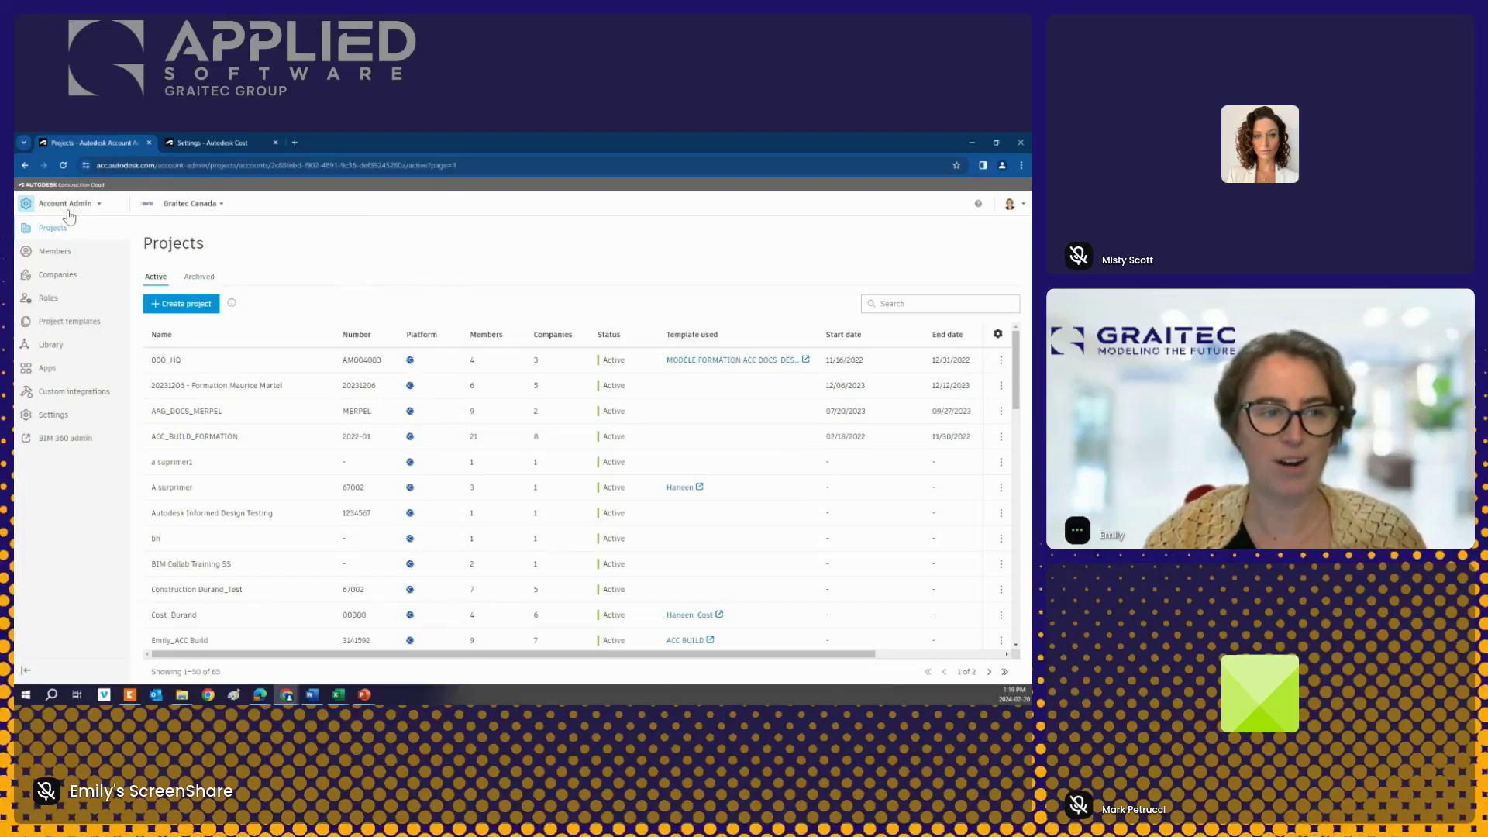
# Step: Start a new project named Cost Webinar and give it the project number 314159
pyautogui.click(184, 307)
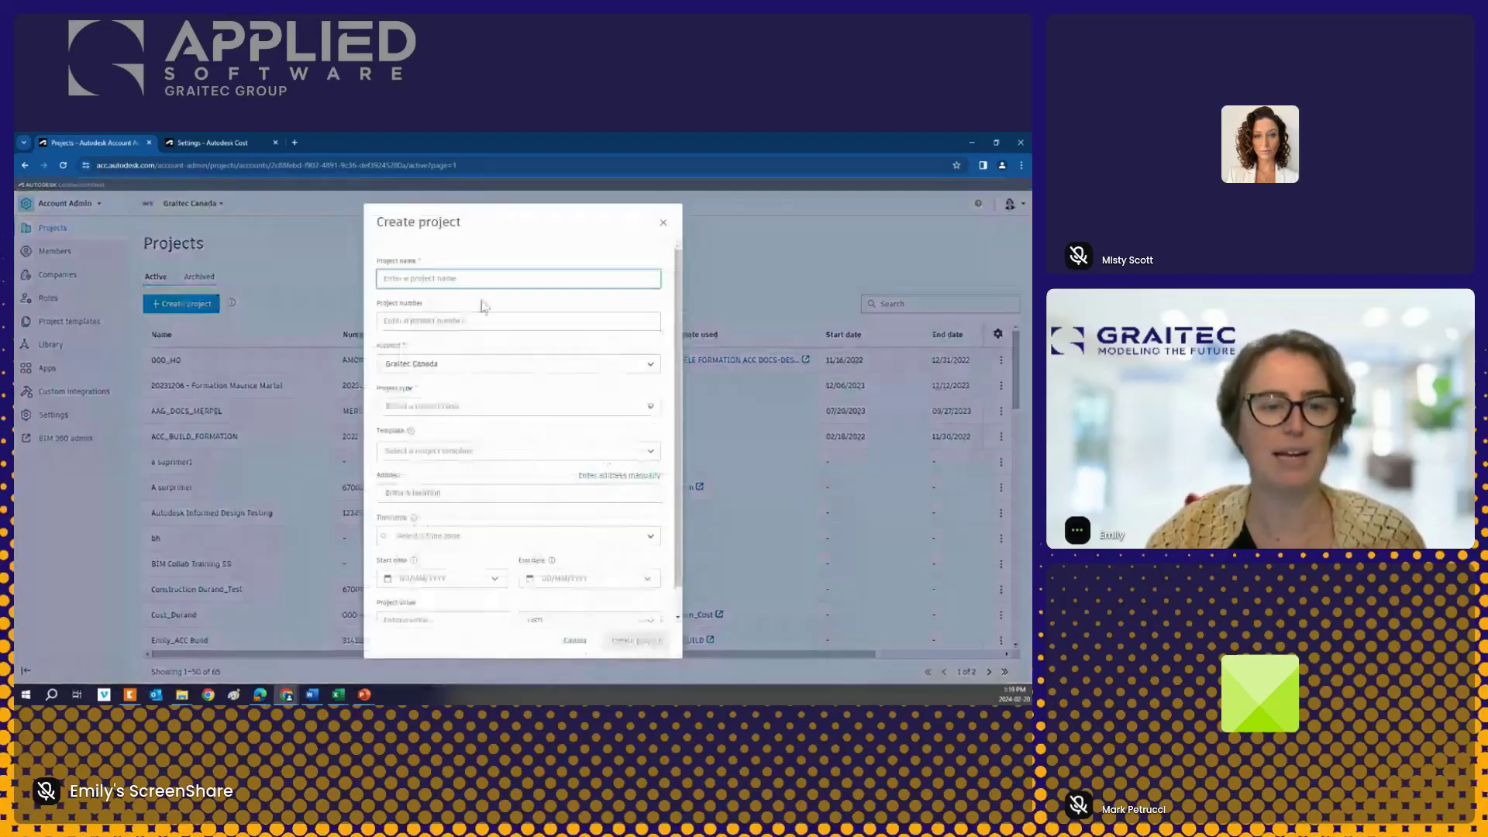
pyautogui.click(428, 276)
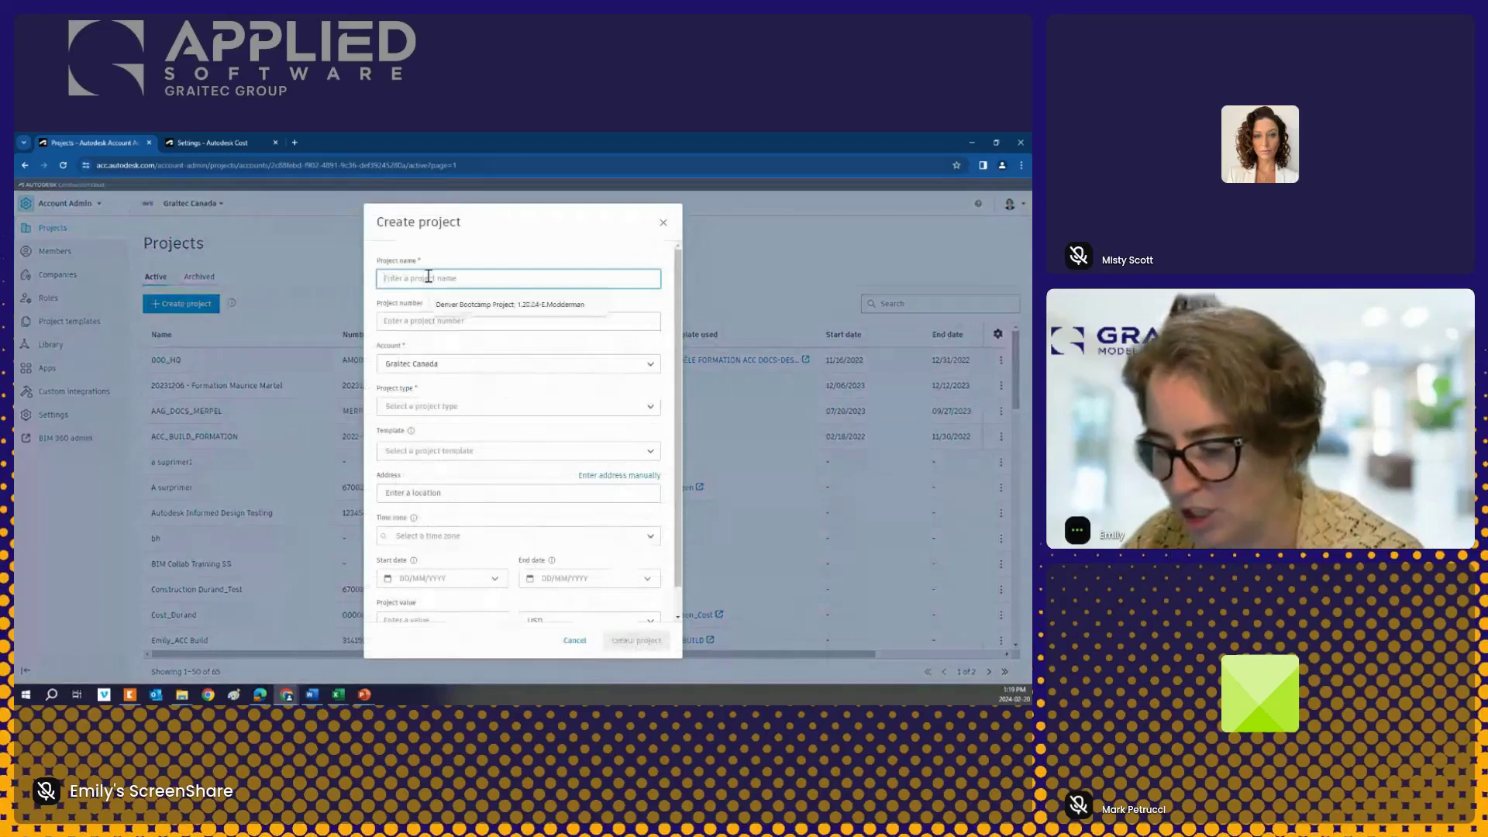
pyautogui.write('Cost Webina')
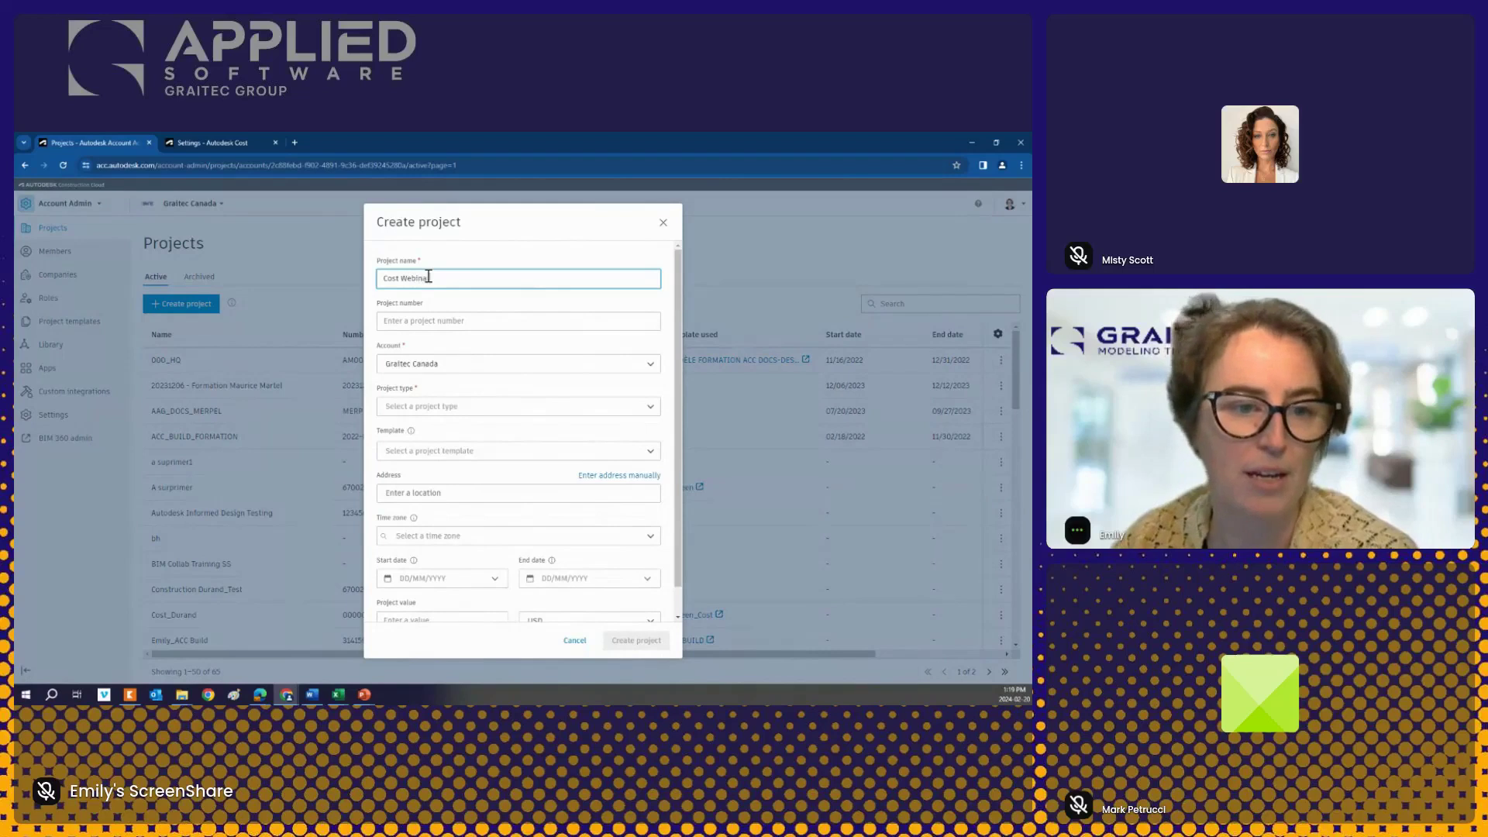
pyautogui.write('r')
pyautogui.click(472, 318)
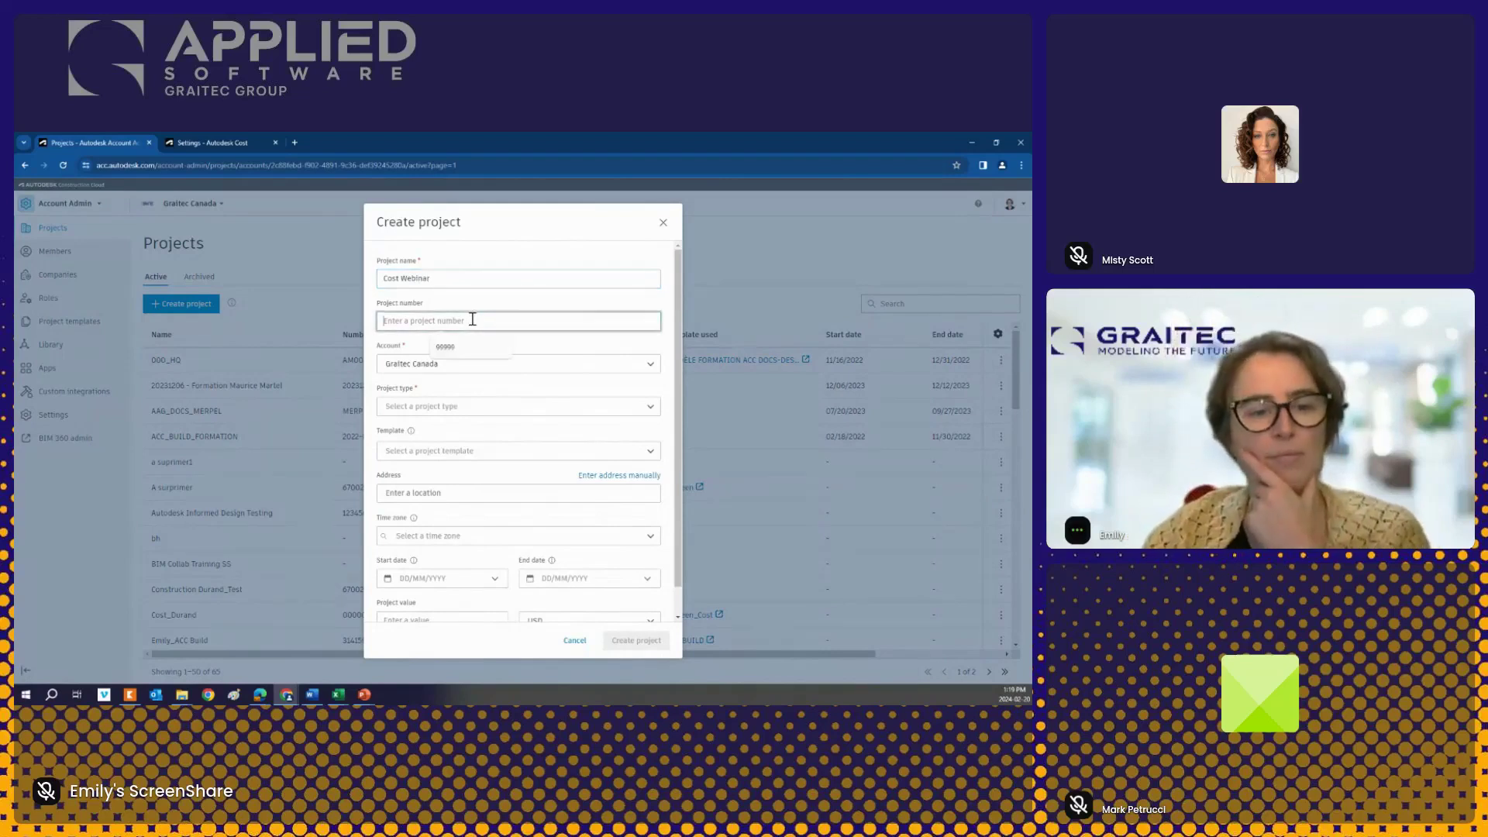
pyautogui.write('314159')
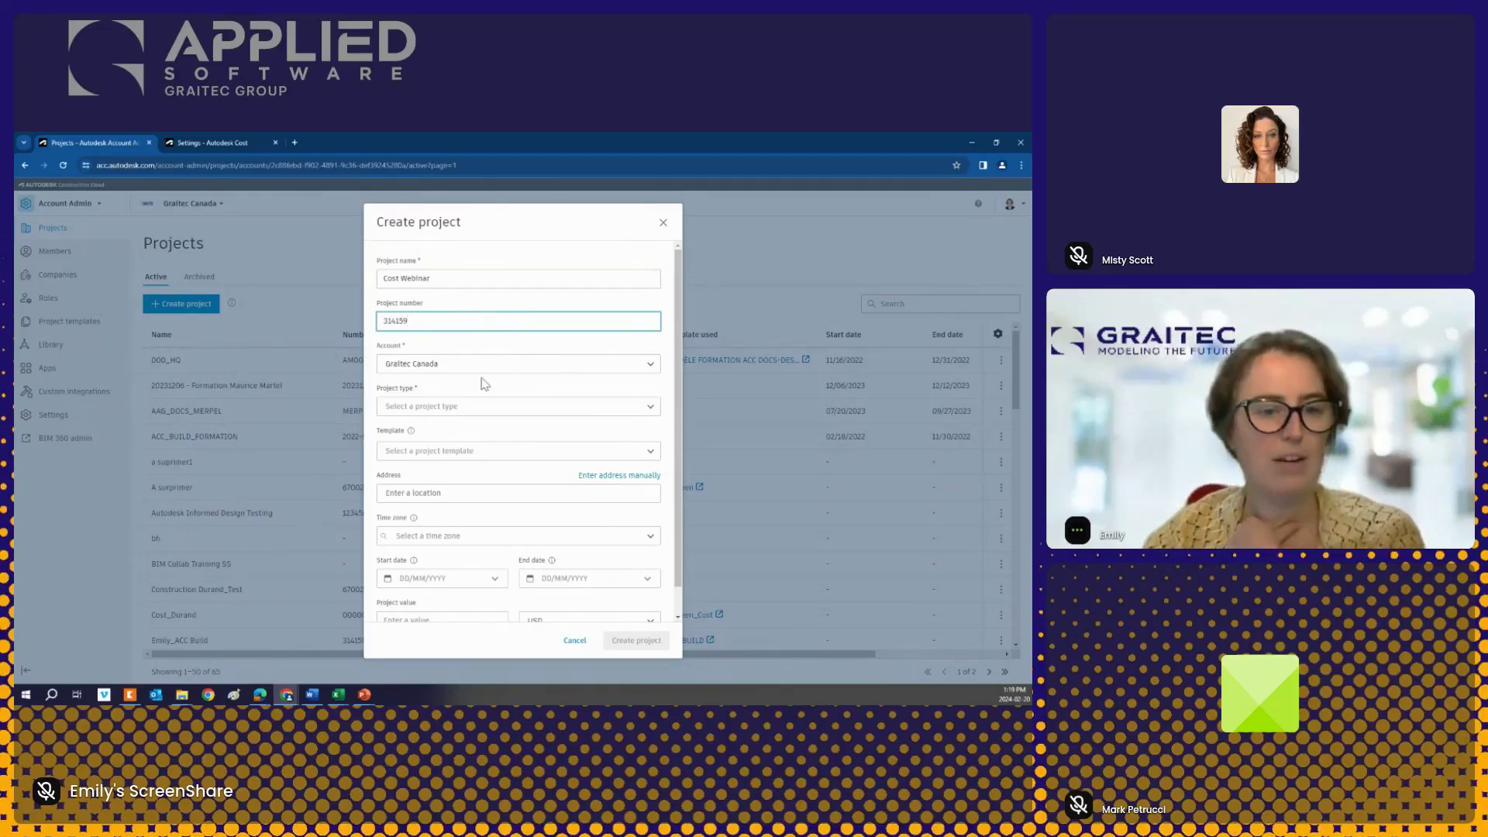
pyautogui.doubleClick(413, 320)
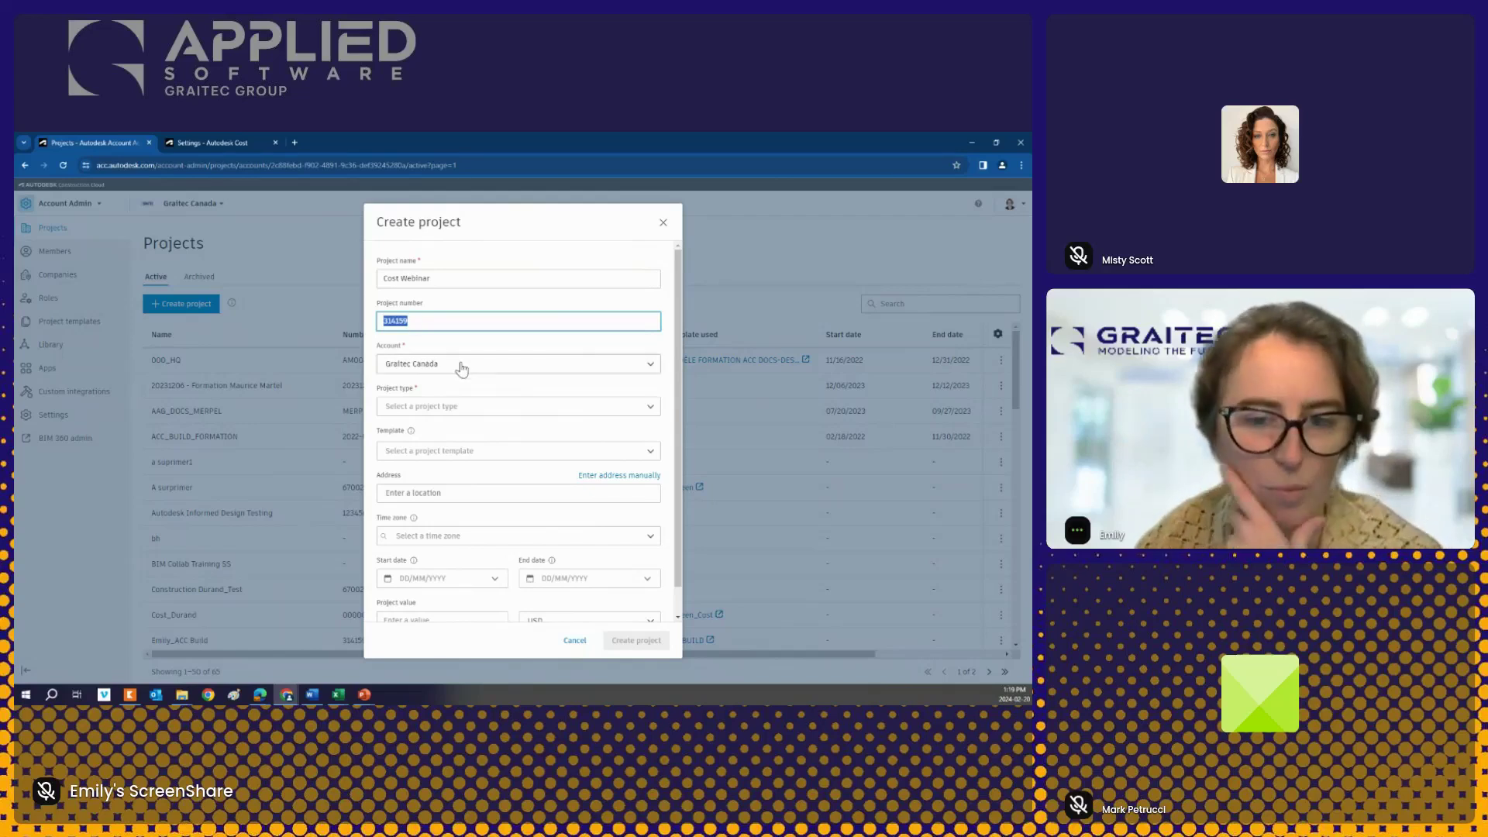
# Step: Set the project type to Demonstration Project, listed under Sample Projects
pyautogui.click(472, 404)
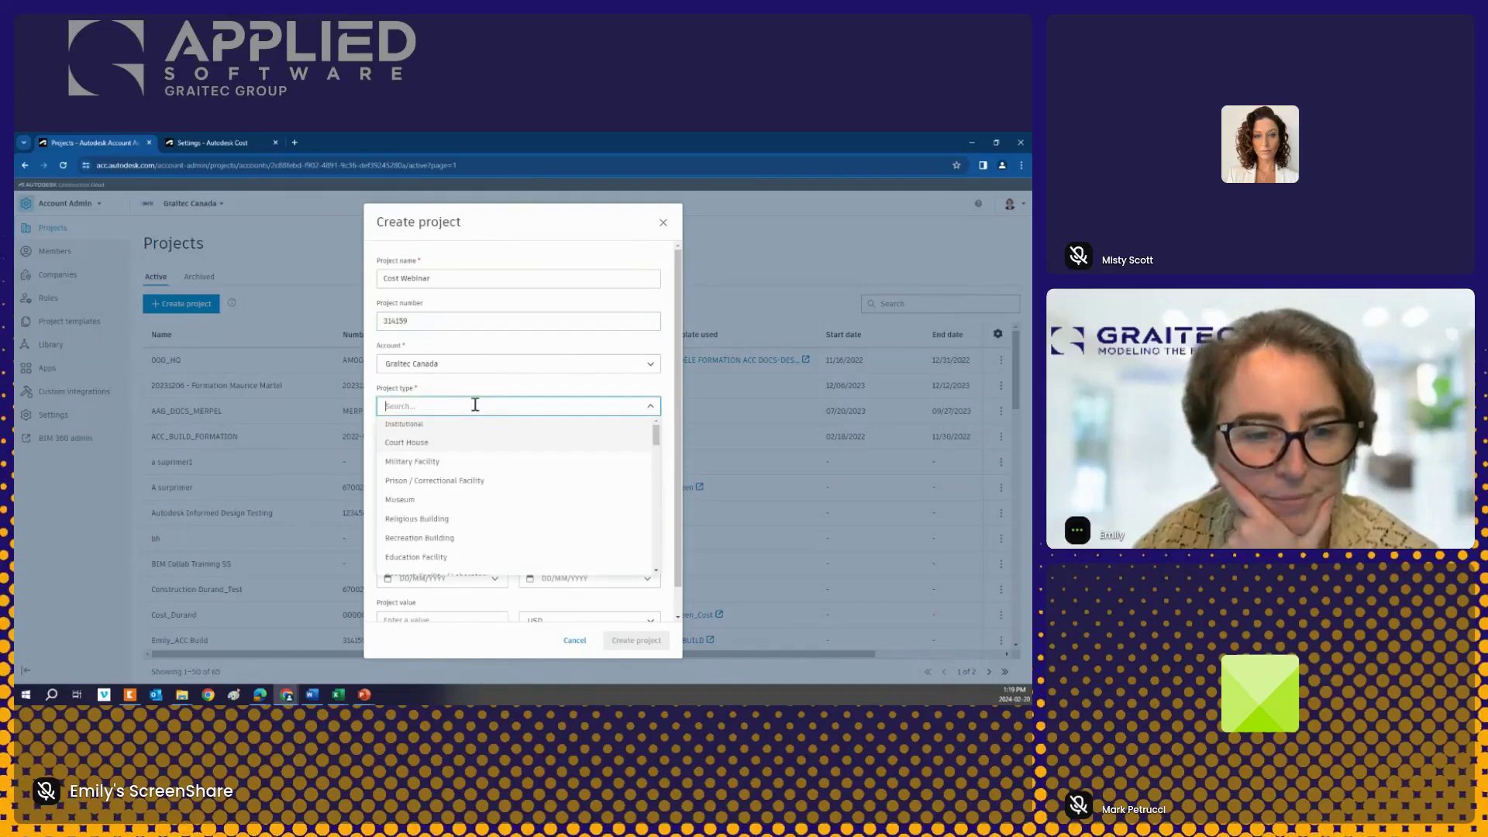
pyautogui.scroll(-5, 500, 465)
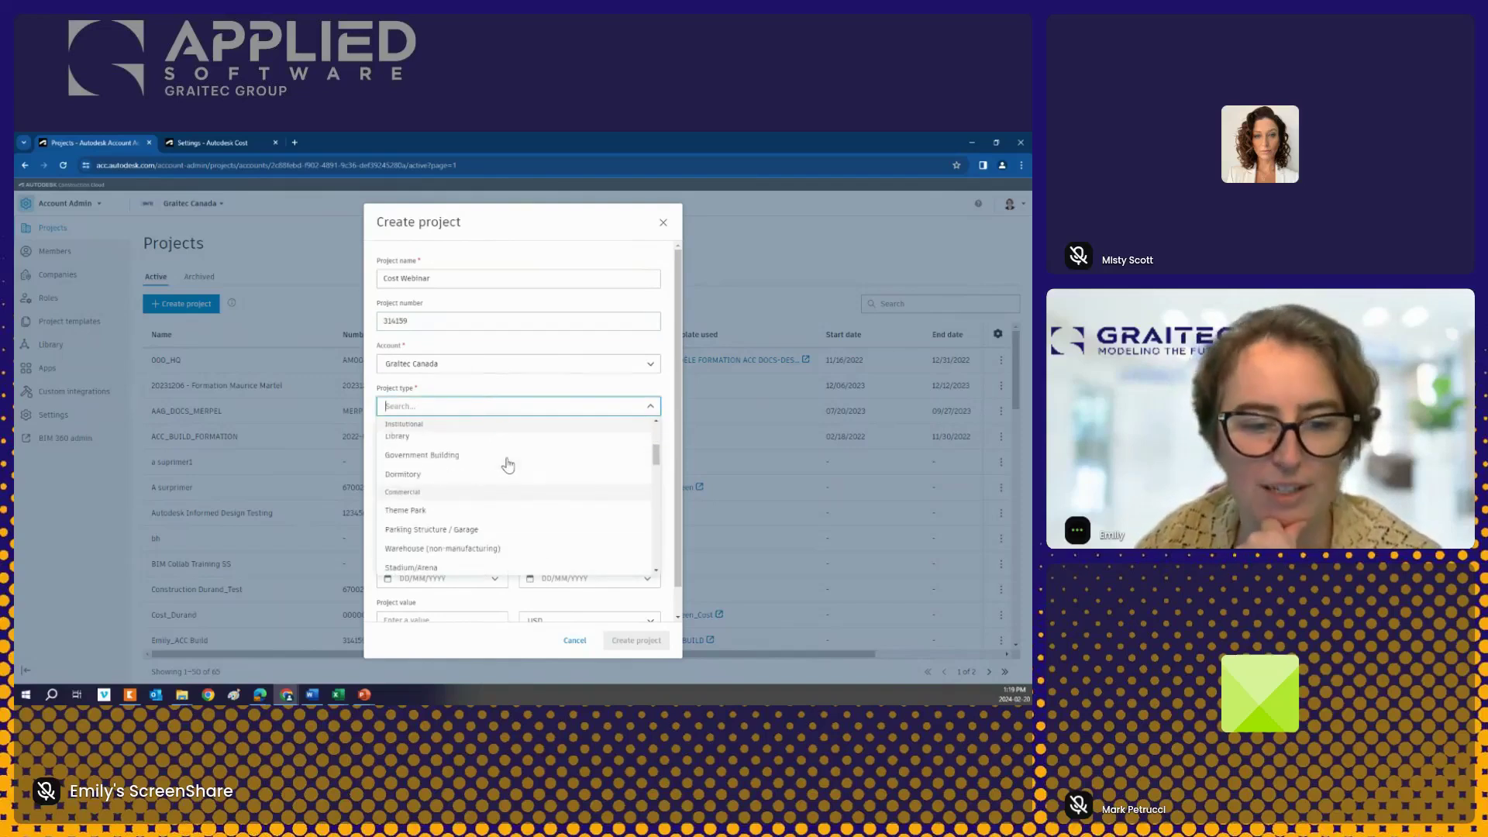
pyautogui.scroll(-10, 507, 464)
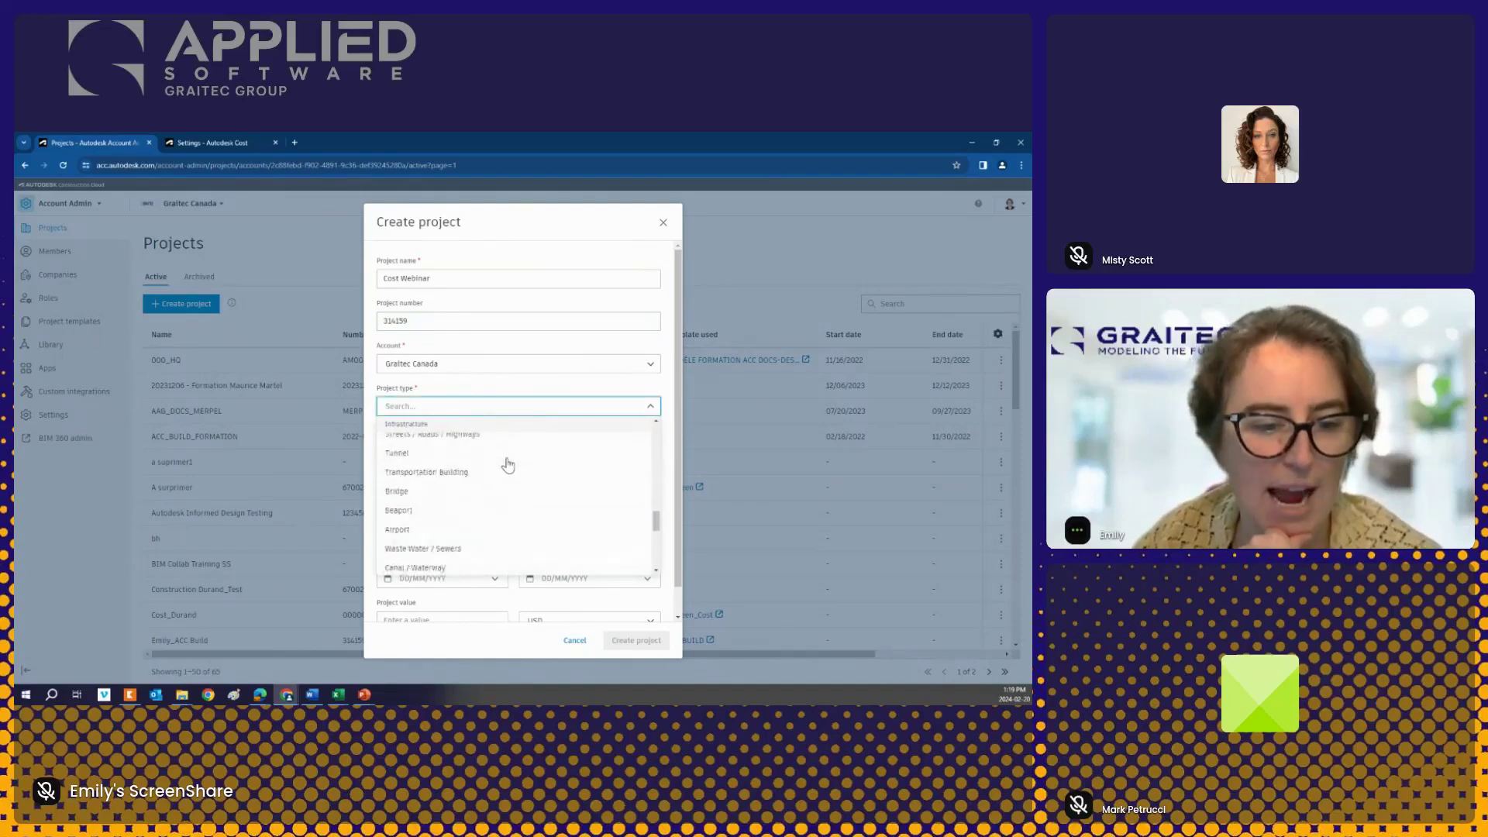
pyautogui.scroll(2, 508, 465)
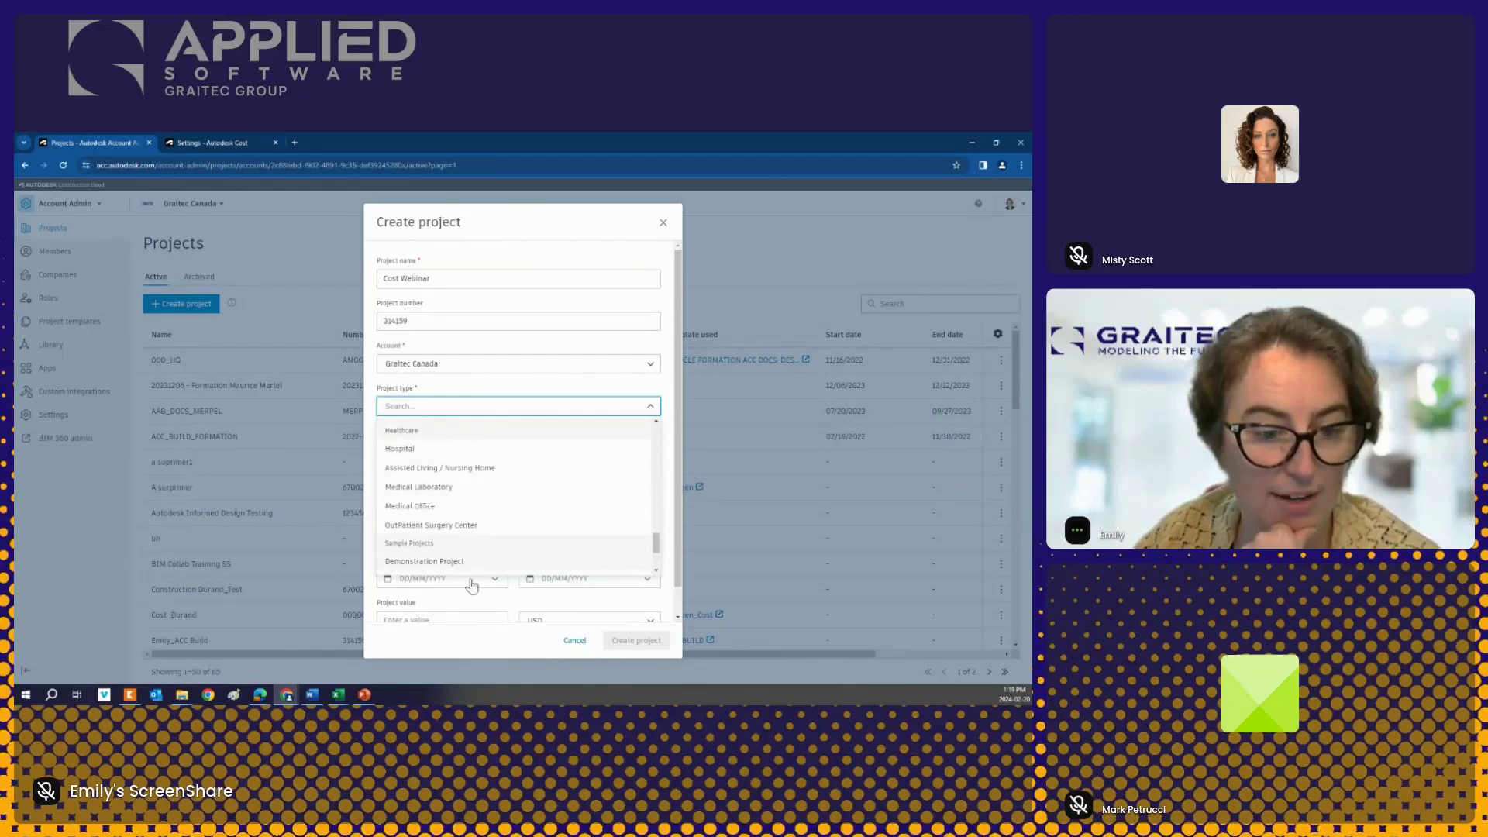
pyautogui.click(480, 509)
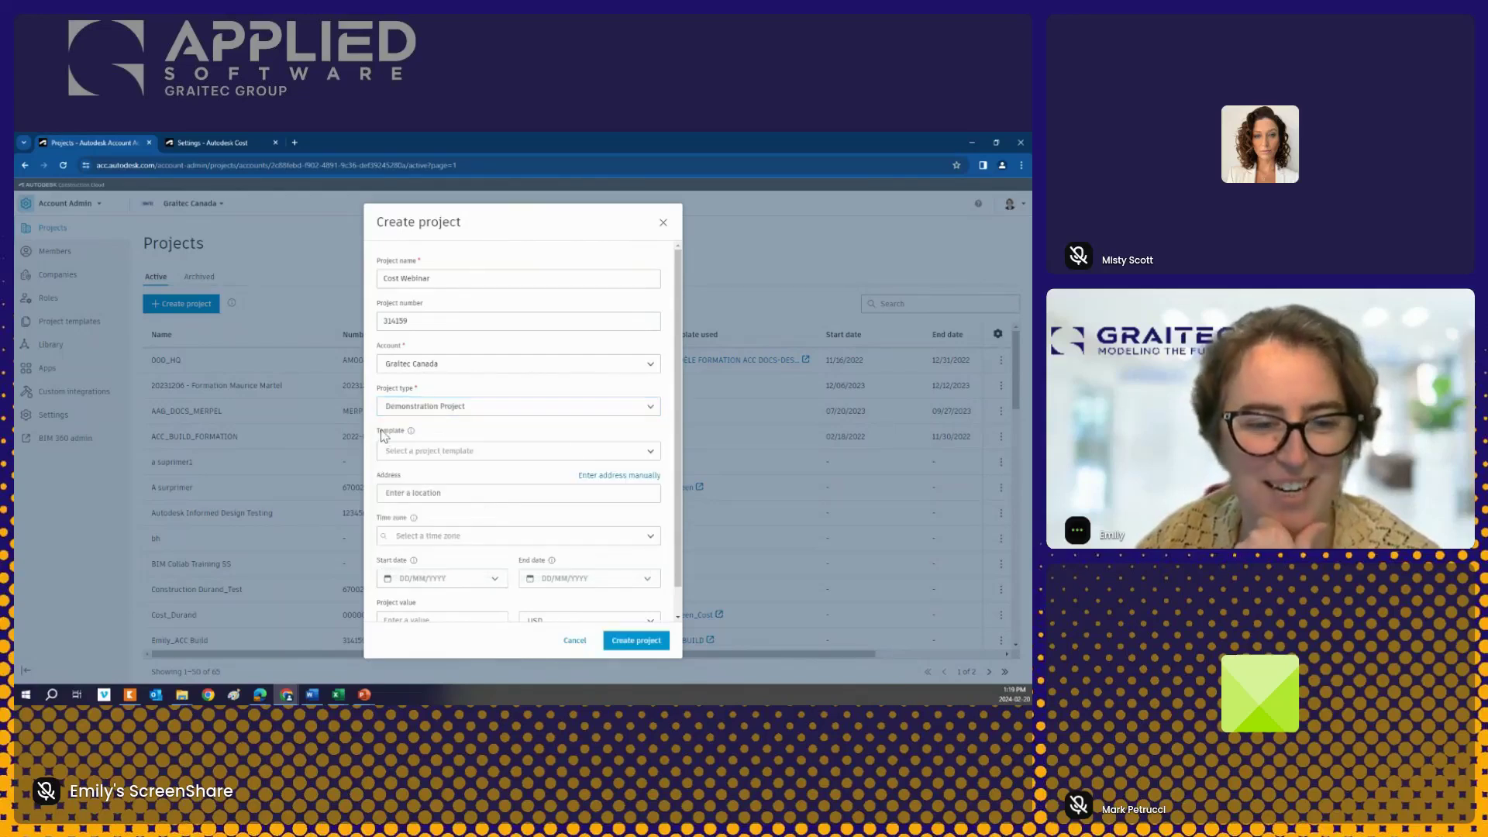
# Step: Look through the available project types, from Institutional and Infrastructure to Residential, keeping the current choice
pyautogui.scroll(-2, 484, 432)
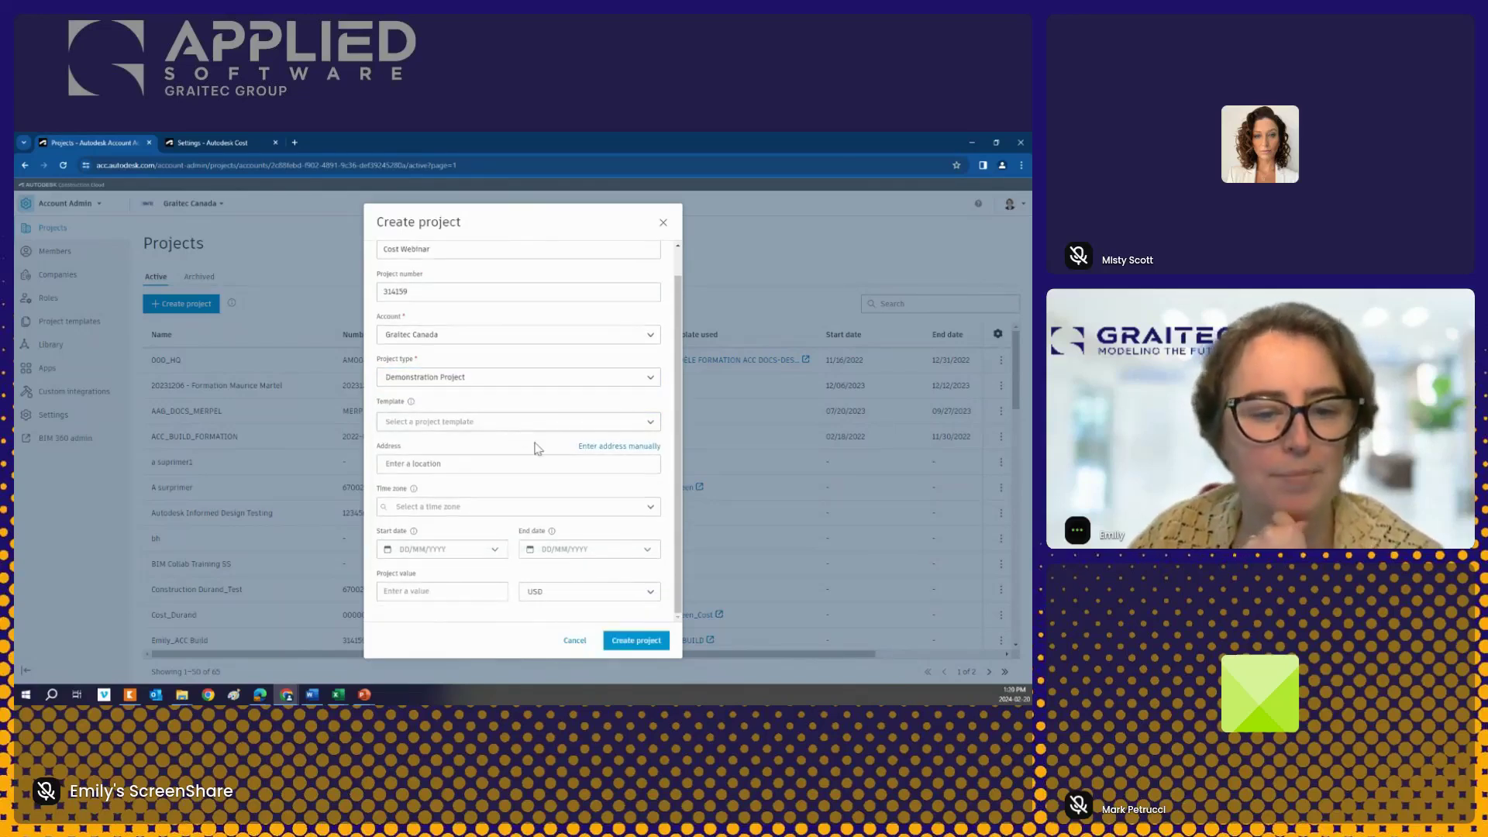
pyautogui.click(477, 378)
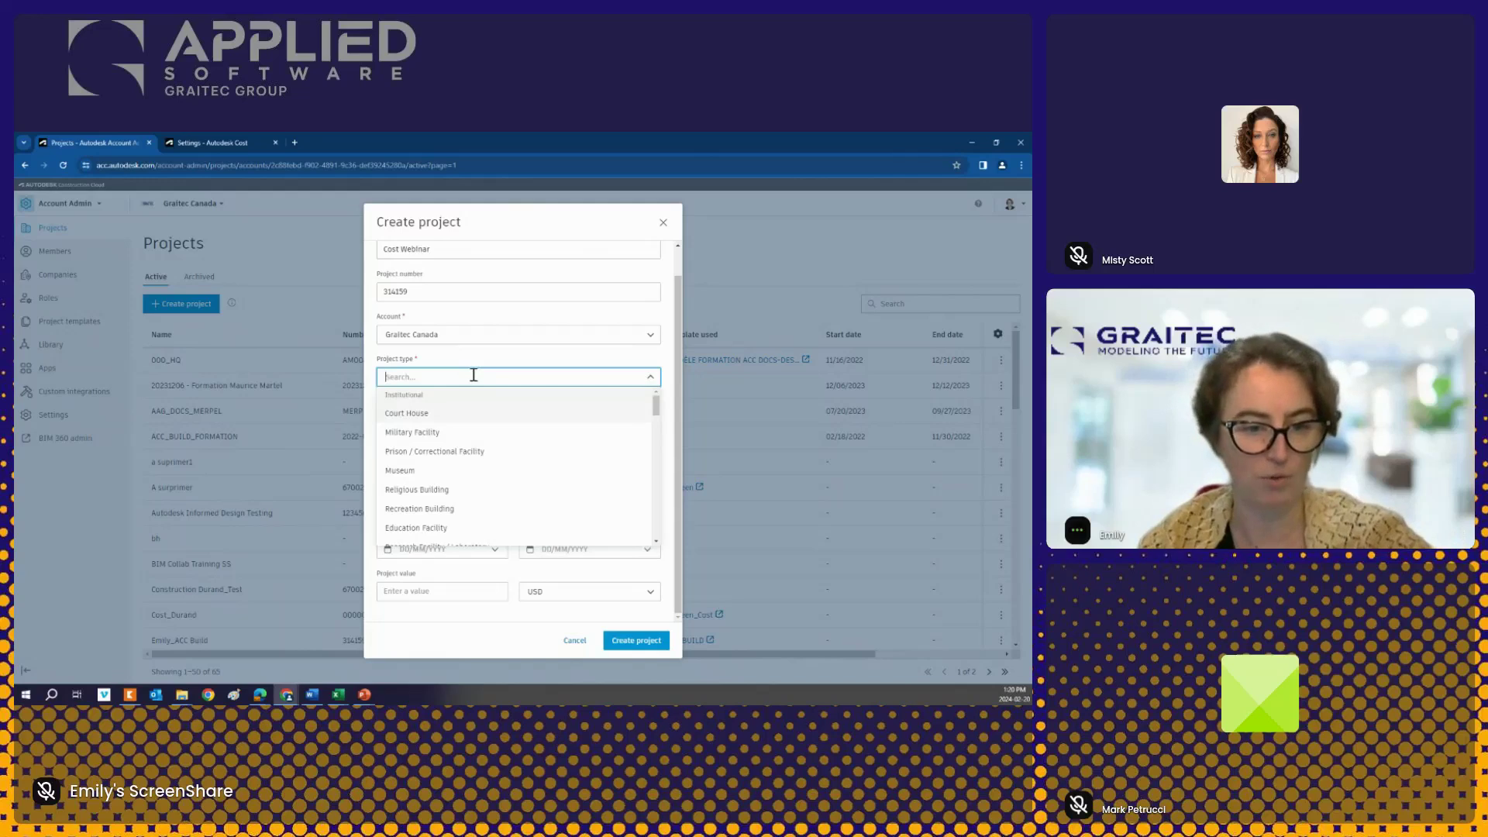
pyautogui.scroll(-2, 486, 422)
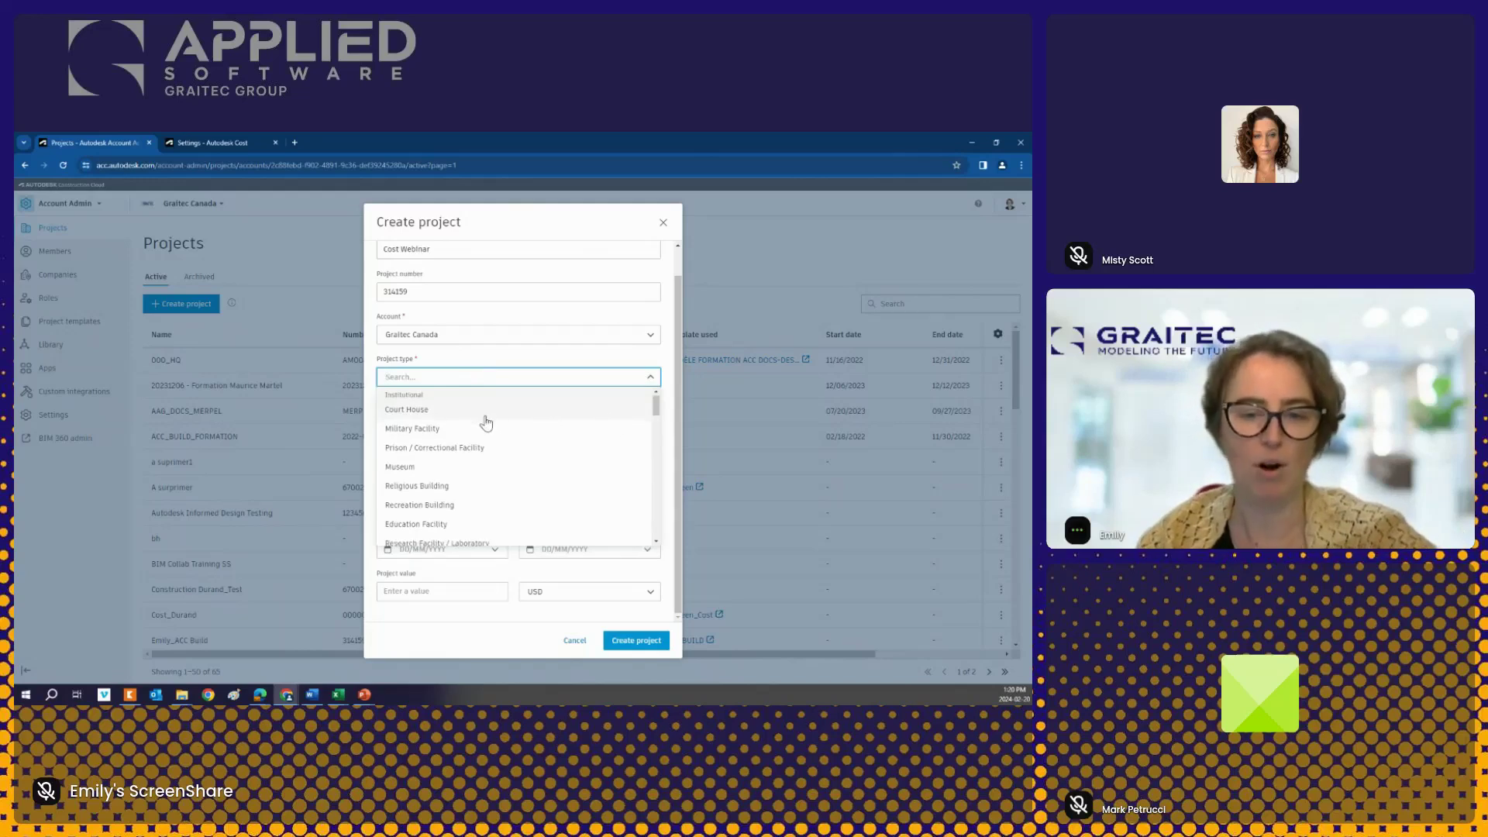
pyautogui.scroll(-5, 485, 423)
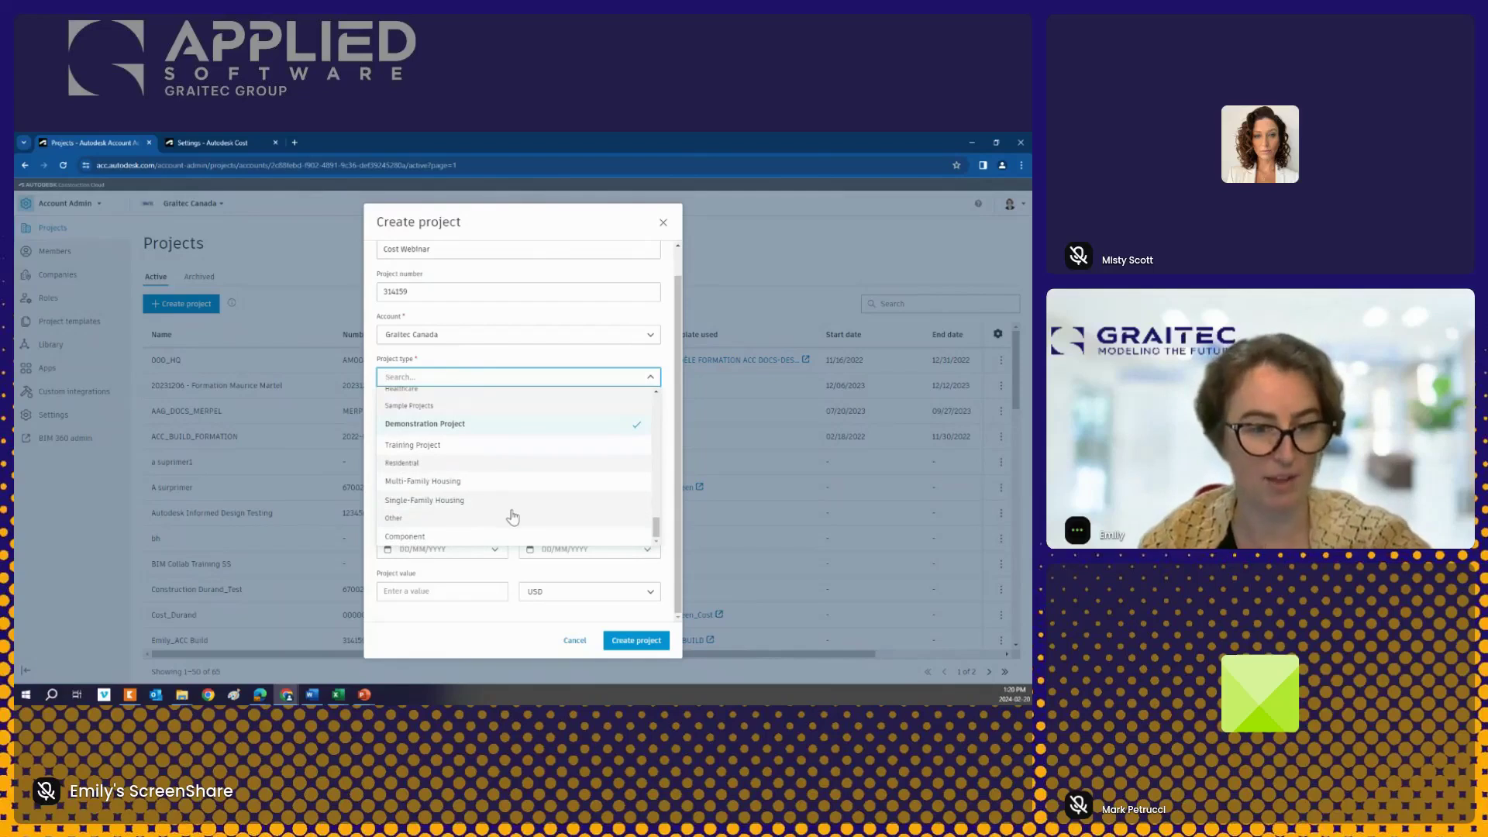
pyautogui.scroll(4, 512, 517)
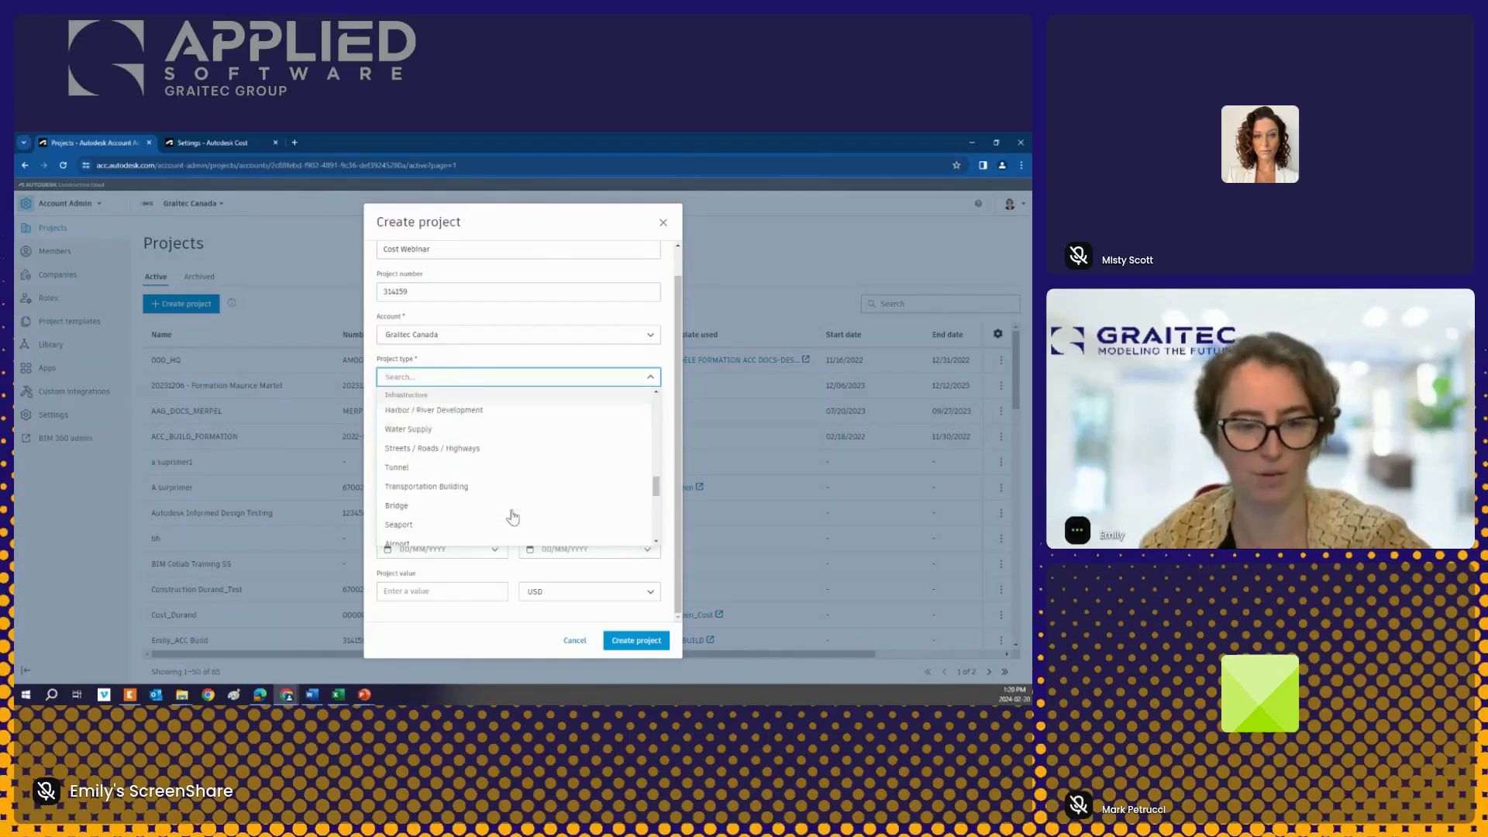
pyautogui.scroll(3, 512, 516)
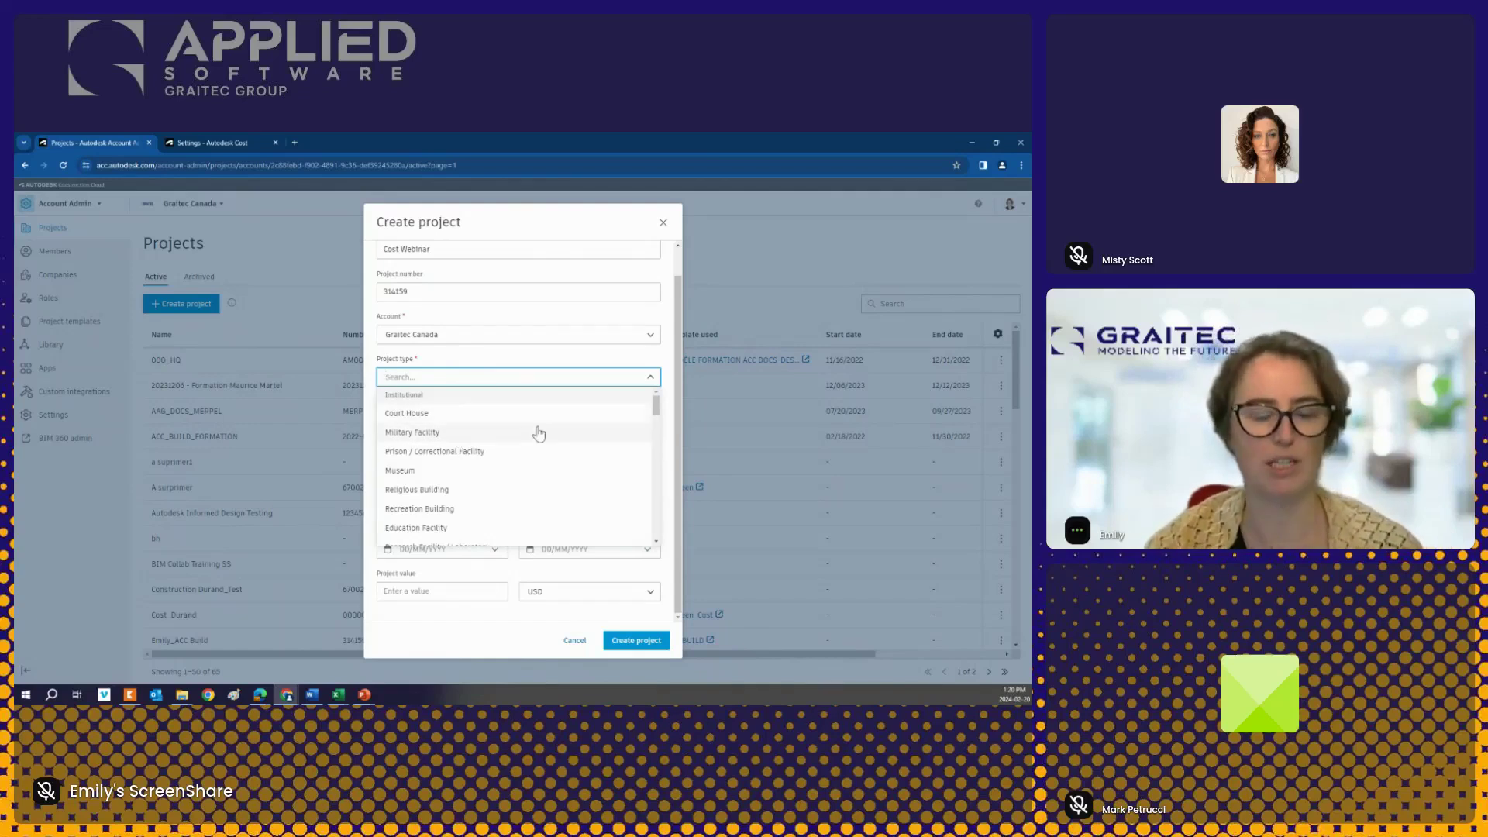
pyautogui.click(665, 364)
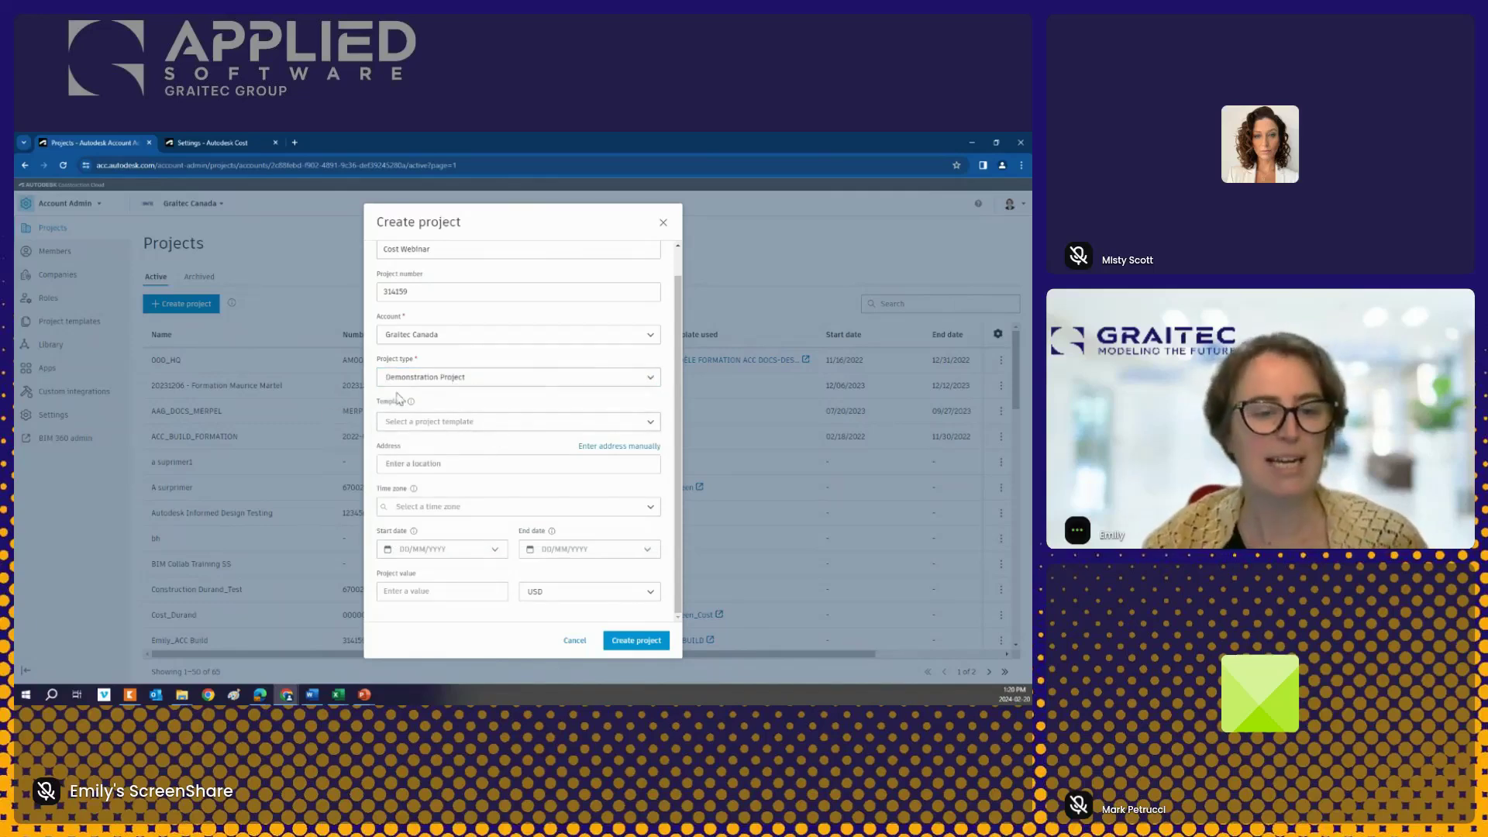
# Step: Base the project on the unpublished ACC template listed directly after CM Template
pyautogui.click(516, 422)
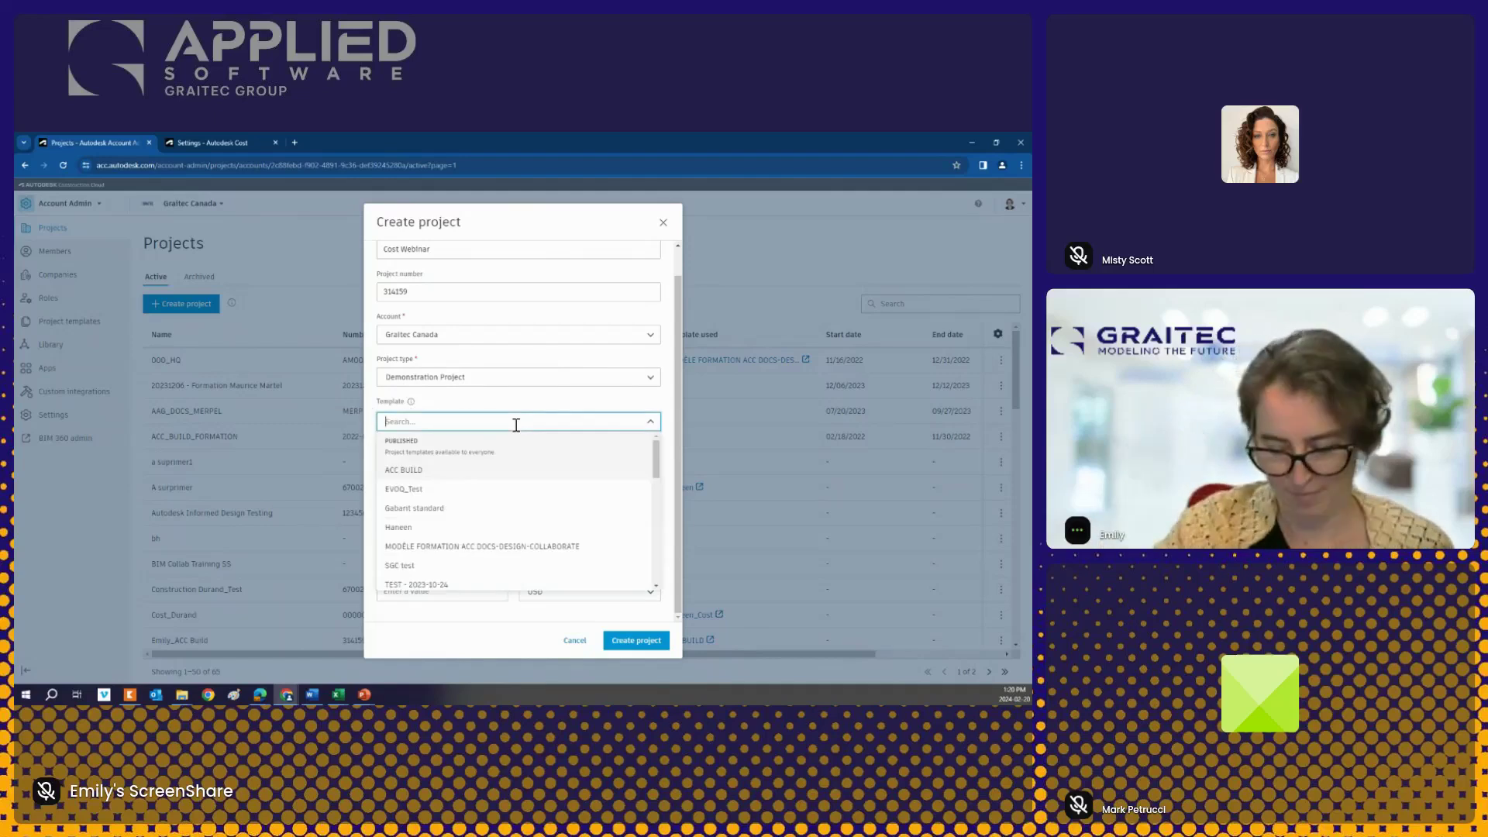
pyautogui.click(509, 407)
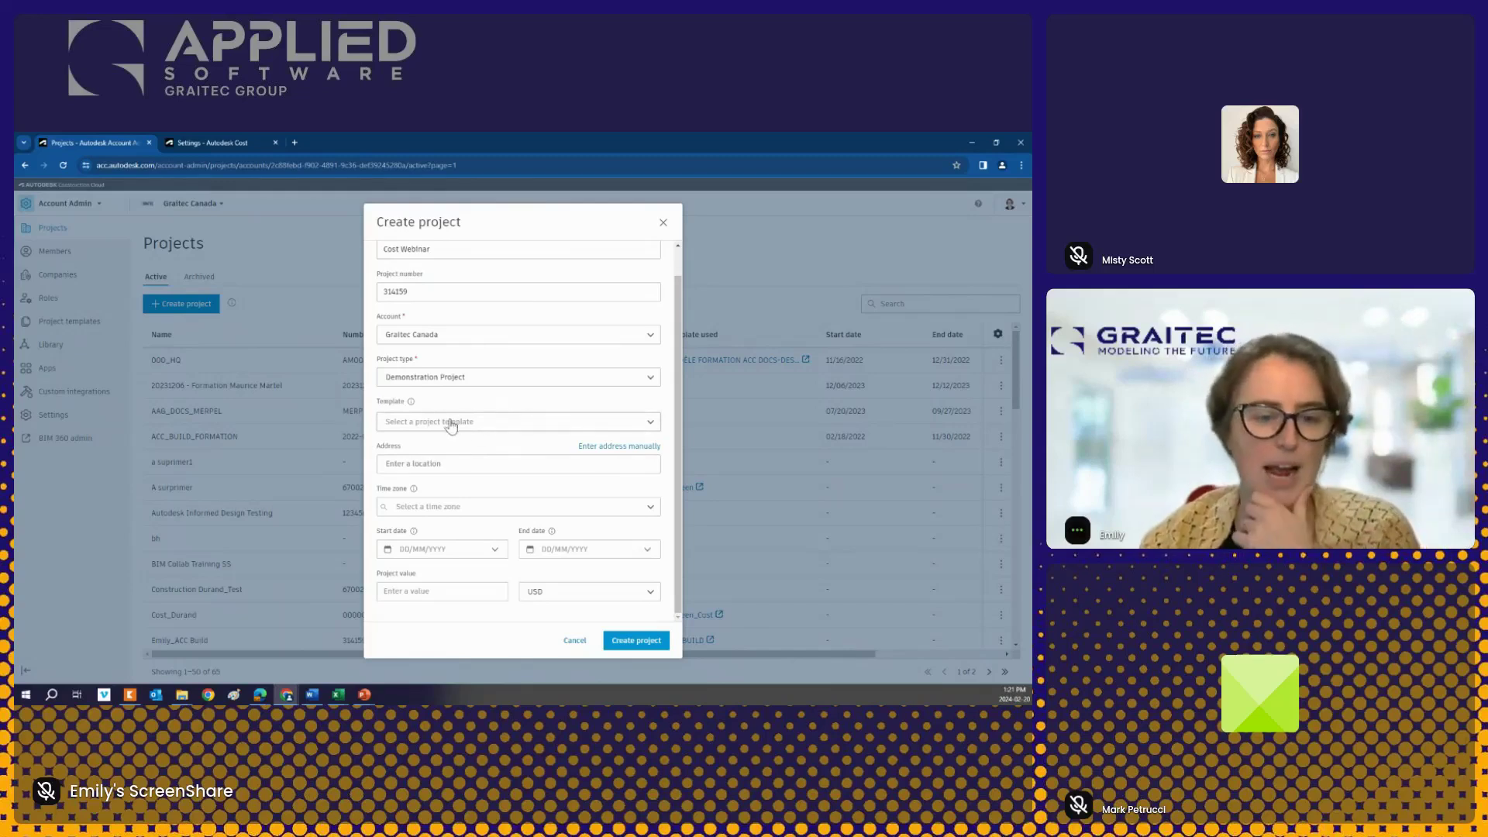
pyautogui.click(497, 420)
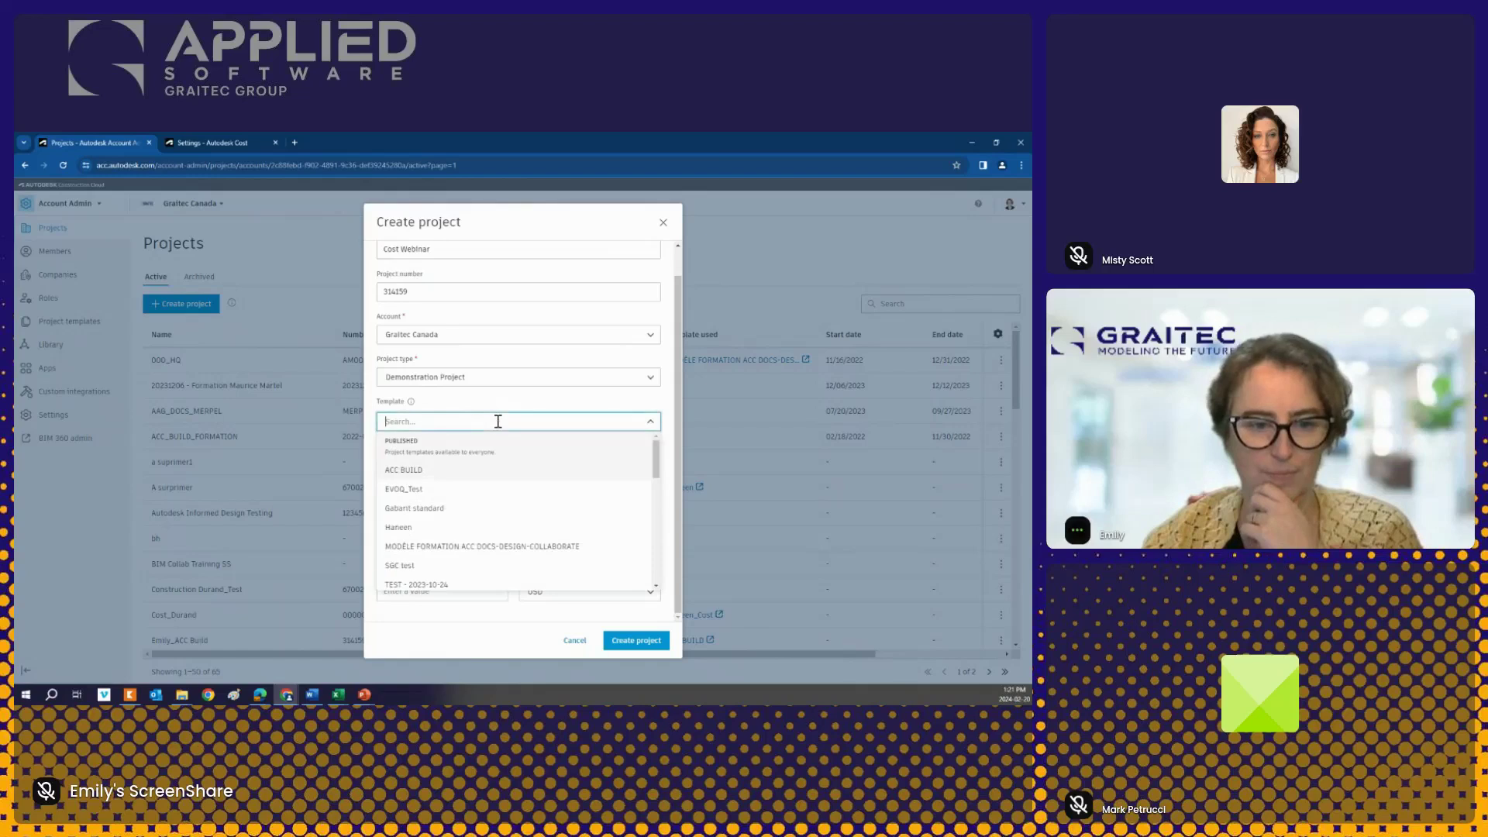
pyautogui.scroll(-3, 454, 499)
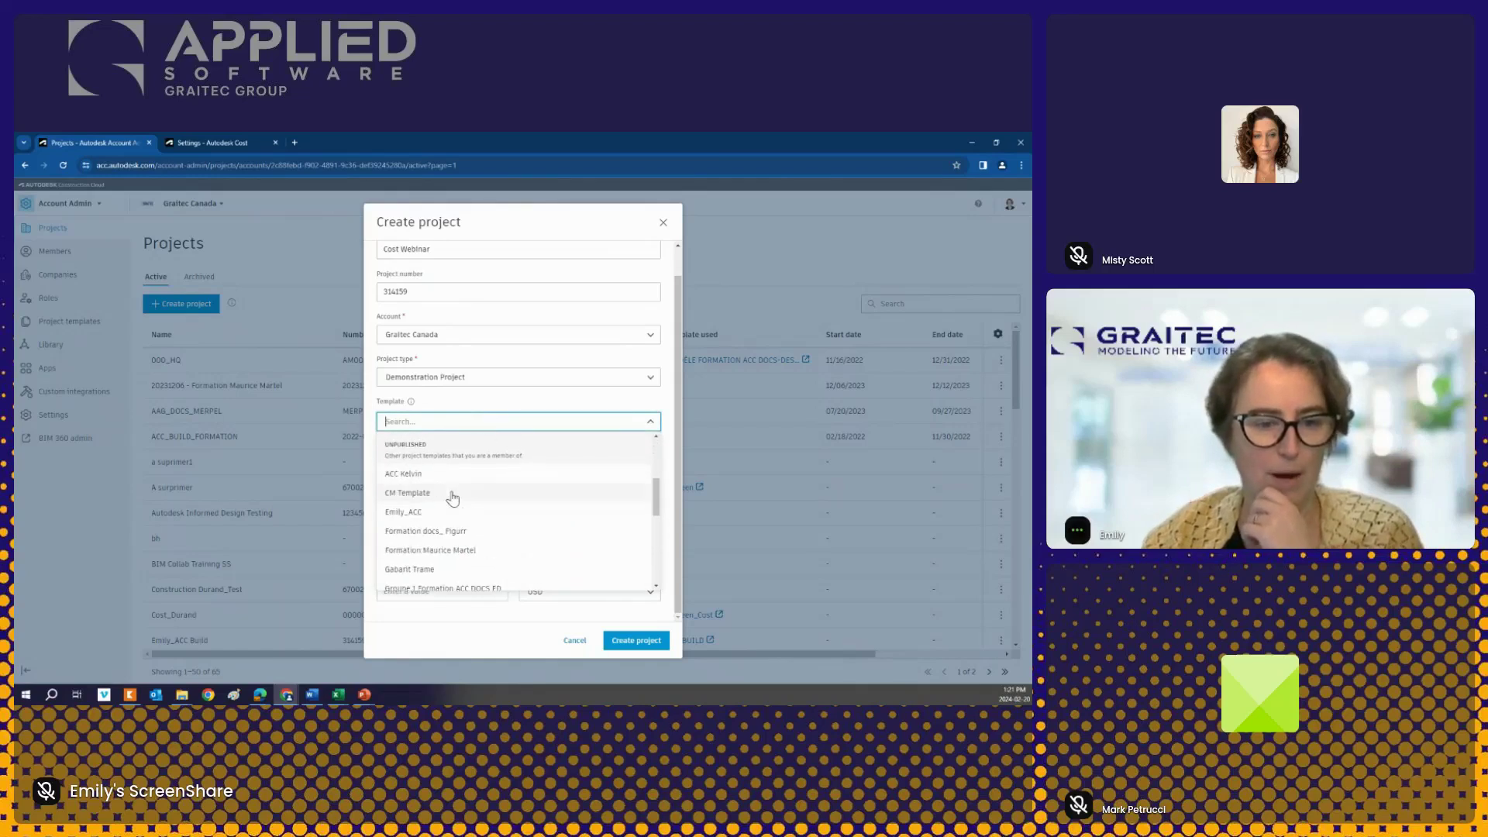
pyautogui.click(423, 512)
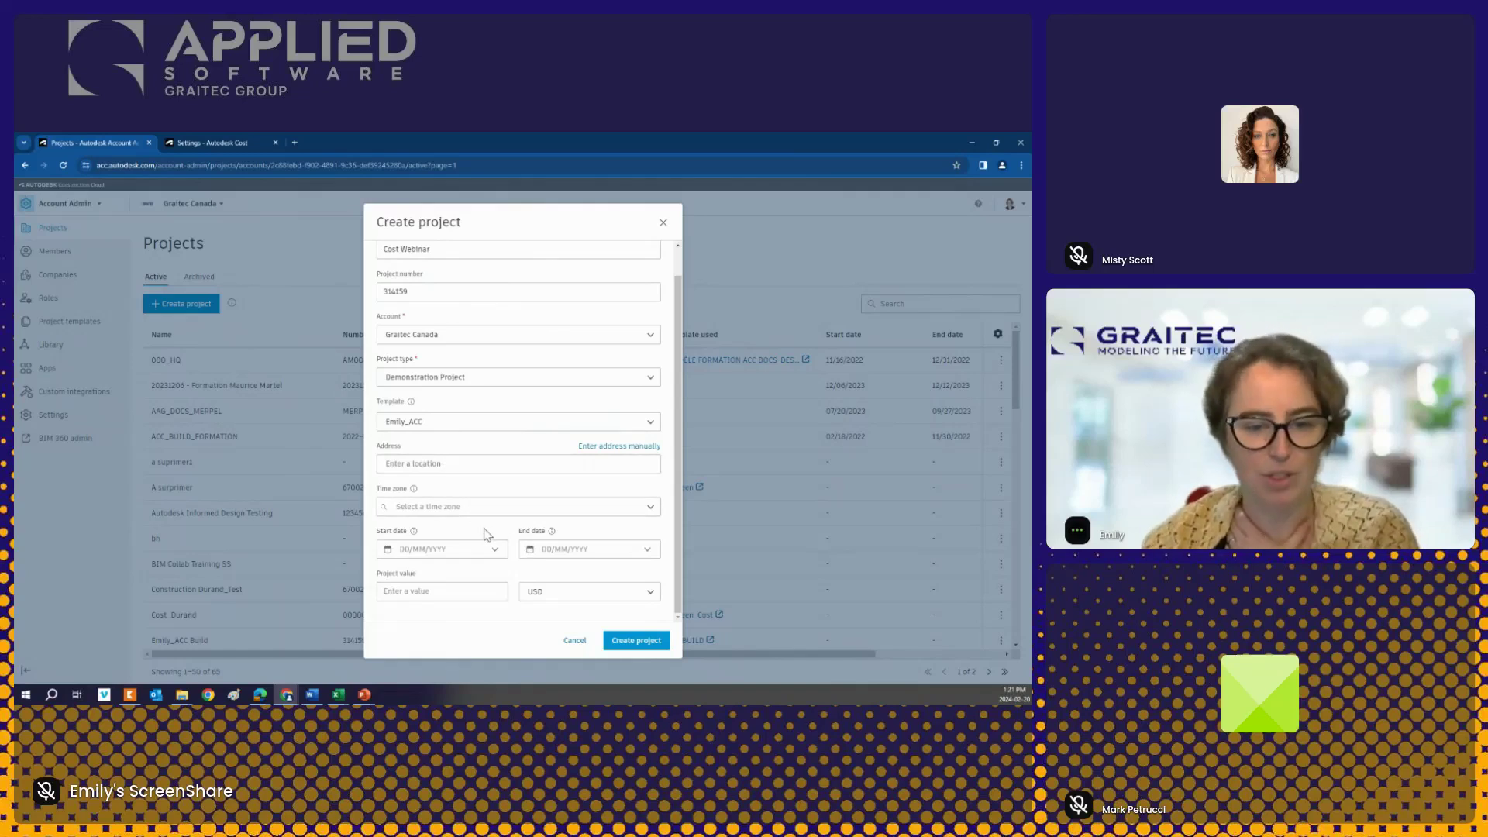
# Step: Set the project's start date to 2/20/2024 and its end date to 2/20/2025
pyautogui.click(470, 554)
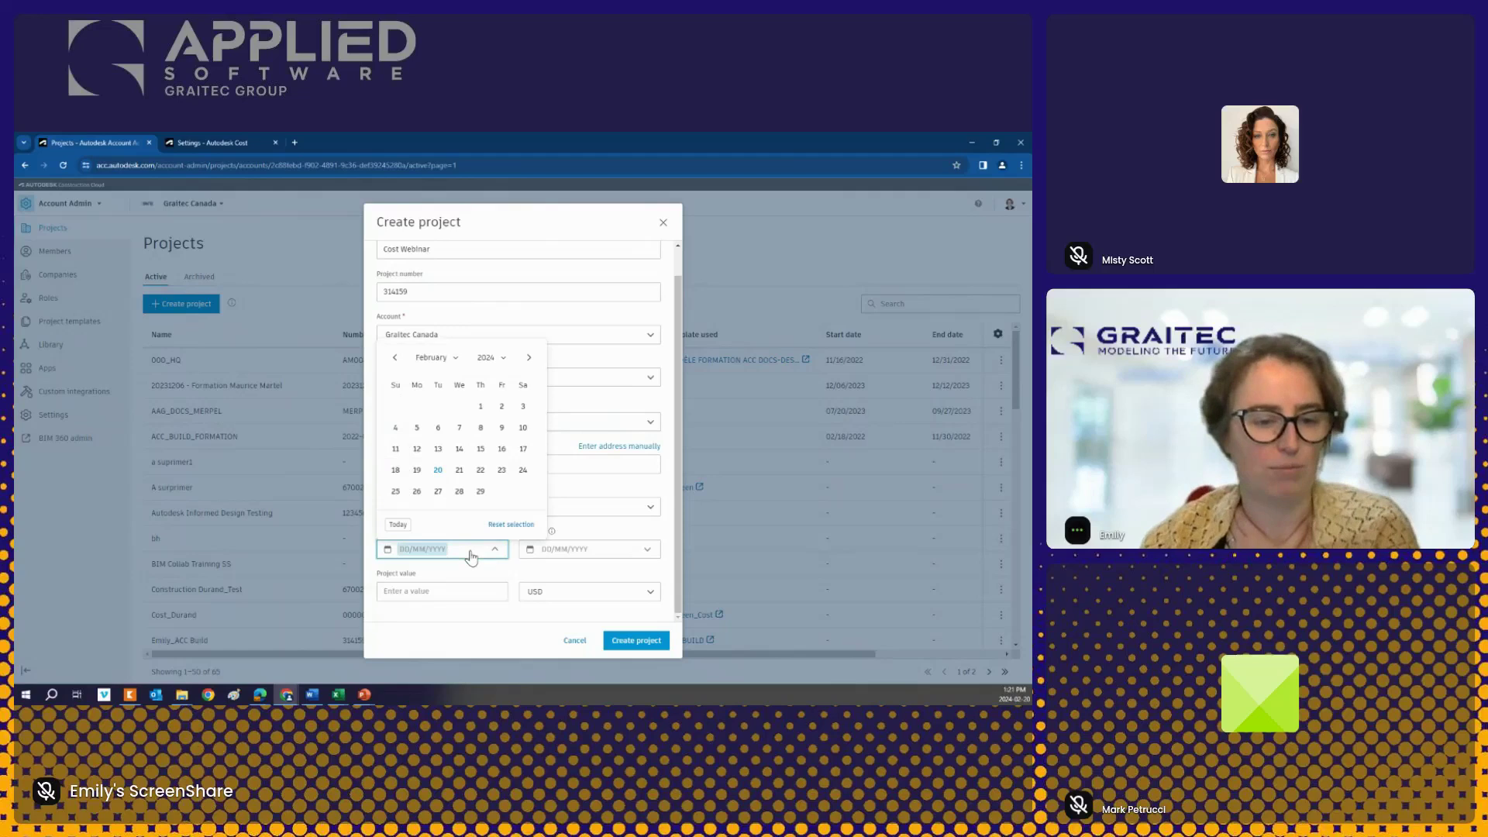
pyautogui.click(438, 469)
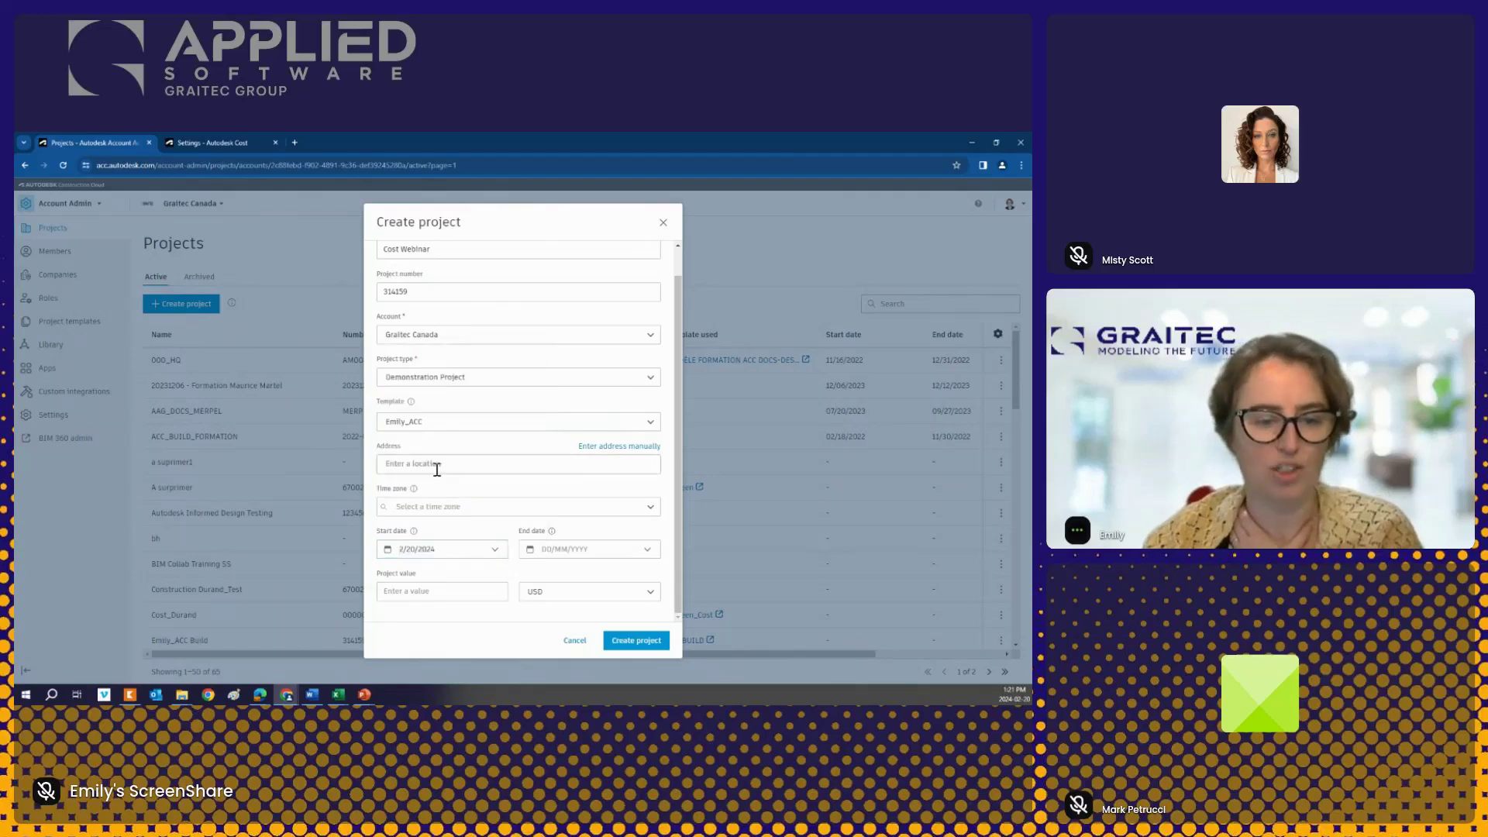
pyautogui.click(598, 553)
pyautogui.click(641, 359)
pyautogui.click(553, 385)
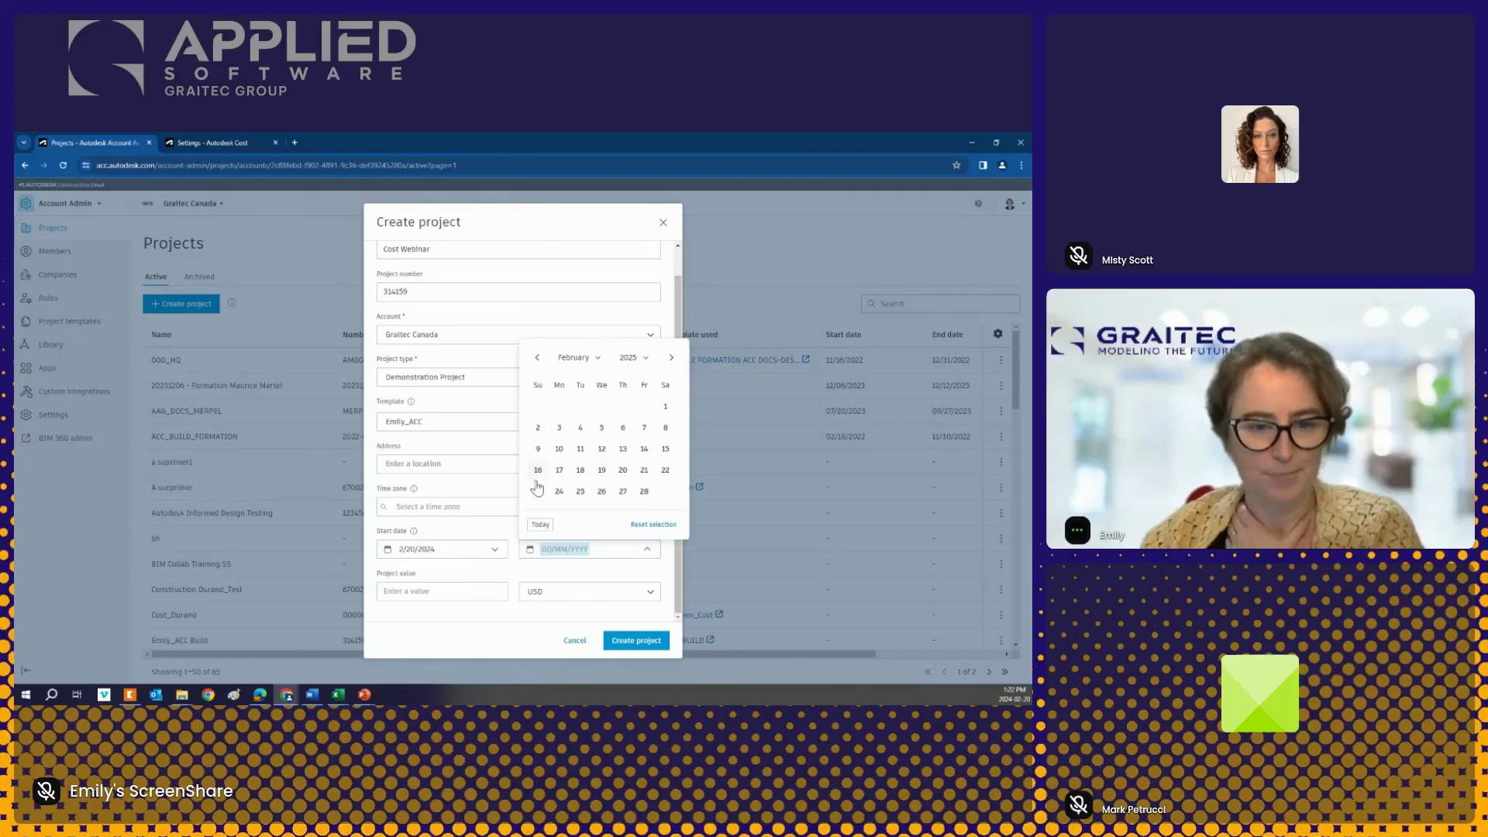
pyautogui.click(623, 470)
# Step: Set the project value to 123456789 in CAD and create the project
pyautogui.click(459, 593)
pyautogui.write('1234')
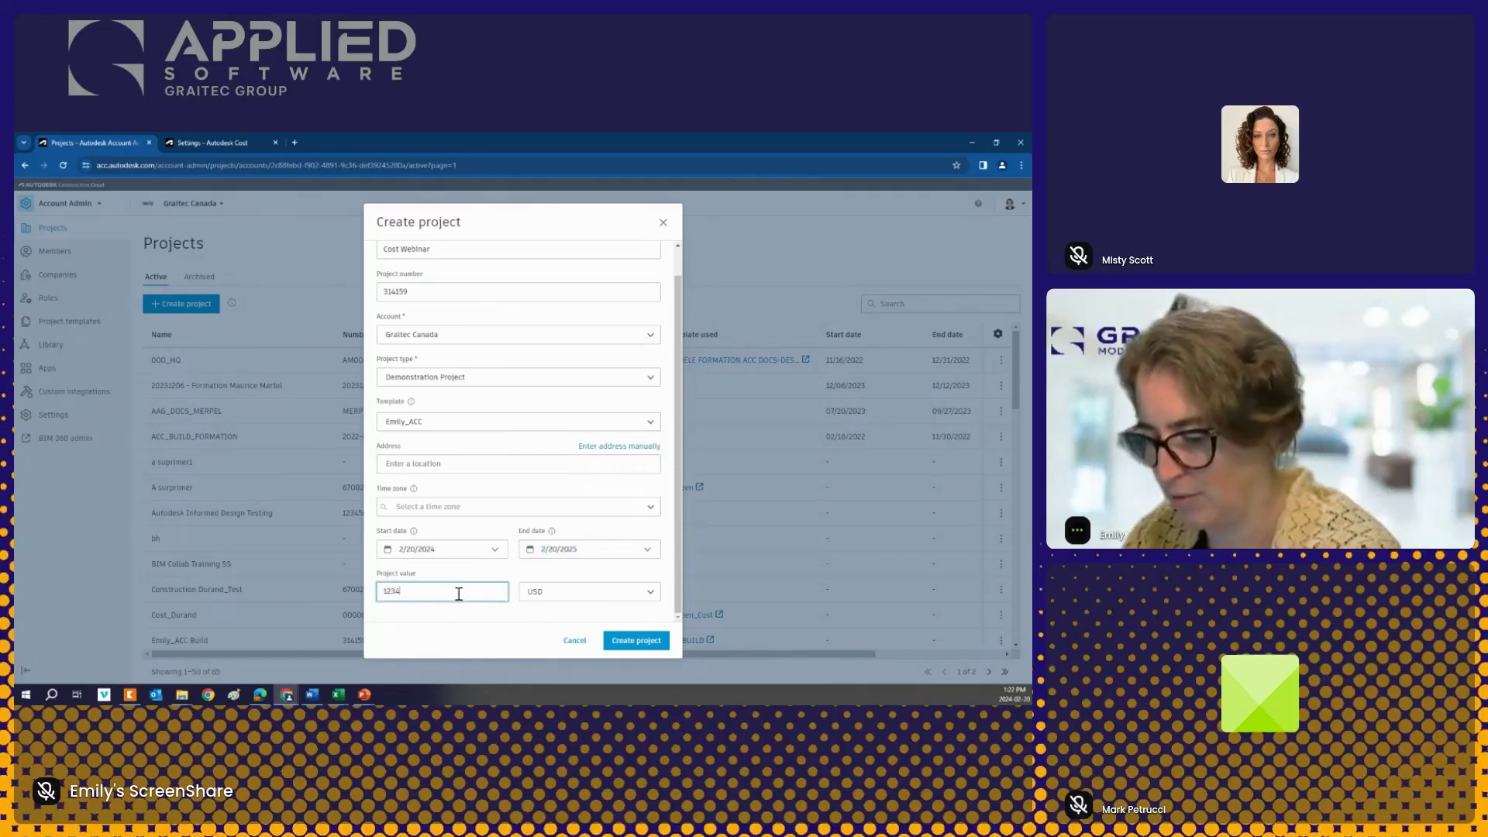
pyautogui.write('56789')
pyautogui.click(524, 622)
pyautogui.click(545, 593)
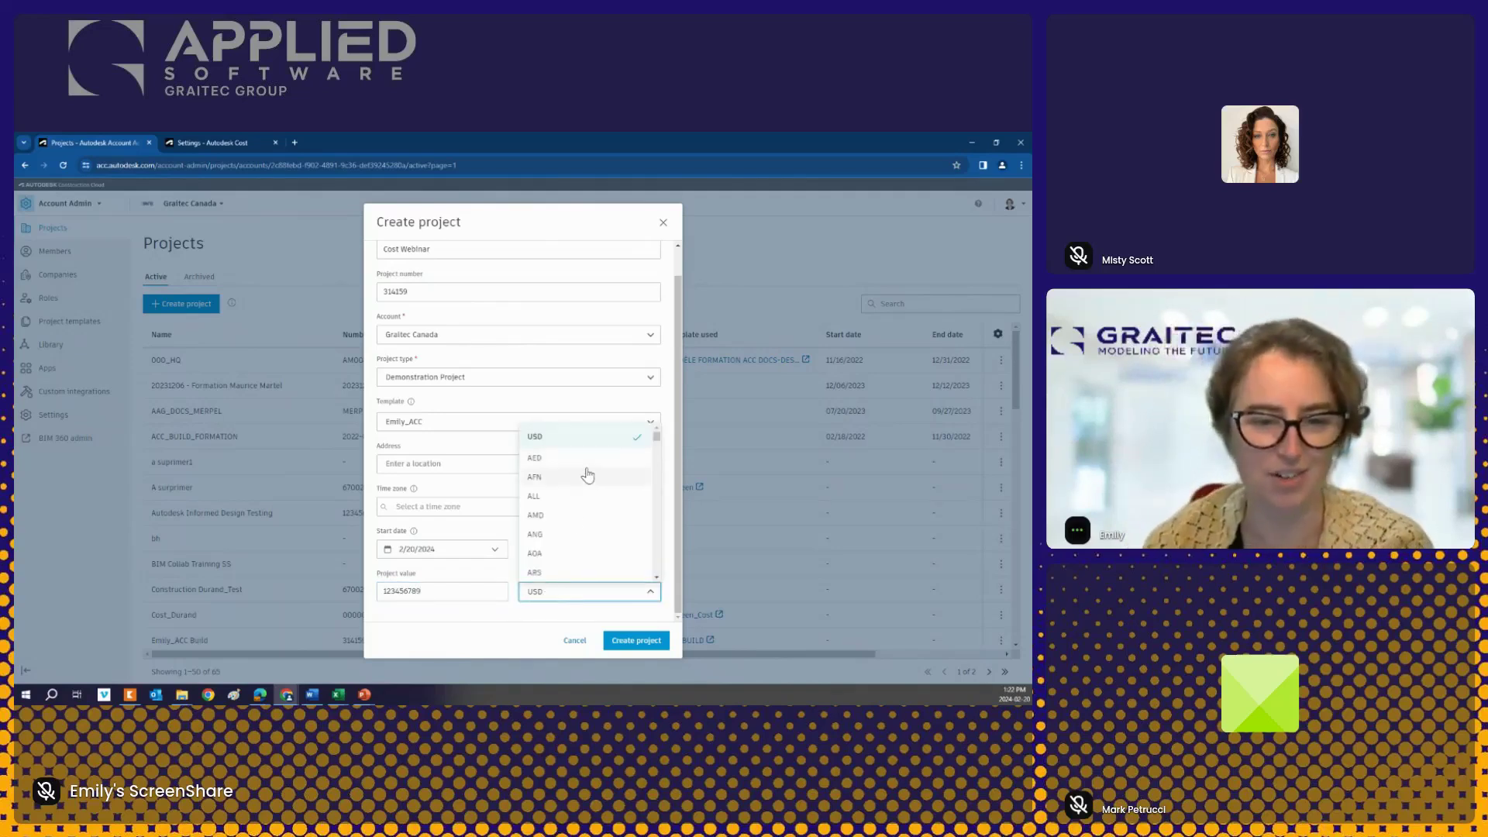
pyautogui.scroll(-4, 577, 505)
pyautogui.scroll(-3, 577, 507)
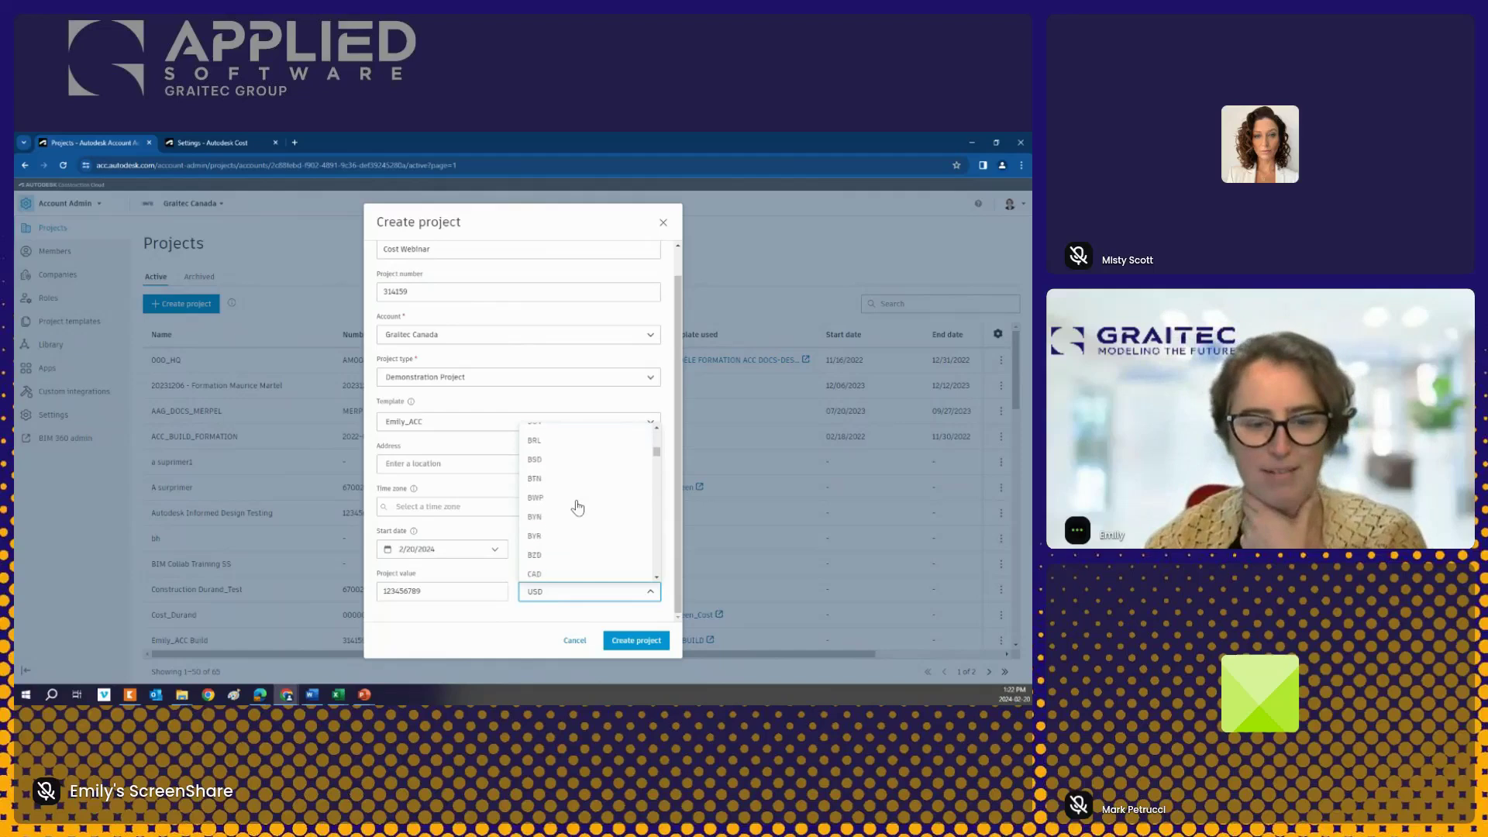
pyautogui.scroll(-4, 578, 507)
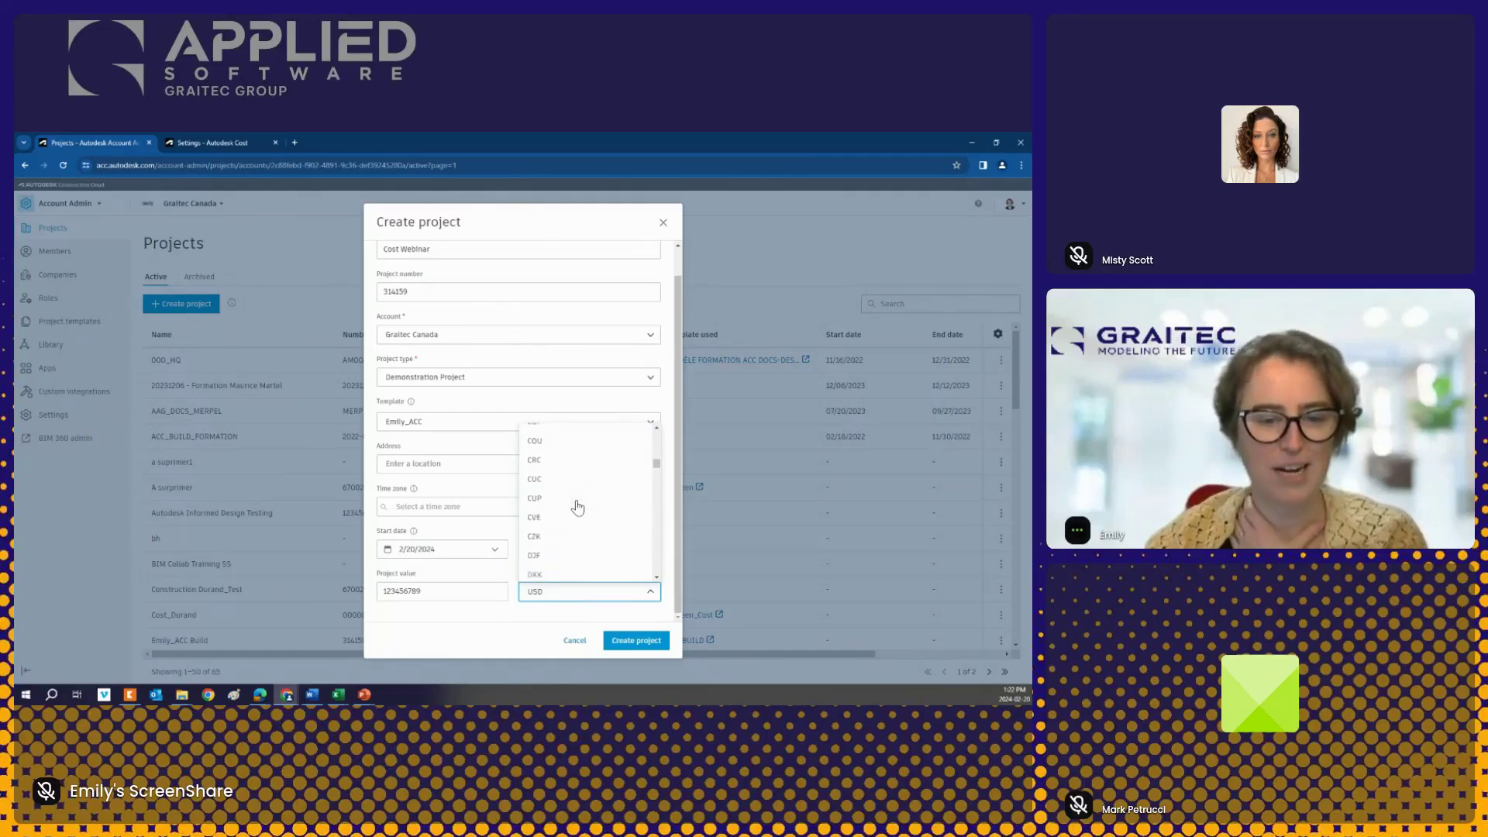
pyautogui.scroll(4, 577, 507)
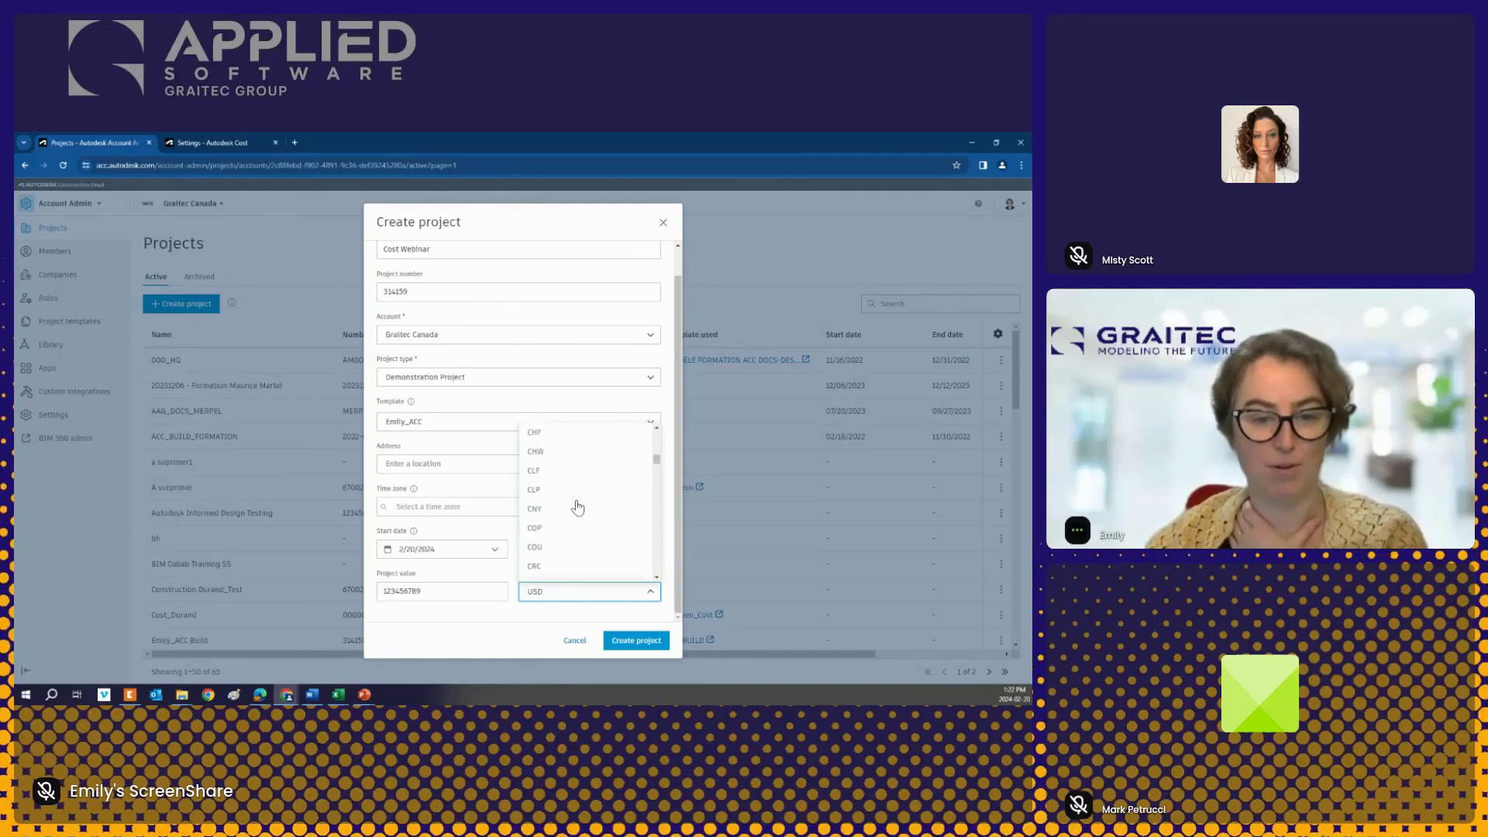
pyautogui.click(564, 442)
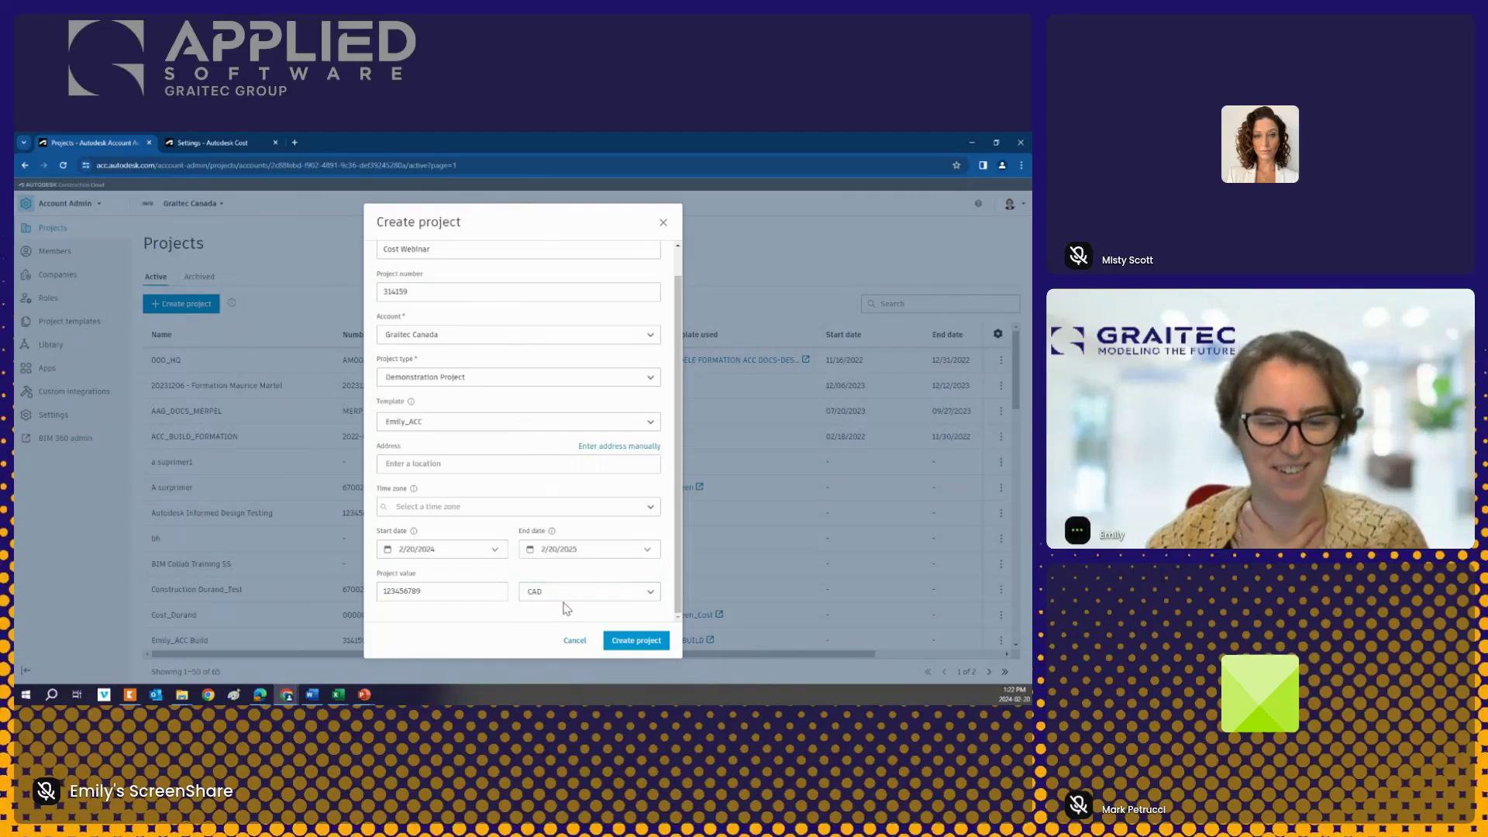
pyautogui.click(641, 642)
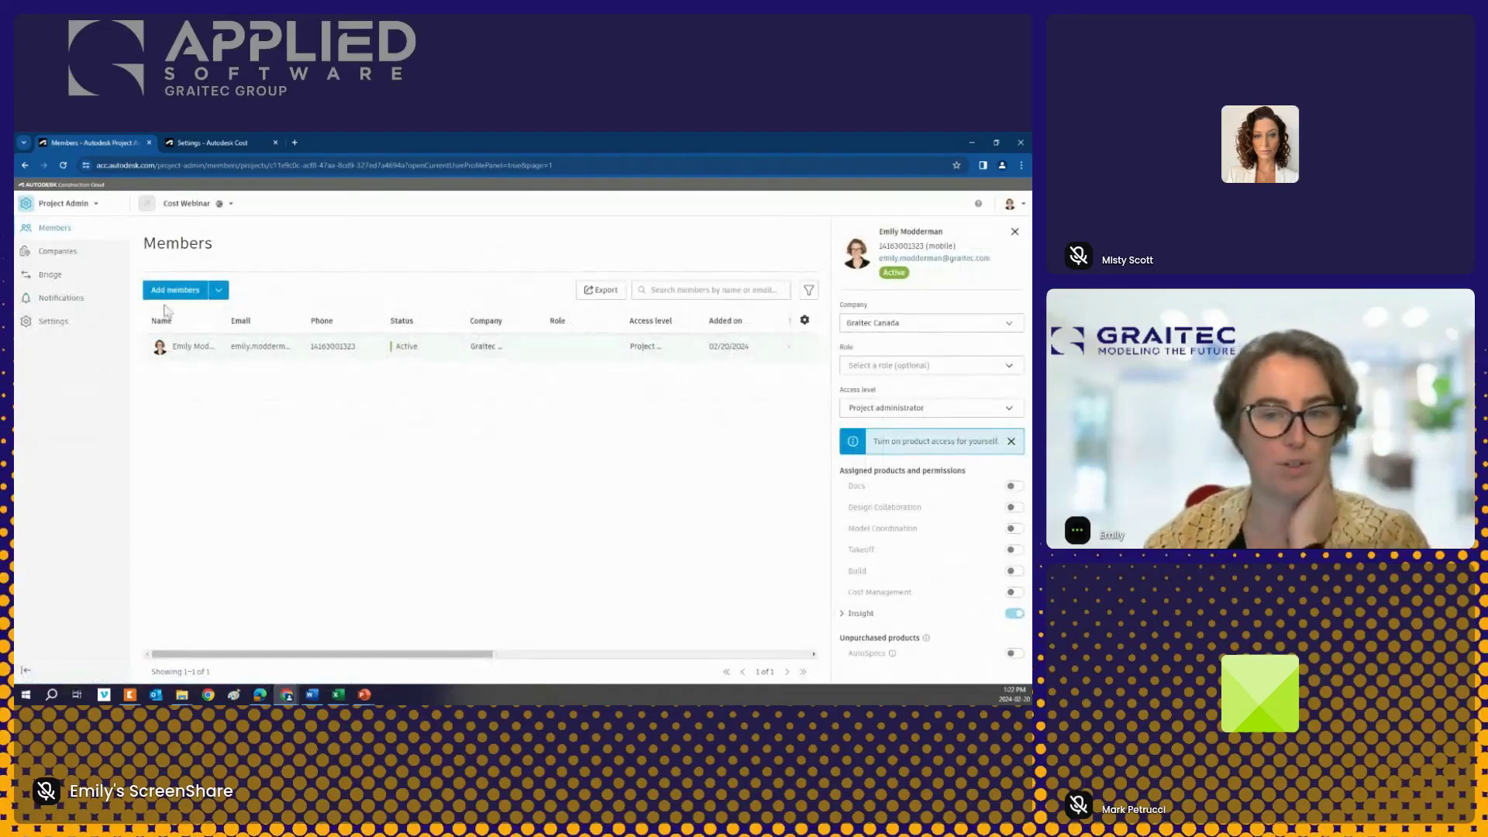
# Step: Assign the BIM Manager role to the project's only member
pyautogui.click(941, 369)
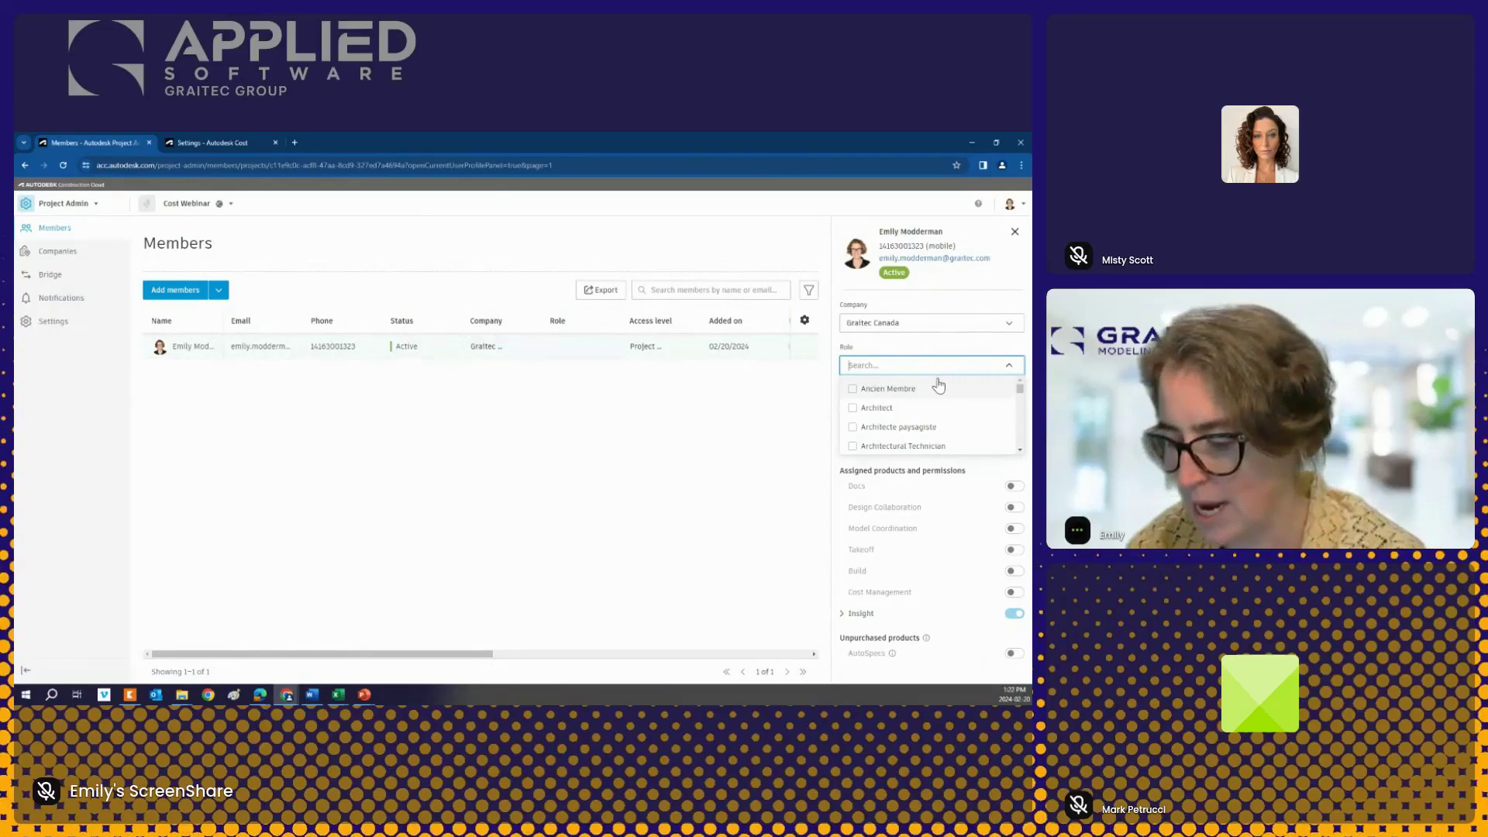
pyautogui.write('lan')
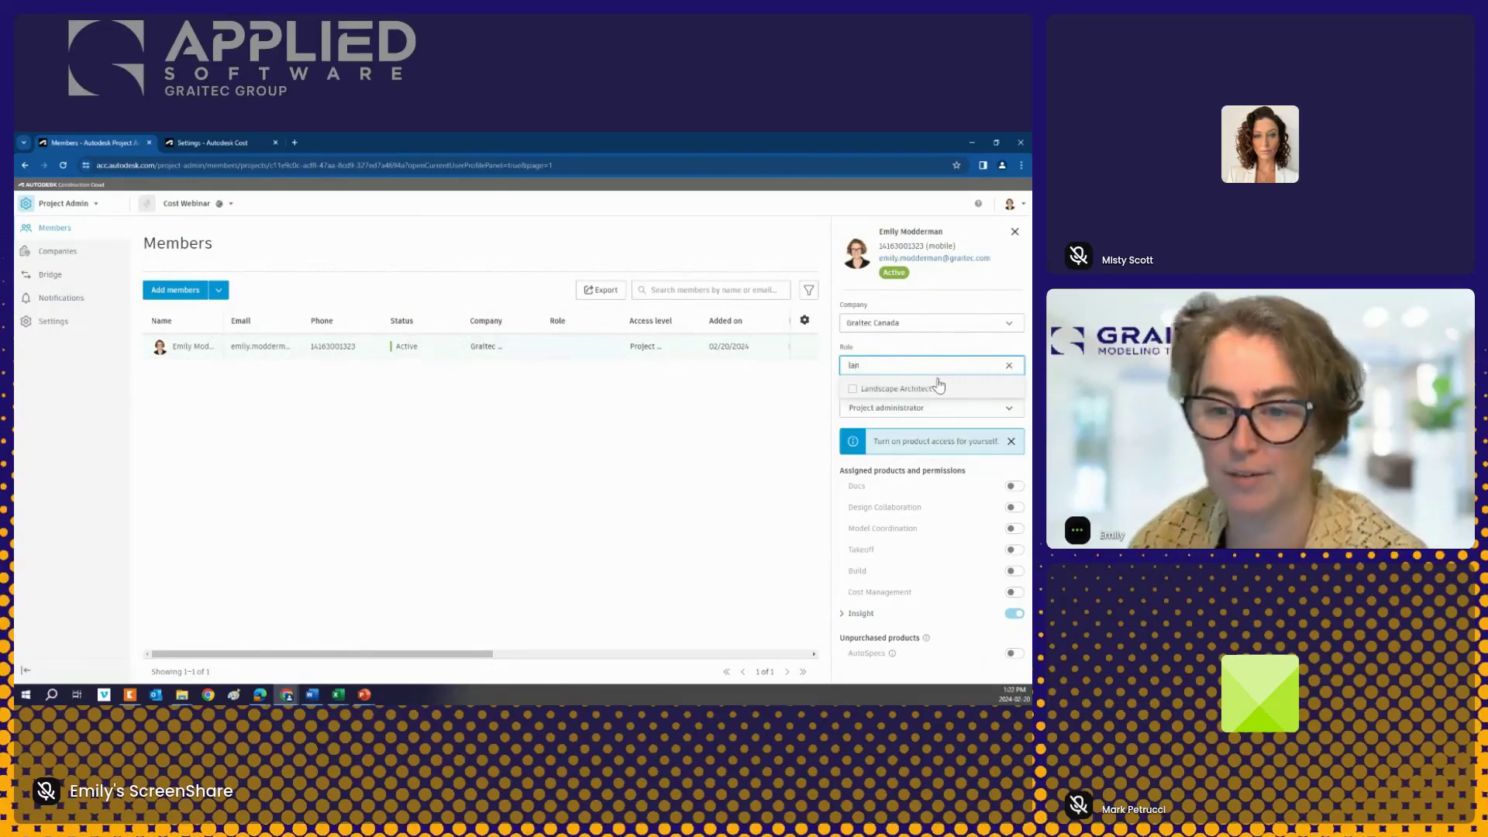
pyautogui.press('BackSpace')
pyautogui.press('BackSpace')
pyautogui.write('bim')
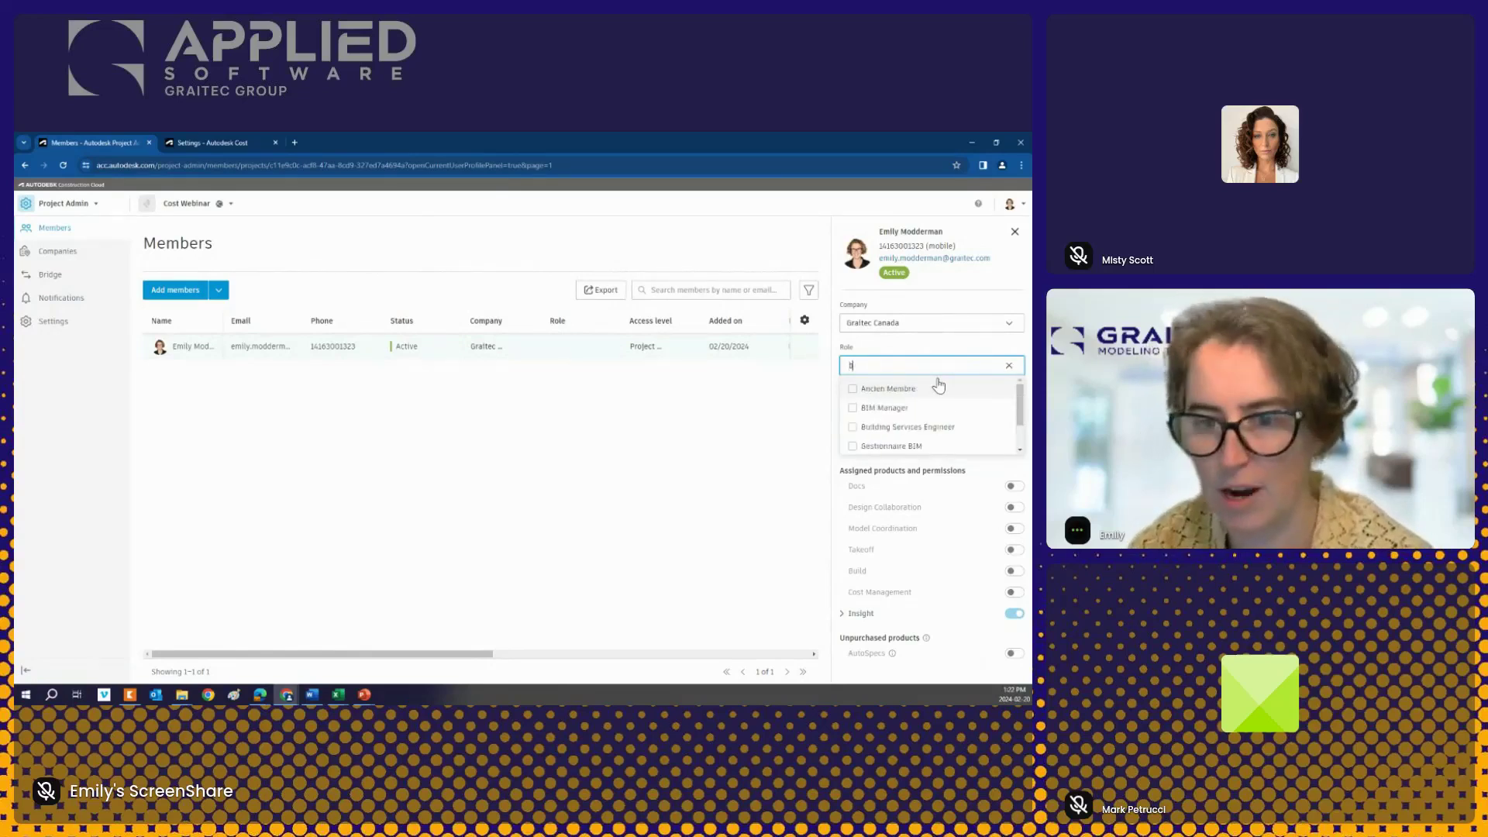
pyautogui.click(854, 389)
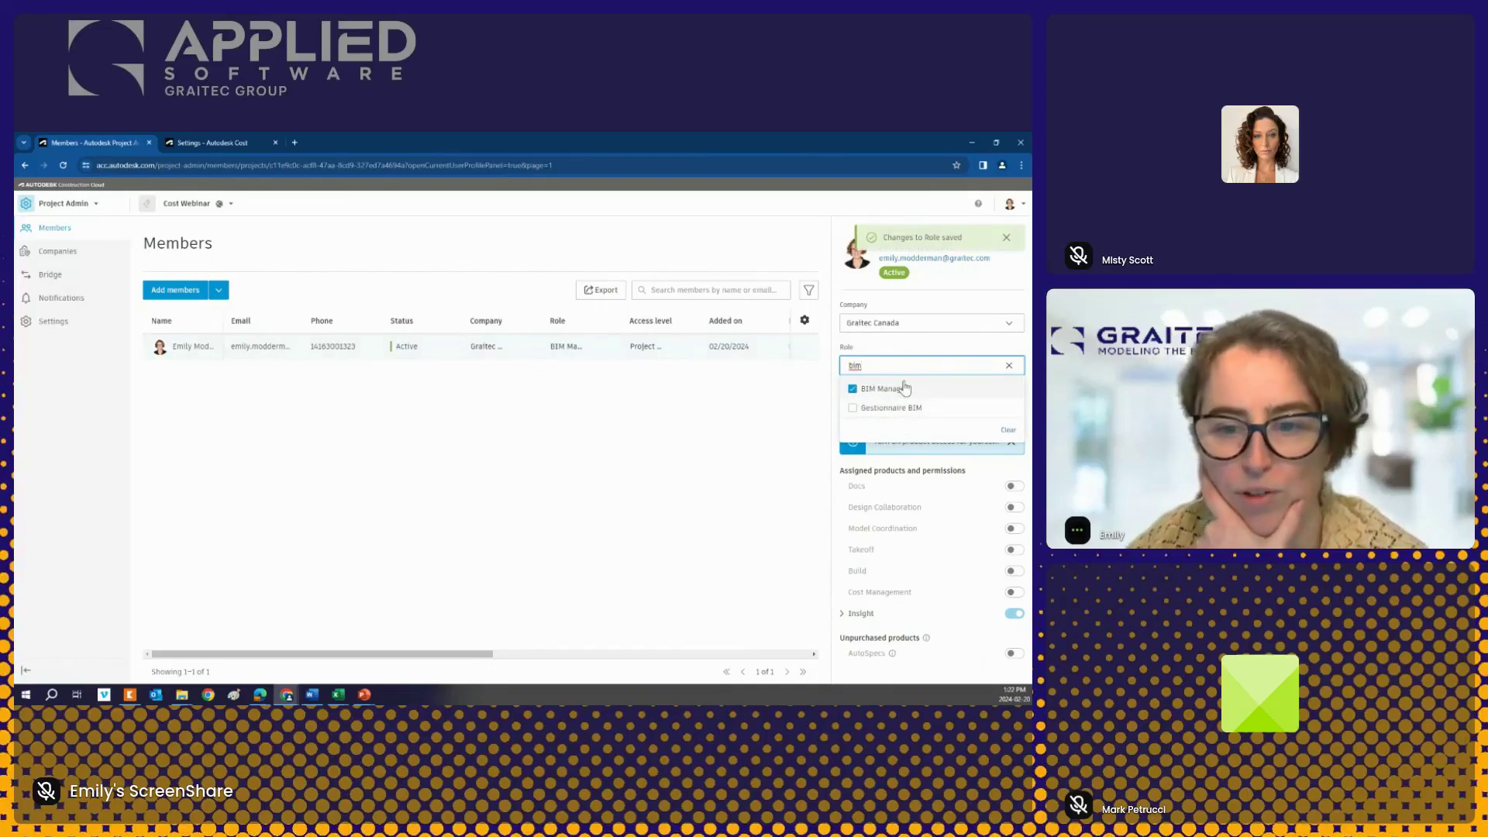
pyautogui.click(990, 349)
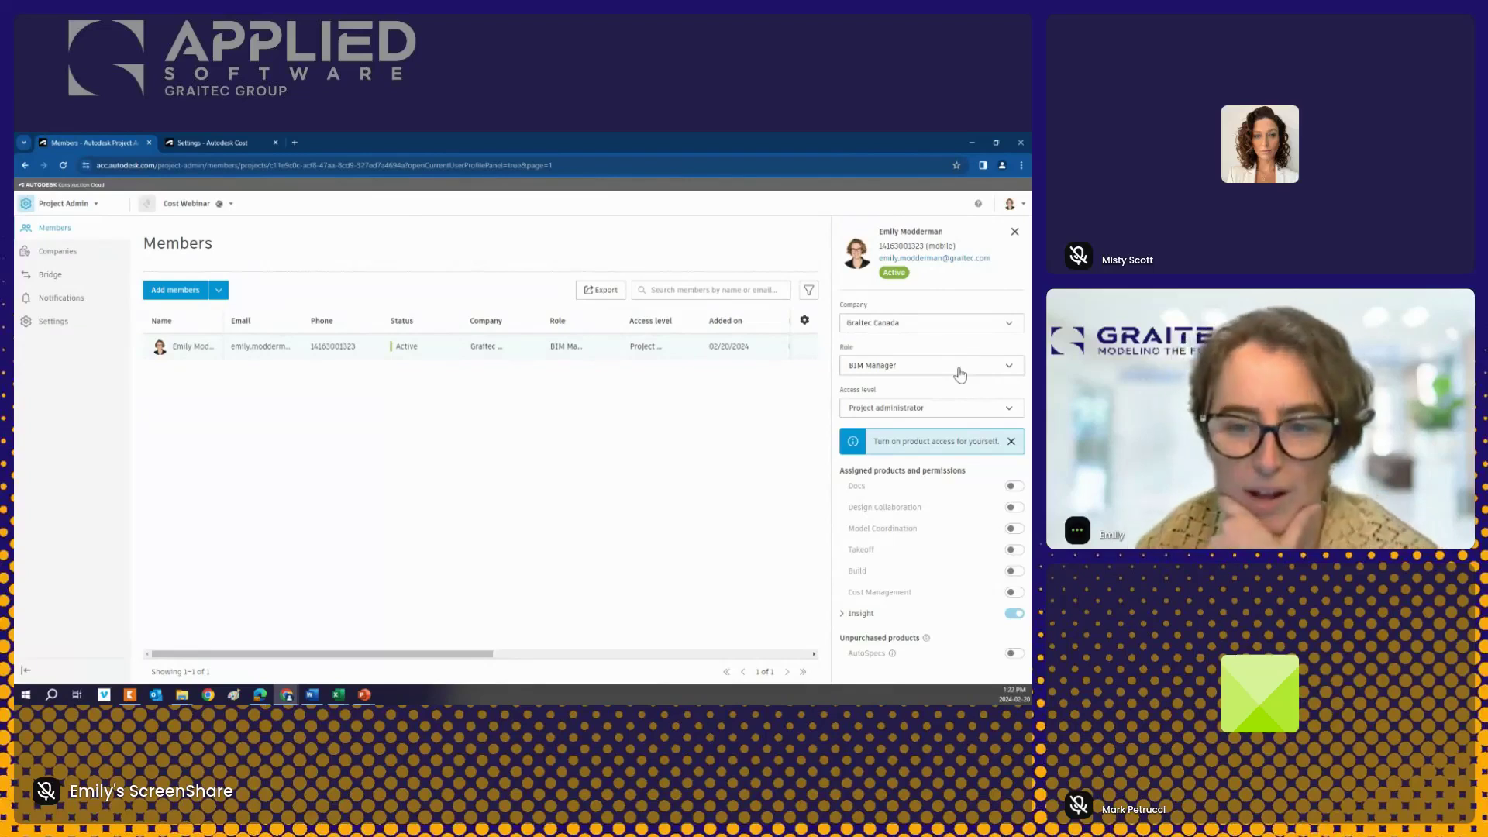
# Step: Add Subcontractor as a second role for the same member, alongside BIM Manager
pyautogui.click(960, 375)
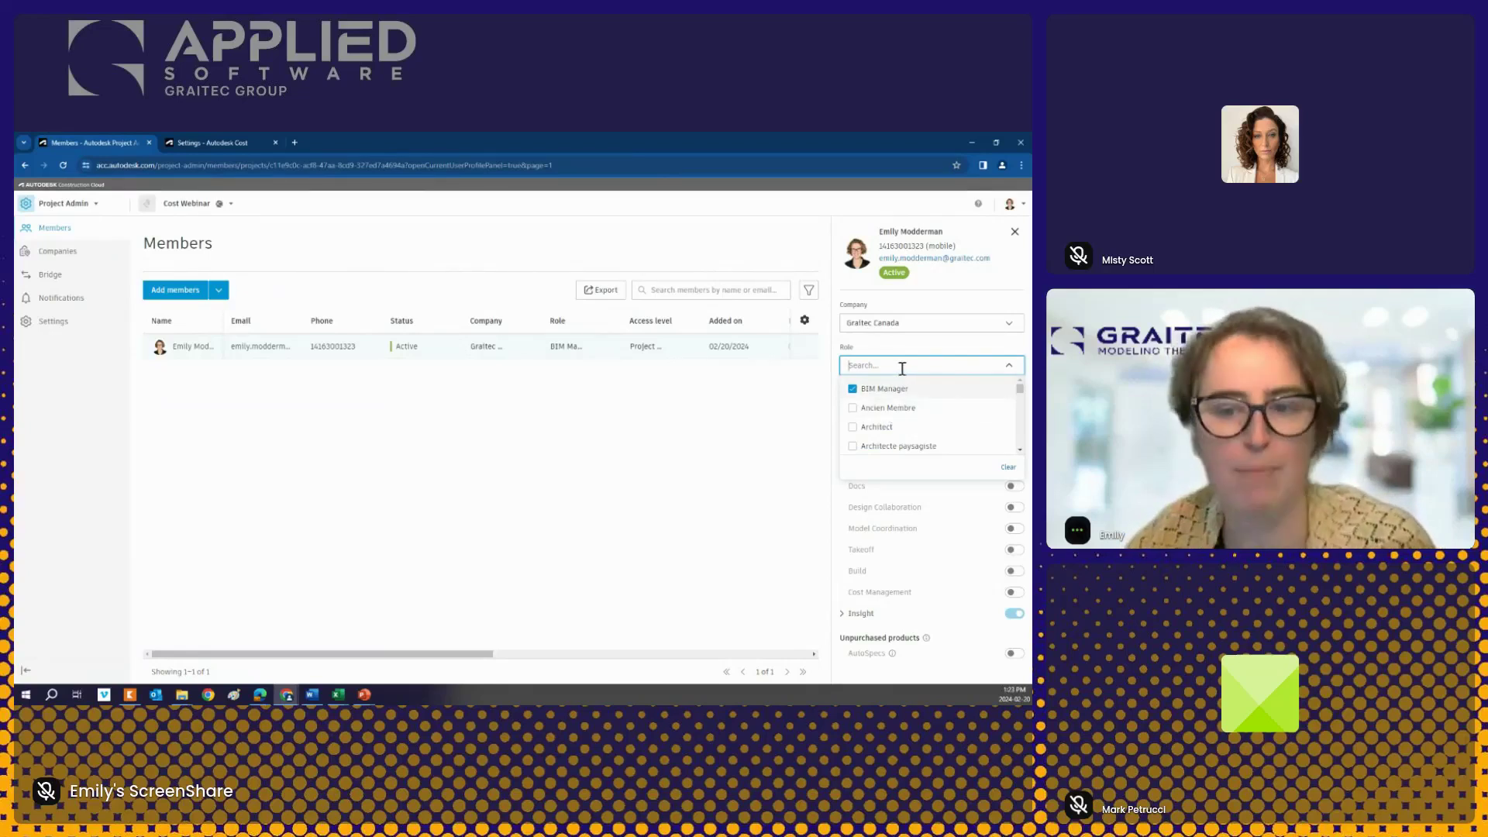
pyautogui.scroll(-2, 913, 418)
pyautogui.scroll(-4, 913, 438)
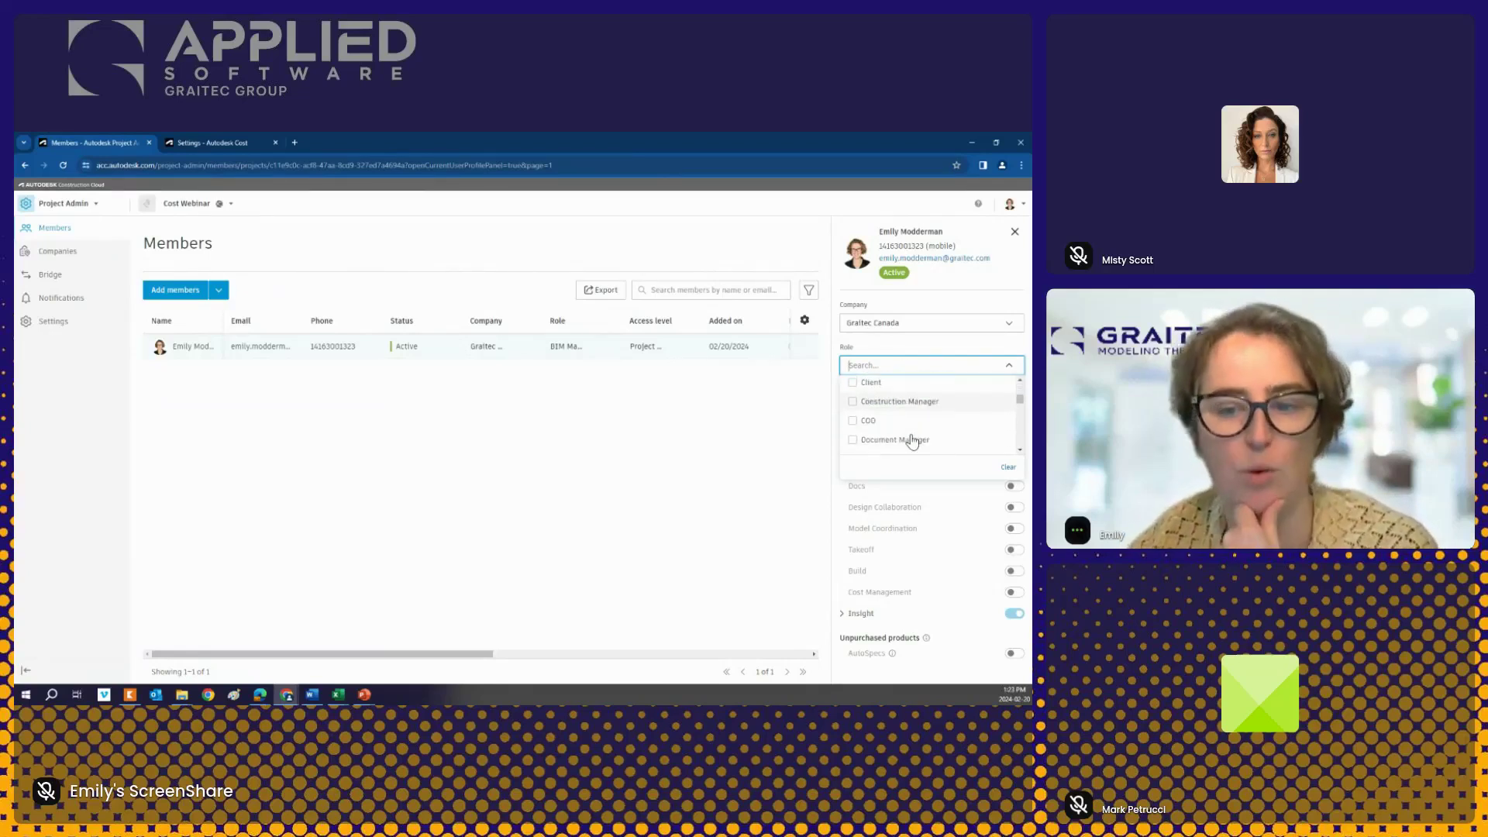
pyautogui.scroll(-6, 913, 440)
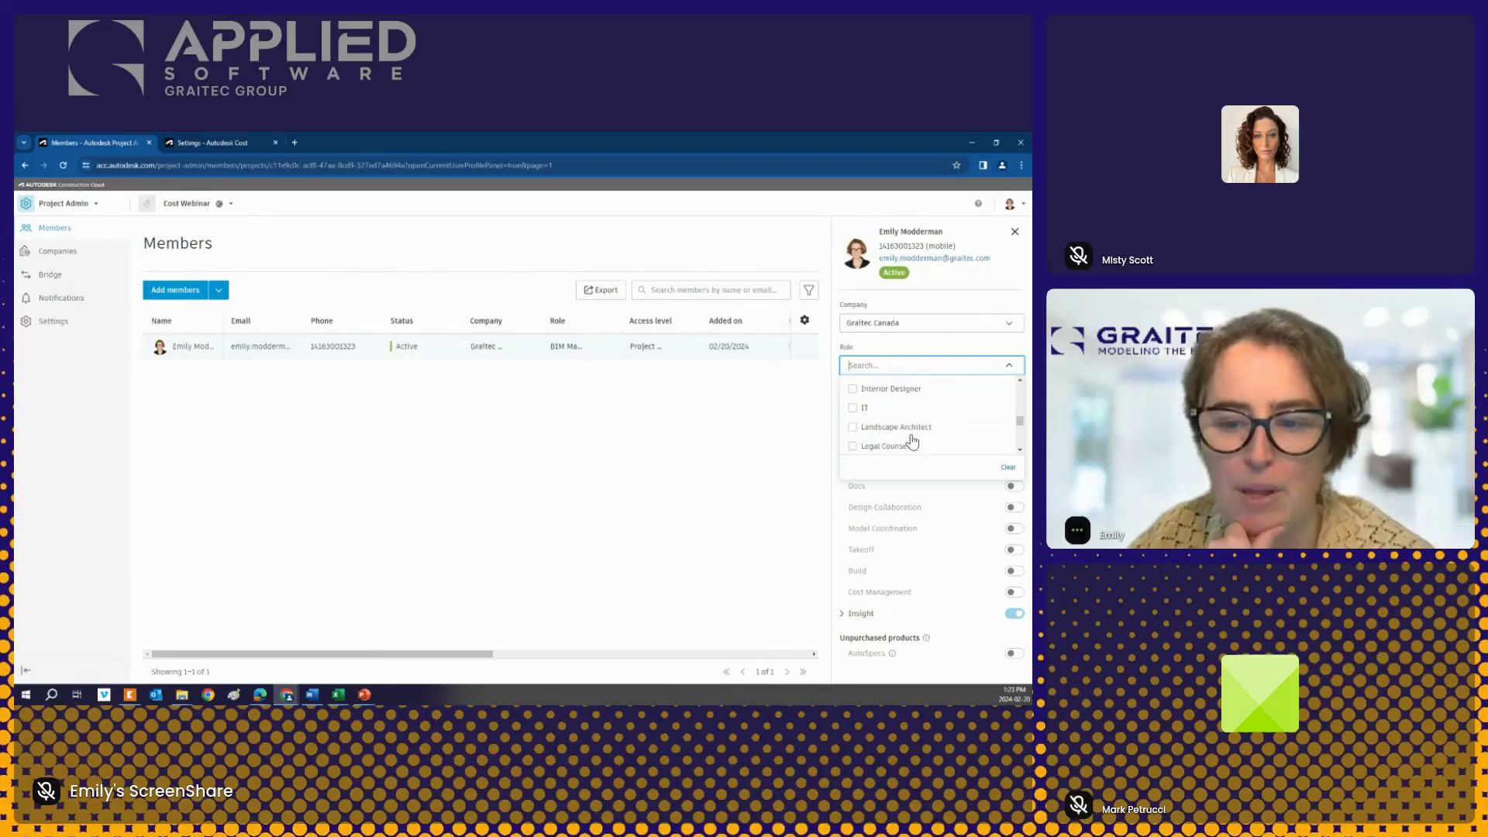
pyautogui.scroll(1, 912, 437)
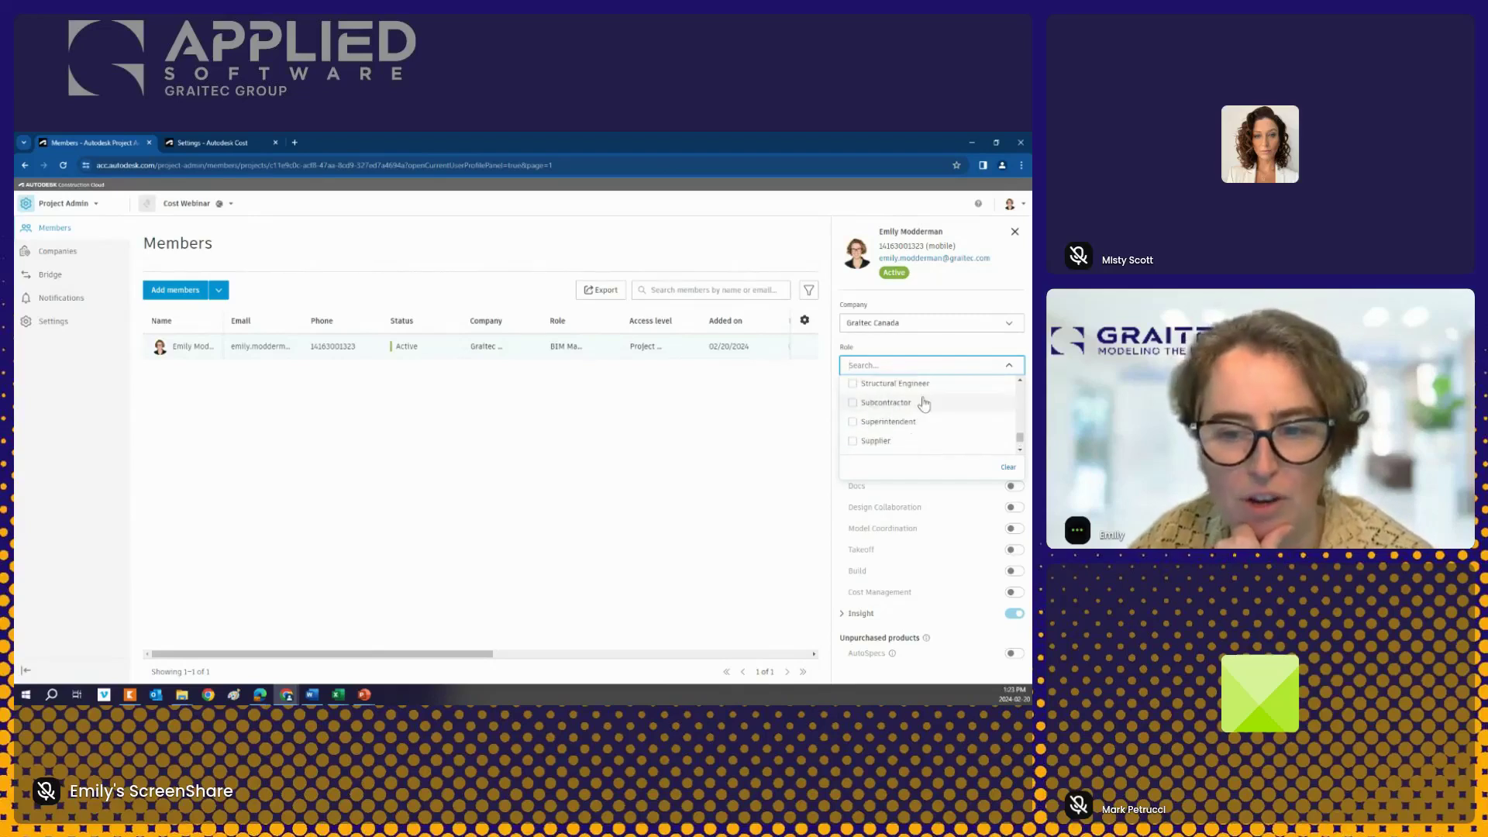
pyautogui.click(852, 403)
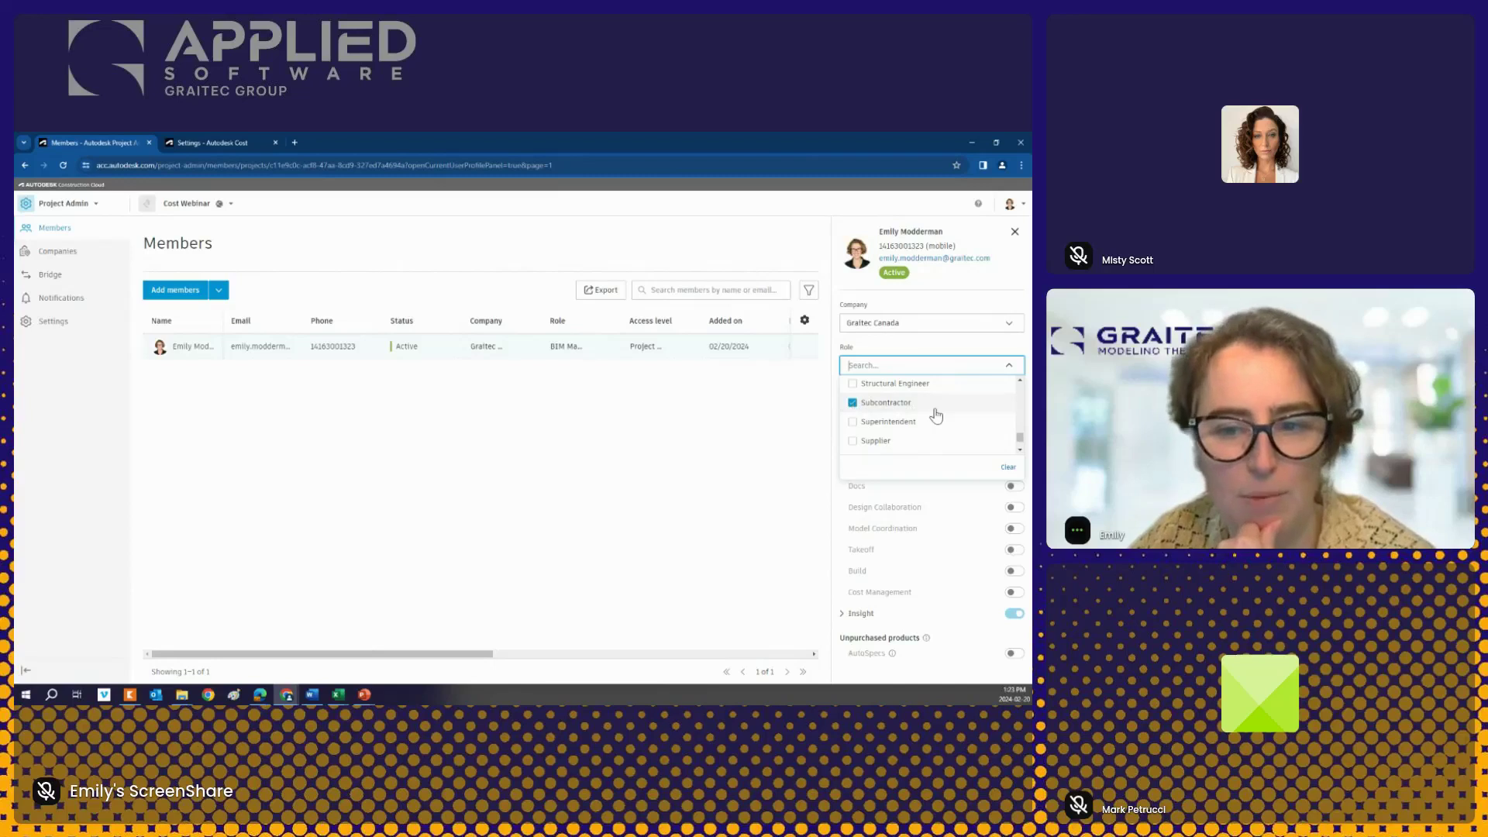
pyautogui.click(800, 415)
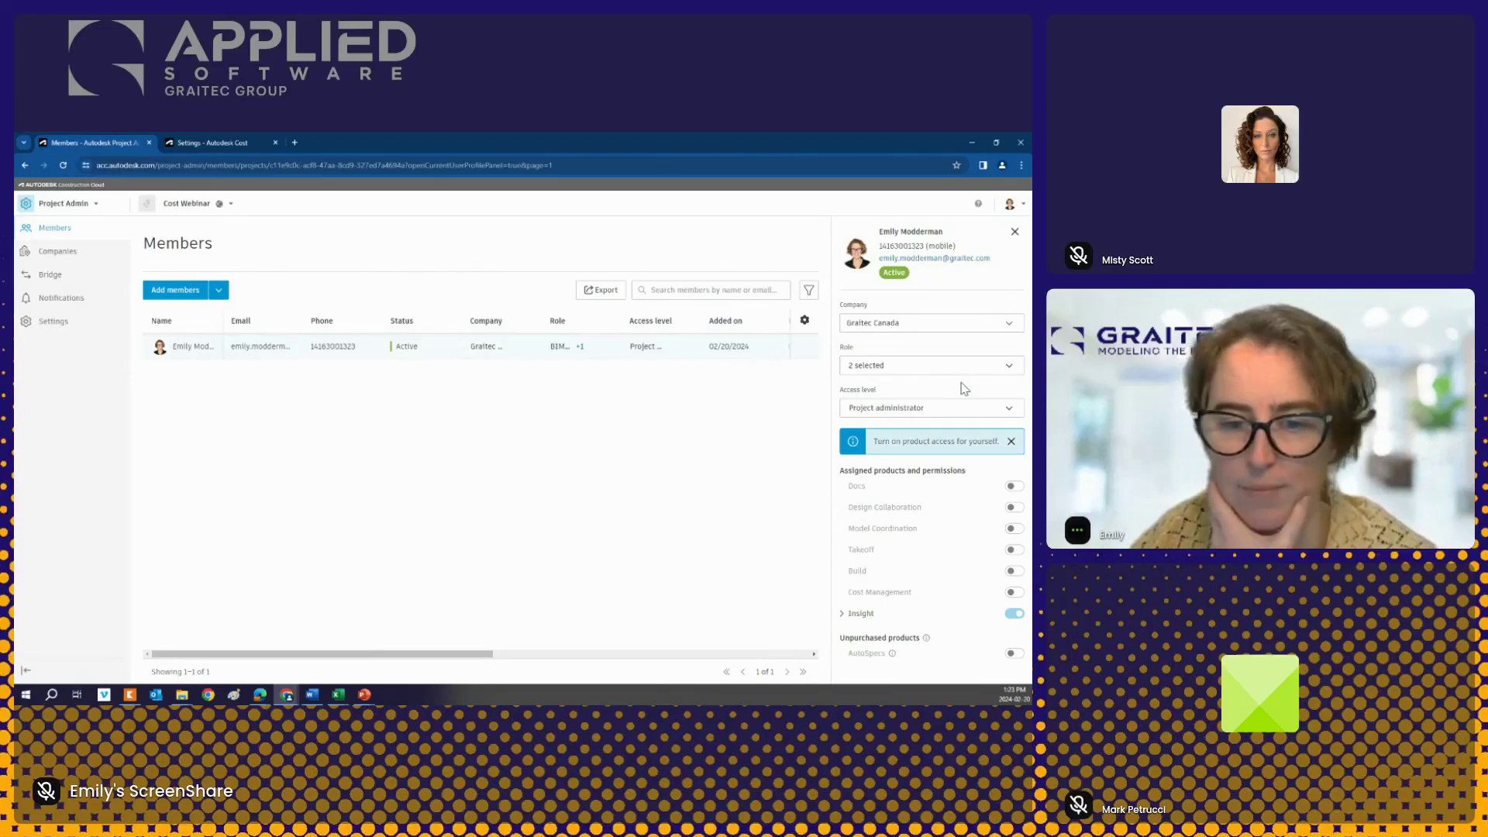
# Step: Turn on the member's access to Docs, Cost Management and Build
pyautogui.click(1012, 488)
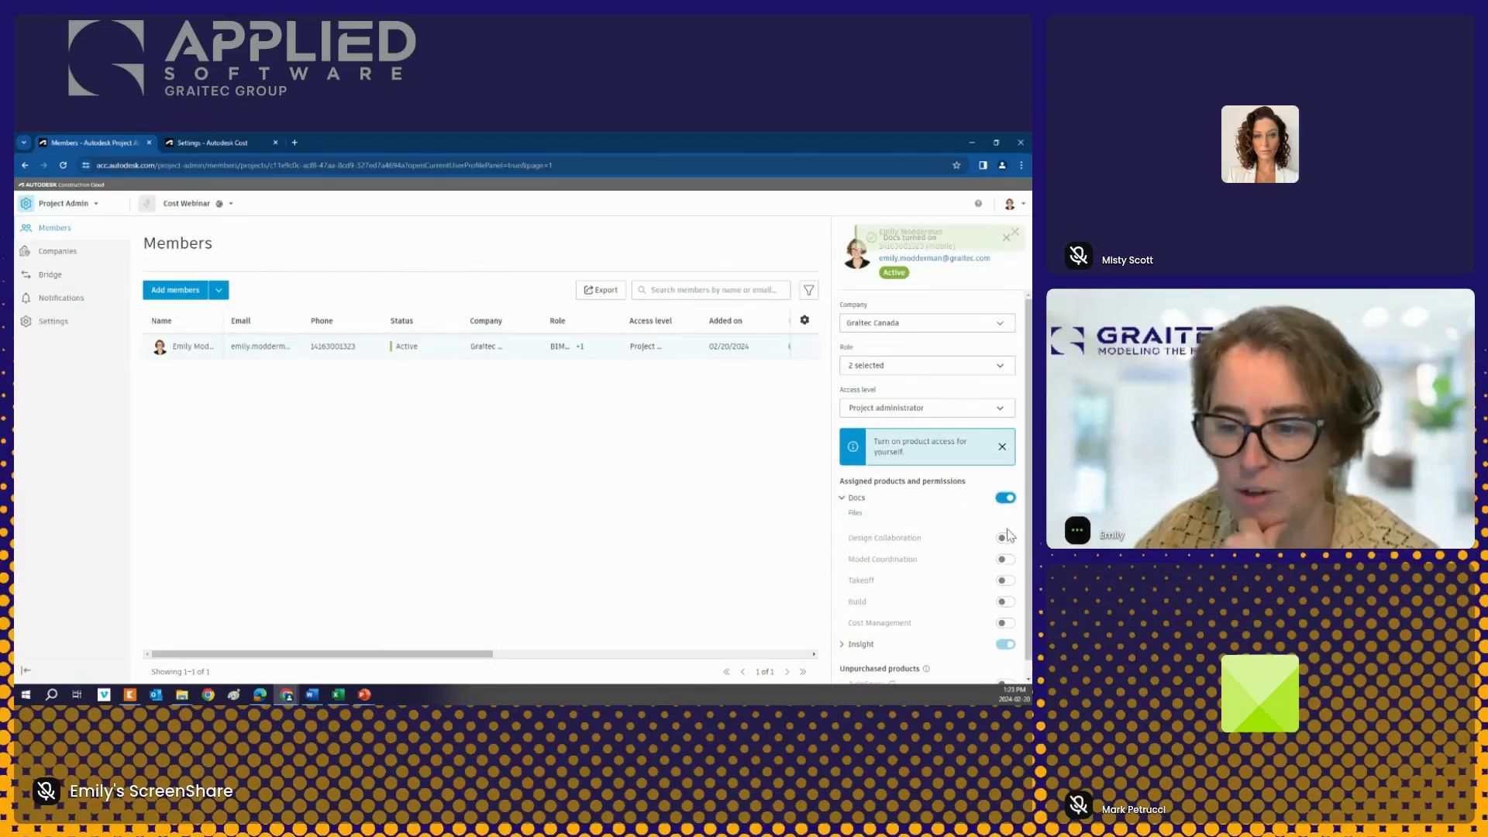
pyautogui.scroll(-1, 1007, 533)
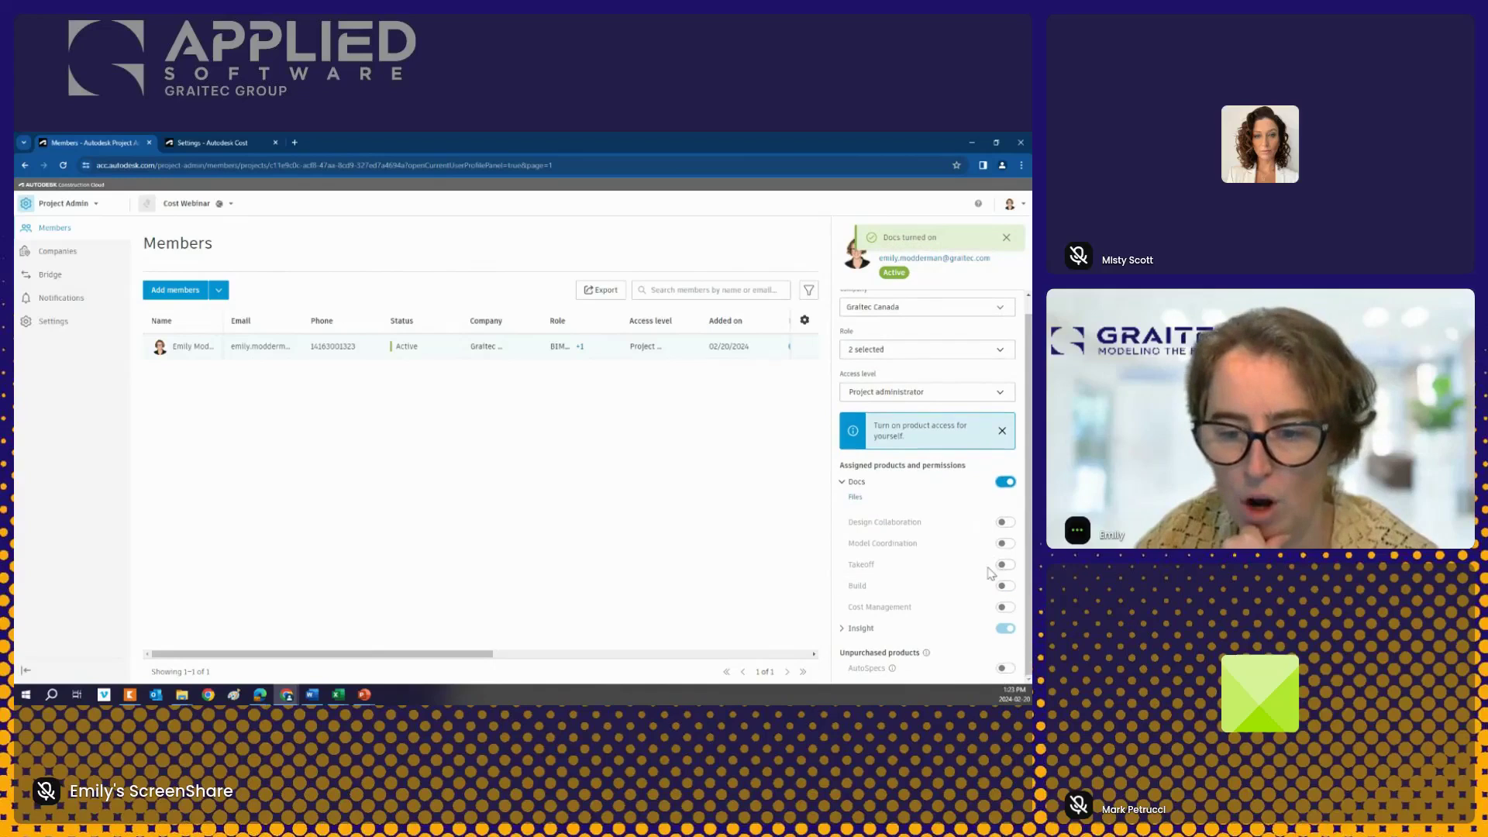
pyautogui.click(1004, 609)
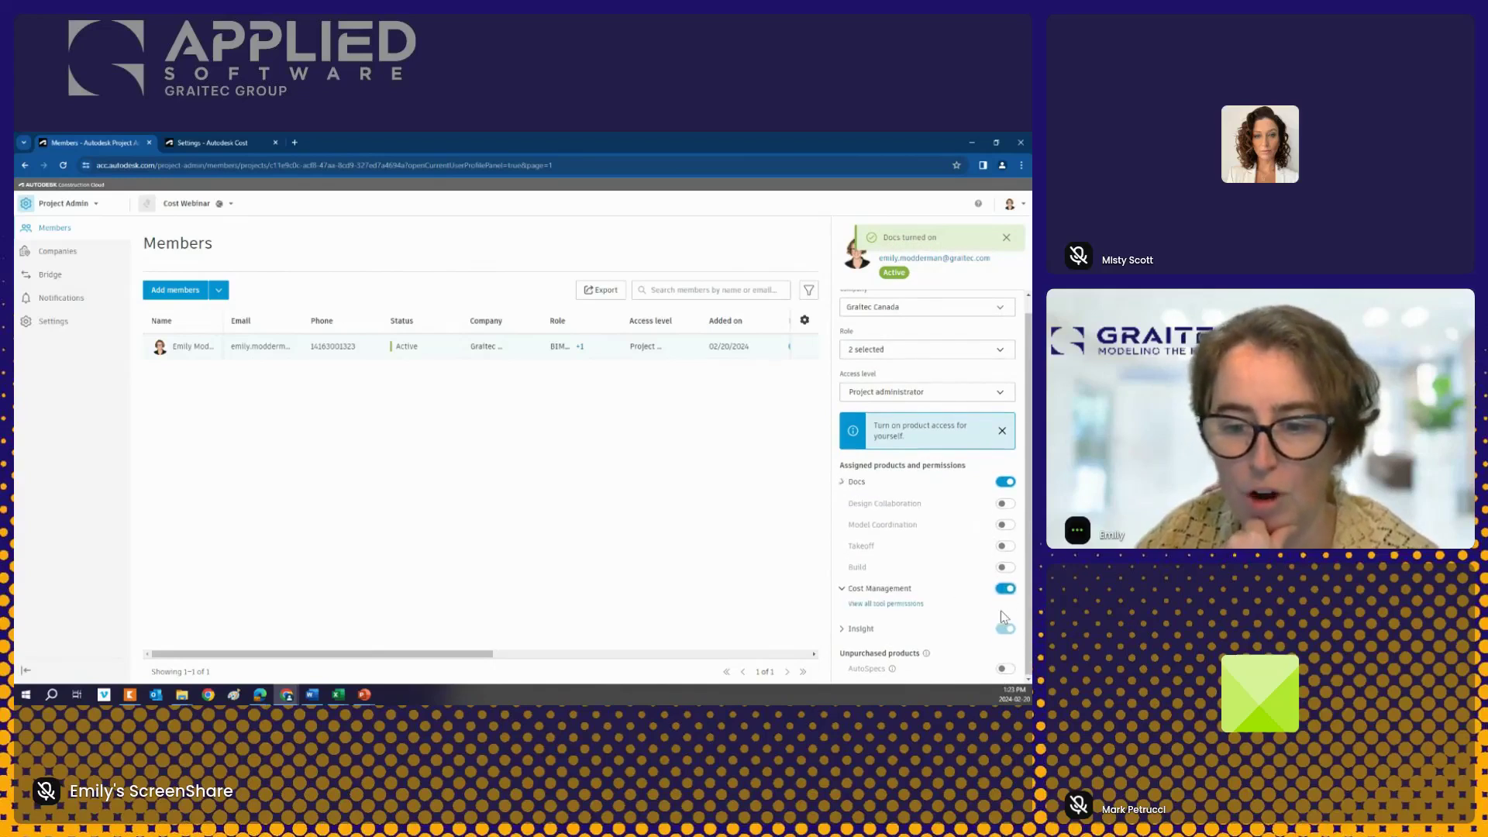
pyautogui.click(1005, 571)
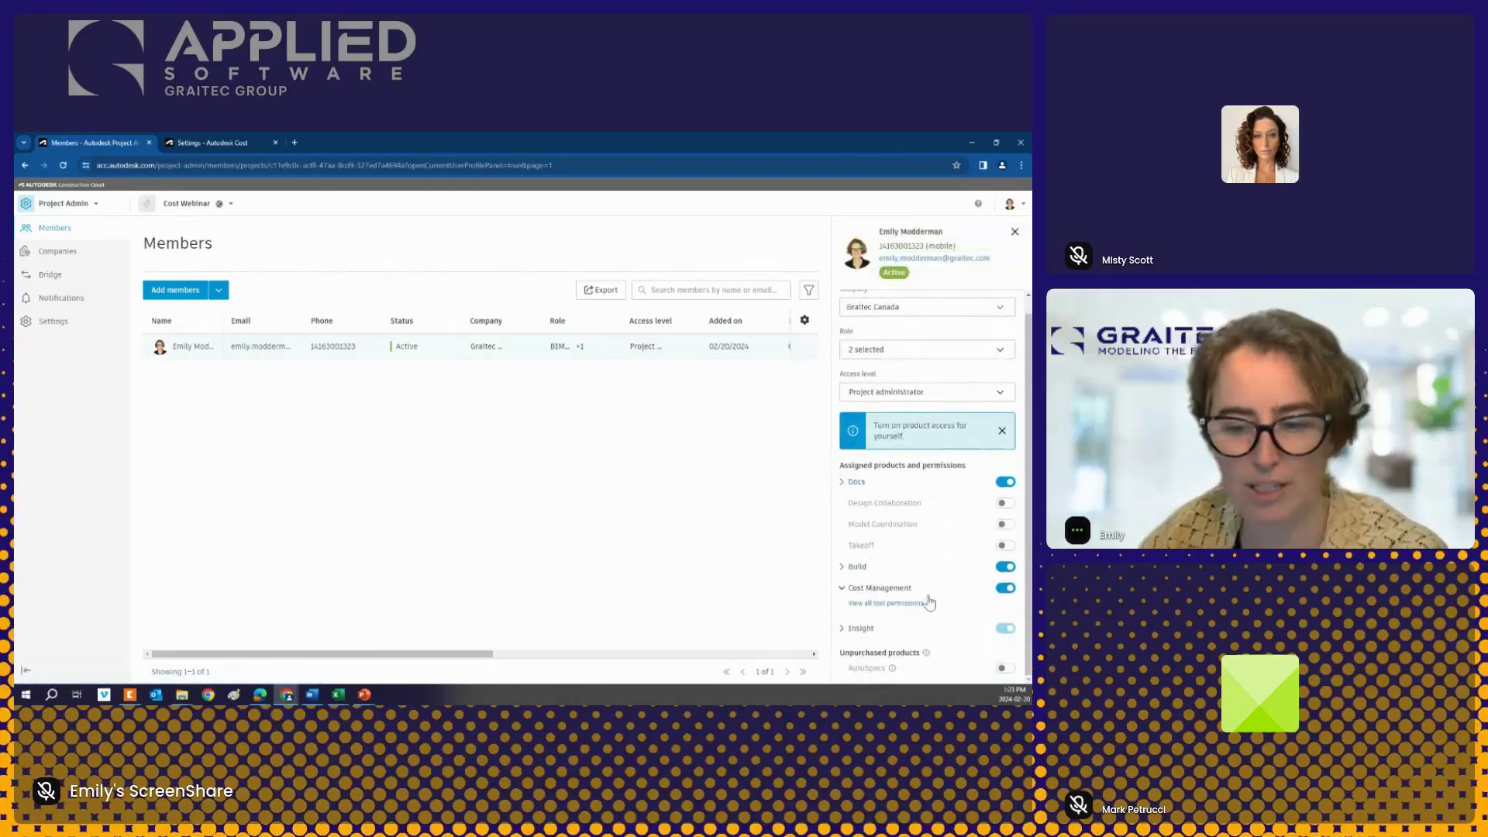
pyautogui.click(865, 609)
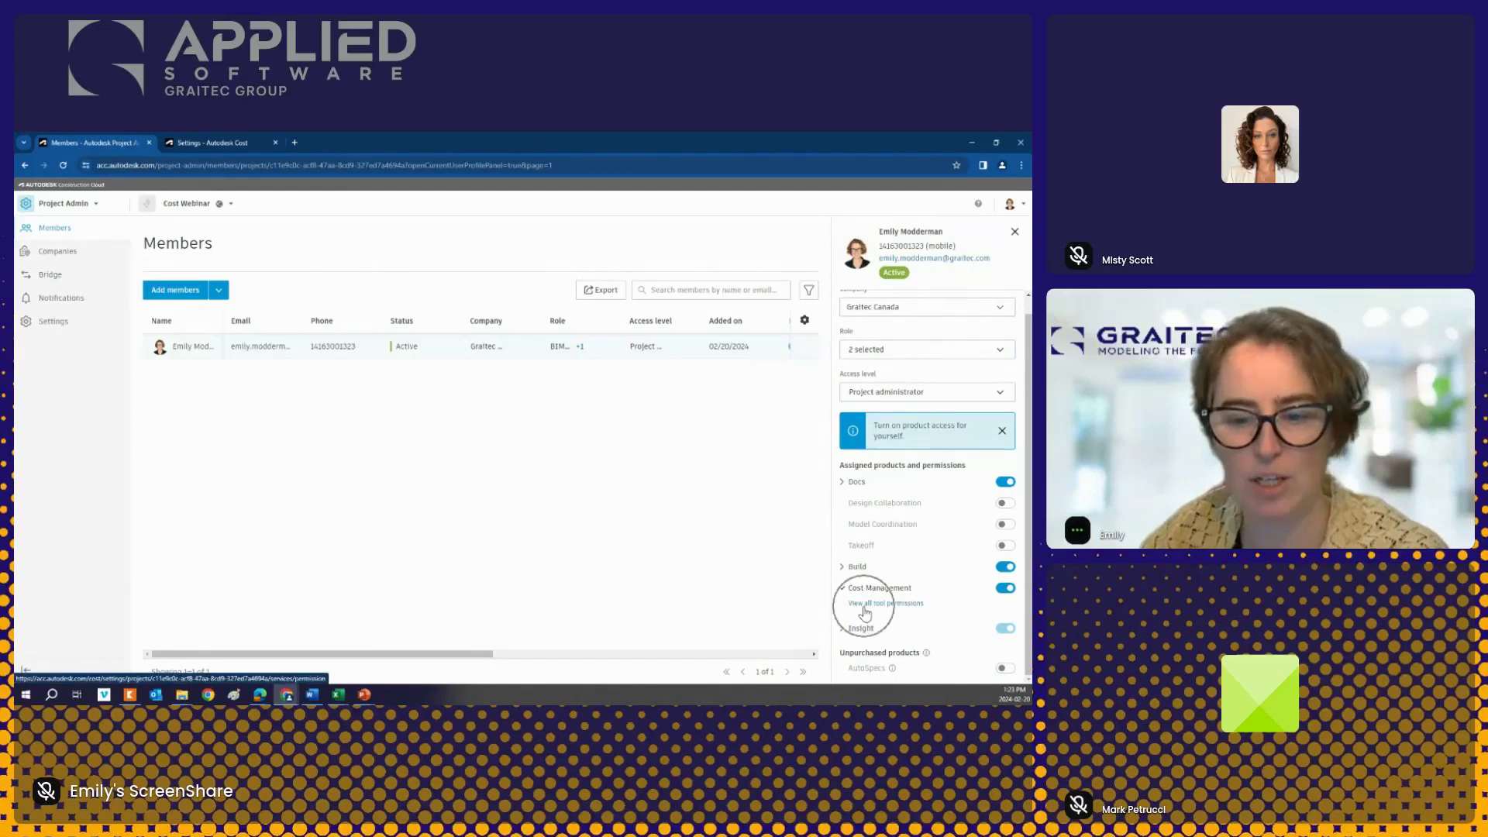
pyautogui.click(909, 612)
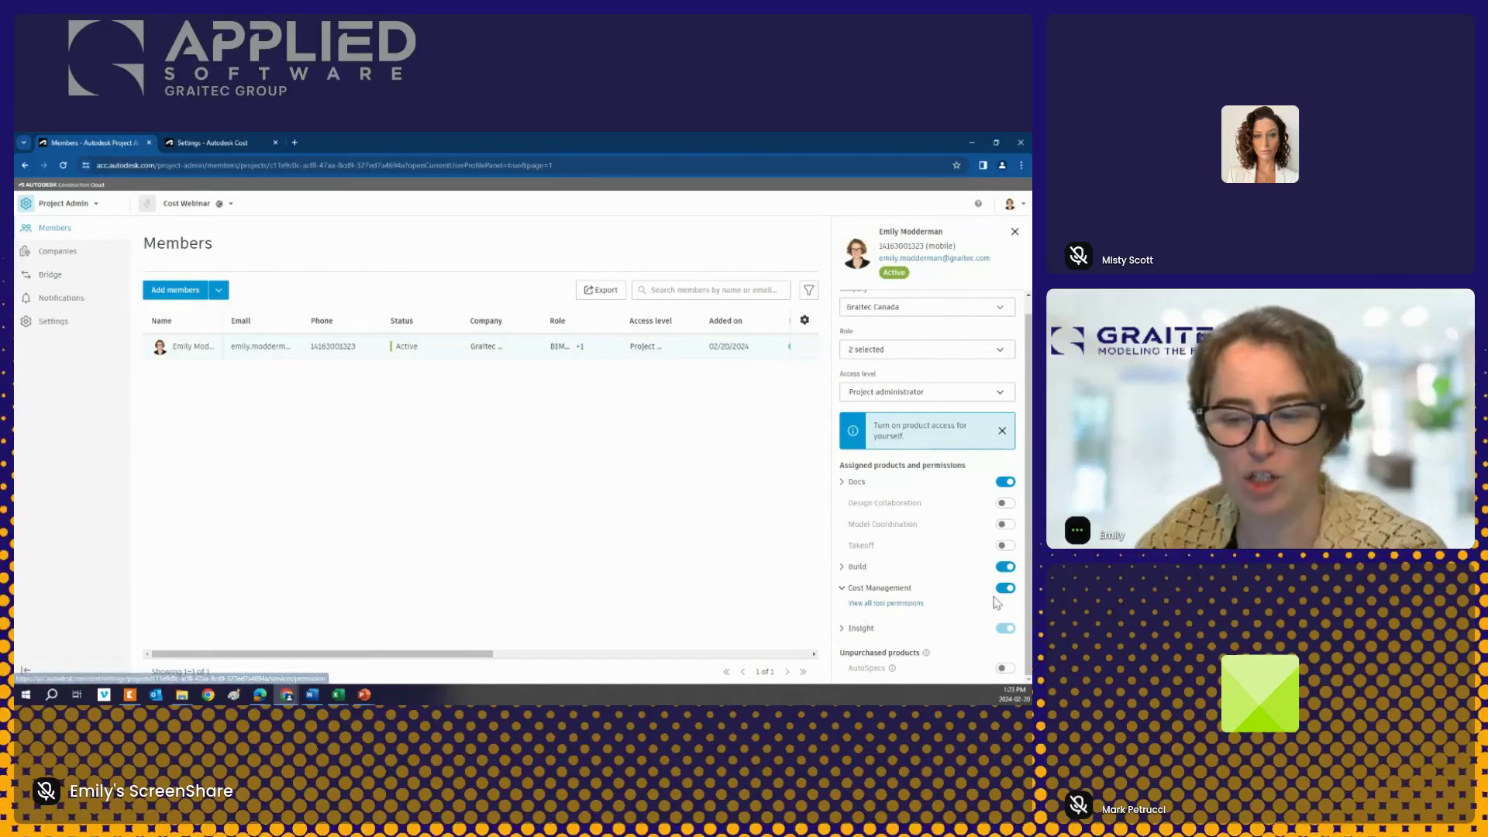
pyautogui.click(893, 606)
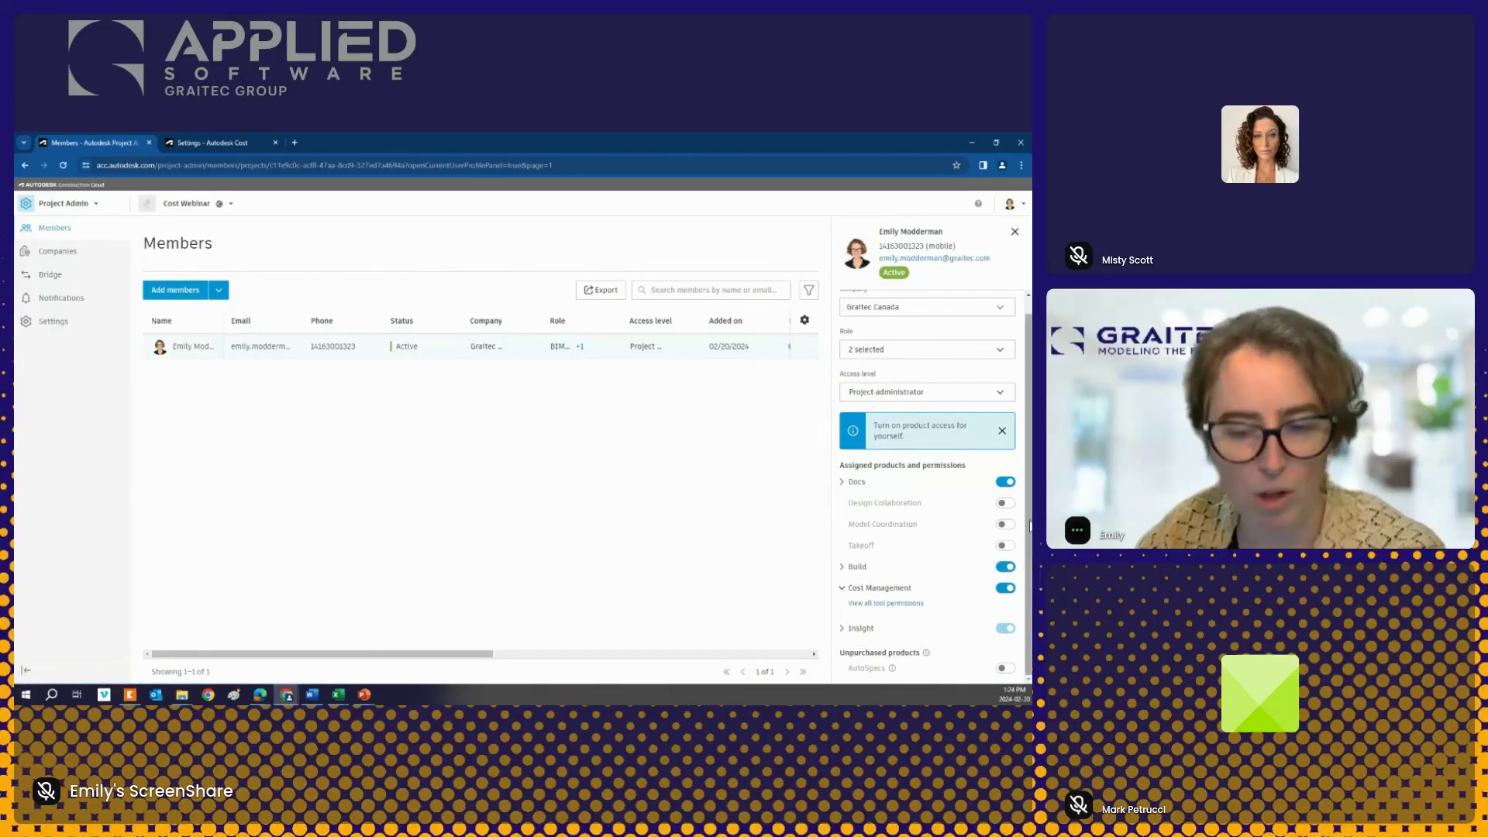
pyautogui.click(891, 609)
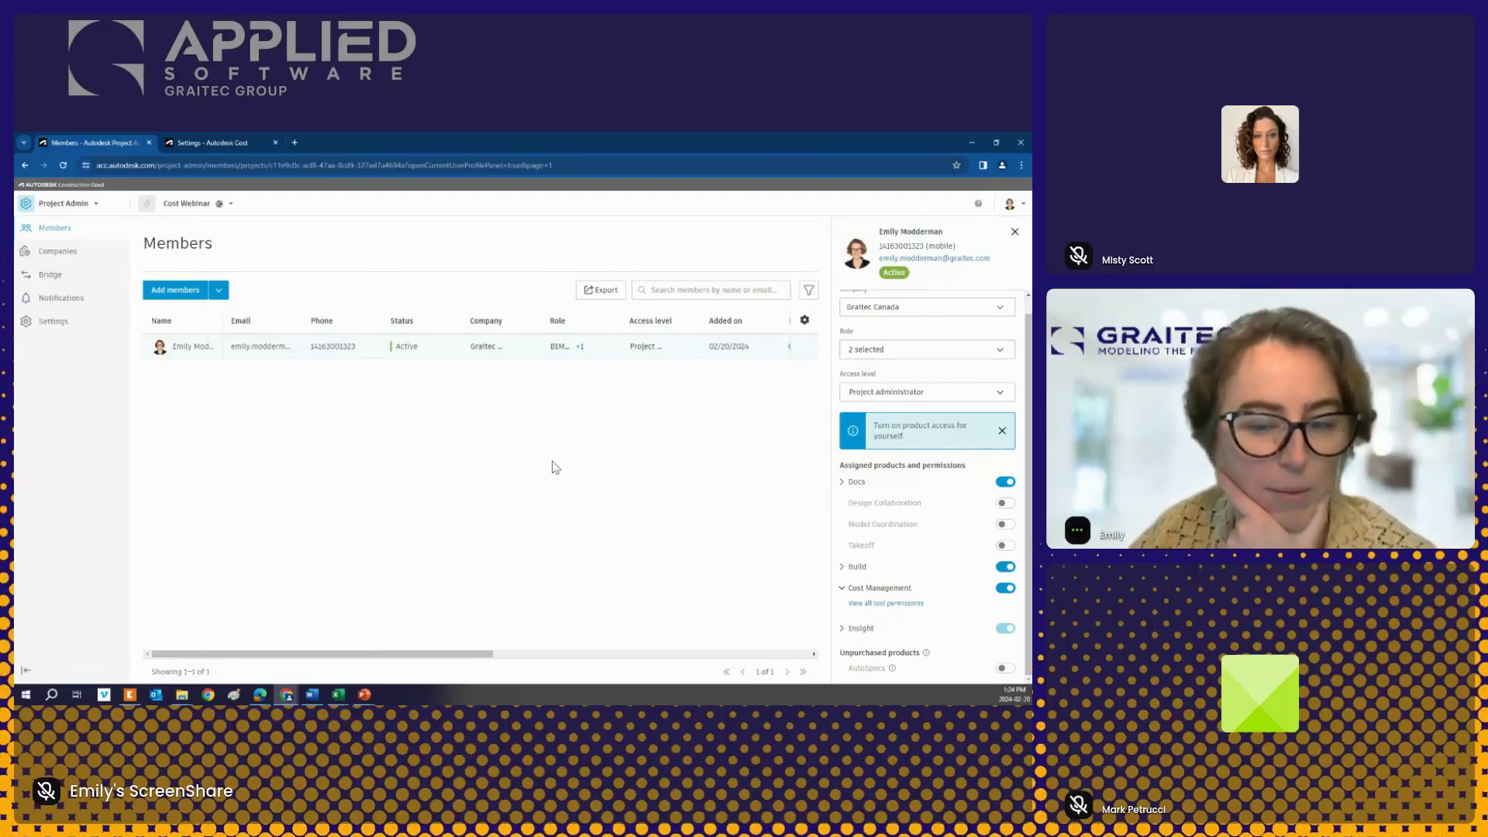
pyautogui.click(891, 589)
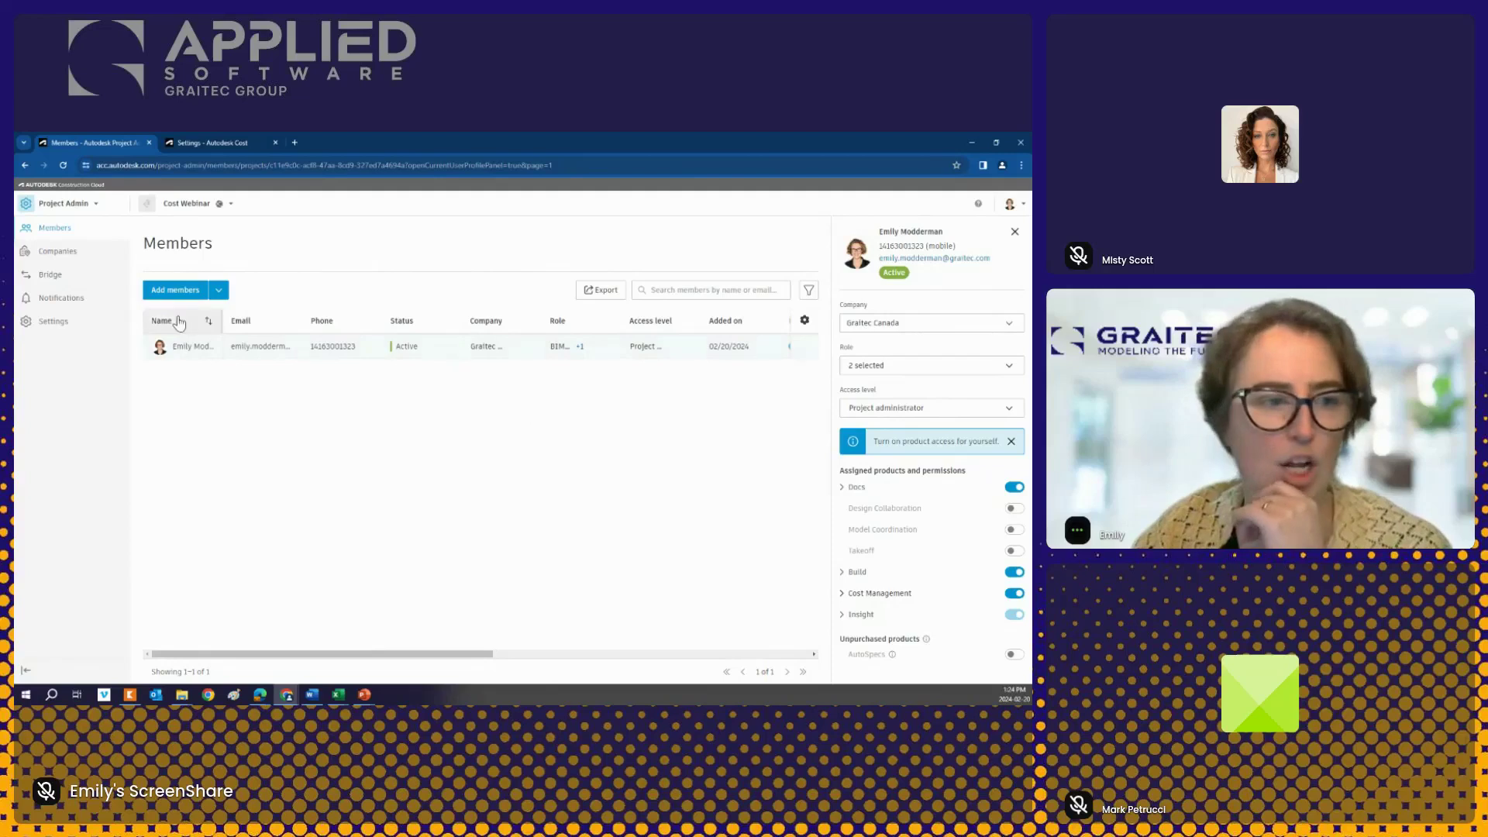
# Step: Reload the members list and set the first-listed member's company to Landscaping Galore
pyautogui.click(65, 169)
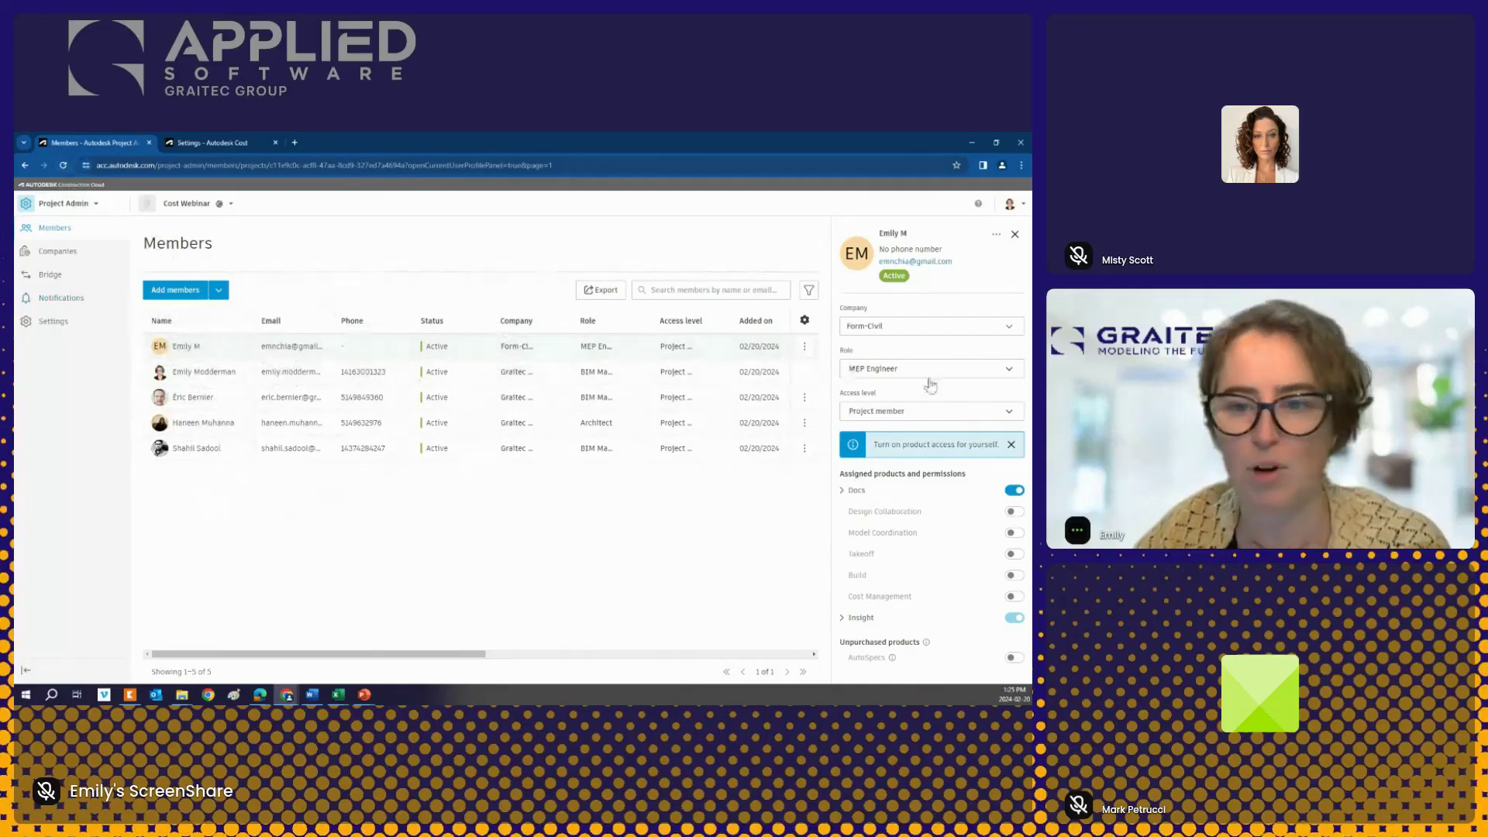
pyautogui.click(902, 326)
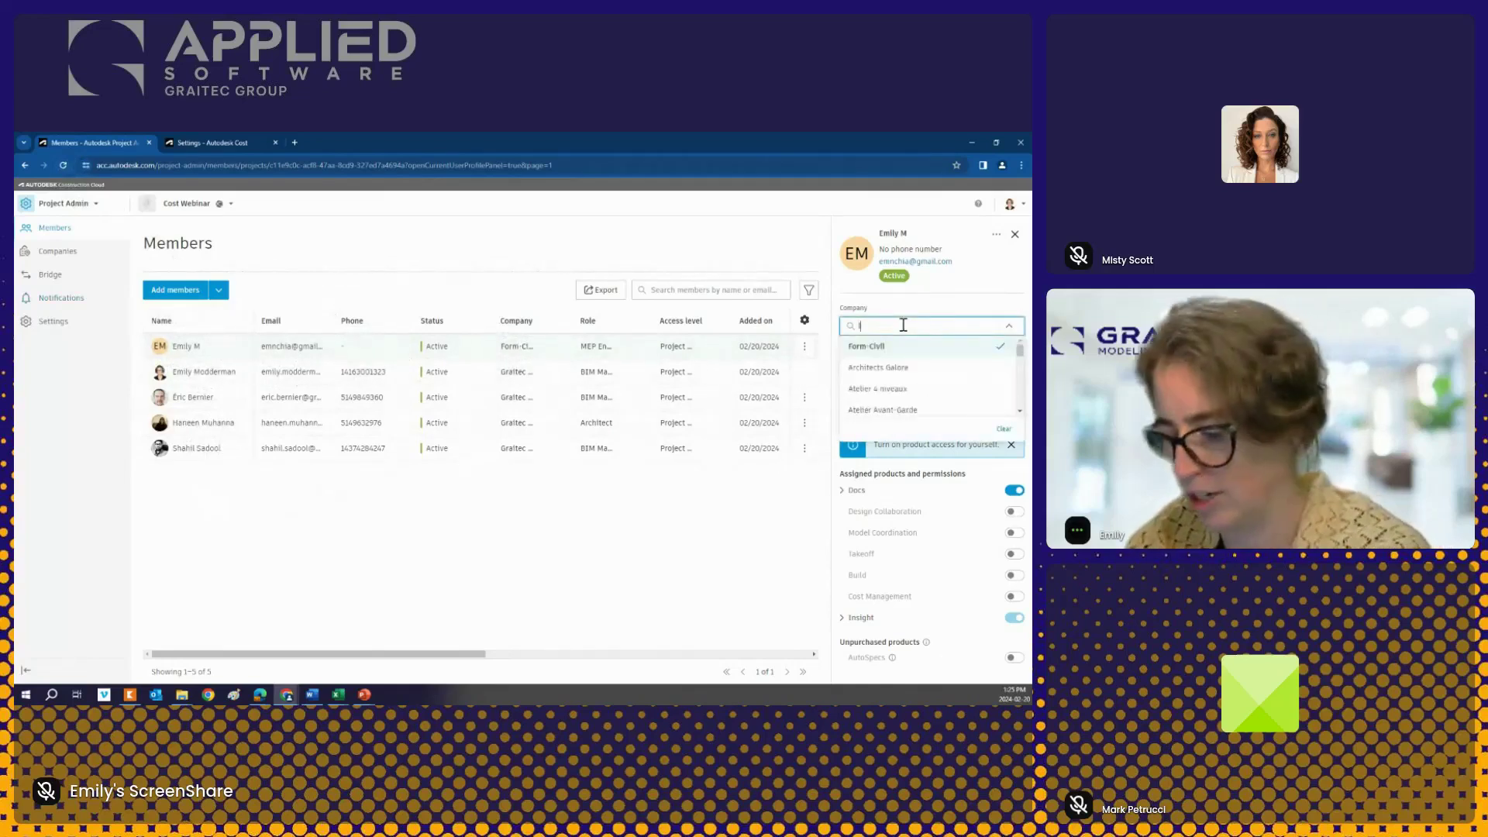
pyautogui.write('land')
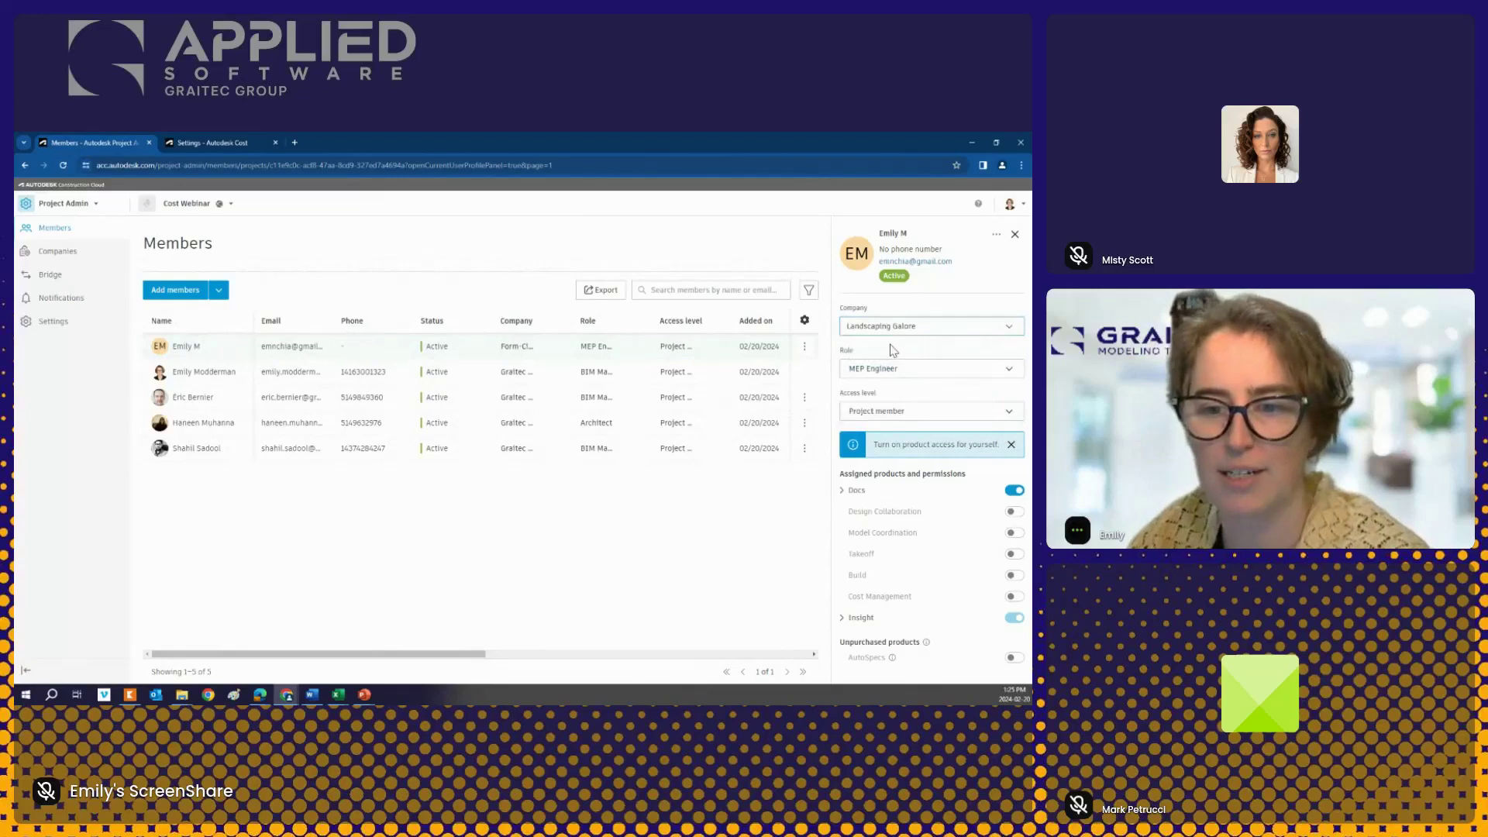
pyautogui.click(890, 346)
# Step: Clear the first-listed member's existing role and assign Landscape Architect instead
pyautogui.click(892, 370)
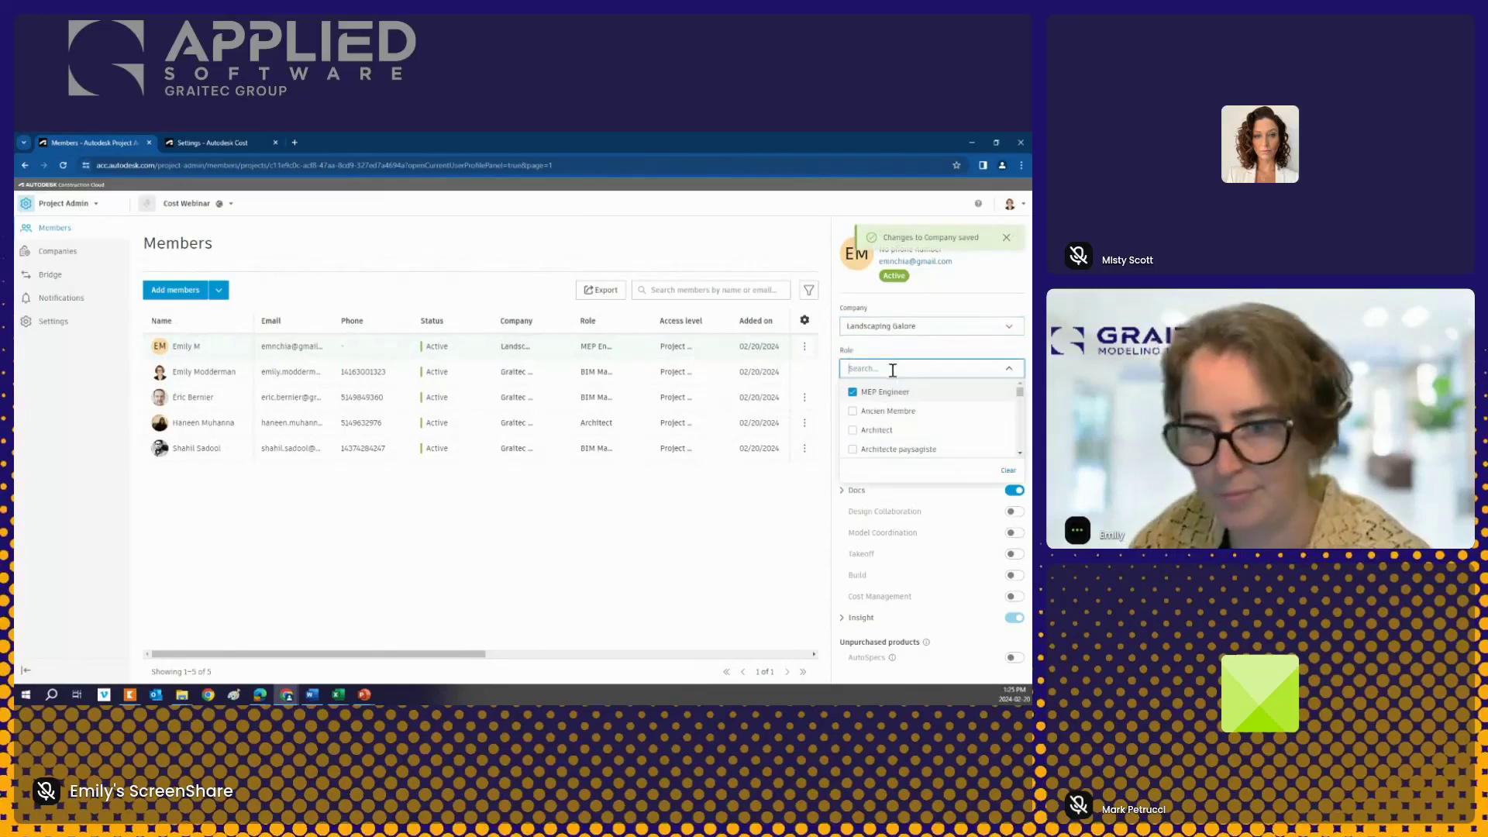
pyautogui.click(852, 391)
pyautogui.write('land')
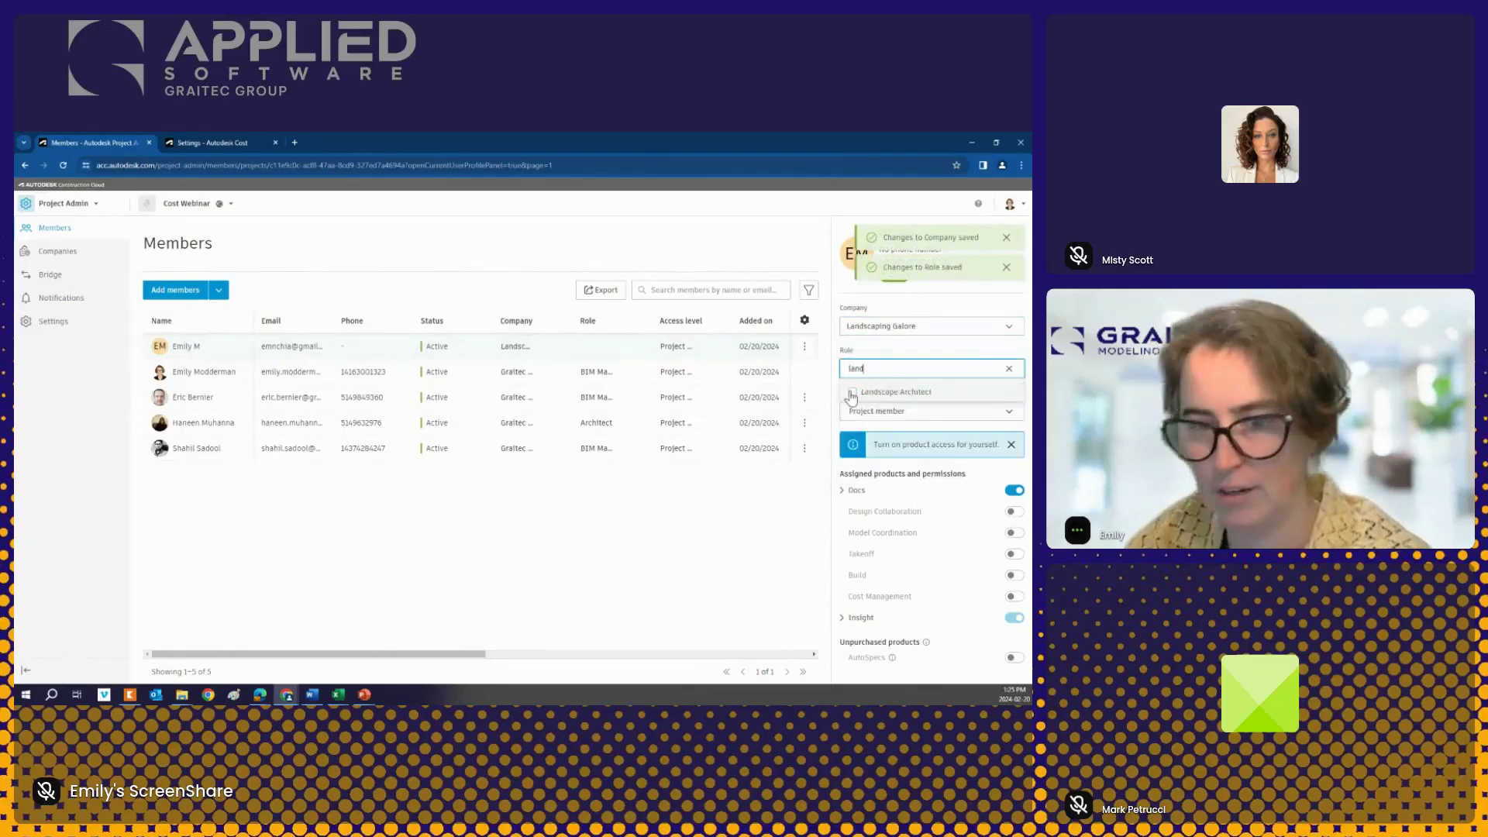
pyautogui.click(853, 392)
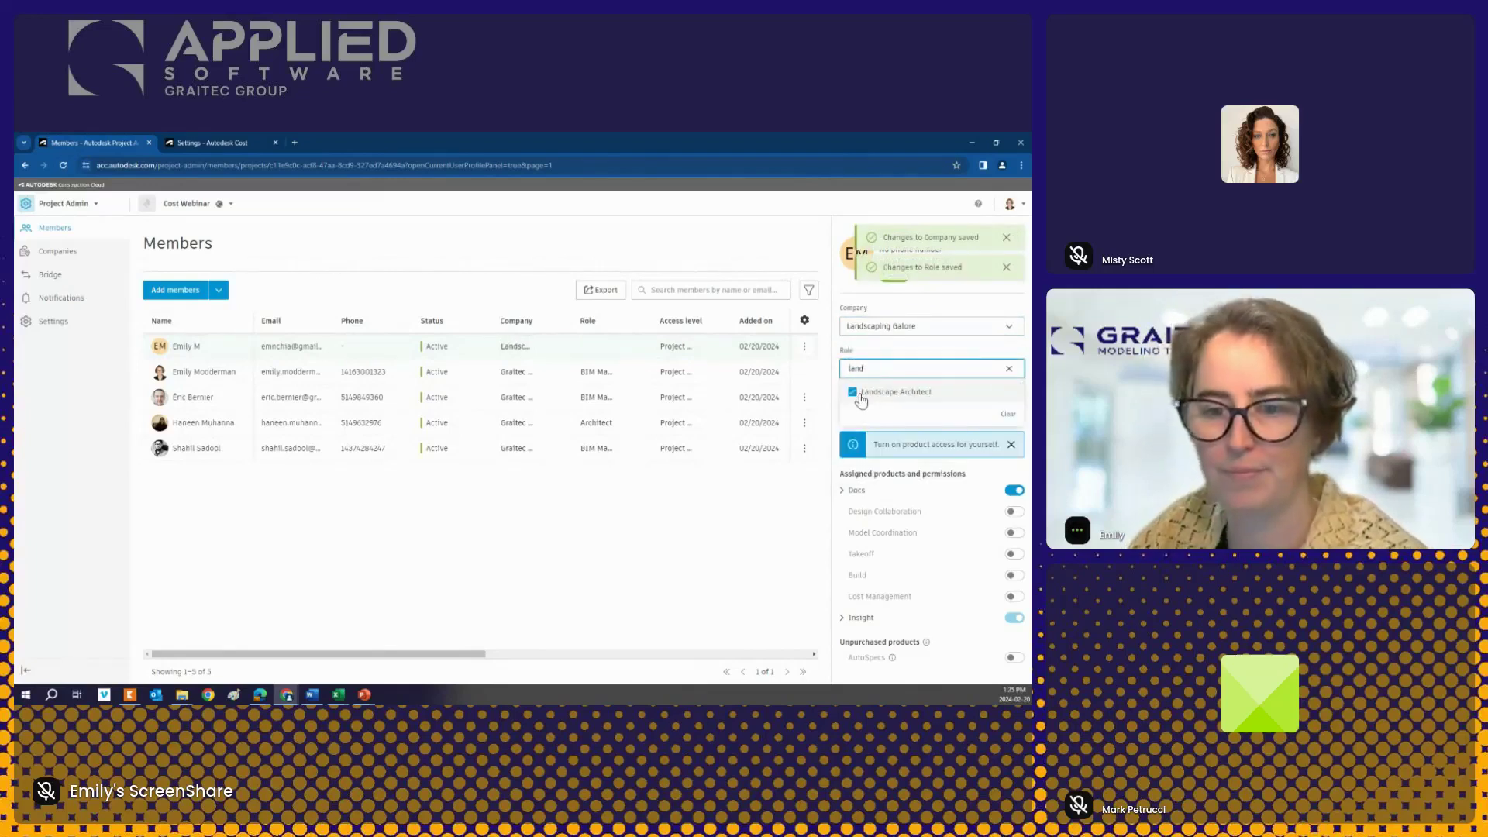
pyautogui.click(772, 528)
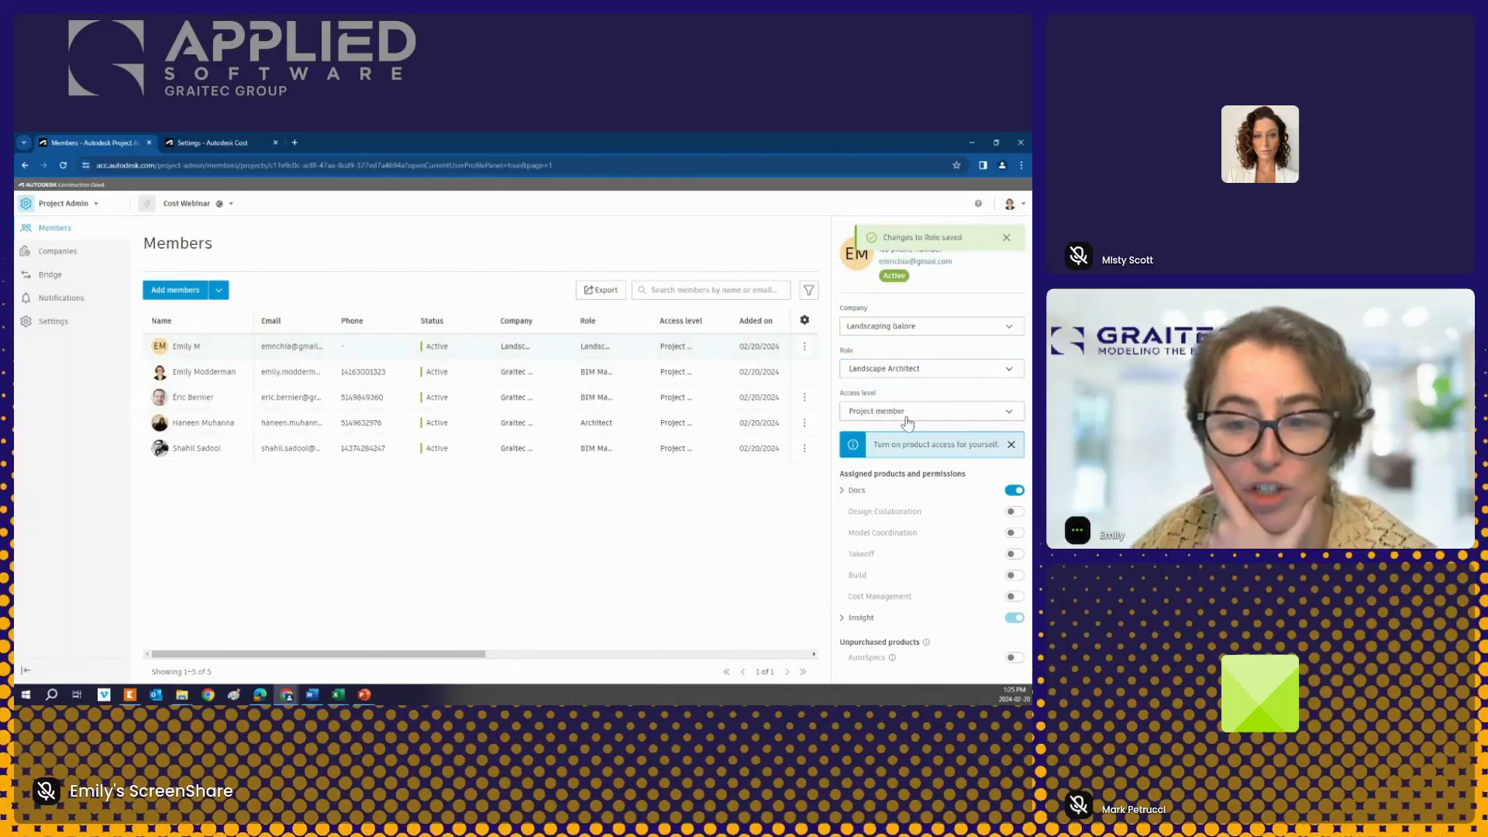
# Step: Turn on Cost Management access for the Landscaping Galore member
pyautogui.click(1015, 597)
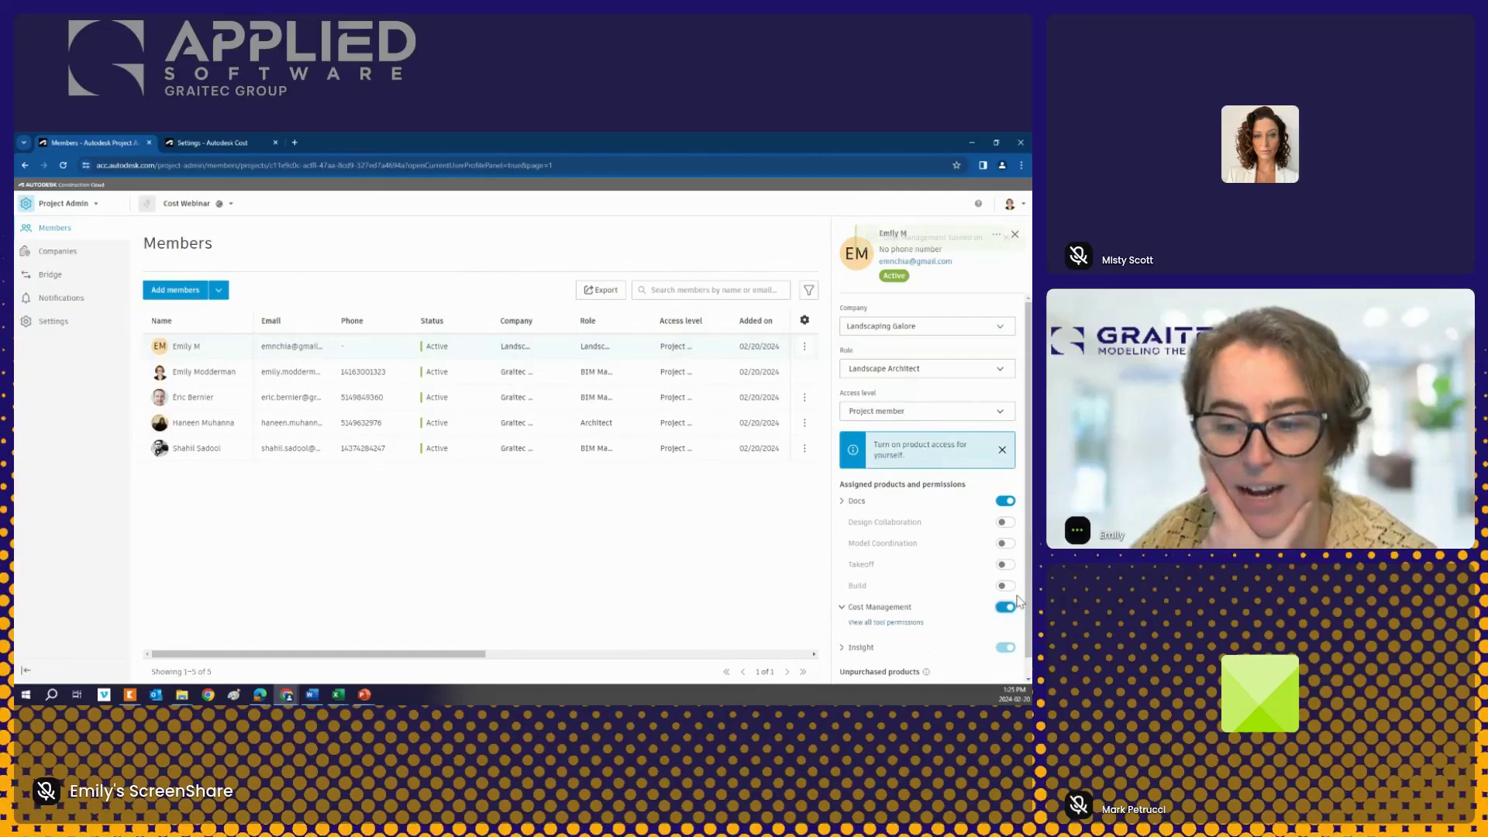
pyautogui.scroll(-1, 883, 629)
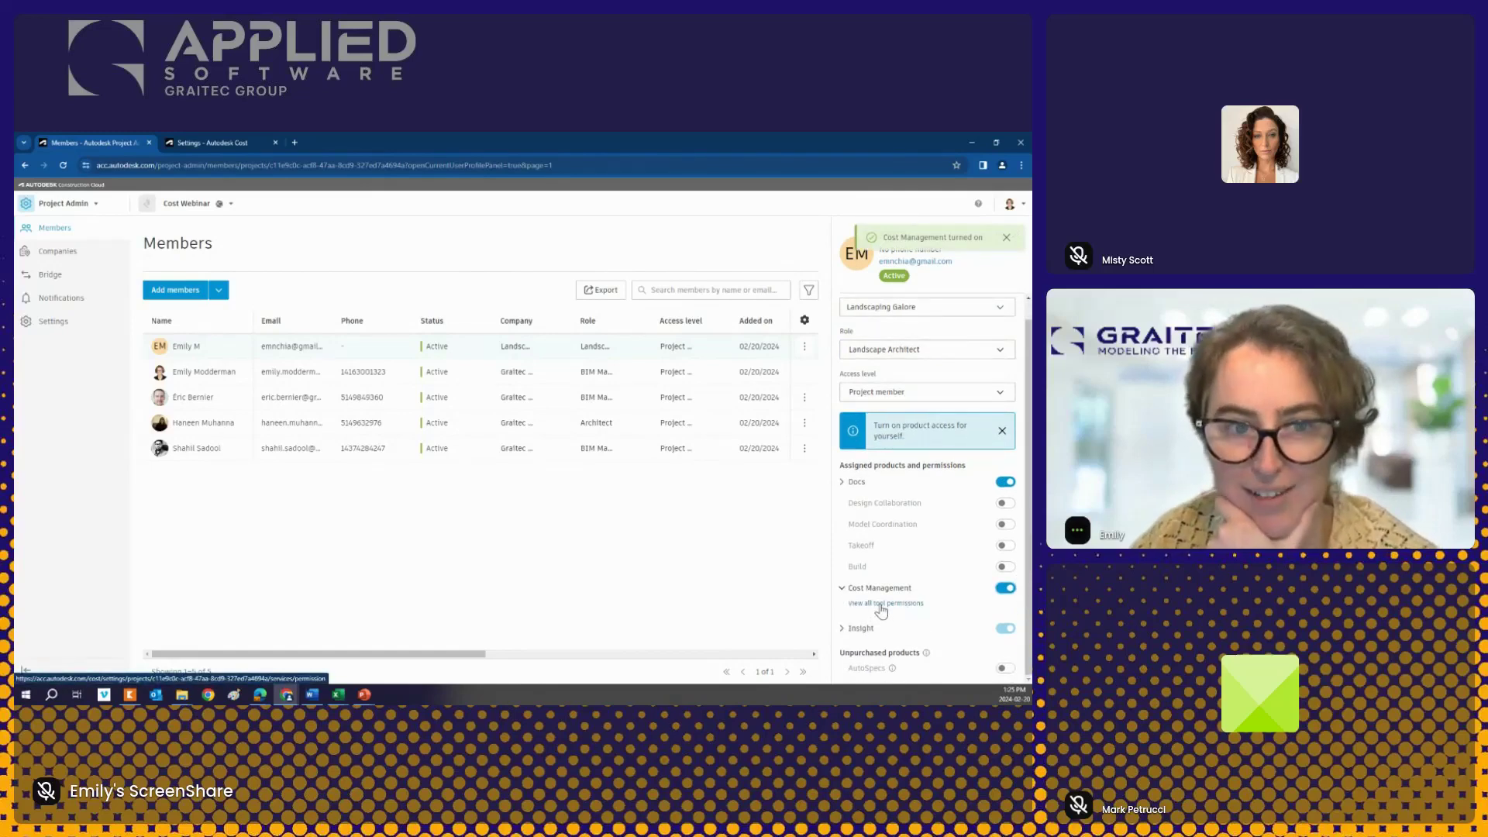
pyautogui.scroll(1, 891, 372)
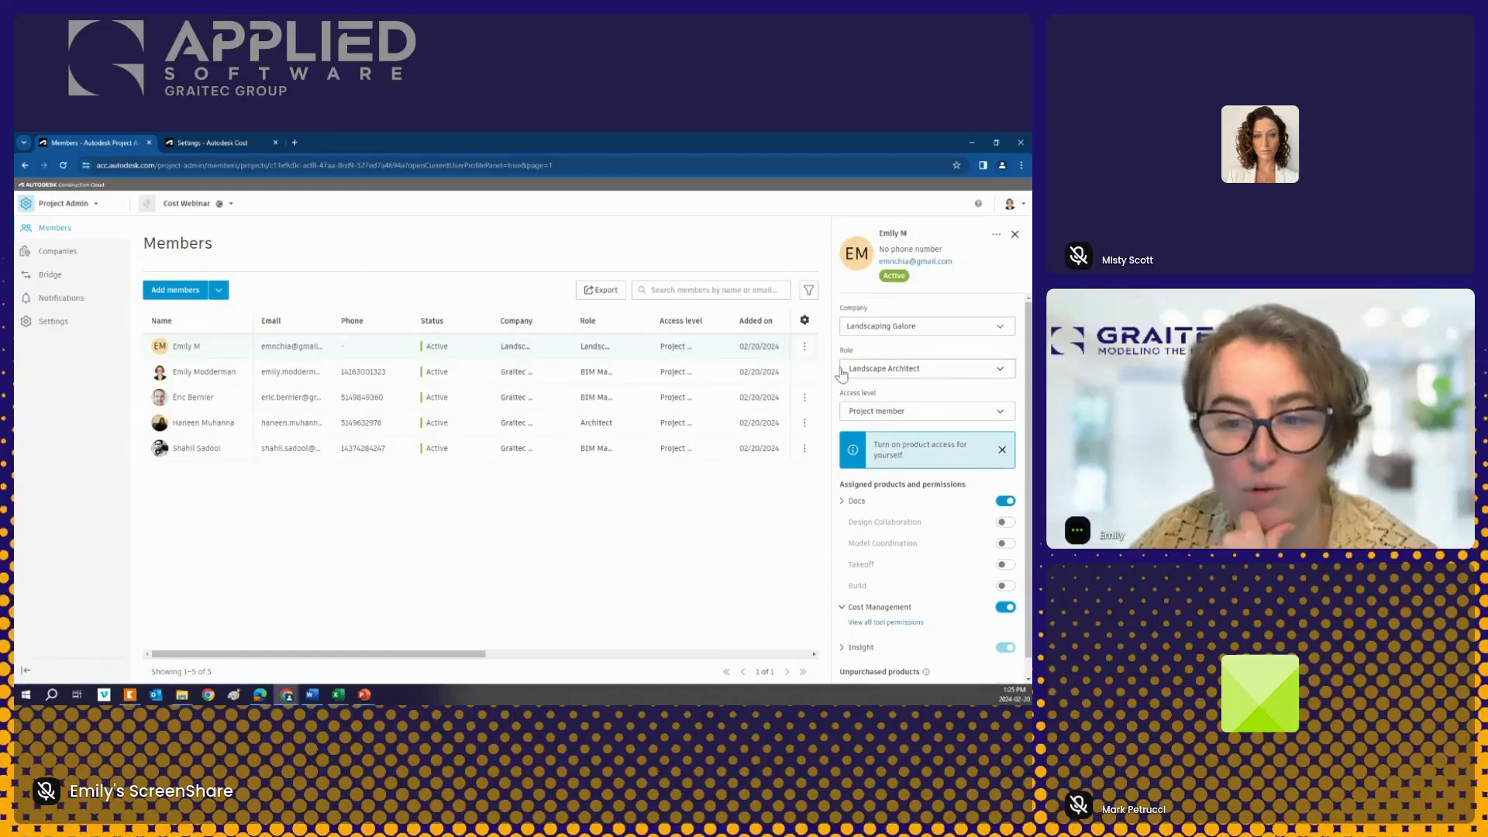
# Step: Add Subcontractor as a second role for the Landscaping Galore member
pyautogui.click(969, 373)
pyautogui.write('sub')
pyautogui.click(852, 392)
pyautogui.click(744, 517)
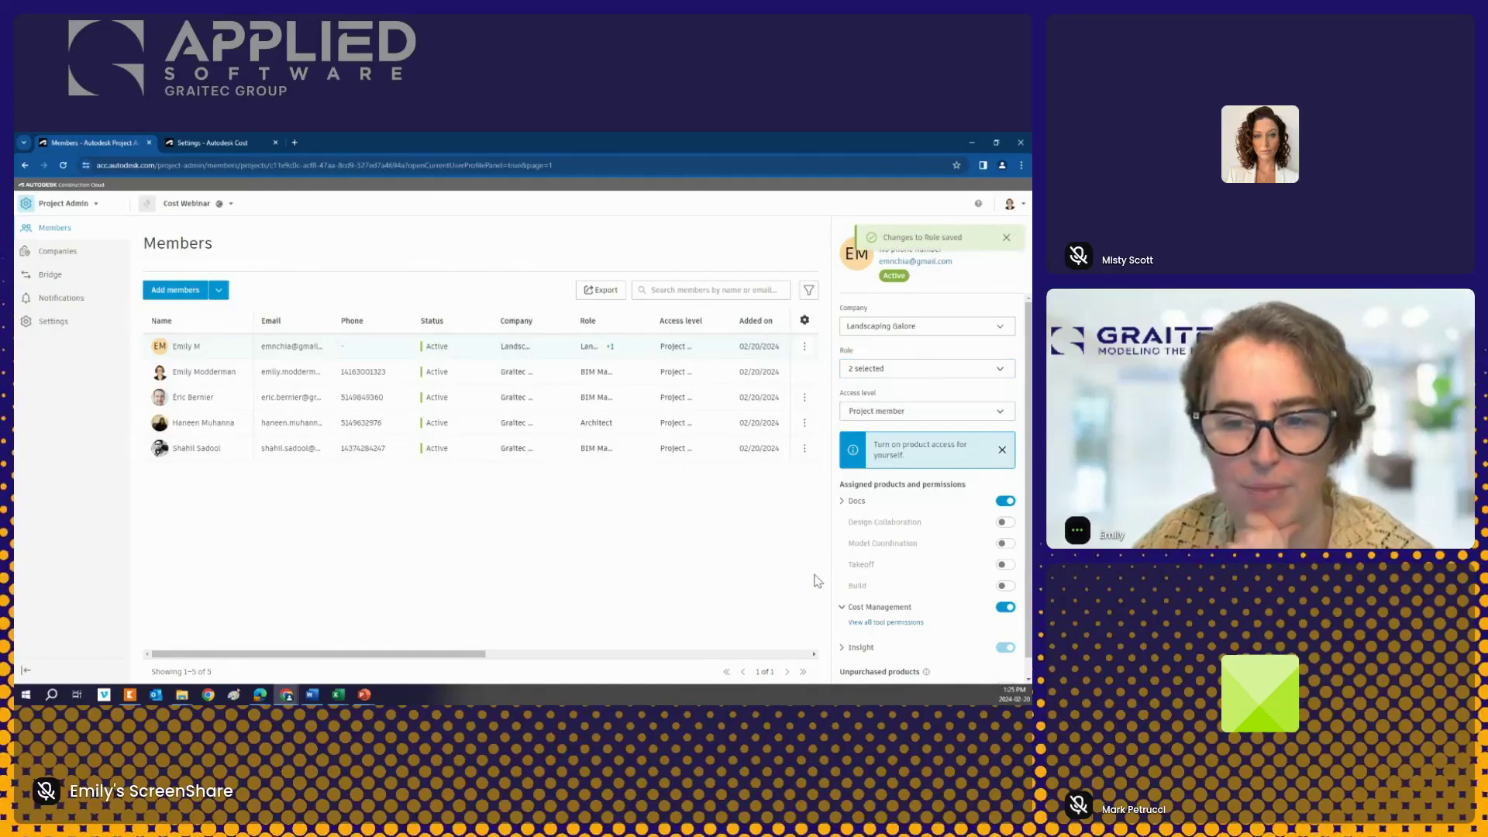
# Step: Add the Document Manager role to the third-listed member, keeping the BIM Manager role
pyautogui.click(201, 397)
pyautogui.click(881, 371)
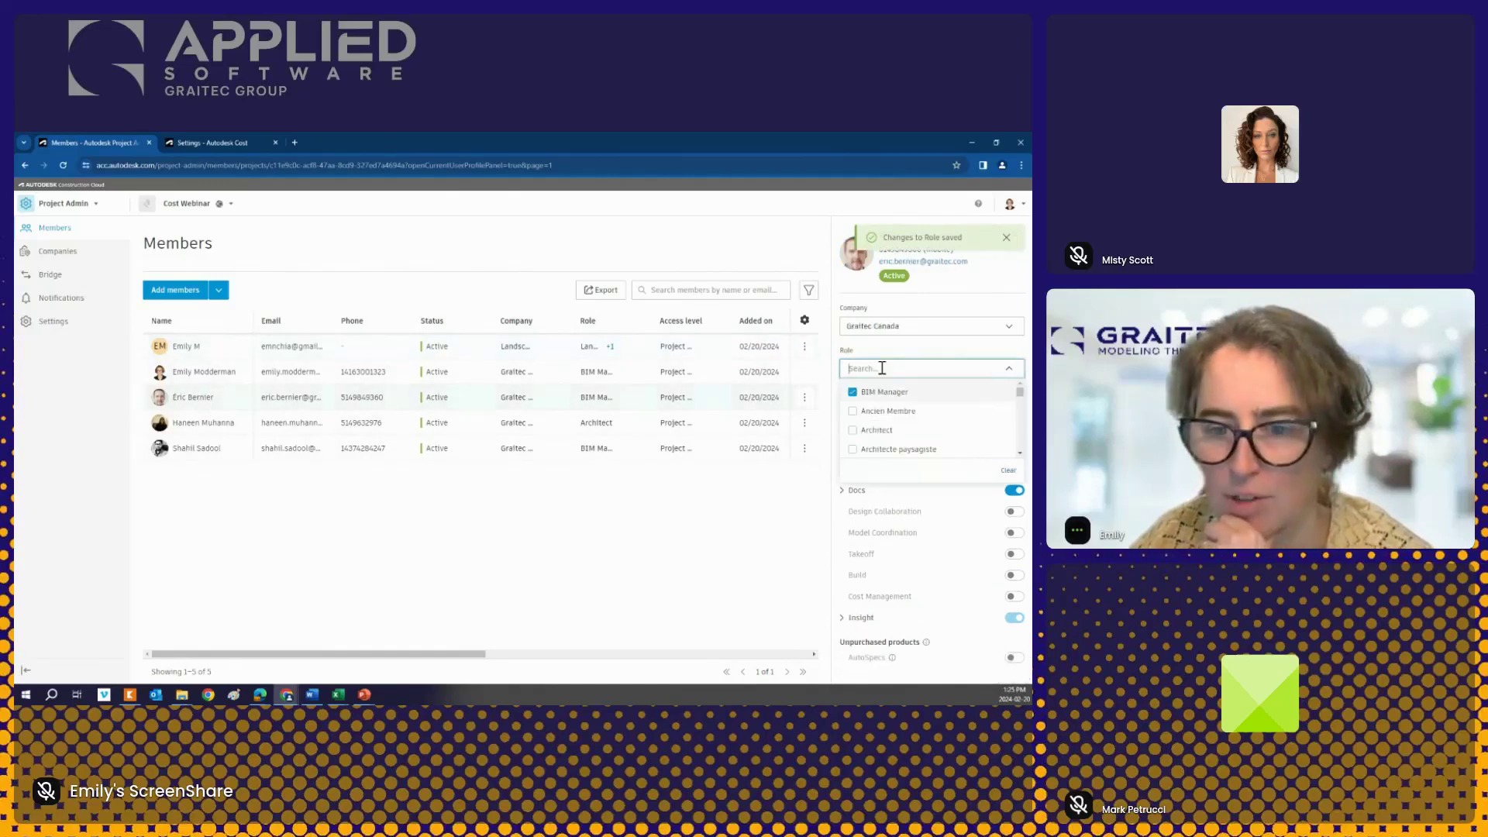
pyautogui.write('doc')
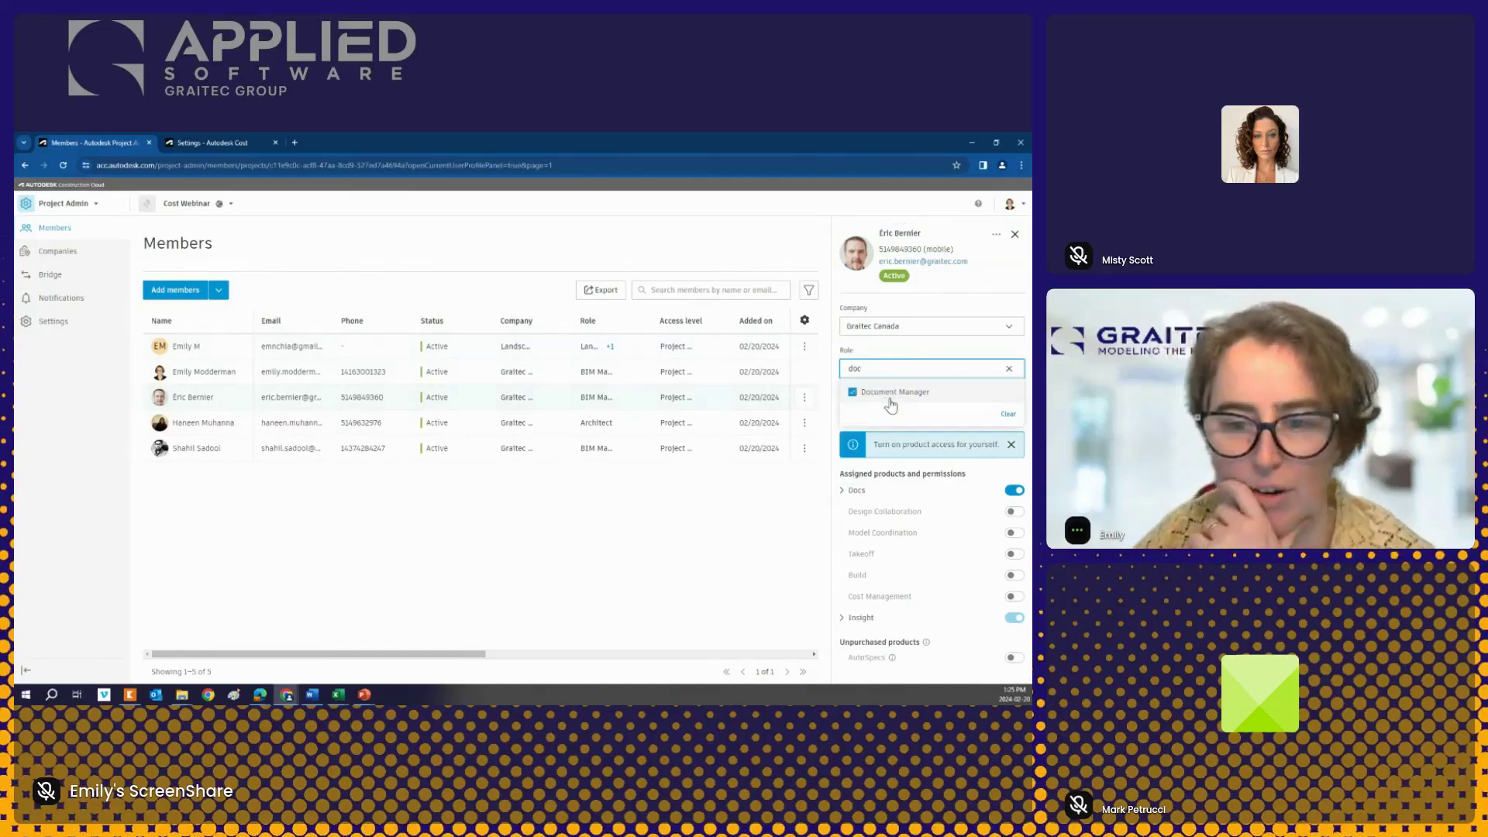
pyautogui.click(411, 548)
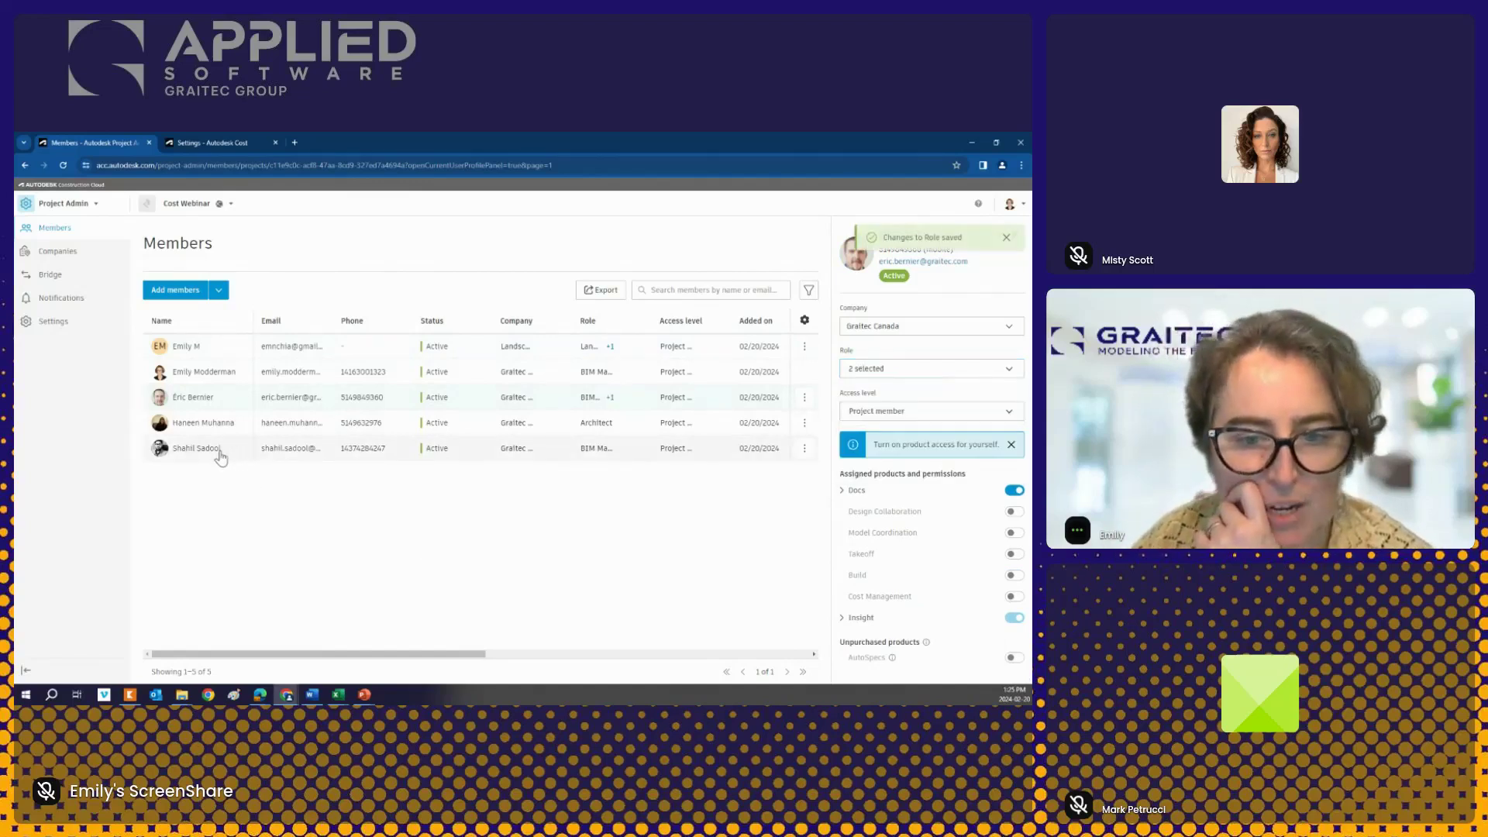
# Step: Open the last-listed member's details and search the role options for a contractor role
pyautogui.click(219, 453)
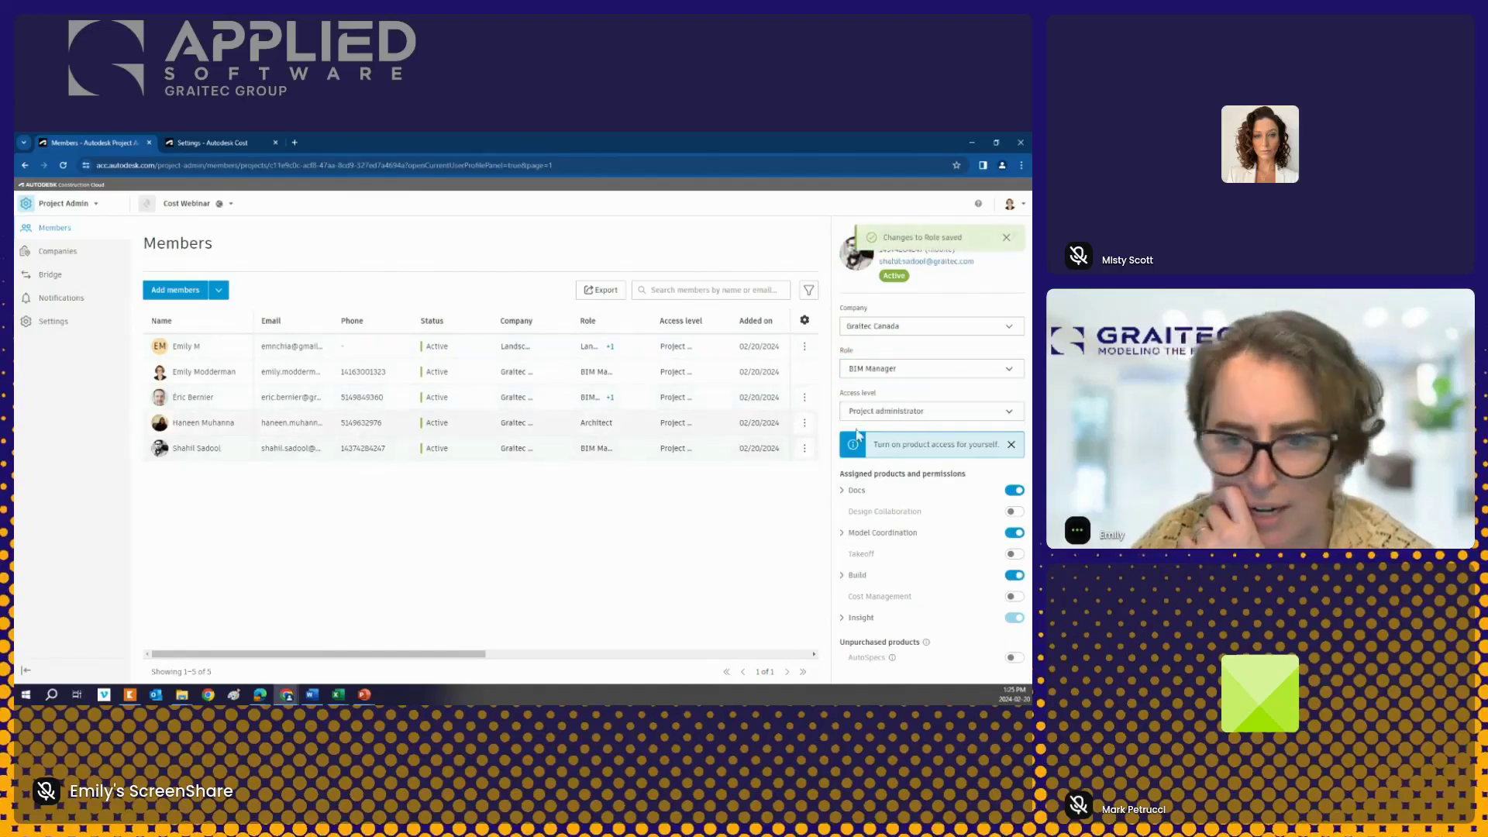
pyautogui.click(900, 371)
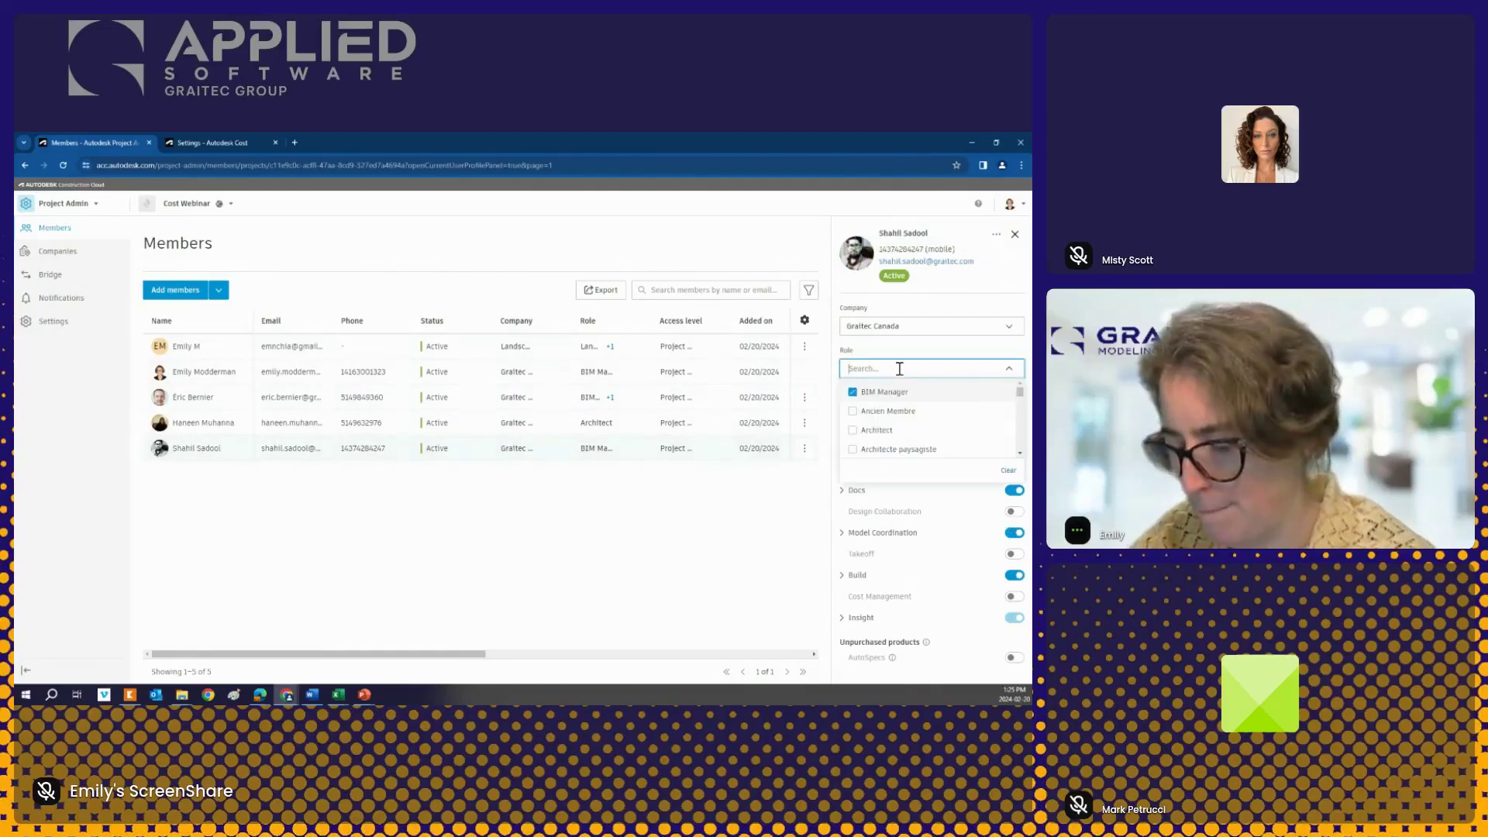
pyautogui.write('ger')
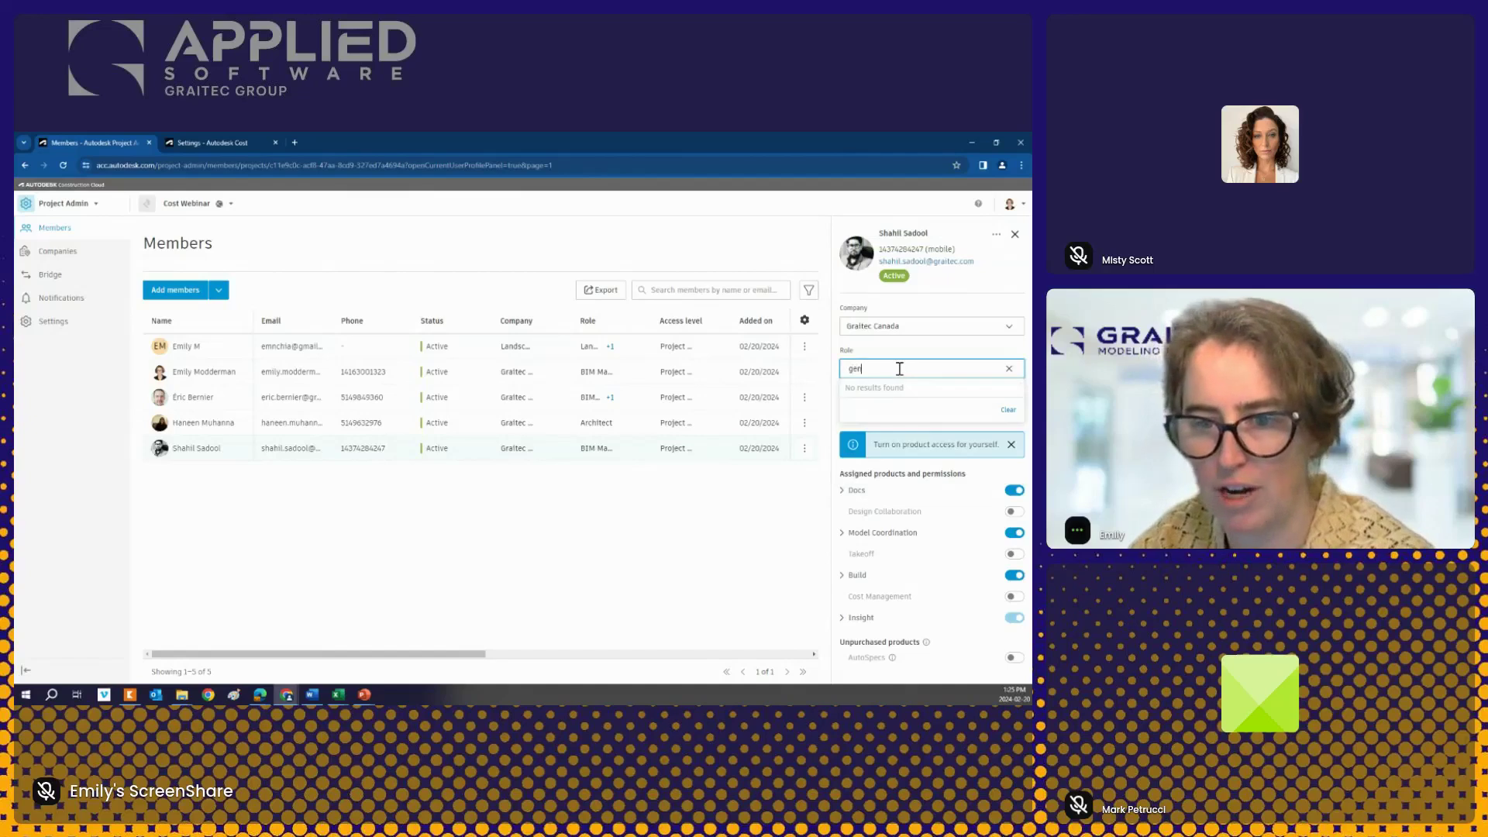
pyautogui.press('BackSpace')
pyautogui.press('BackSpace')
pyautogui.write('on')
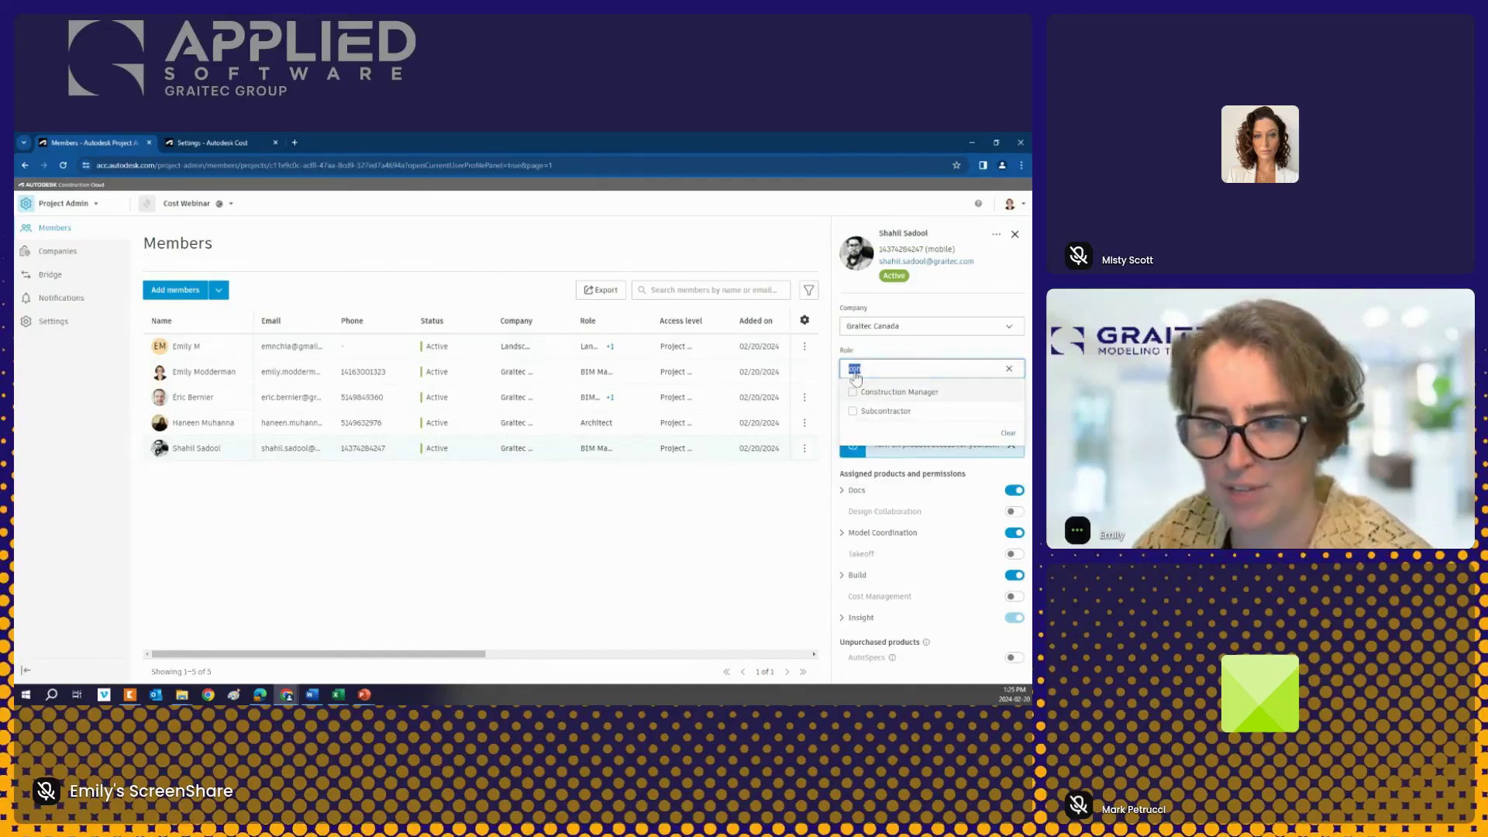
pyautogui.click(943, 369)
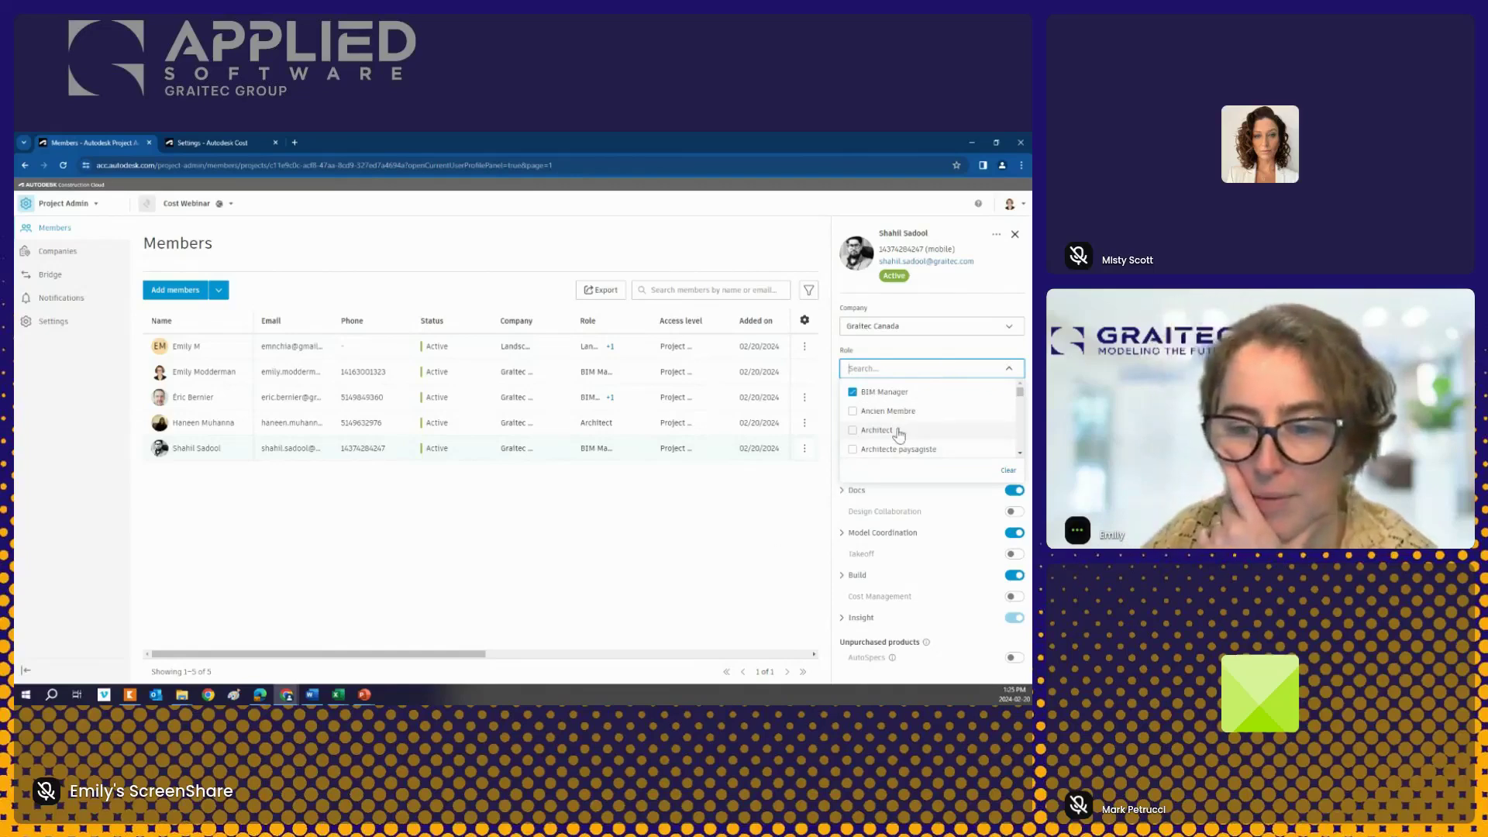
pyautogui.click(950, 346)
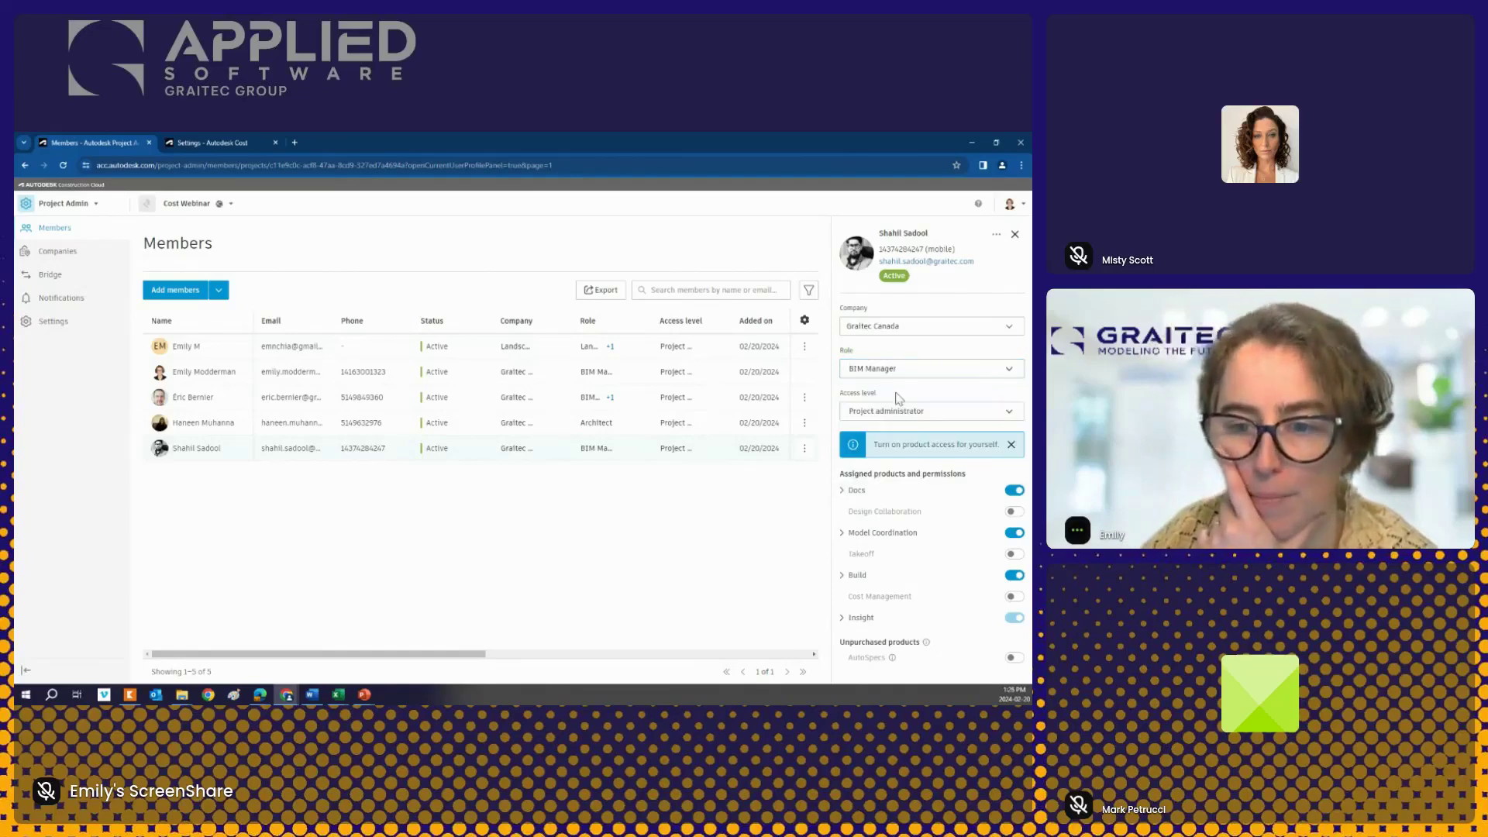
# Step: Set the last-listed member's company to Vandalay Contractors
pyautogui.click(892, 325)
pyautogui.write('van')
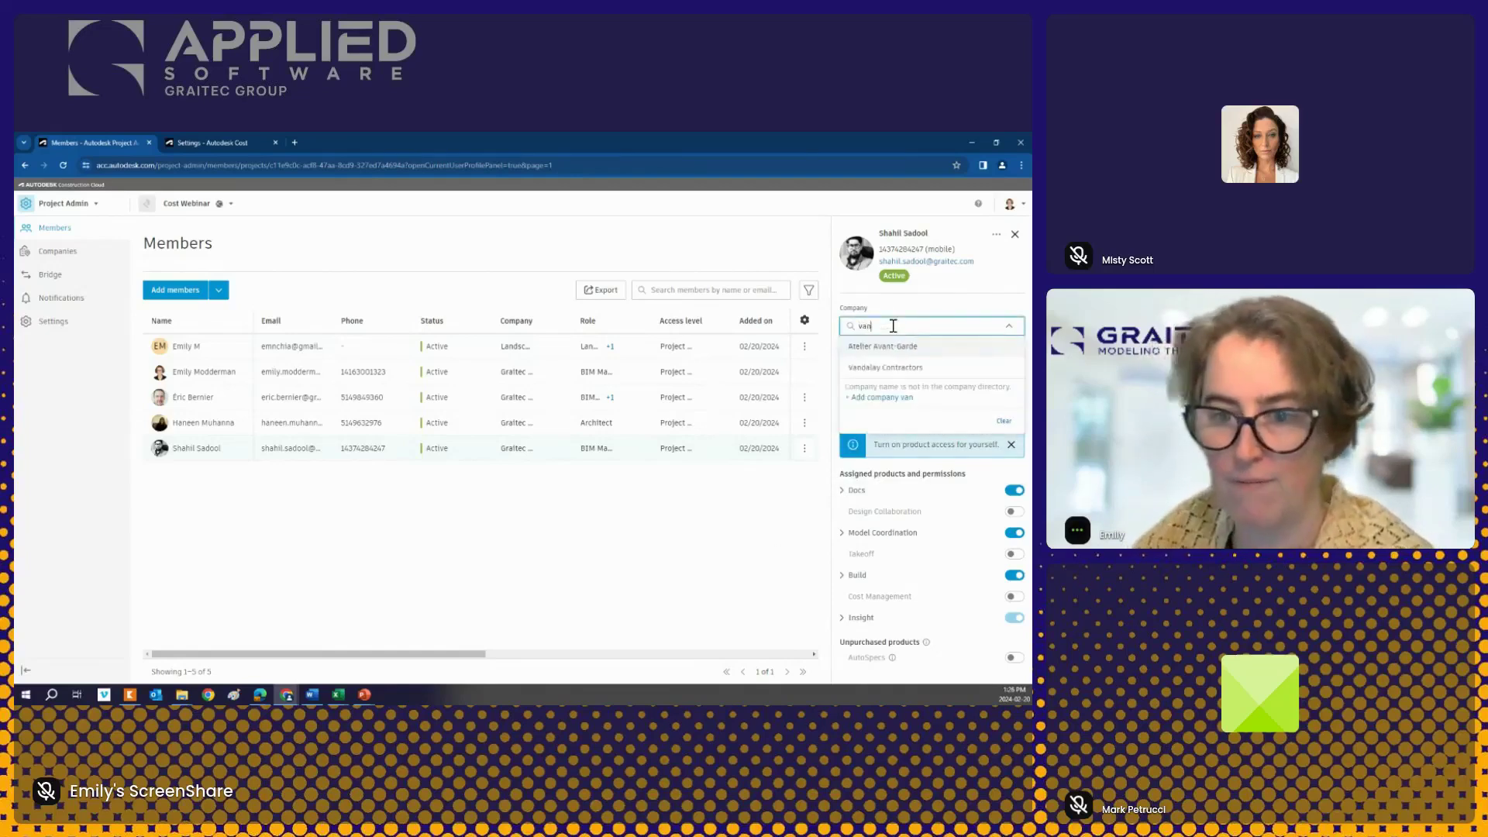
pyautogui.click(887, 368)
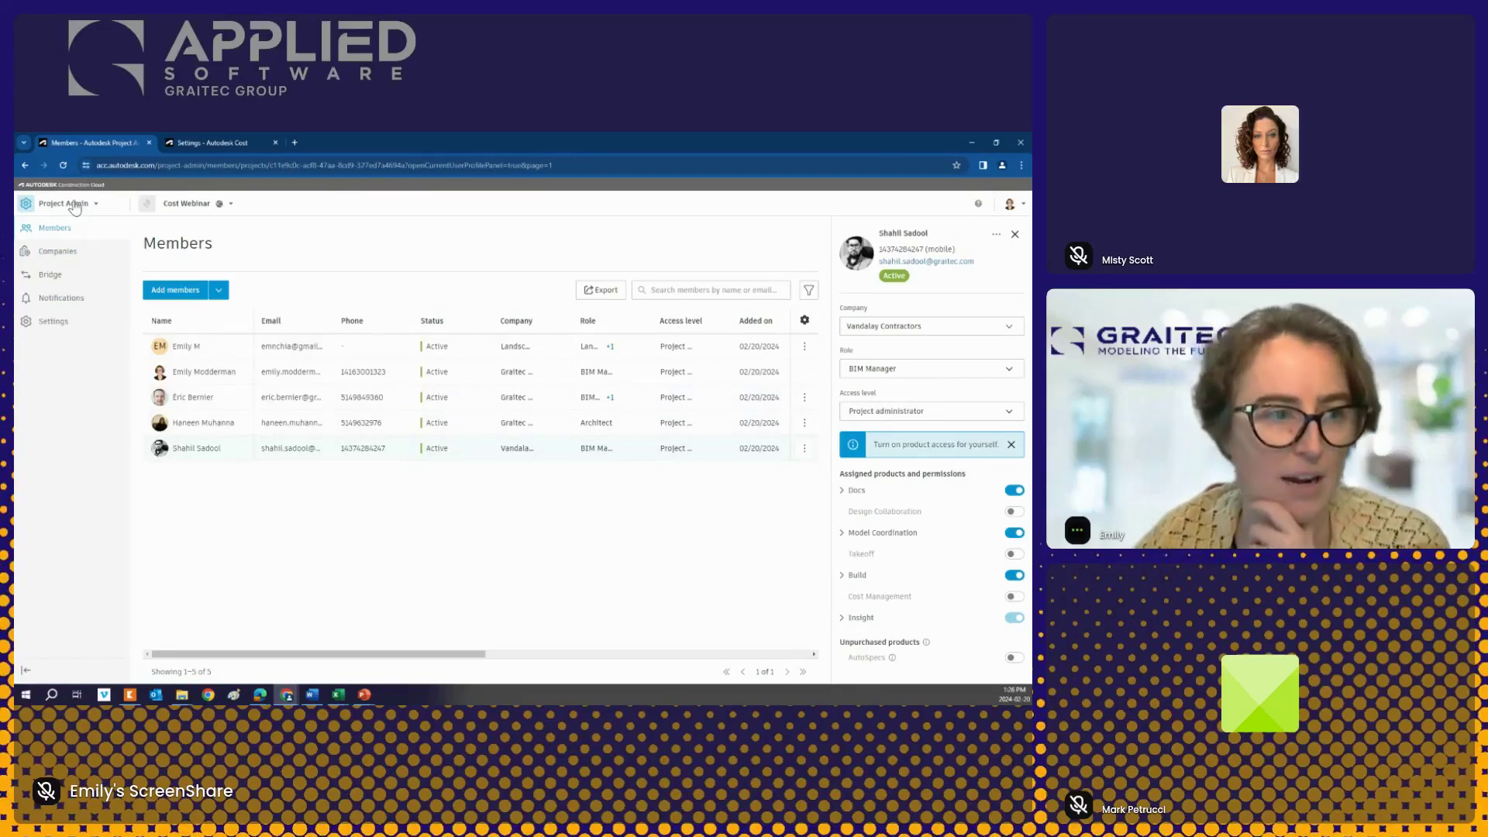
# Step: Open the Cost Management product settings from the Cost Webinar project's settings
pyautogui.click(53, 323)
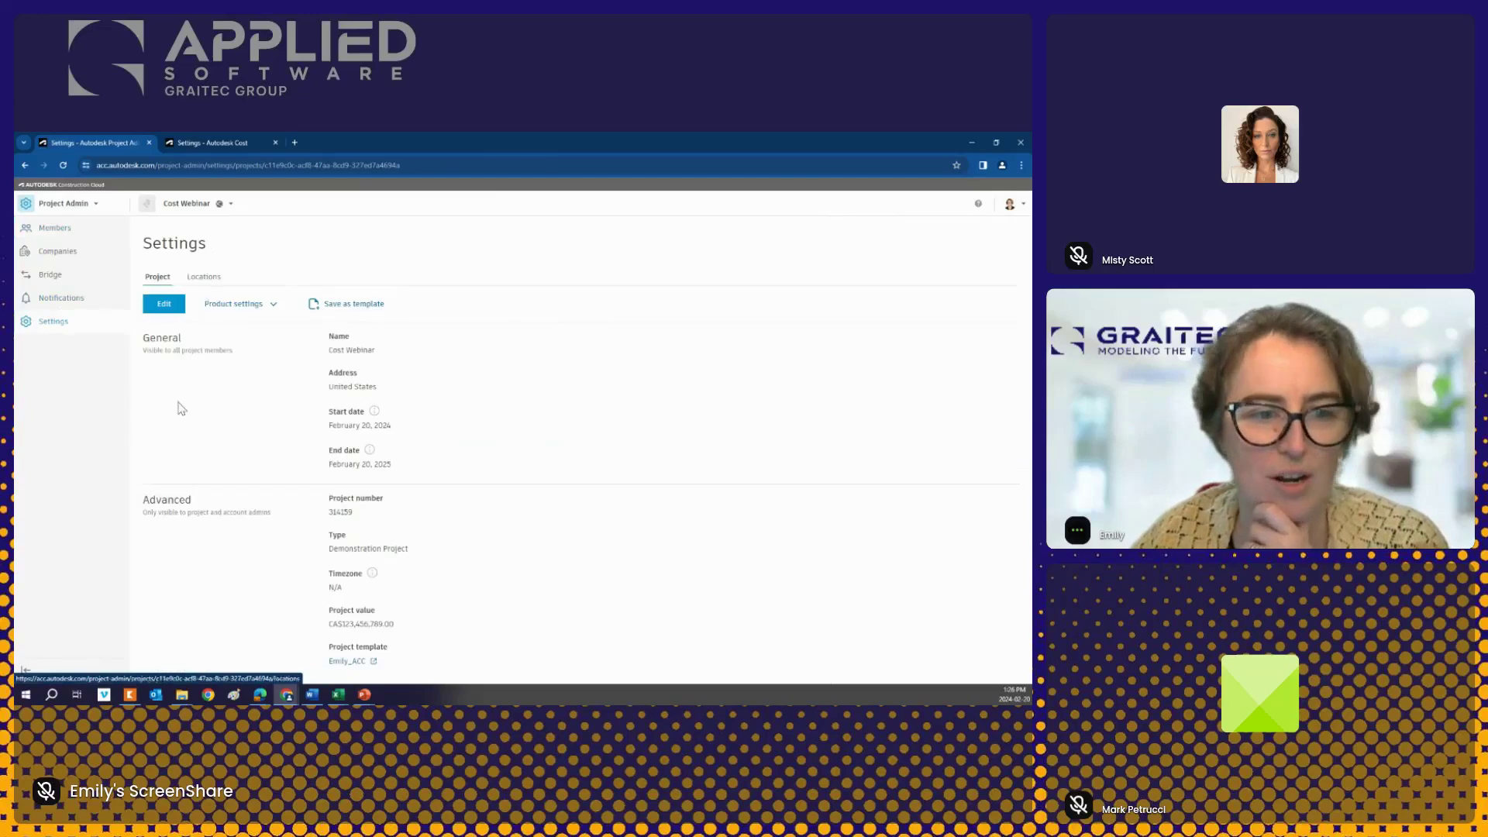
pyautogui.click(52, 329)
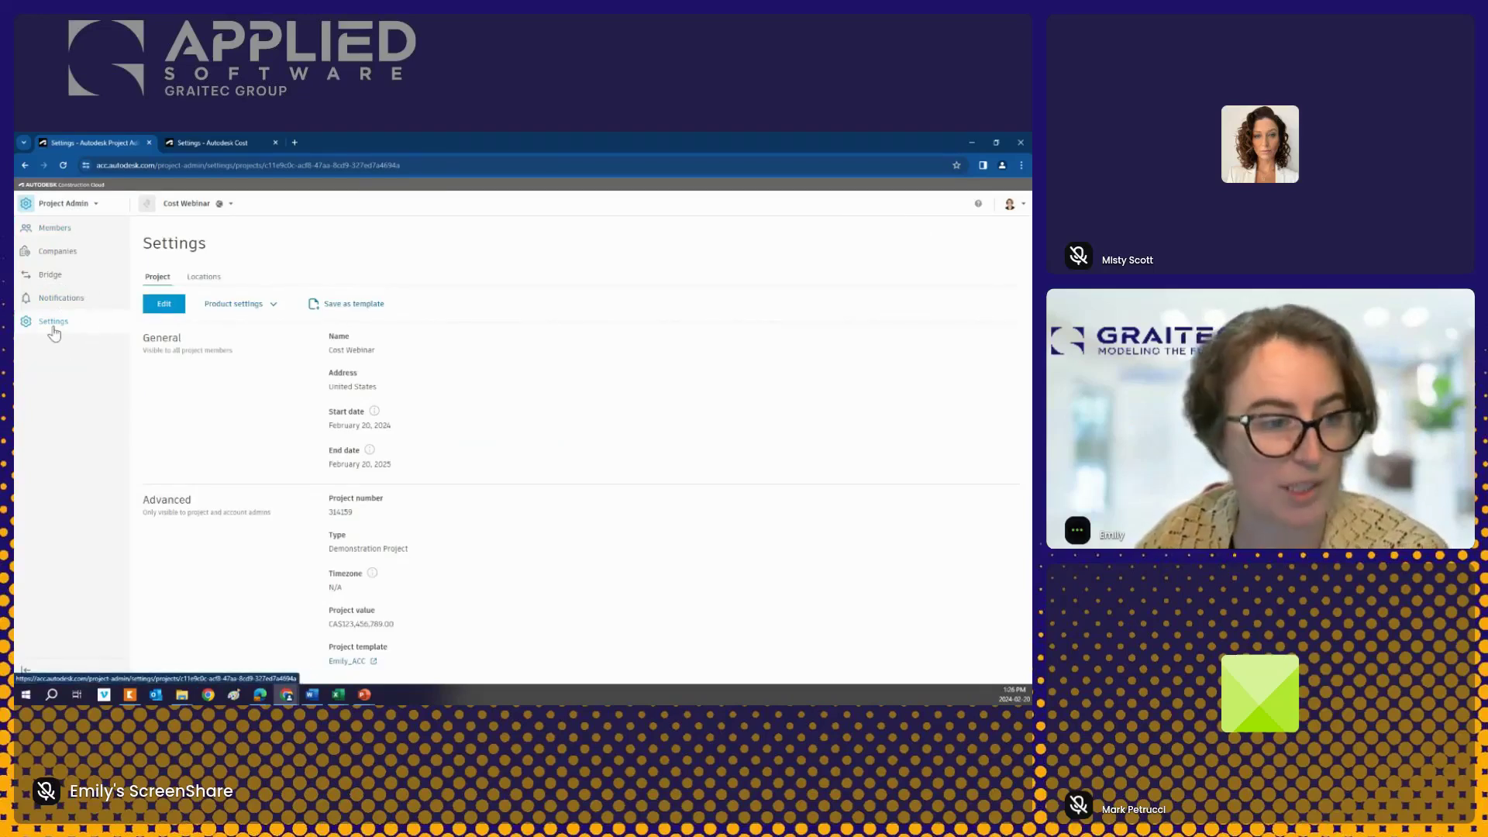
pyautogui.click(272, 306)
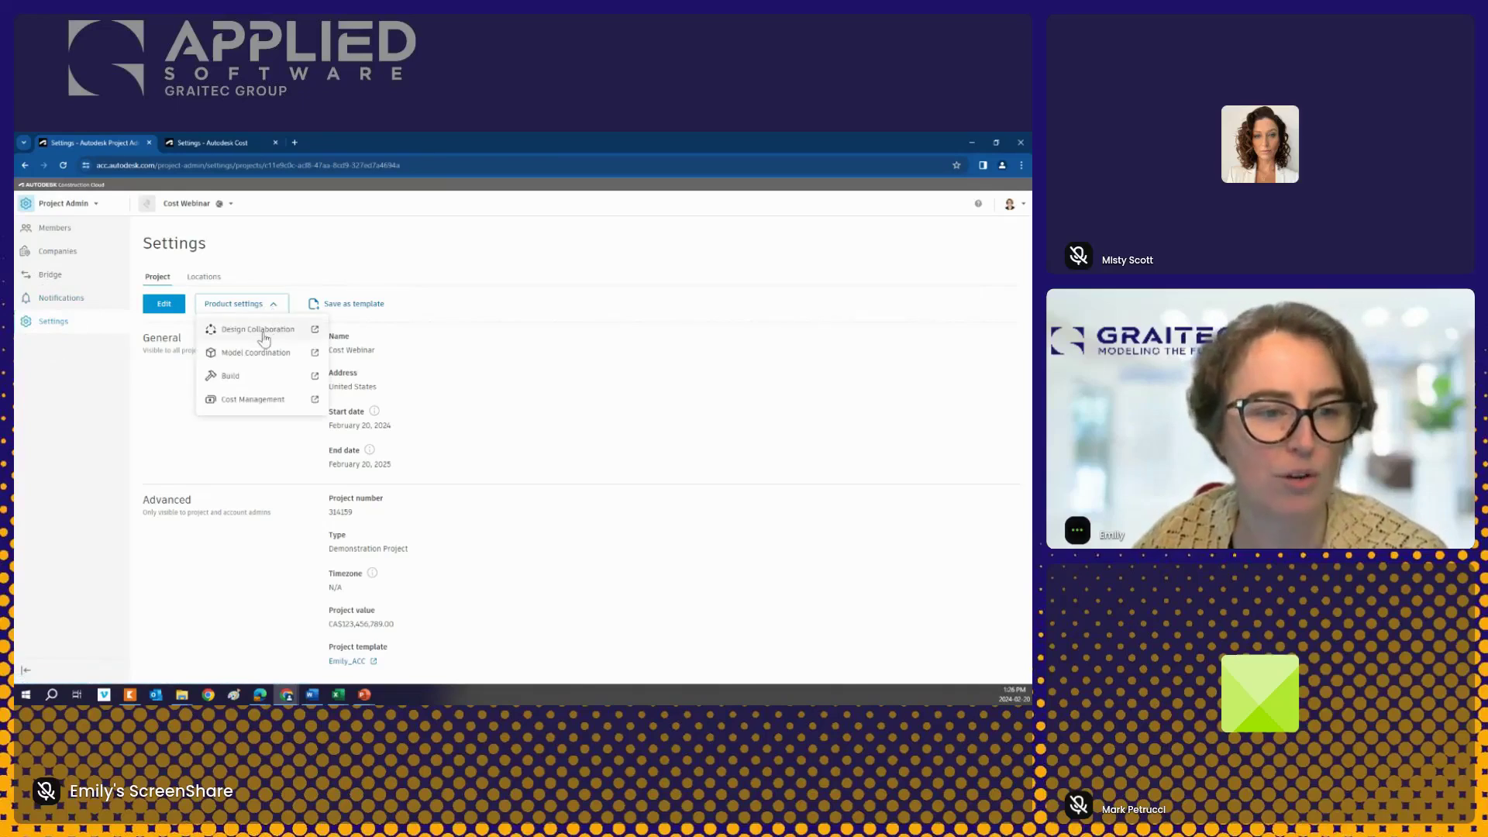
pyautogui.click(256, 339)
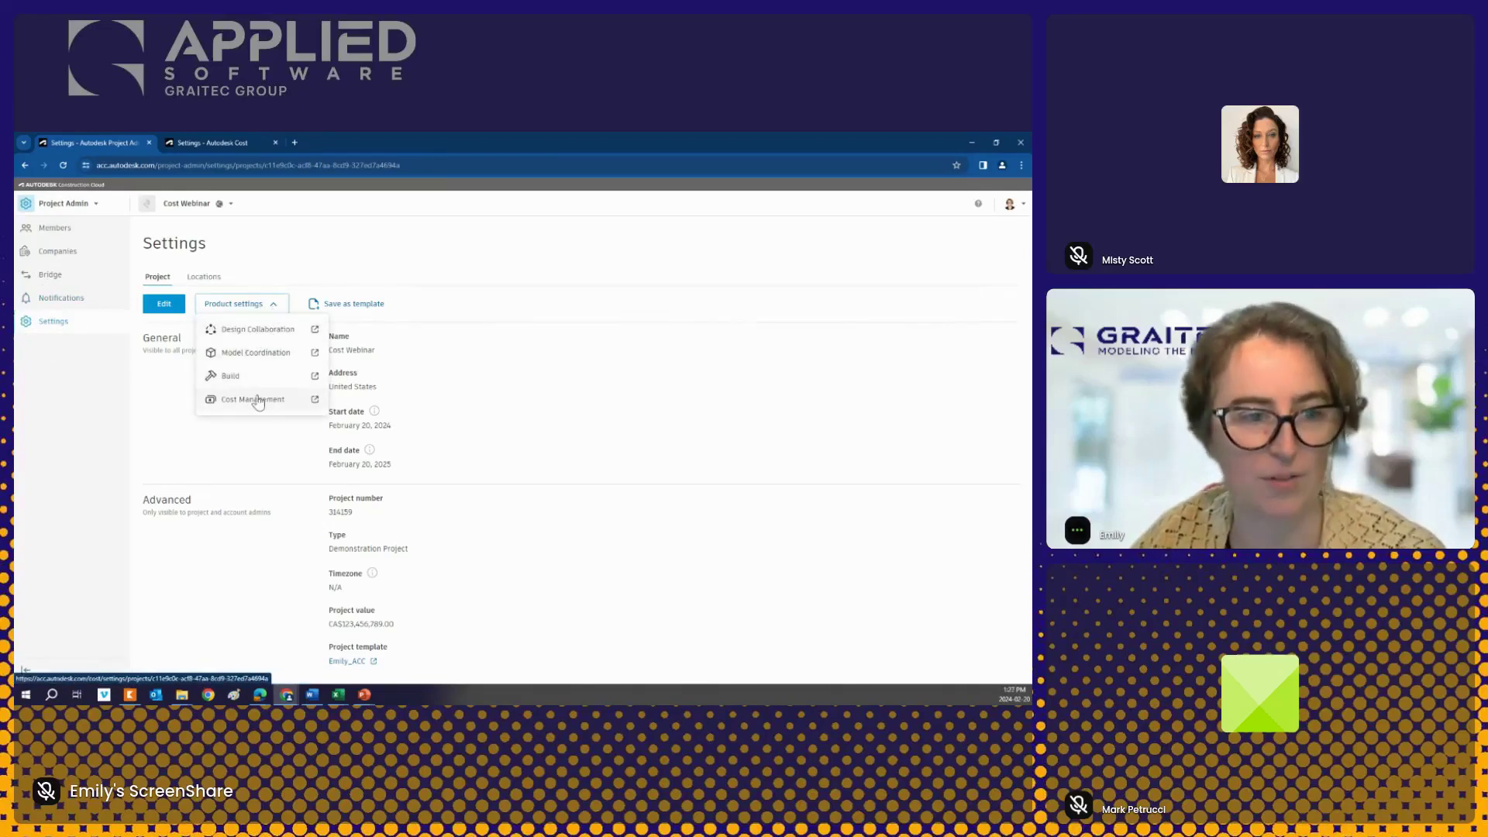
pyautogui.click(53, 323)
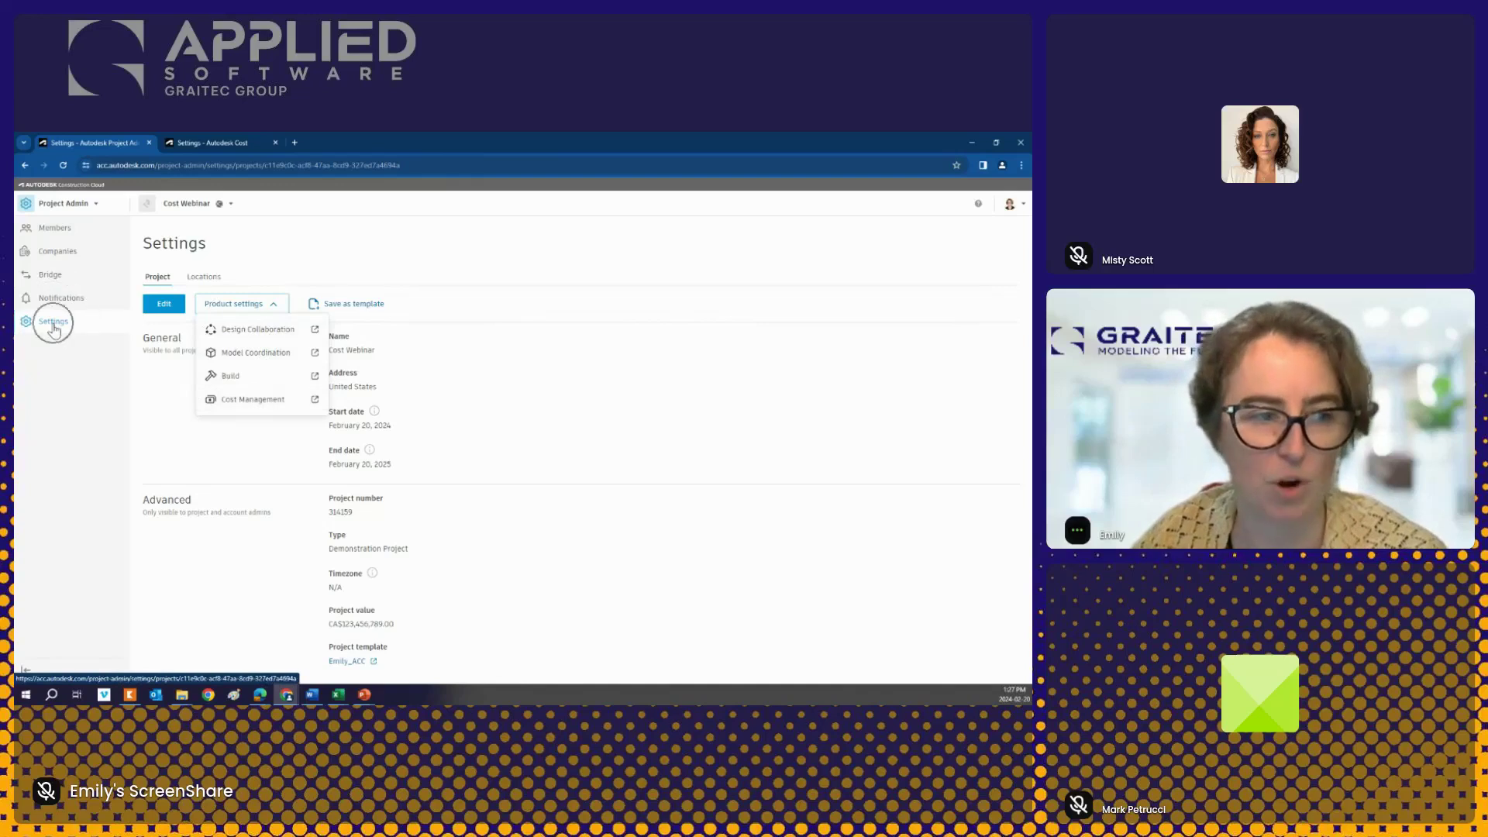
pyautogui.click(258, 398)
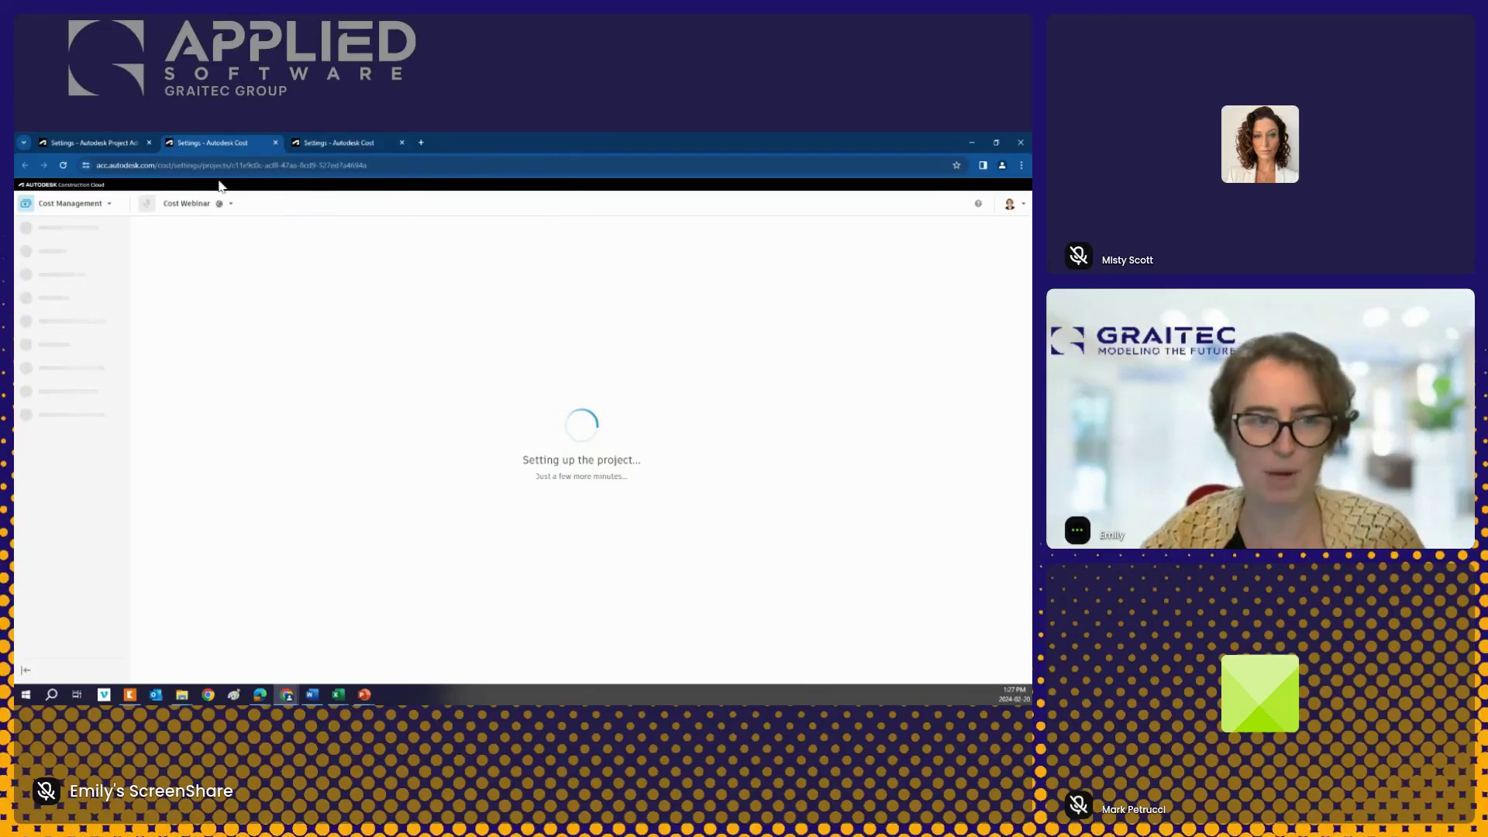
# Step: Review the project template's Cost Management settings, covering the budget code format and the general settings categories
pyautogui.click(110, 142)
pyautogui.click(341, 143)
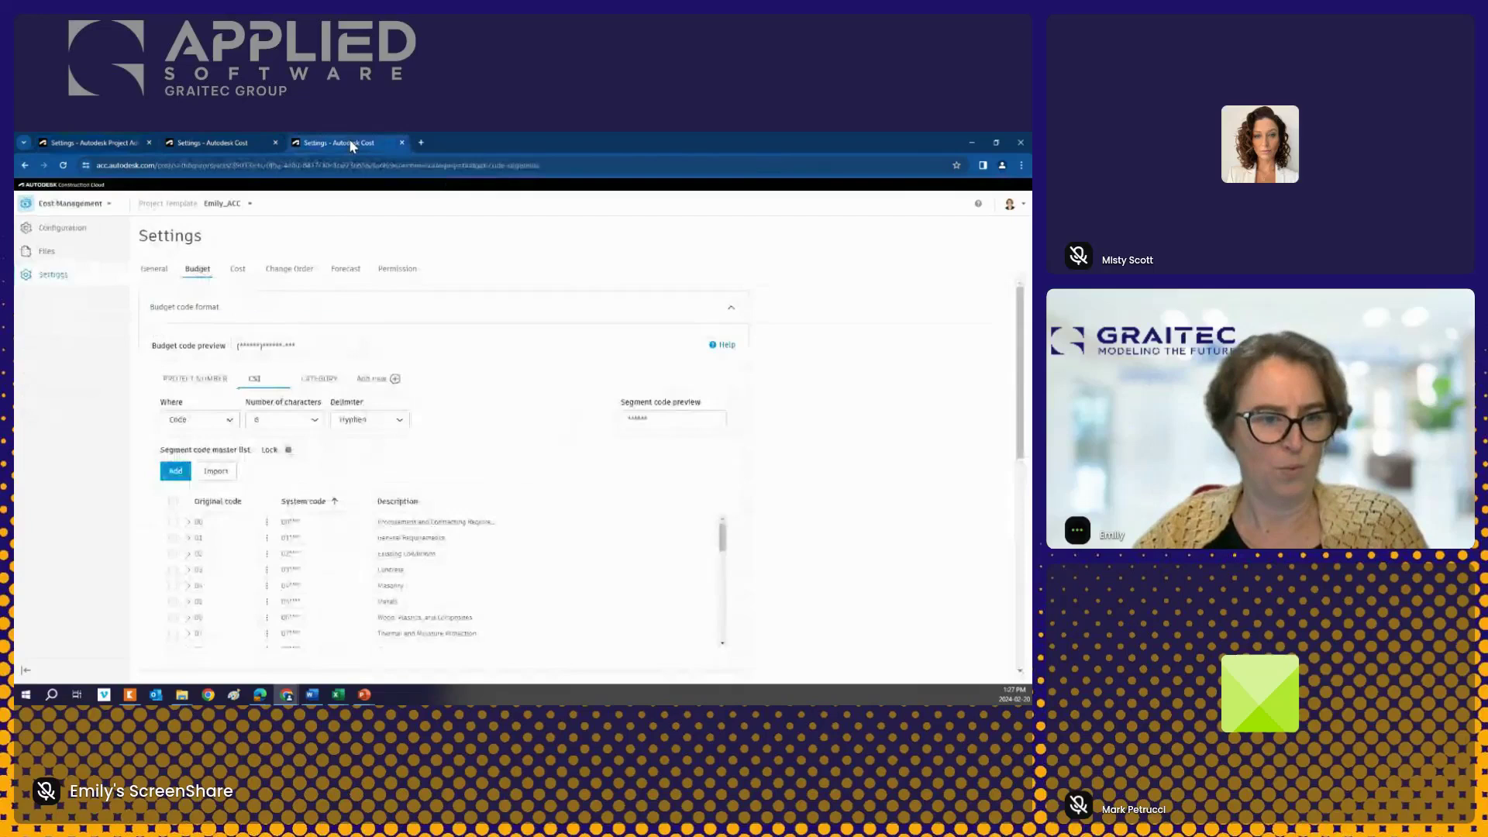
pyautogui.click(187, 143)
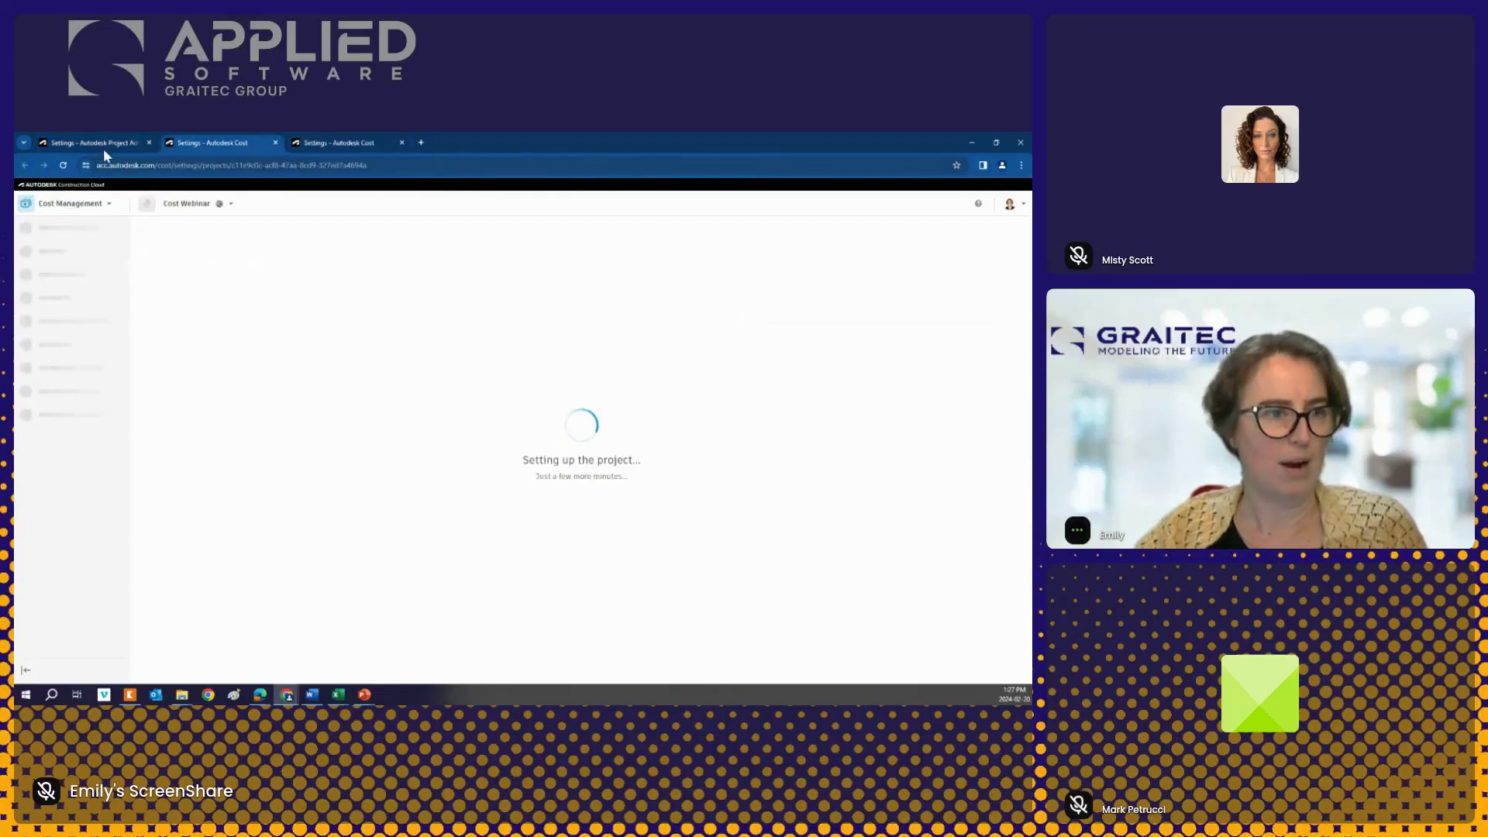
pyautogui.click(109, 142)
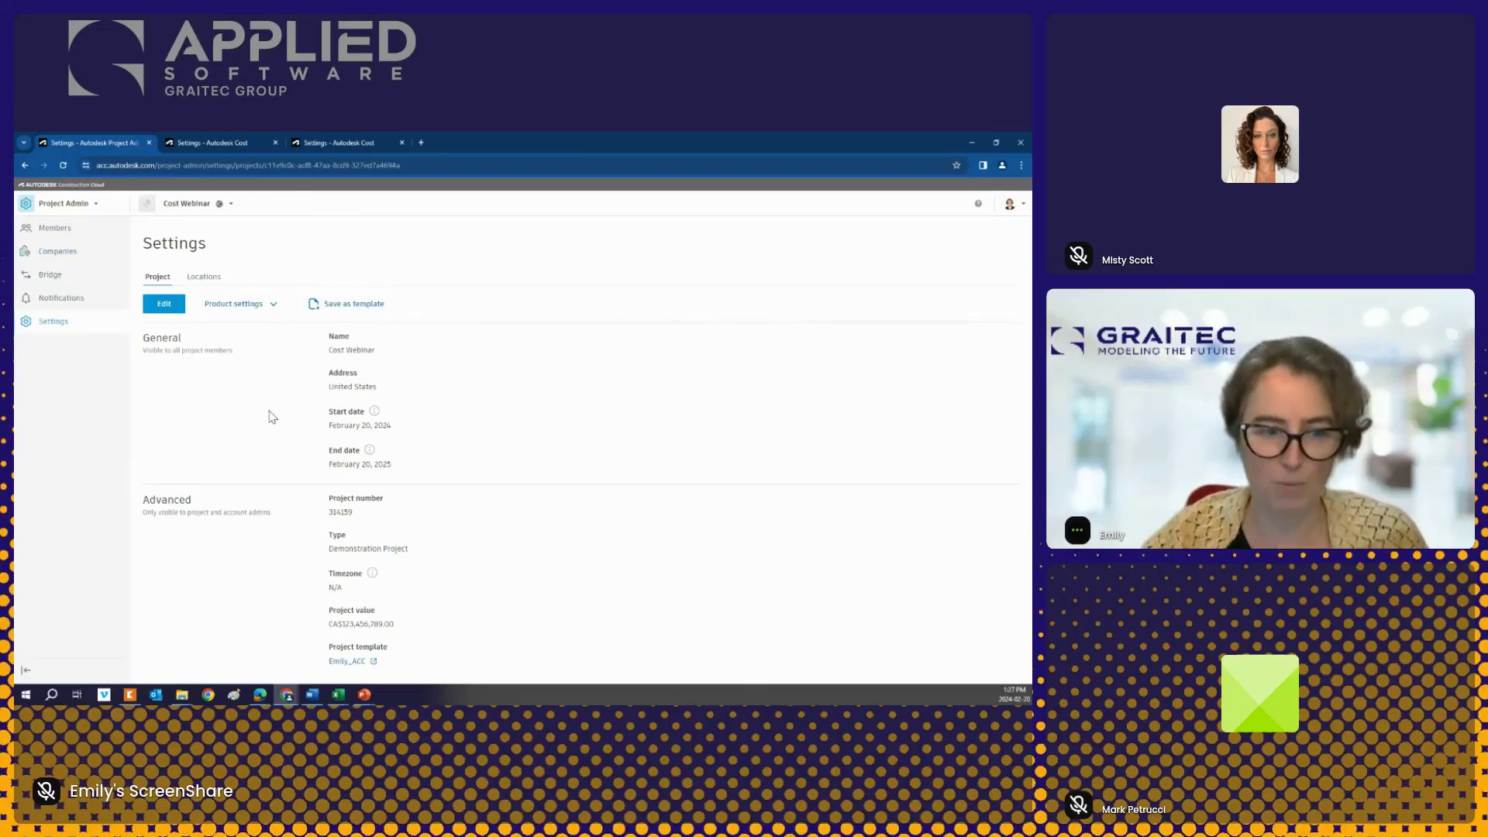
pyautogui.click(222, 142)
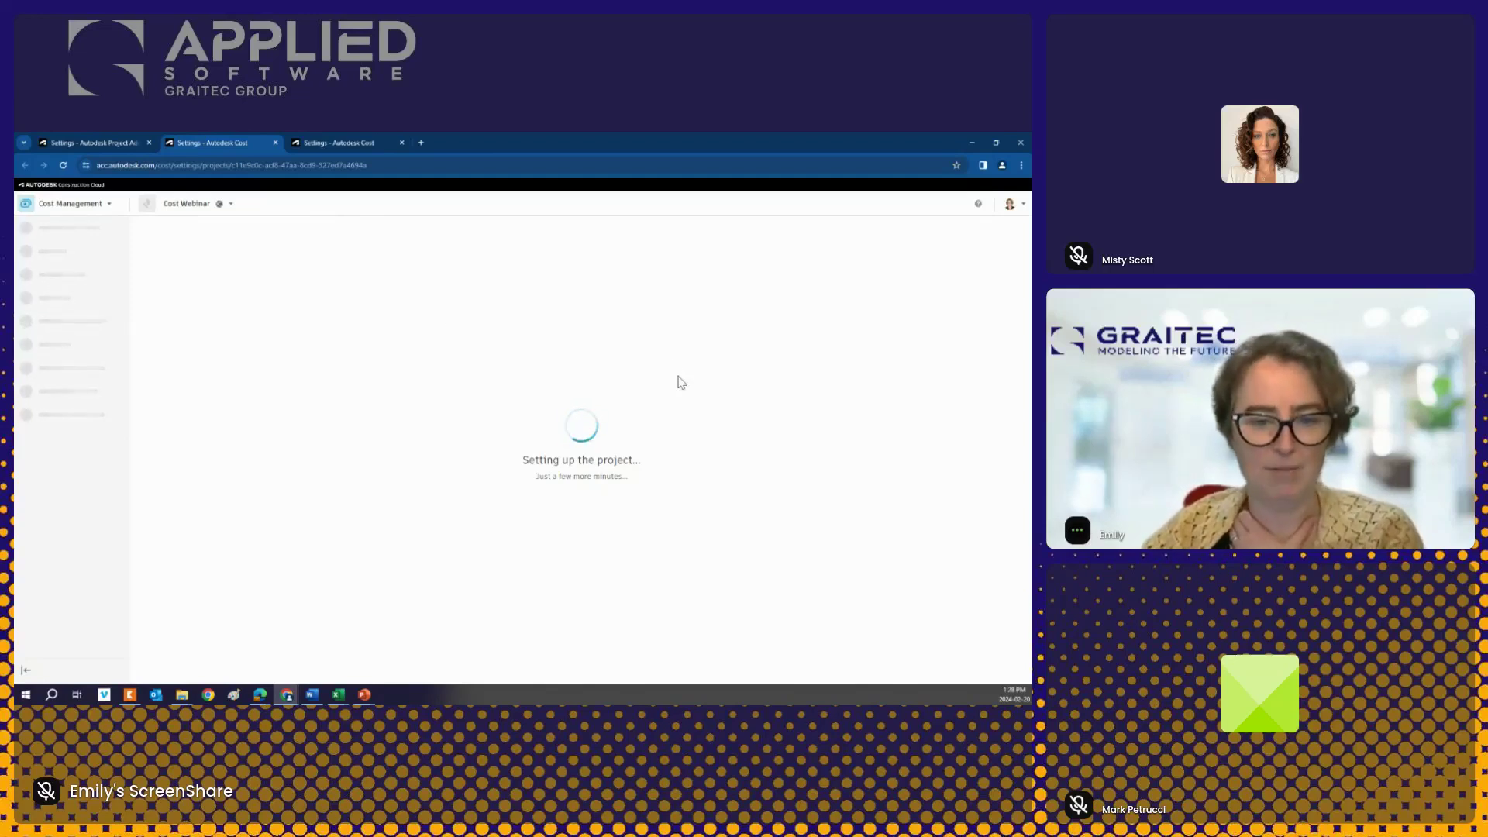
pyautogui.click(329, 146)
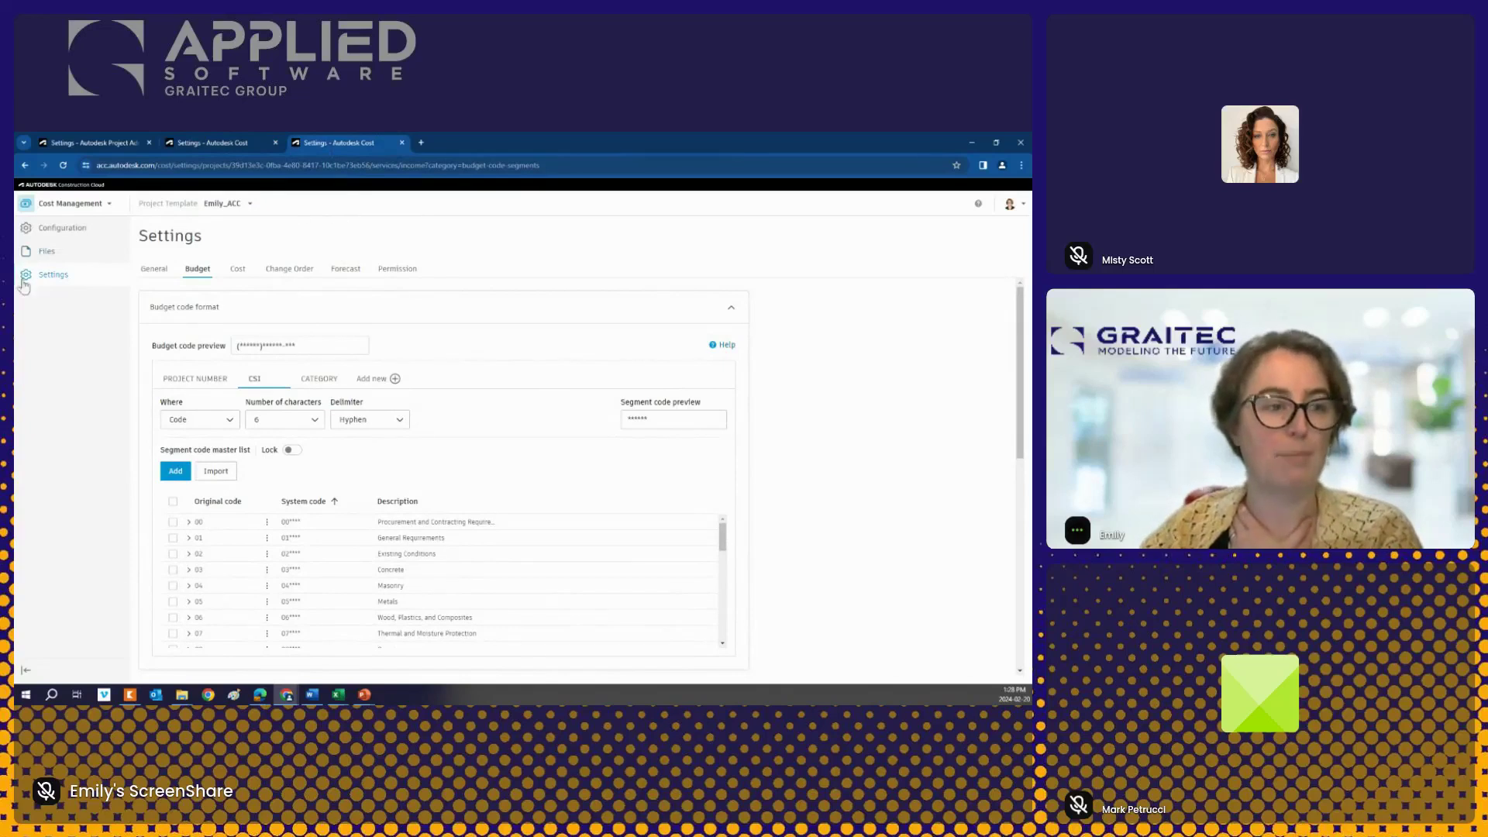
pyautogui.click(52, 281)
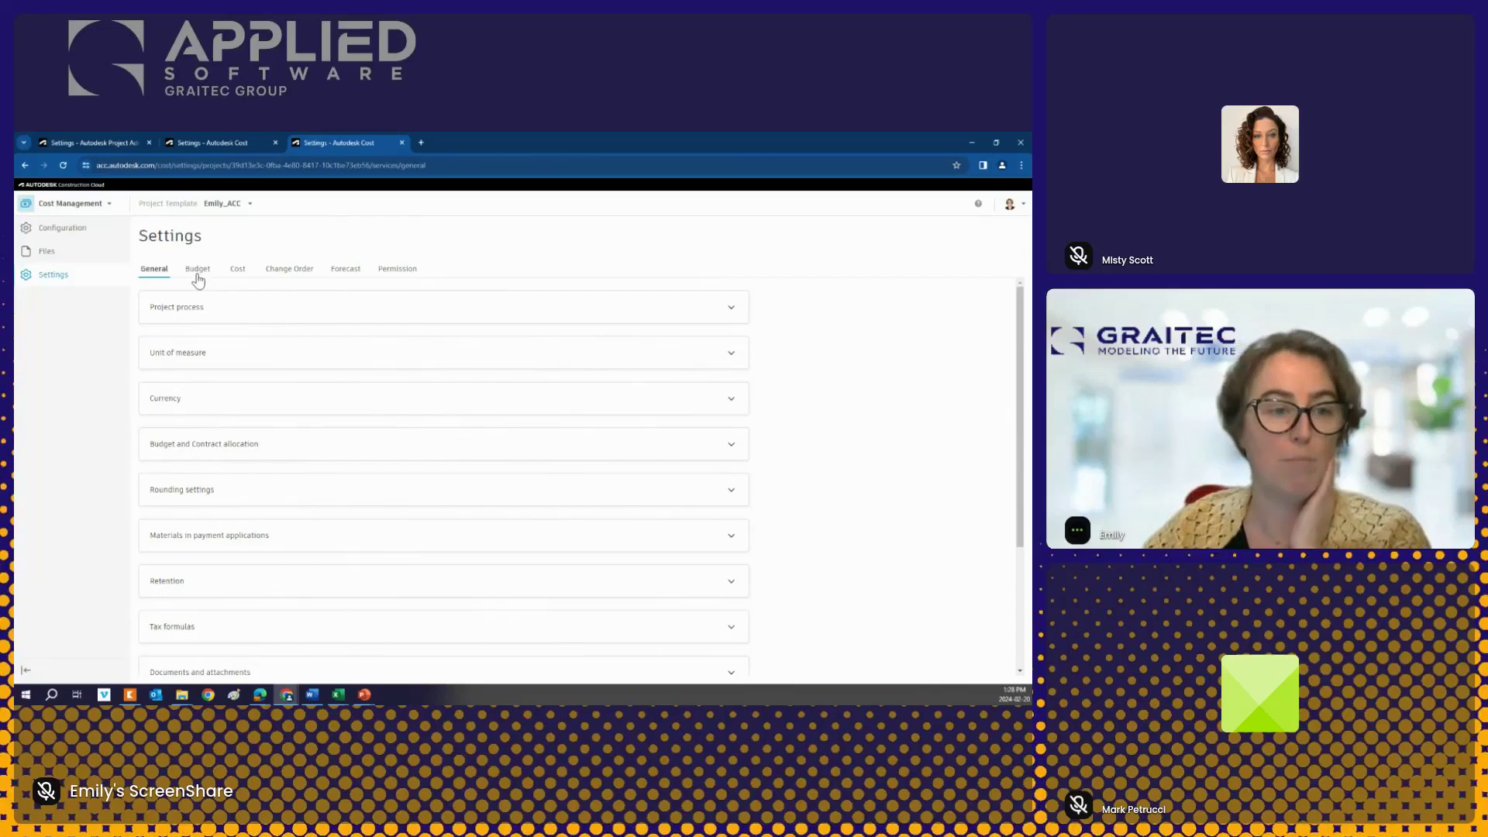
# Step: In Cost Webinar's Company setup, assign Graitec Canada as Owner and Vandalay Contractors as Main Contractor
pyautogui.click(225, 143)
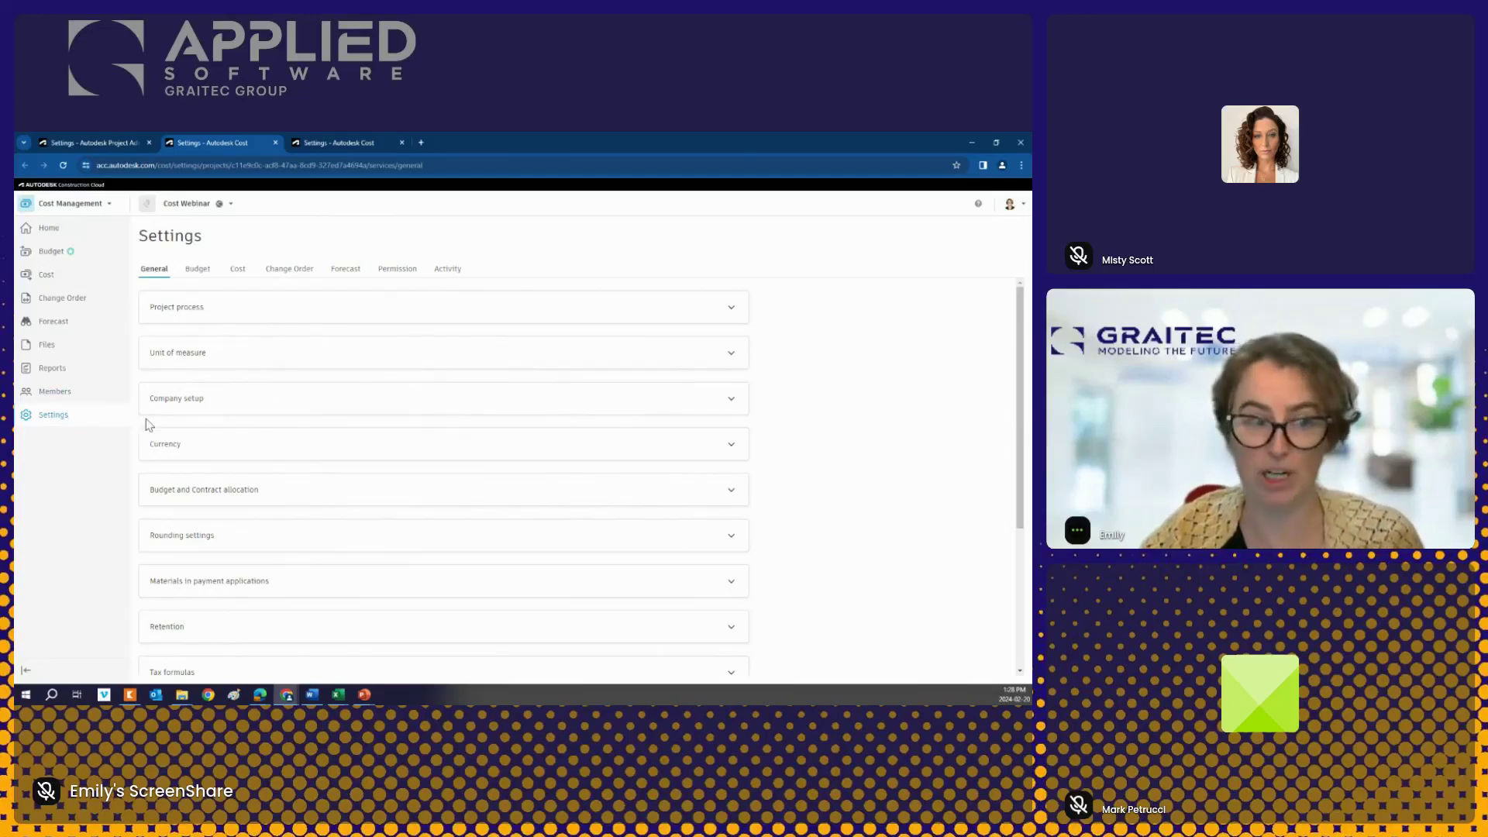
pyautogui.click(274, 401)
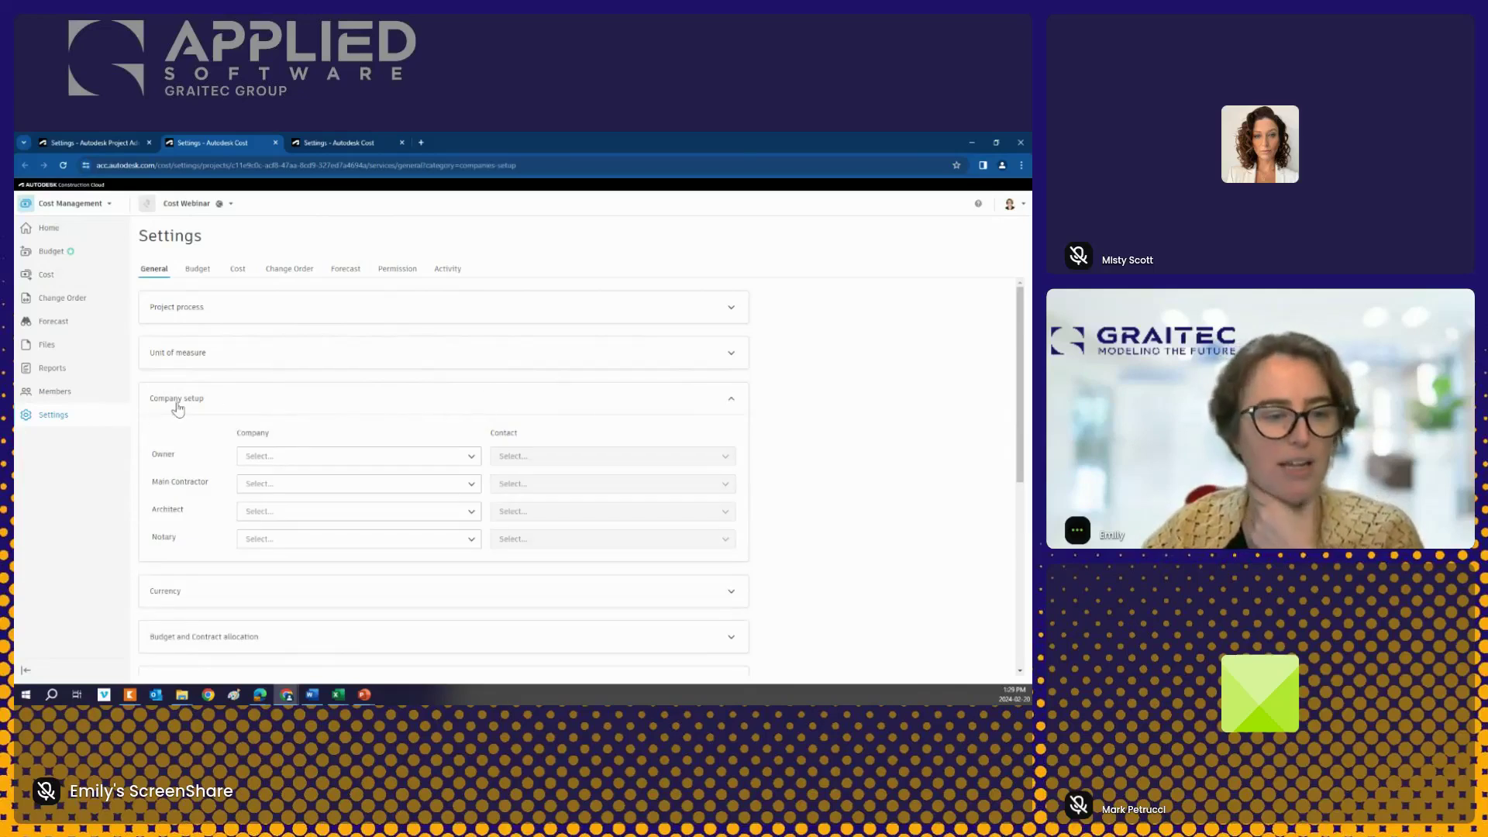
pyautogui.scroll(-2, 276, 409)
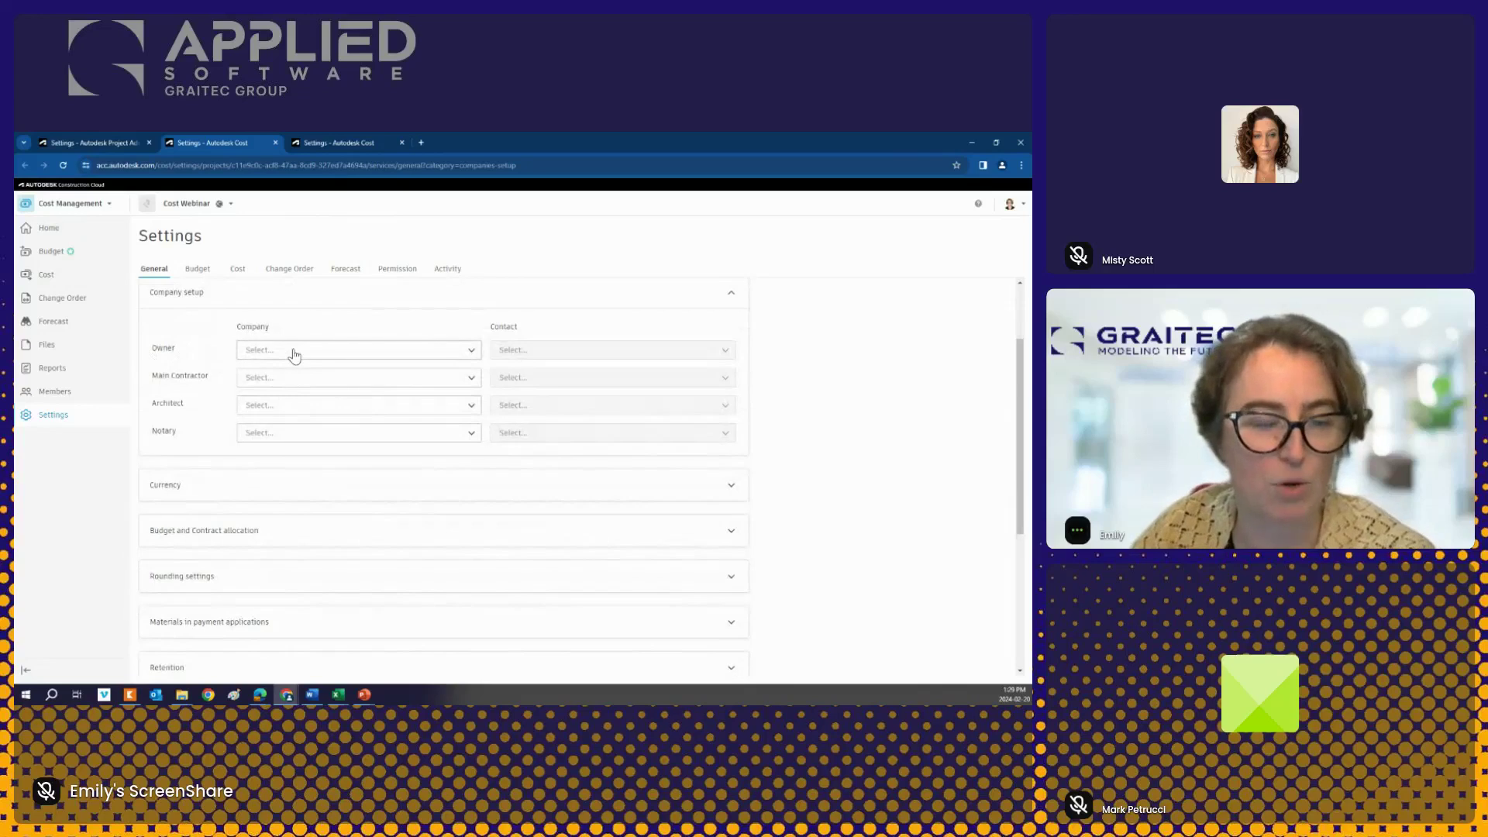
pyautogui.click(294, 356)
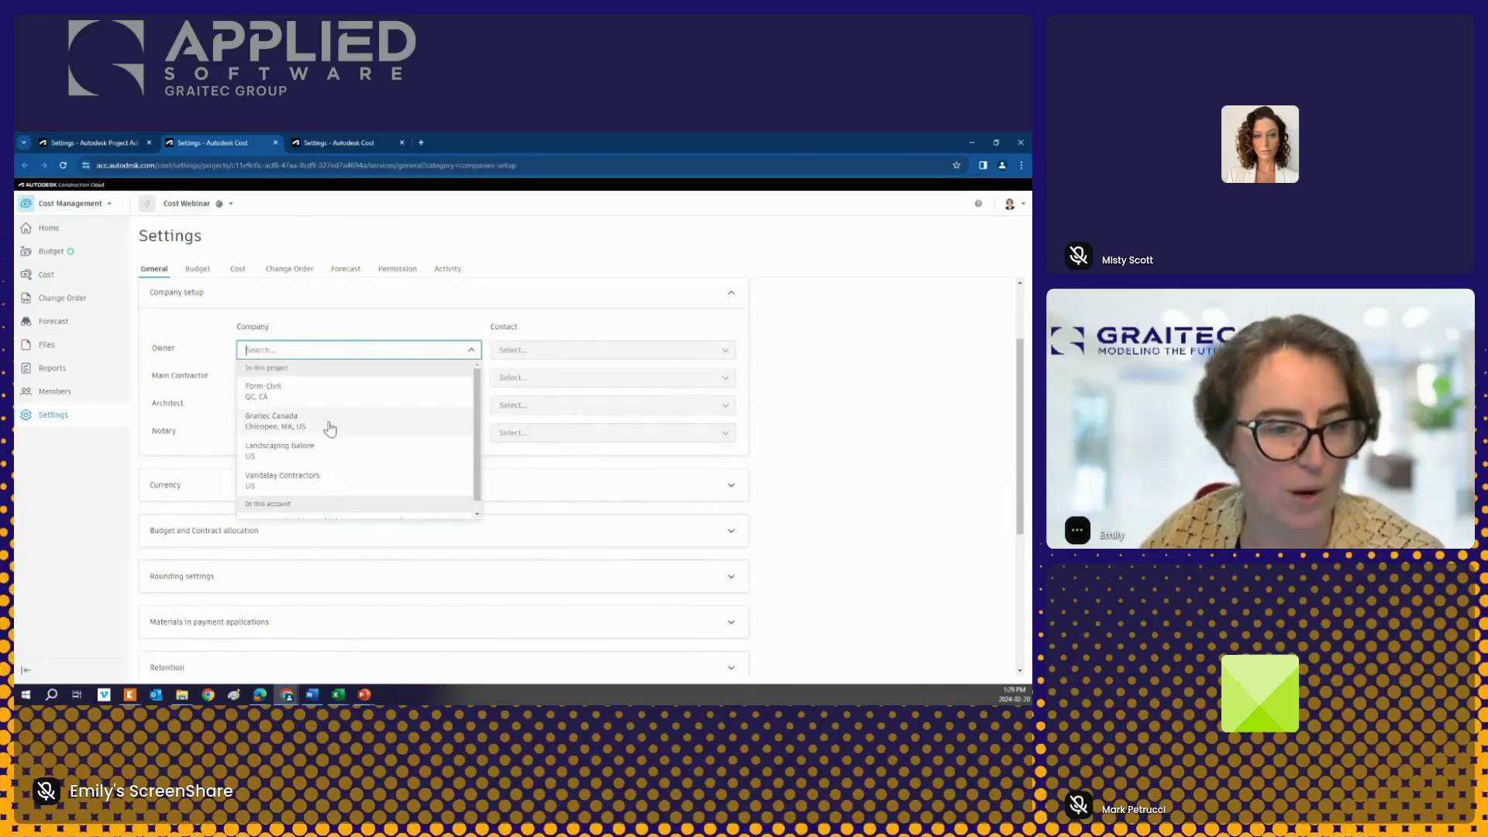
pyautogui.press('Escape')
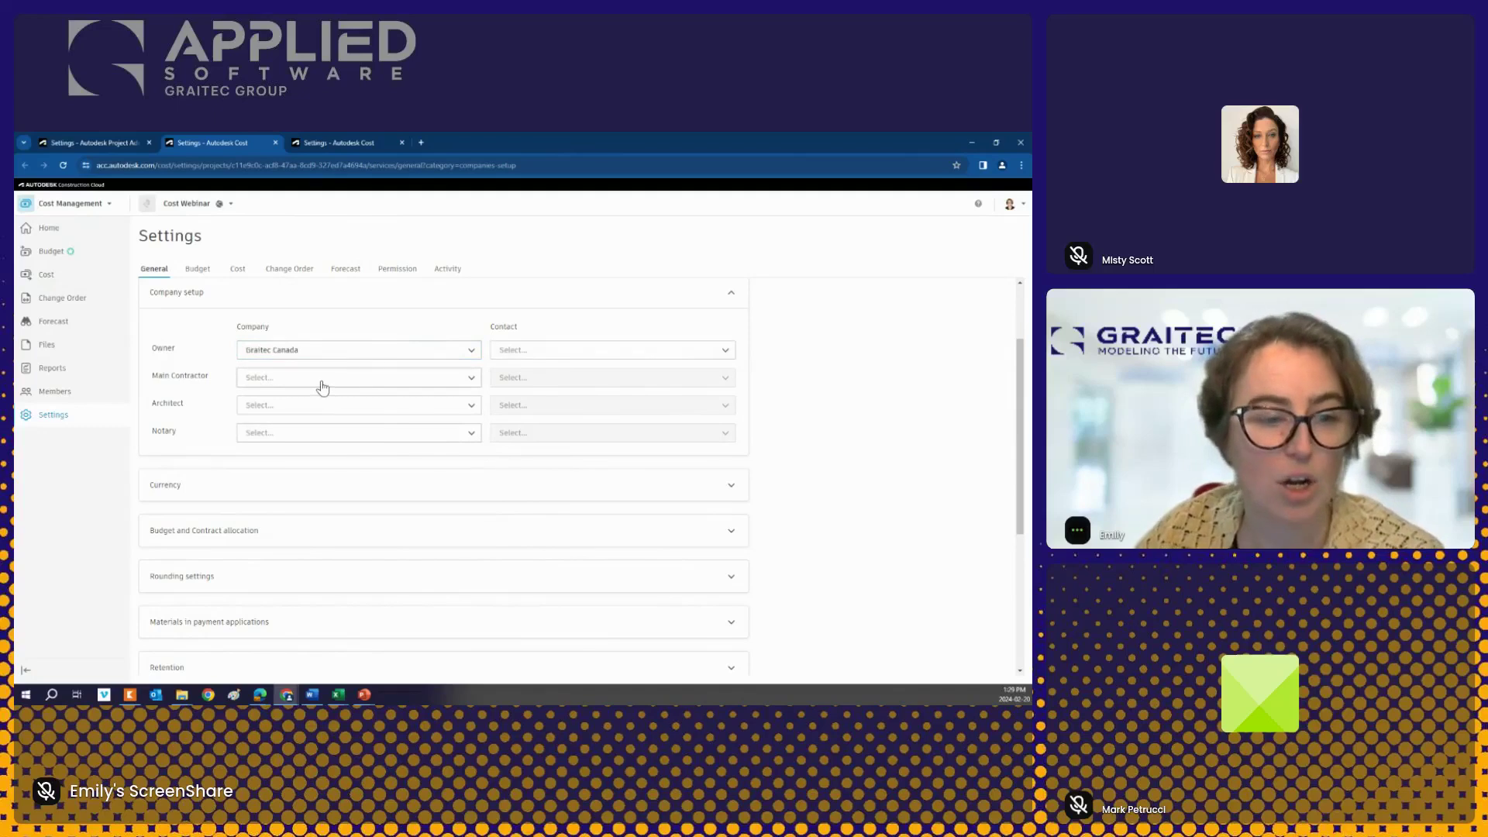
pyautogui.click(320, 380)
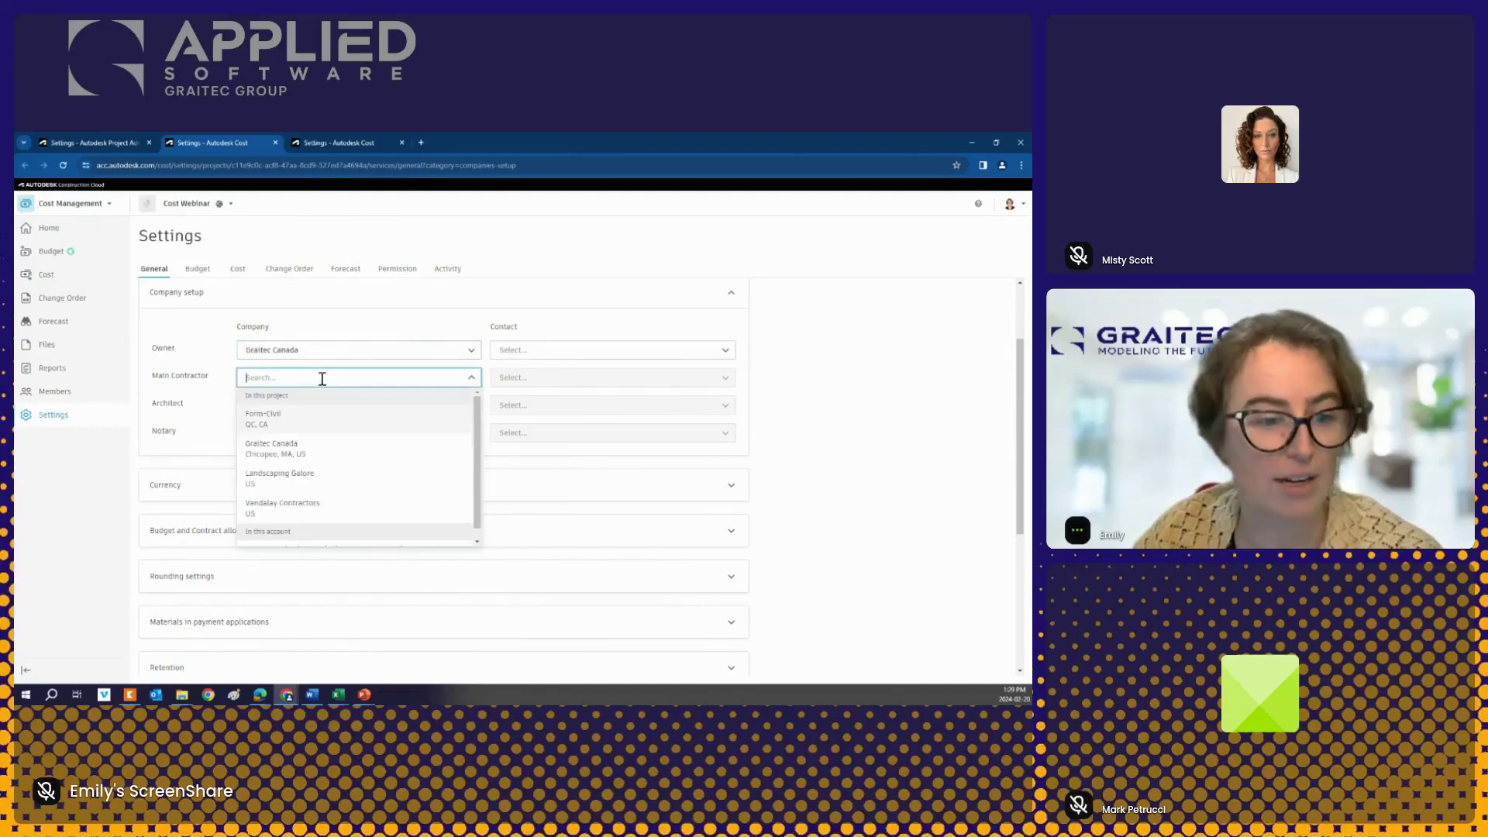
pyautogui.click(302, 510)
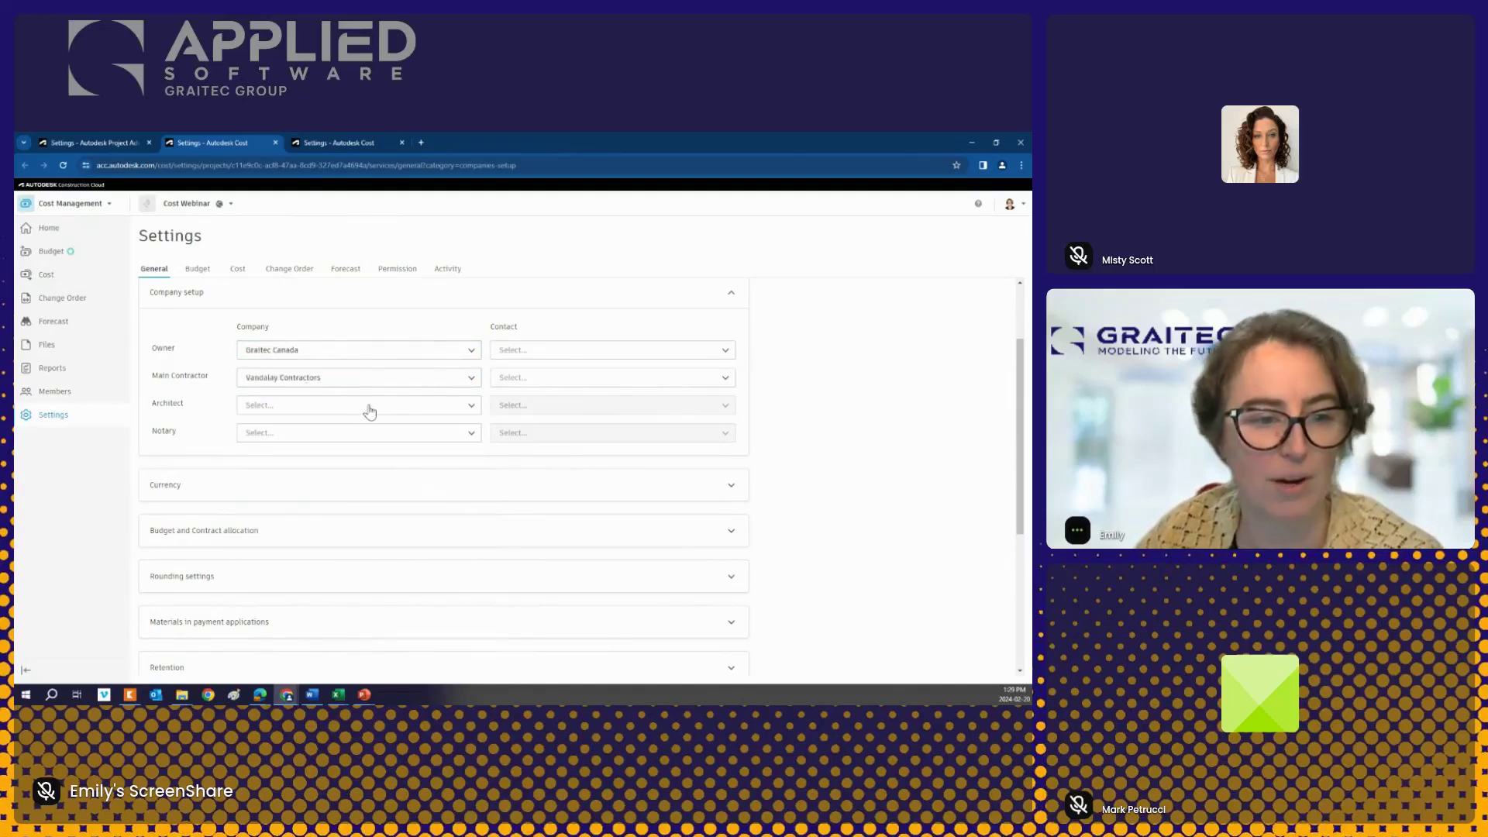
# Step: Assign the first-listed Graitec Canada member as the Owner contact and the Vandalay Contractors member as the Main Contractor contact
pyautogui.click(553, 355)
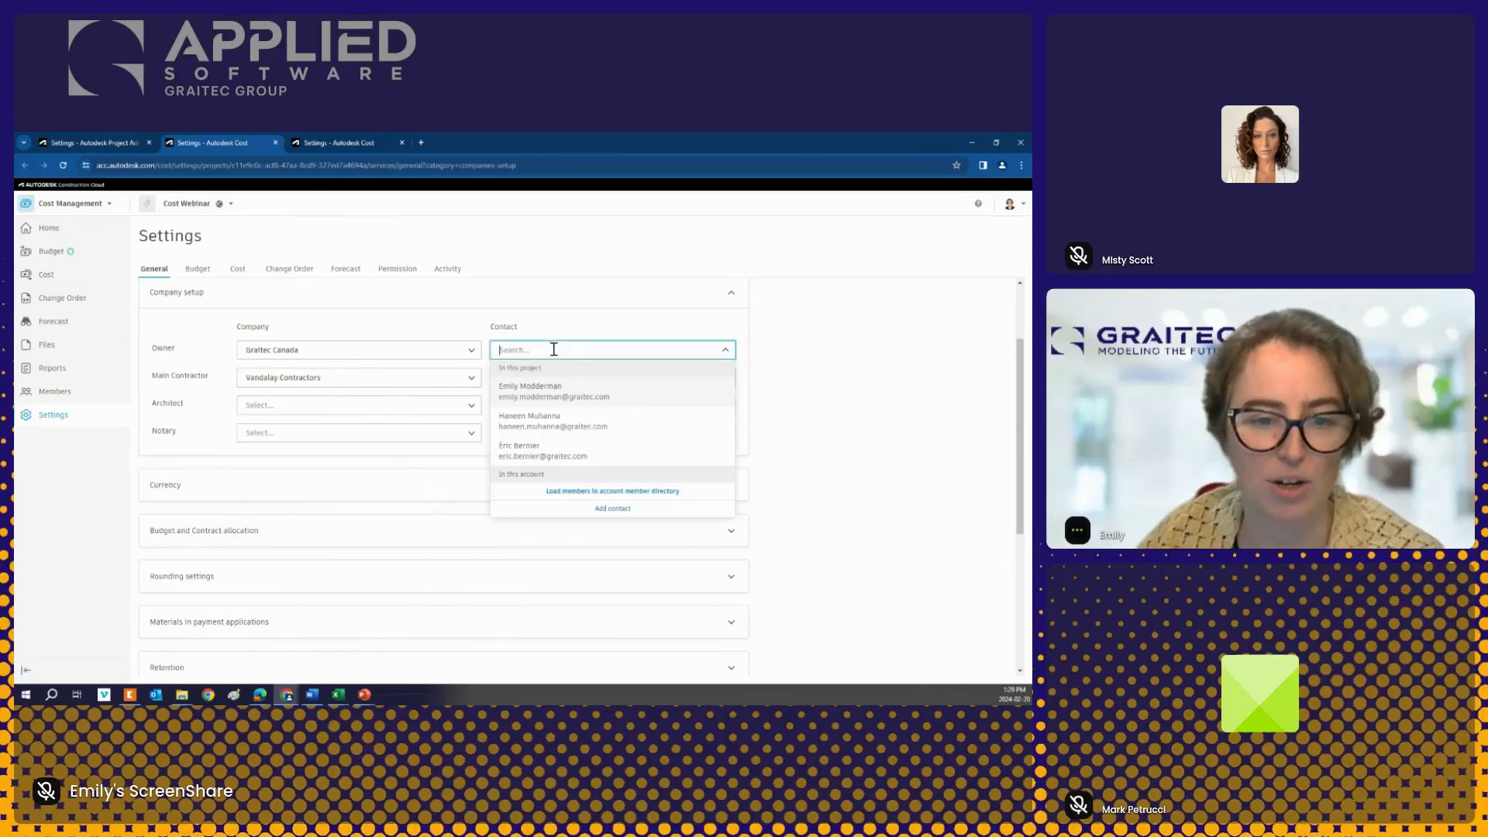
pyautogui.click(566, 393)
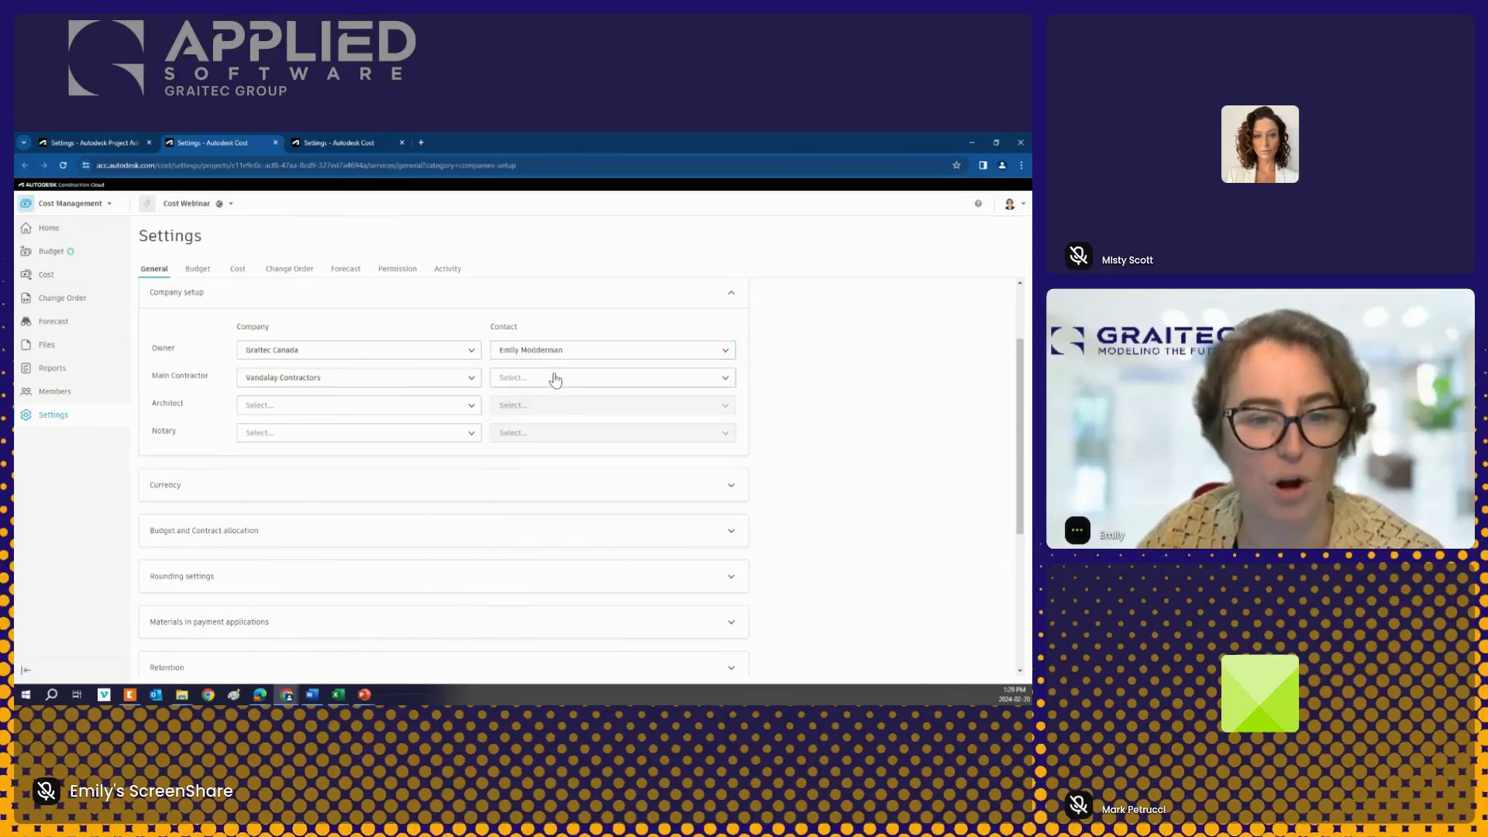
pyautogui.click(552, 378)
pyautogui.click(583, 421)
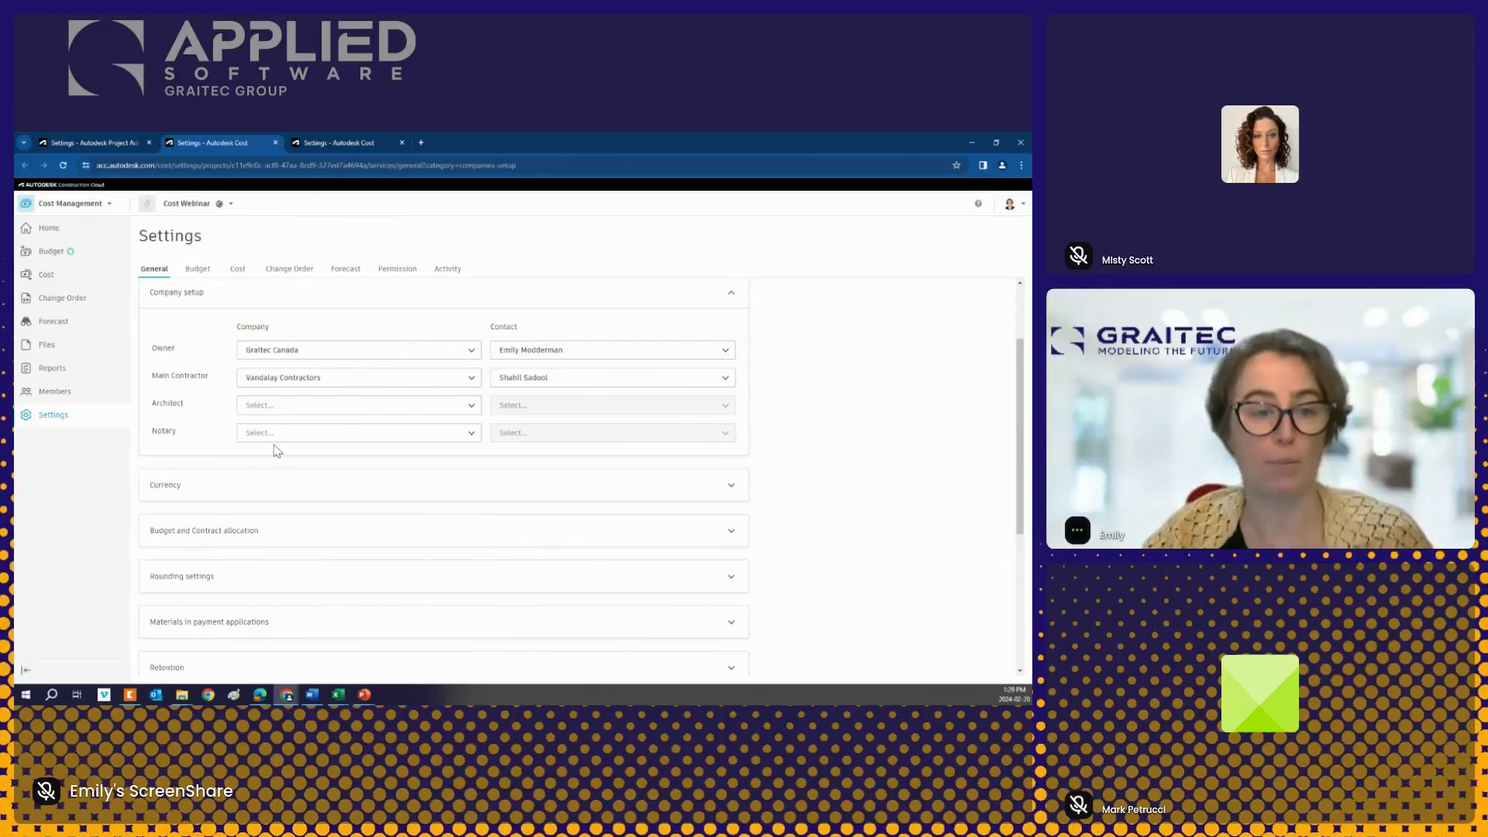
# Step: Assign Form-Civil as Architect in the Company setup, with the first member listed in the account as its contact
pyautogui.click(291, 402)
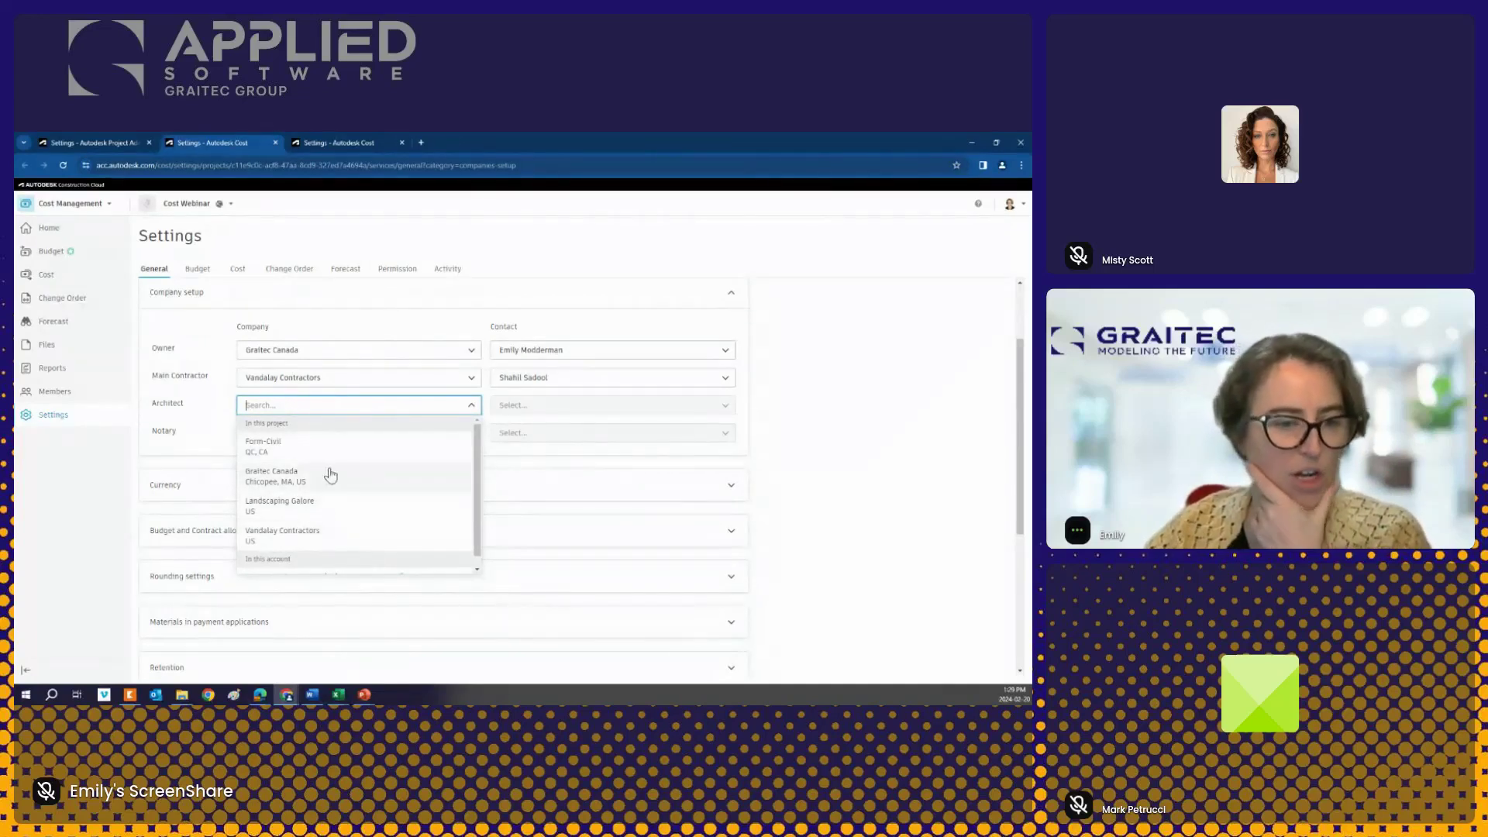
pyautogui.scroll(-2, 333, 491)
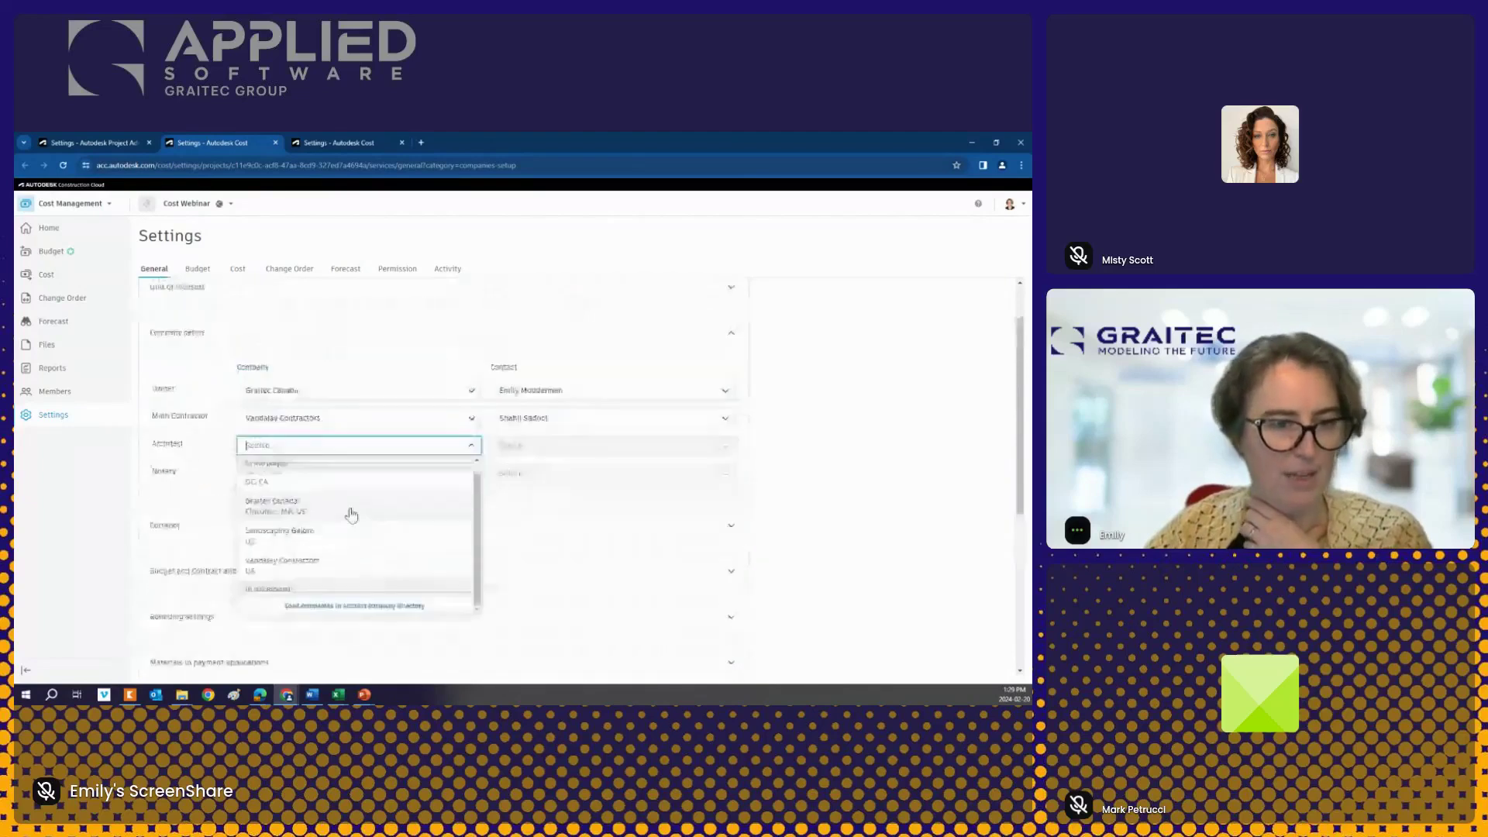
pyautogui.scroll(2, 351, 514)
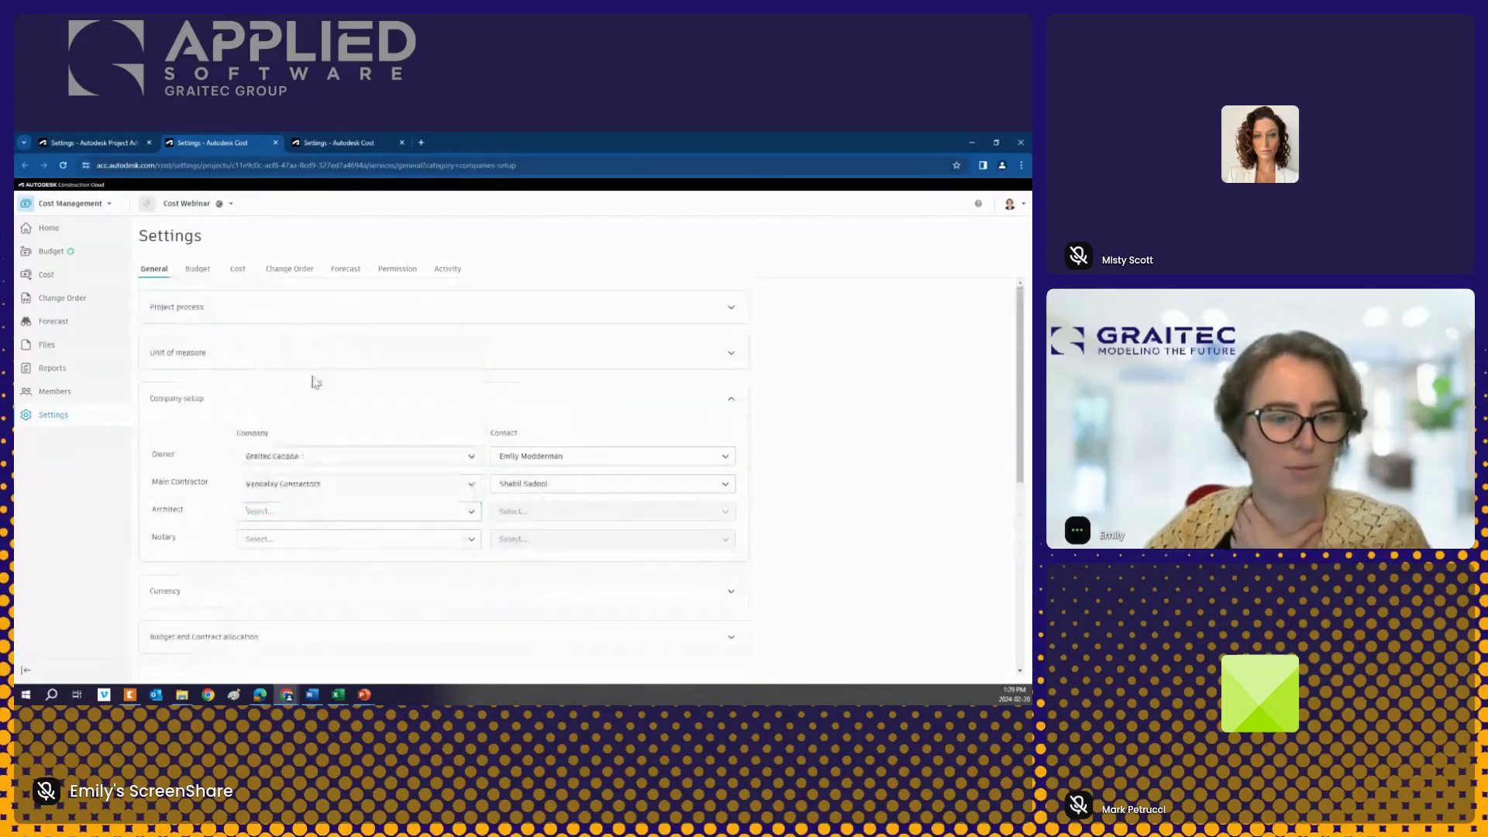
pyautogui.click(530, 512)
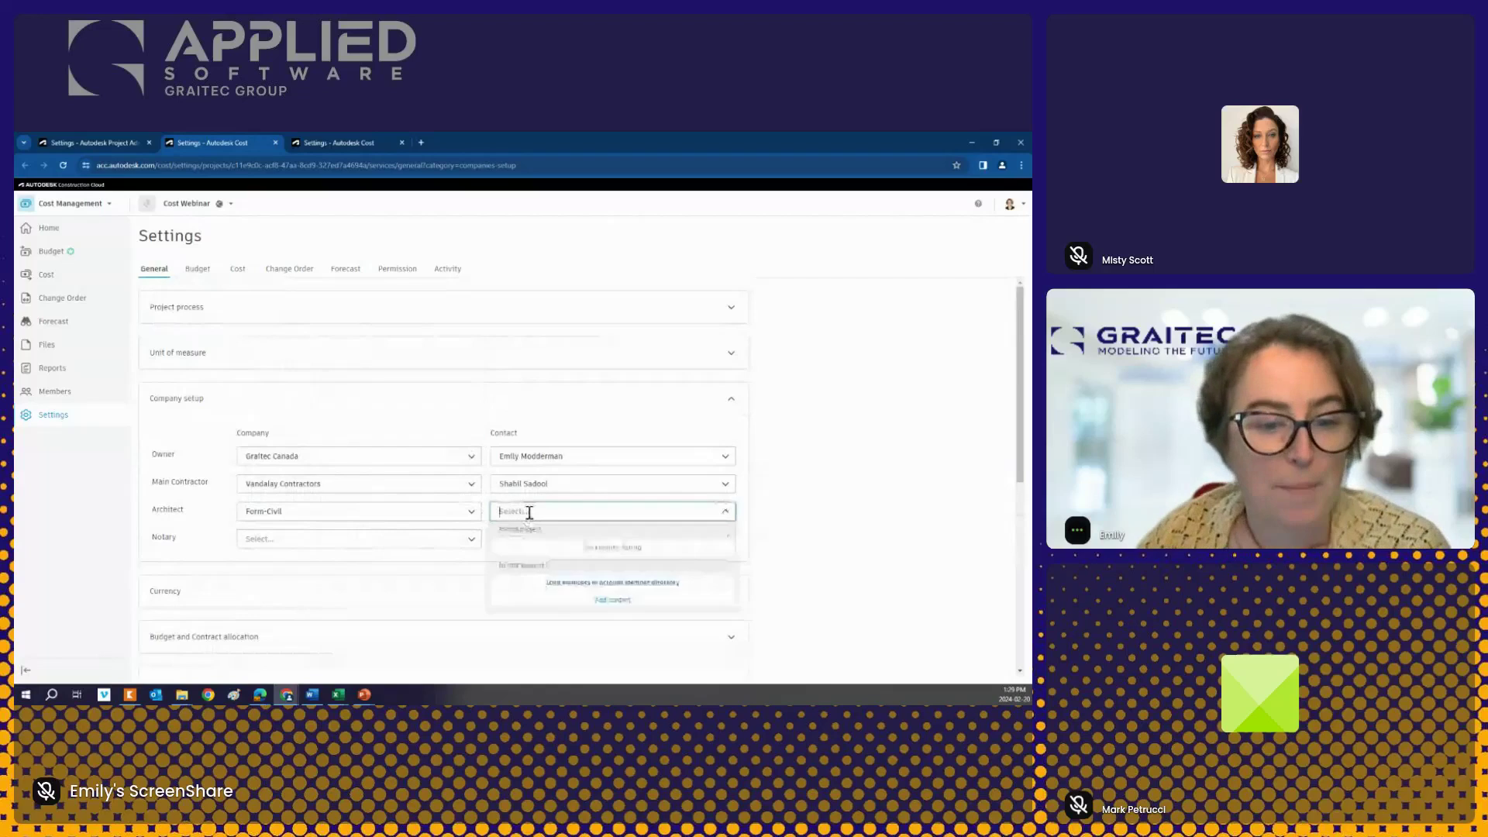
pyautogui.click(601, 583)
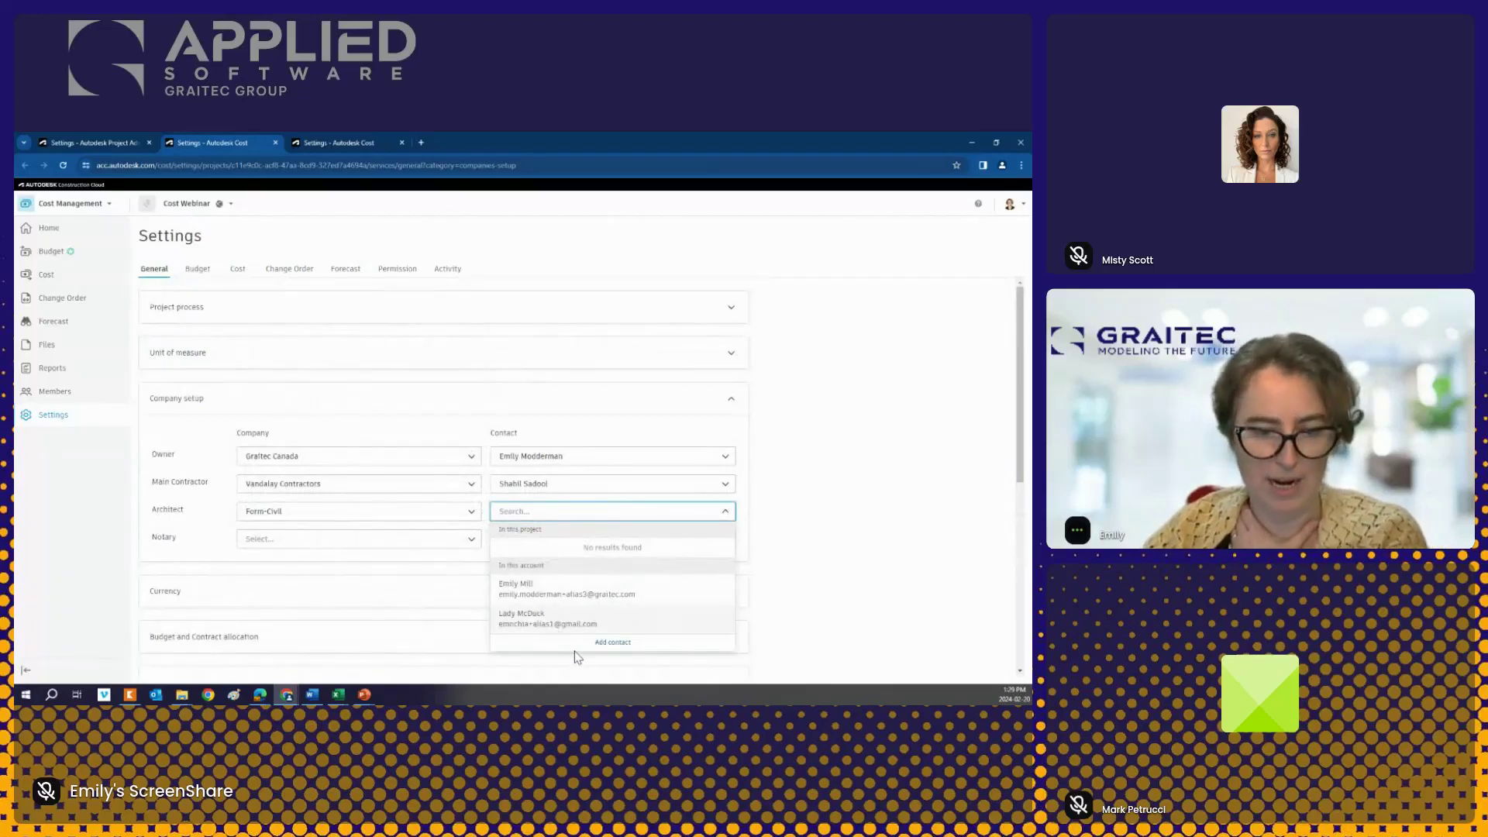
pyautogui.click(587, 591)
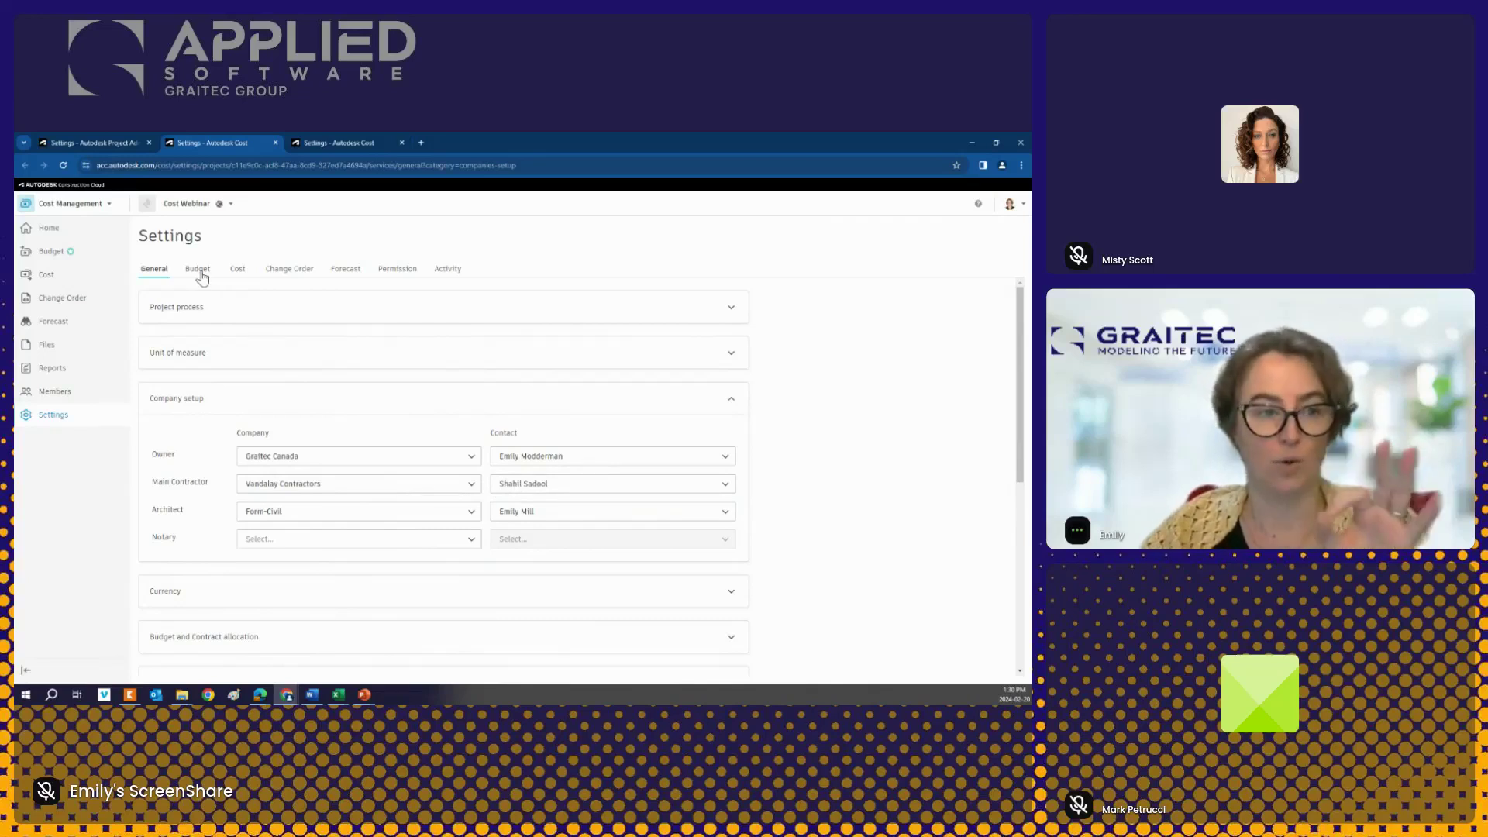
pyautogui.click(186, 406)
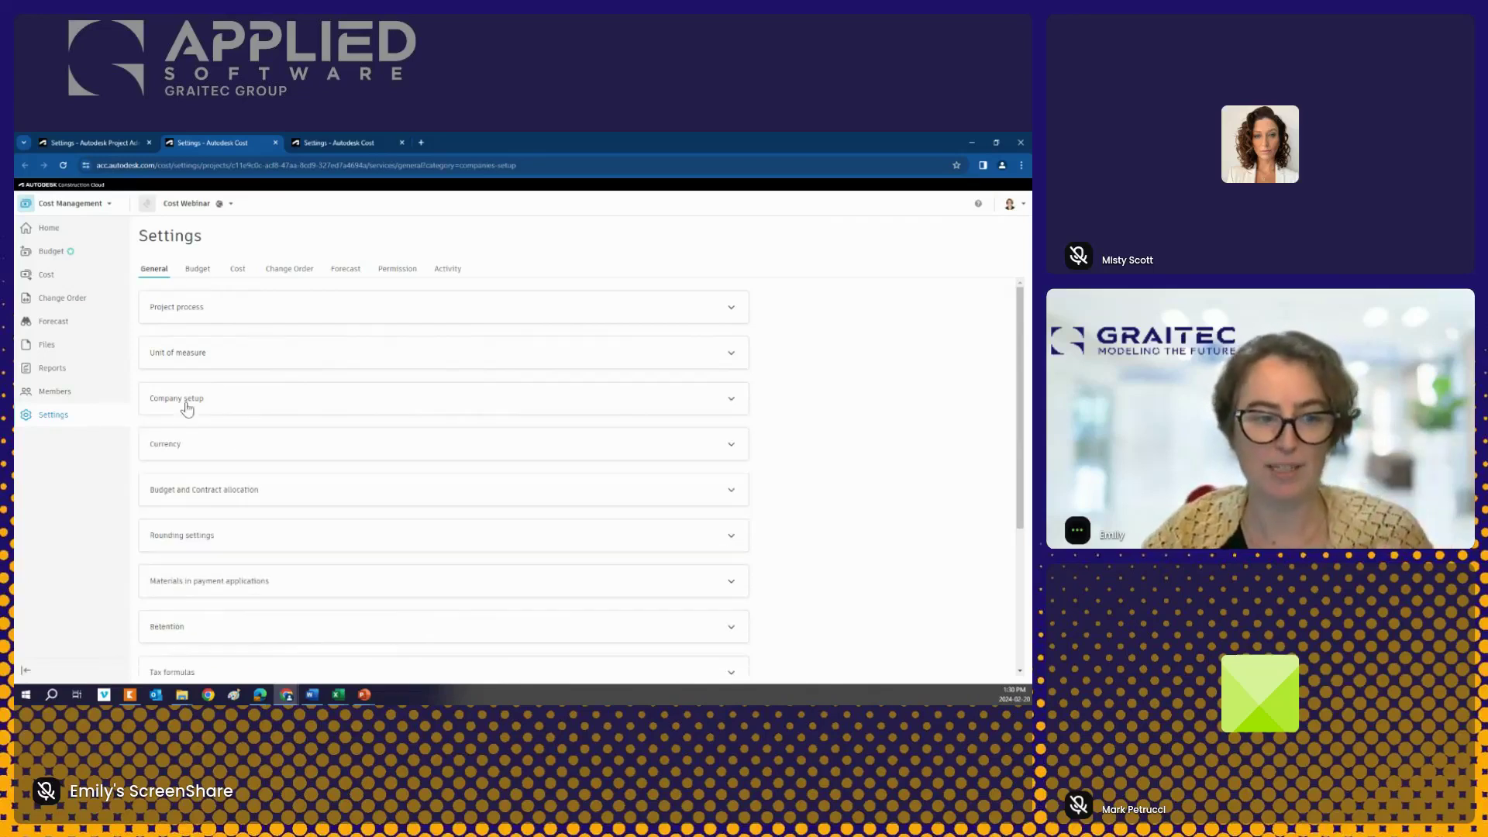
# Step: Review the budget code format's Project Number, CSI and Category segments, including the General Requirements sub-codes and the full code preview
pyautogui.click(197, 275)
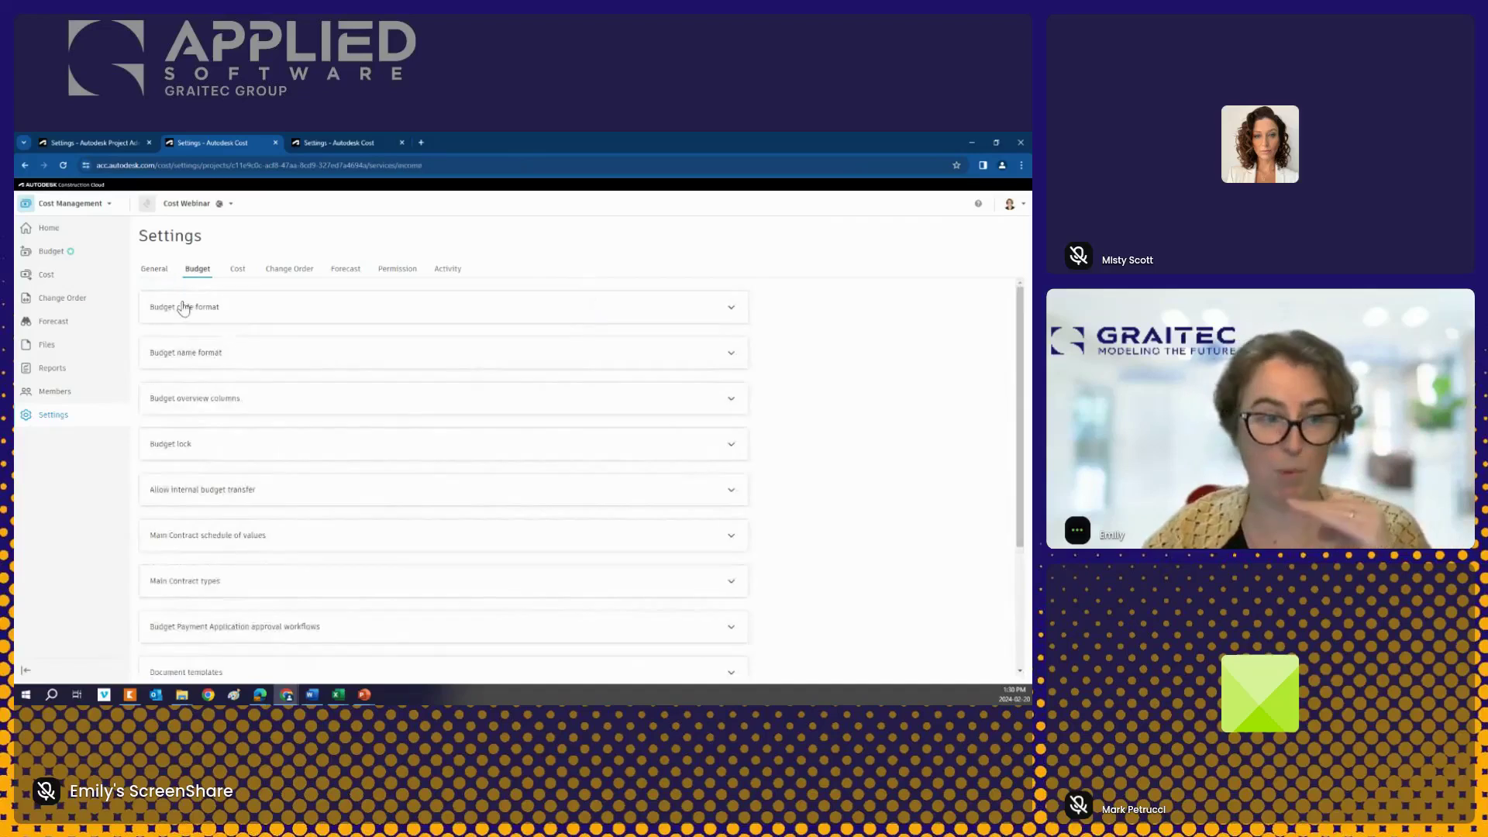
pyautogui.click(222, 315)
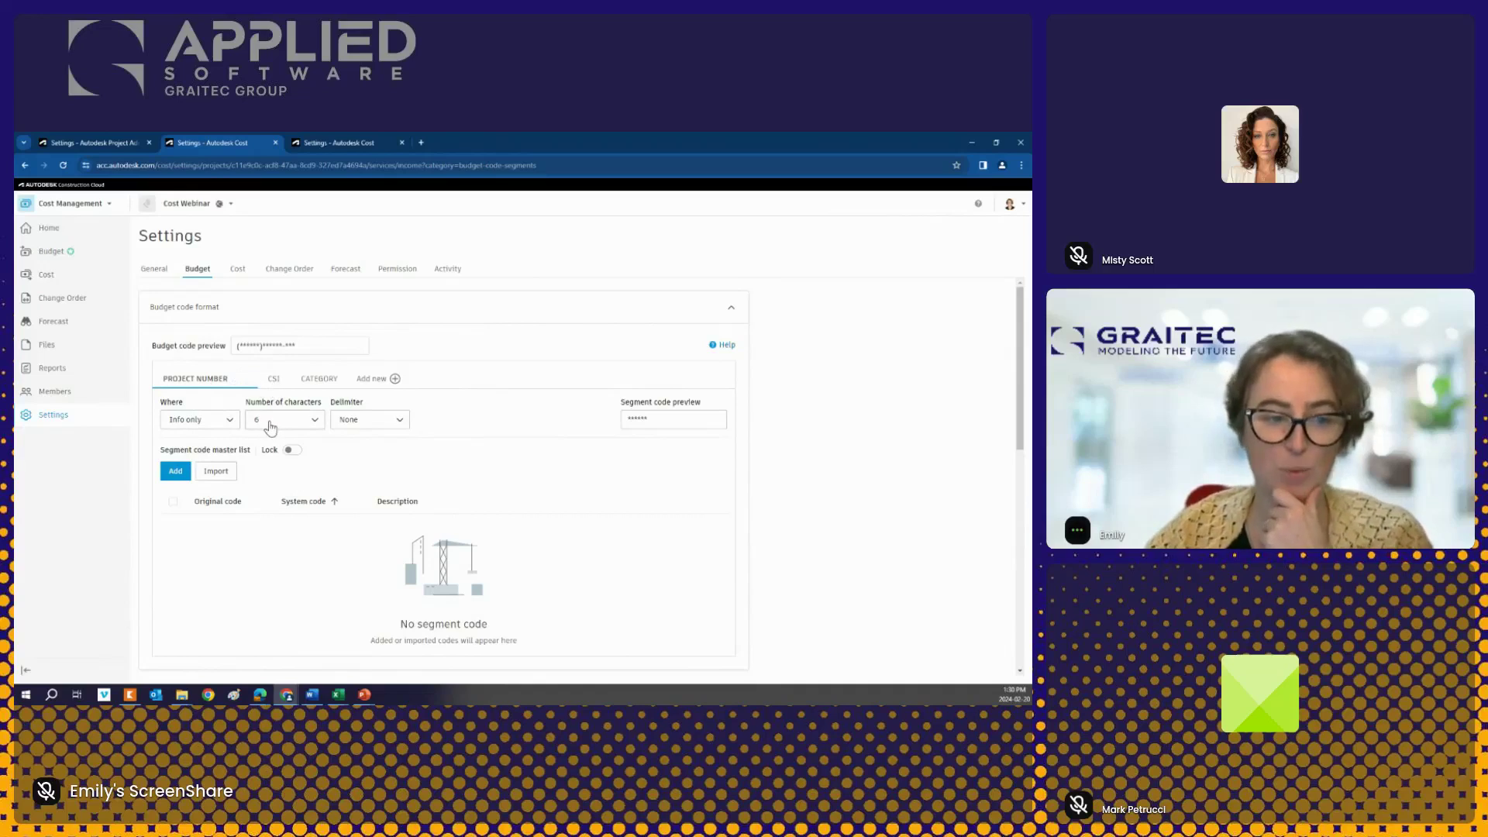
pyautogui.click(273, 380)
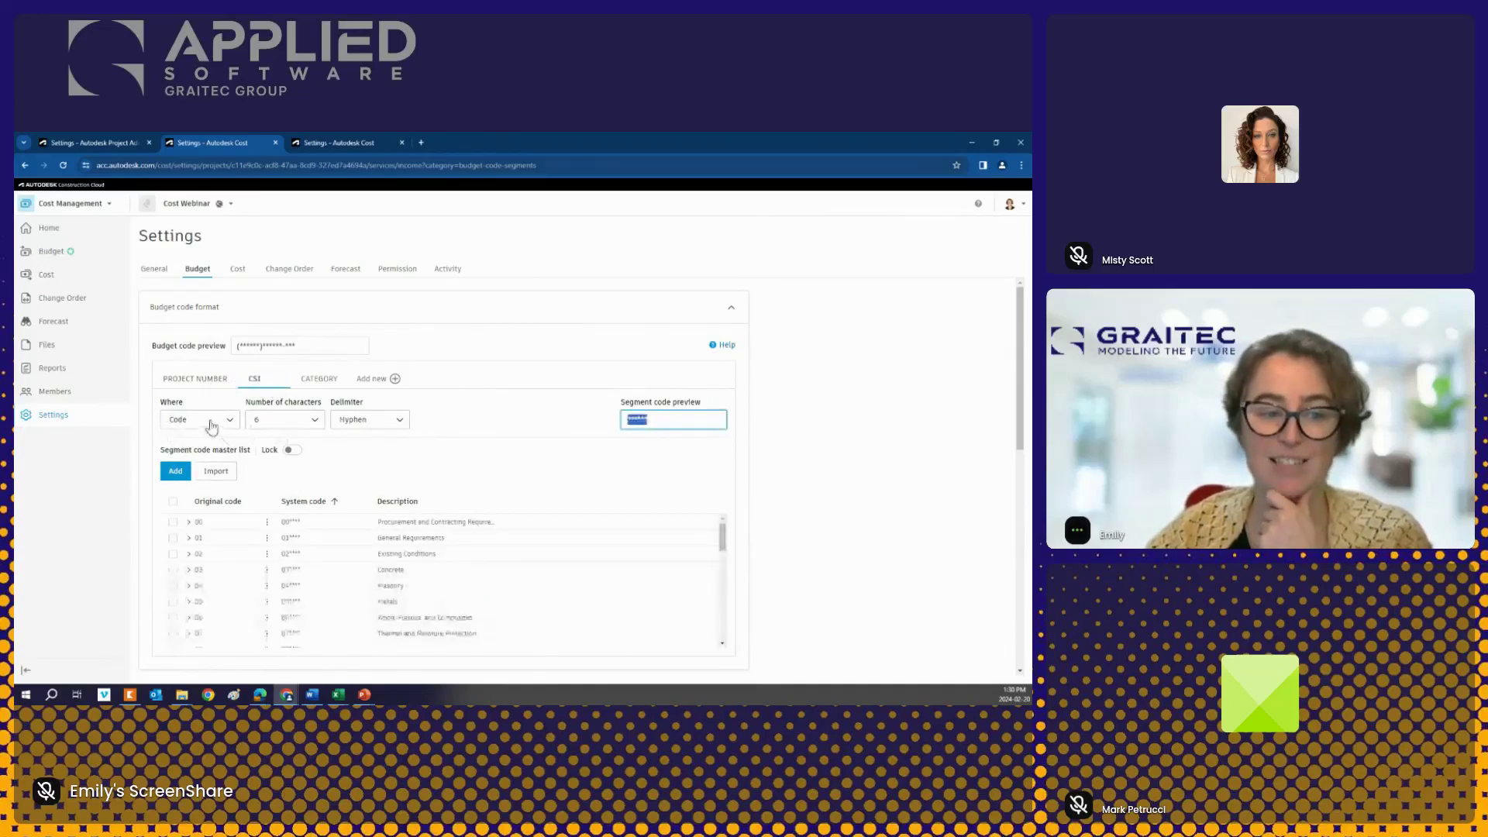
pyautogui.scroll(-5, 244, 593)
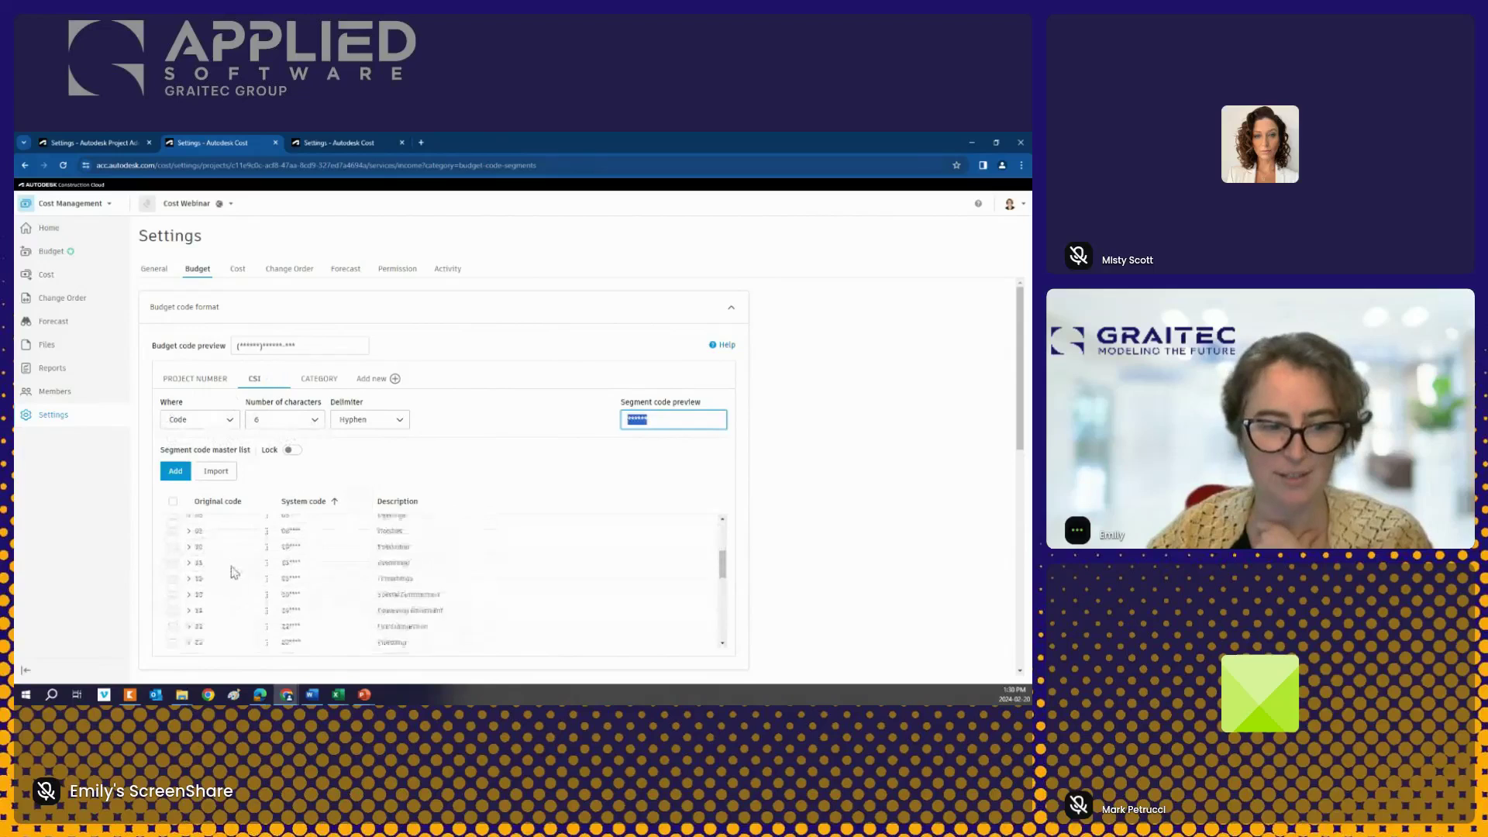
pyautogui.scroll(5, 245, 596)
pyautogui.click(188, 537)
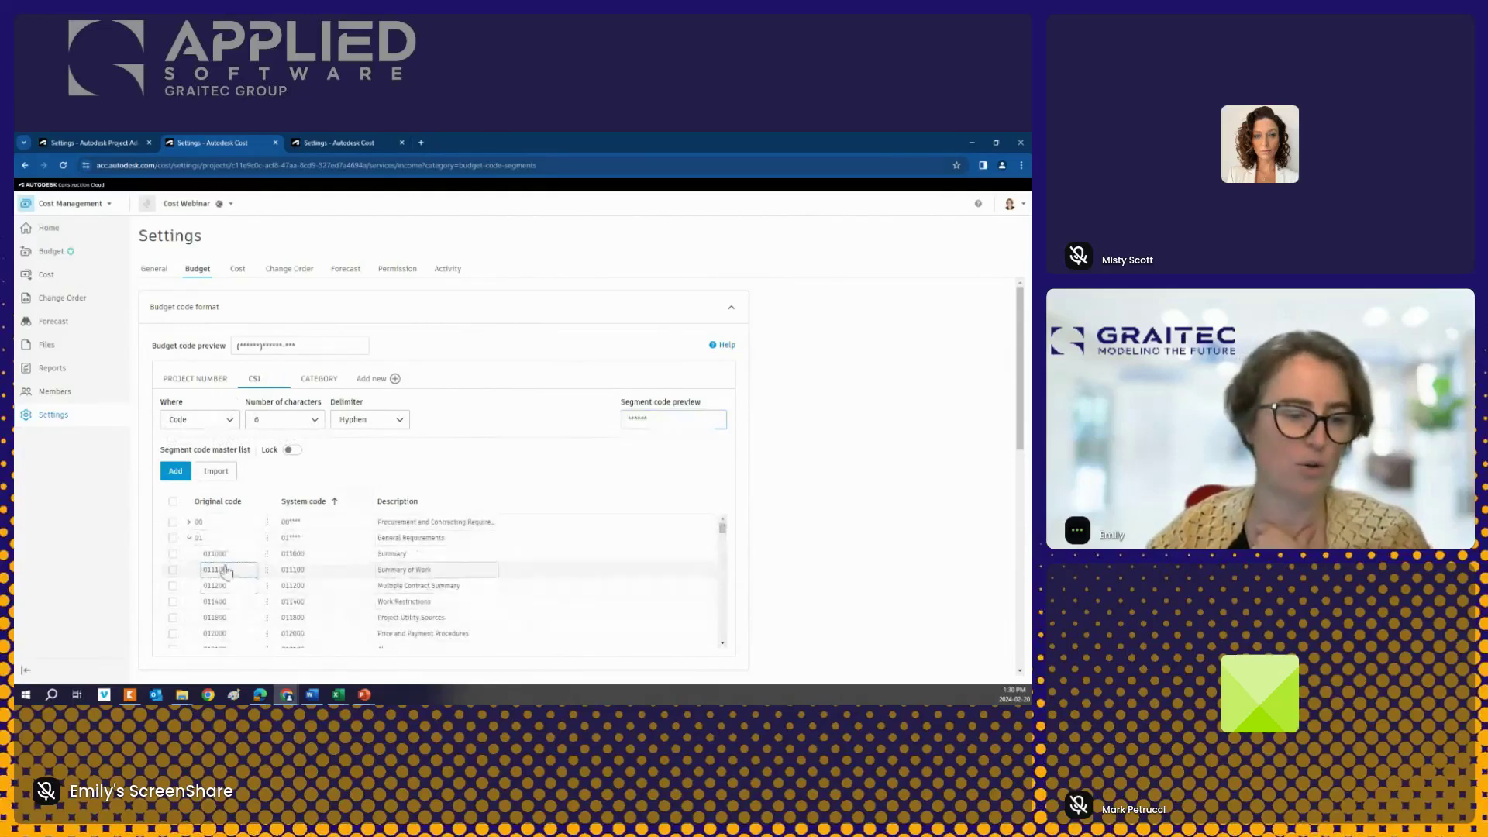
pyautogui.click(189, 538)
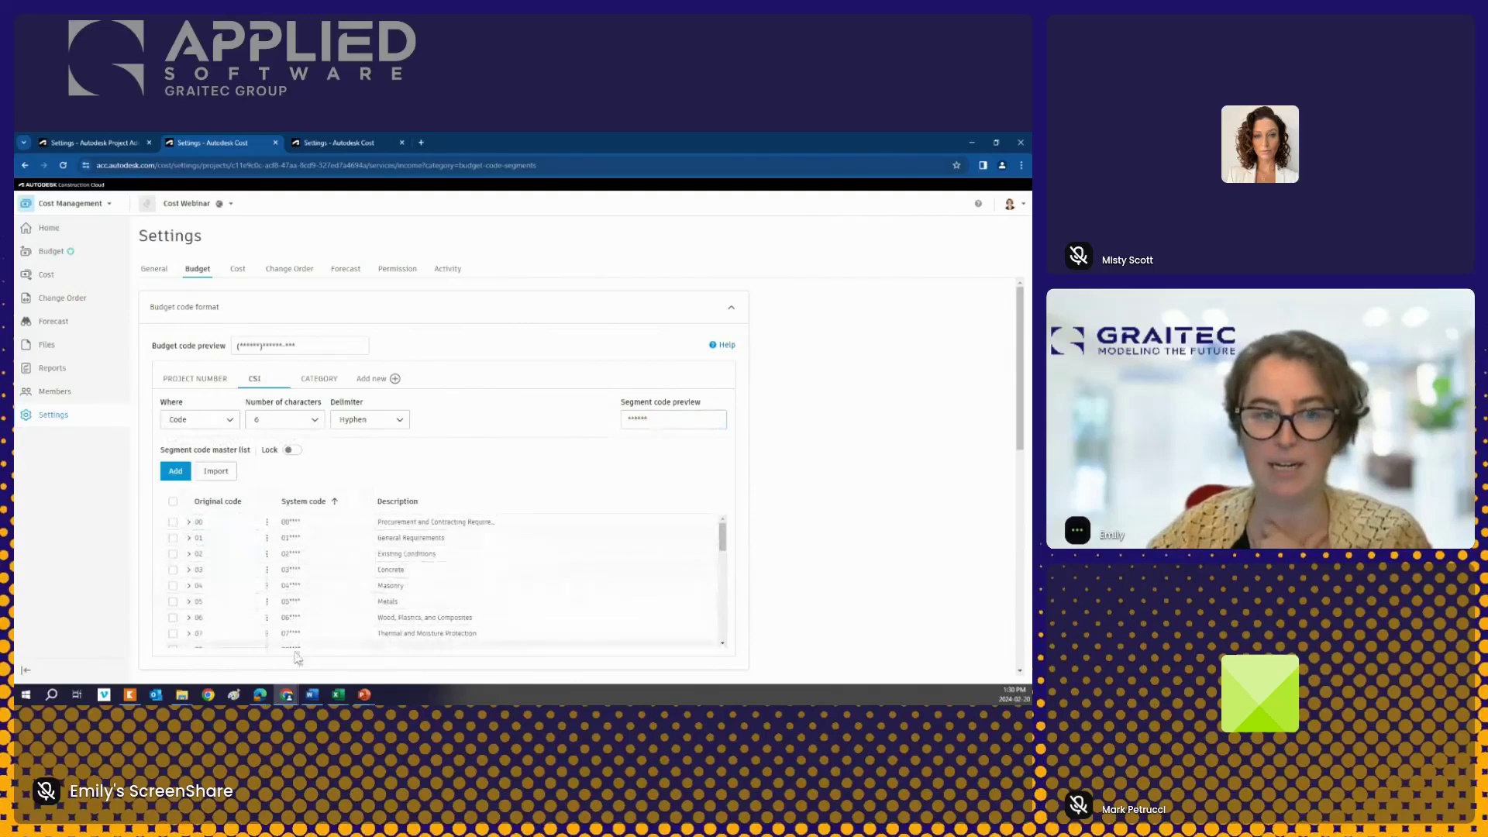
pyautogui.click(323, 379)
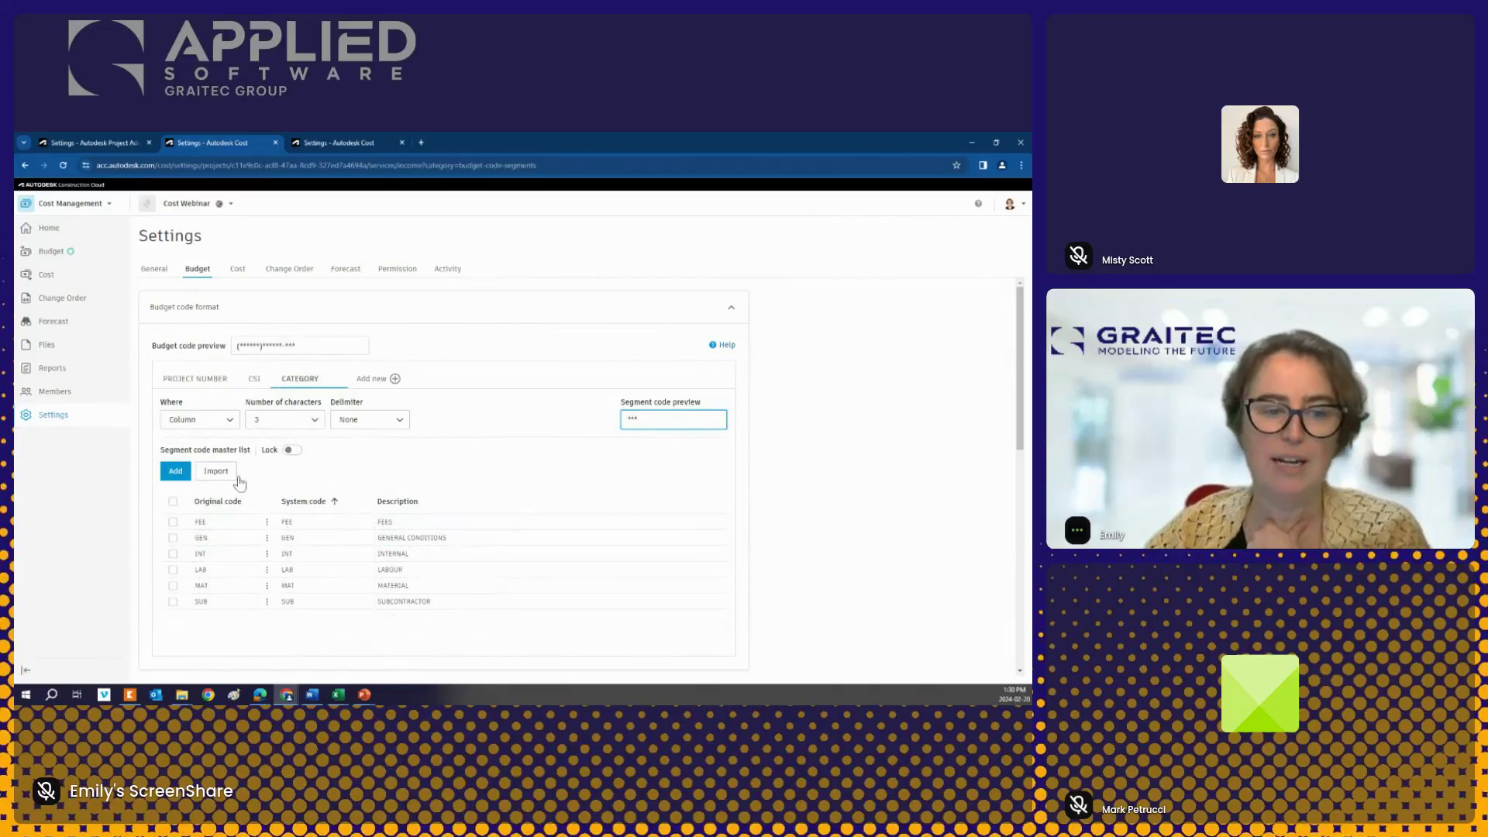
pyautogui.moveTo(306, 346); pyautogui.dragTo(234, 351)
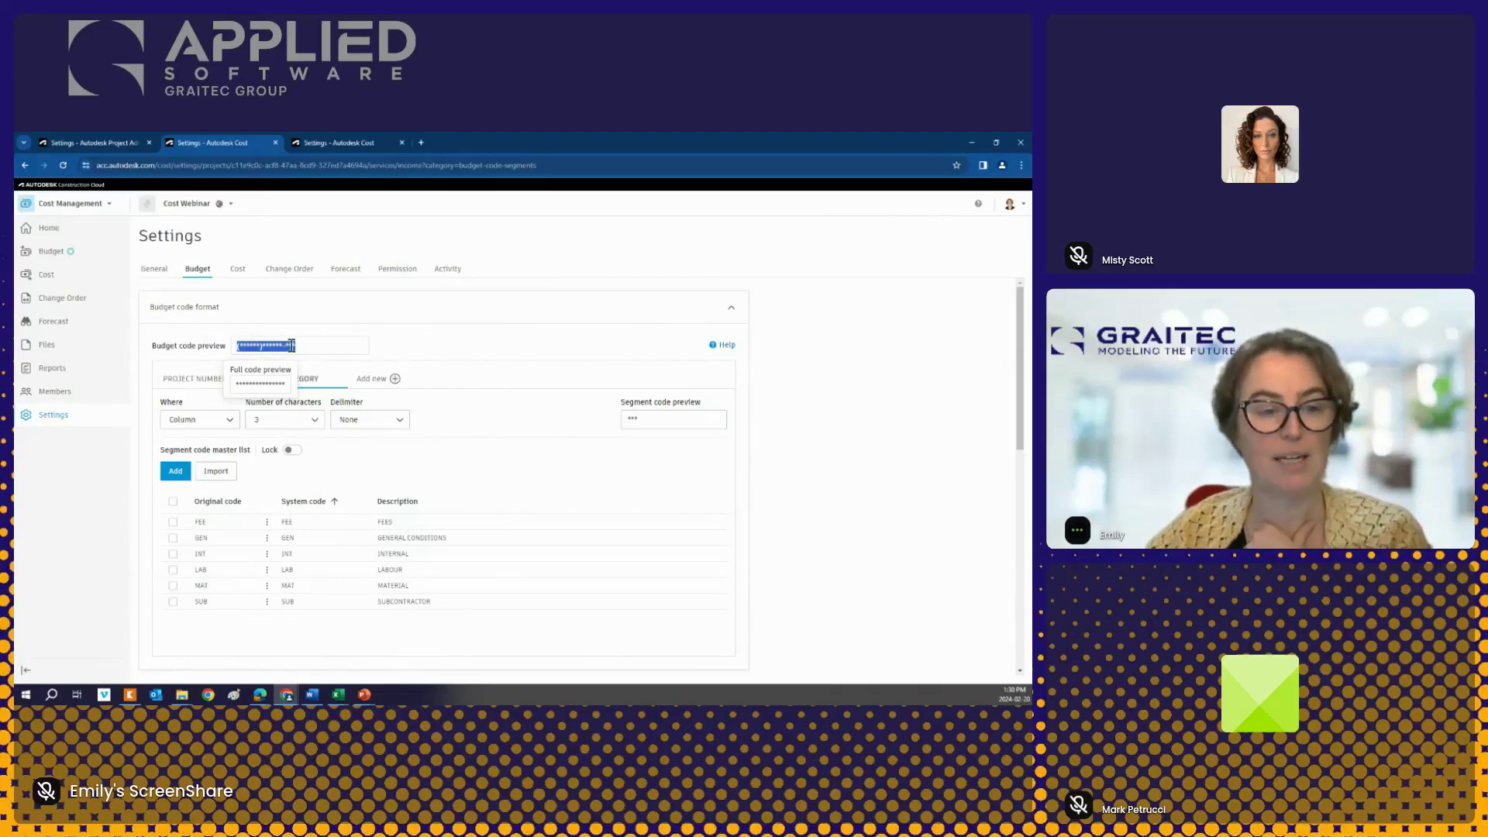
pyautogui.click(317, 344)
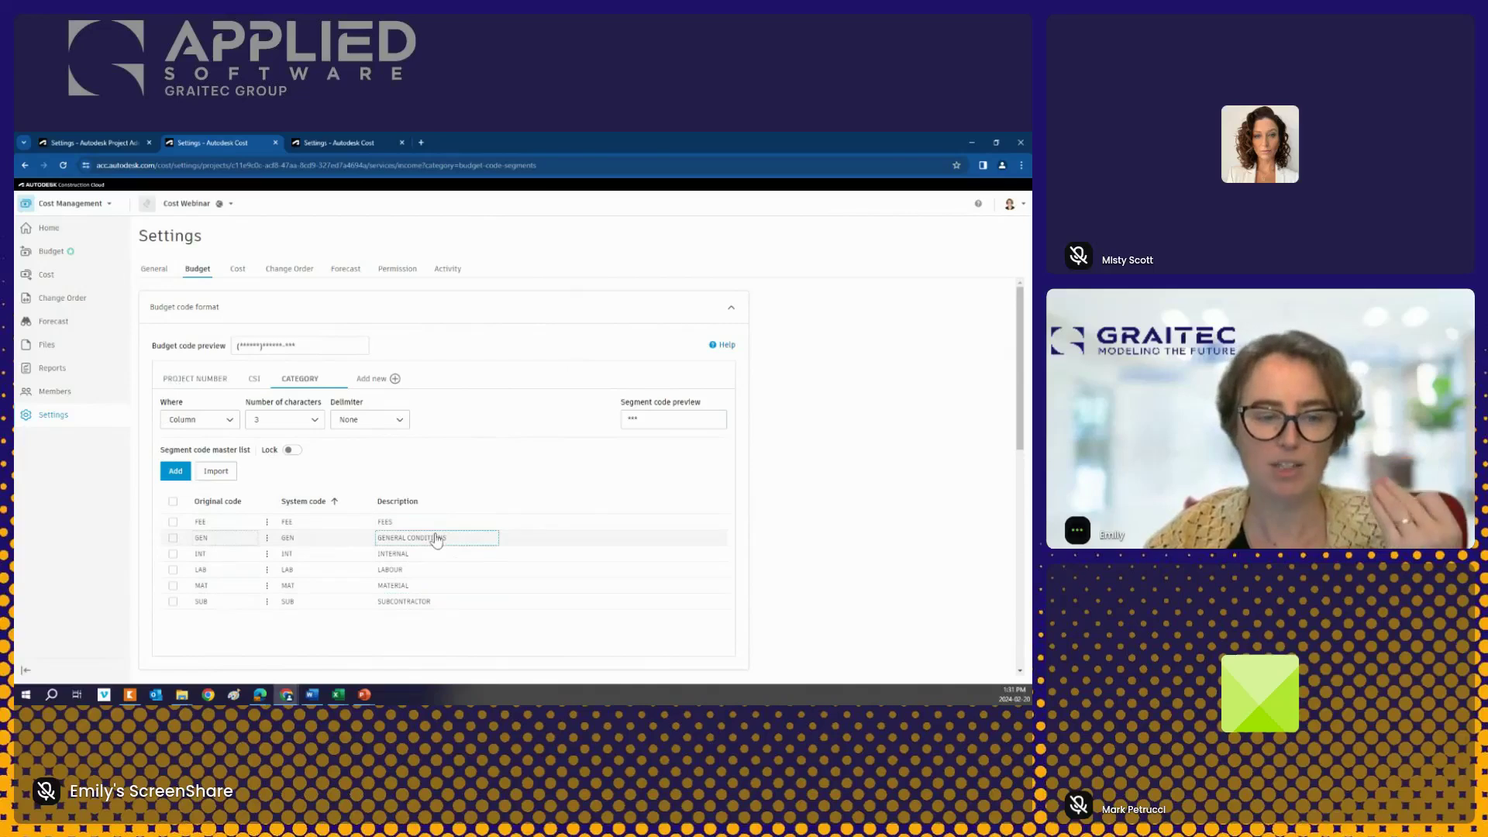
# Step: Add a budget item coded with project number 314159, CSI code 003100 and category GEN in the budget's edit mode
pyautogui.click(49, 258)
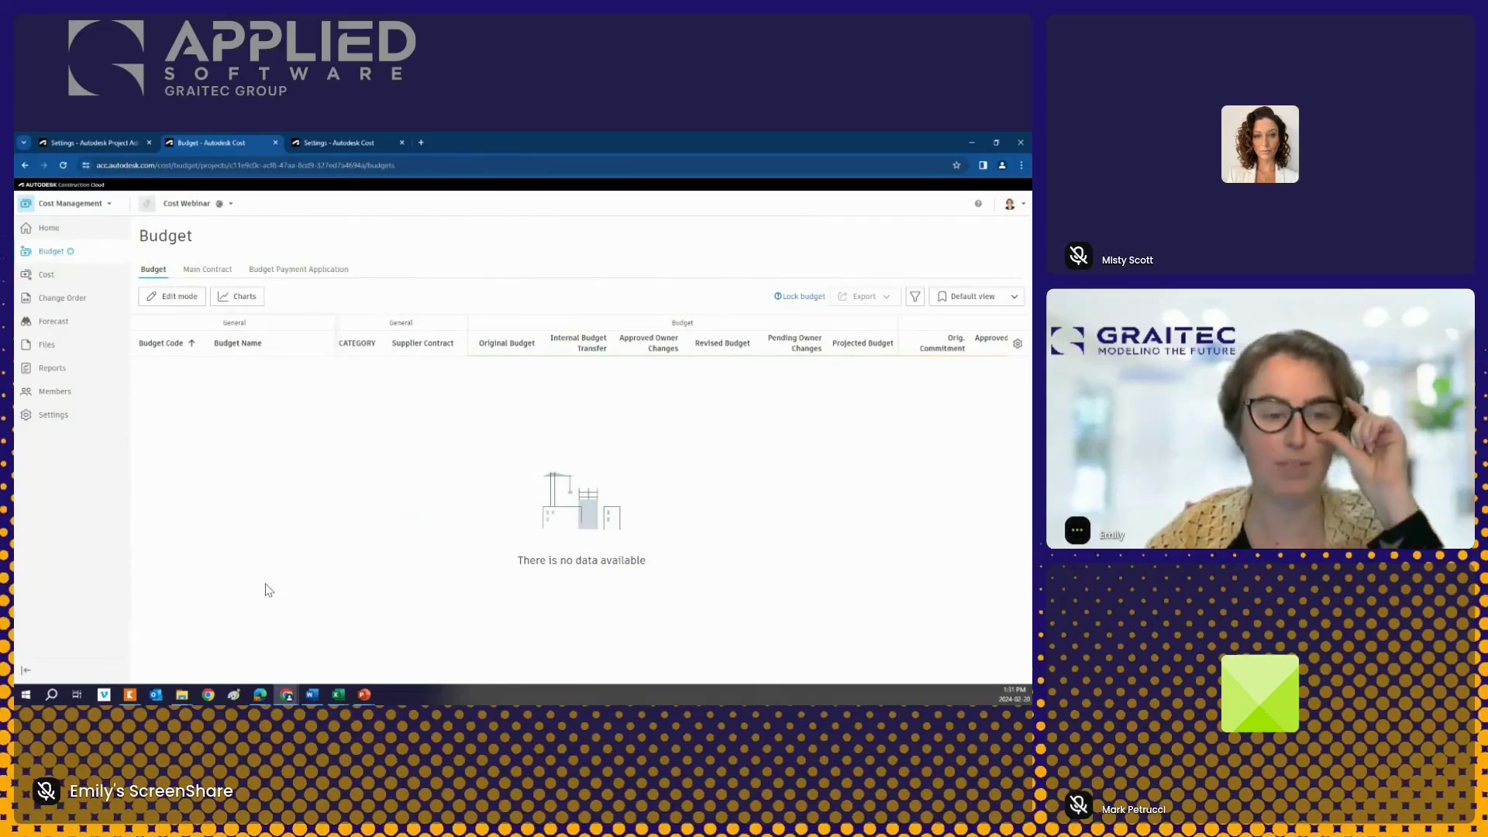
pyautogui.click(176, 296)
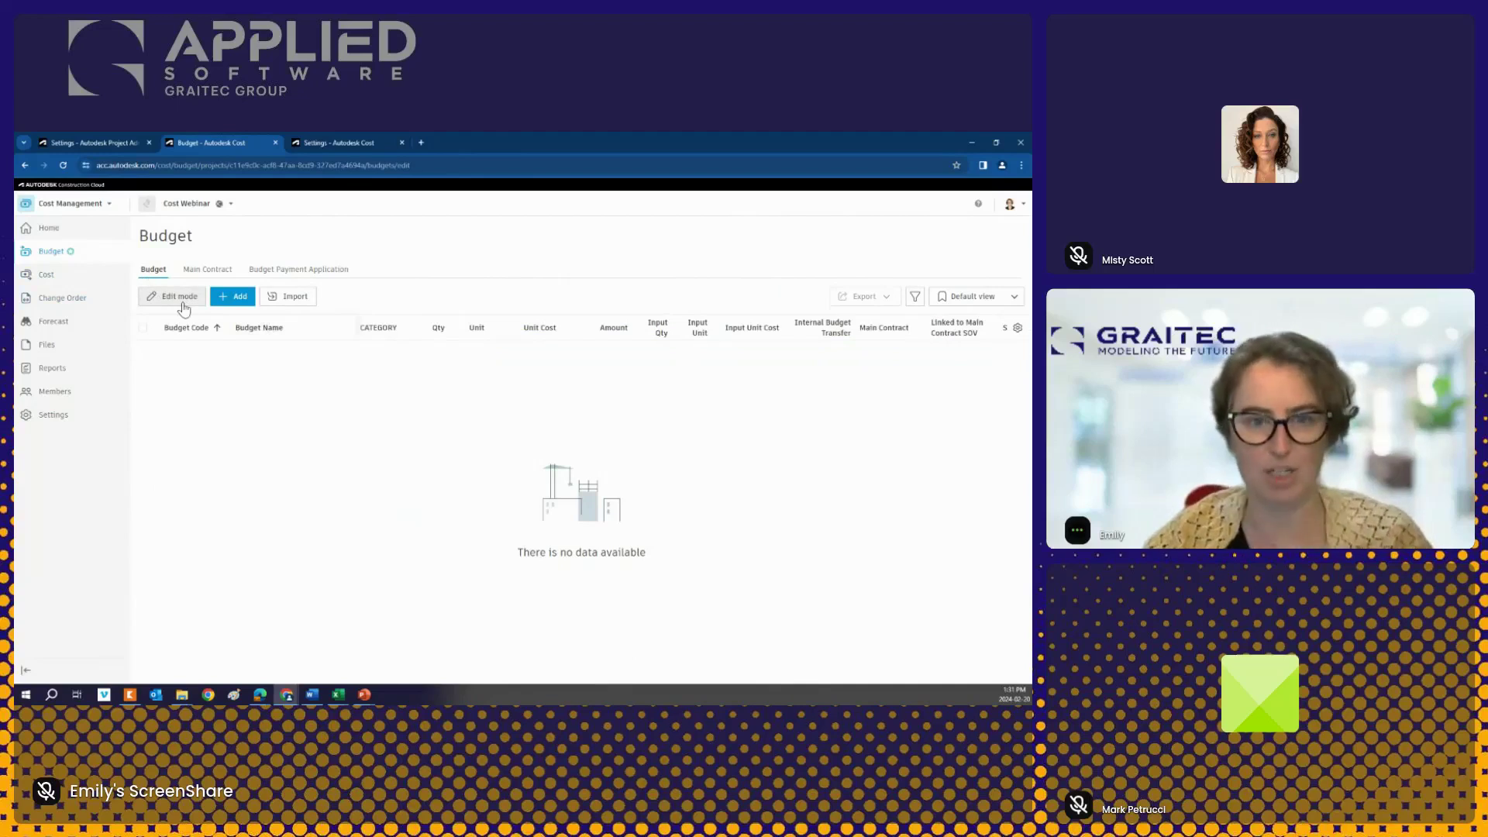
pyautogui.click(235, 300)
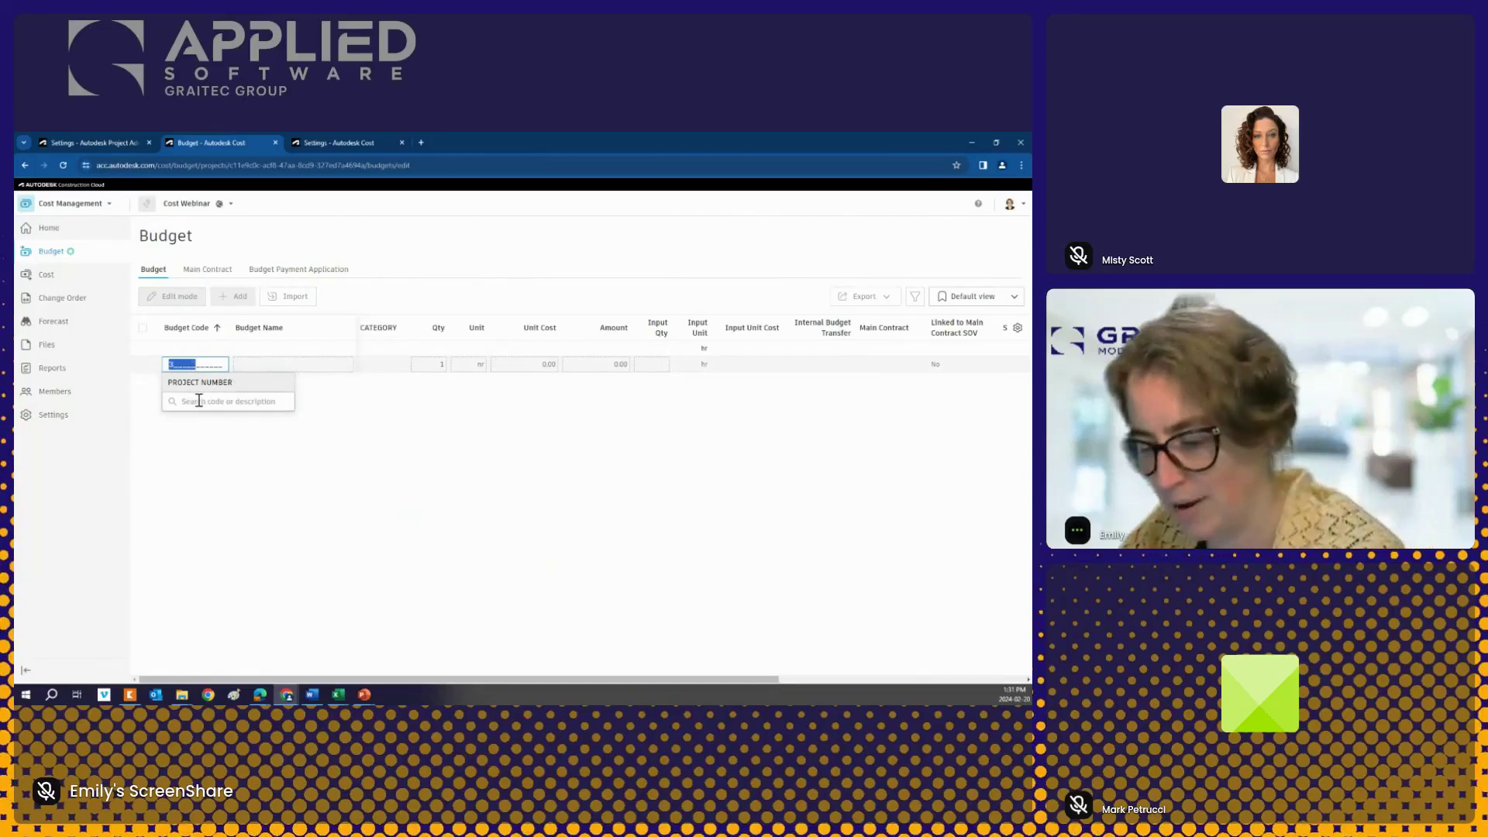
pyautogui.write('334159')
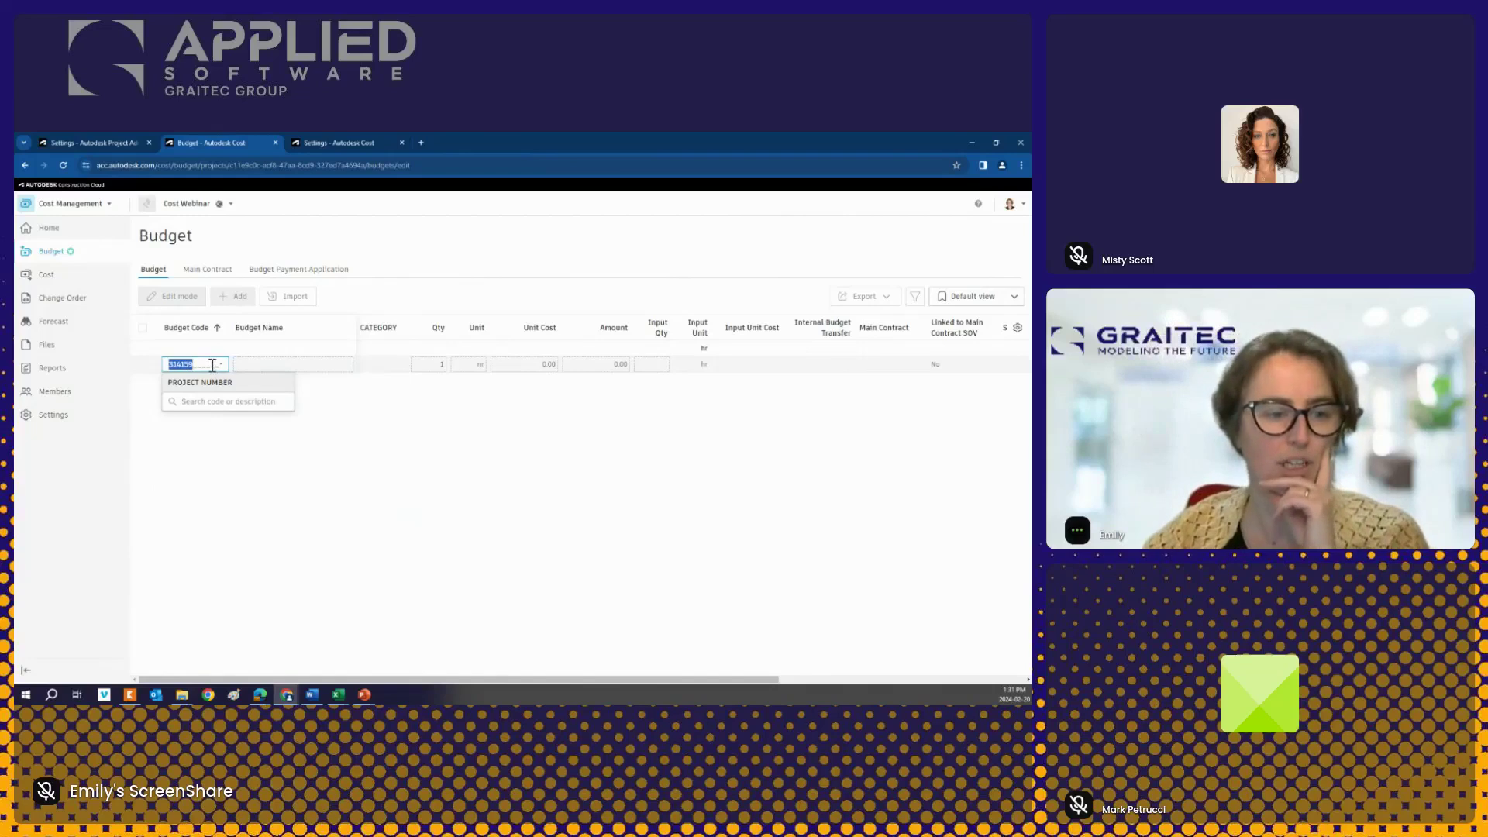
pyautogui.click(212, 365)
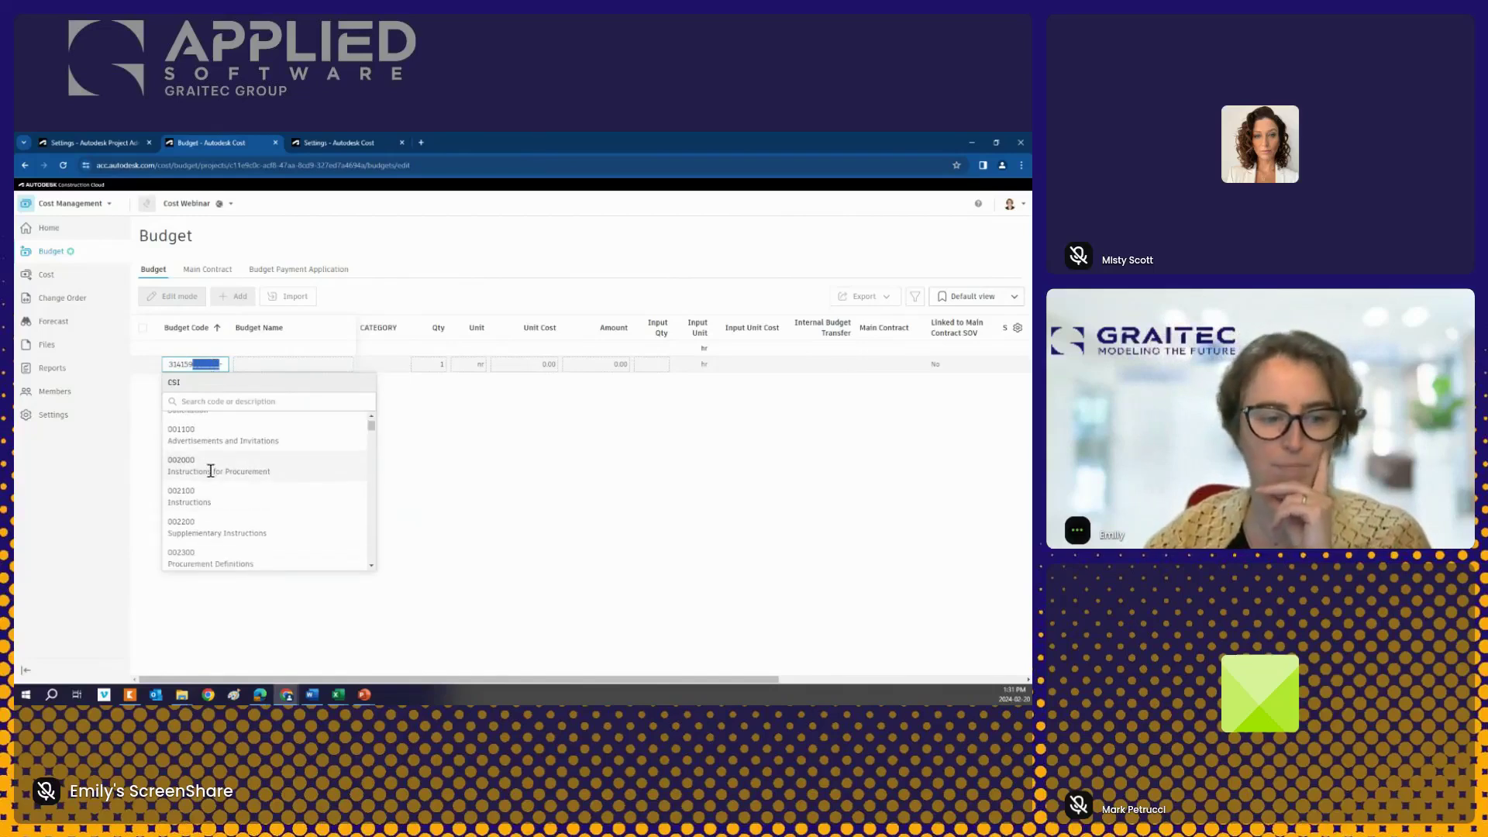
pyautogui.scroll(-4, 226, 504)
pyautogui.click(225, 502)
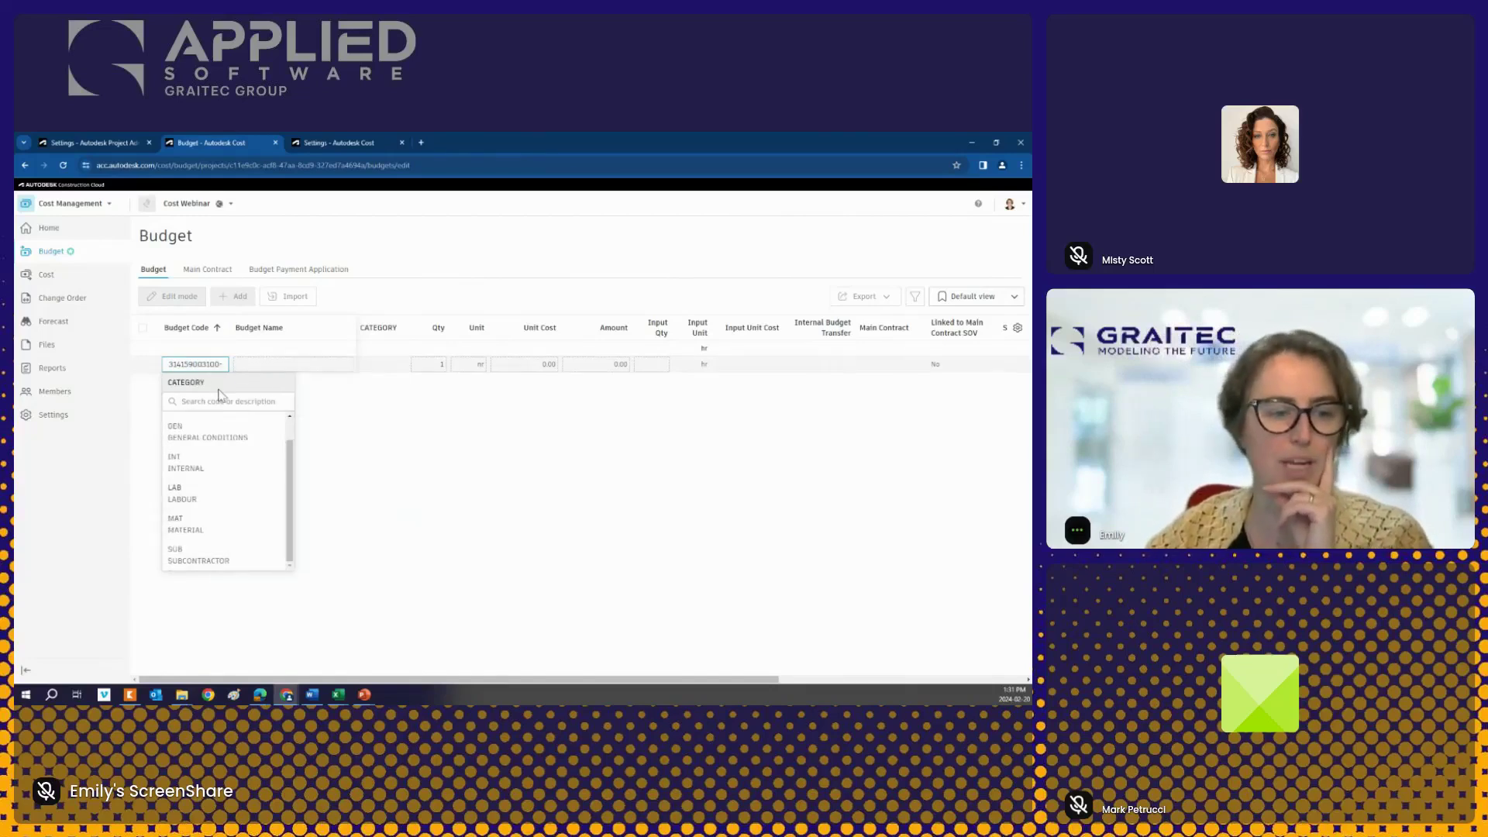
pyautogui.click(208, 432)
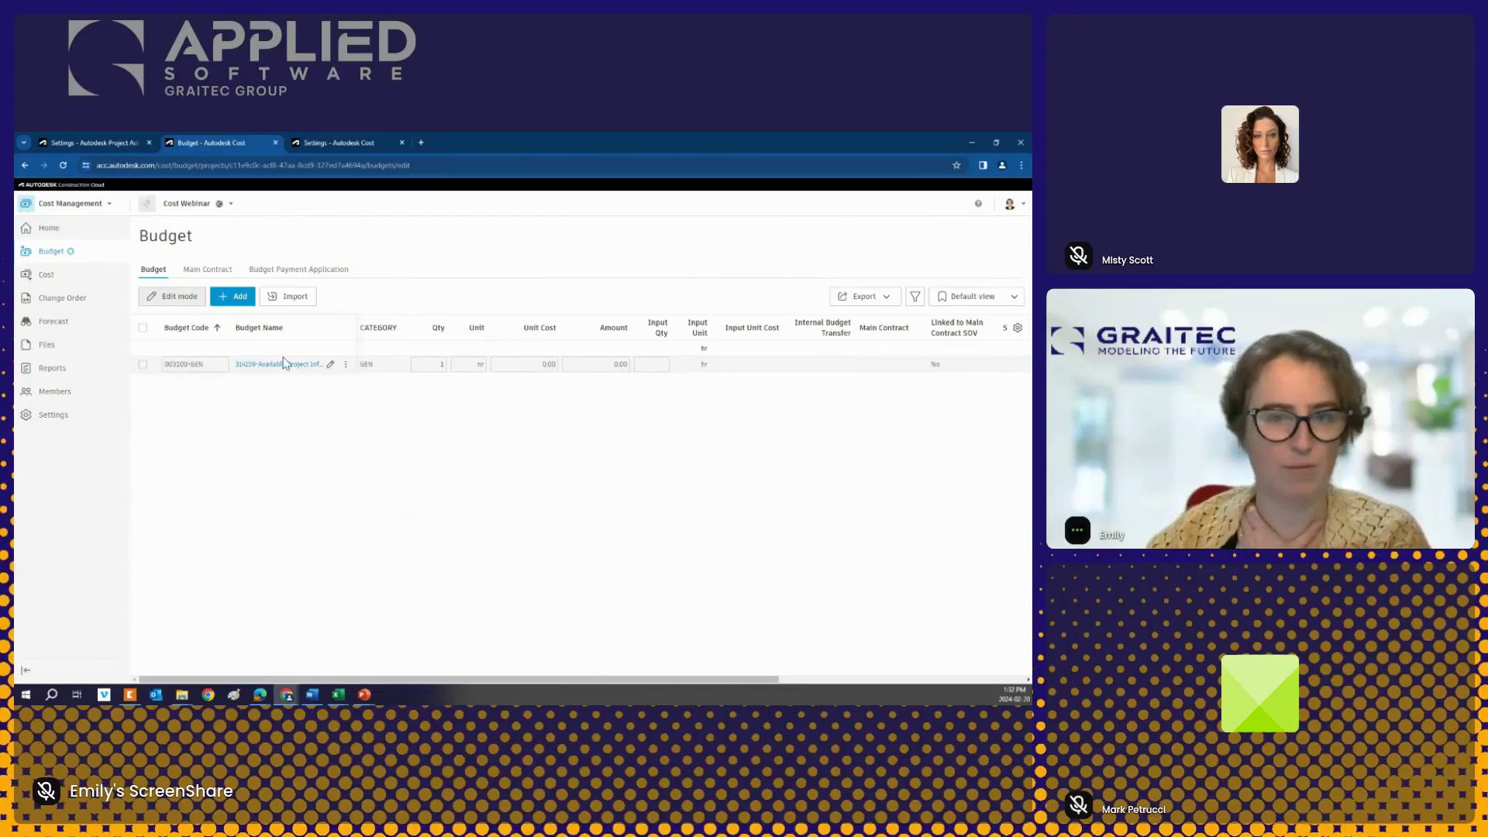
# Step: Delete the newly added GEN budget item from the budget
pyautogui.click(142, 364)
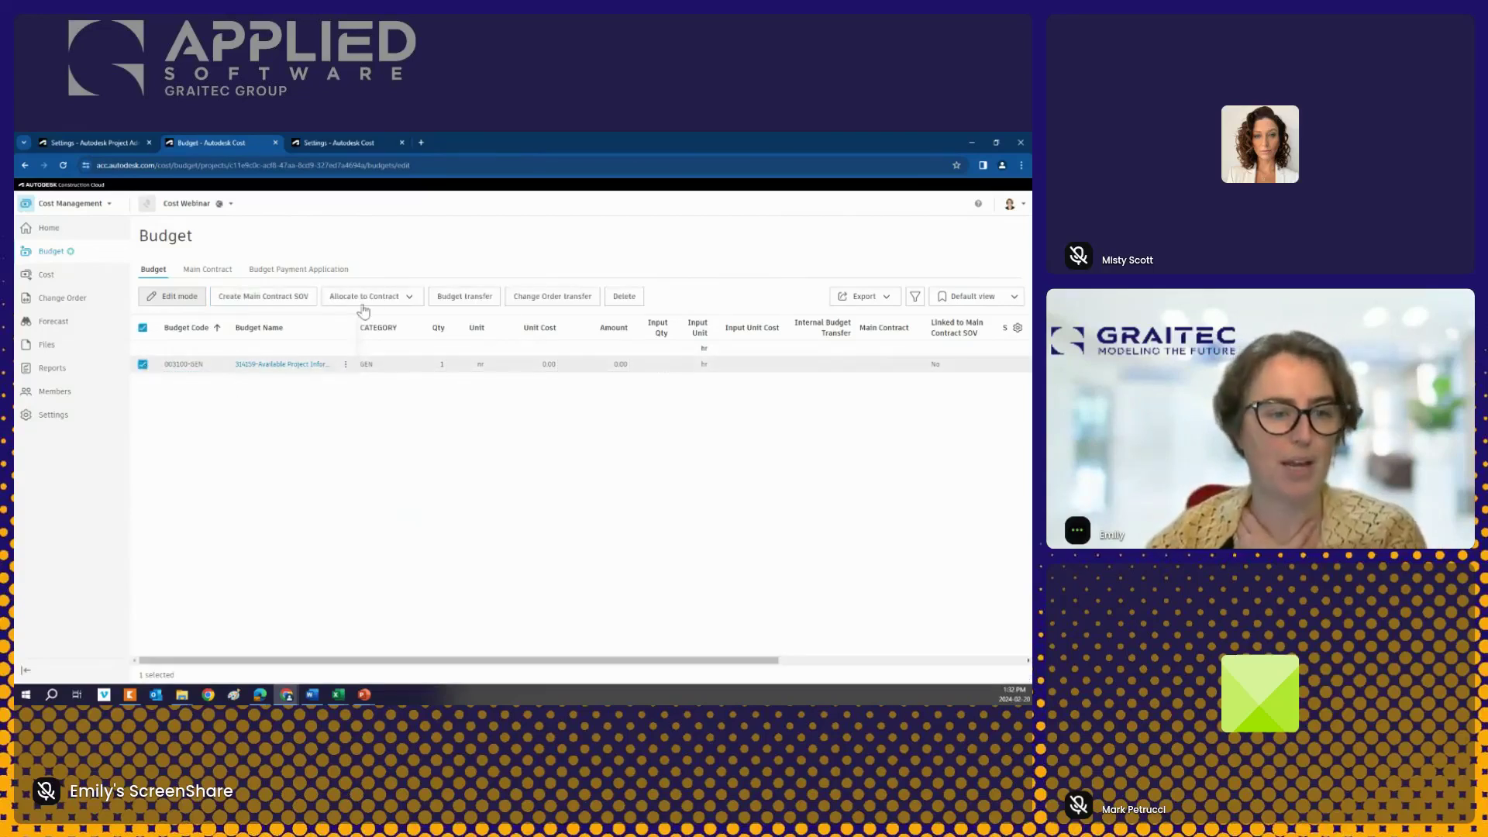
pyautogui.click(623, 297)
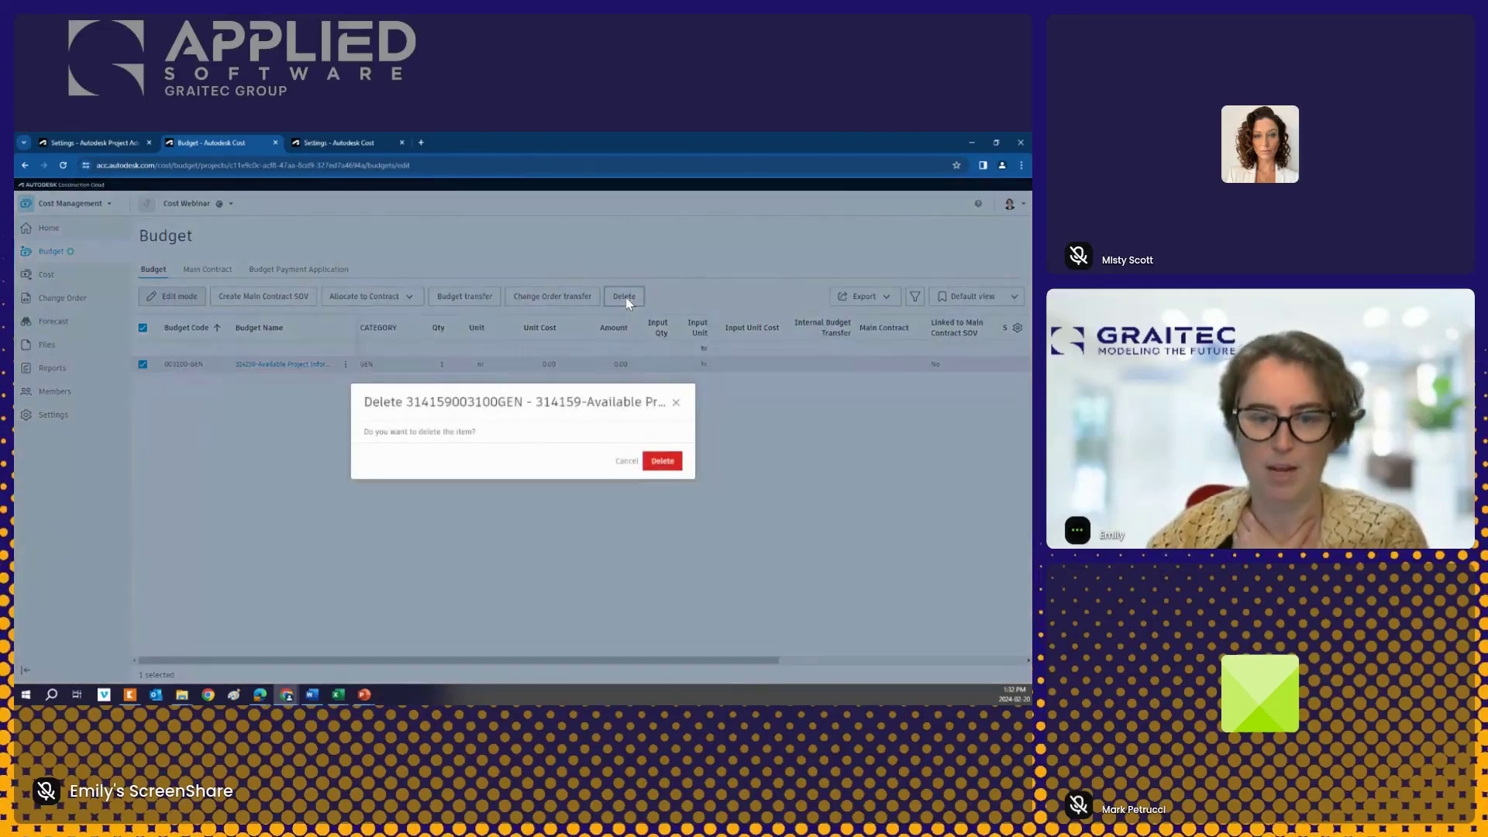
pyautogui.press('Return')
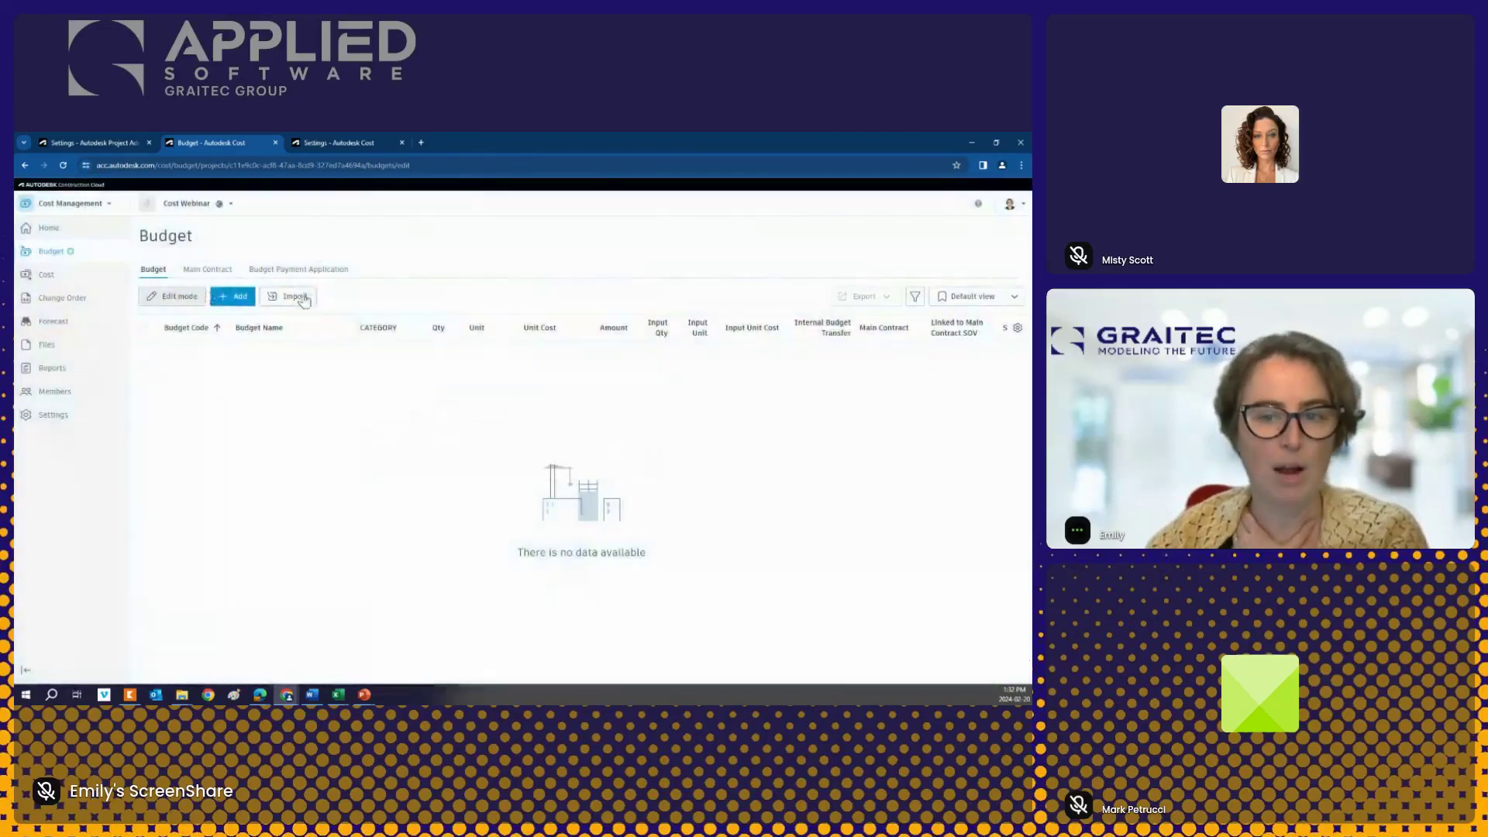
# Step: Try to import the budget from Medium Budget metric.xlsx, switch to Excel for the workbook, retry the import and cancel it
pyautogui.click(295, 297)
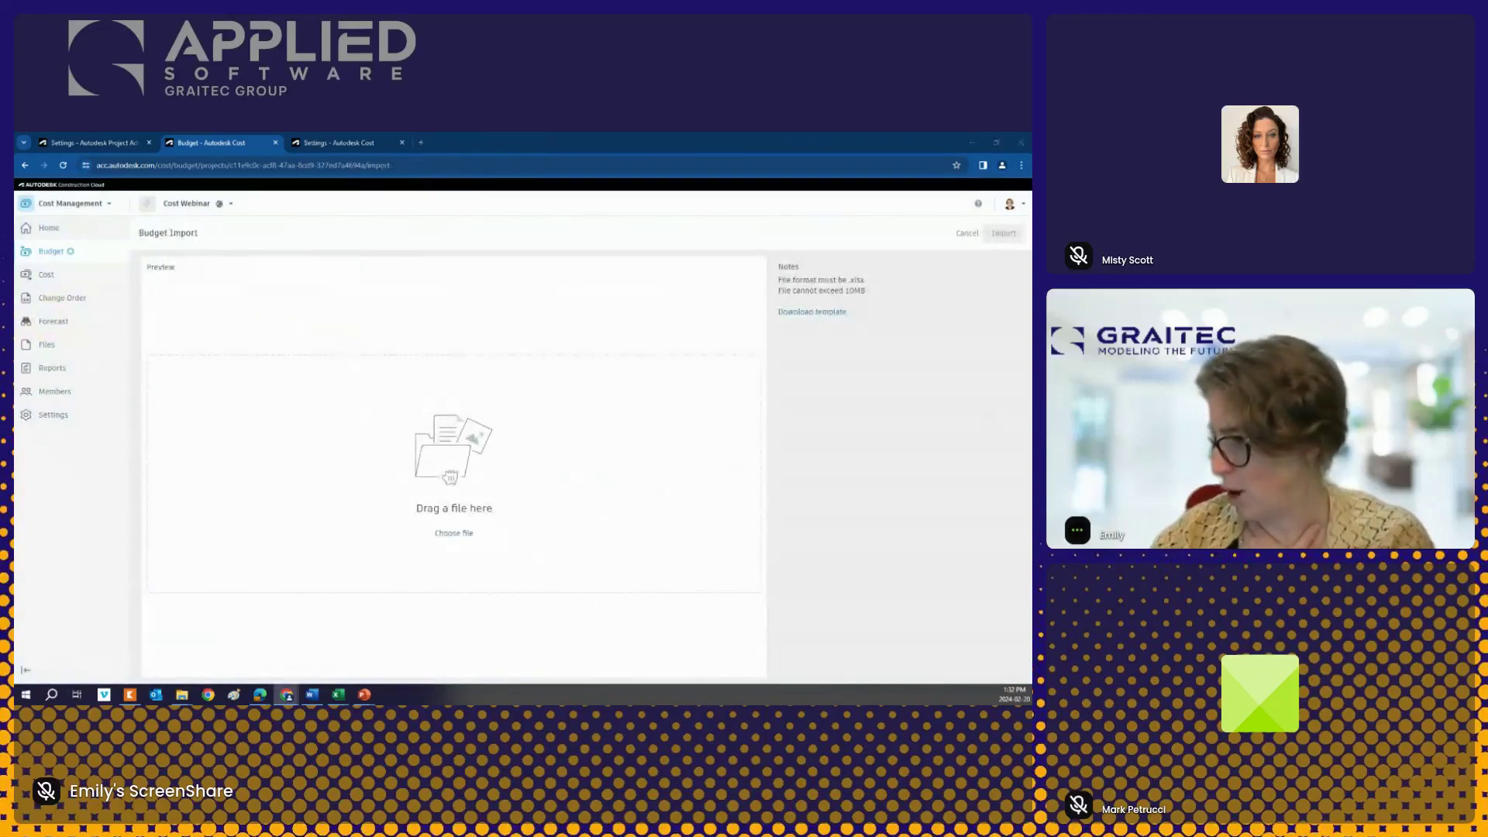
pyautogui.hotkey('alt', 'Tab')
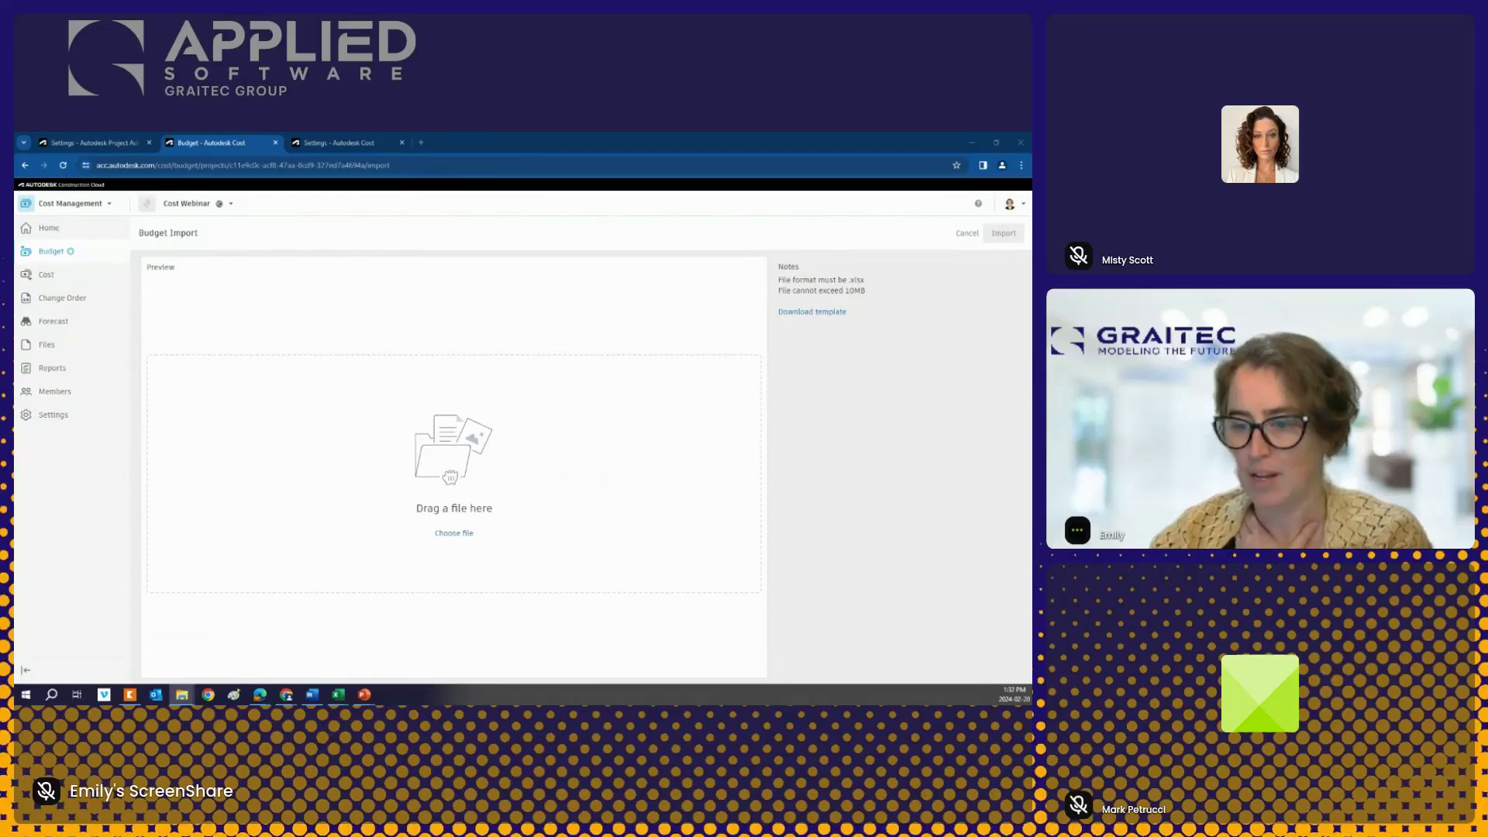
pyautogui.moveTo(819, 326); pyautogui.dragTo(464, 475)
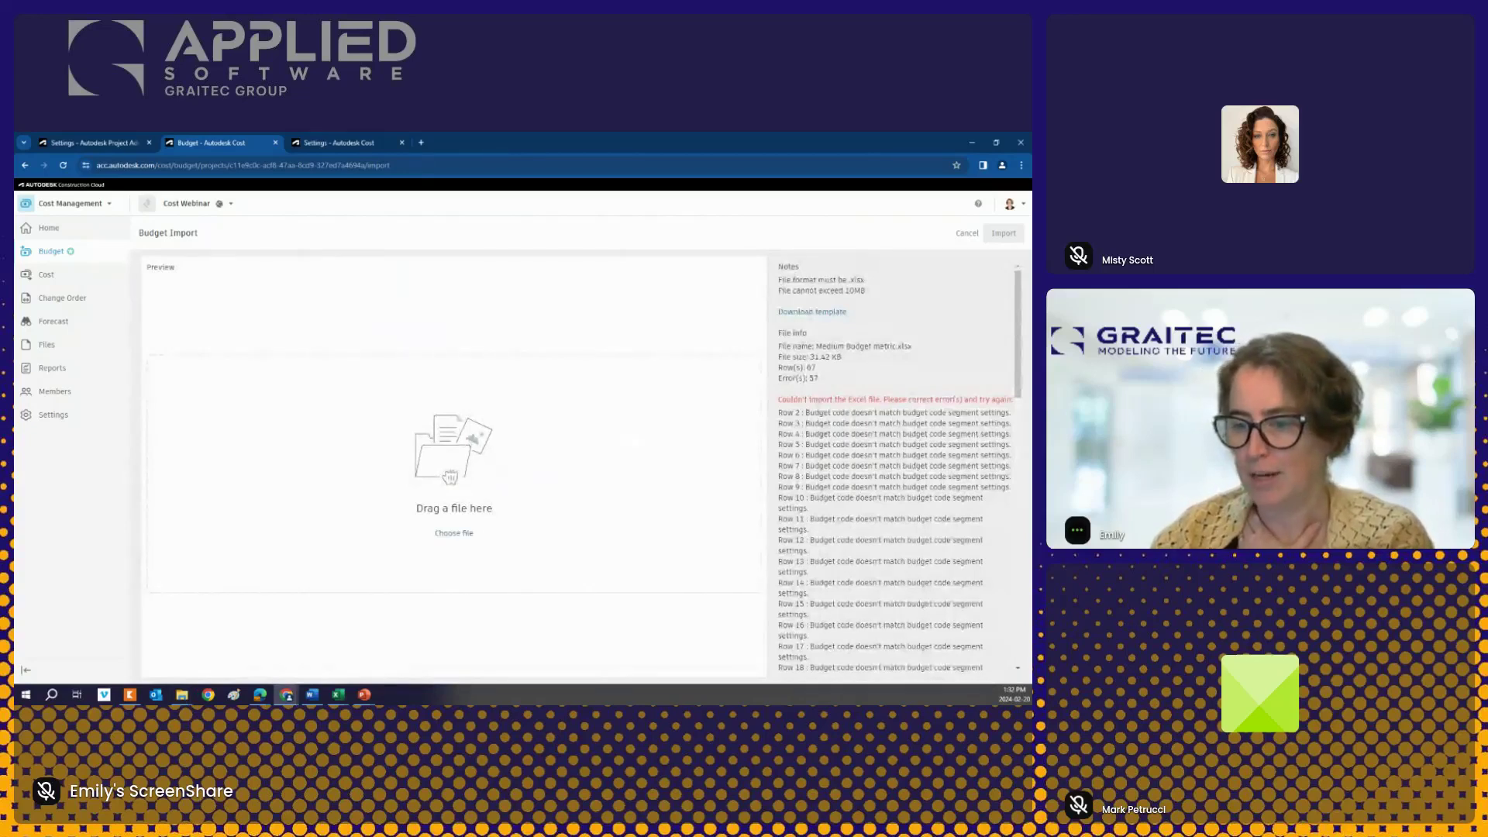
pyautogui.click(338, 694)
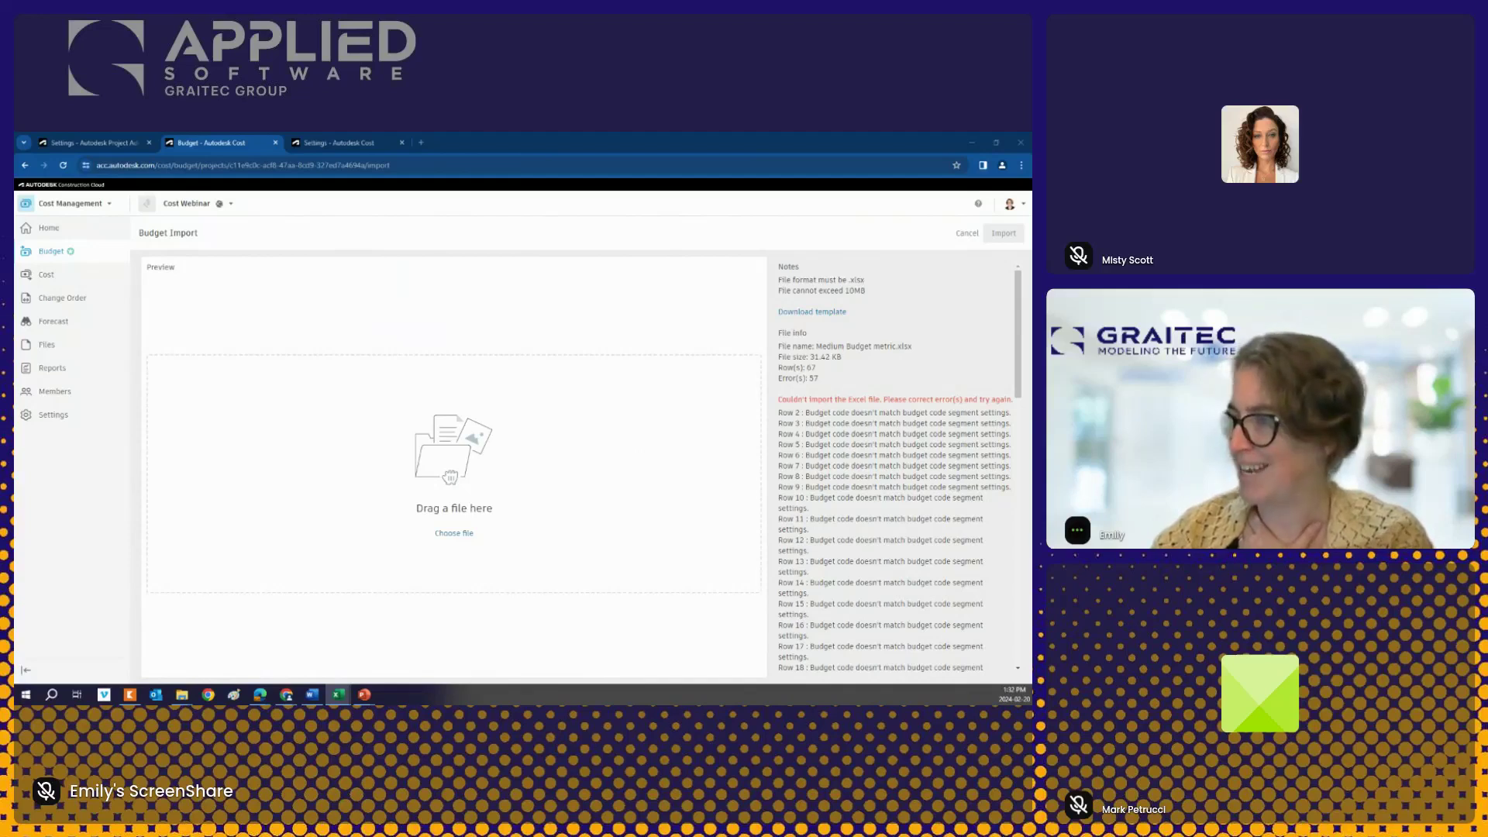
pyautogui.moveTo(1031, 457); pyautogui.dragTo(365, 472)
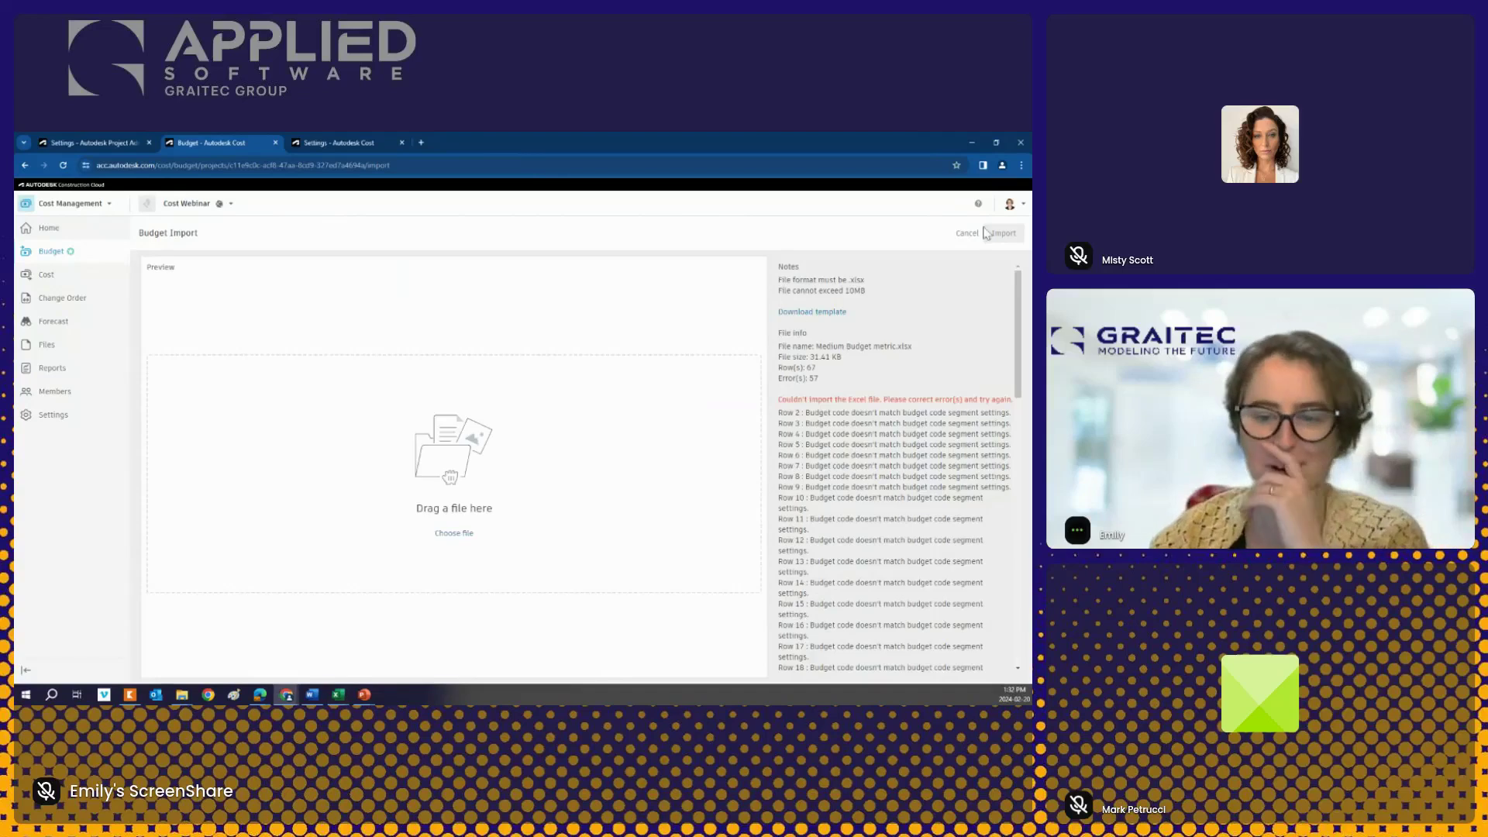
pyautogui.click(967, 234)
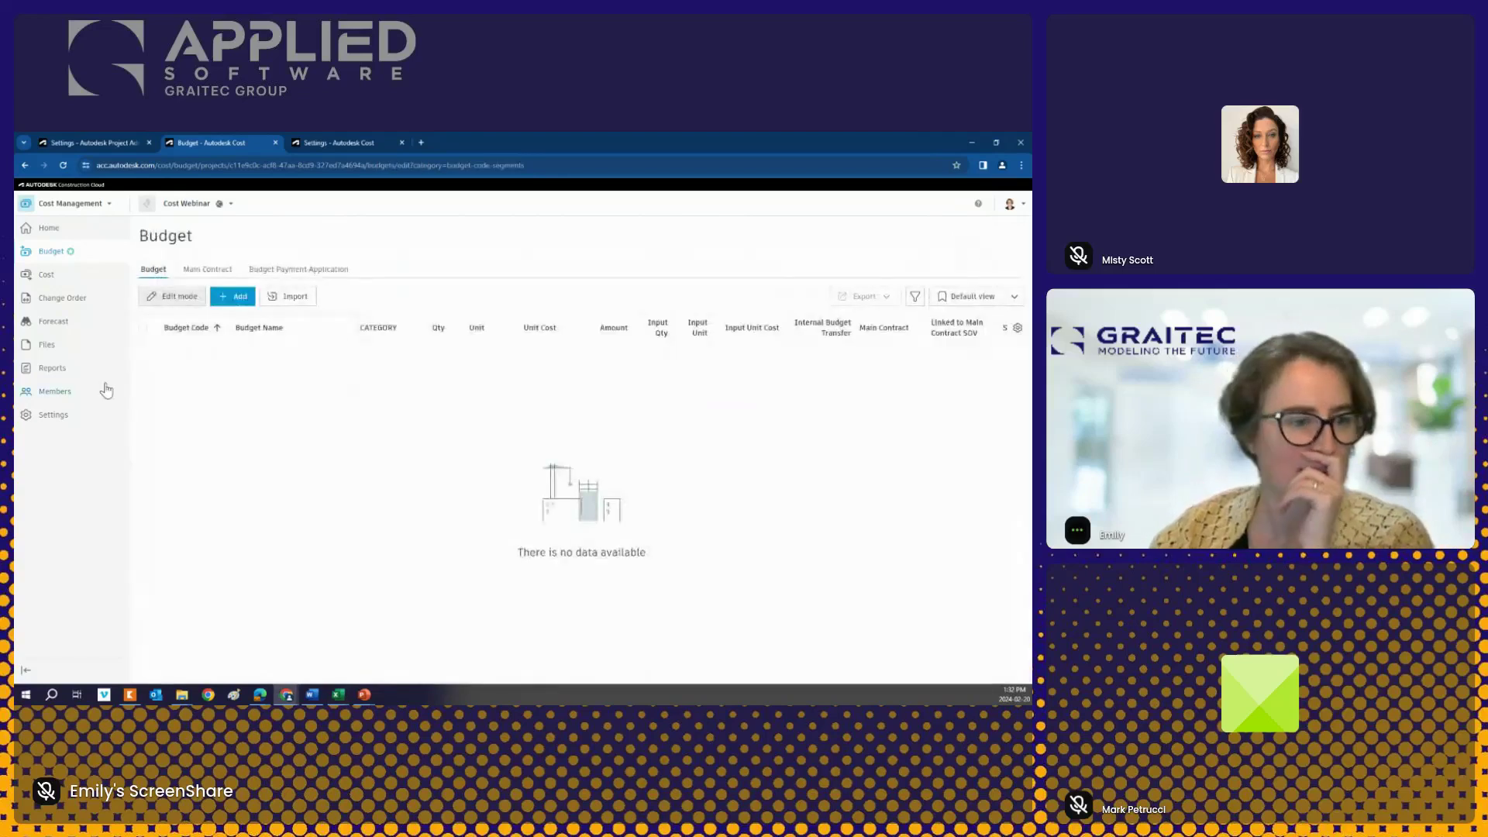
# Step: Set the Project Number segment's delimiter to Hyphen in the budget code format settings
pyautogui.click(45, 416)
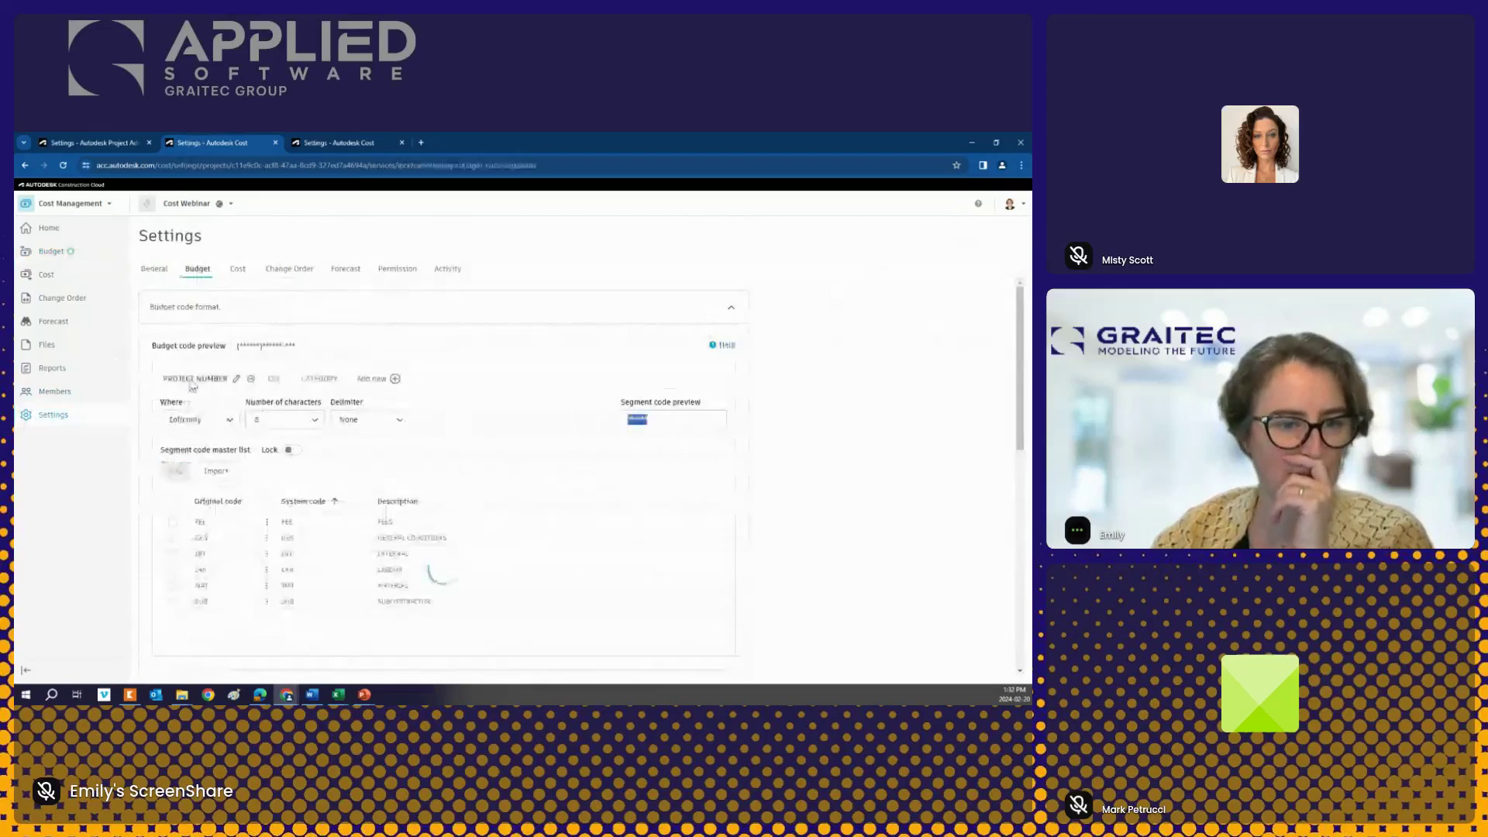
pyautogui.click(368, 428)
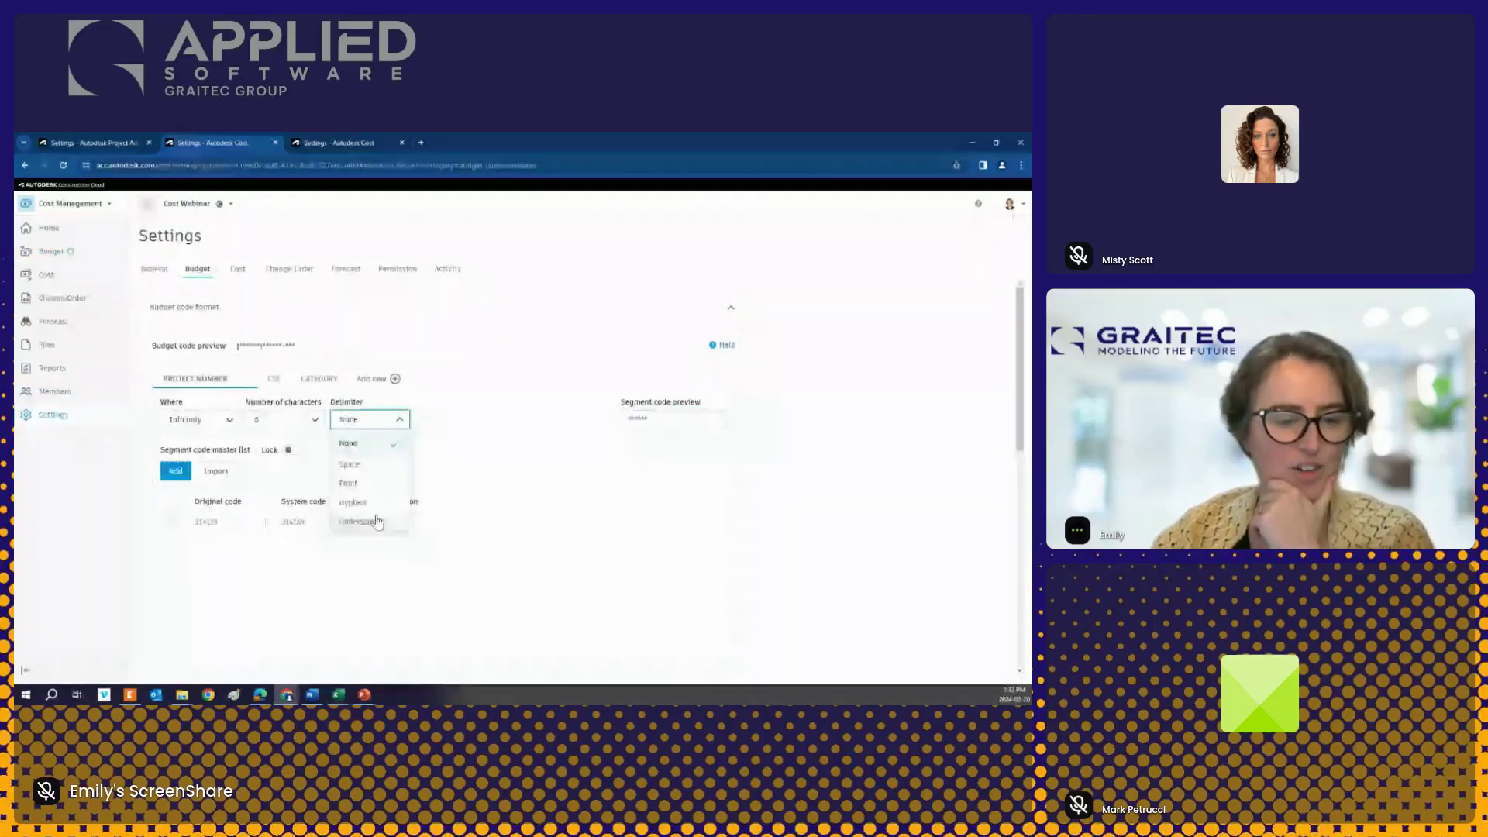
pyautogui.click(370, 502)
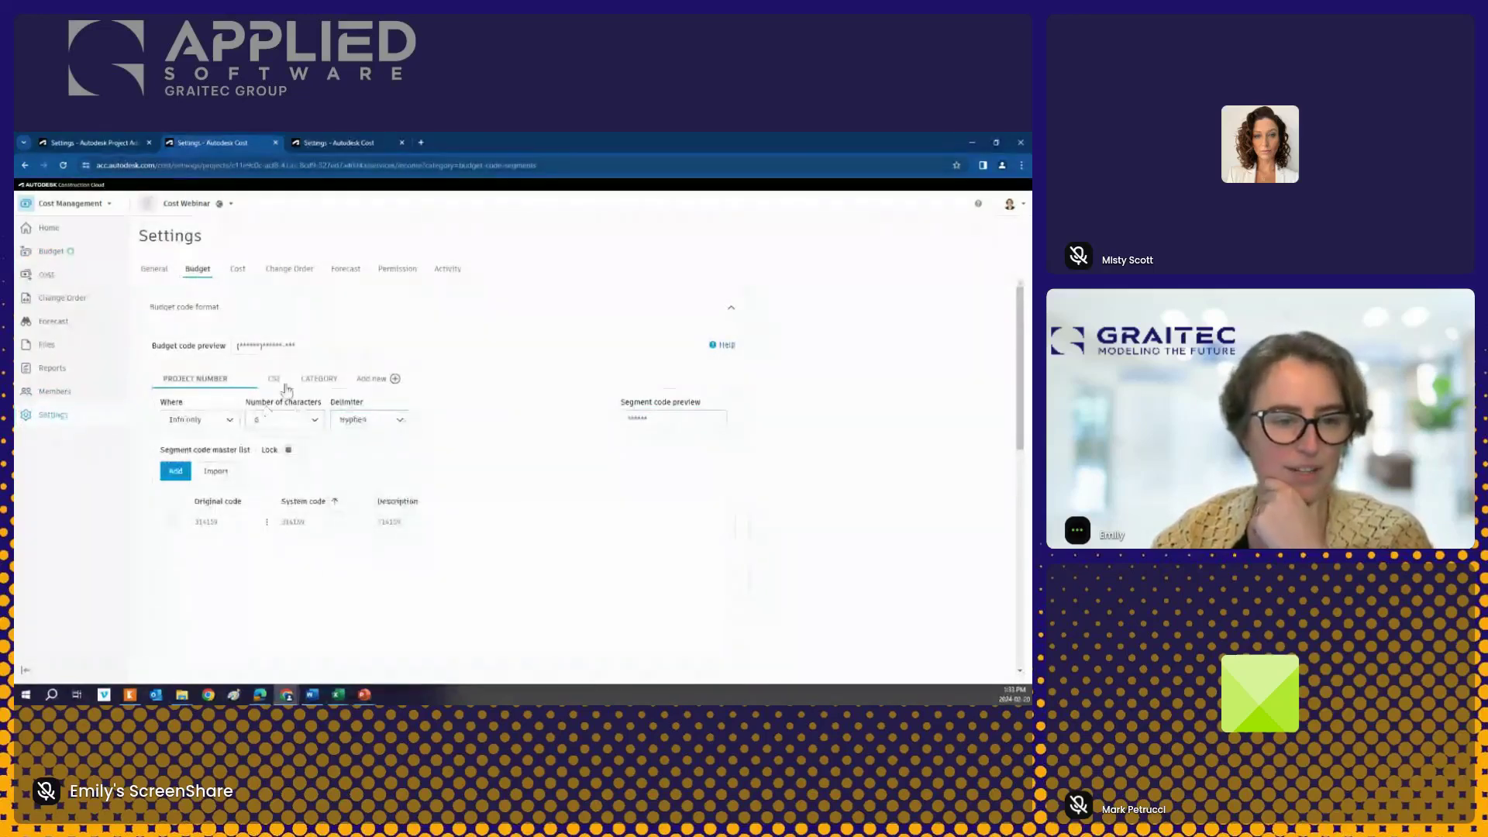
# Step: Check the delimiter settings of the CSI, Category and Project Number segments in the budget code format
pyautogui.click(275, 380)
pyautogui.click(373, 420)
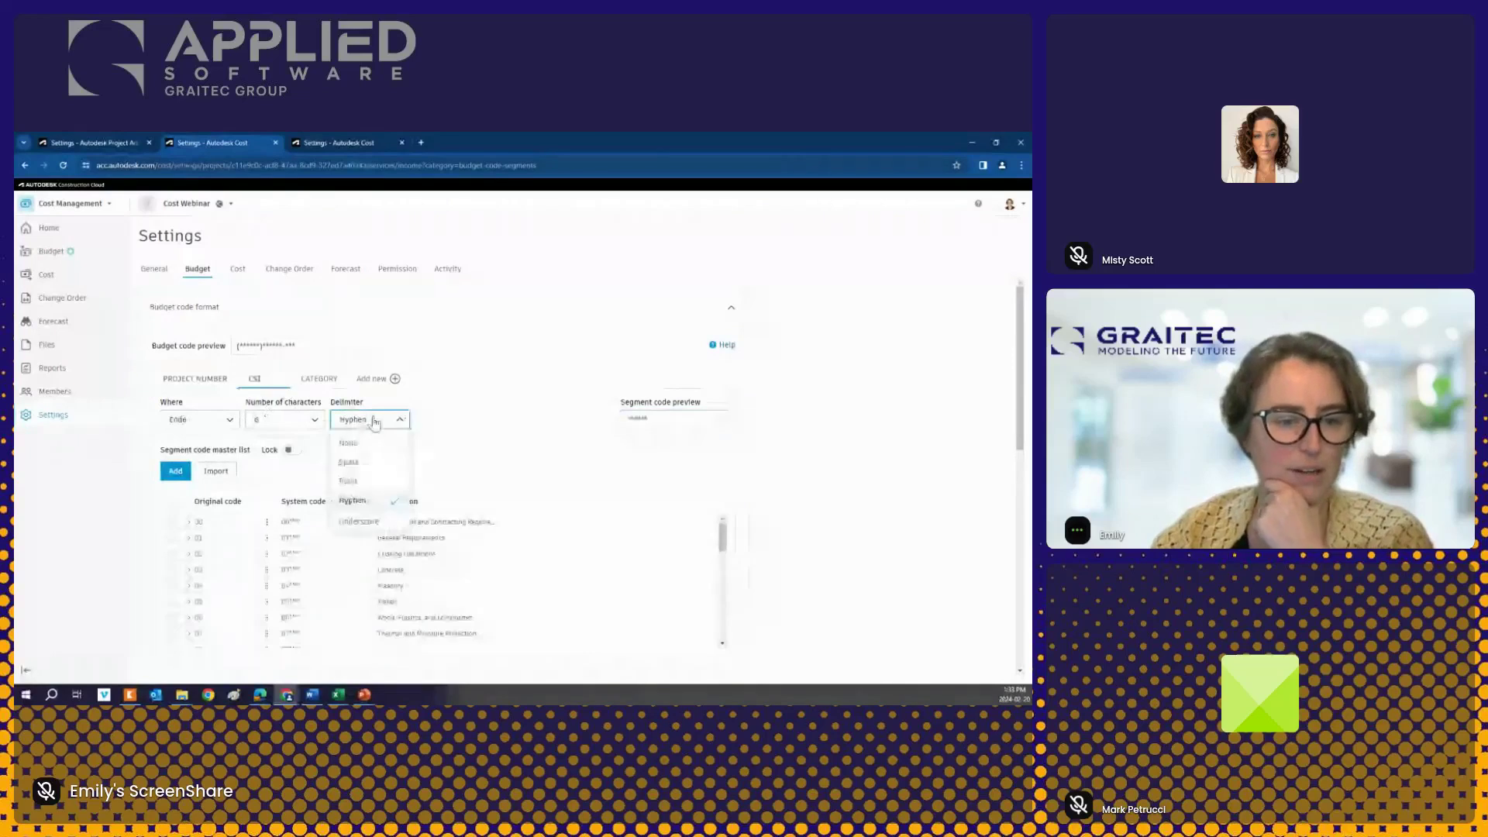
pyautogui.click(313, 379)
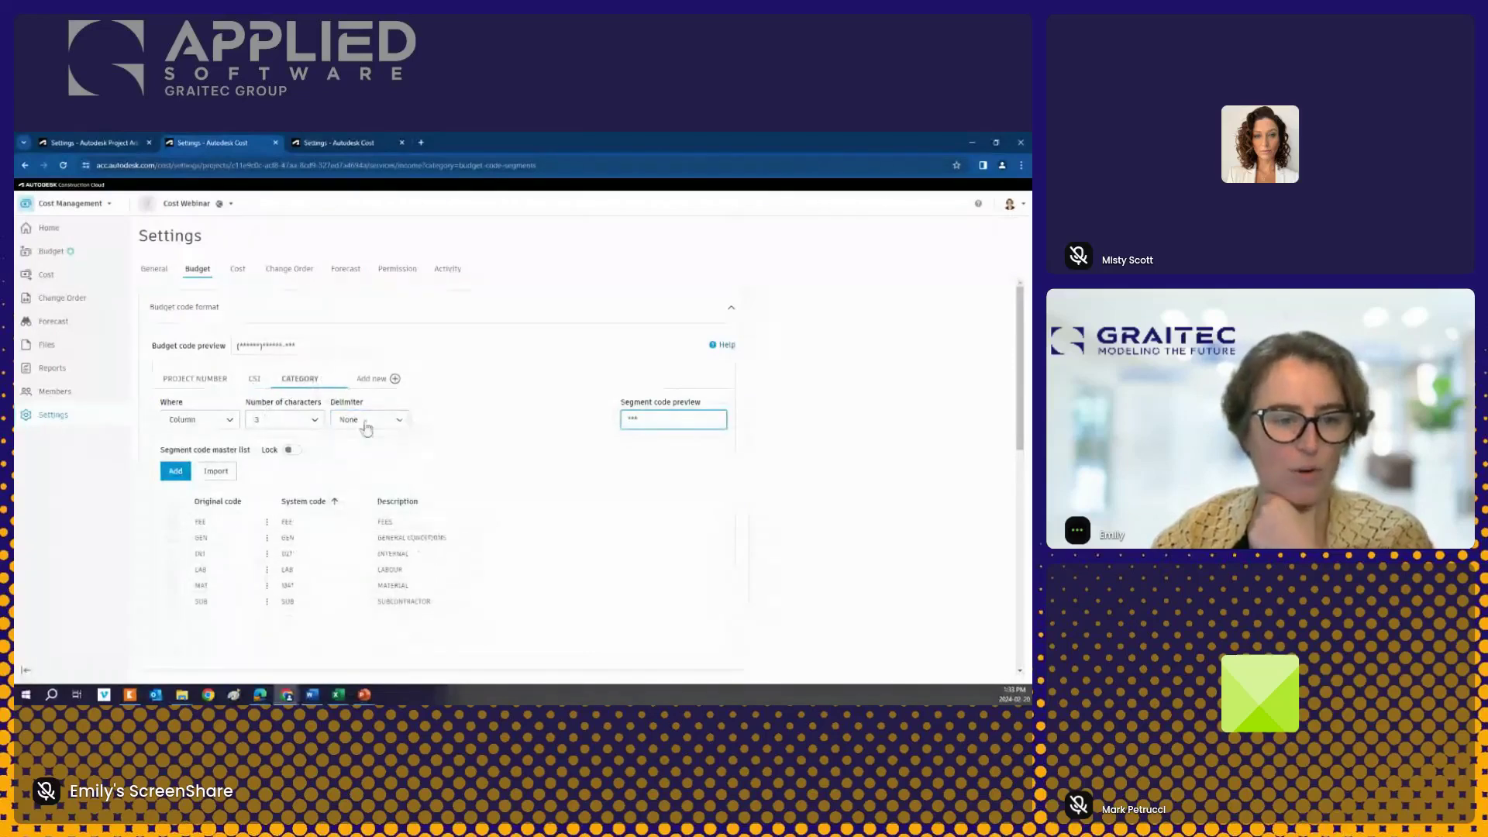
pyautogui.click(219, 381)
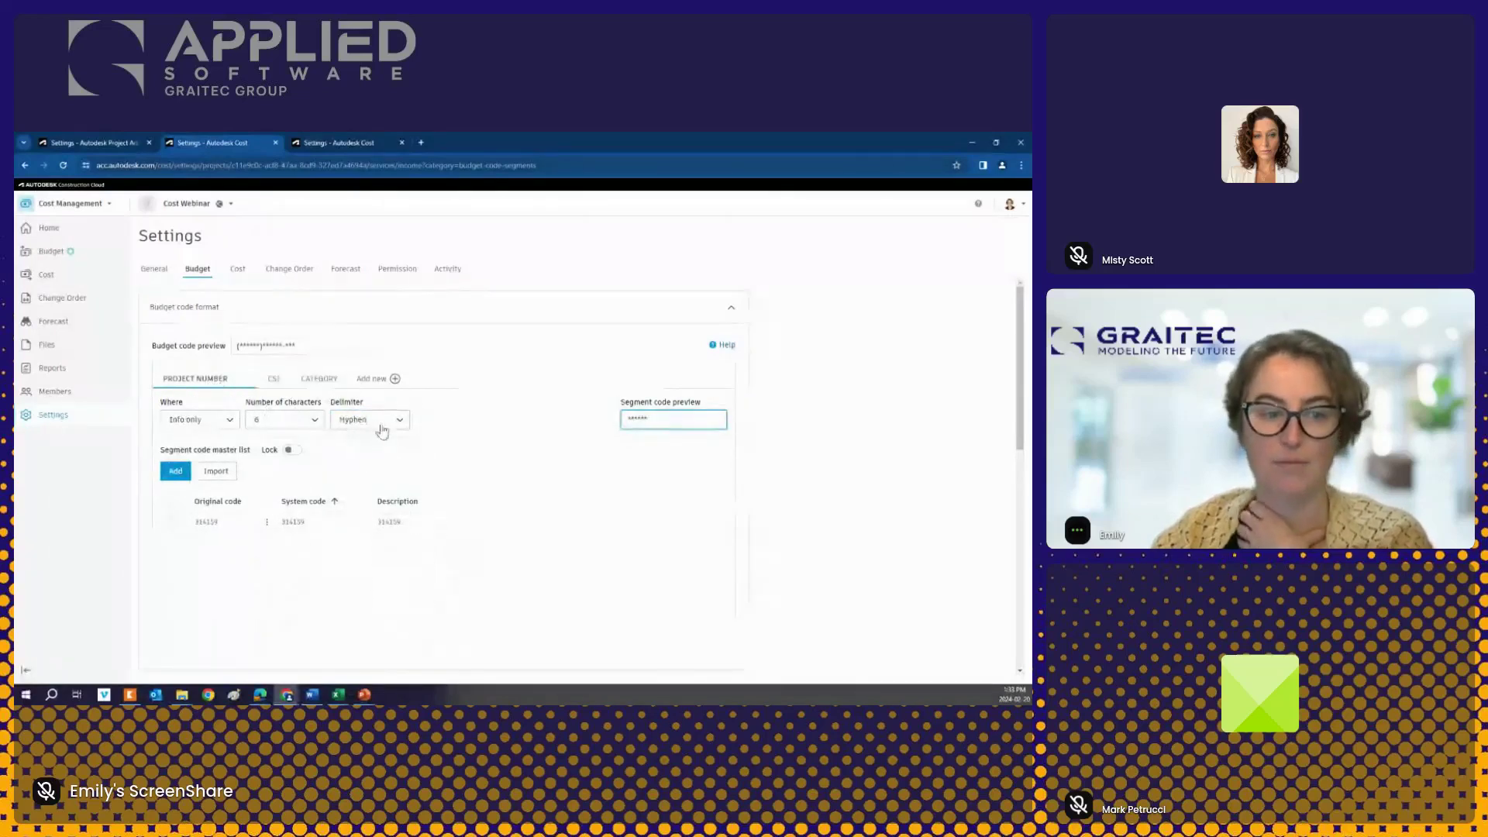
# Step: Import the project budget from Medium Budget metric.xlsx in the budget's edit mode and finish the import
pyautogui.click(48, 251)
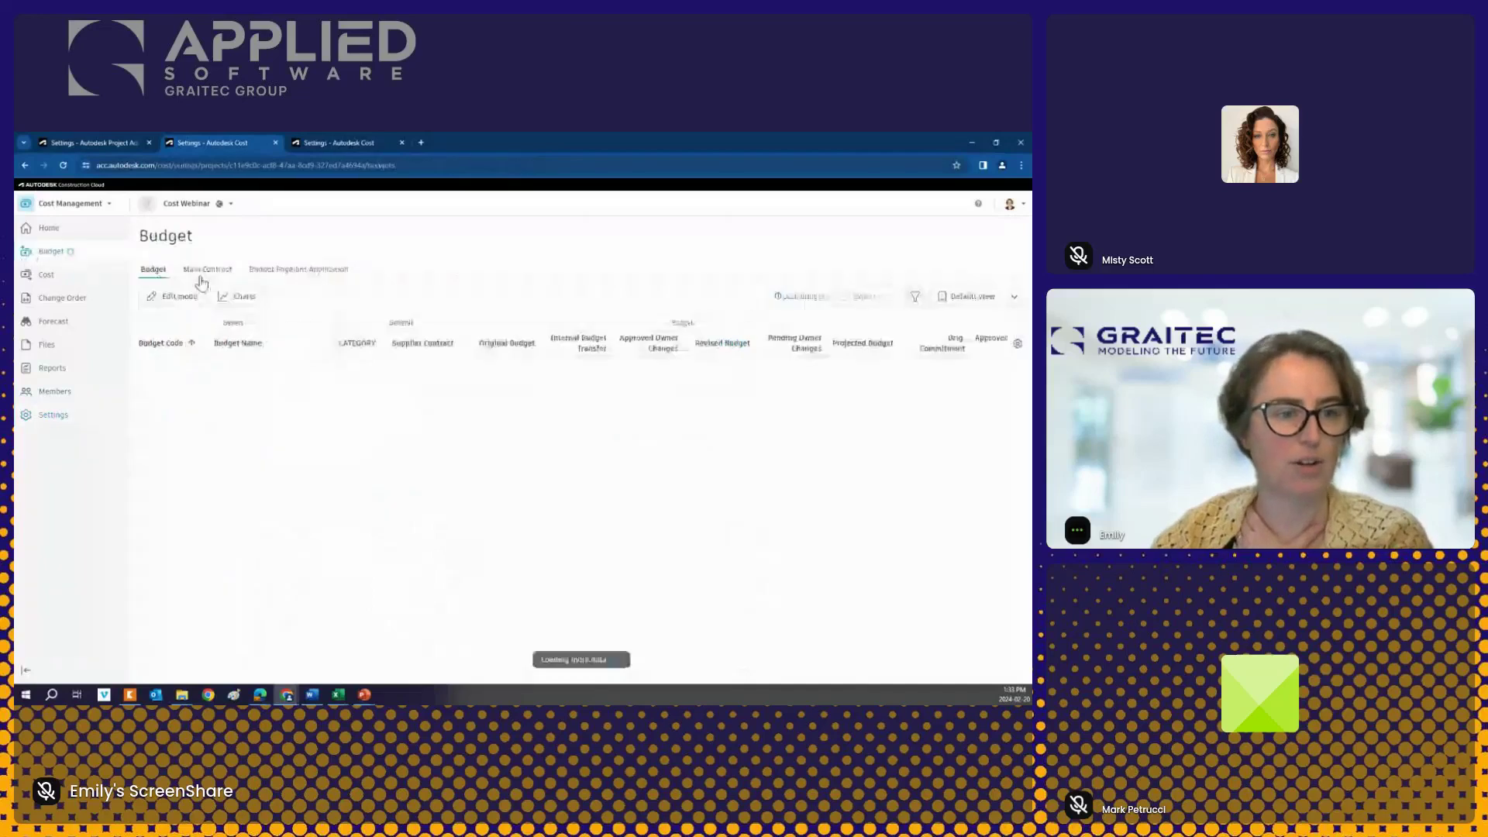
pyautogui.click(177, 299)
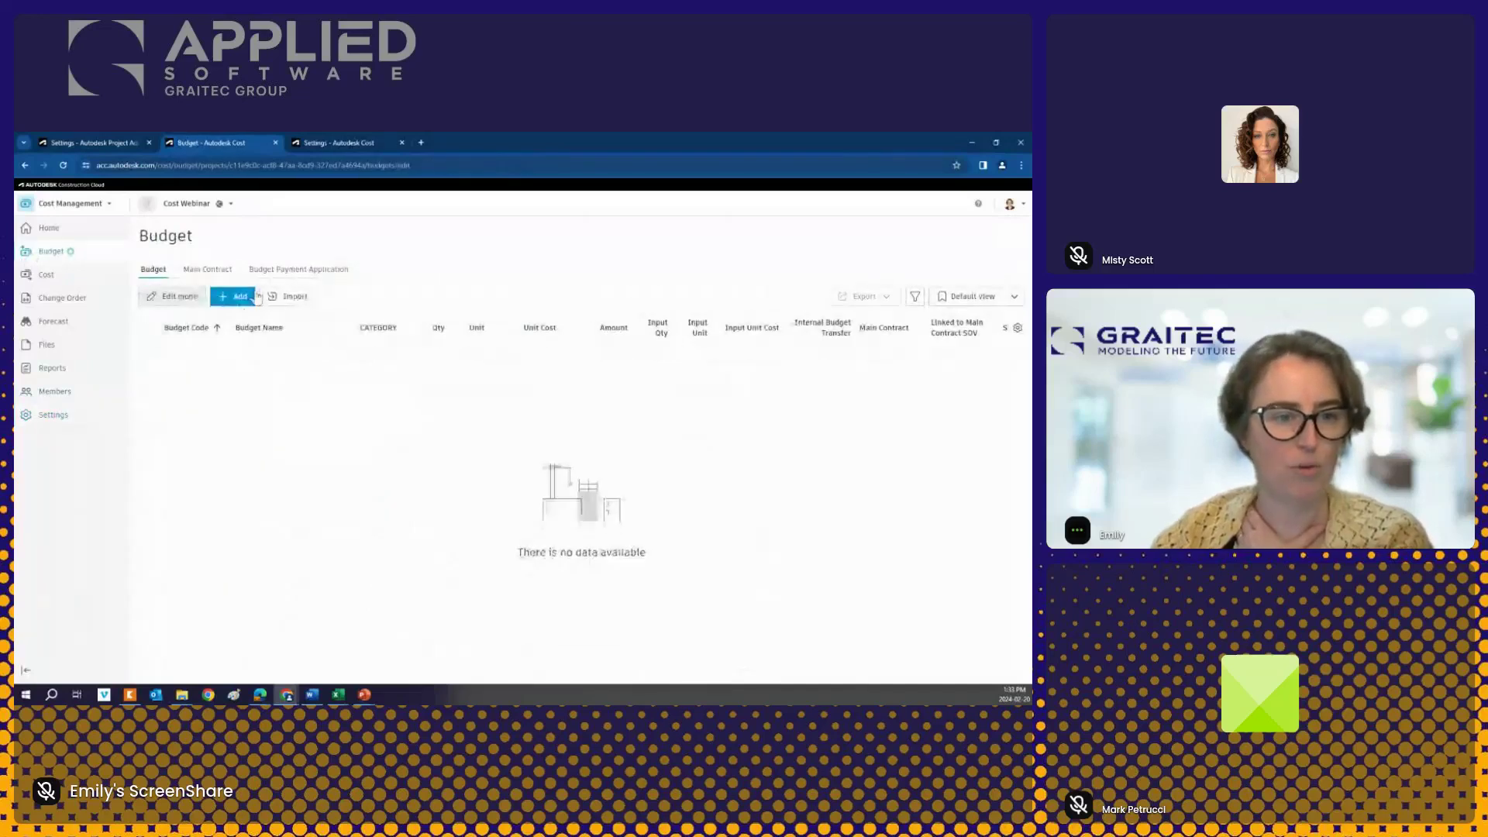
pyautogui.click(284, 298)
pyautogui.moveTo(769, 332); pyautogui.dragTo(552, 469)
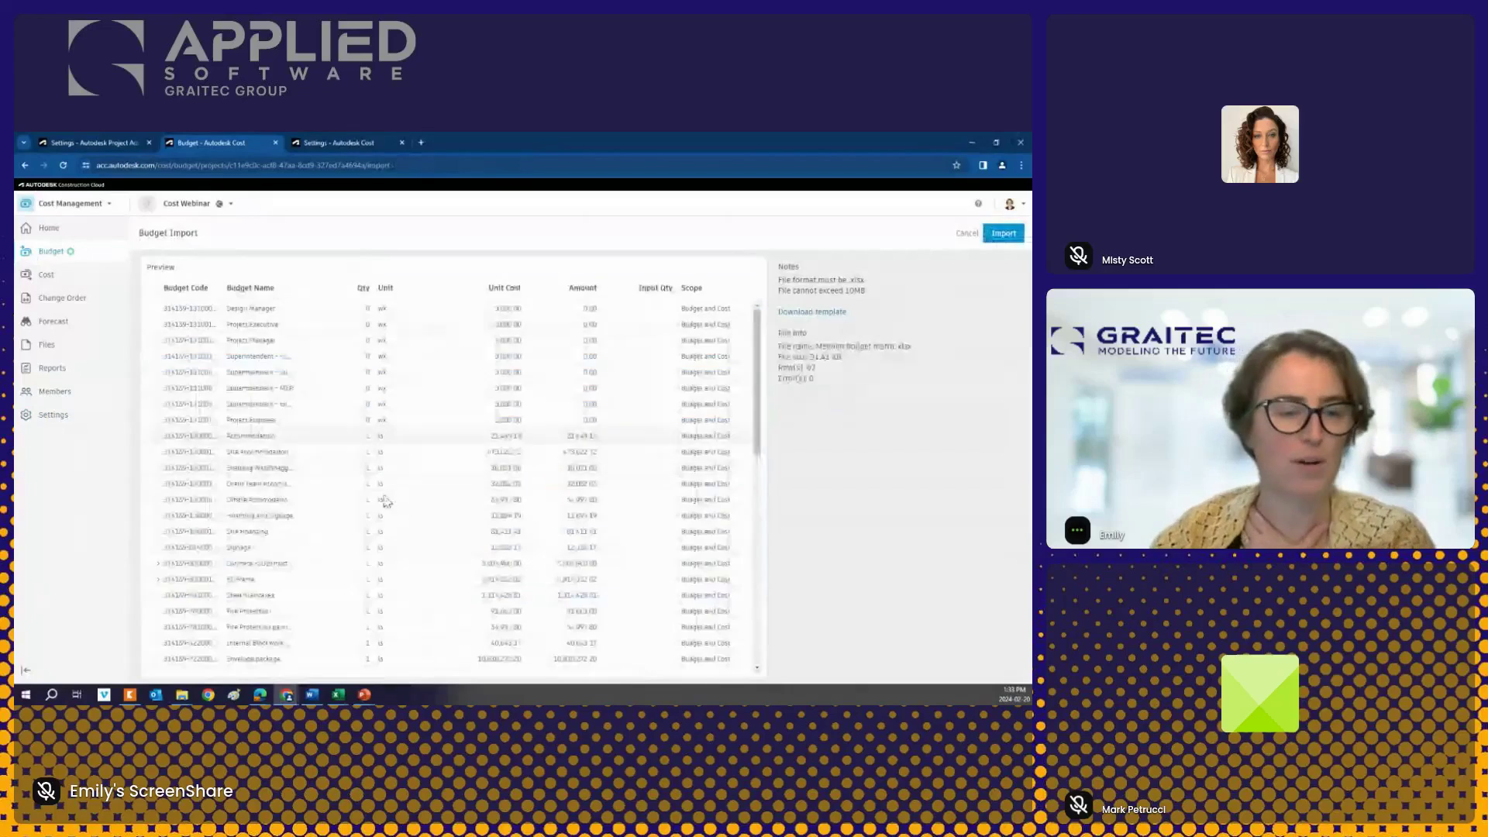
pyautogui.click(1007, 234)
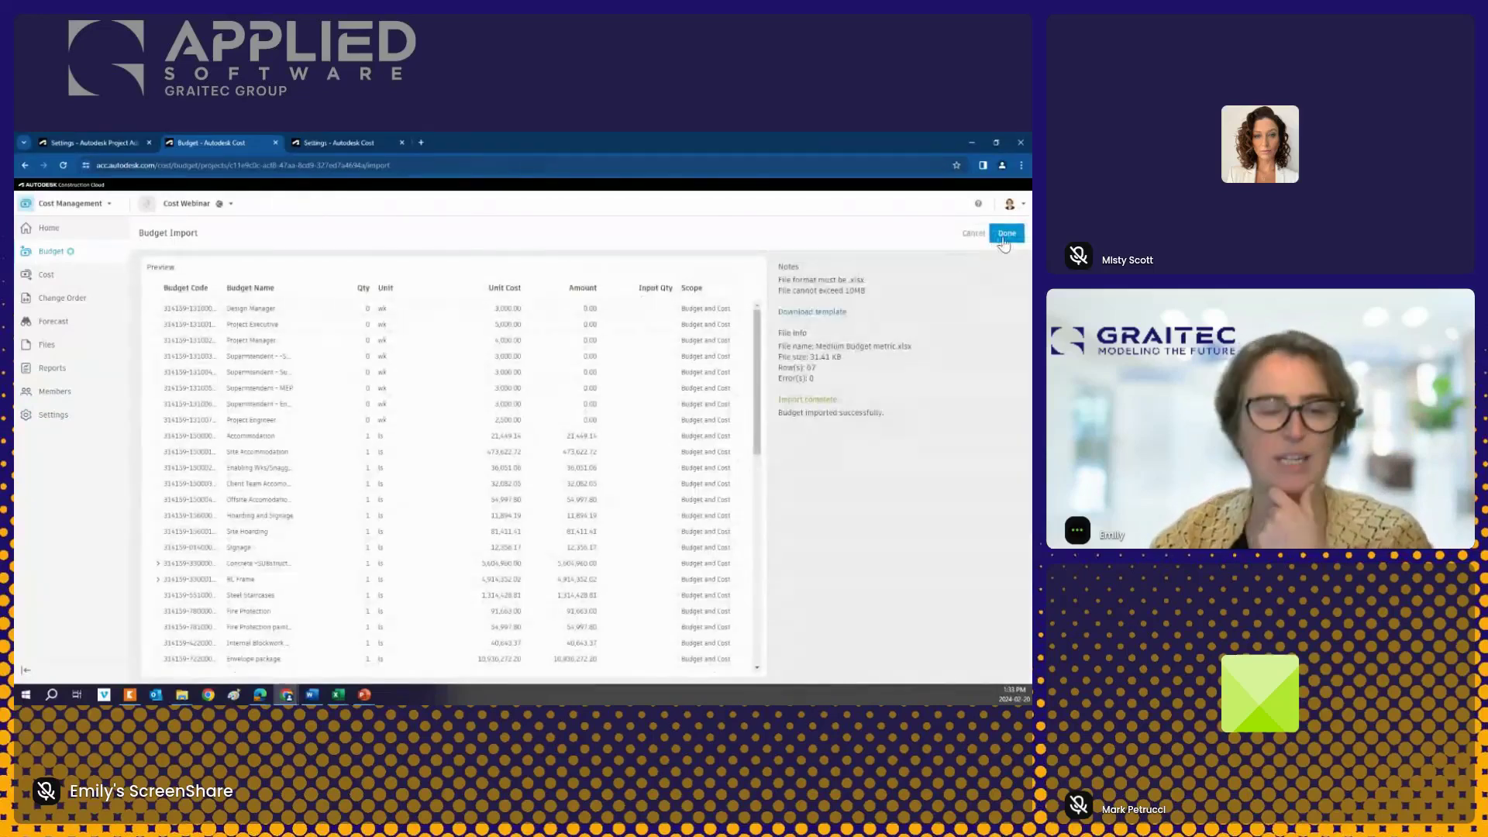
pyautogui.click(1004, 240)
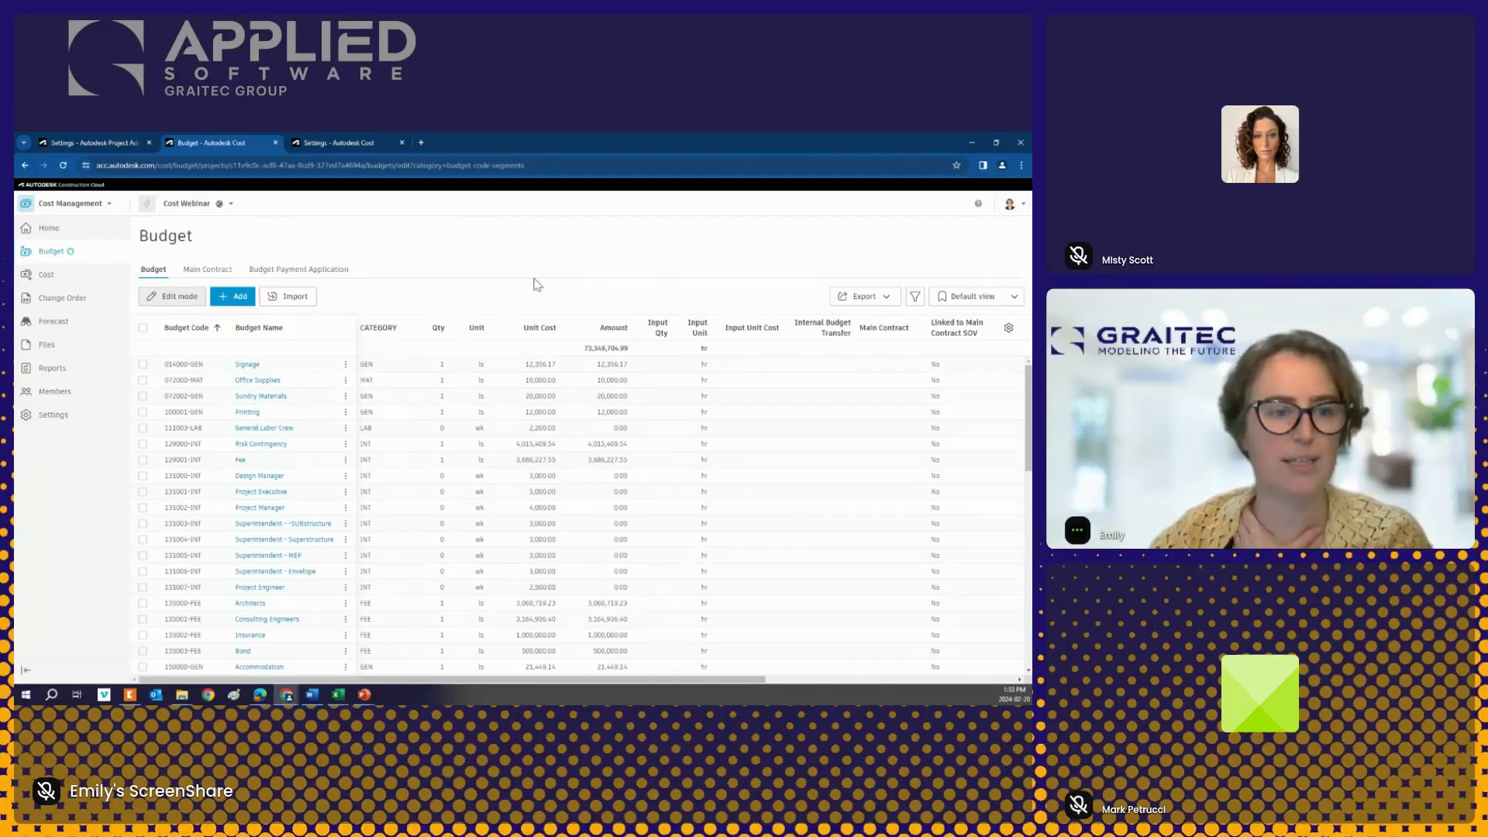
# Step: Set the quantities to 24 for Design Manager, 36 for Project Executive, 23 for Project Manager and 34 for Superintendent - SUBstructure
pyautogui.scroll(-5, 217, 411)
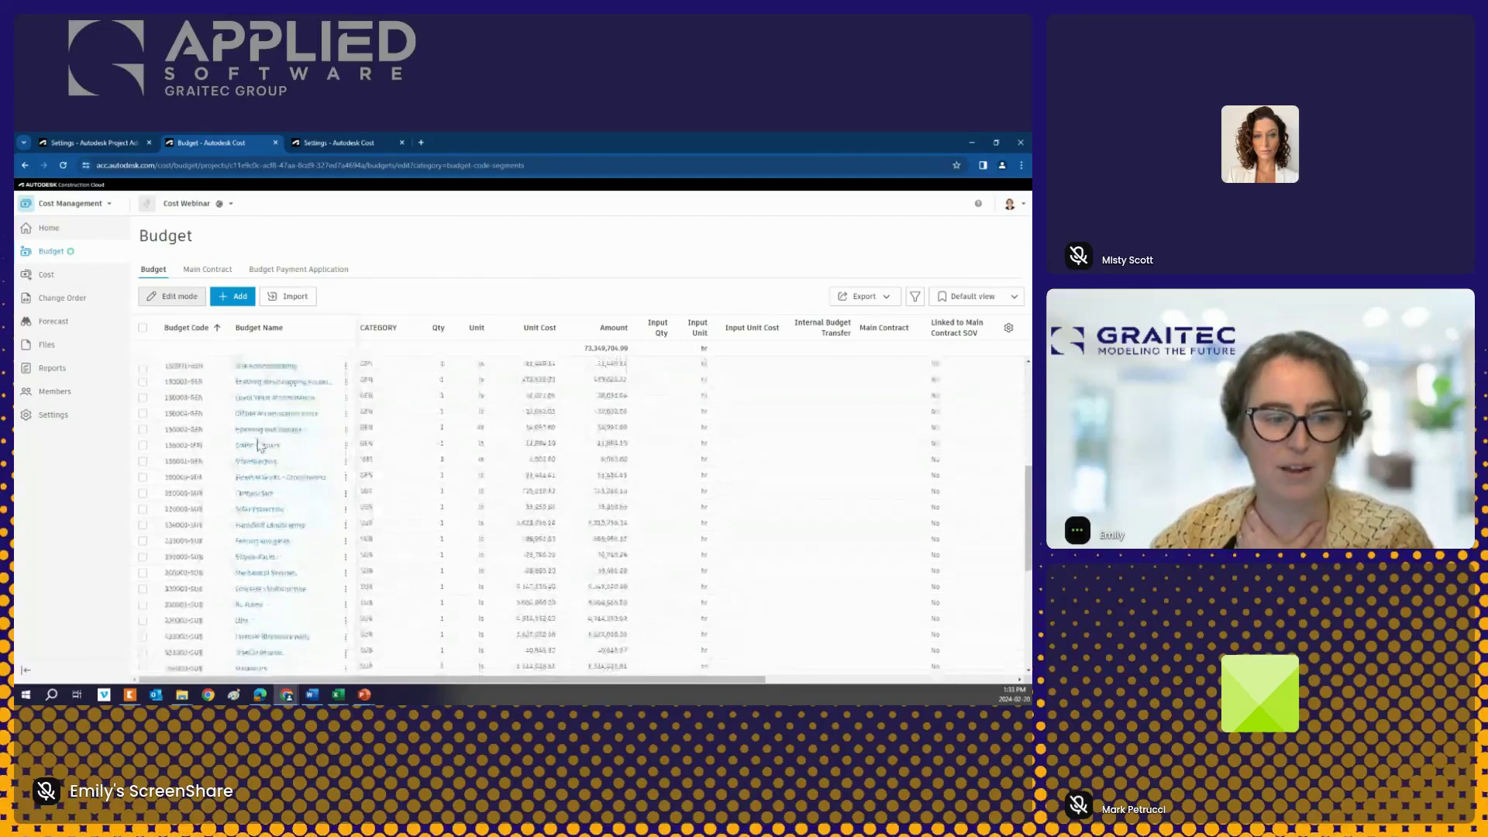
pyautogui.scroll(-4, 245, 443)
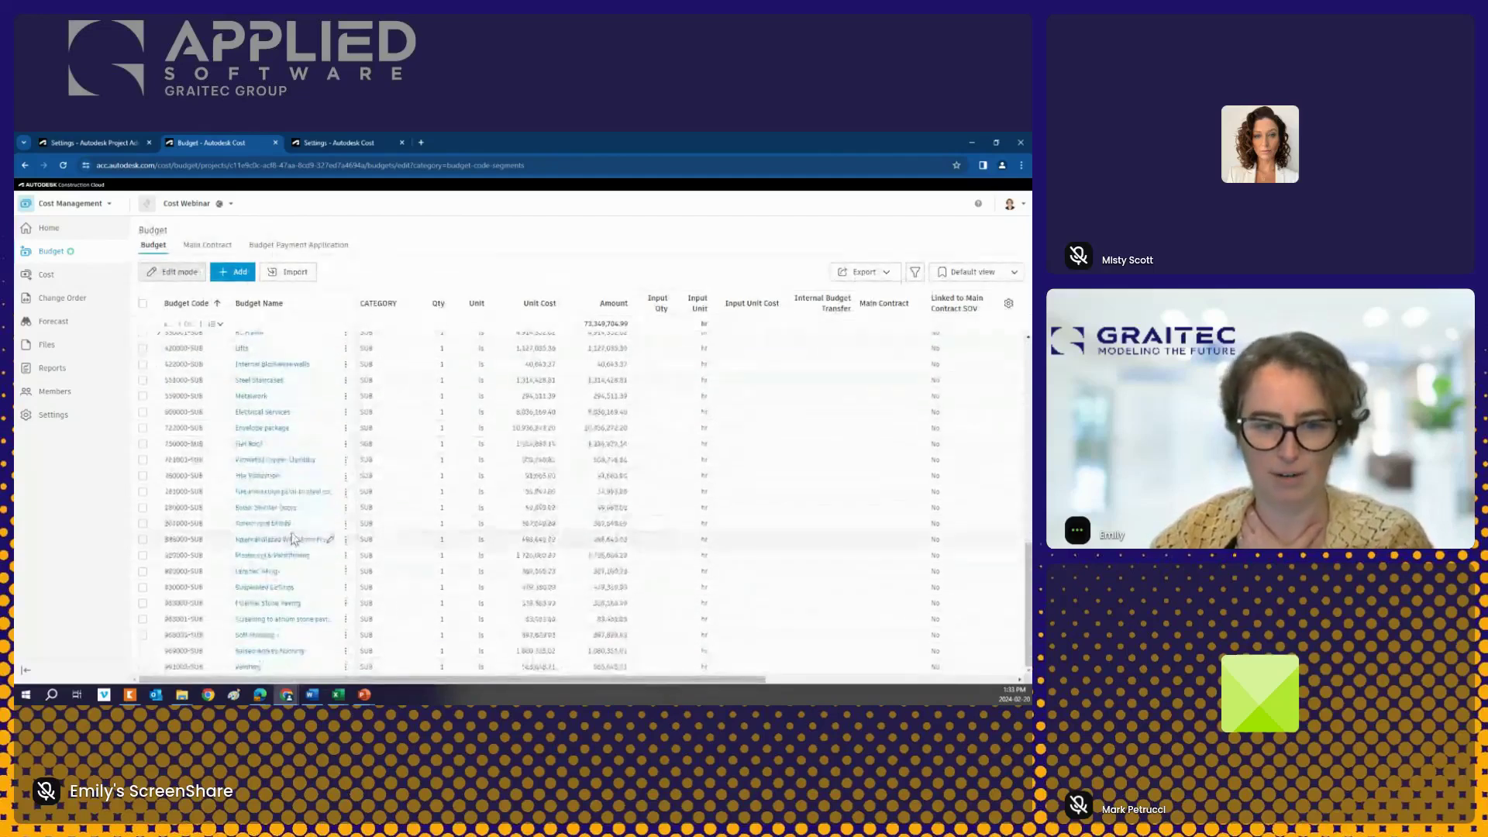
pyautogui.scroll(10, 452, 631)
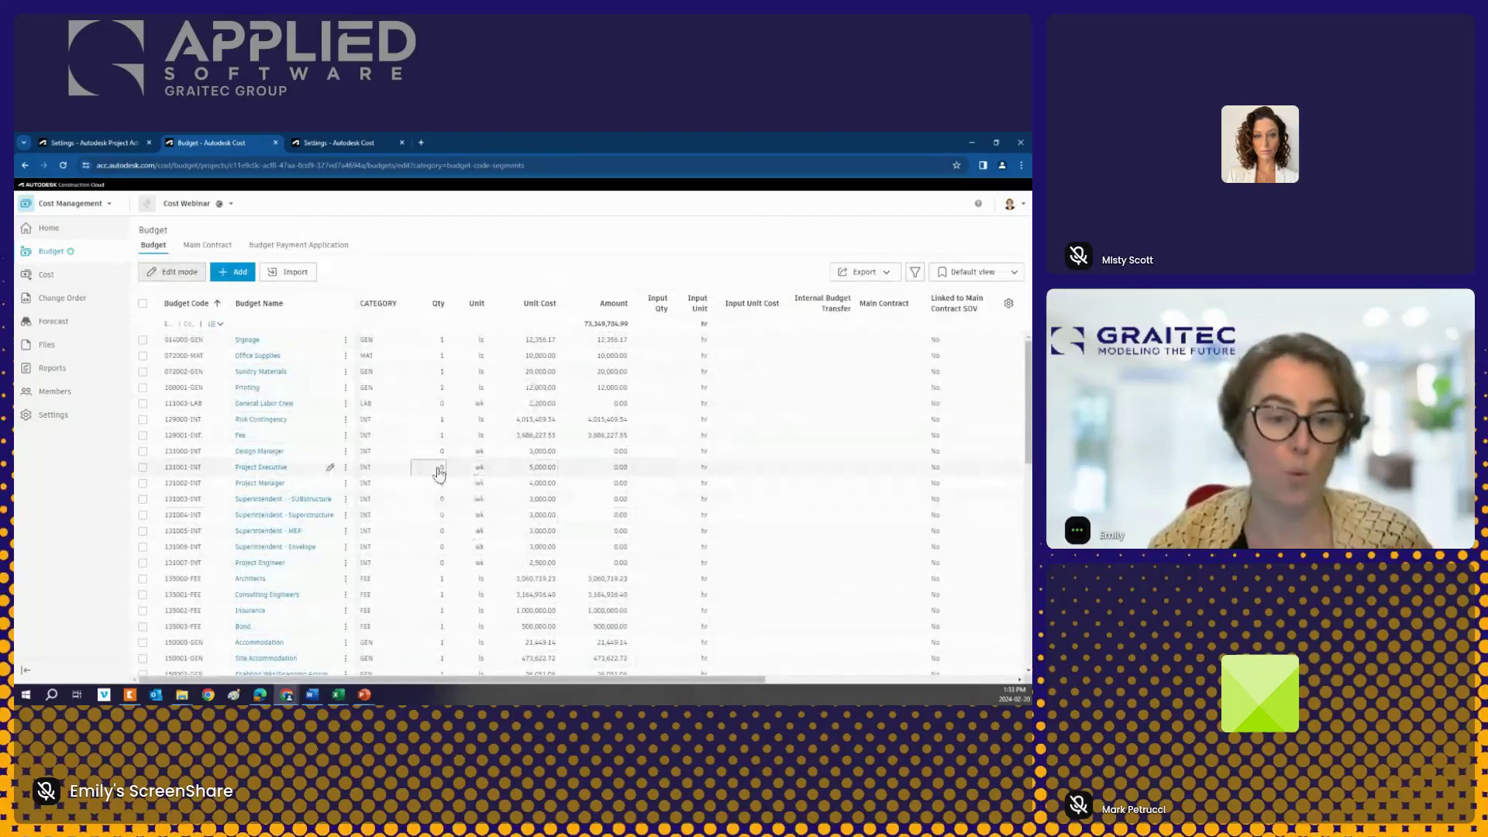
pyautogui.click(436, 451)
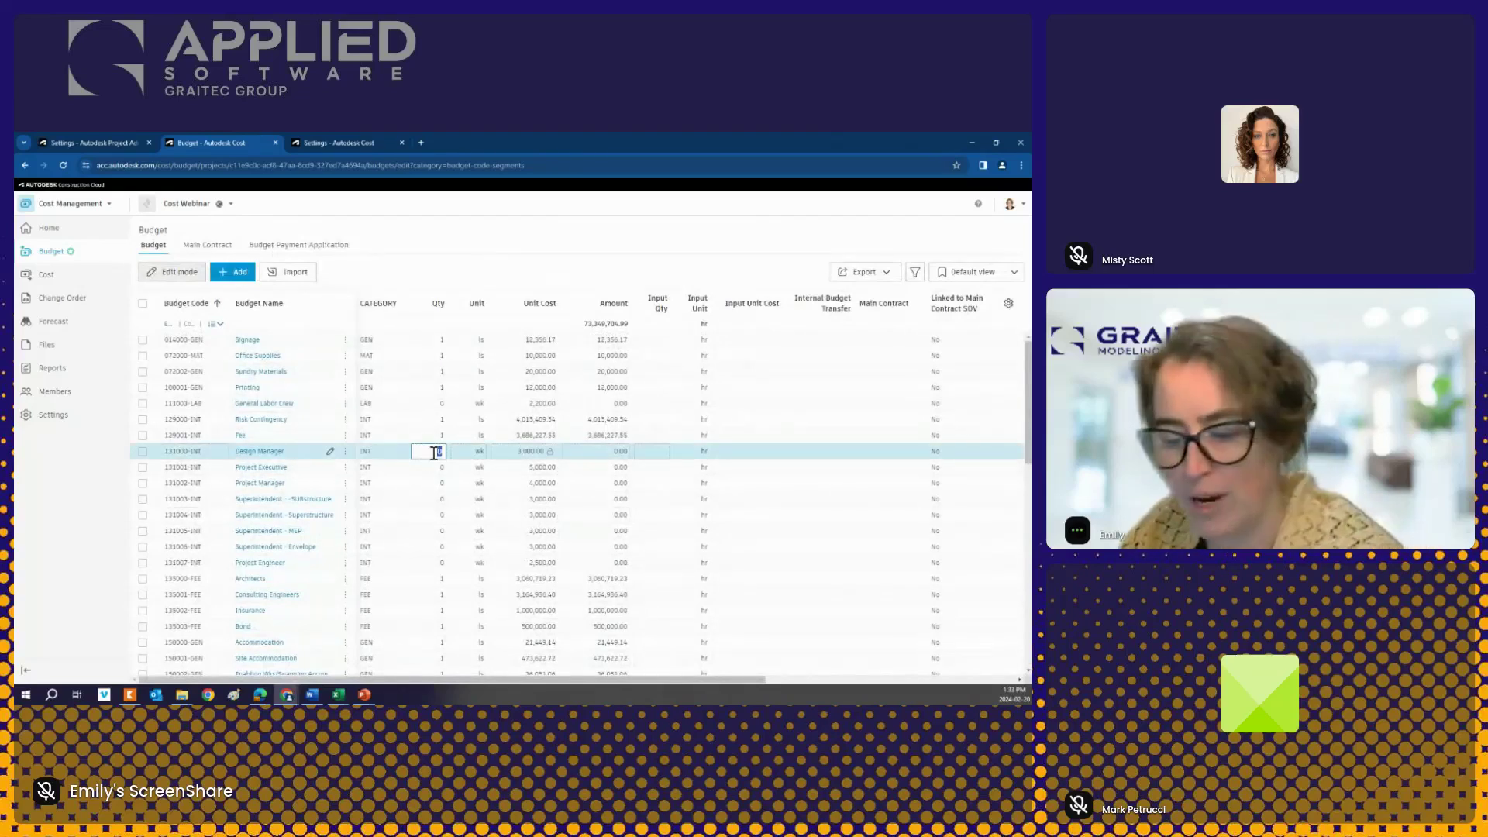
pyautogui.click(437, 468)
pyautogui.write('36')
pyautogui.press('Return')
pyautogui.write('23')
pyautogui.press('Return')
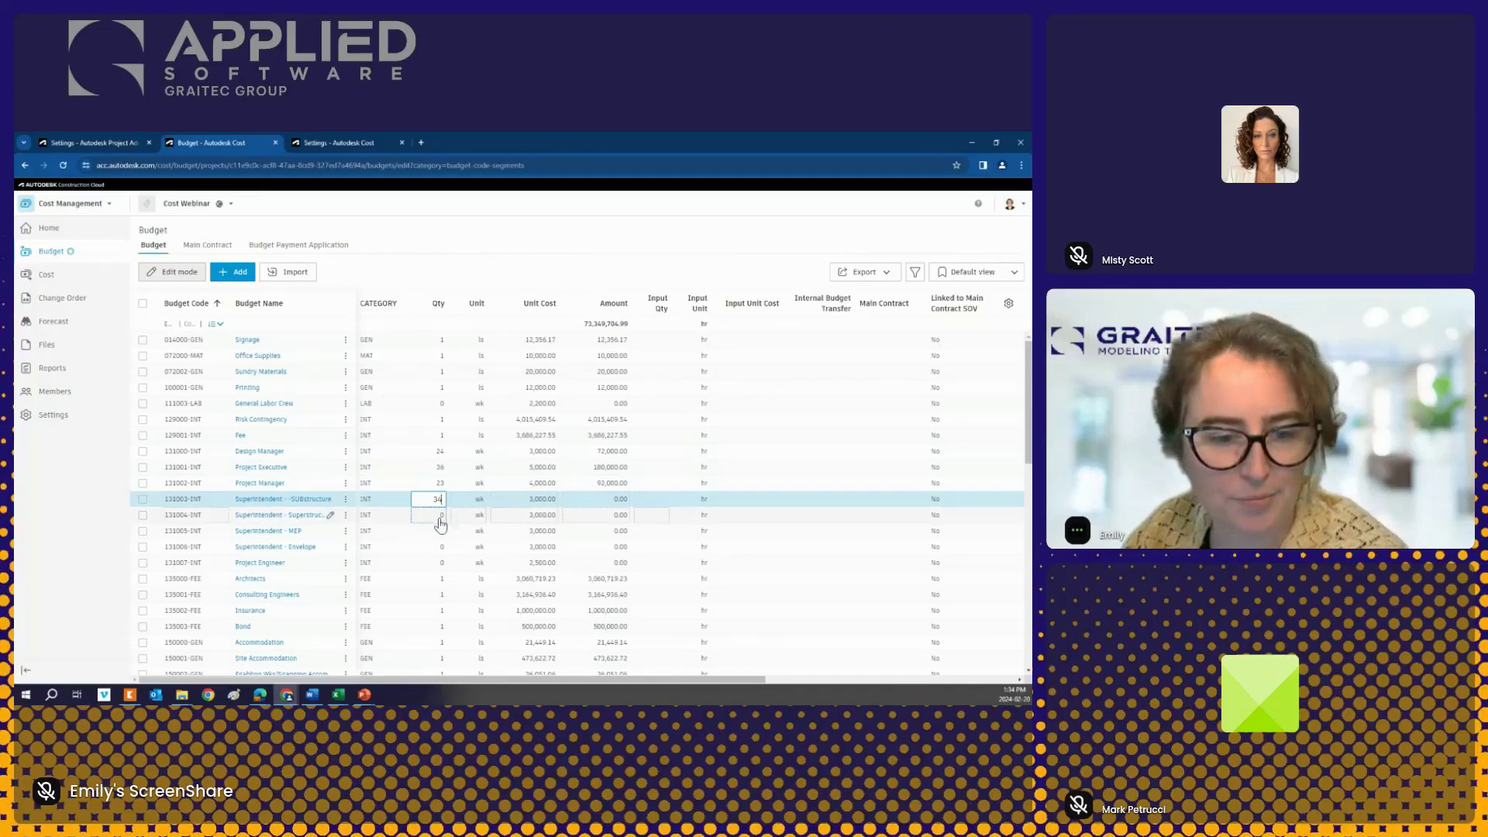
# Step: Set the Superintendent quantities to 12 for Superstructure, 13 for MEP and 15 for Envelope
pyautogui.click(439, 515)
pyautogui.write('12')
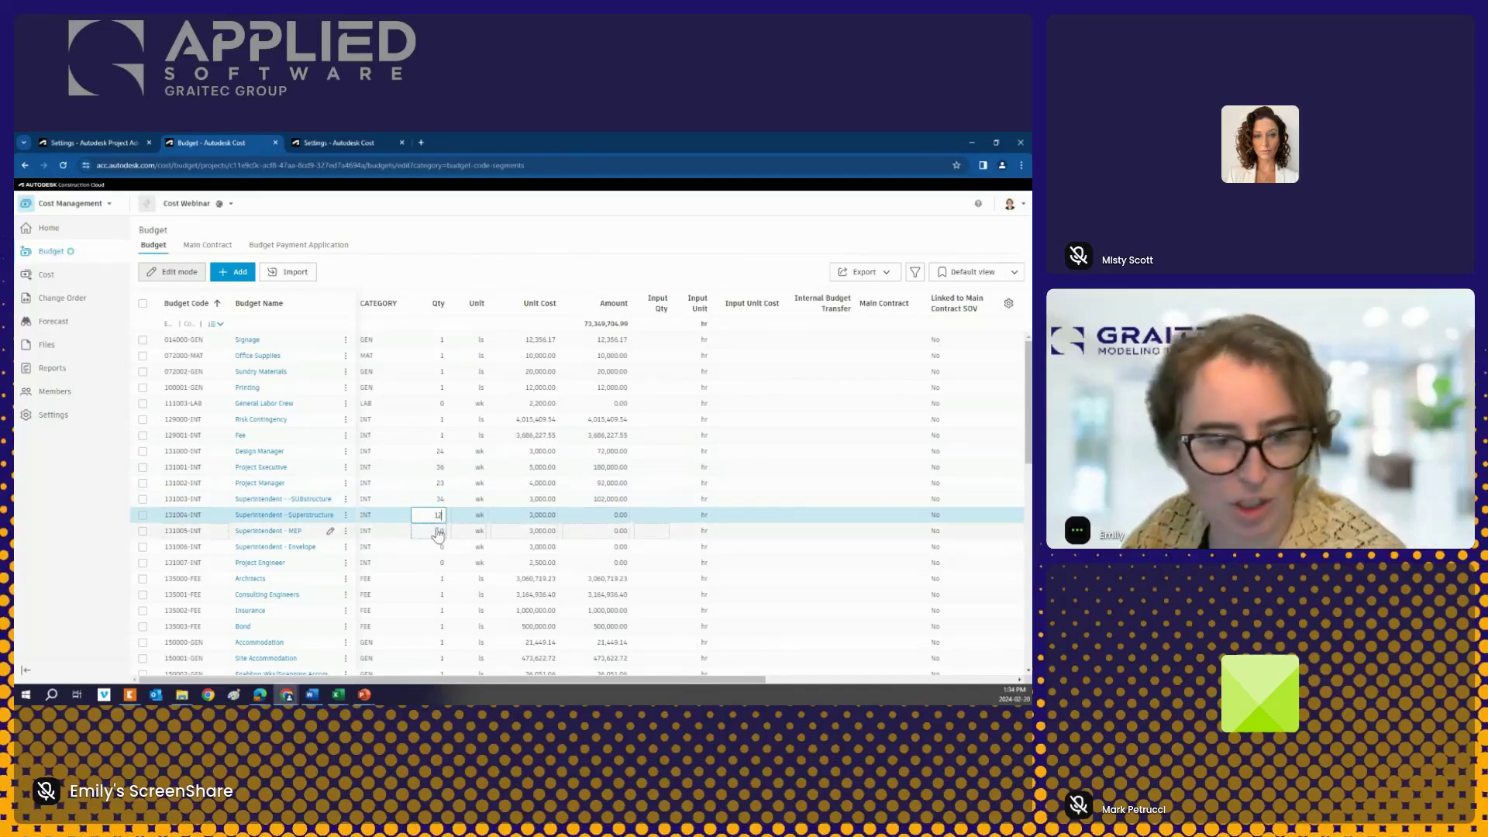
pyautogui.press('Return')
pyautogui.write('13')
pyautogui.click(434, 547)
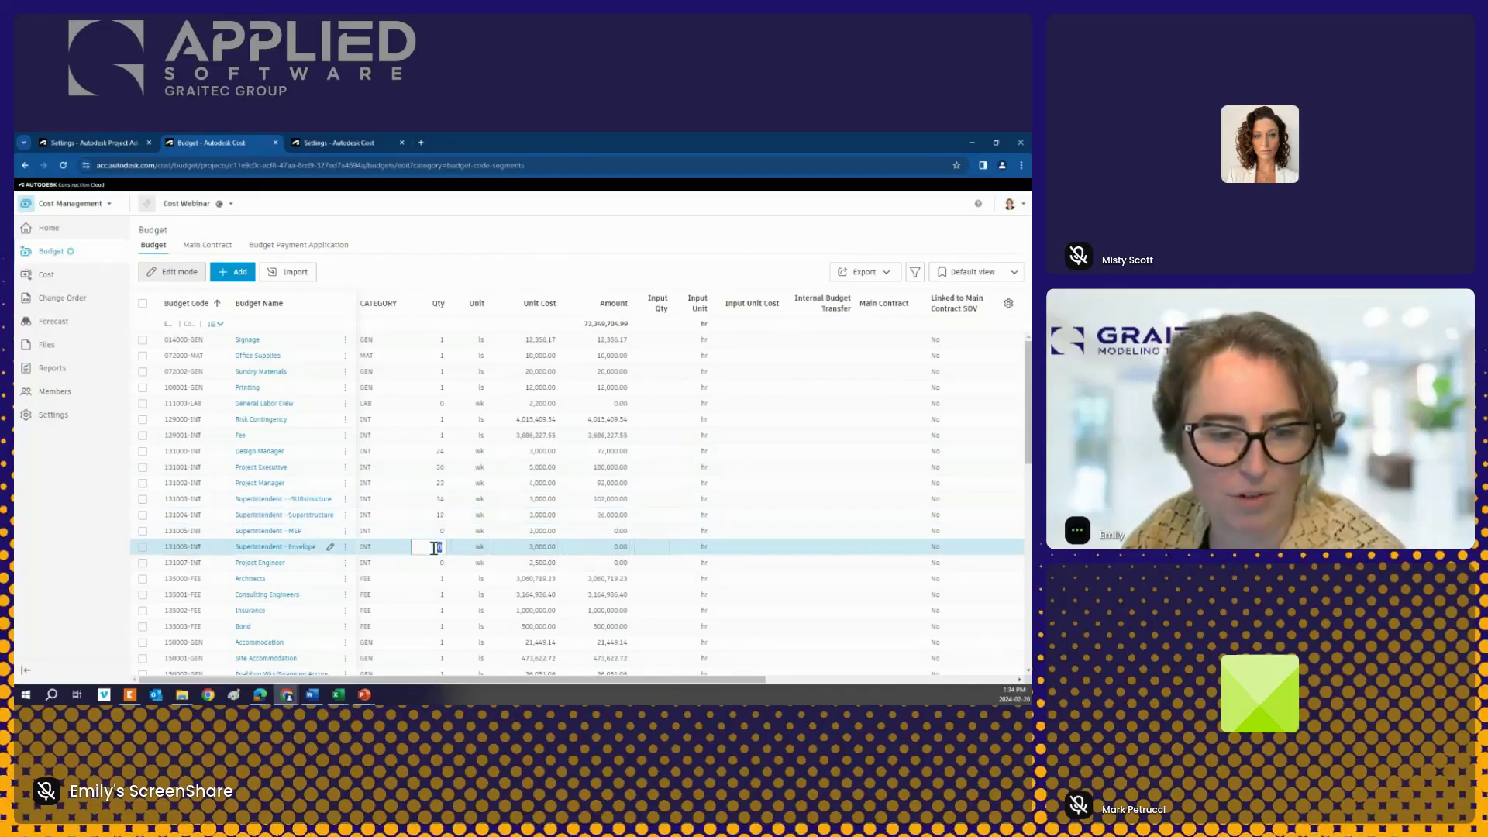
pyautogui.write('15')
pyautogui.click(468, 578)
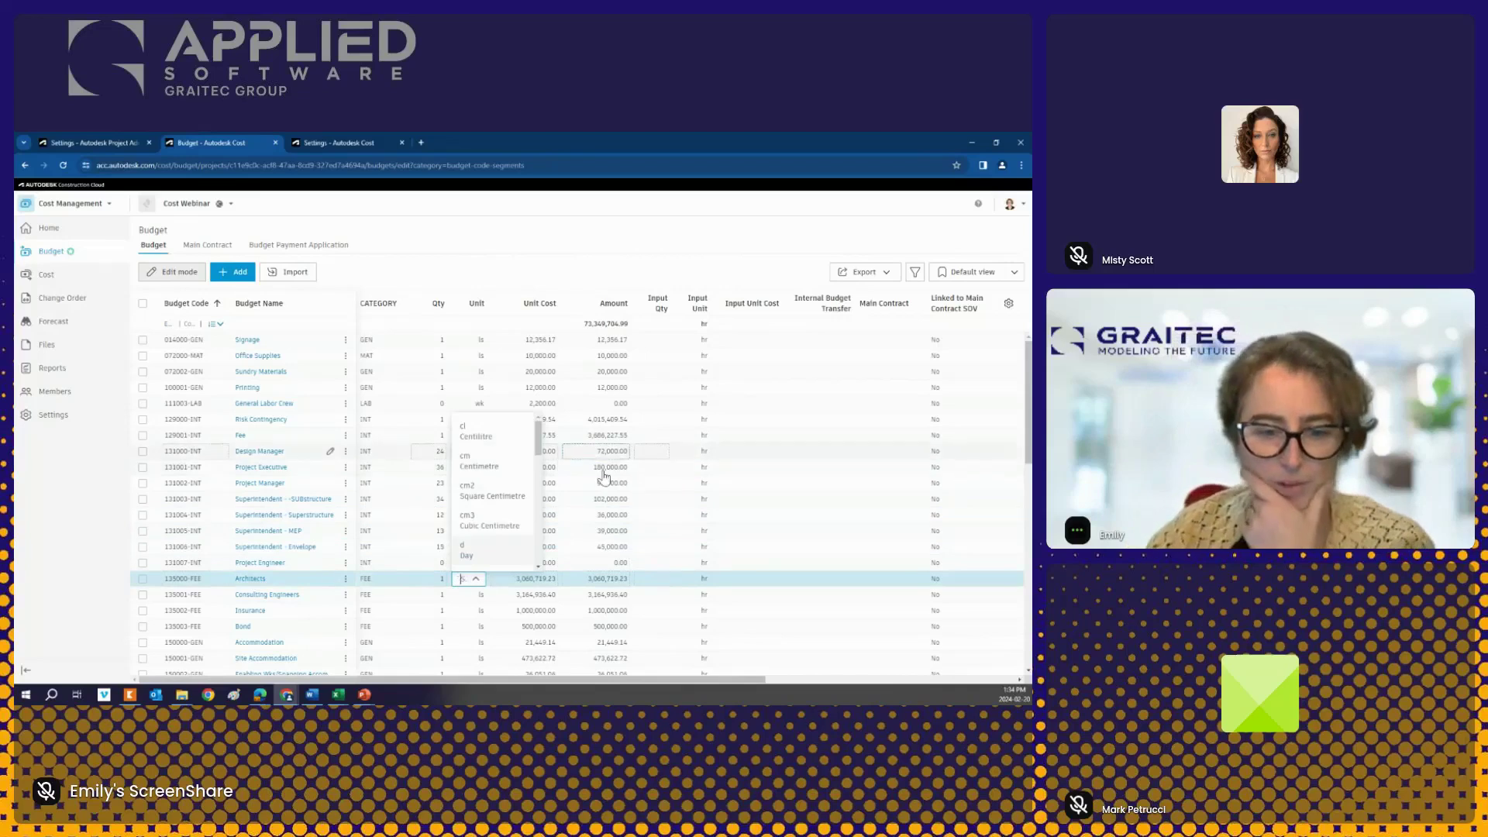
# Step: Set the General Labor Crew budget item's quantity to 52
pyautogui.click(429, 401)
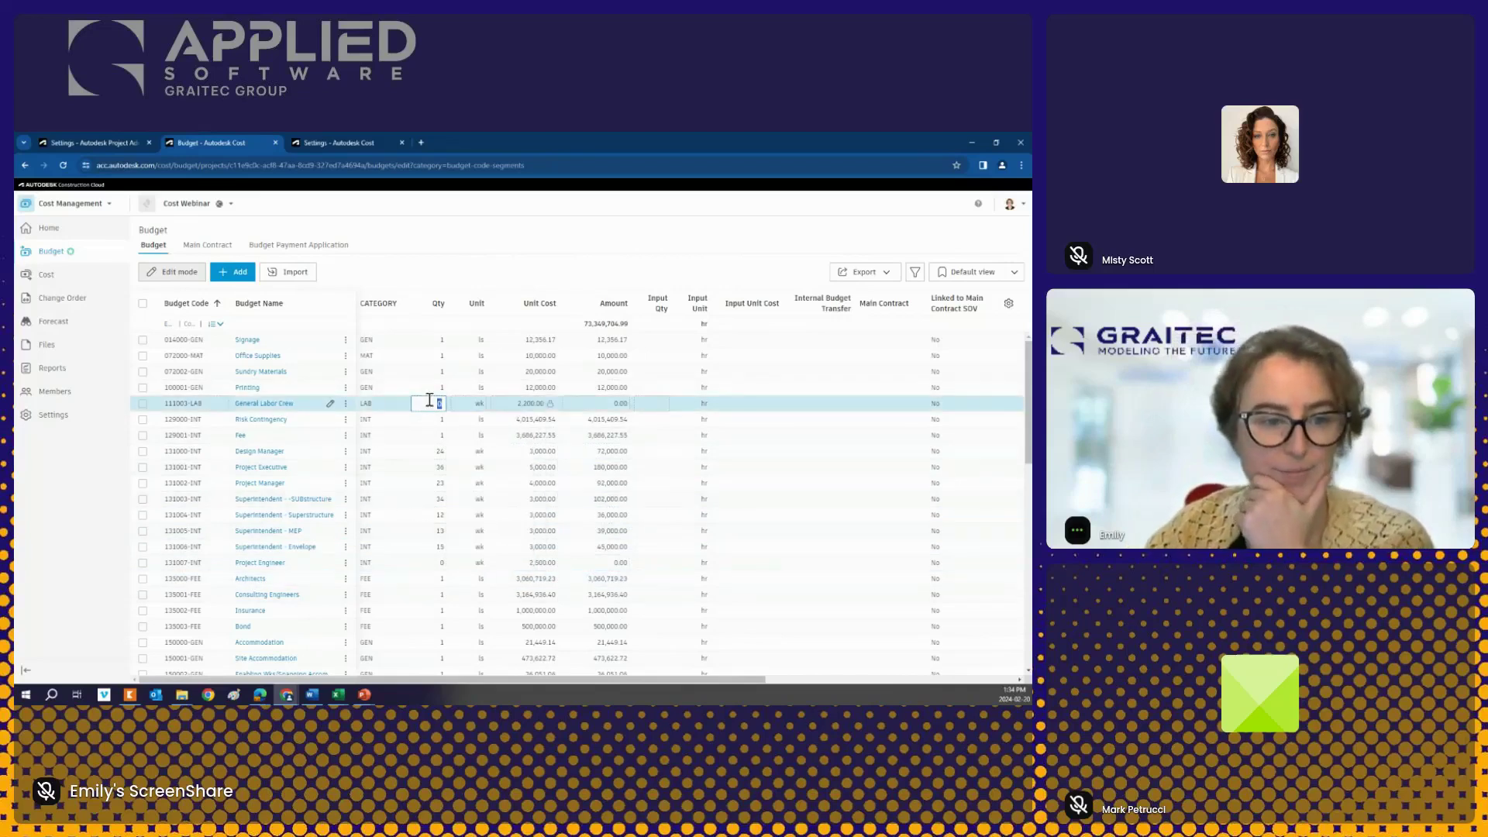
pyautogui.write('52')
pyautogui.click(442, 327)
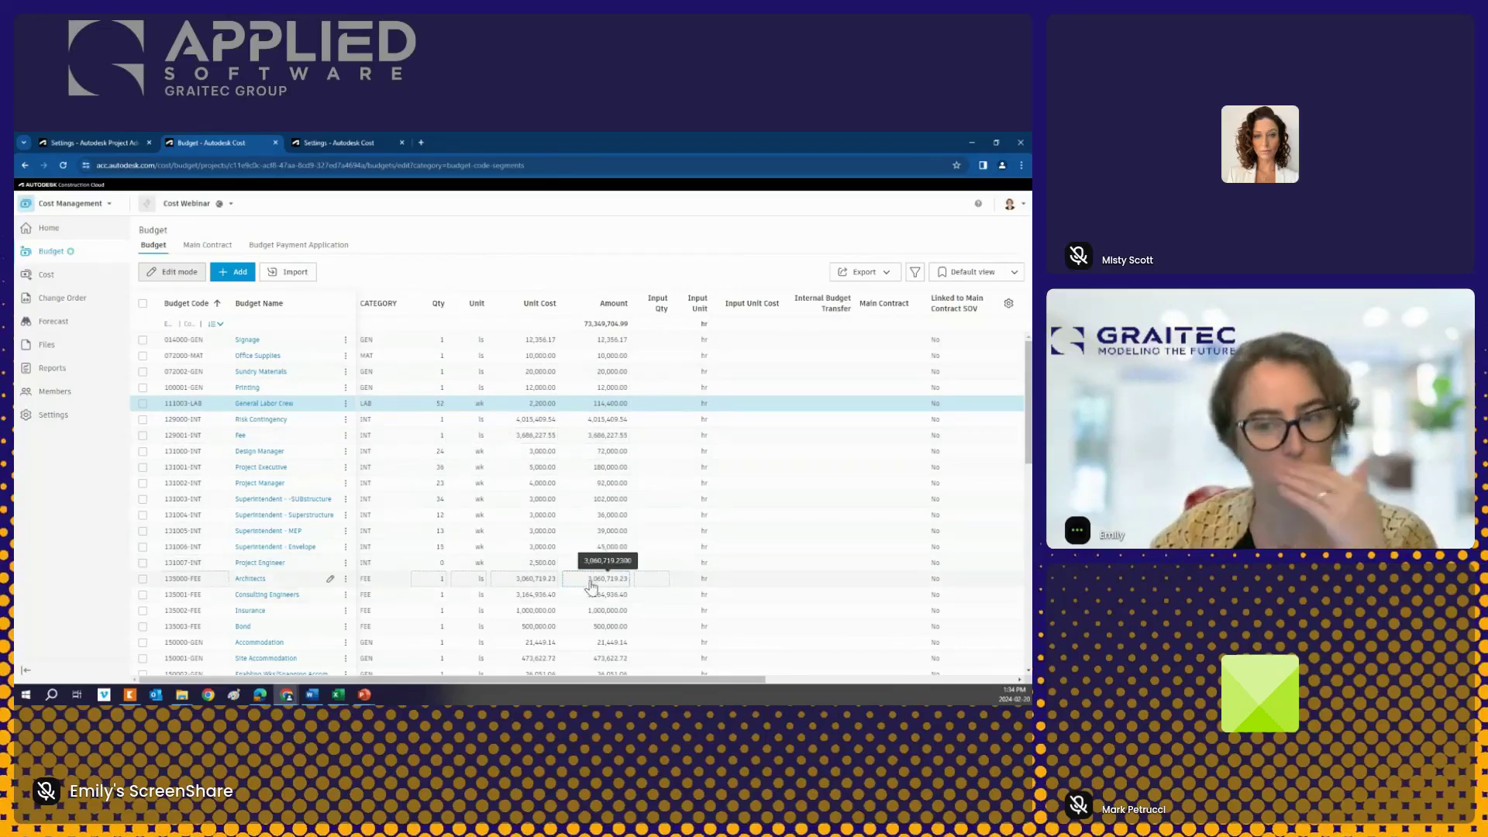
# Step: Examine the sub-items of the Concrete - SUBstructure and RC Frame budget items and collapse them again
pyautogui.scroll(-10, 225, 426)
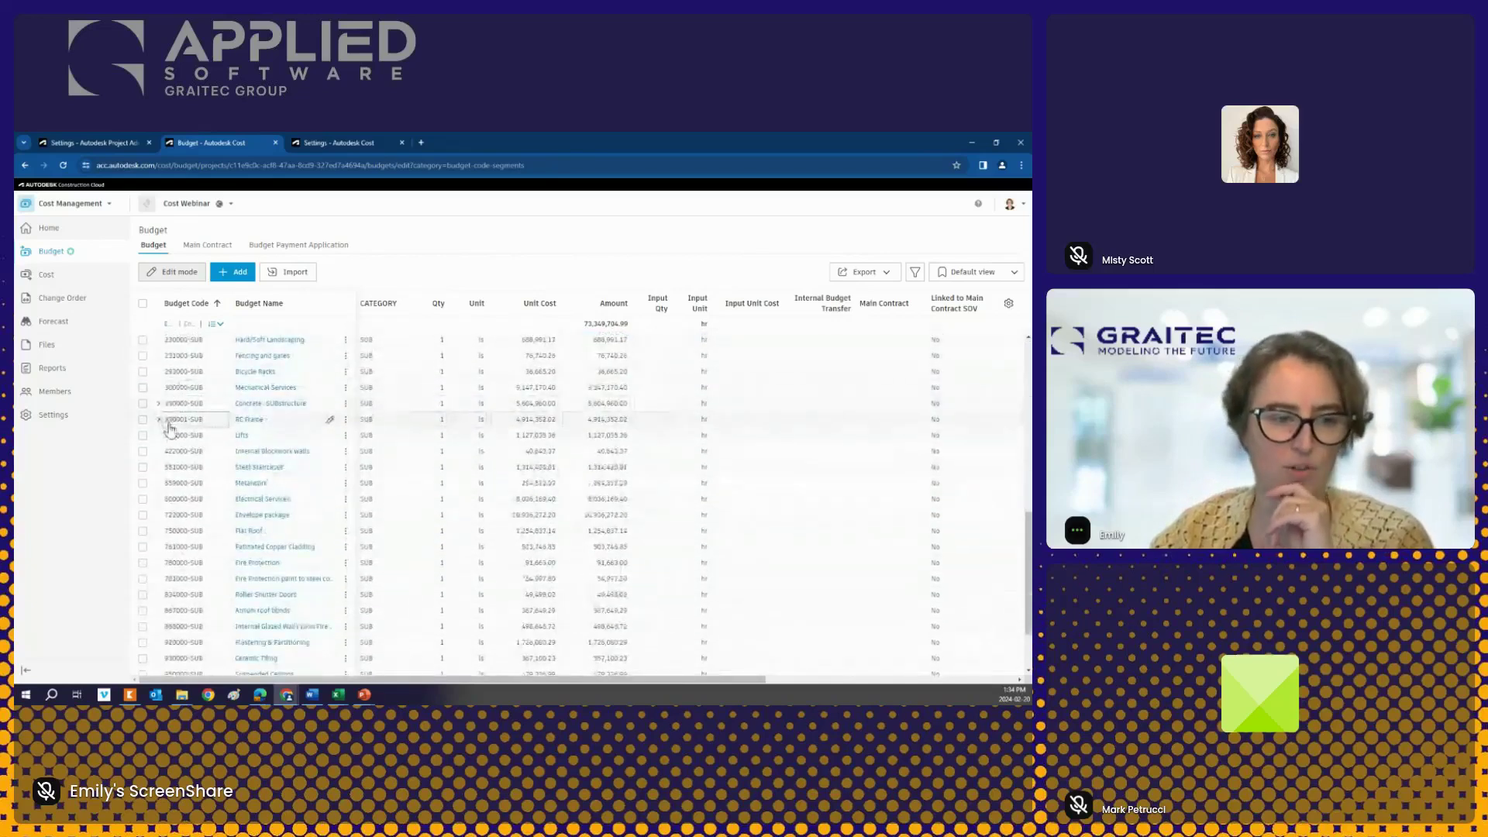
pyautogui.click(159, 404)
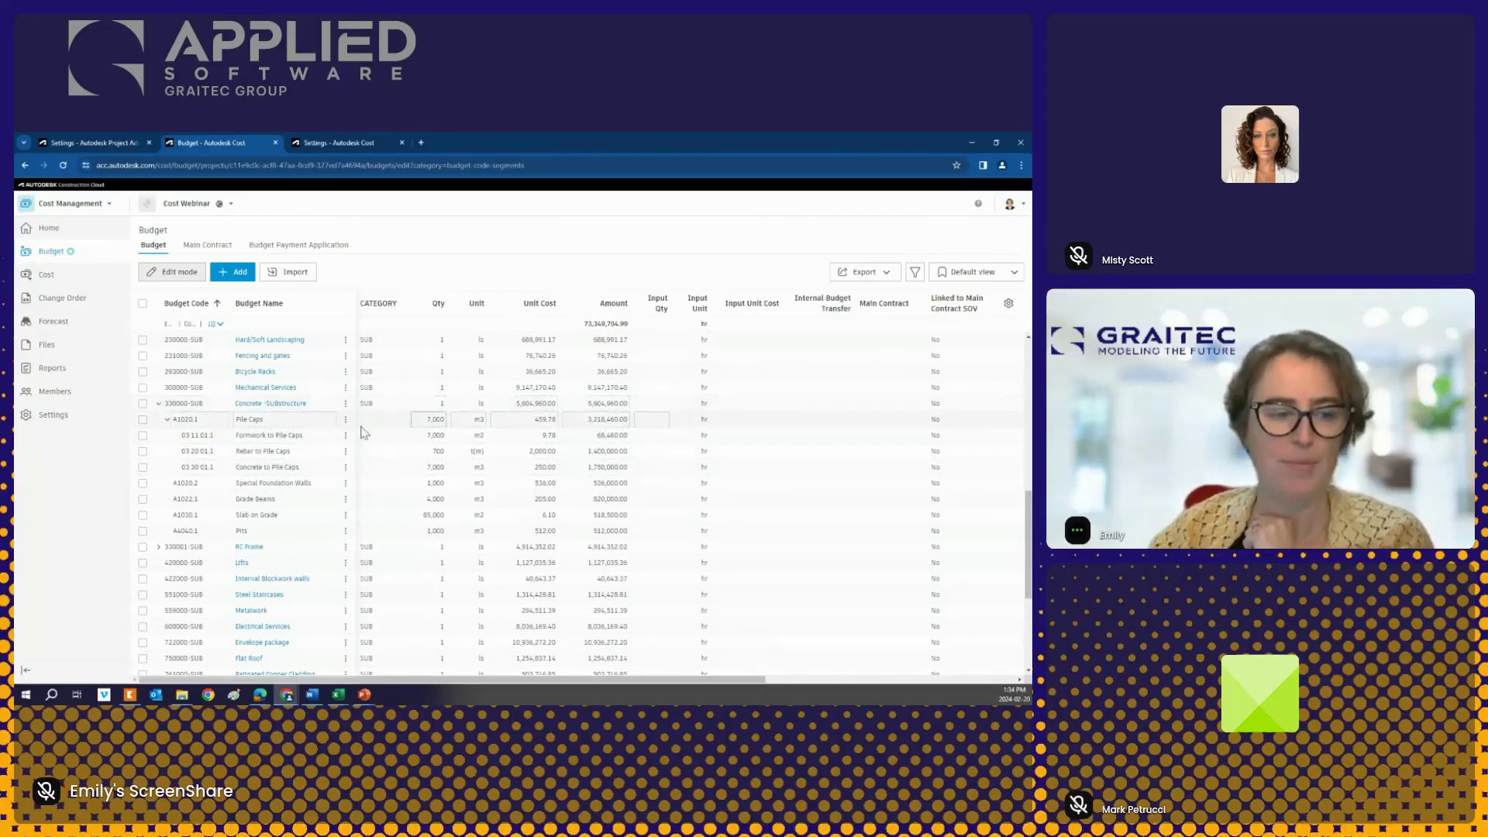
pyautogui.scroll(2, 165, 405)
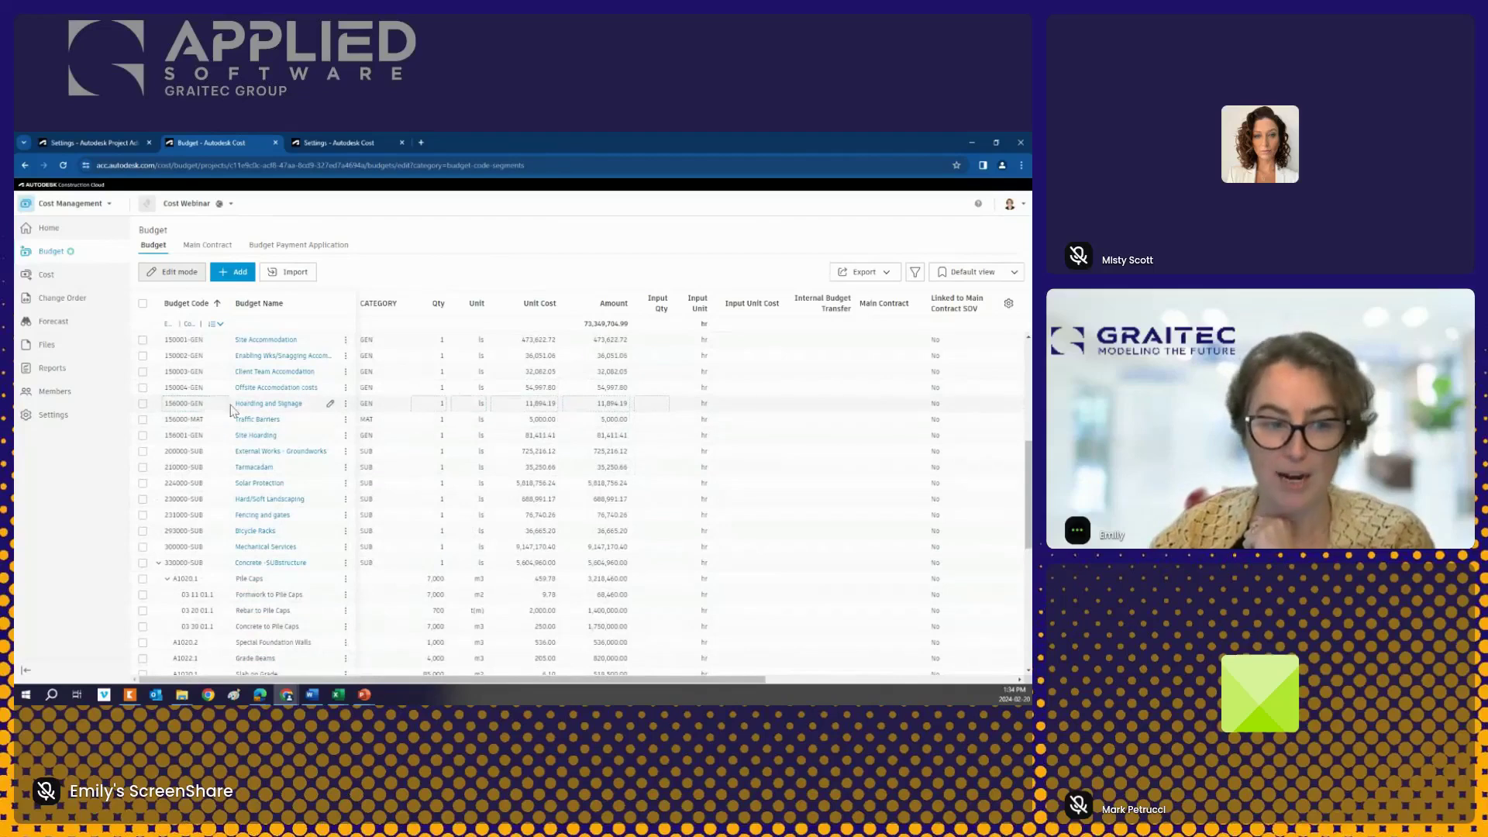
pyautogui.scroll(-2, 356, 422)
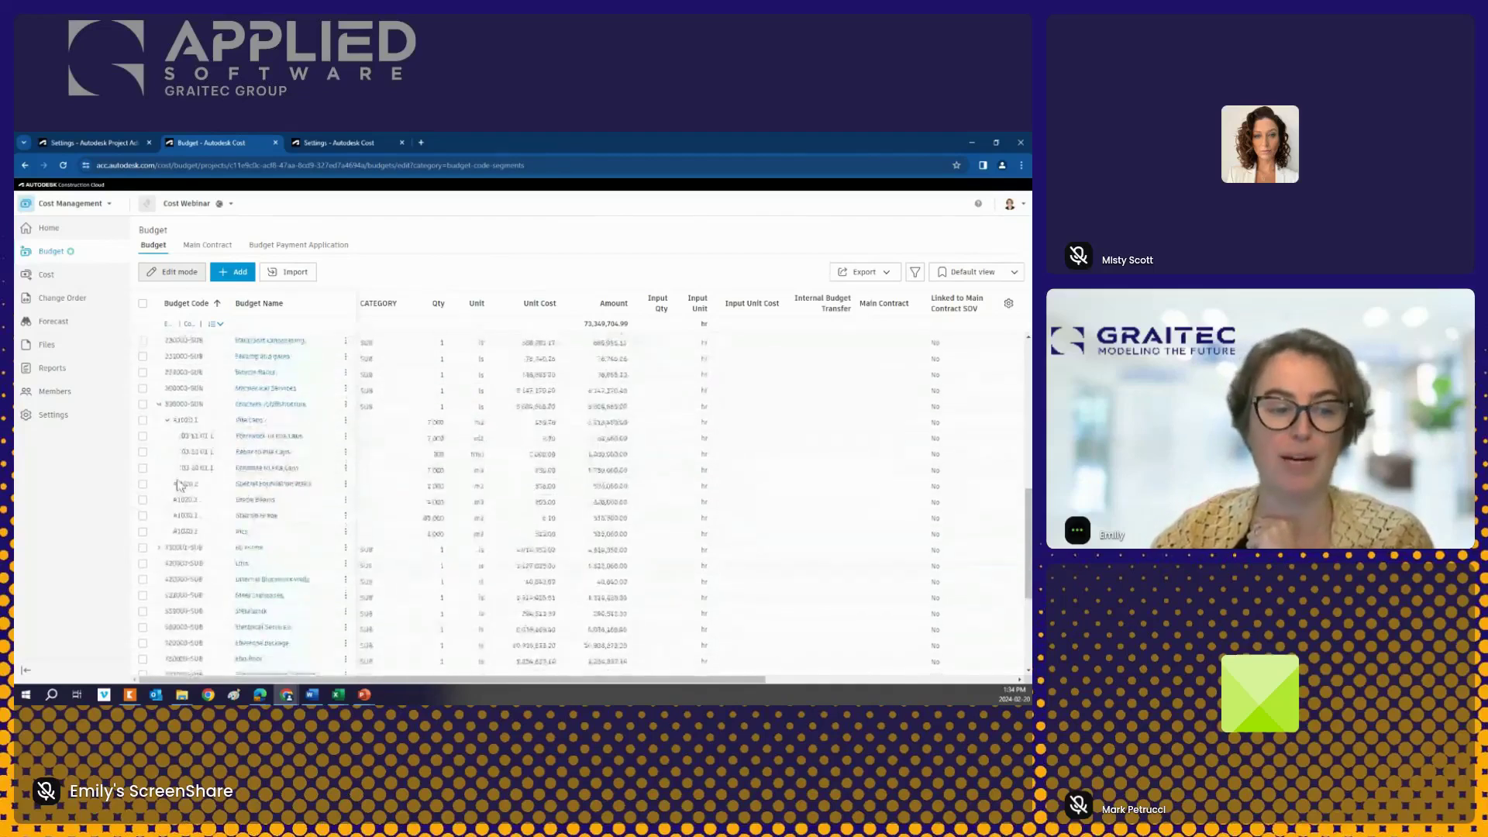
pyautogui.click(157, 404)
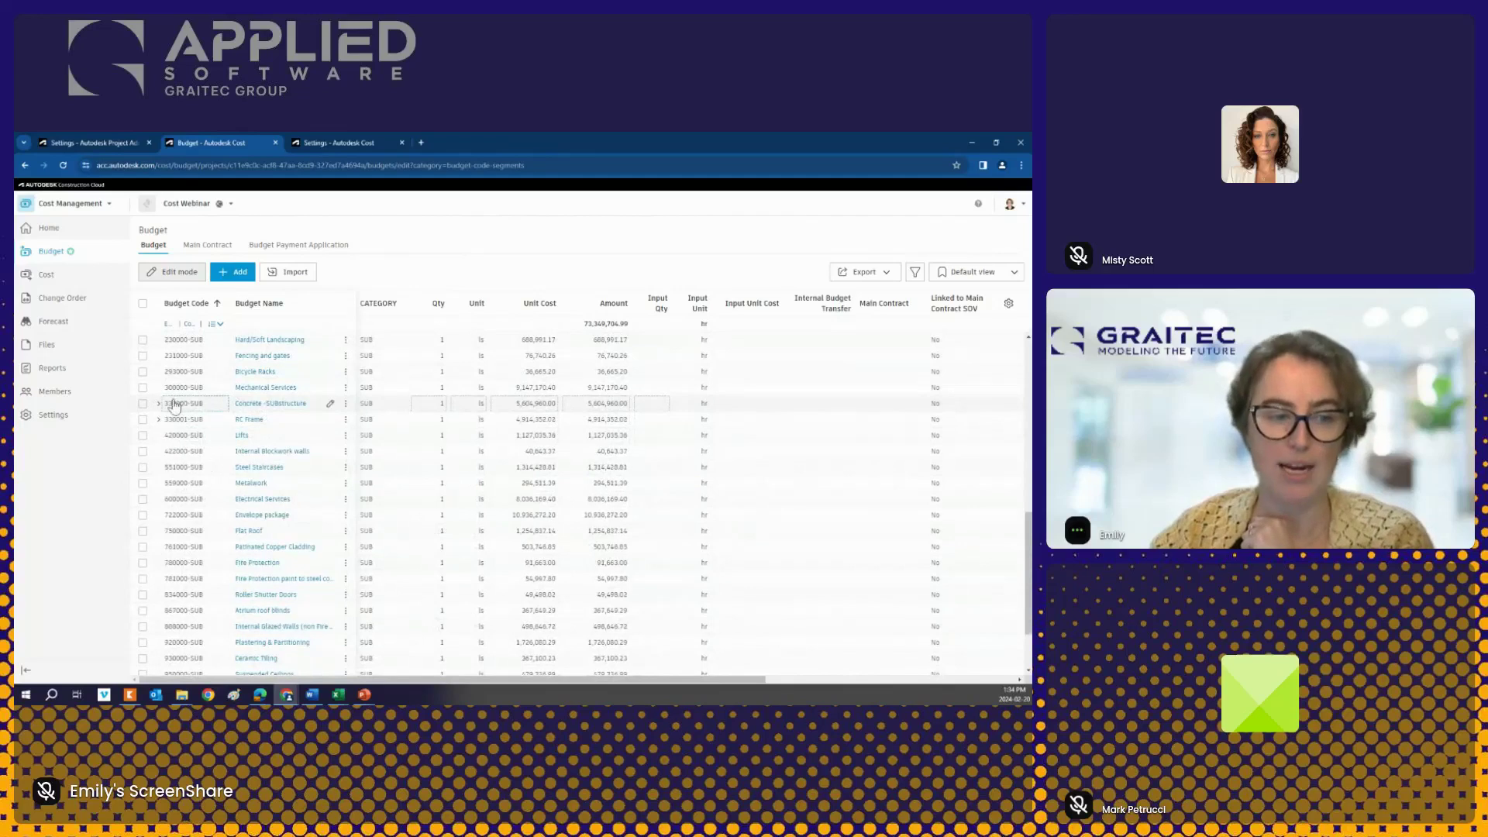
pyautogui.click(158, 420)
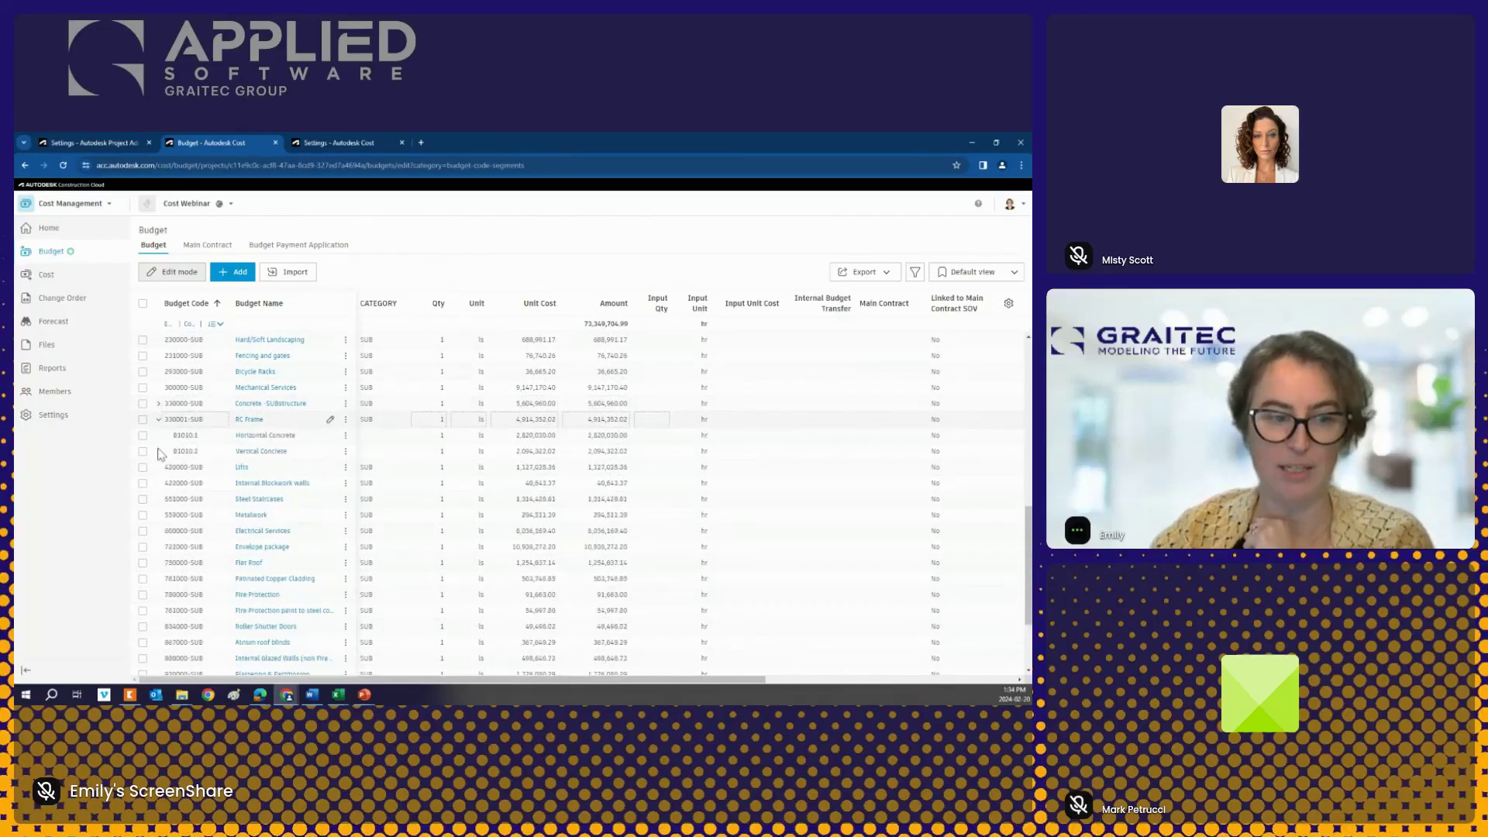
pyautogui.click(159, 420)
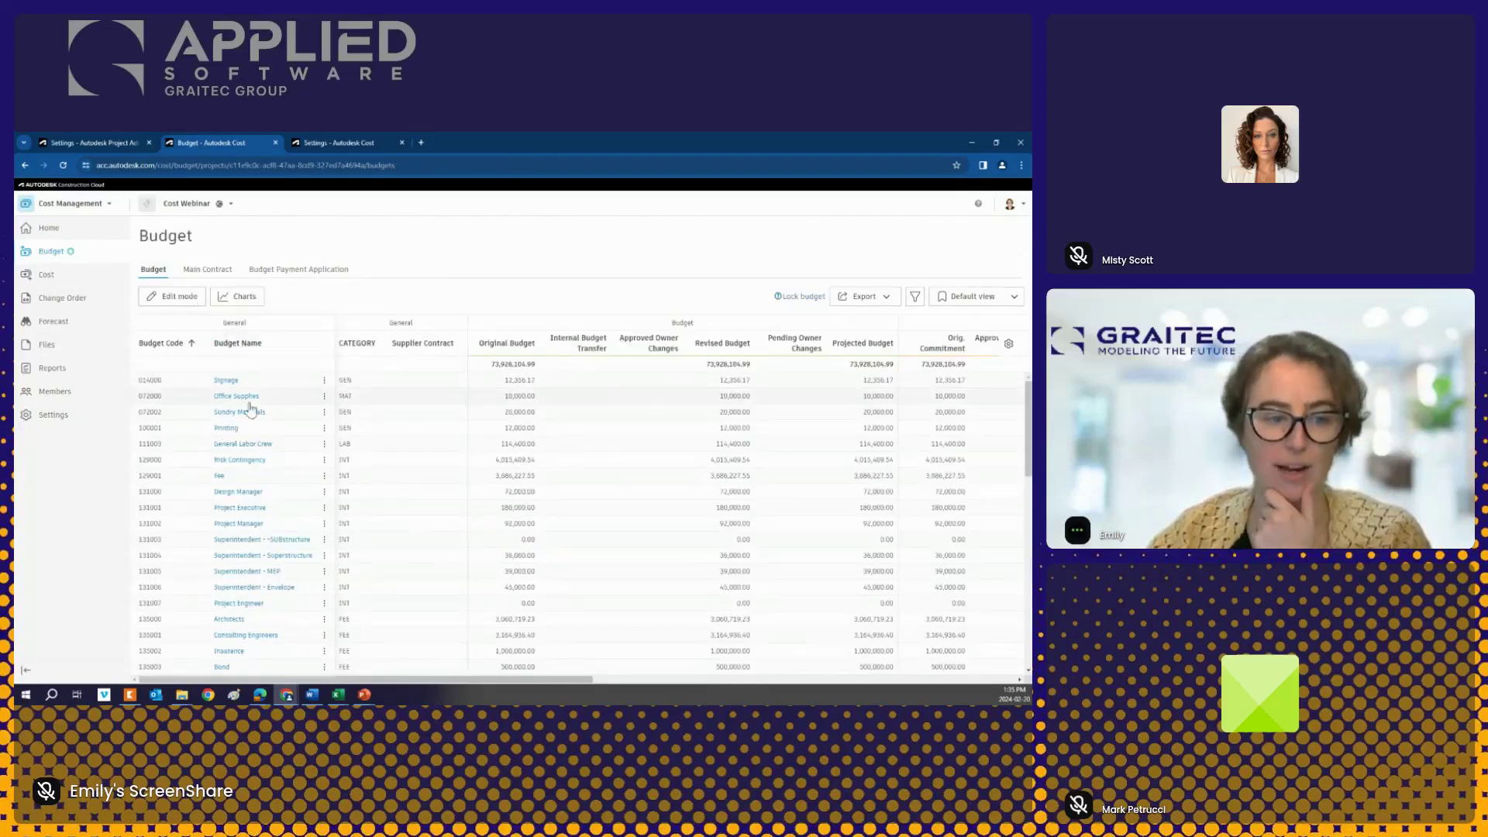
# Step: Review the imported items and their original, revised and projected amounts in the budget outside edit mode
pyautogui.scroll(-10, 250, 410)
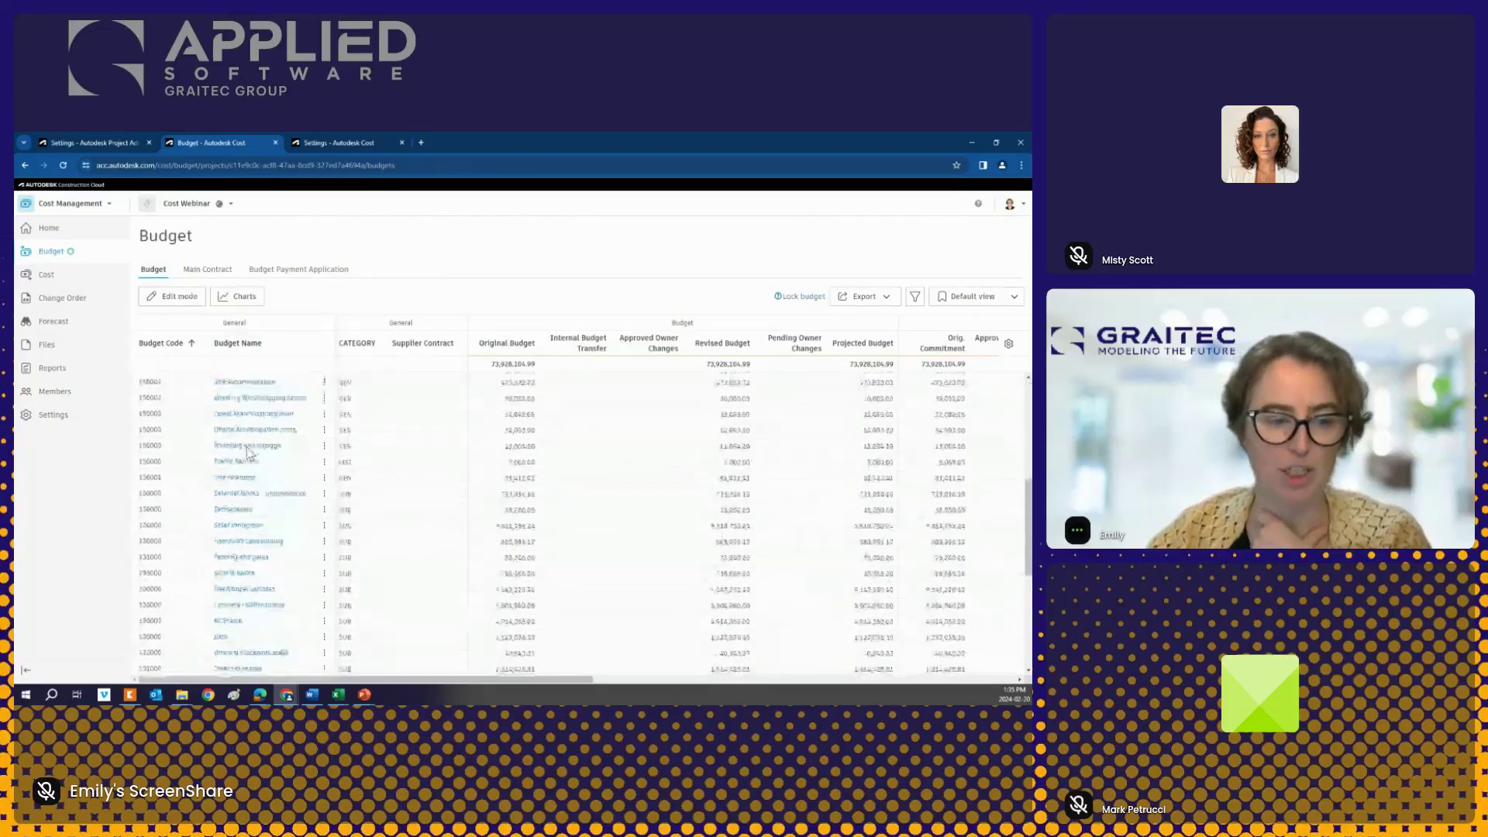
pyautogui.scroll(-5, 248, 453)
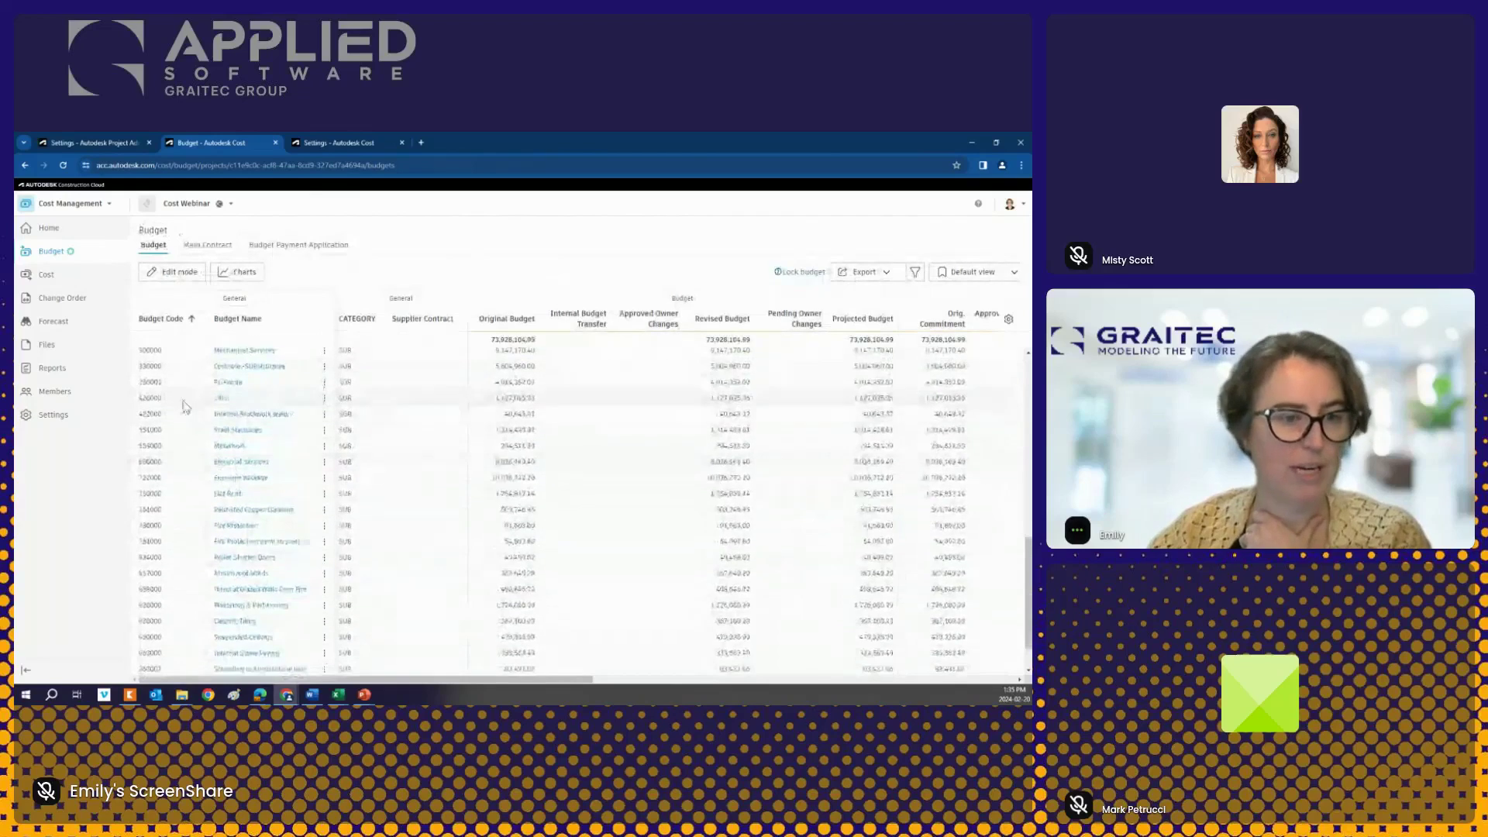
pyautogui.scroll(1, 200, 418)
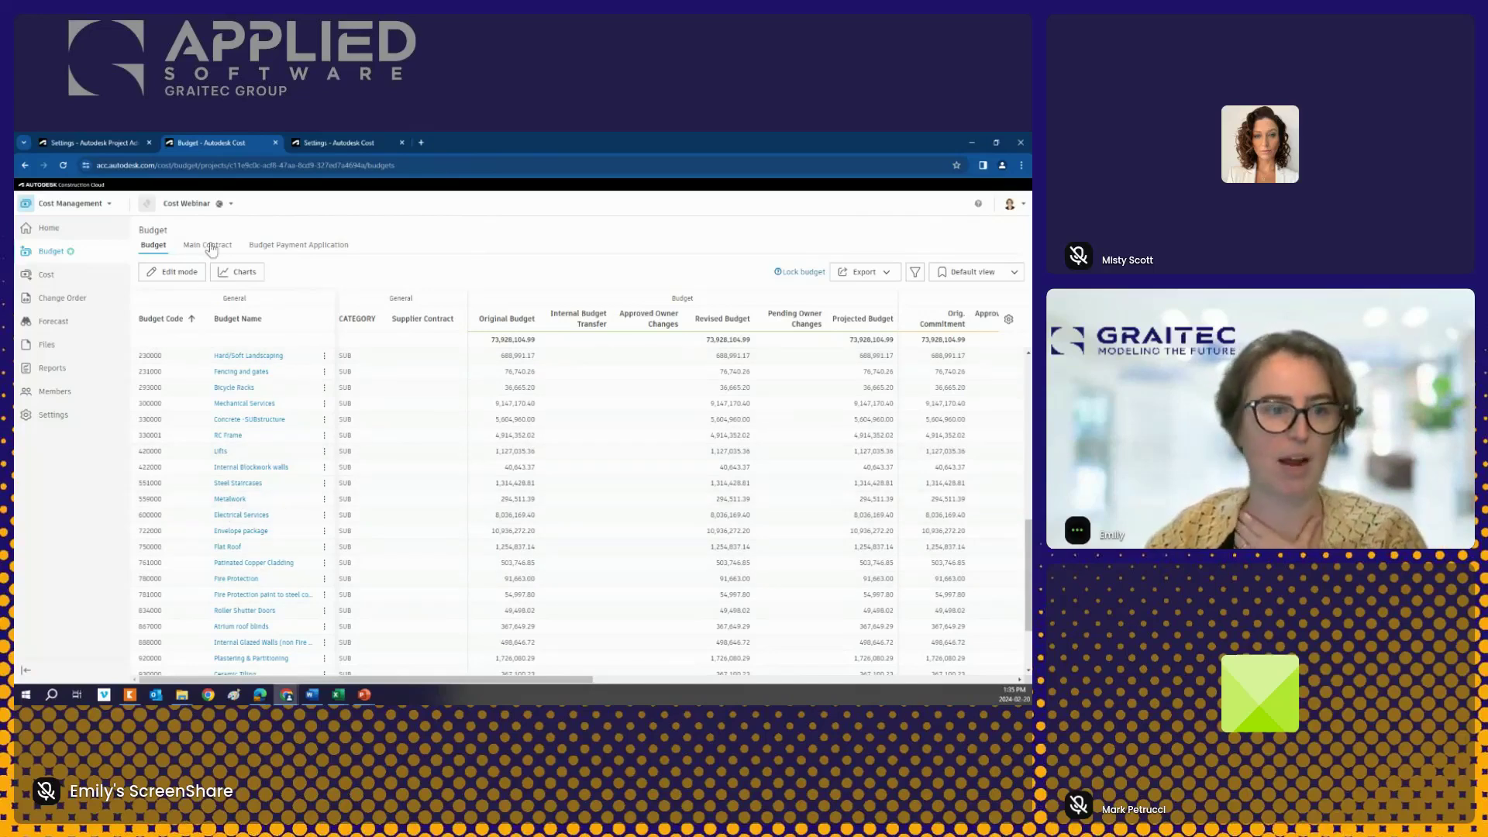
pyautogui.scroll(10, 281, 526)
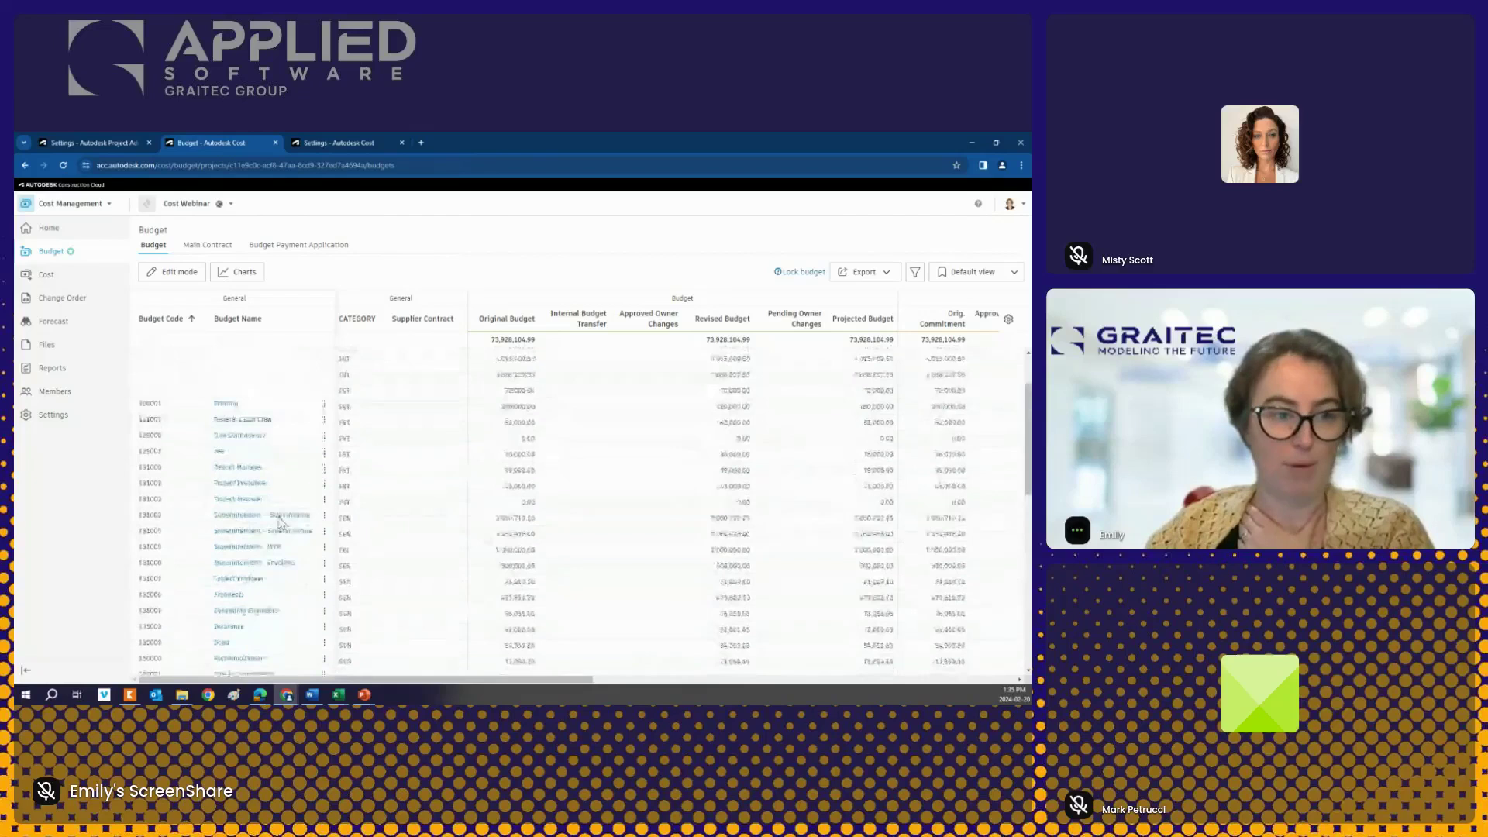
# Step: Add a main contract with code PC01 and name PRIME in the Main Contract edit mode
pyautogui.click(205, 244)
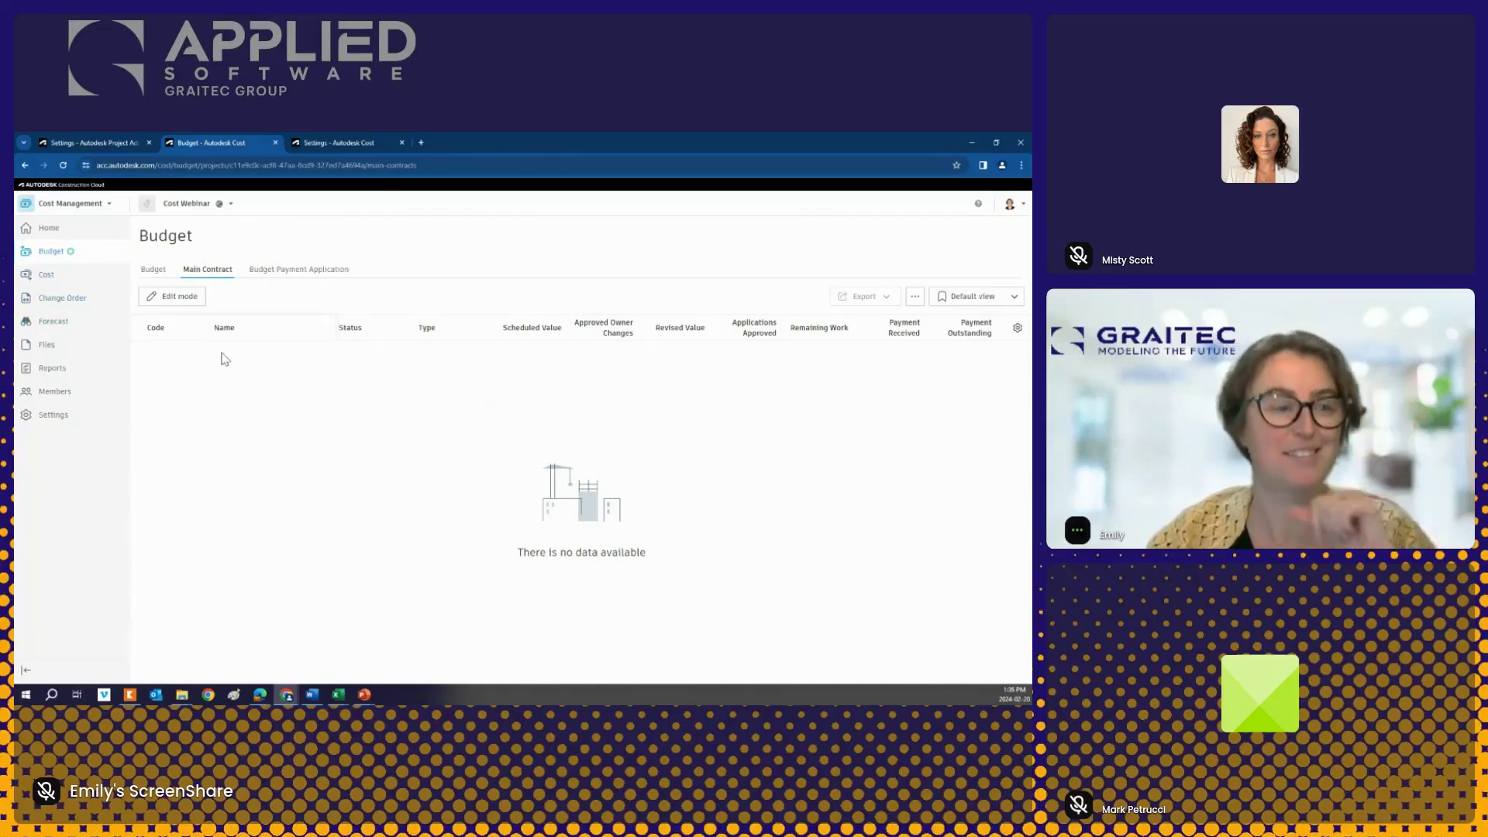
pyautogui.click(189, 302)
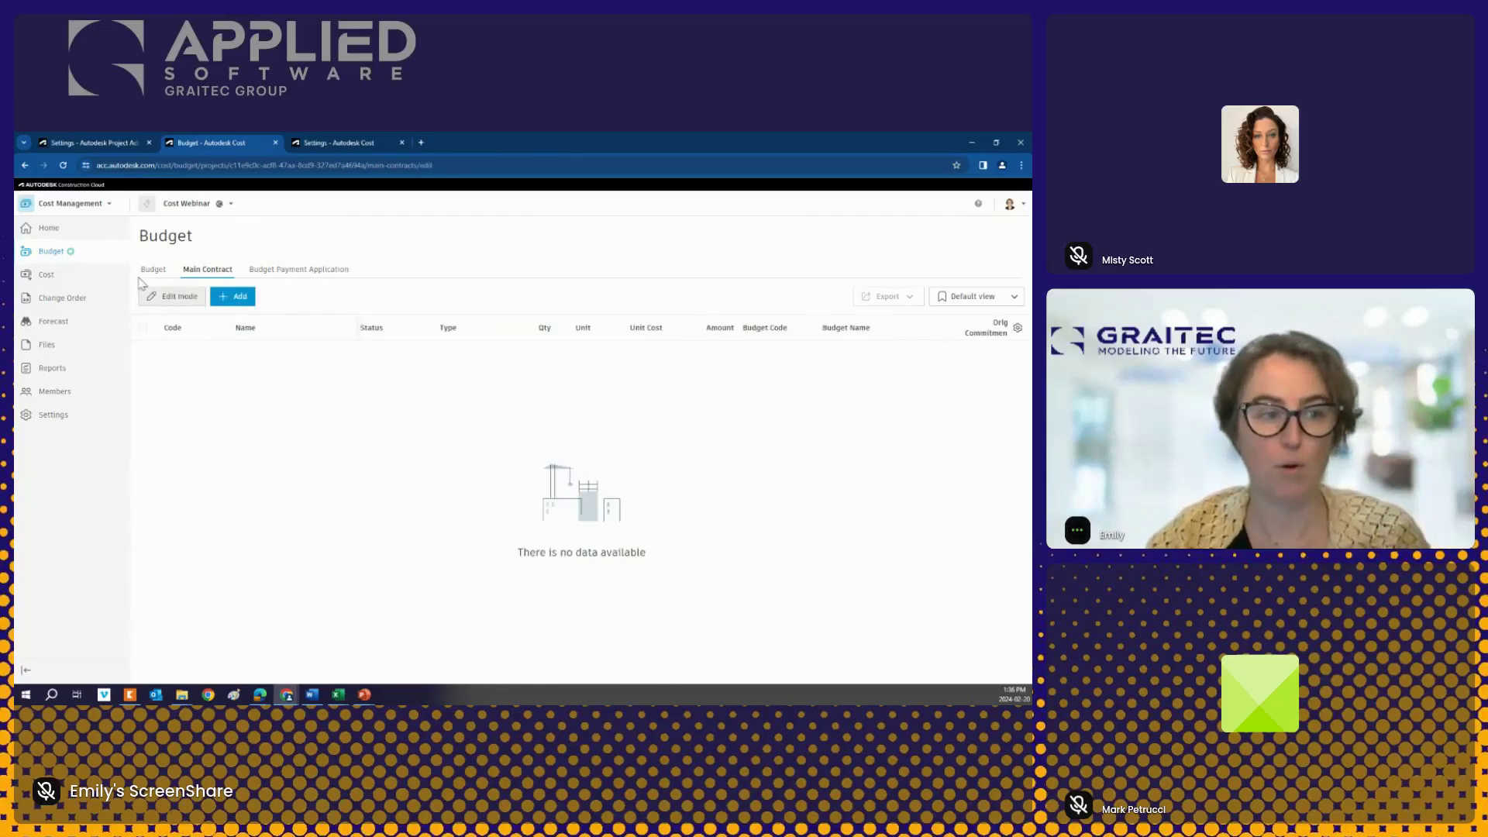
pyautogui.click(235, 298)
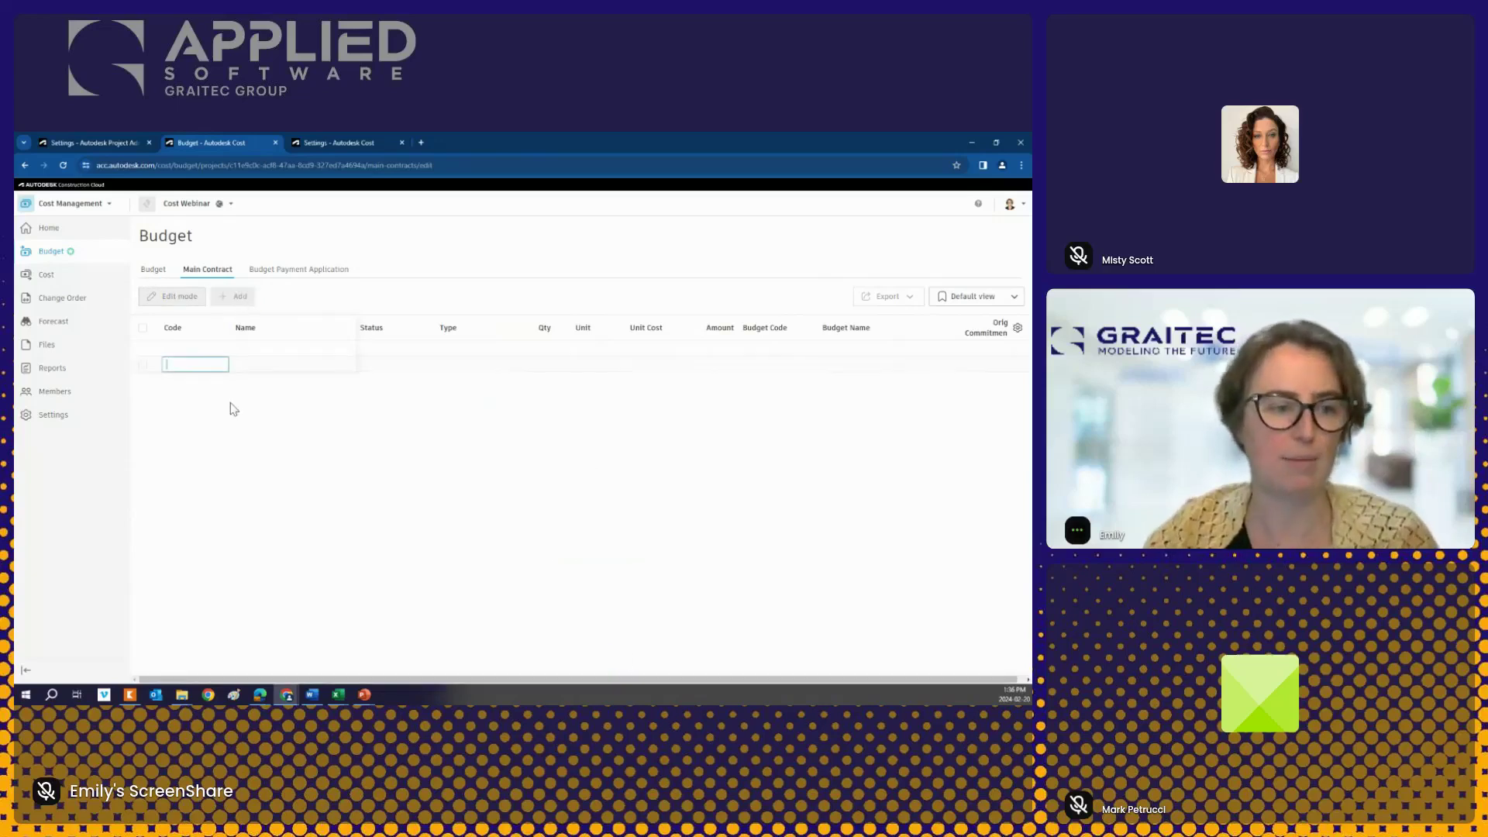
pyautogui.write('pc')
pyautogui.write('o')
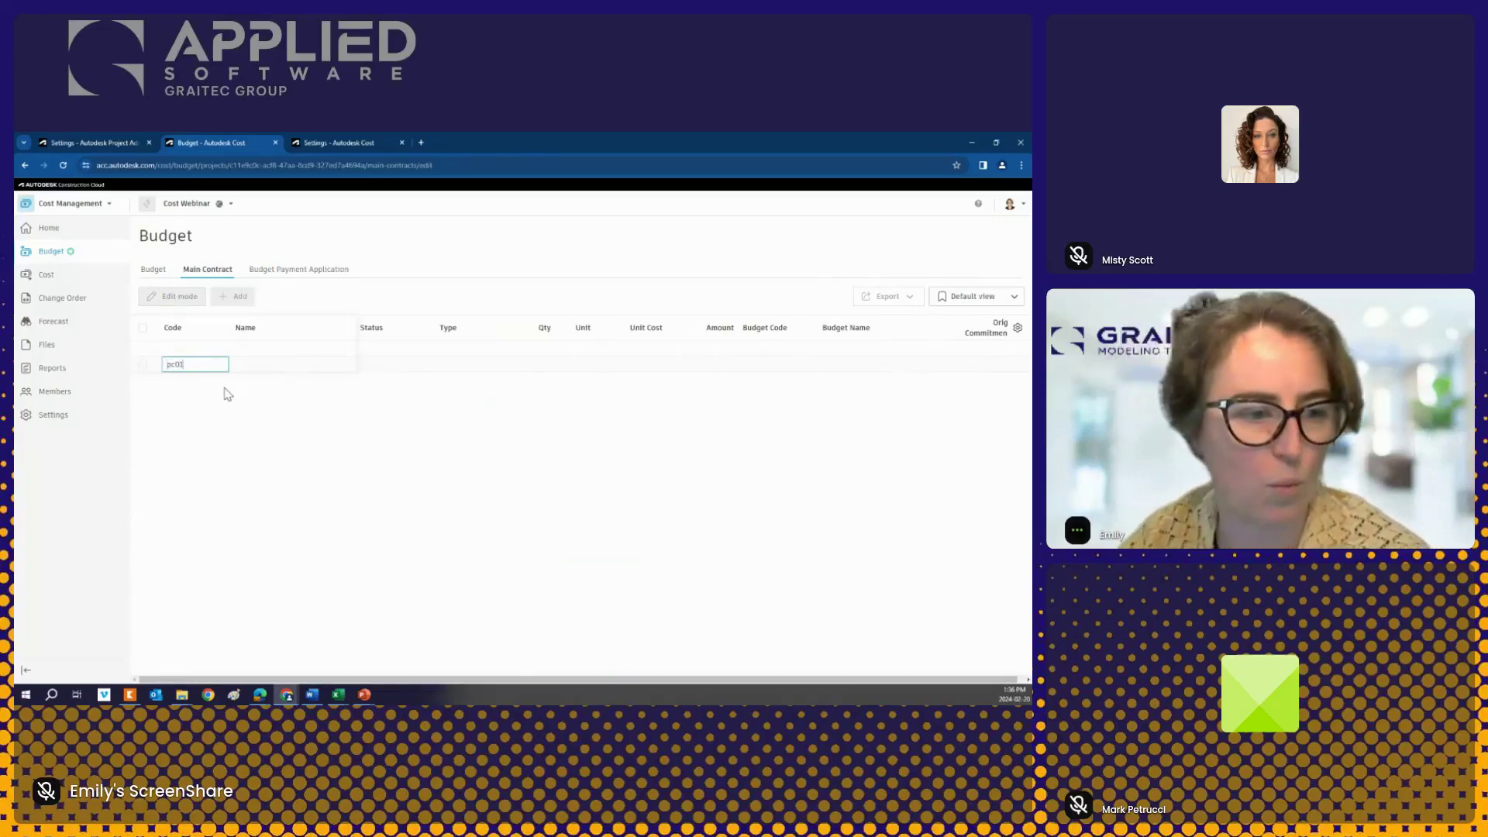
pyautogui.write('1')
pyautogui.click(291, 363)
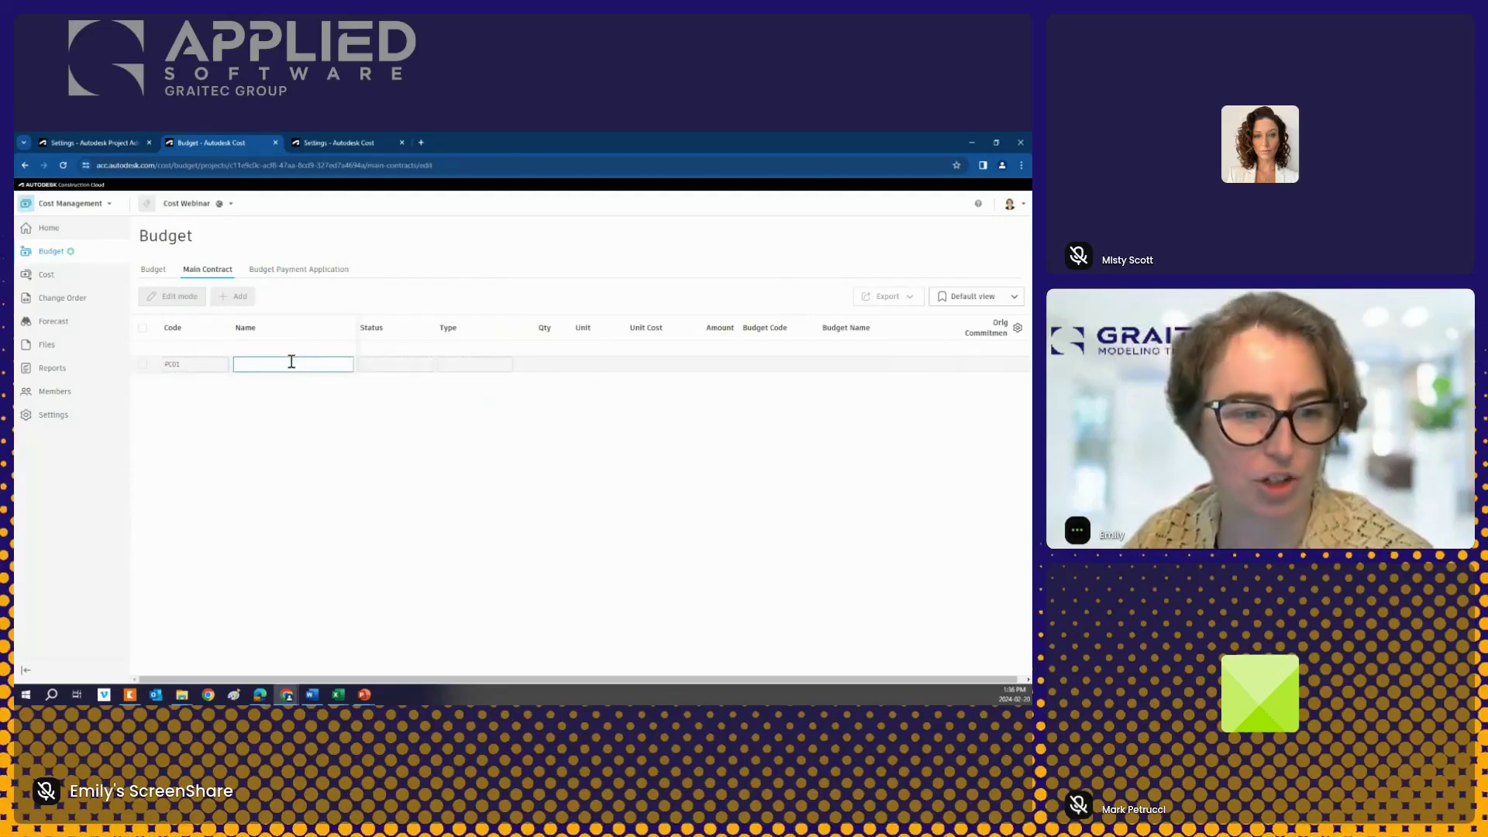
pyautogui.press('Return')
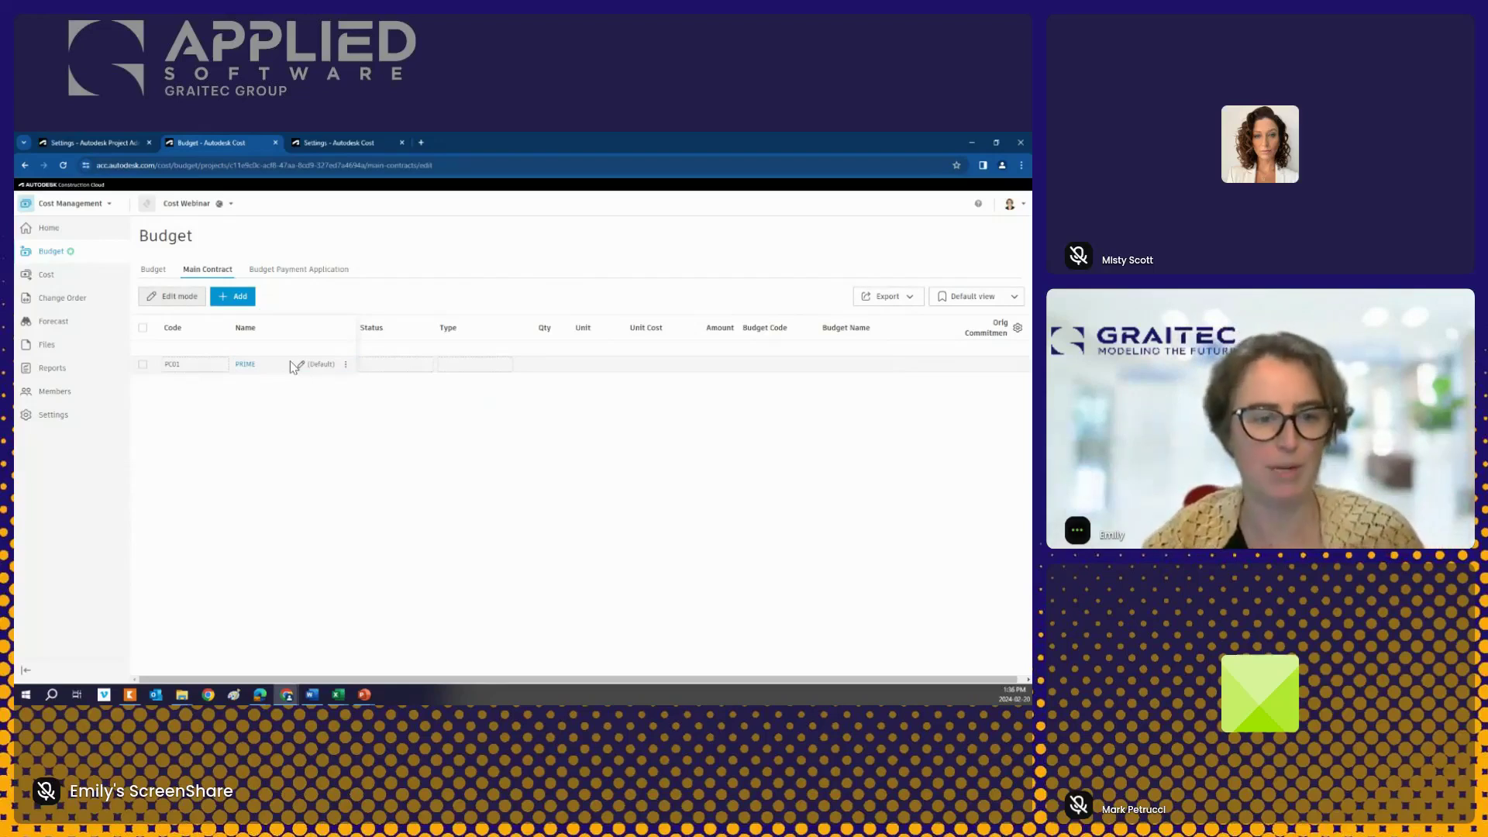
# Step: Set the PRIME main contract's type to Cost Plus, leaving its status blank, and return to the contract list outside edit mode
pyautogui.click(408, 371)
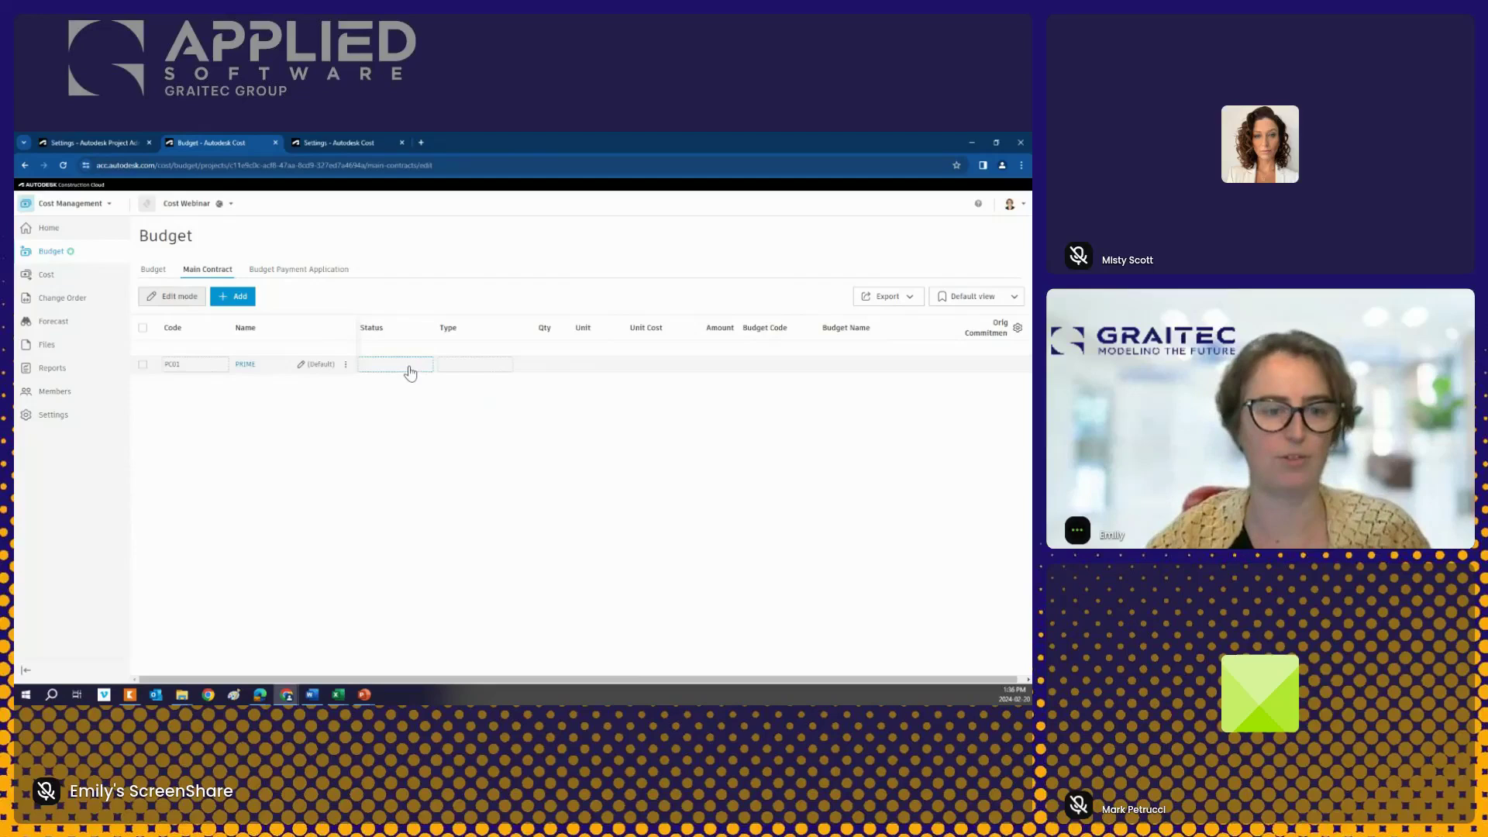
pyautogui.click(409, 371)
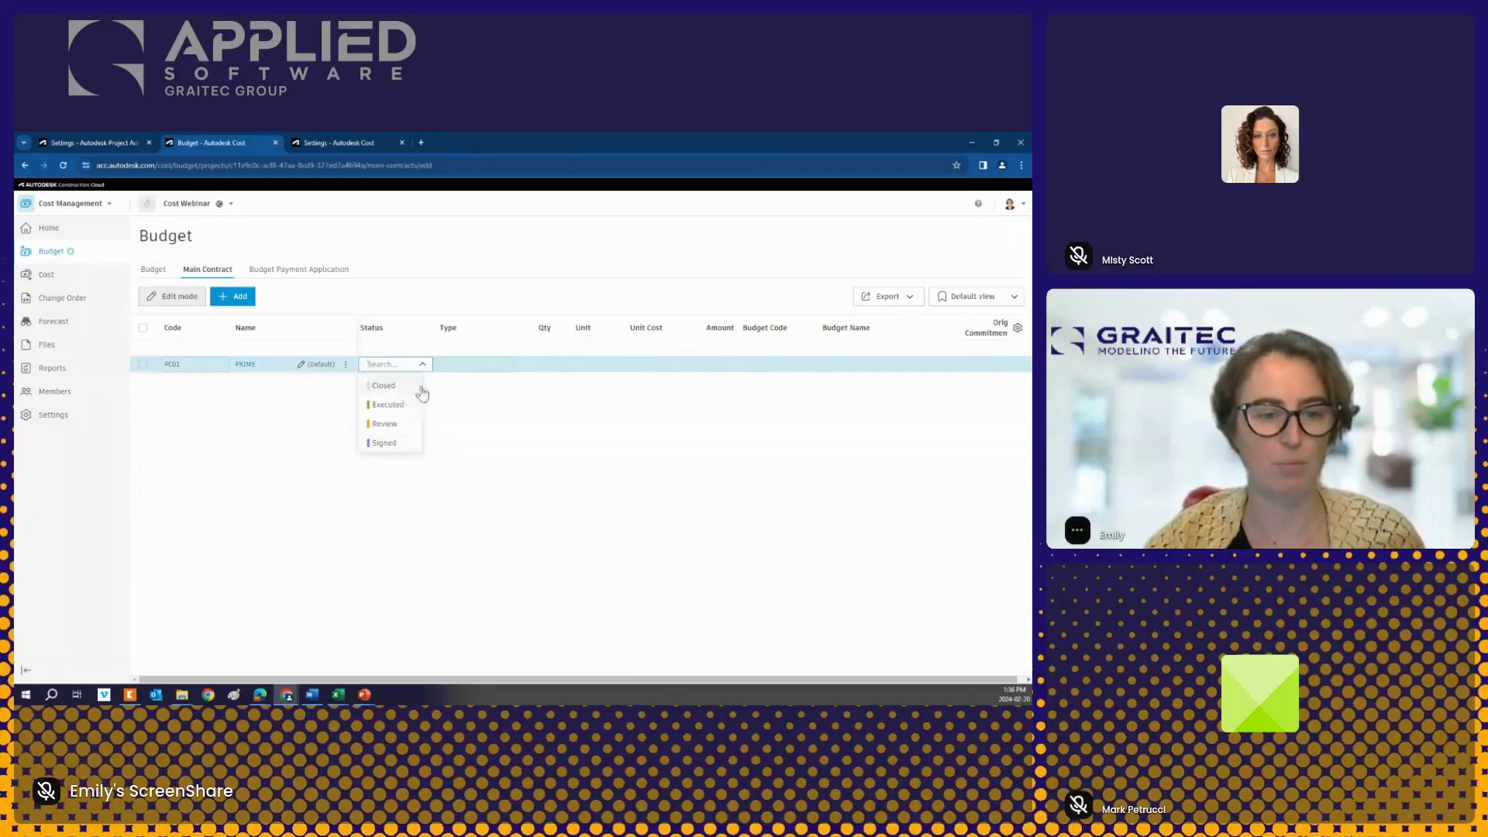
pyautogui.click(475, 363)
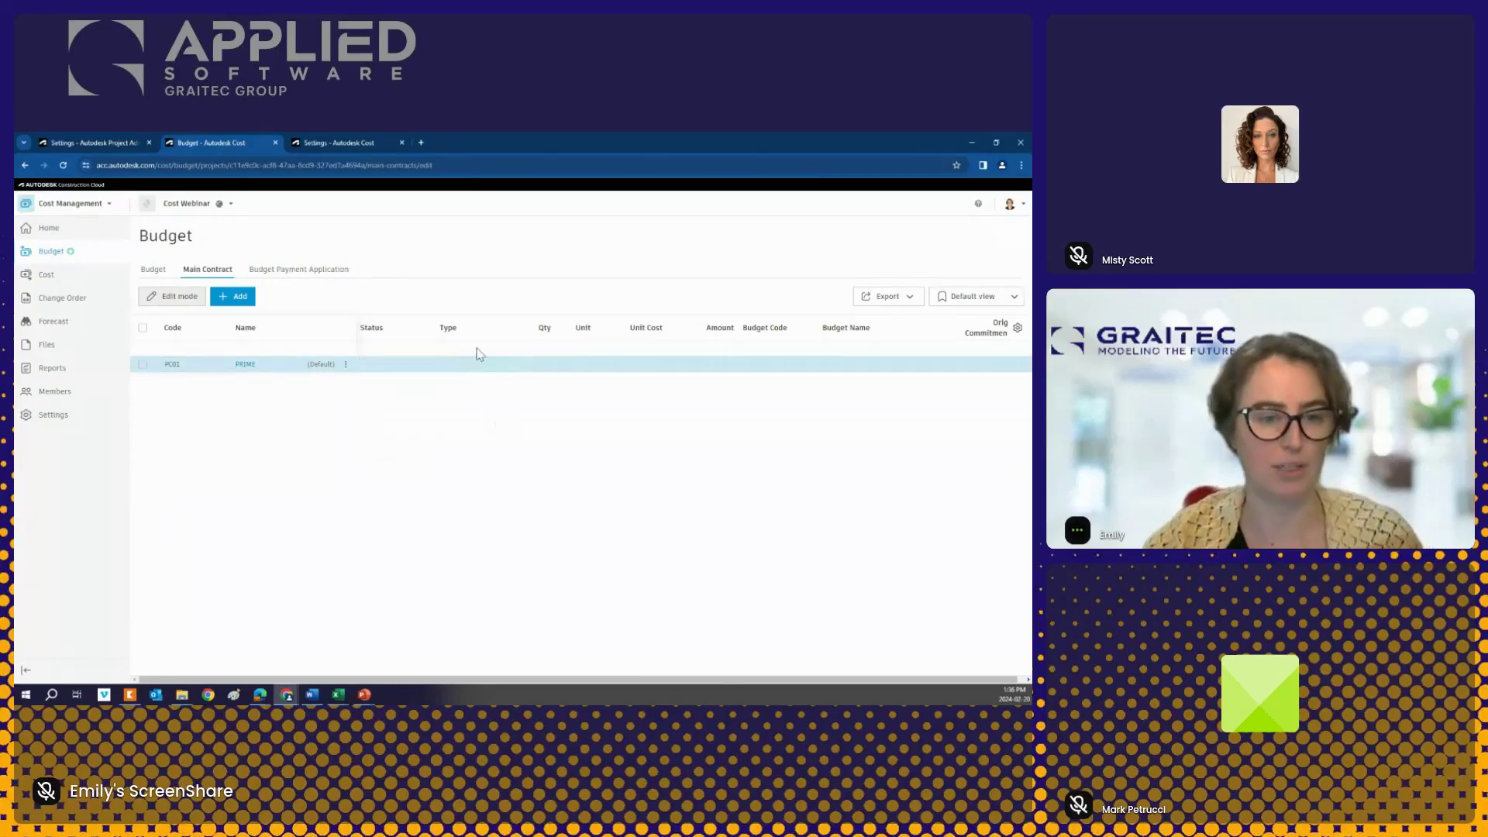
pyautogui.click(498, 365)
pyautogui.click(486, 404)
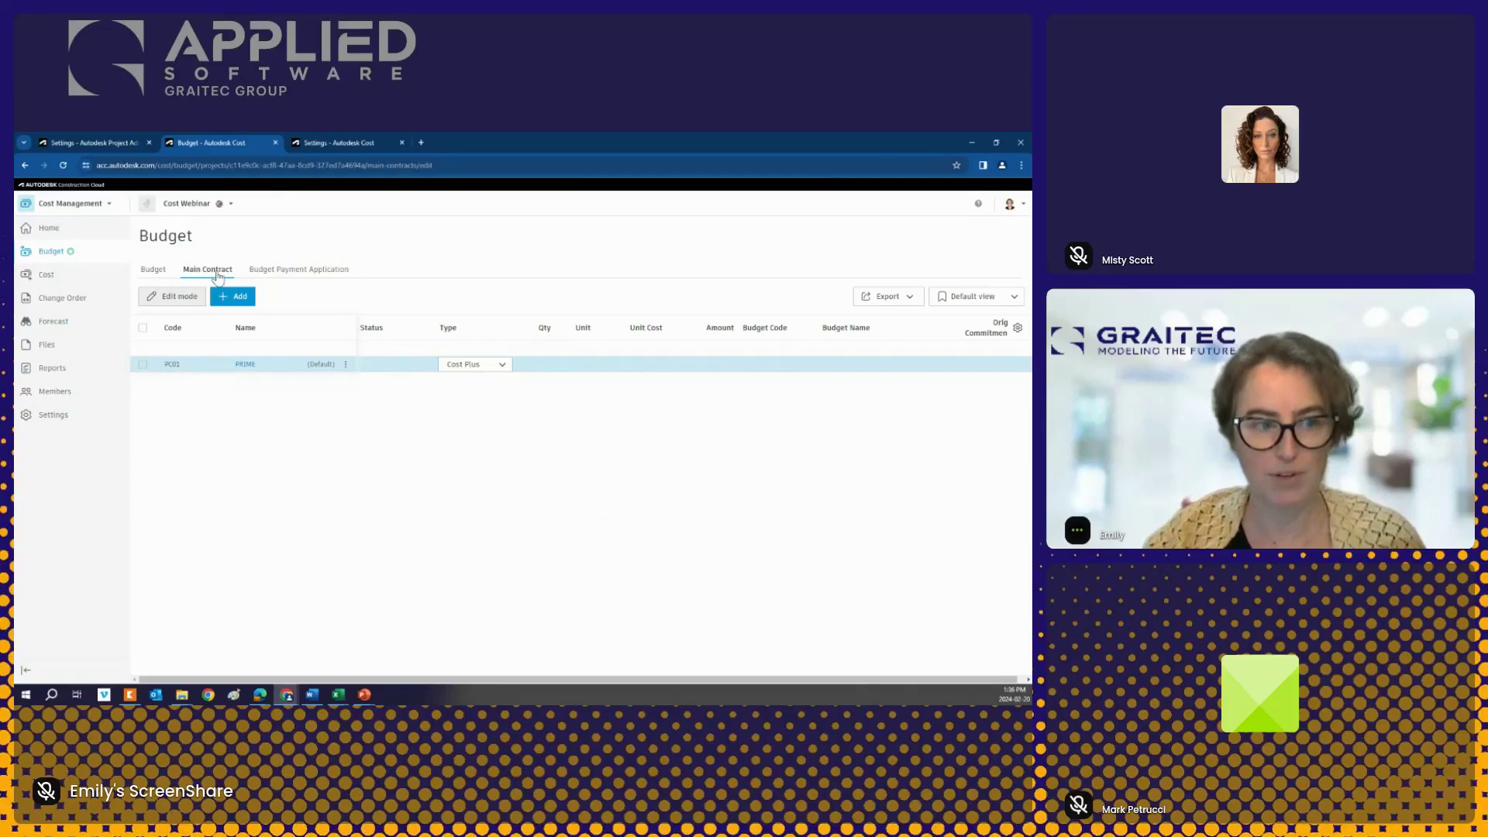
pyautogui.click(153, 270)
pyautogui.click(217, 269)
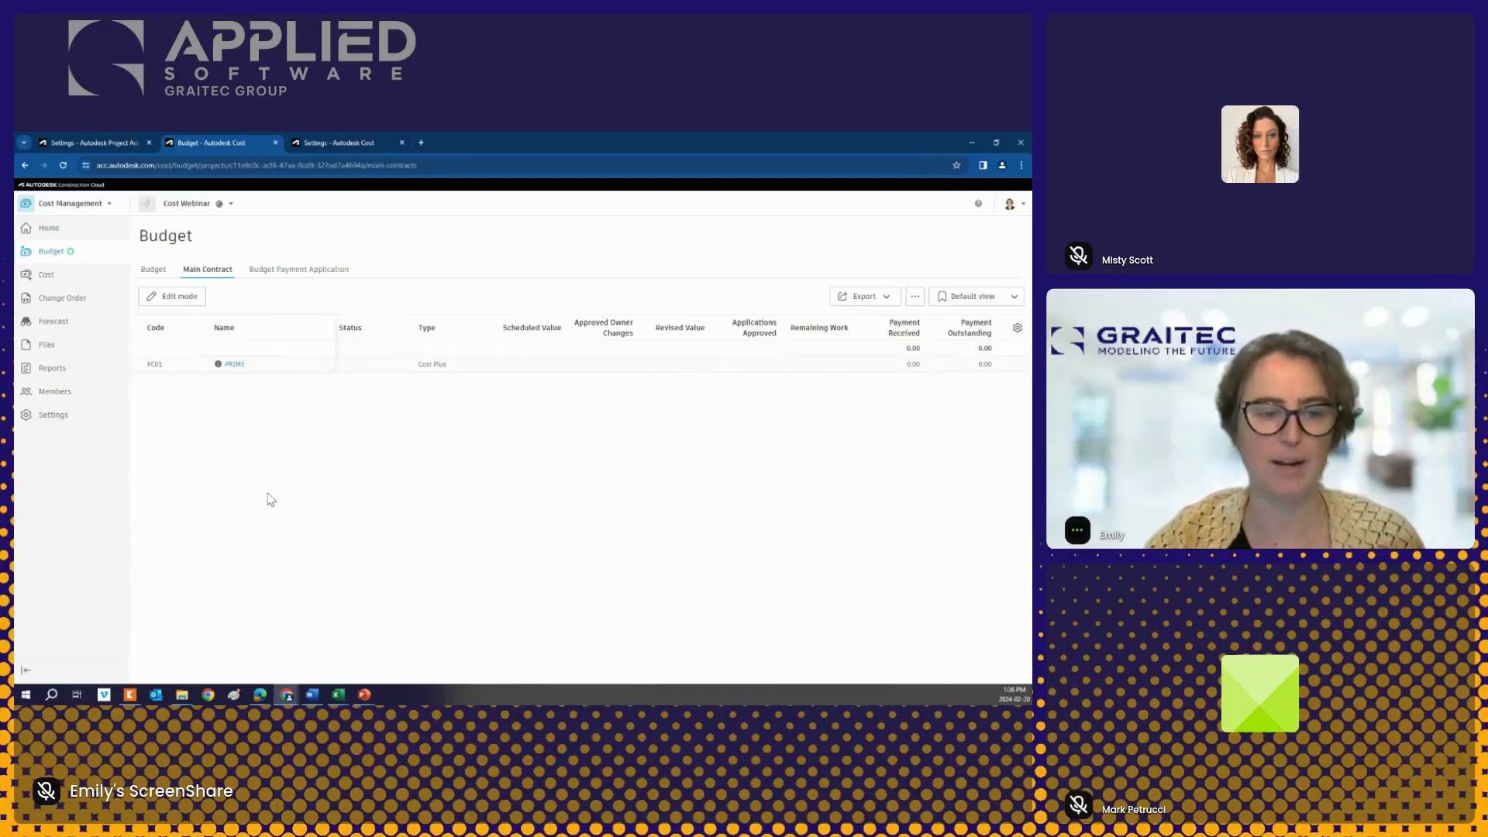
# Step: Select all budget items except Sundry Materials, Printing, General Labor Crew and Fee in the budget's edit mode
pyautogui.click(154, 274)
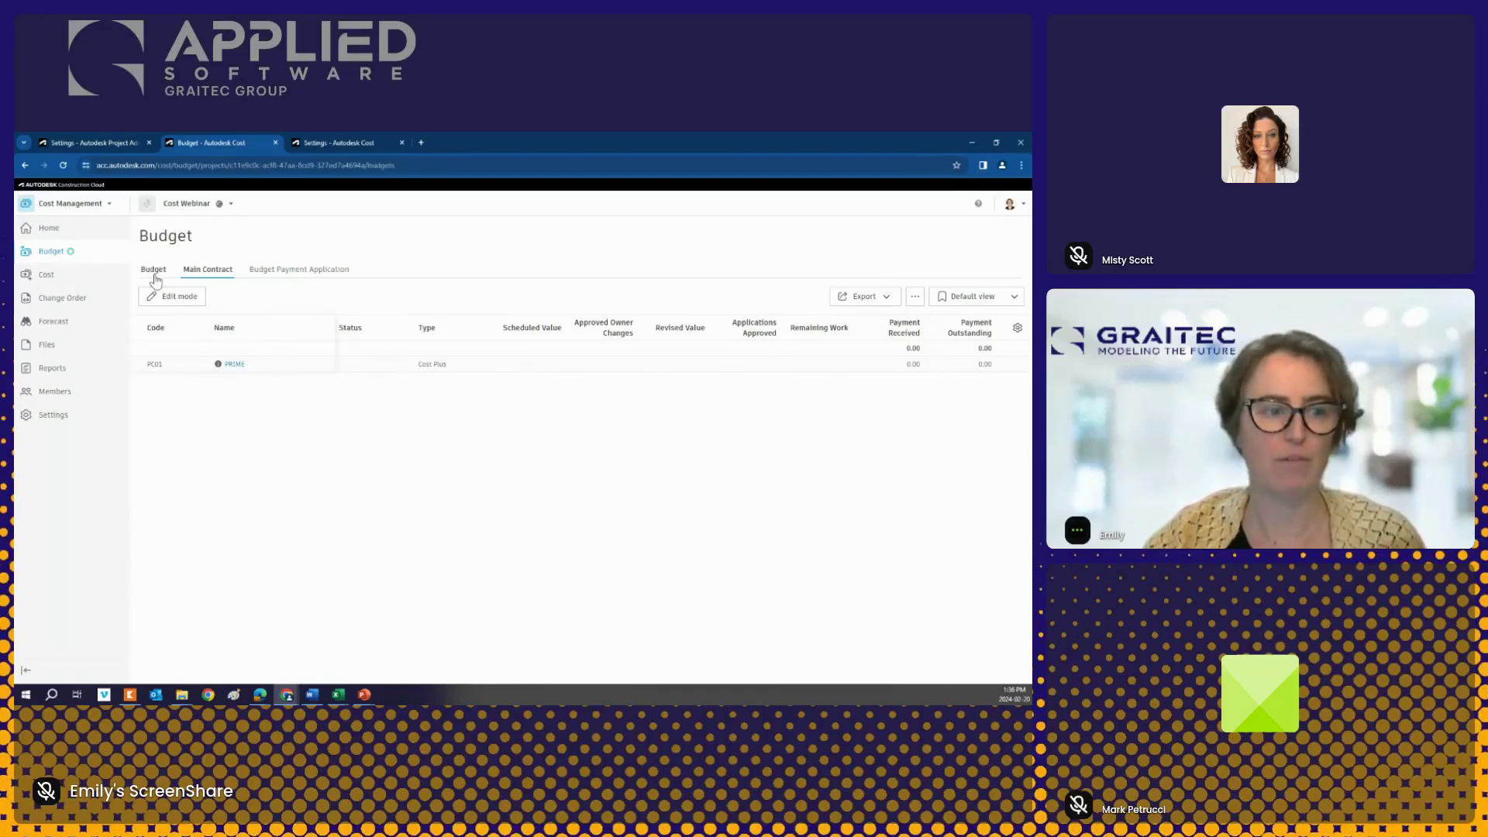
pyautogui.click(175, 303)
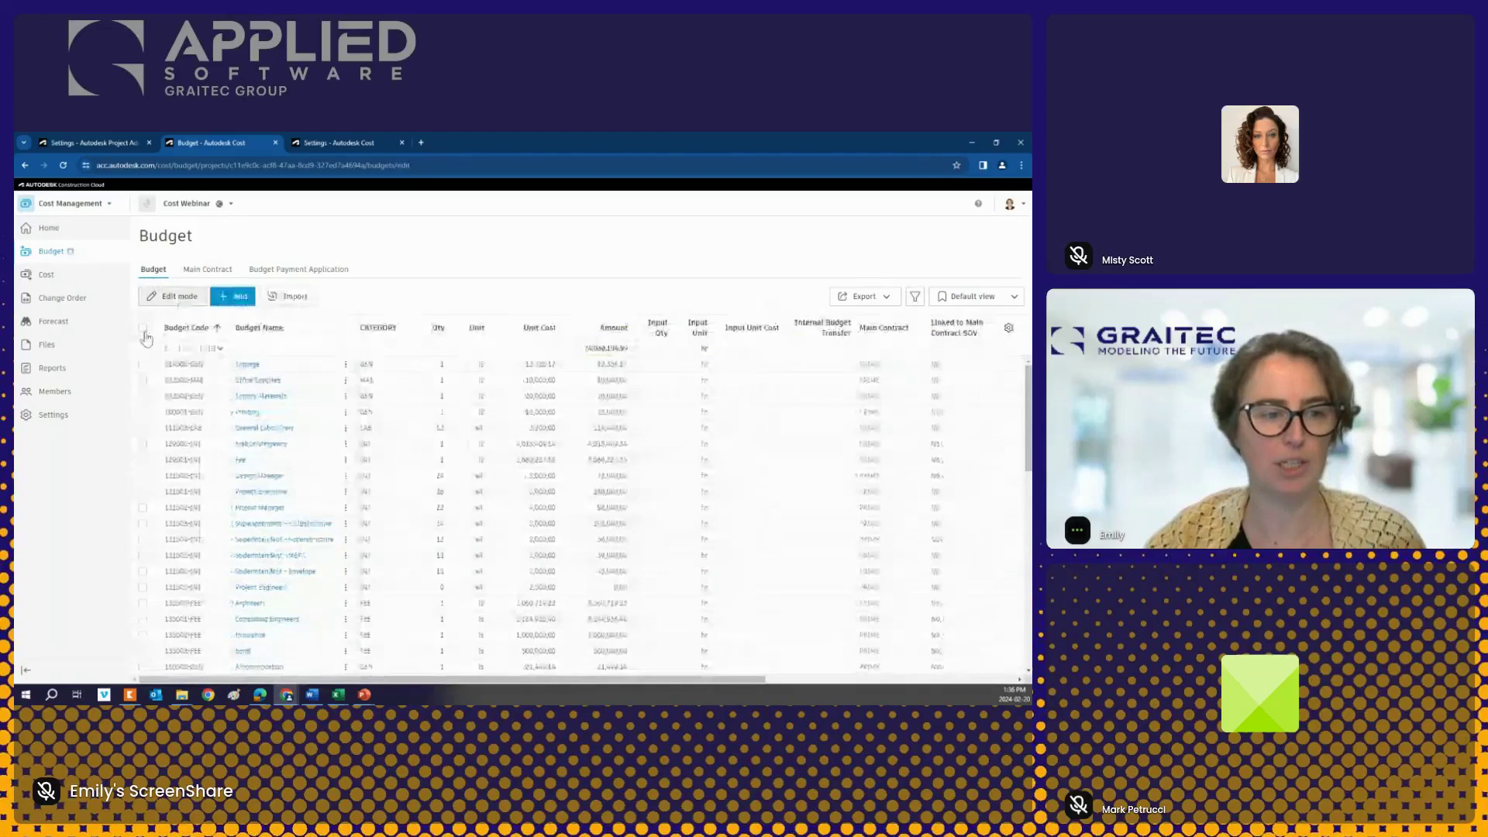
pyautogui.click(143, 328)
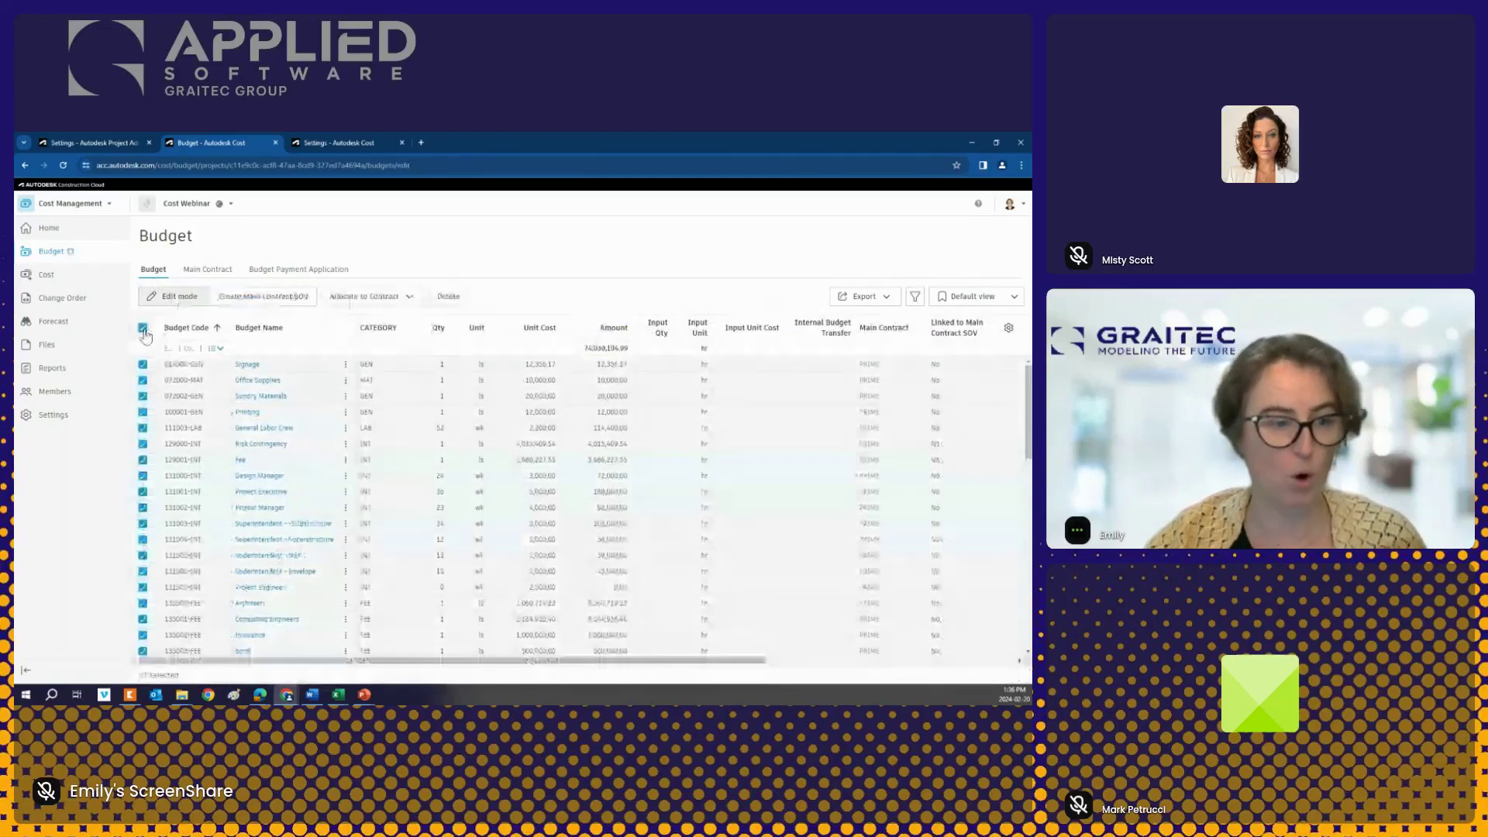
pyautogui.click(143, 396)
pyautogui.click(144, 412)
pyautogui.click(143, 428)
pyautogui.click(144, 459)
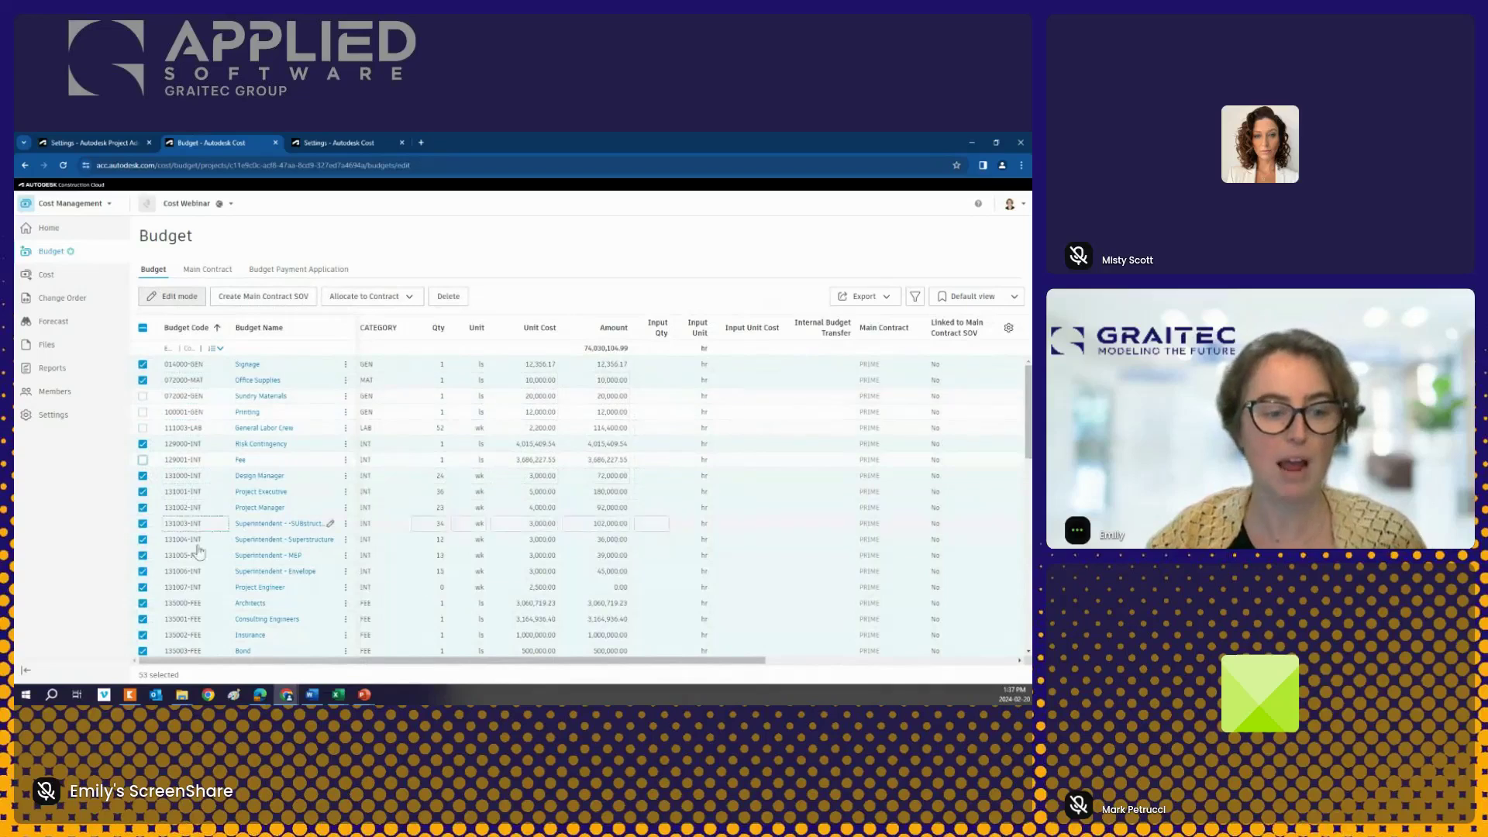
pyautogui.click(208, 270)
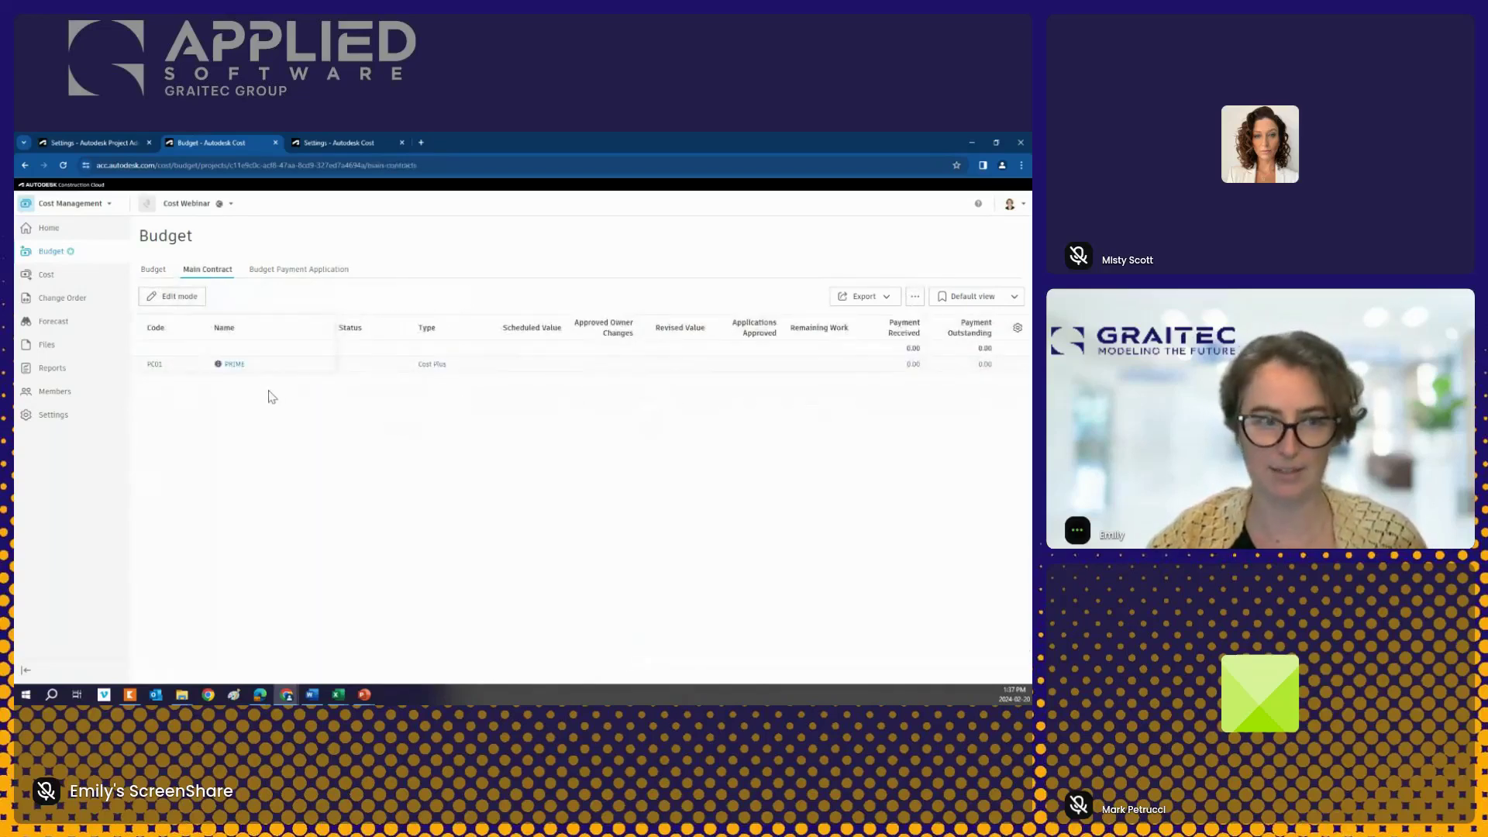
# Step: Add a subitem with code SC01 and name SUBCONTRACTOR under the PRIME main contract
pyautogui.click(199, 299)
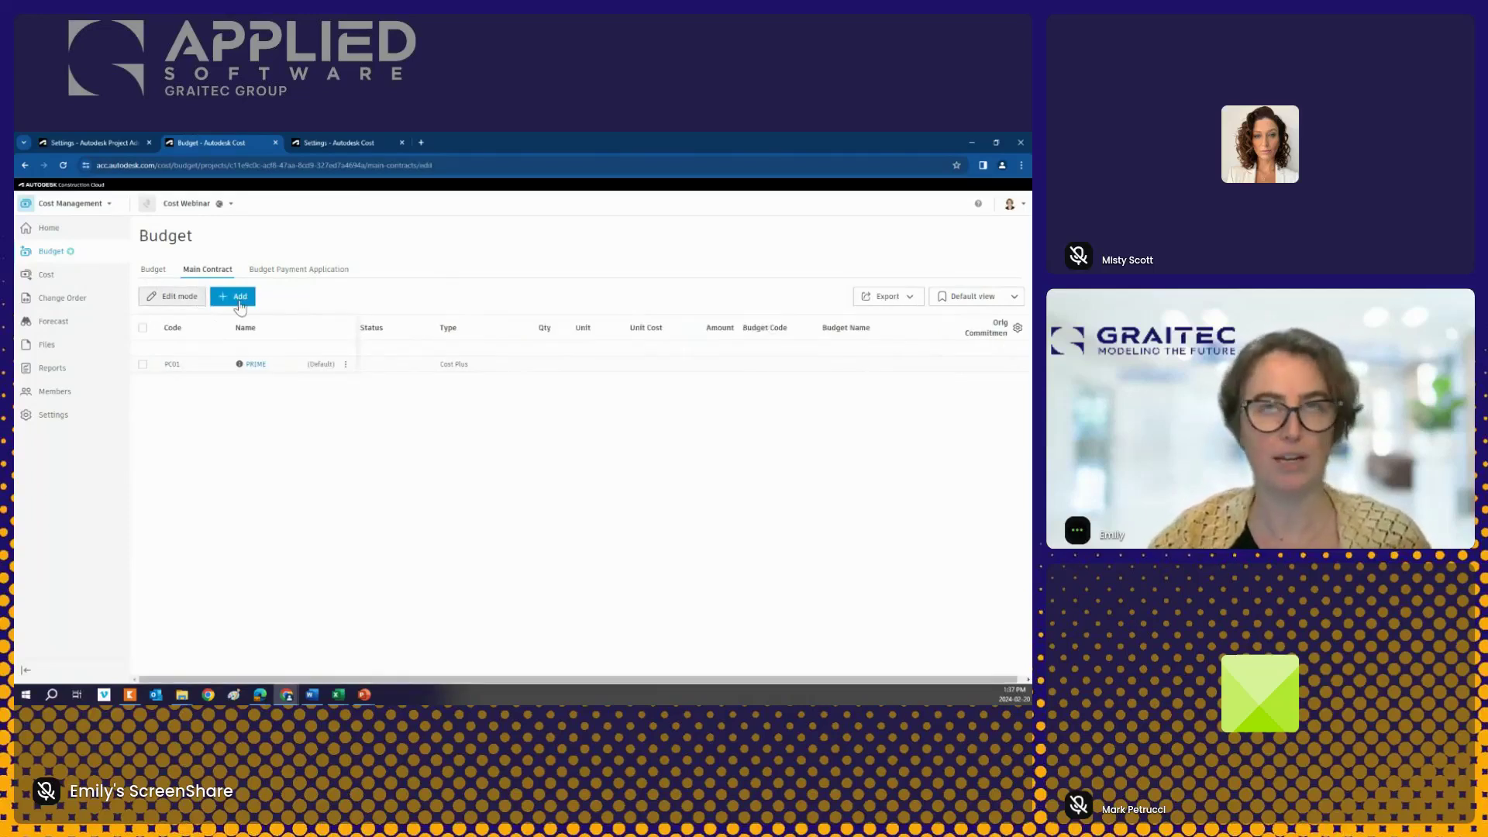
pyautogui.click(239, 298)
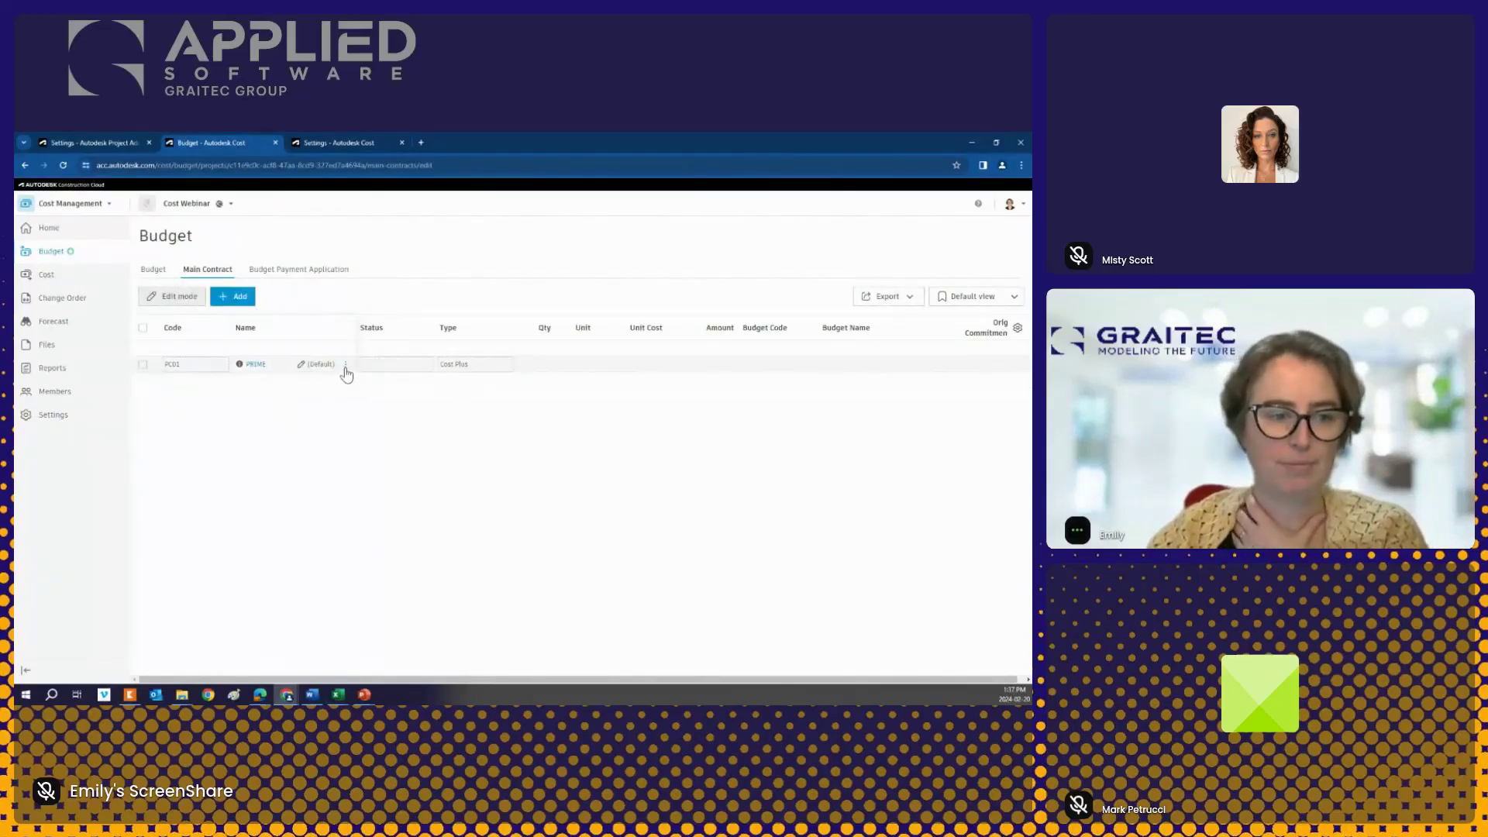
pyautogui.click(346, 365)
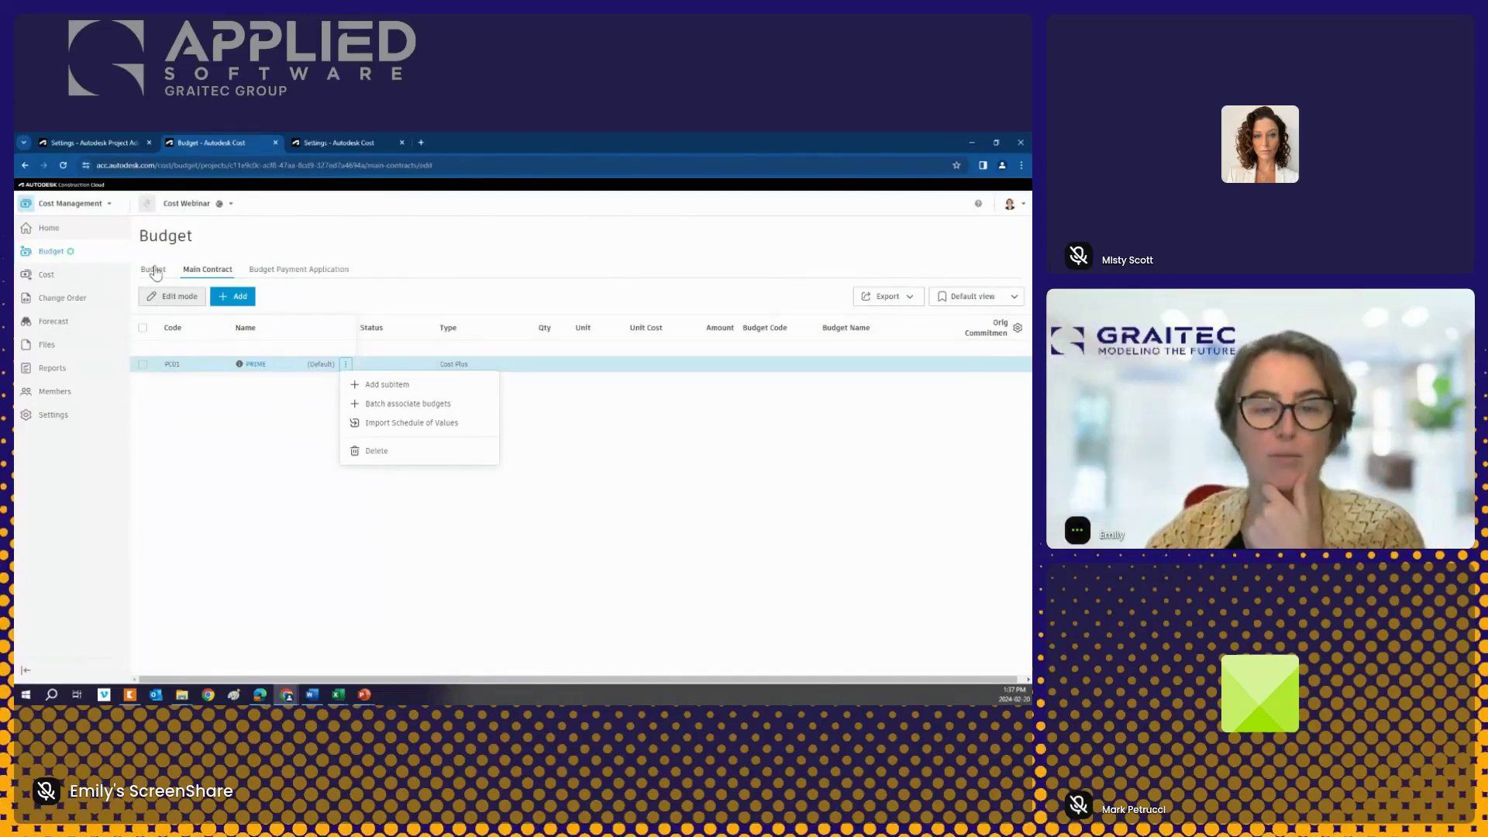
pyautogui.click(396, 389)
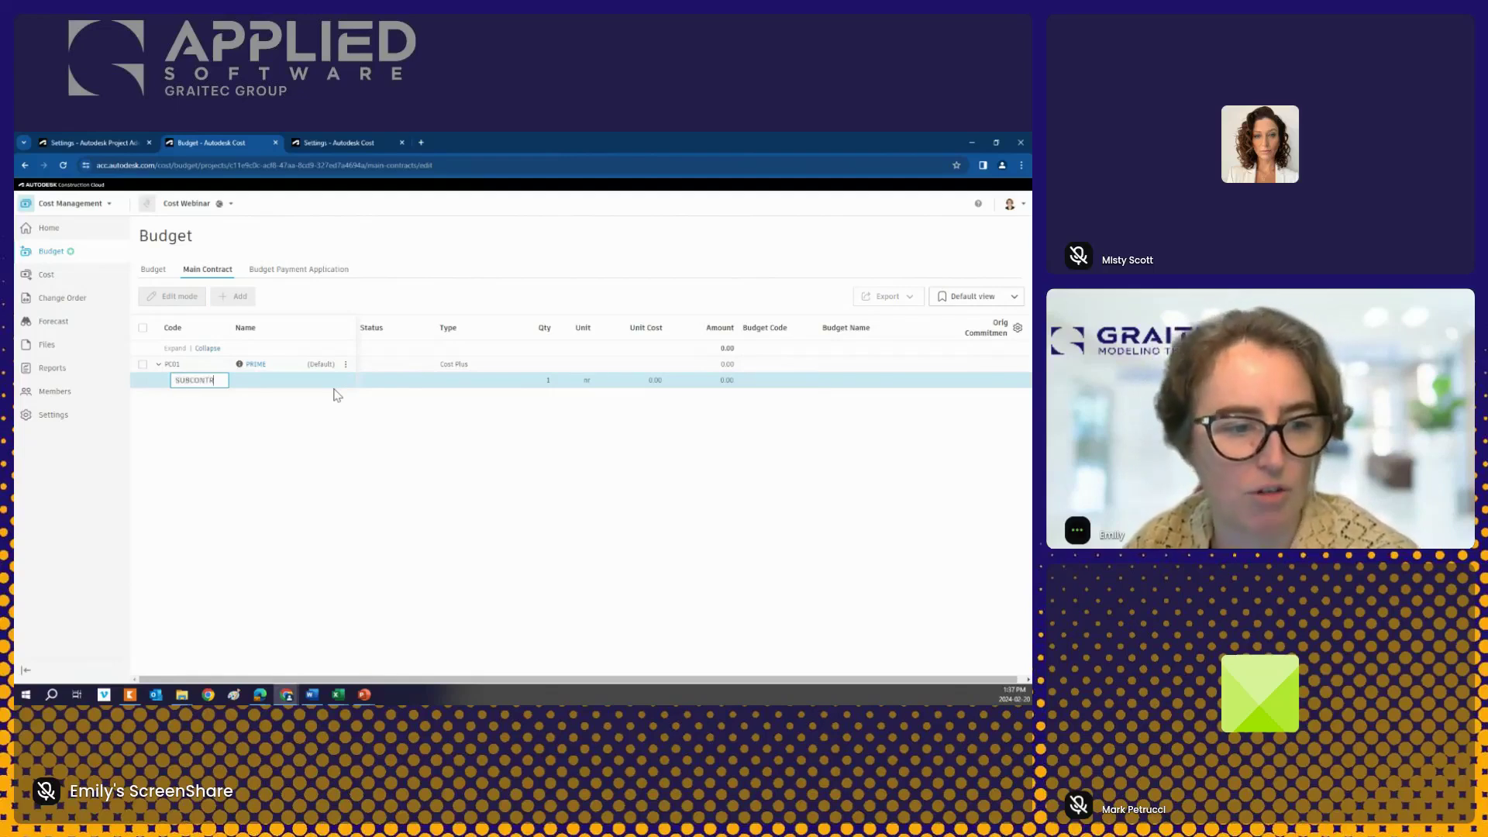
pyautogui.write('SUBCONTRACT')
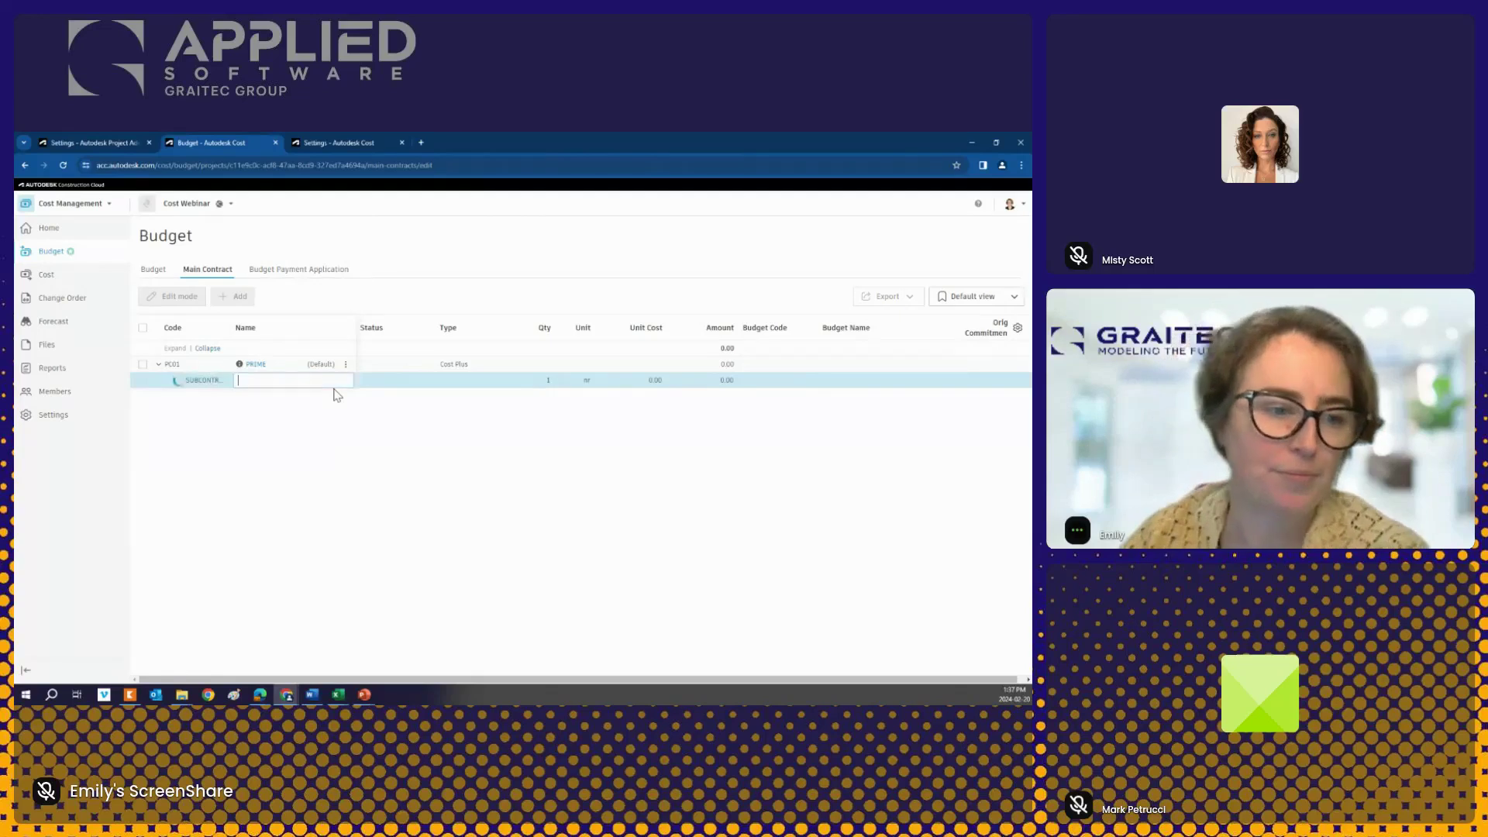
pyautogui.press('Tab')
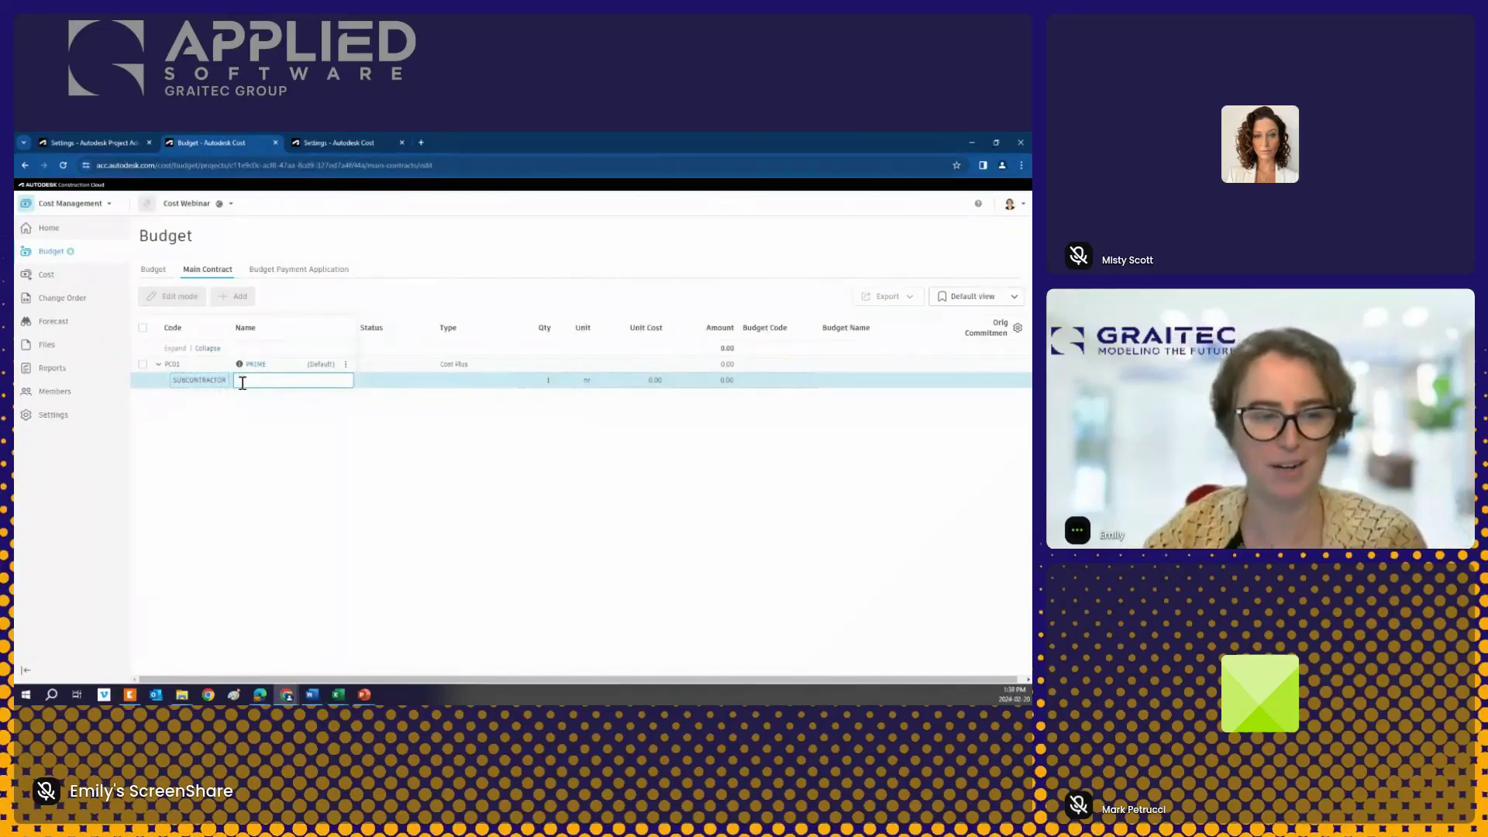
pyautogui.write('SUBCONTR')
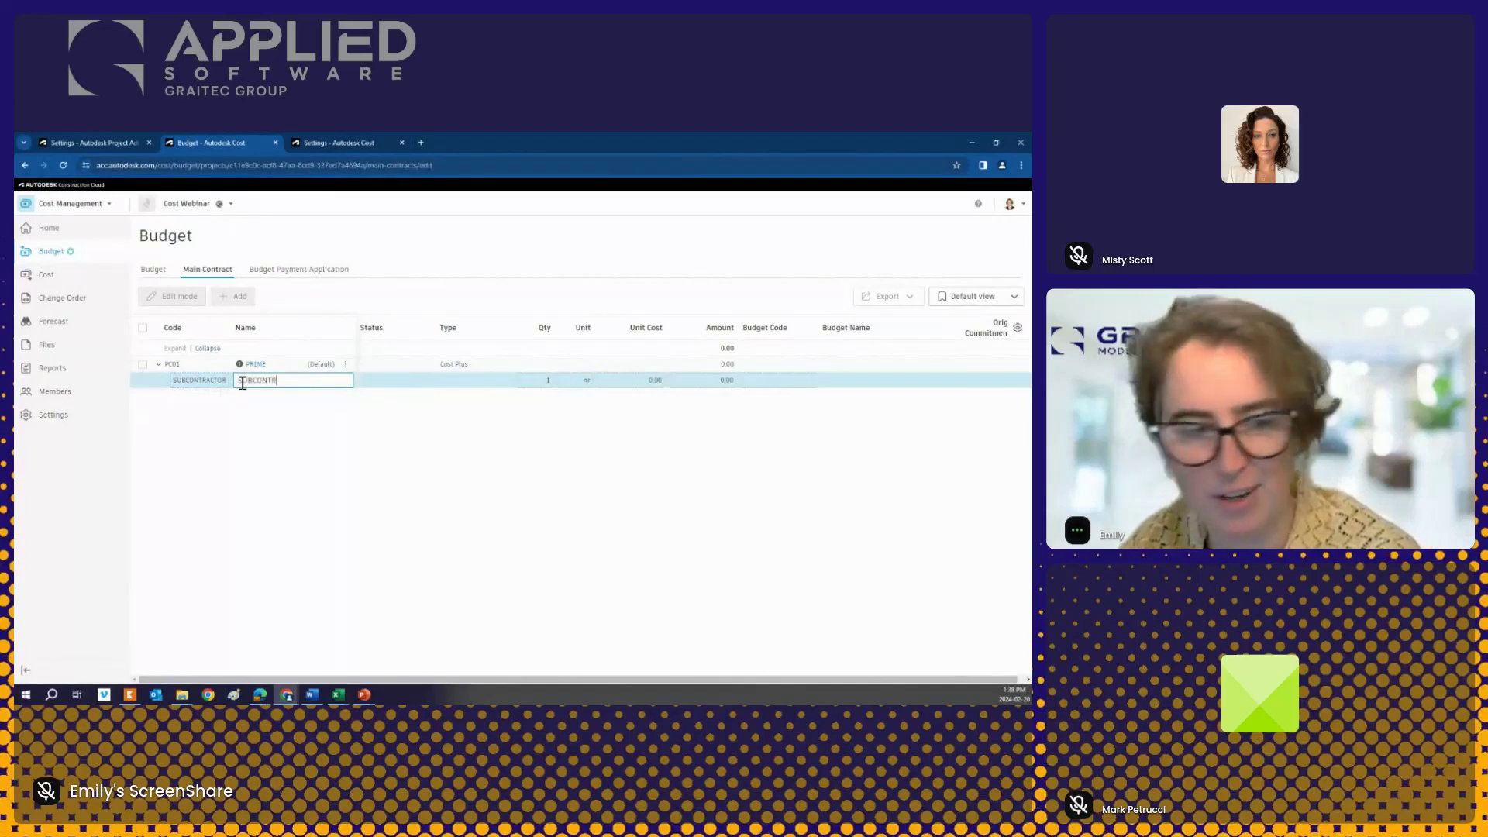
pyautogui.write('ACTOR')
pyautogui.press('Return')
pyautogui.doubleClick(200, 379)
pyautogui.write('SUB')
pyautogui.press('Return')
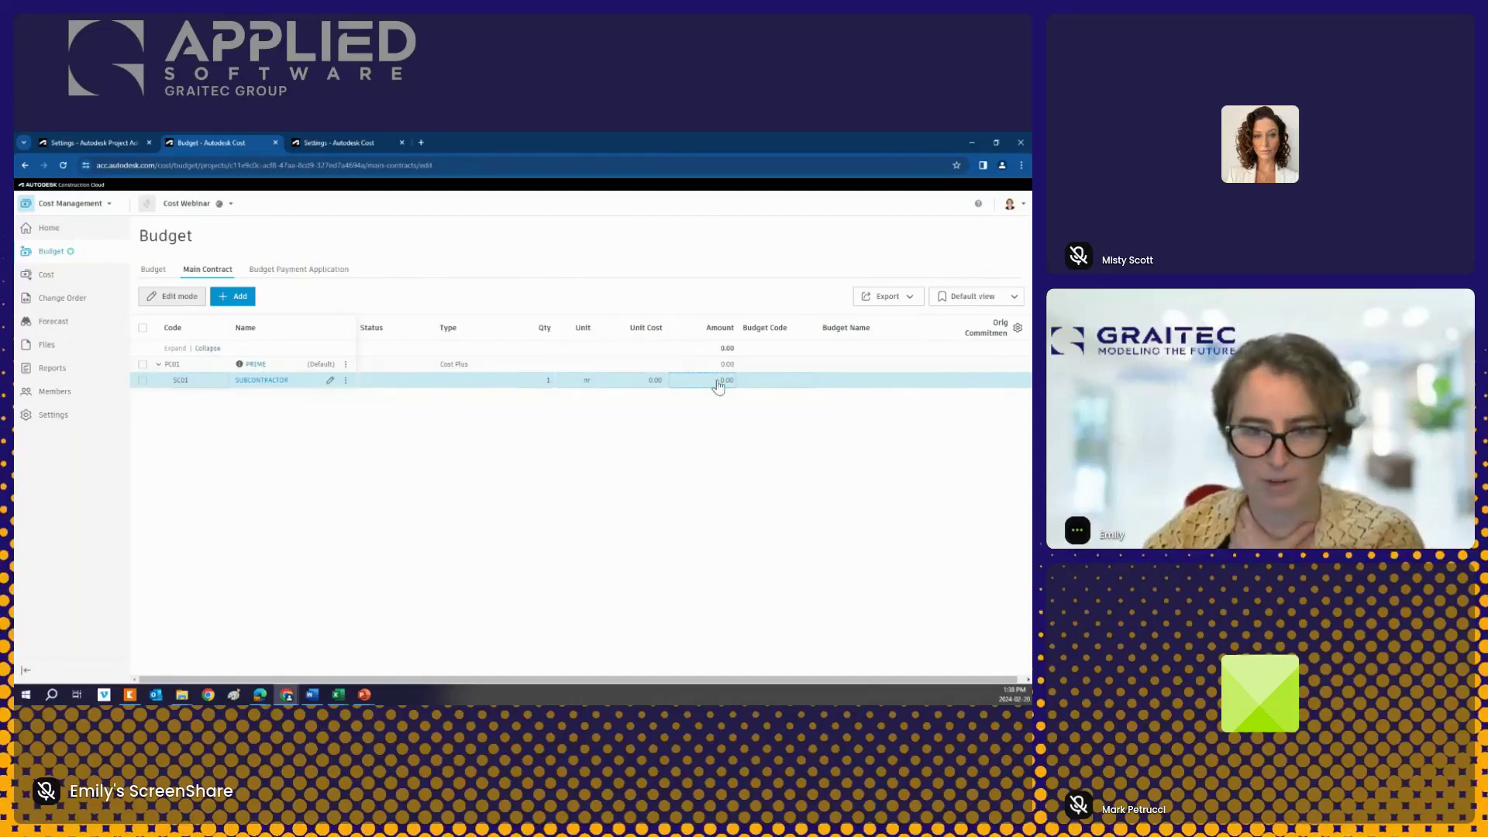
pyautogui.click(806, 384)
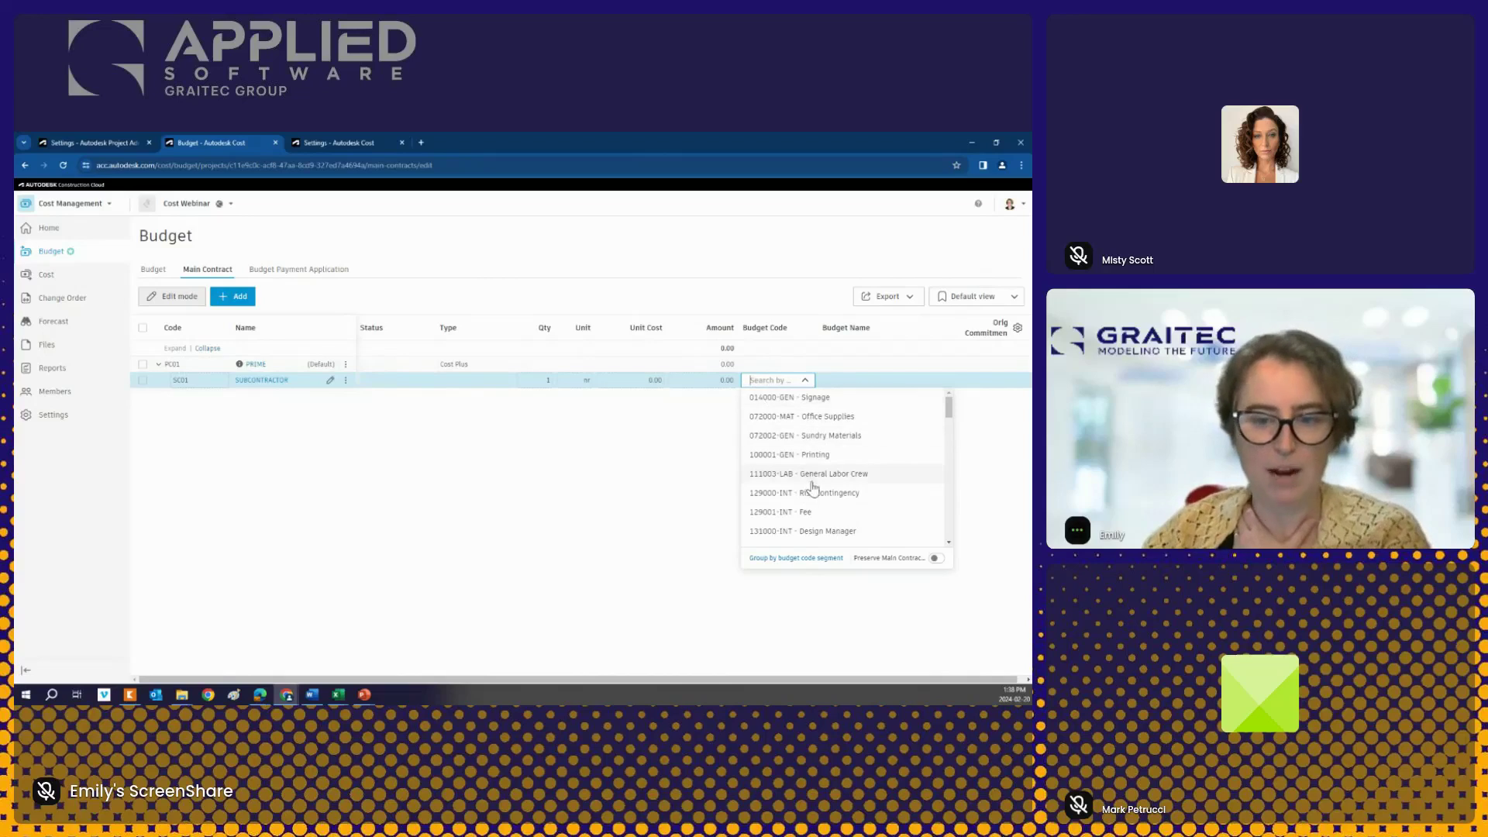
pyautogui.scroll(-2, 810, 487)
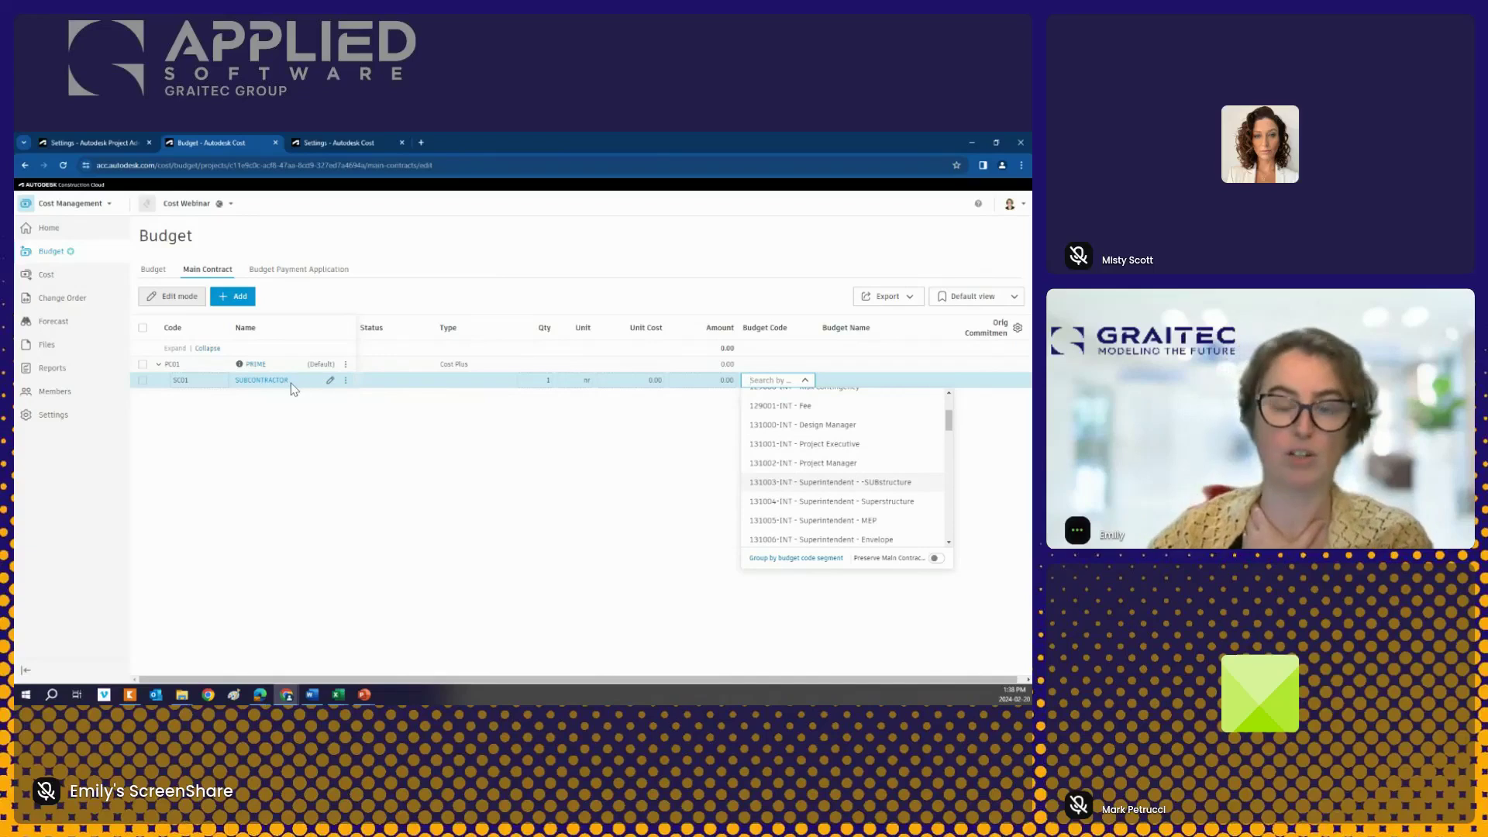
pyautogui.scroll(-2, 833, 453)
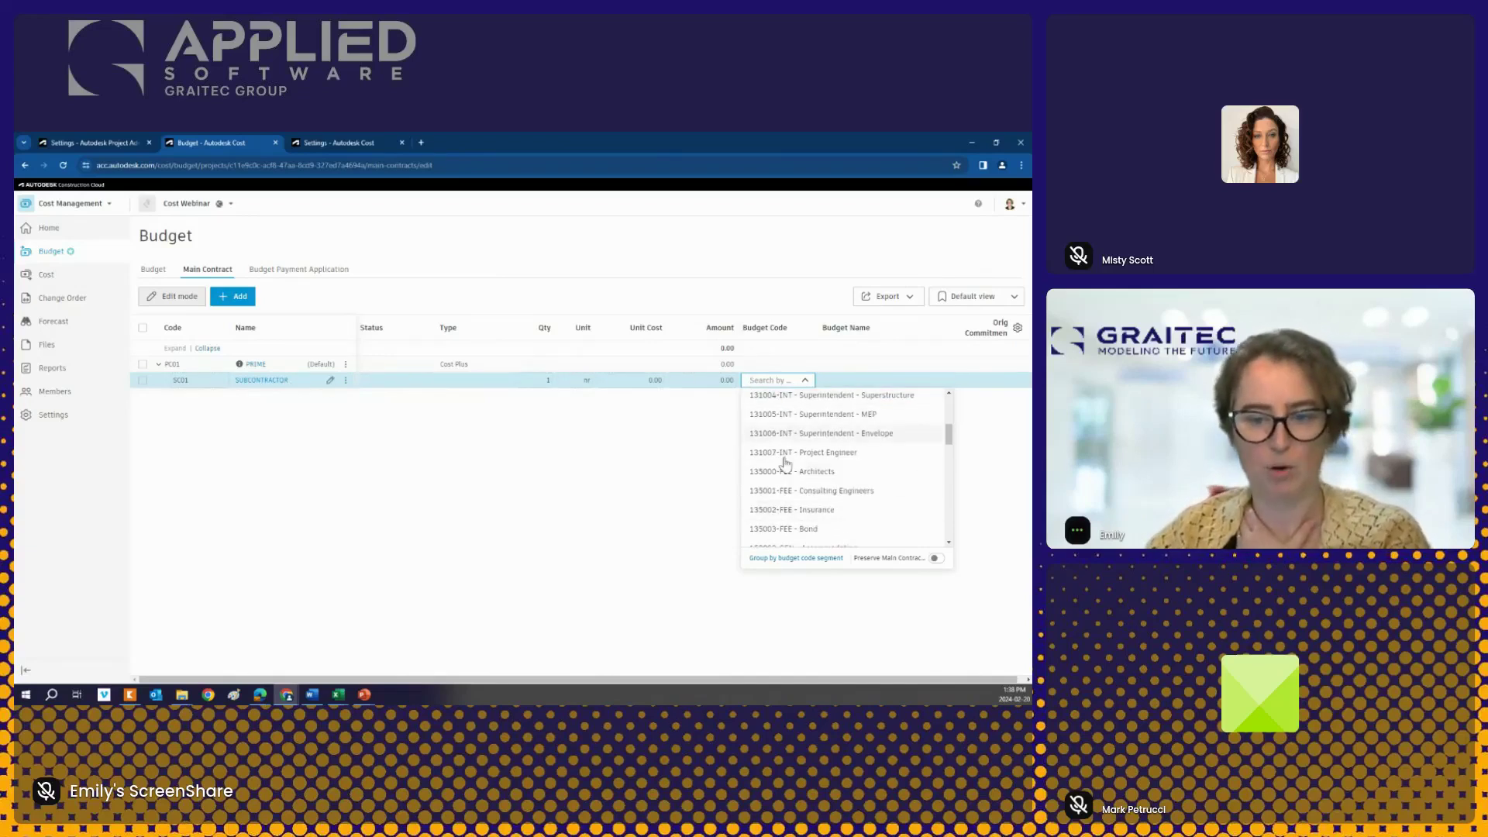
pyautogui.click(324, 392)
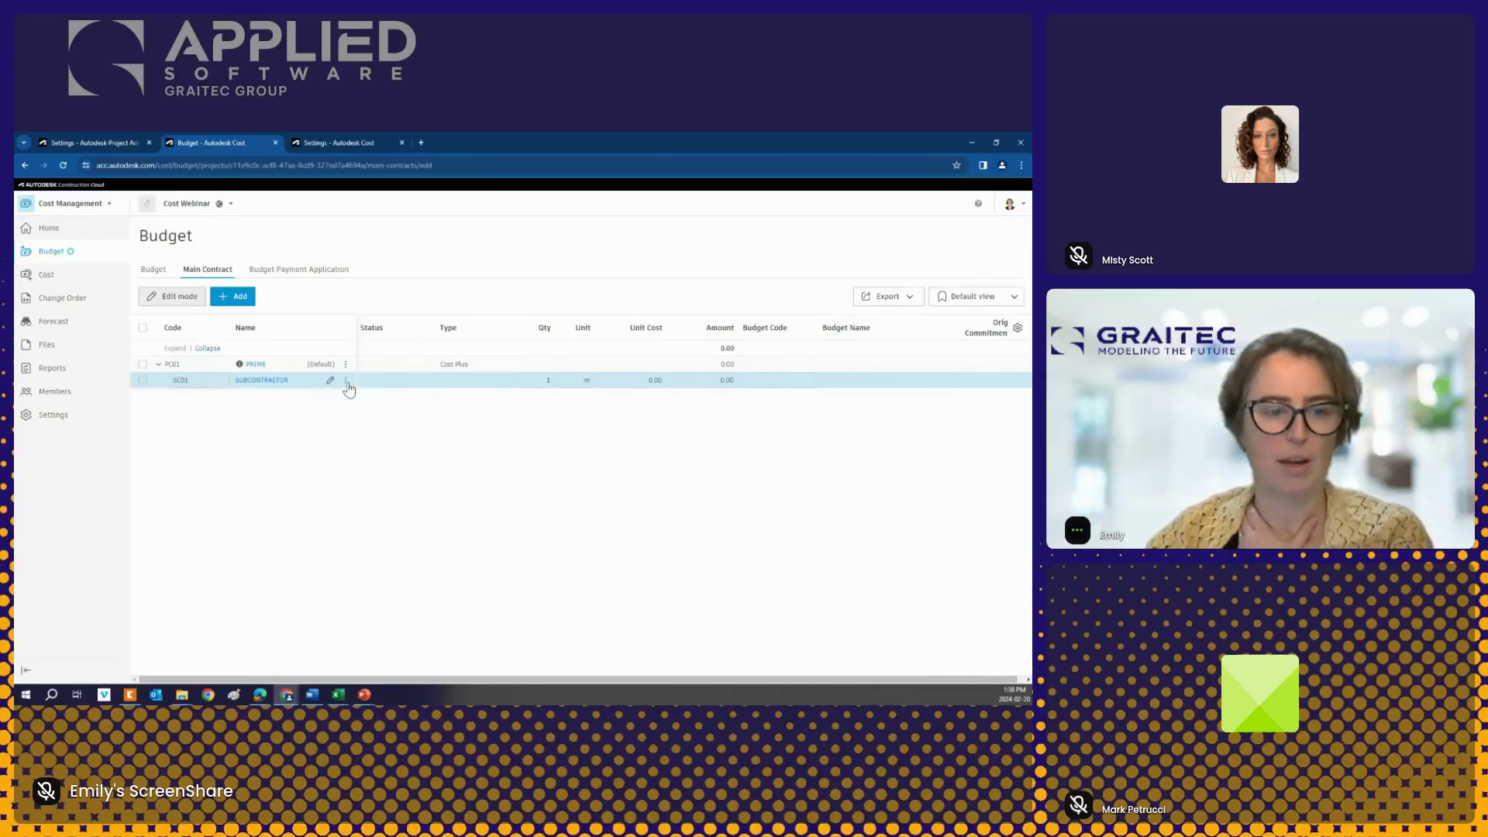
# Step: Batch associate the Sundry Materials, Printing, Fee, Project Executive, Superintendent - SUBstructure and Superintendent - Envelope budgets with SC01, preserving the main contract value
pyautogui.click(346, 381)
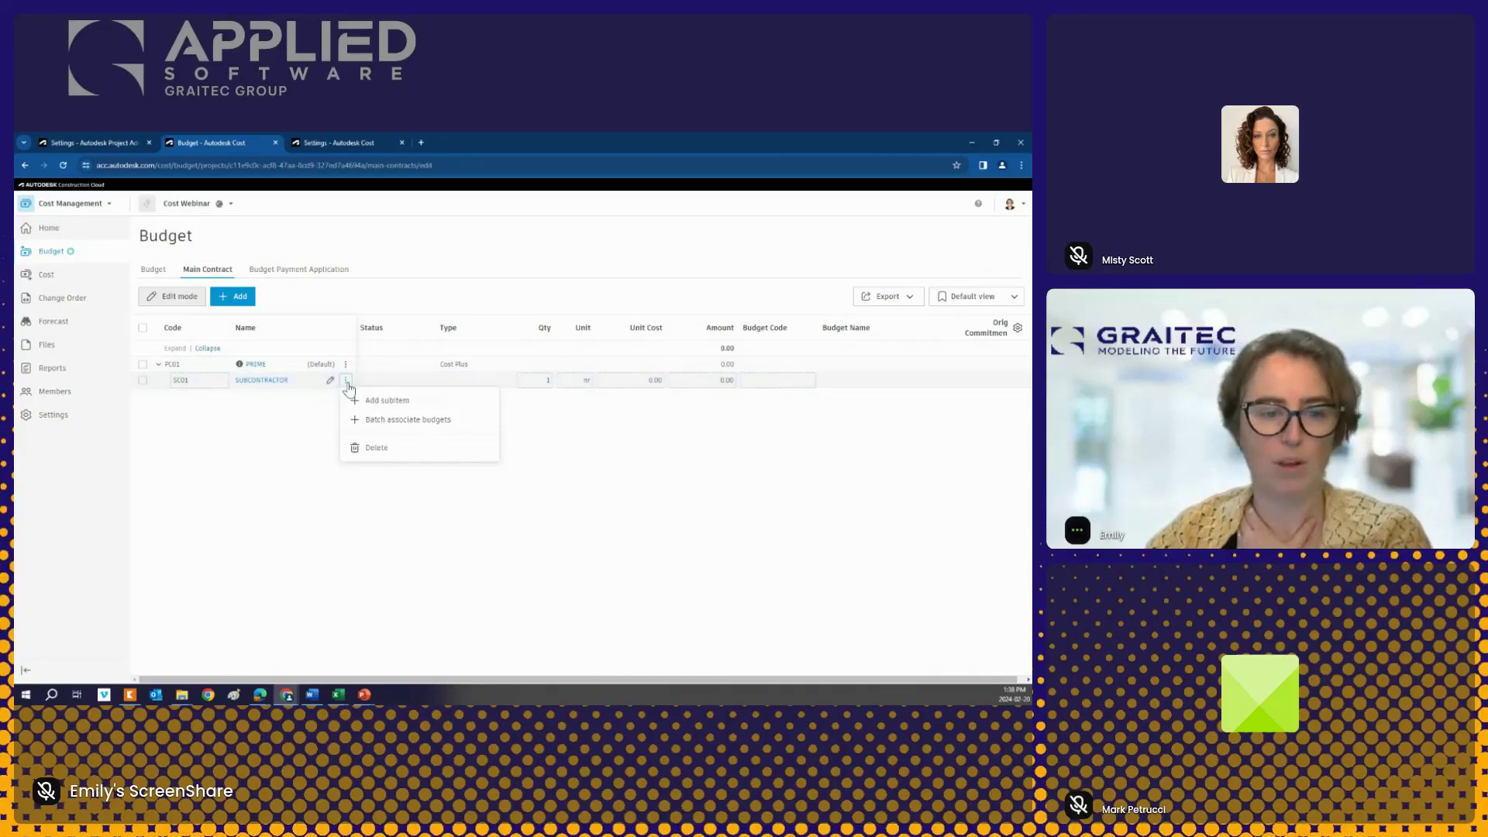
pyautogui.click(403, 423)
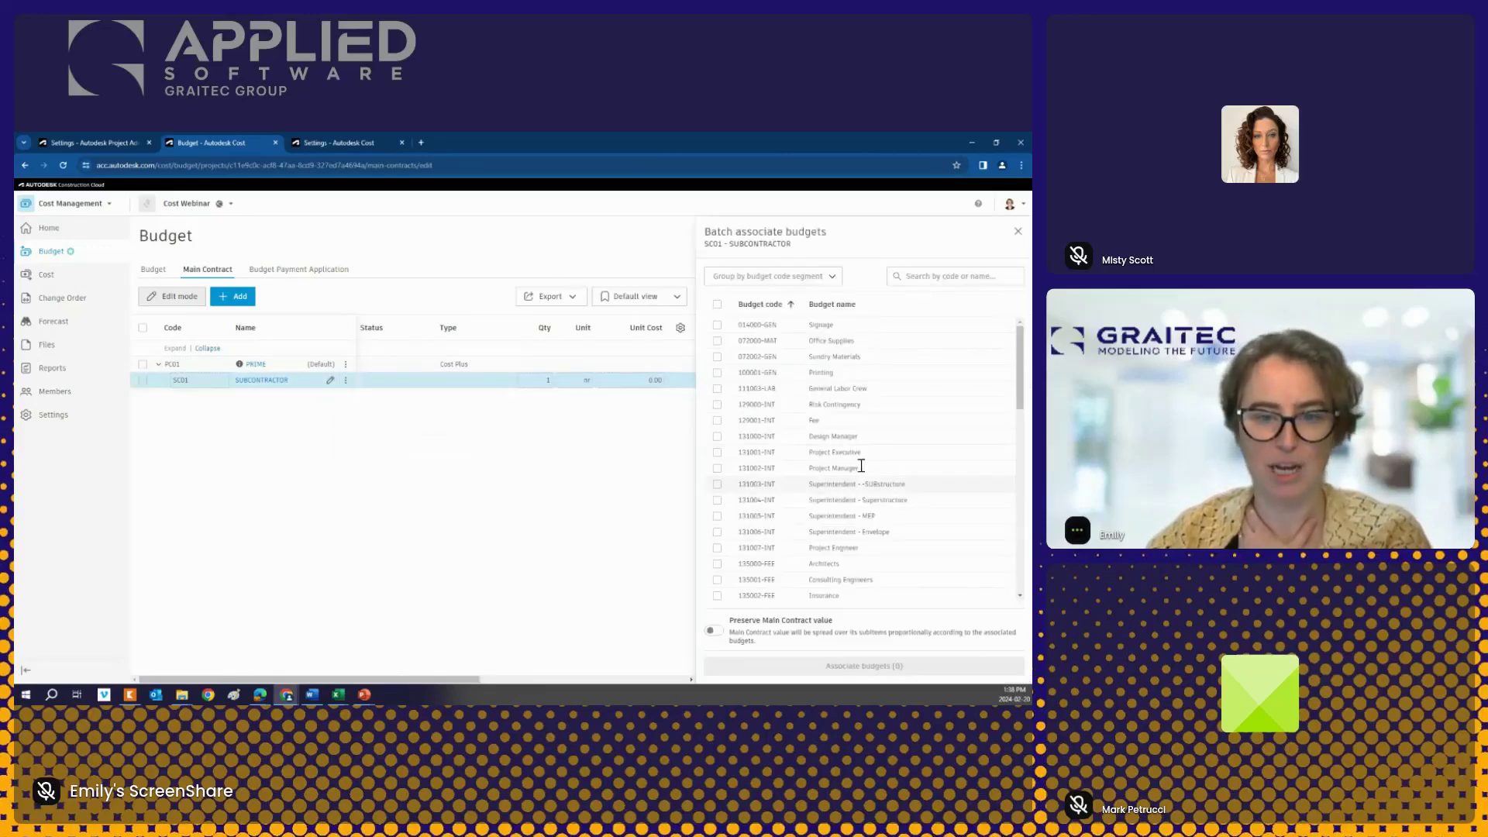
pyautogui.click(717, 356)
pyautogui.click(716, 373)
pyautogui.click(717, 420)
pyautogui.click(716, 452)
pyautogui.click(717, 484)
pyautogui.click(717, 531)
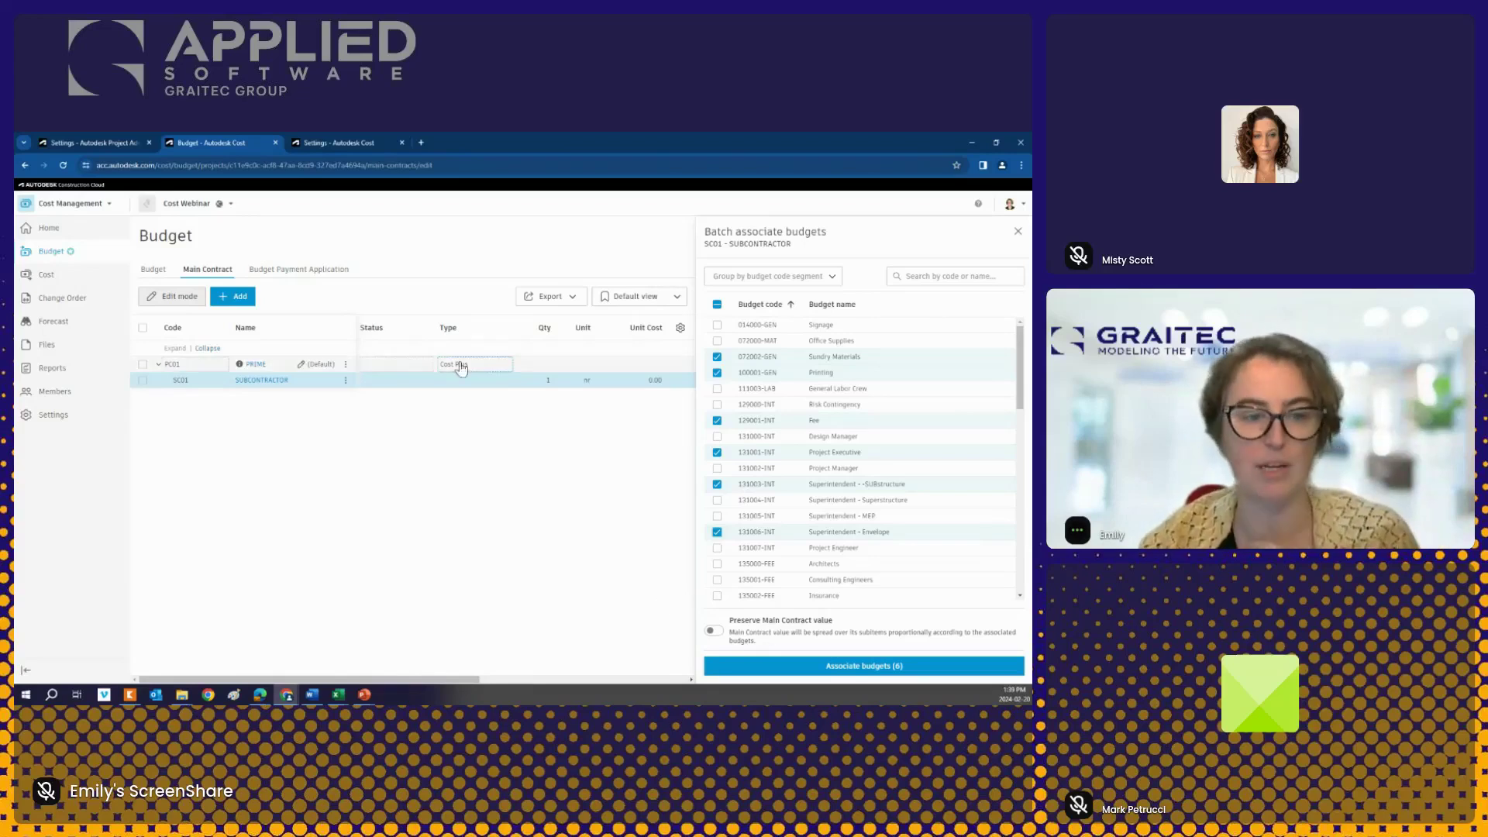
pyautogui.click(713, 631)
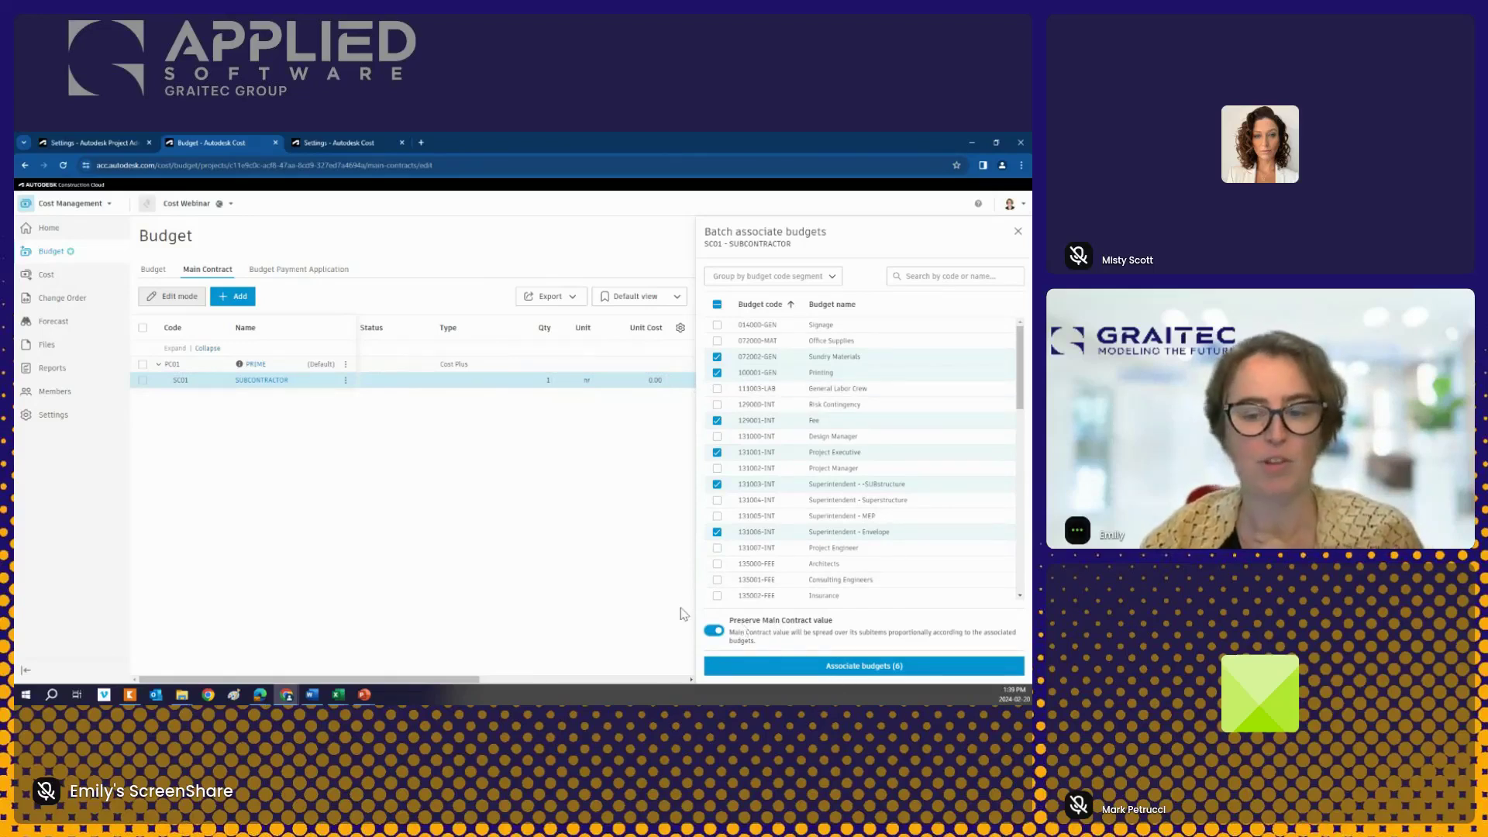
pyautogui.click(855, 668)
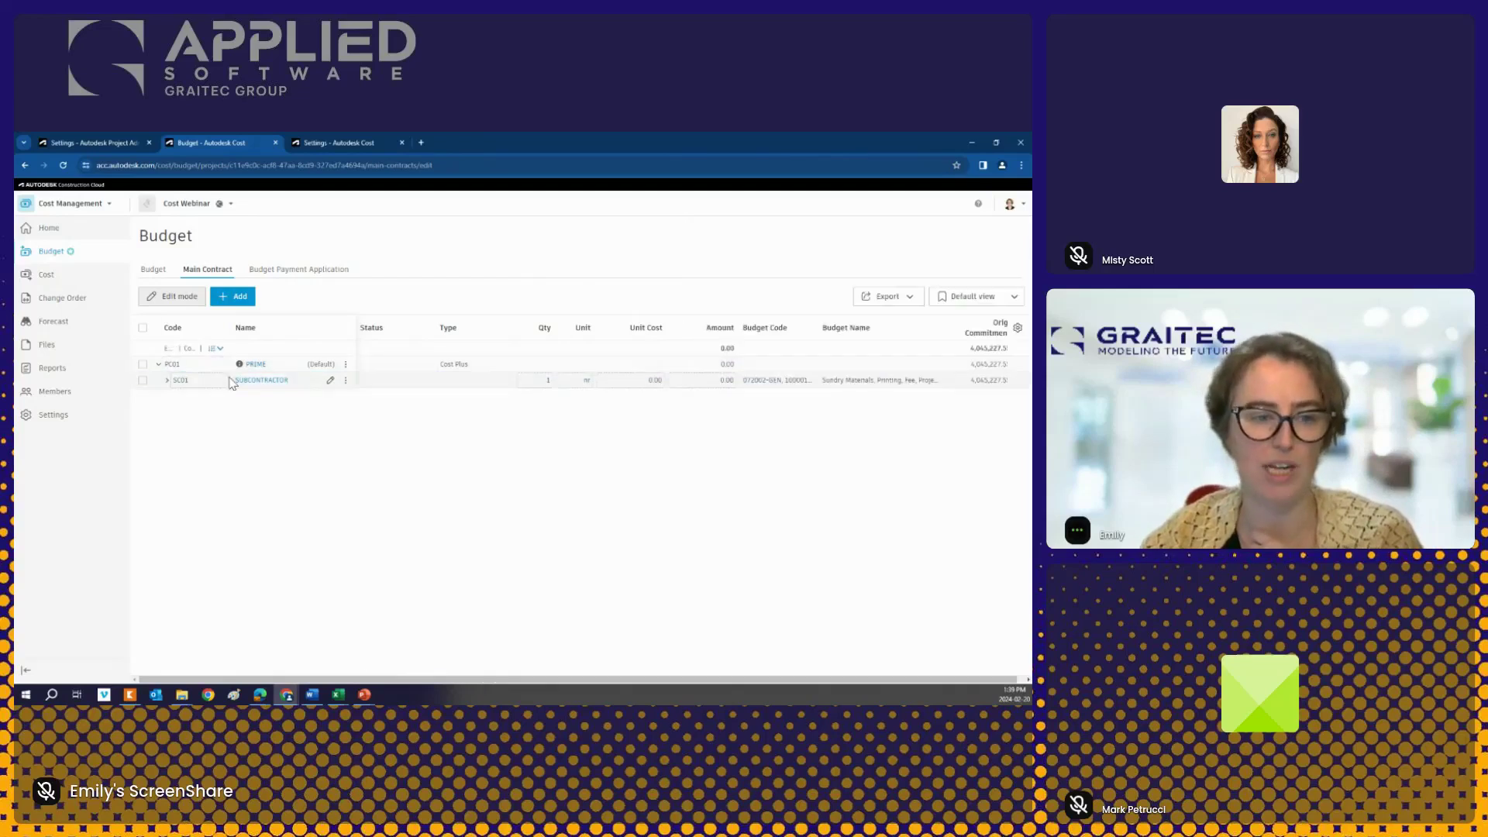
# Step: Expand the SC01 SUBCONTRACTOR subitem and set its amount to 4,000,000
pyautogui.click(197, 389)
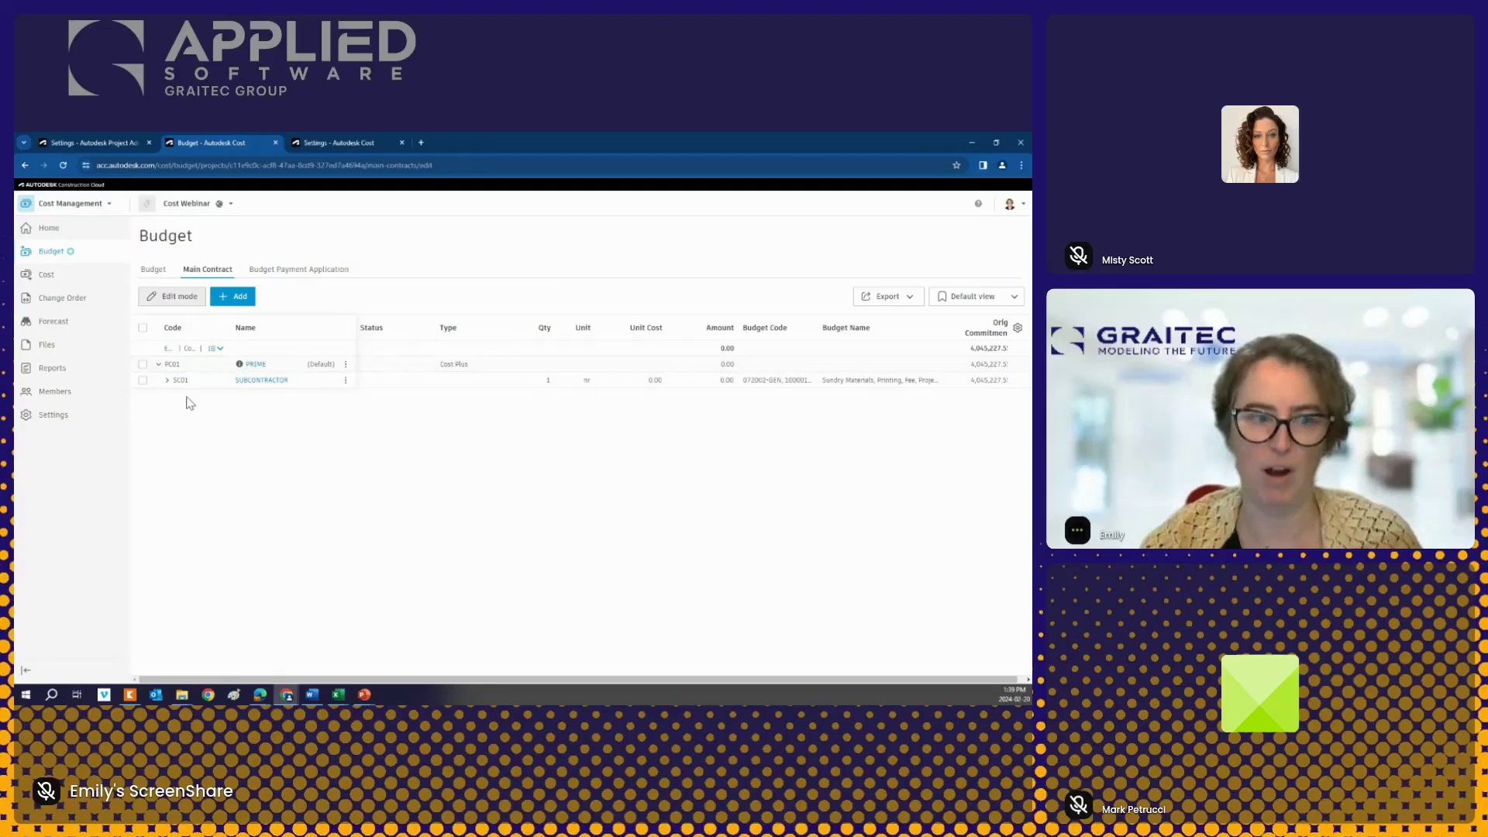
pyautogui.click(167, 380)
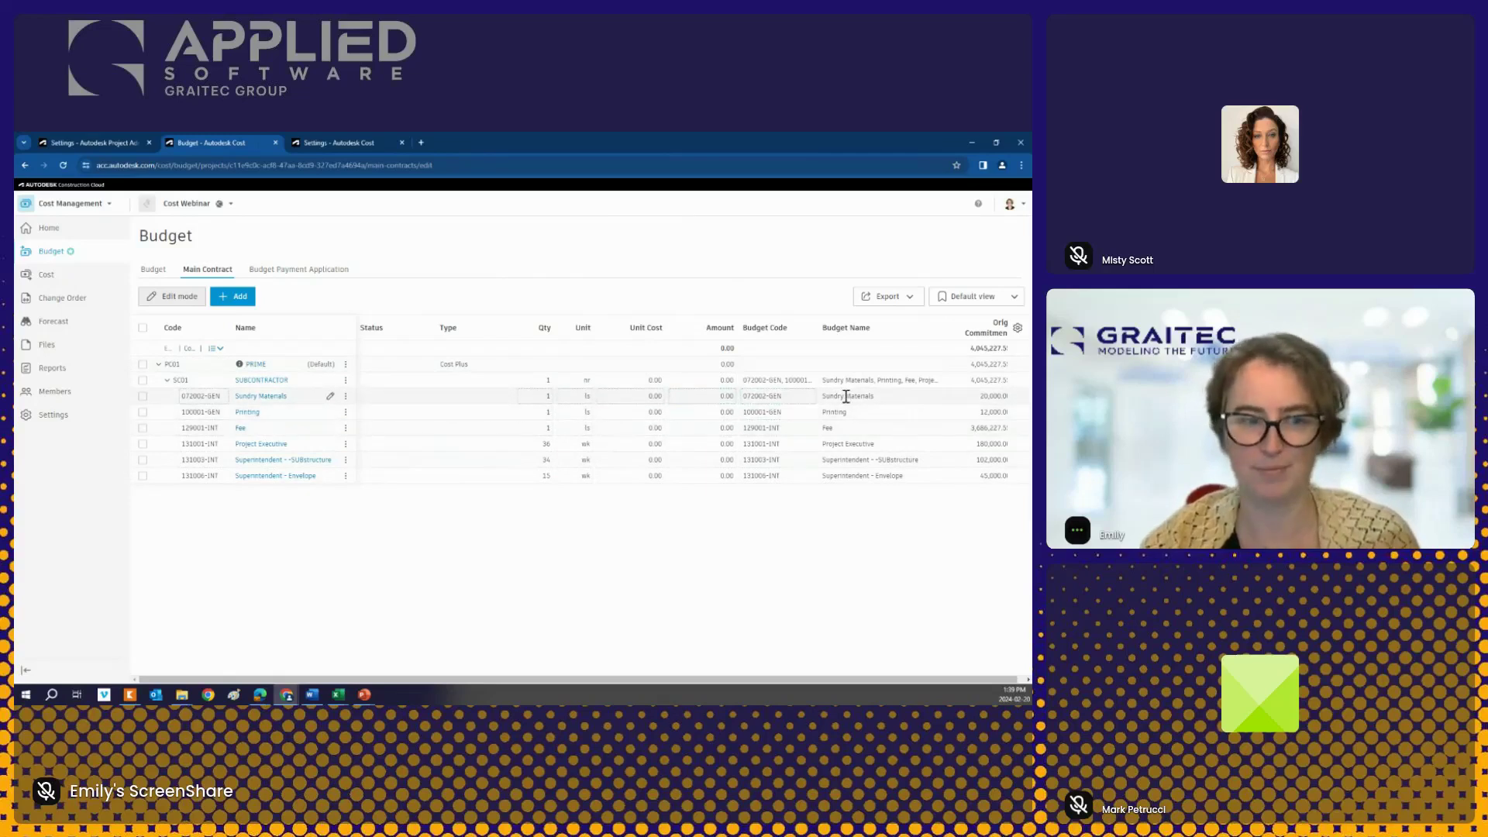
pyautogui.click(698, 380)
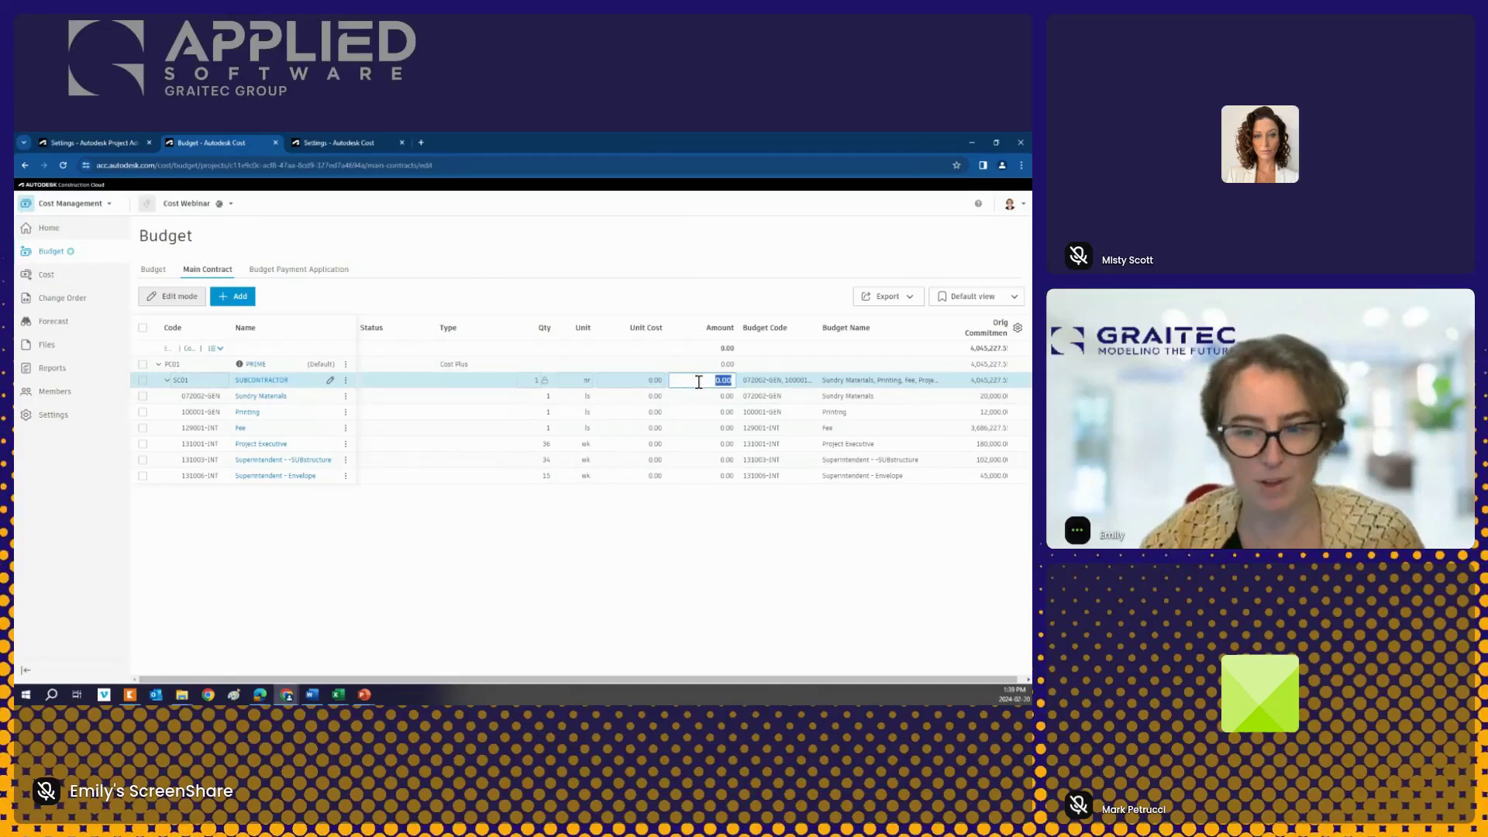
pyautogui.write('4000')
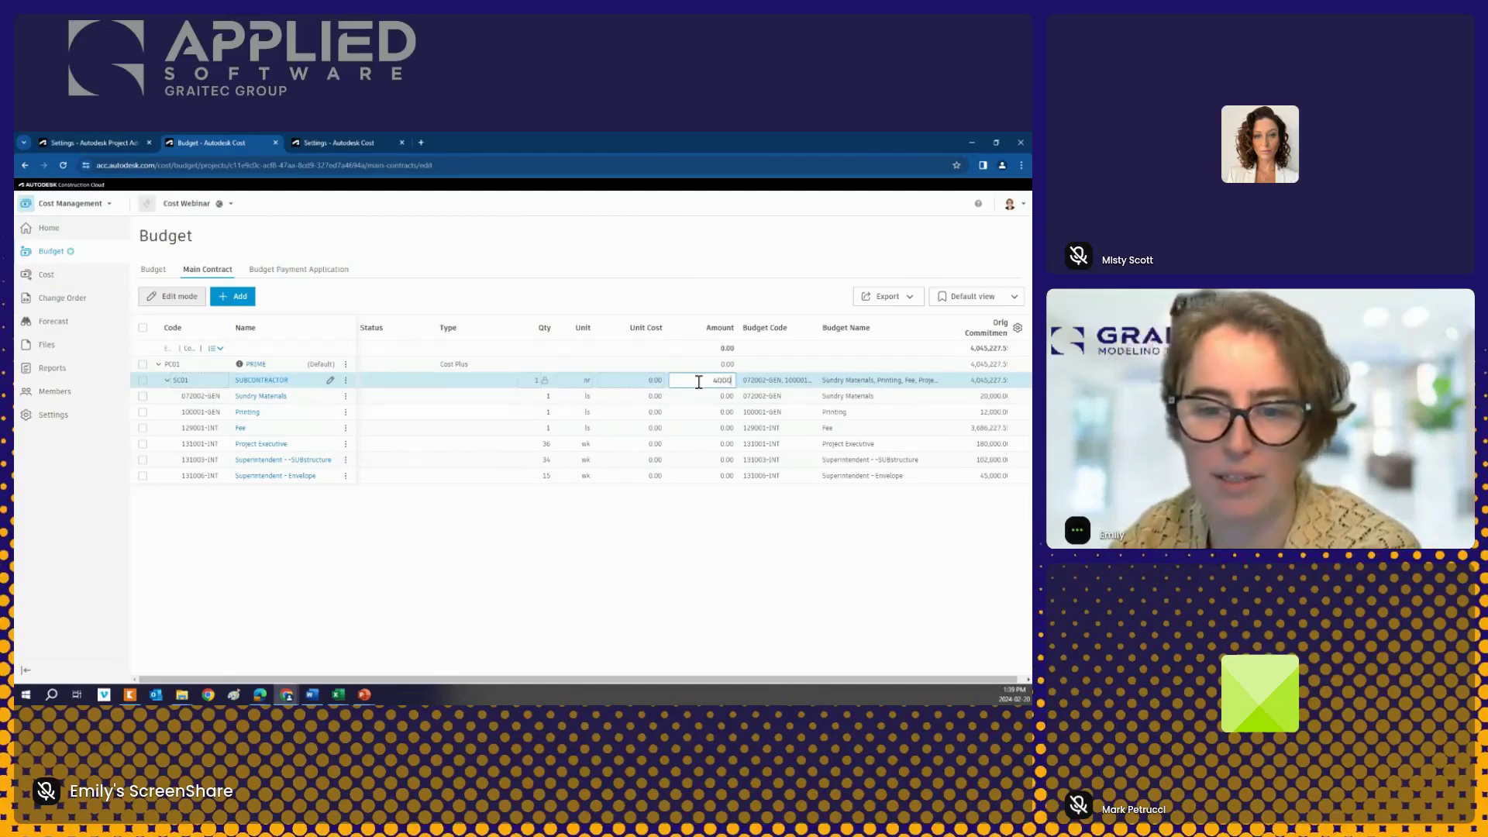
pyautogui.write('00.')
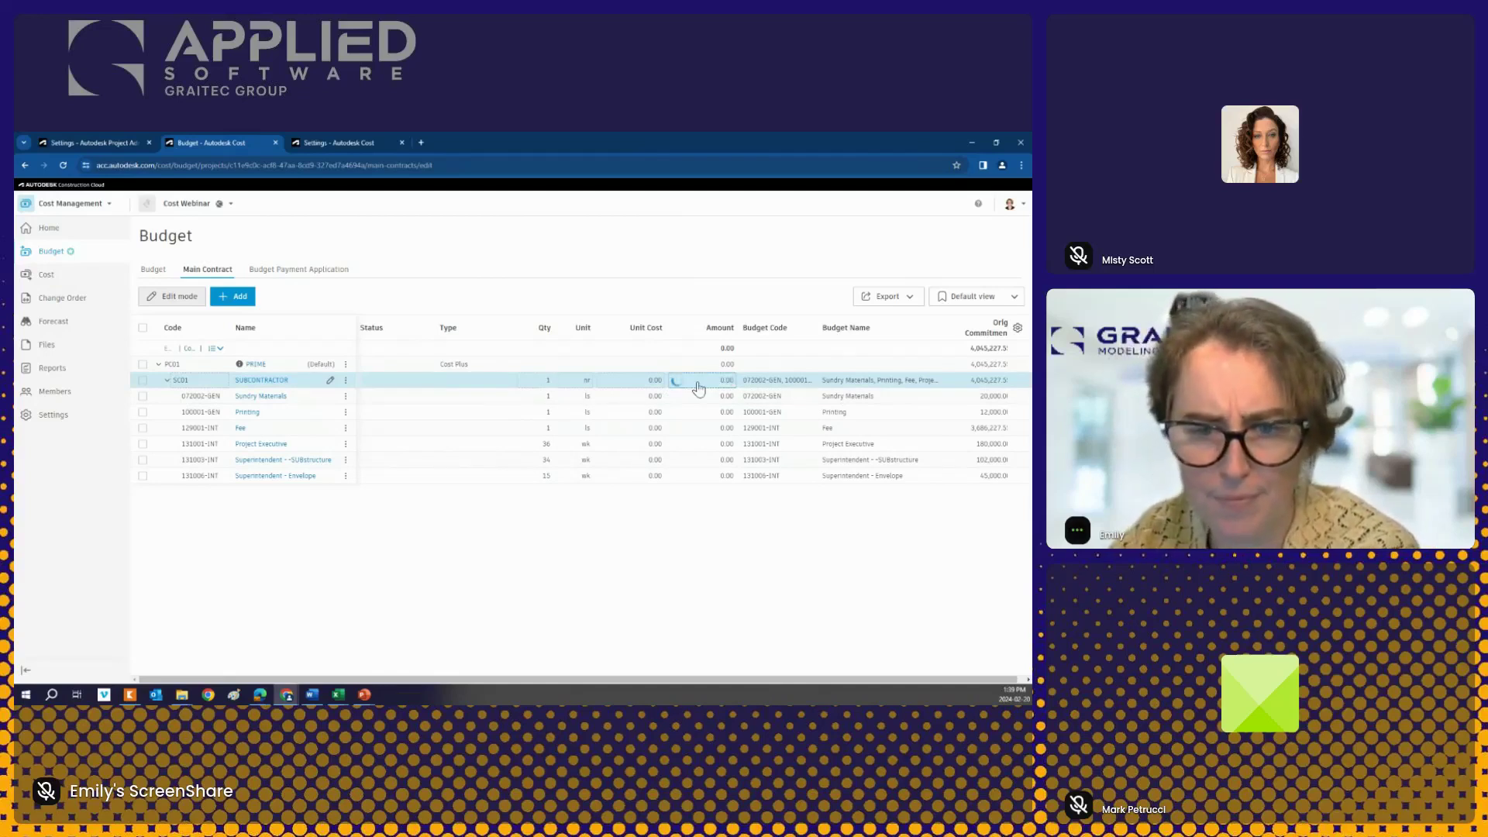
pyautogui.press('Return')
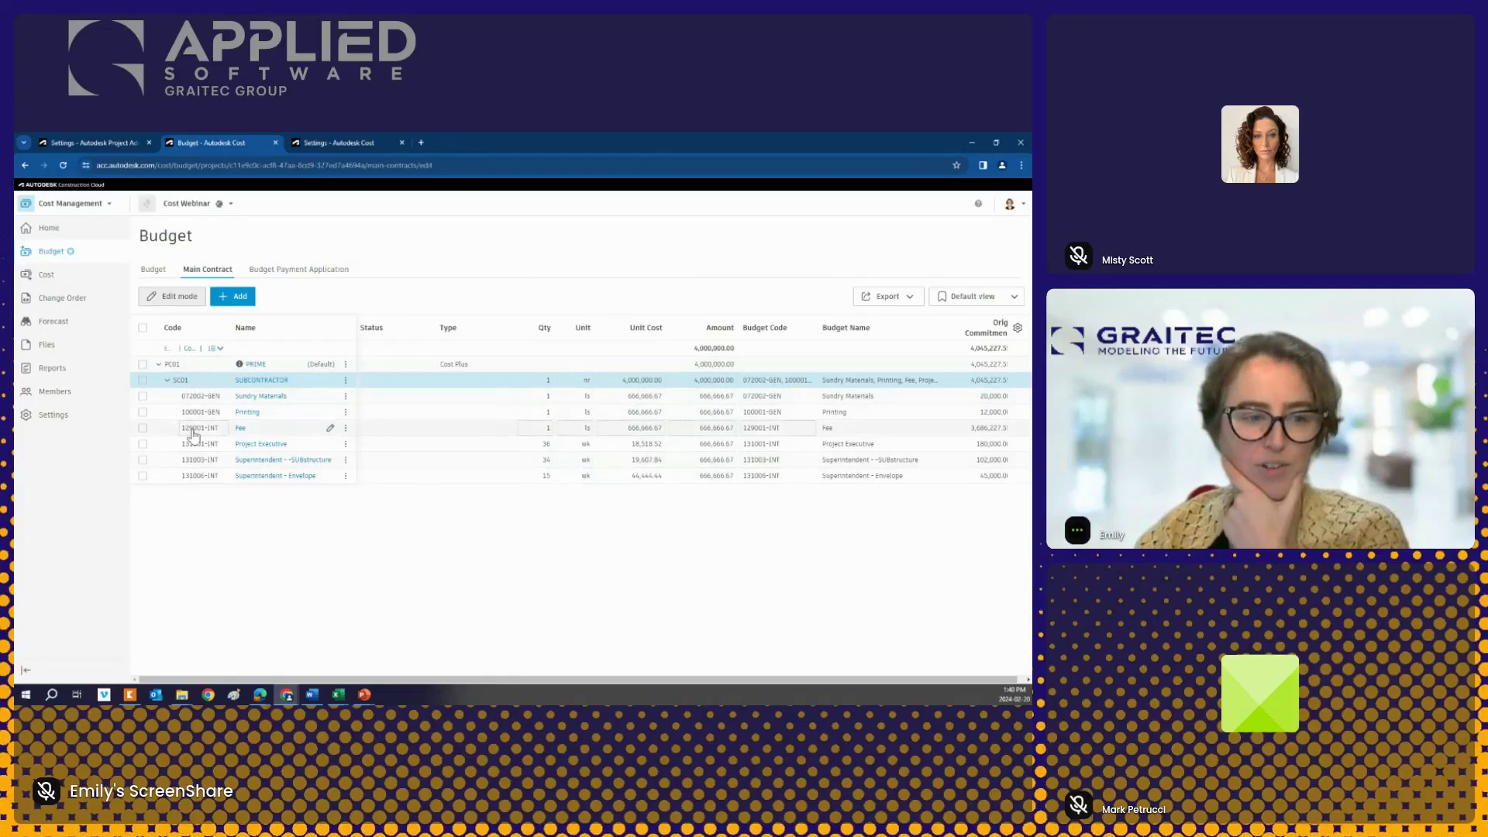
# Step: Delete the SC01 SUBCONTRACTOR subitem together with its associated budget lines from the PRIME contract
pyautogui.click(142, 382)
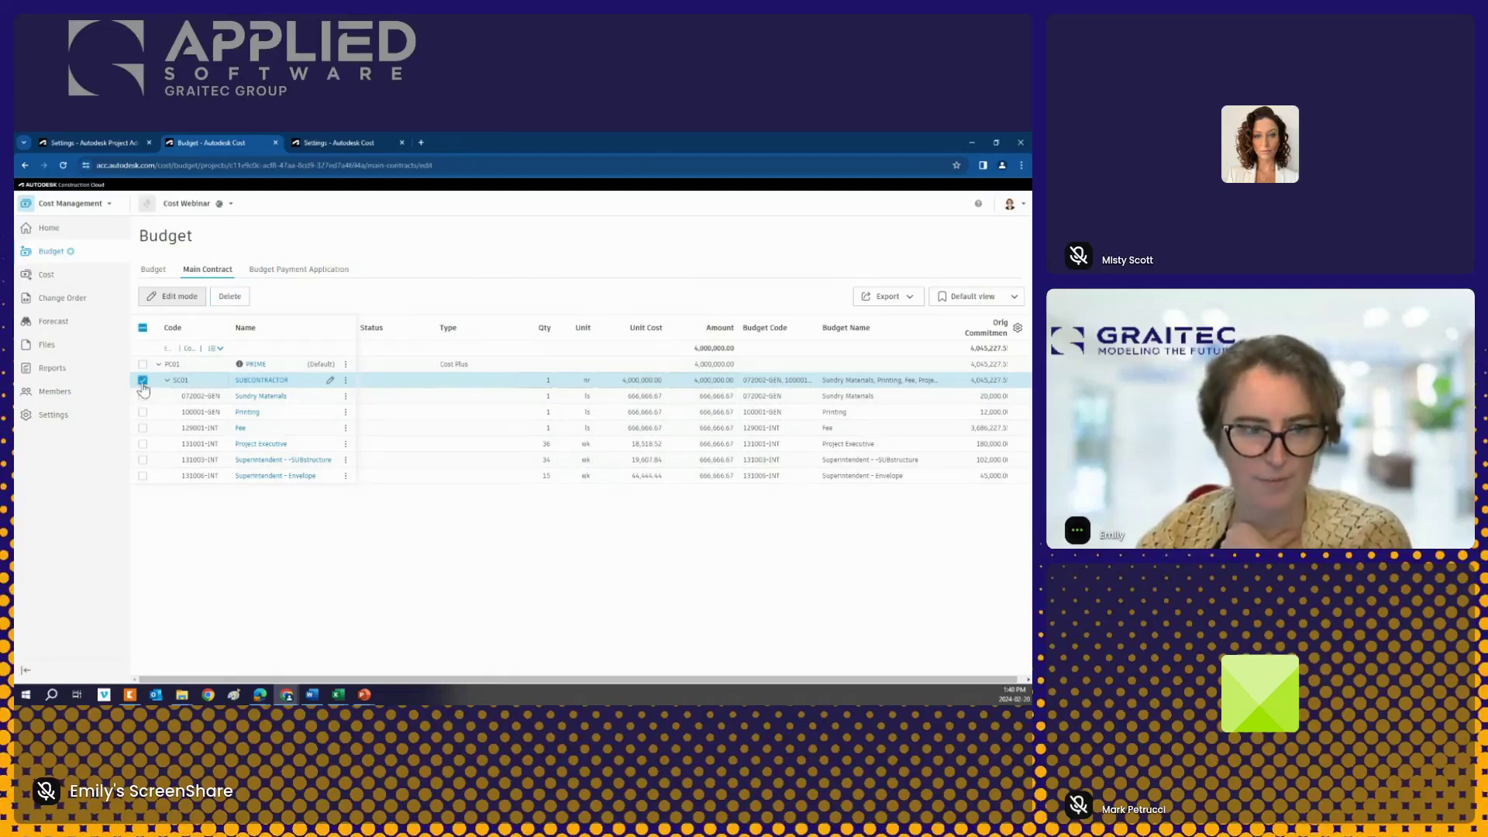
pyautogui.click(229, 297)
pyautogui.click(669, 461)
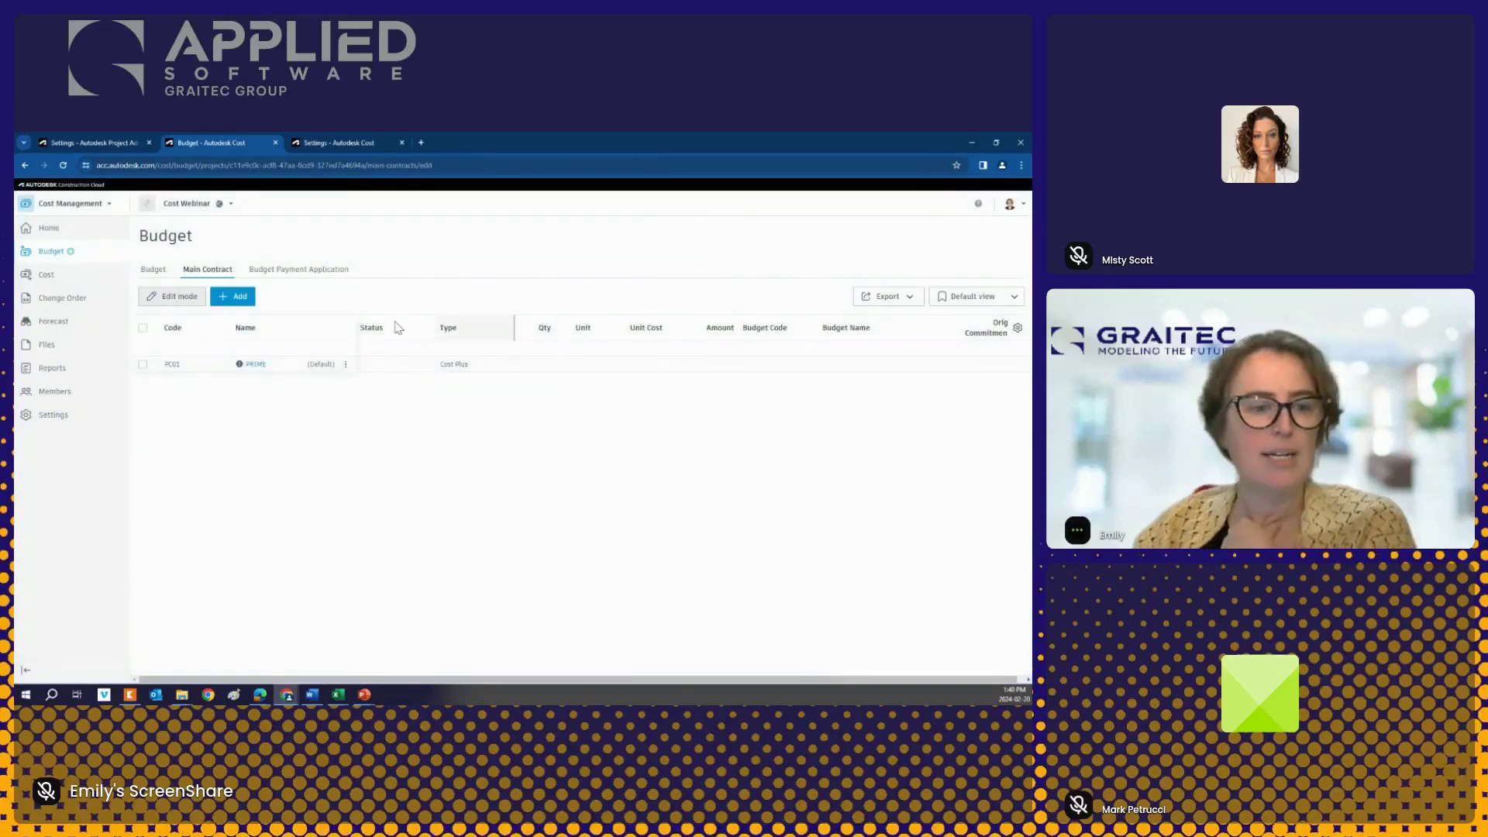
# Step: Create the PRIME main contract schedule of values from all budget lines, grouped by the CATEGORY code segment at top hierarchy level only
pyautogui.click(154, 271)
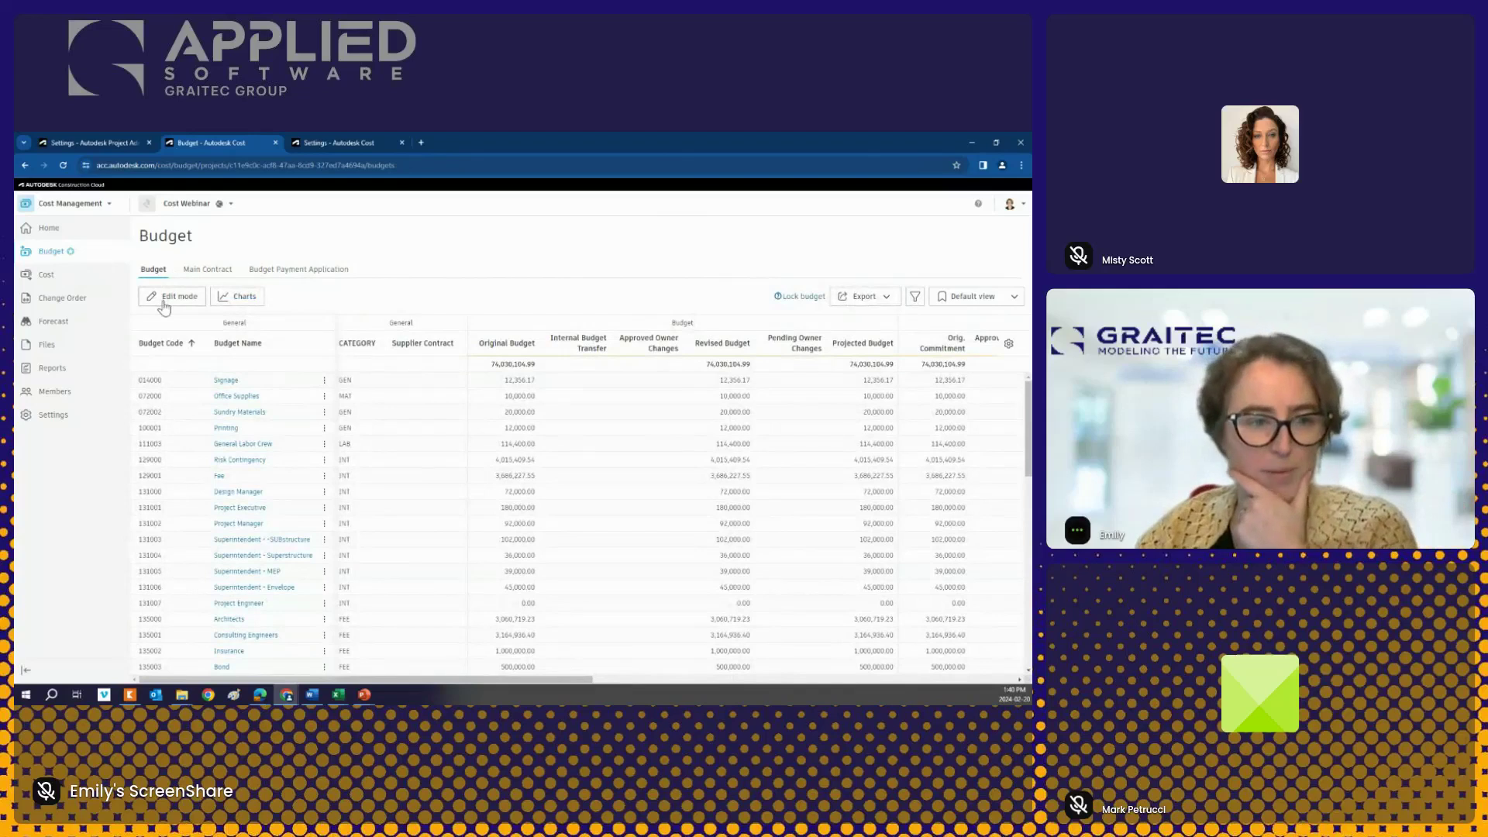
pyautogui.click(164, 303)
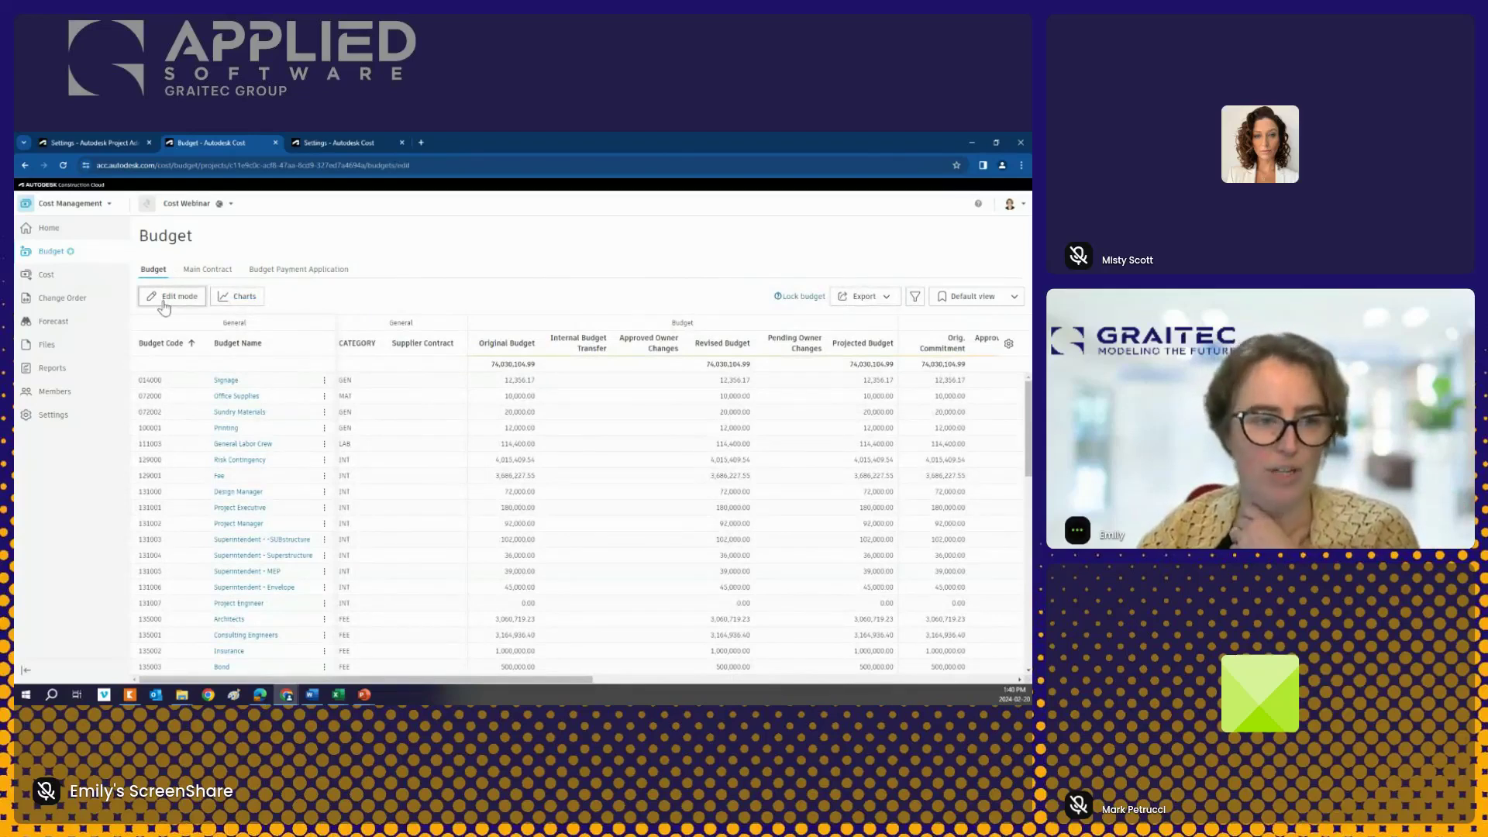
pyautogui.click(142, 327)
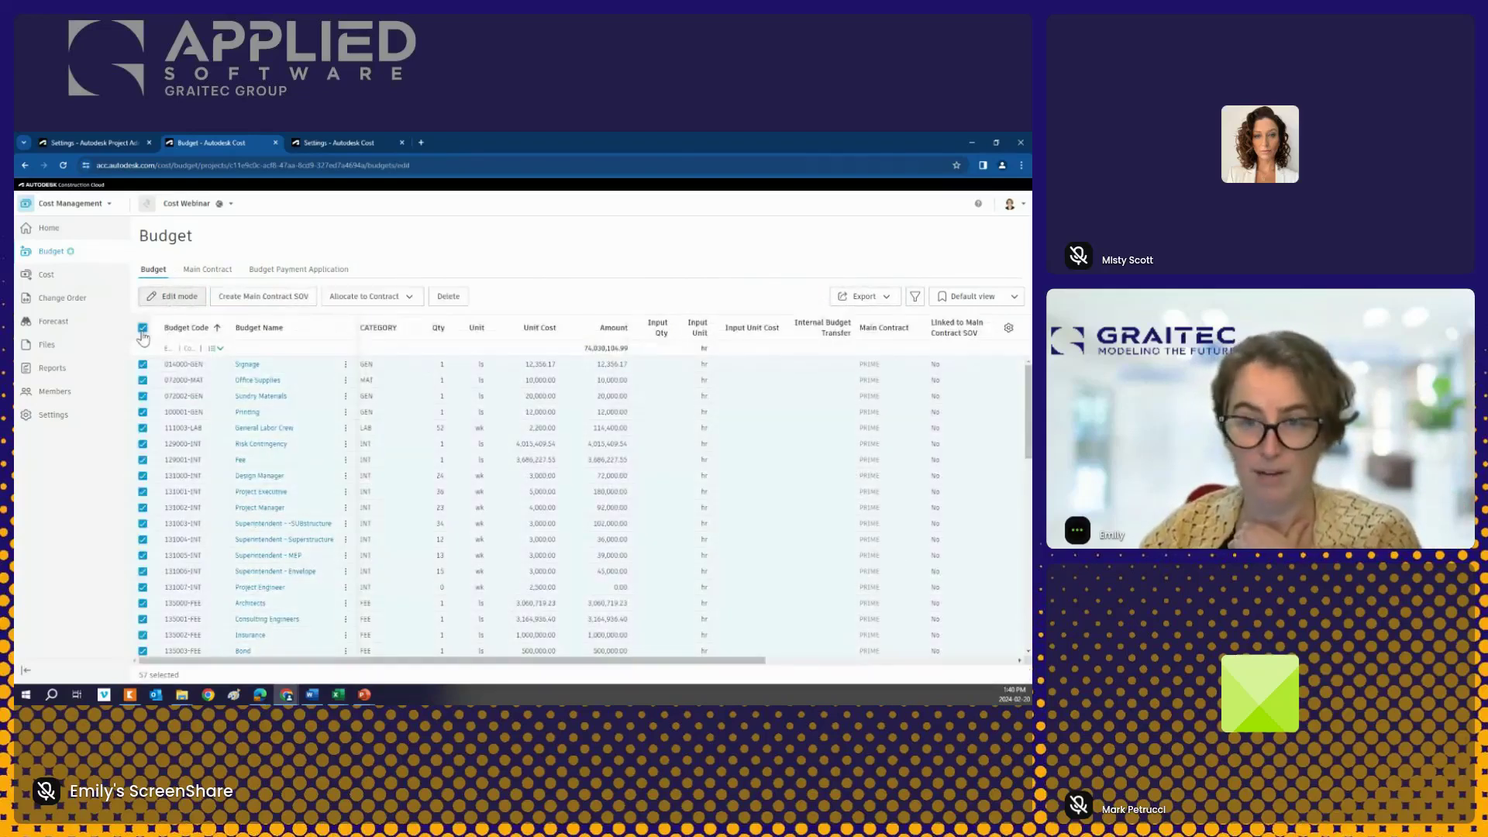
pyautogui.click(247, 298)
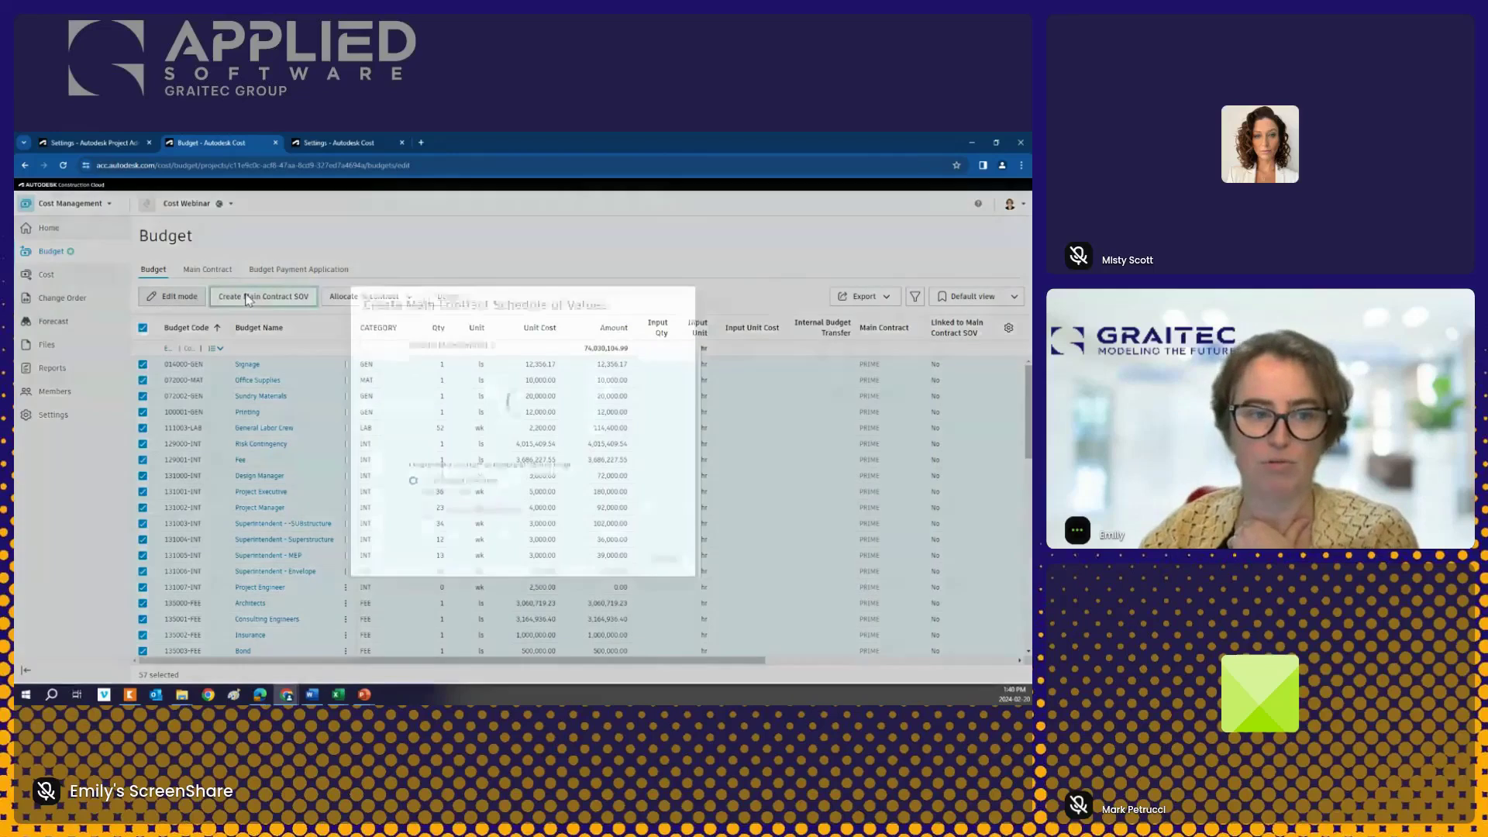
pyautogui.click(462, 380)
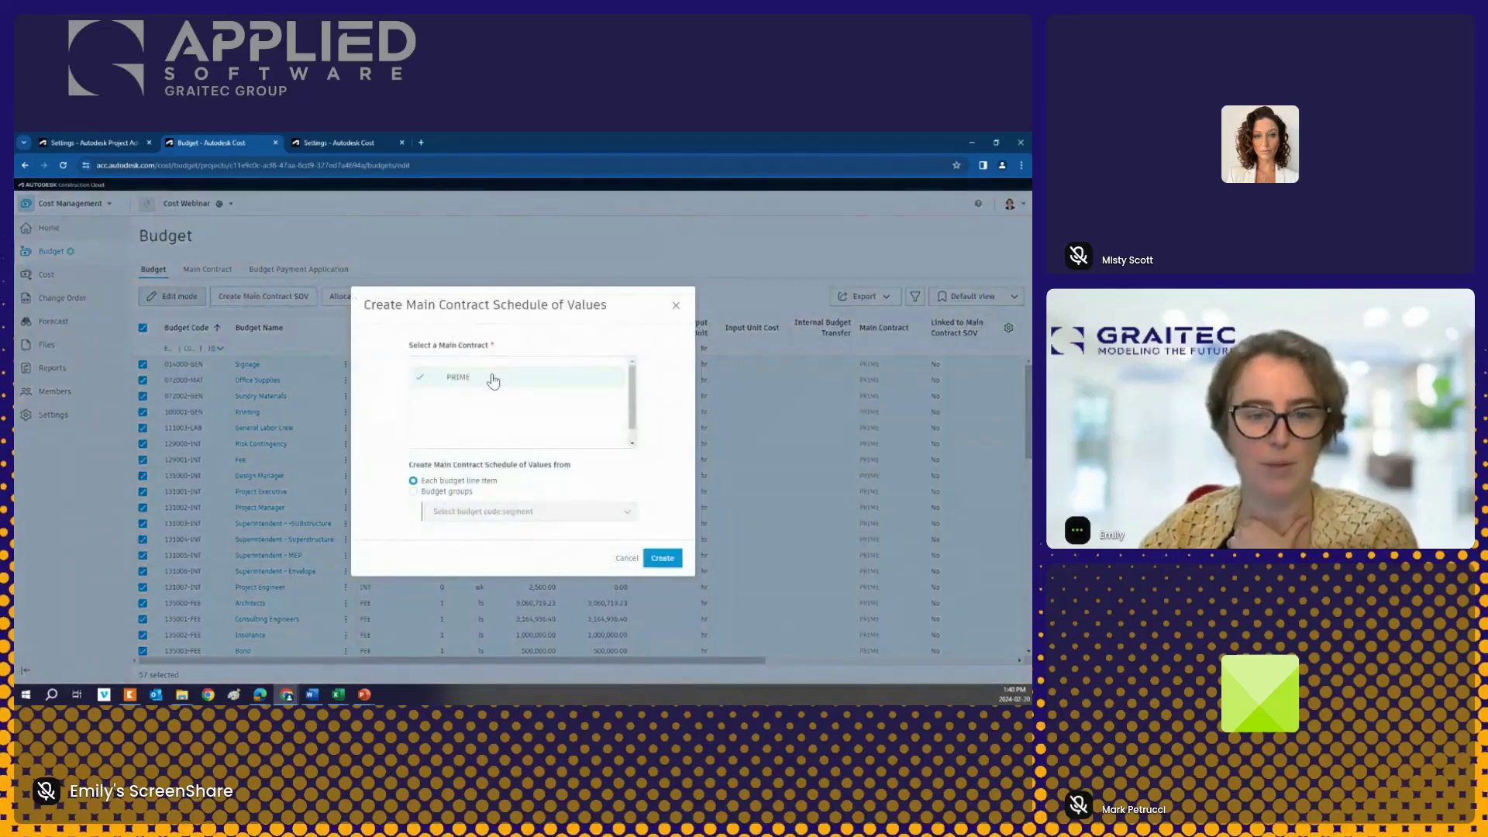
pyautogui.click(444, 492)
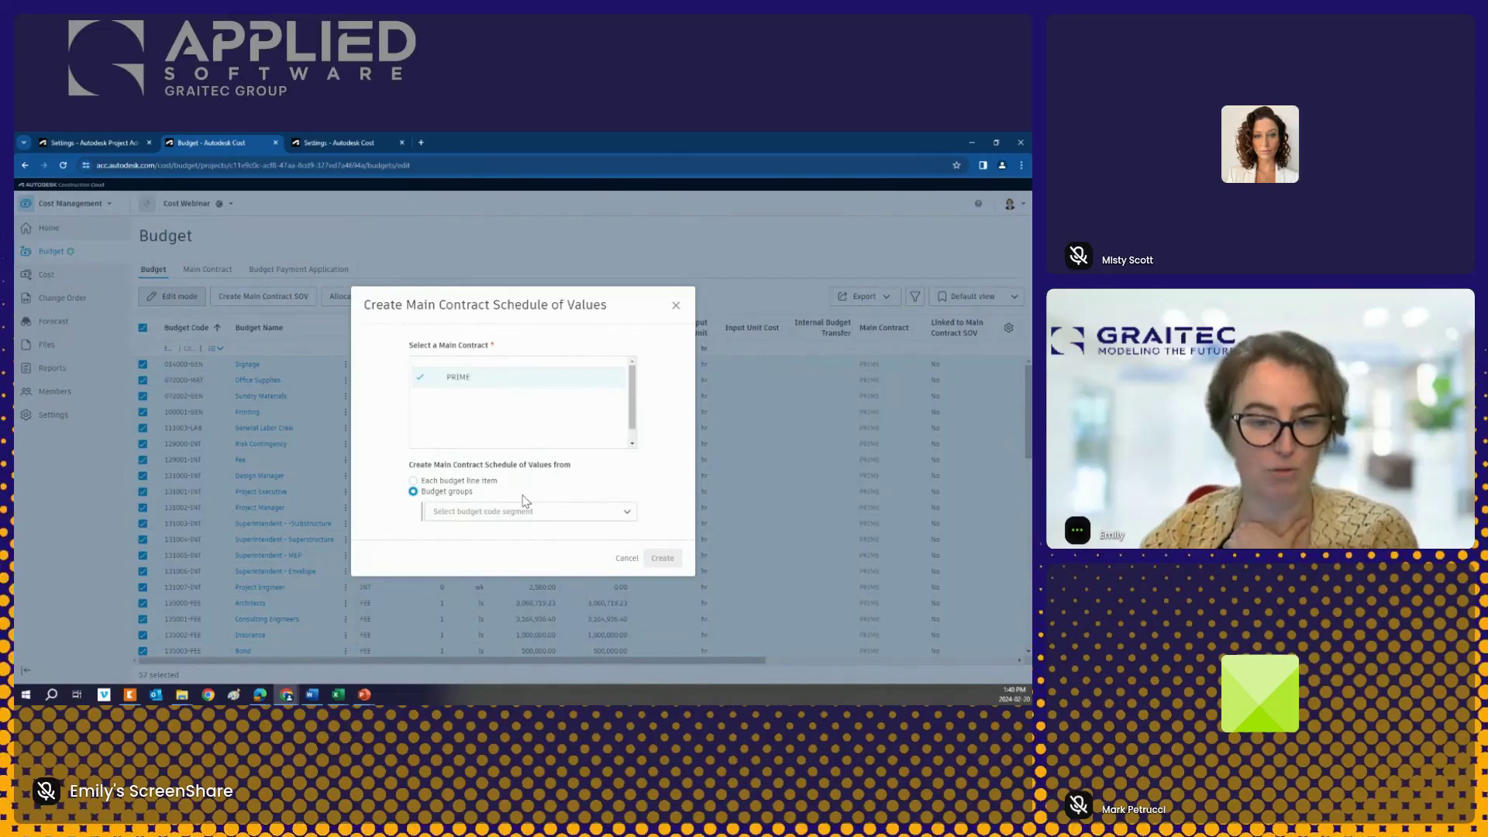
pyautogui.click(532, 517)
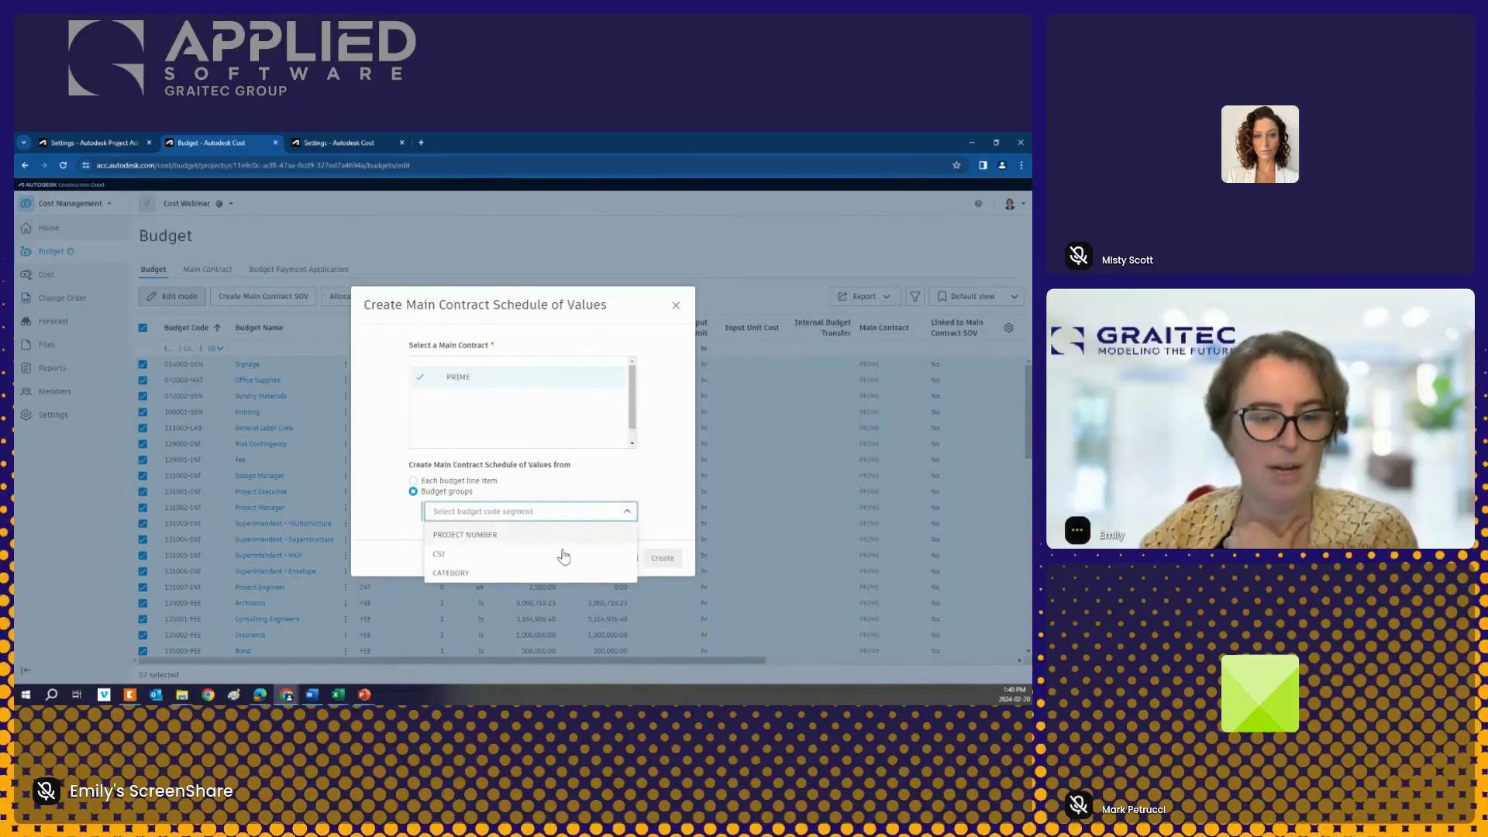
pyautogui.click(484, 574)
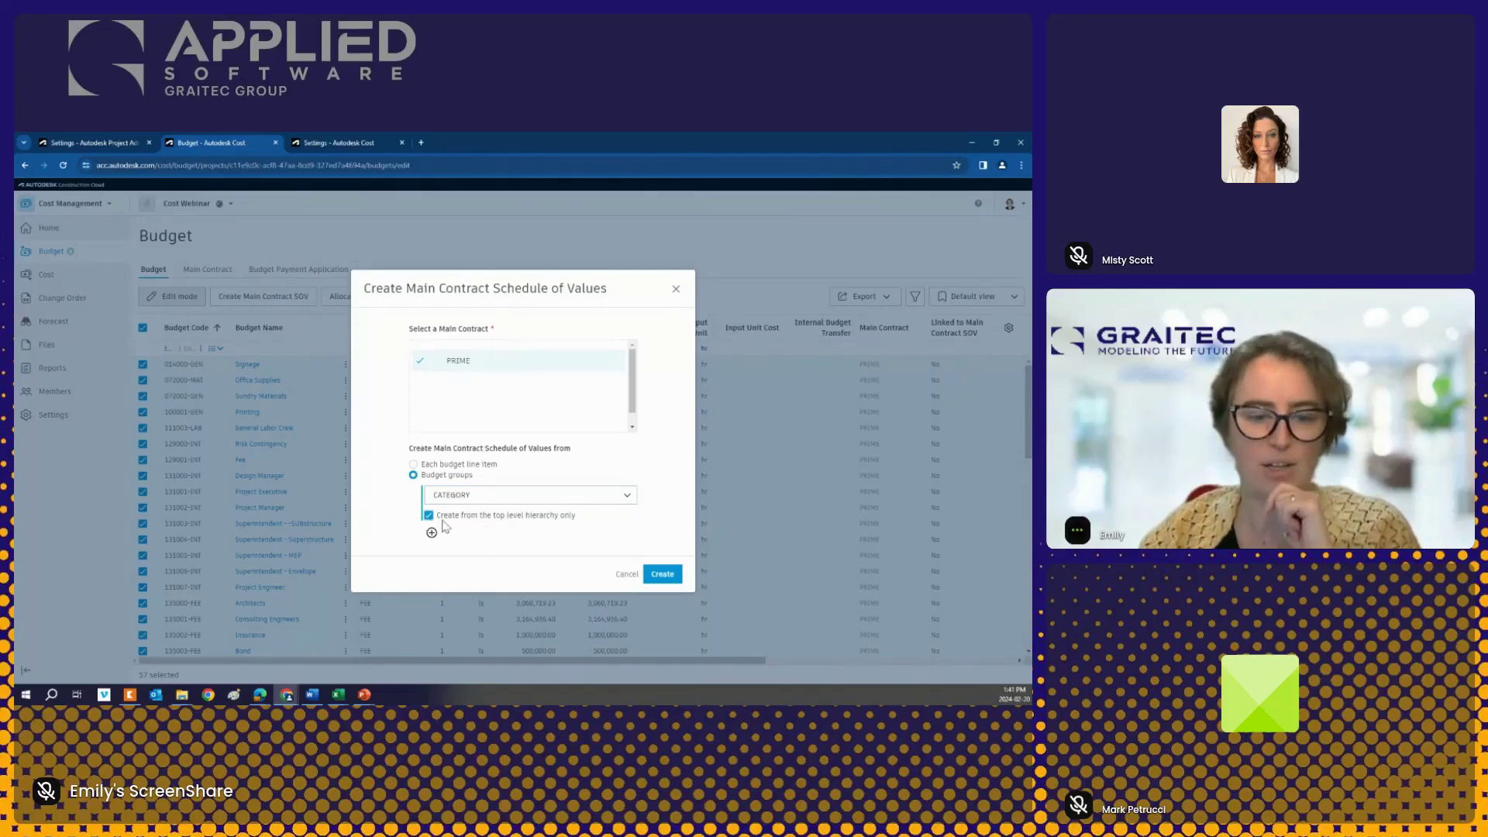
pyautogui.click(658, 574)
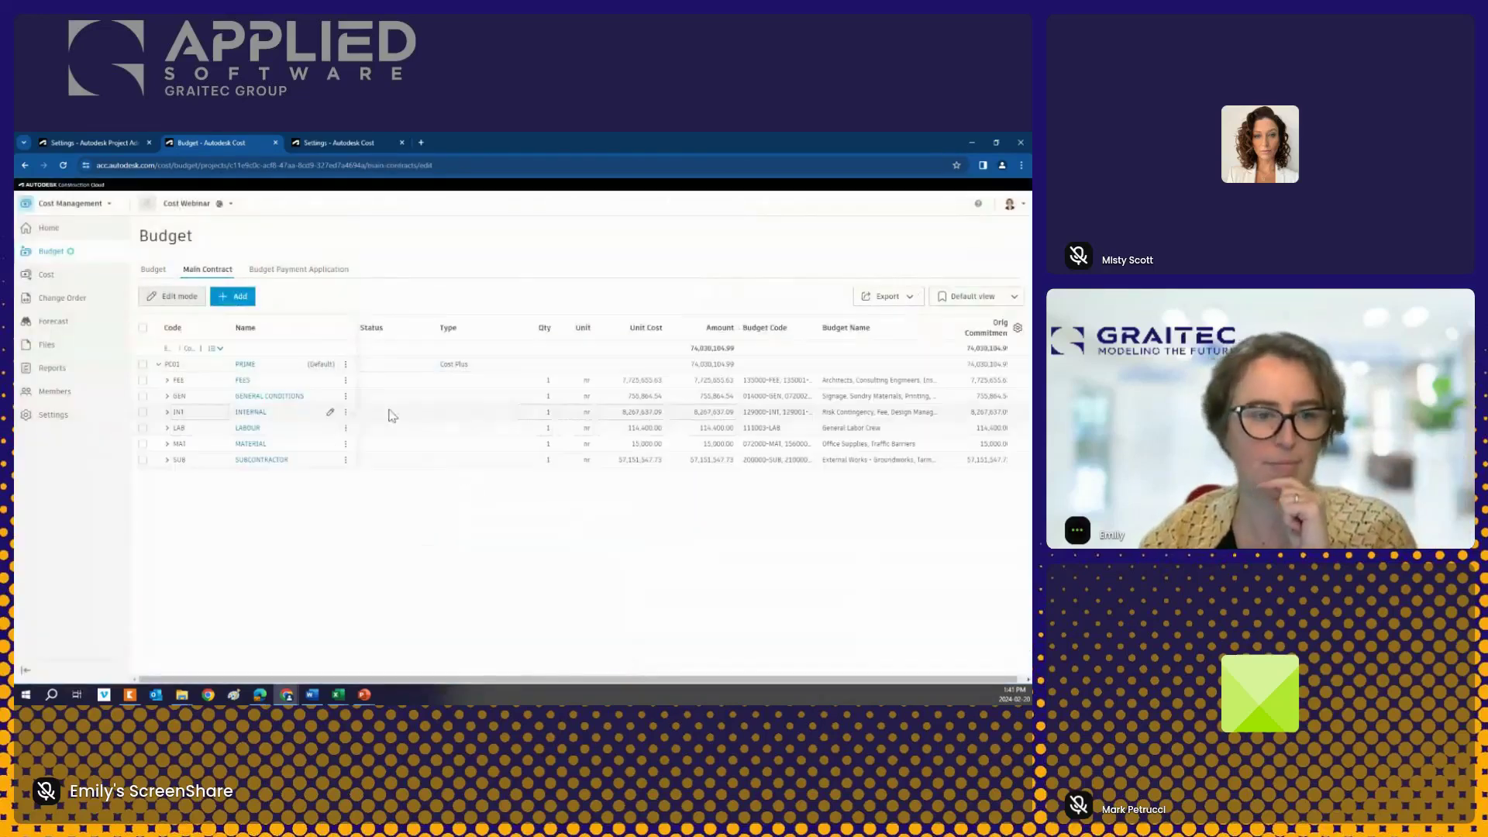
# Step: Examine the line items inside the FEES and GENERAL CONDITIONS groups of the PRIME contract, leaving both groups collapsed
pyautogui.click(167, 380)
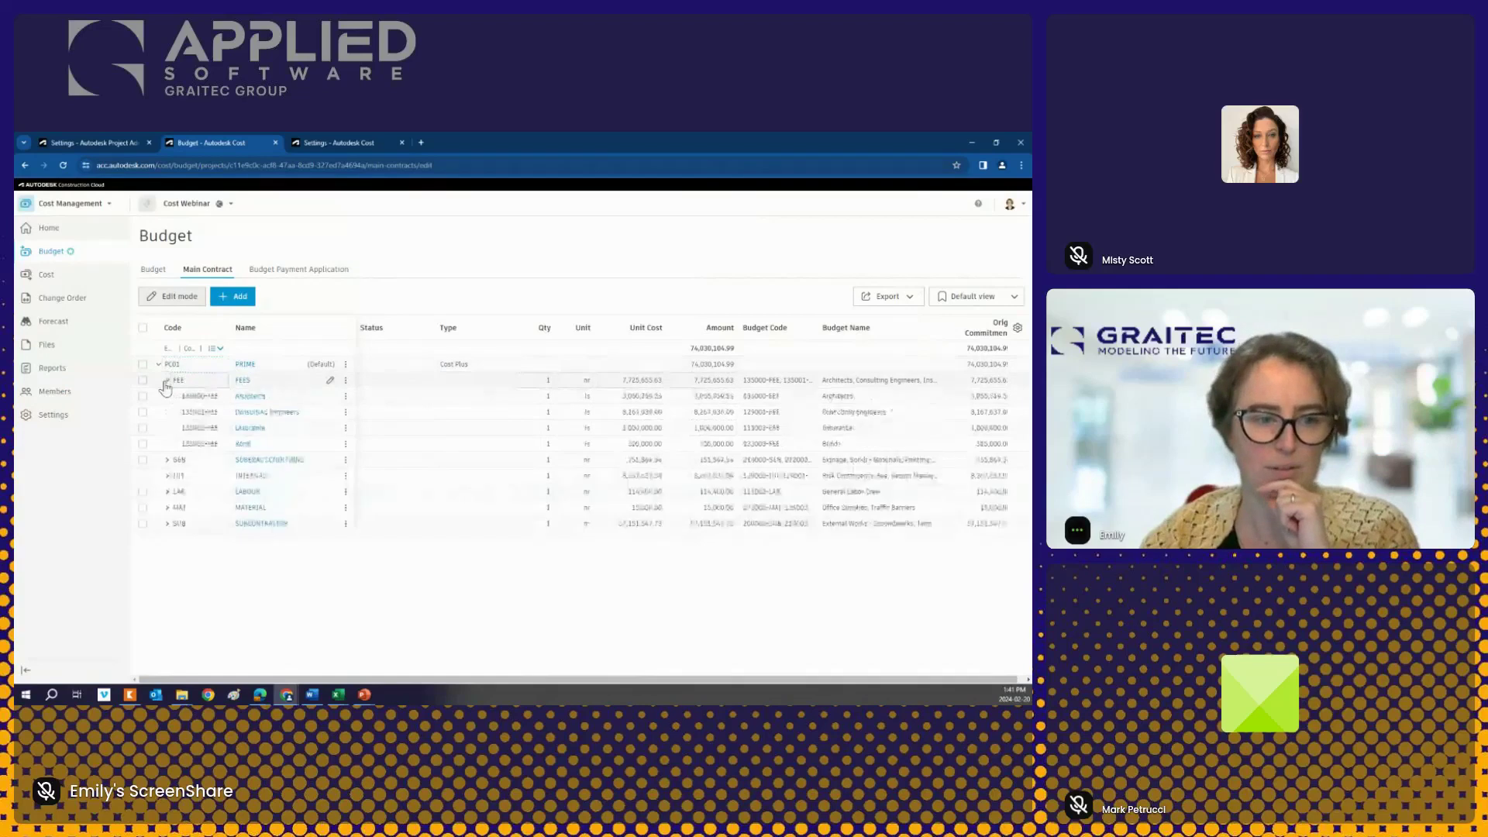
pyautogui.click(168, 459)
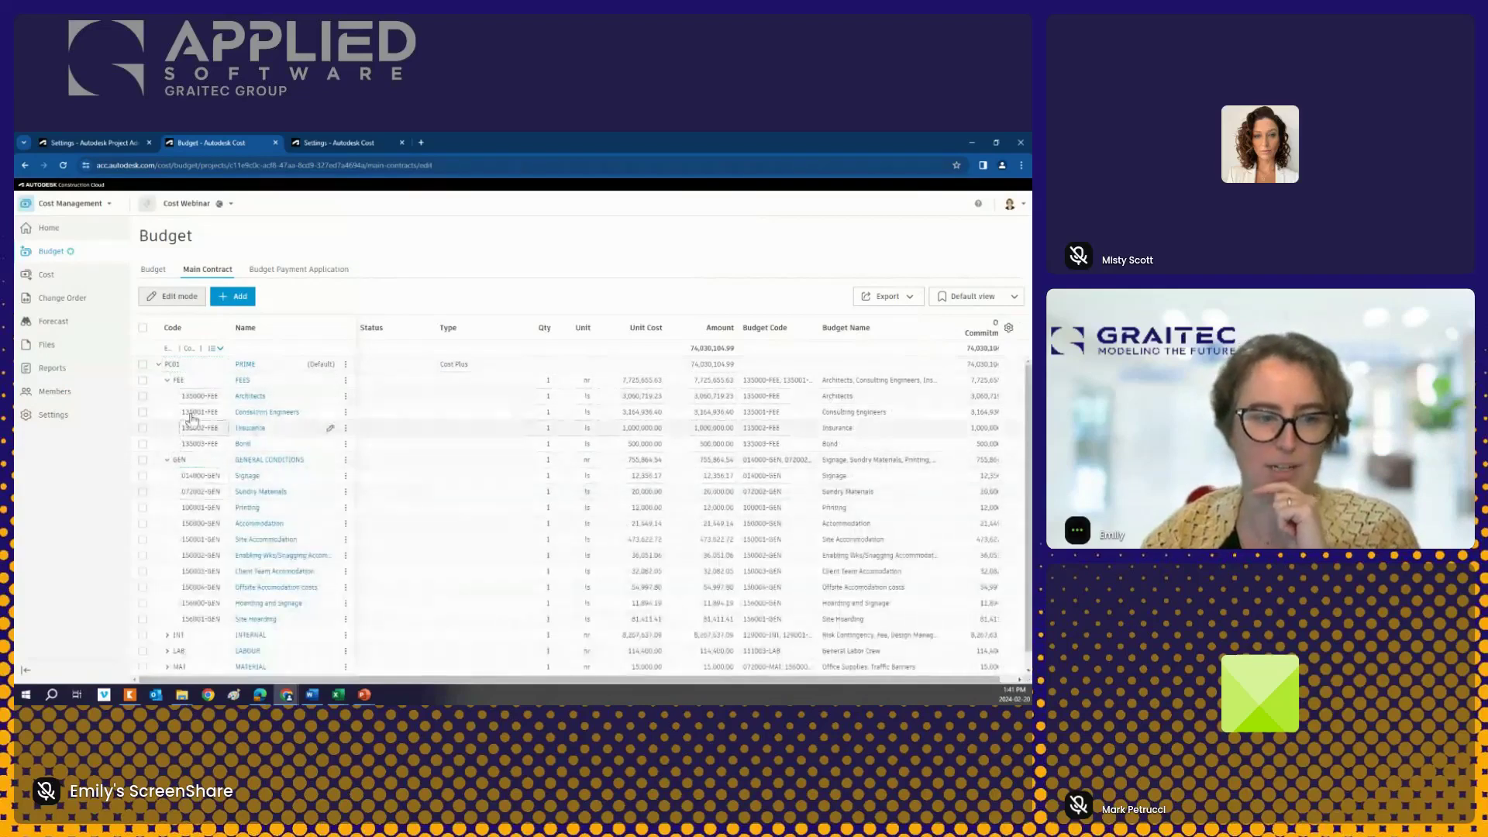
pyautogui.click(166, 379)
pyautogui.click(166, 396)
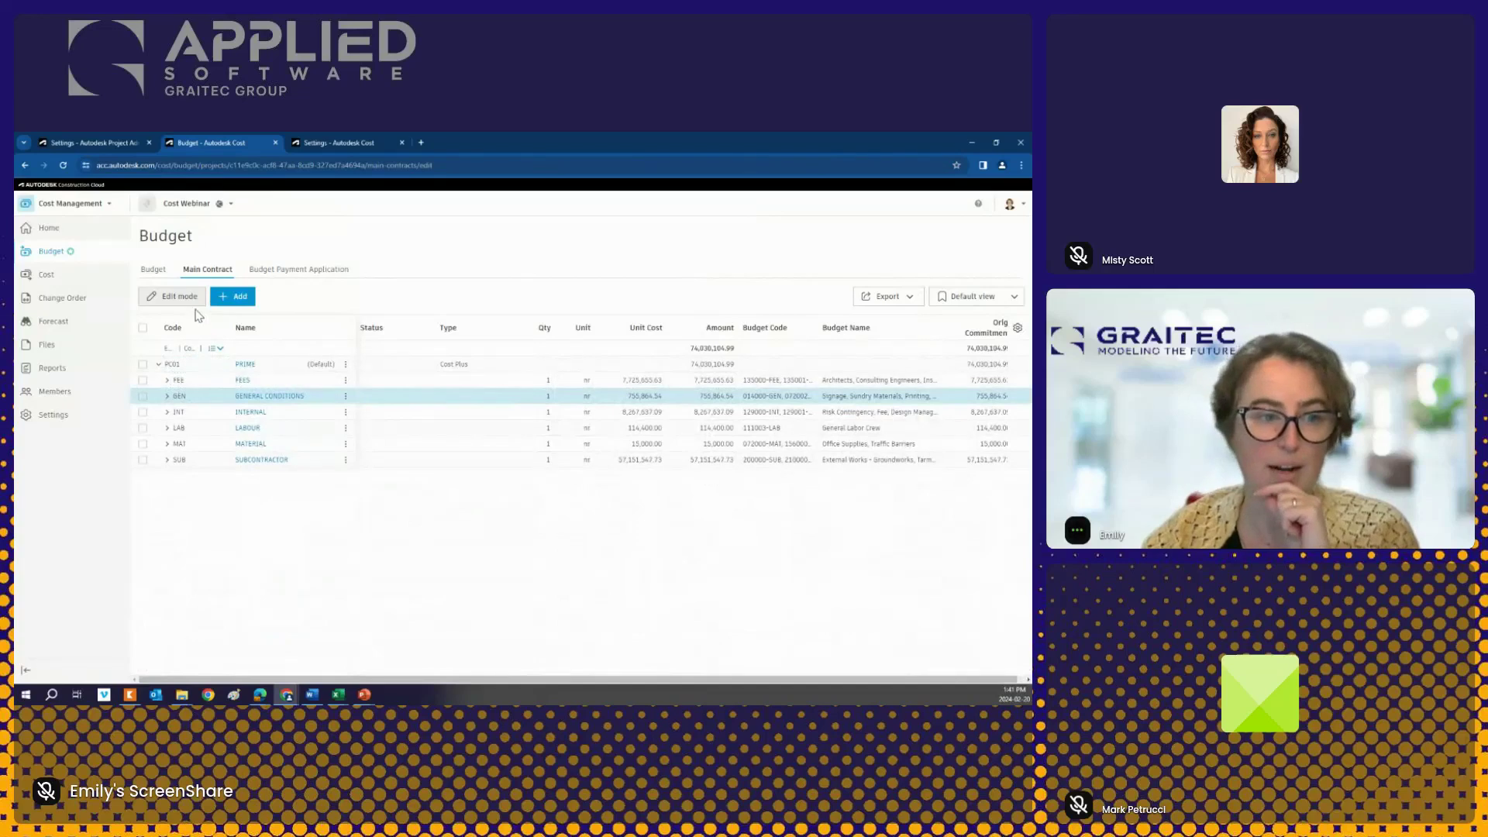
pyautogui.click(168, 381)
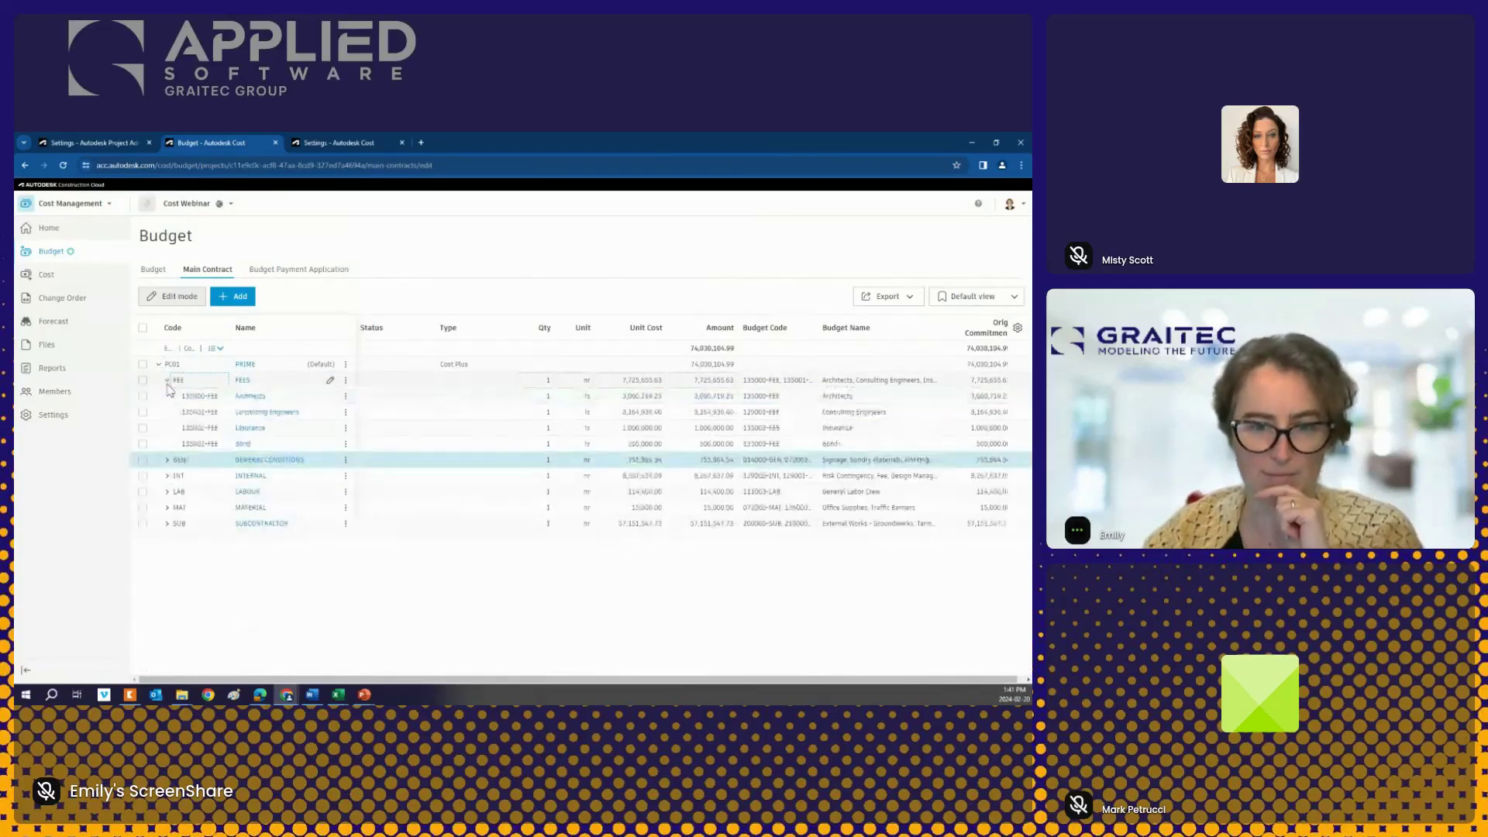
pyautogui.click(168, 381)
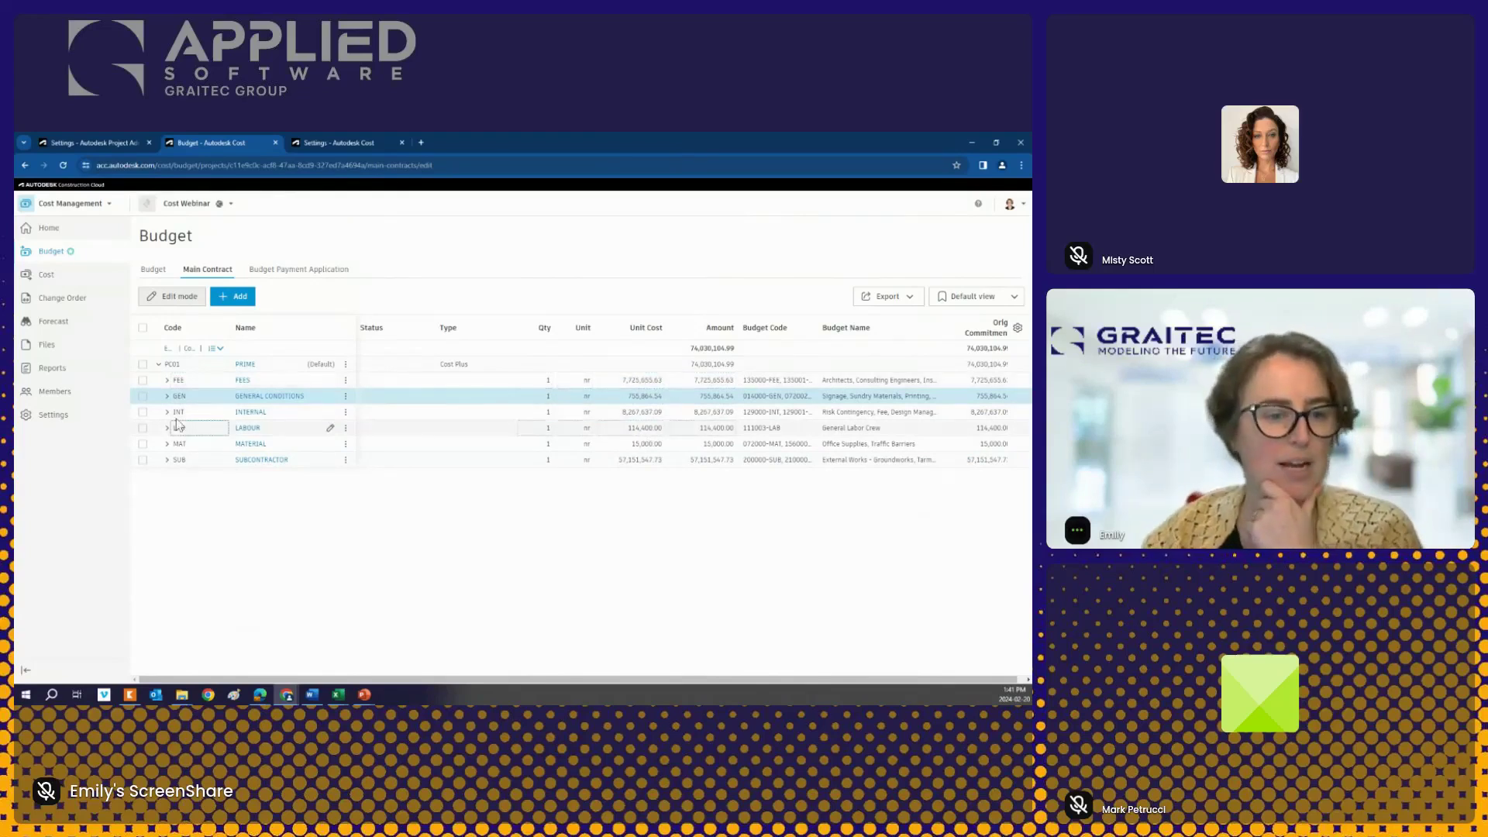
# Step: Delete the INT - INTERNAL item from the PRIME main contract
pyautogui.click(142, 412)
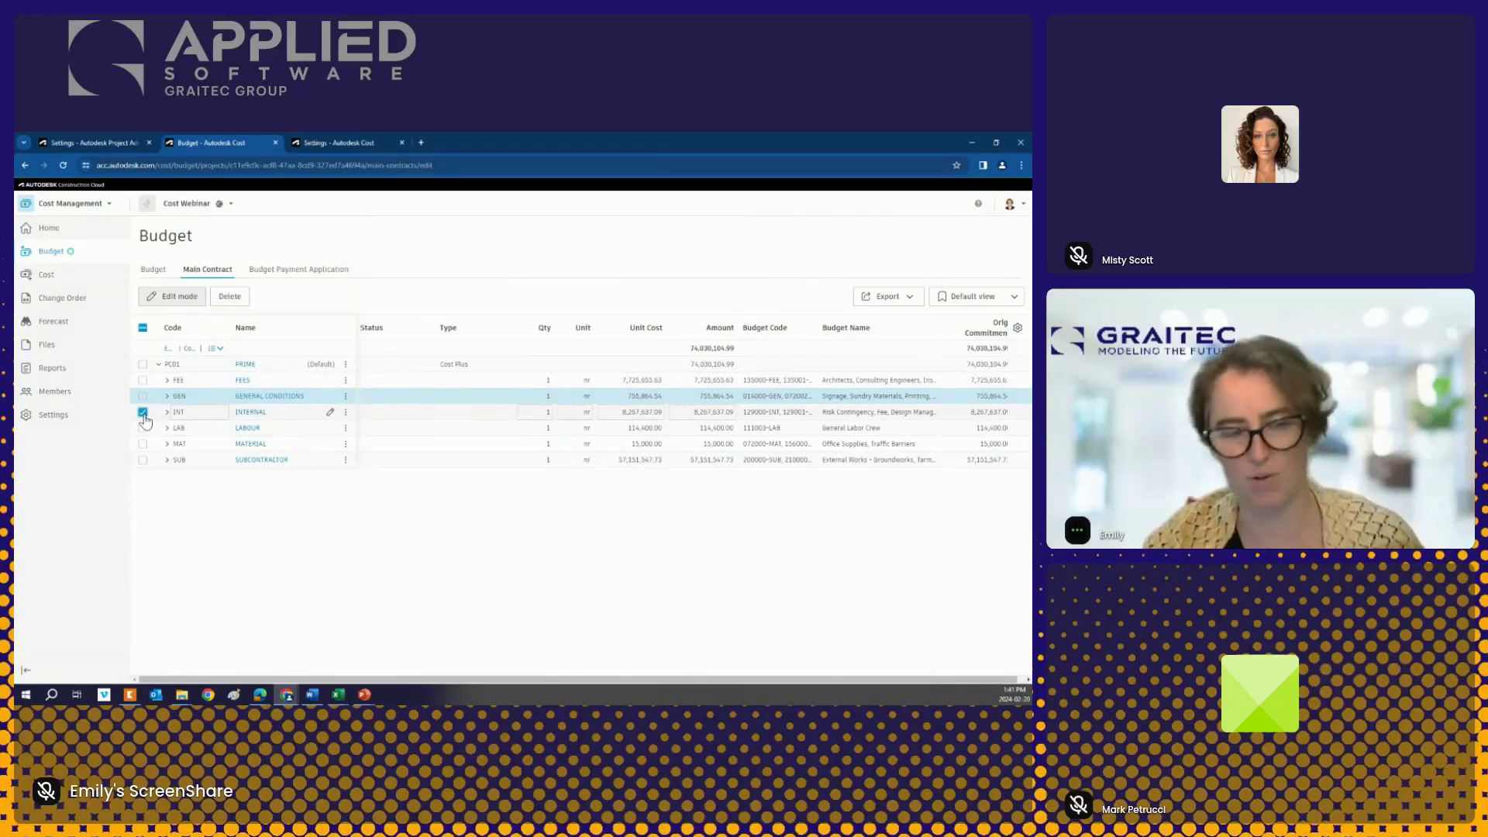
pyautogui.click(227, 298)
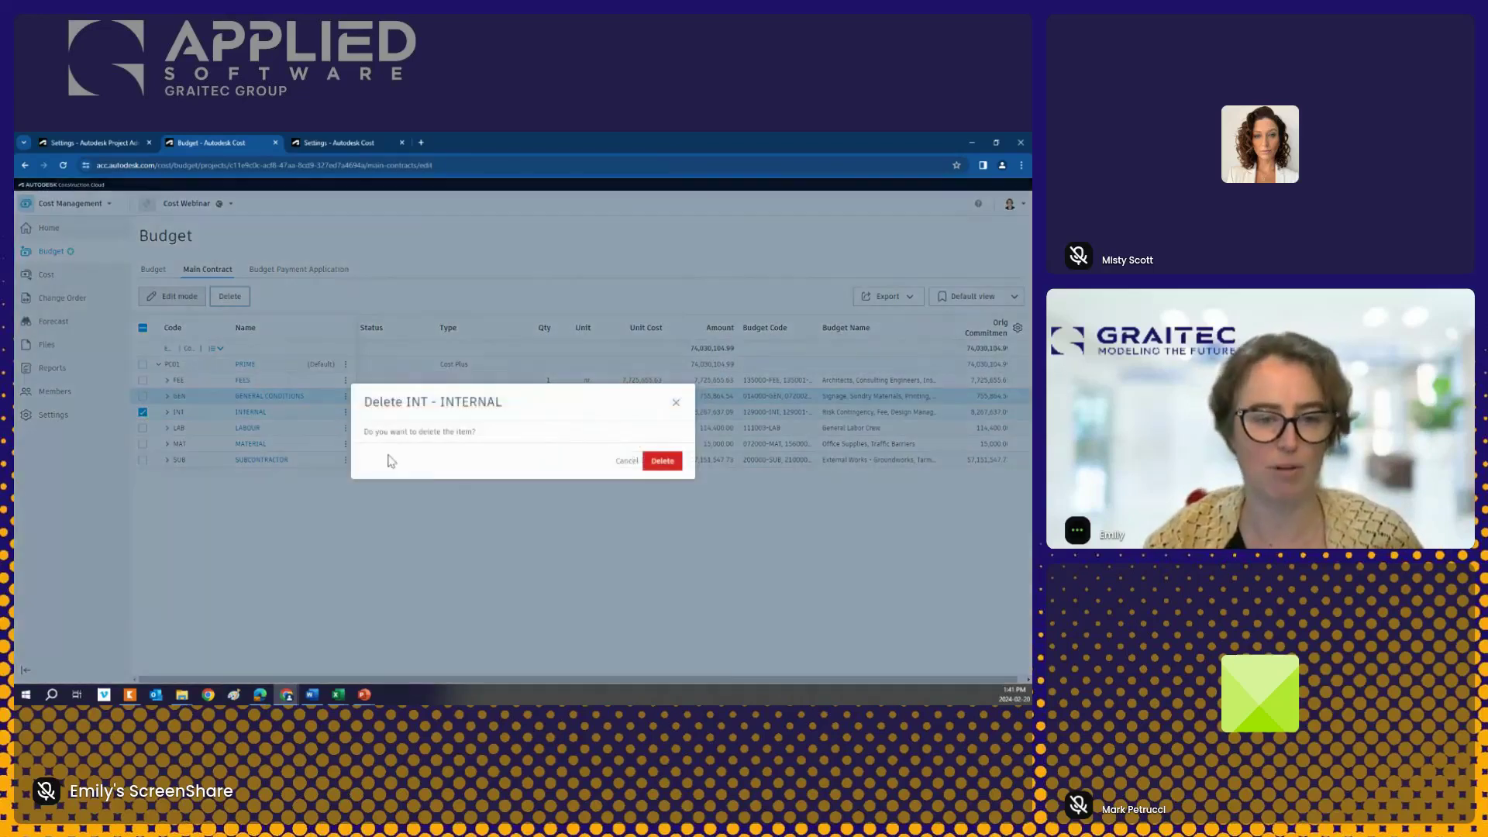
pyautogui.click(661, 465)
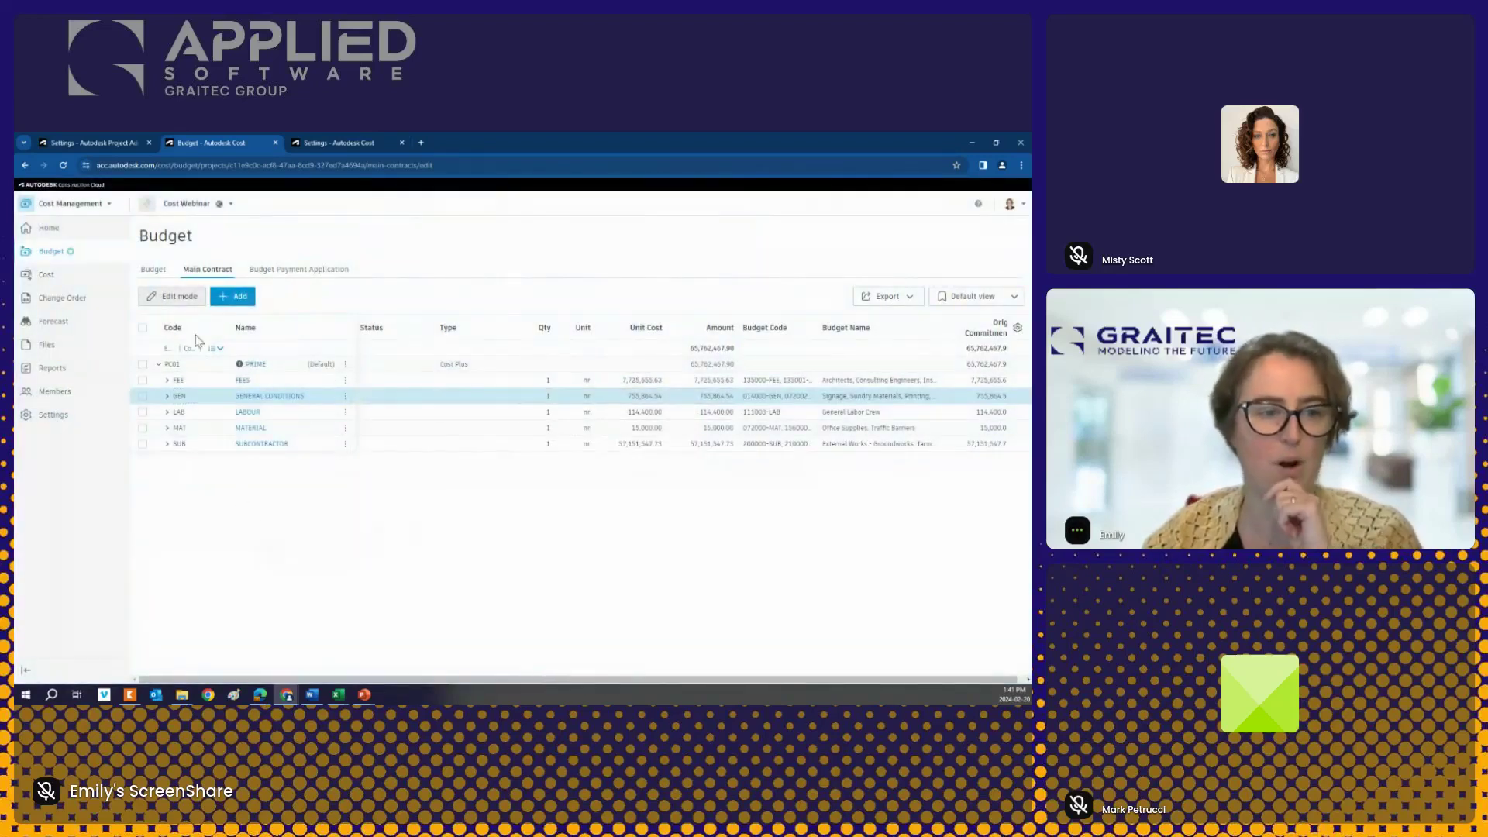
# Step: View the project's Cost contract list and return to the Budget list
pyautogui.click(154, 270)
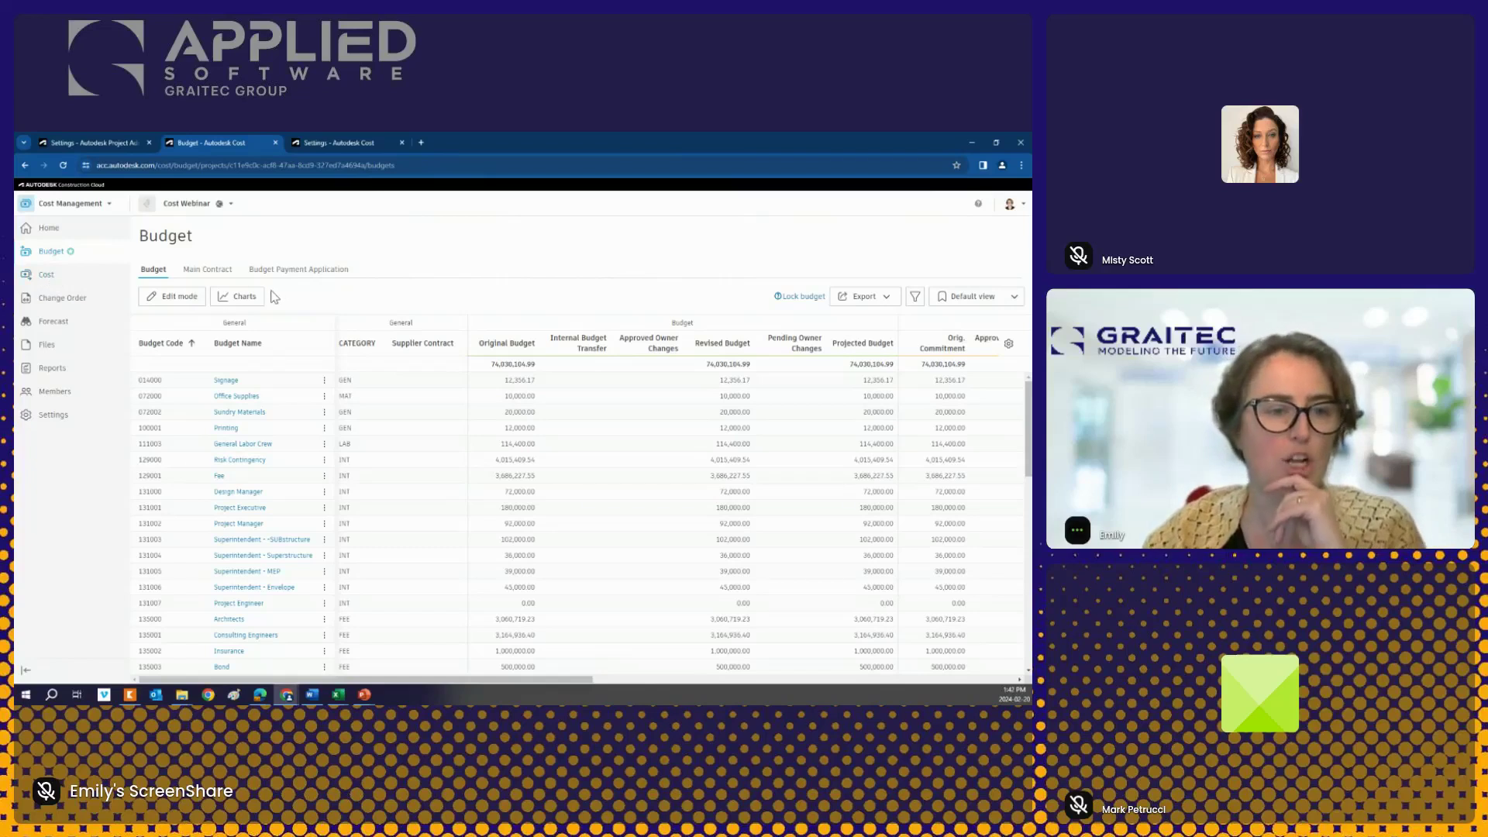
pyautogui.click(48, 279)
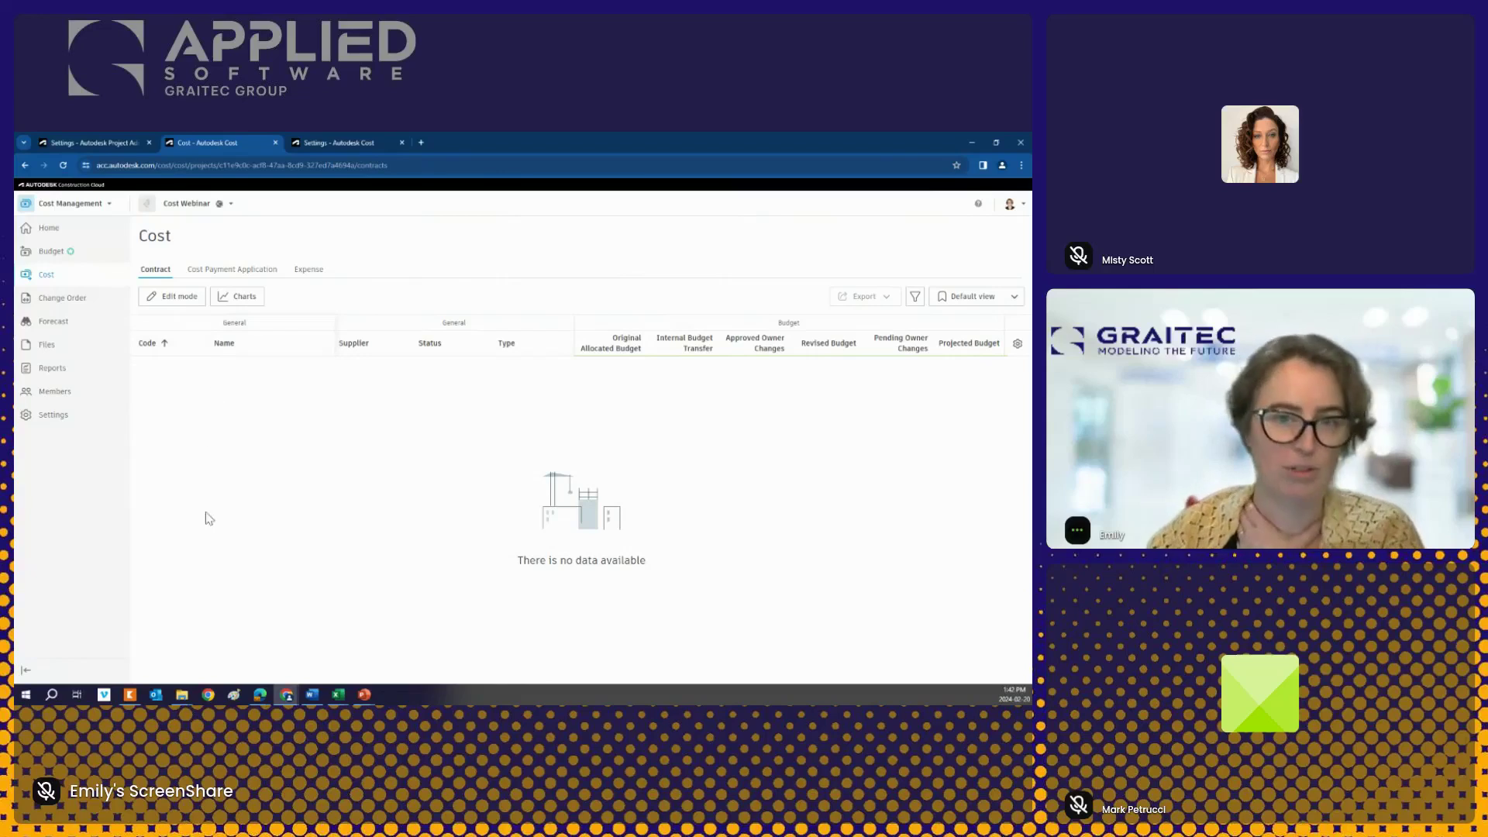
pyautogui.click(50, 254)
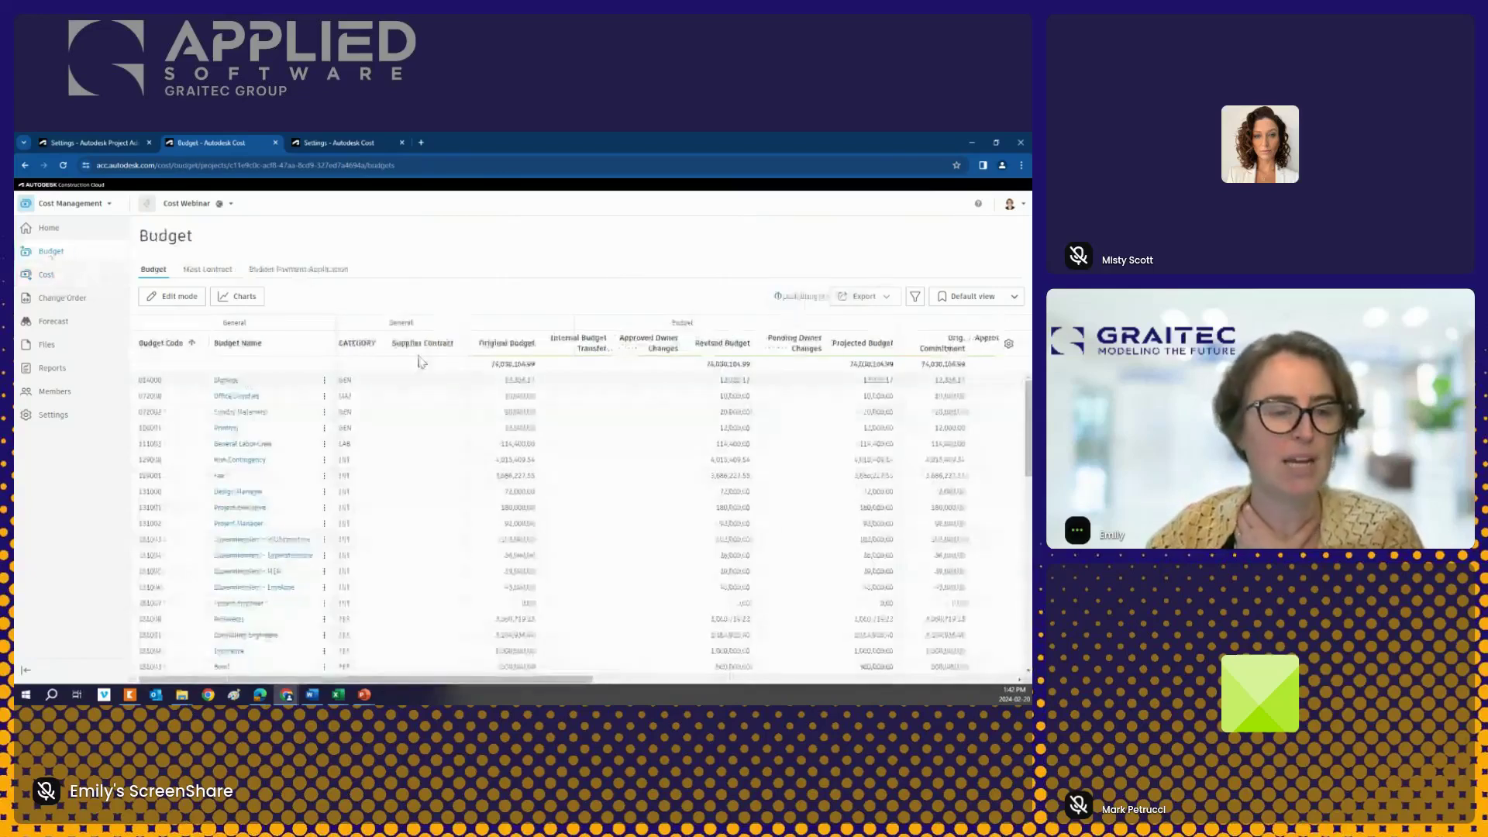
# Step: Allocate the Concrete -SUBstructure and RC Frame budgets to a new contract, opening the Create Contract settings
pyautogui.click(176, 300)
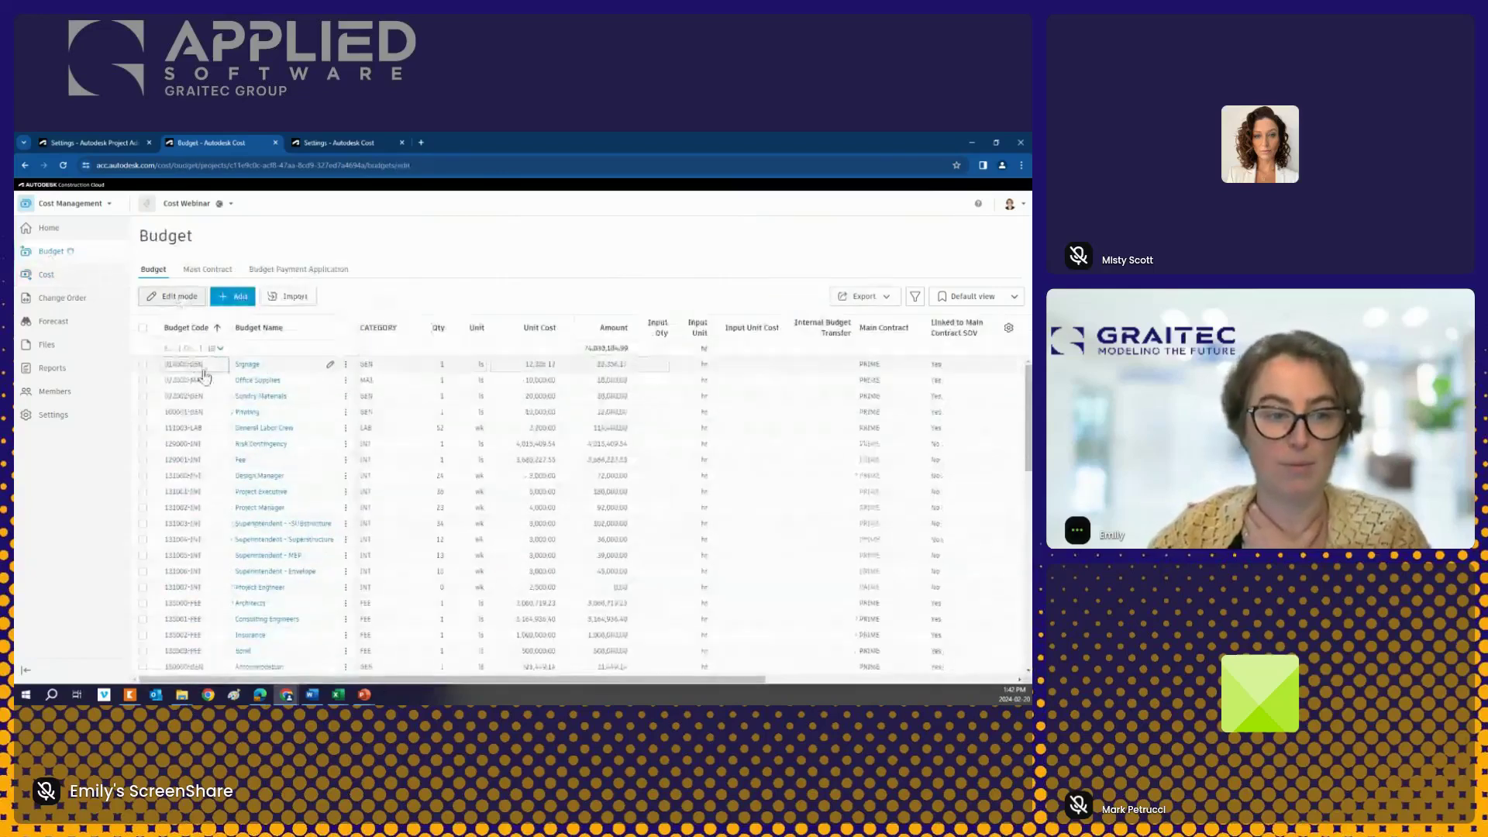
pyautogui.scroll(-5, 192, 517)
pyautogui.scroll(-3, 180, 493)
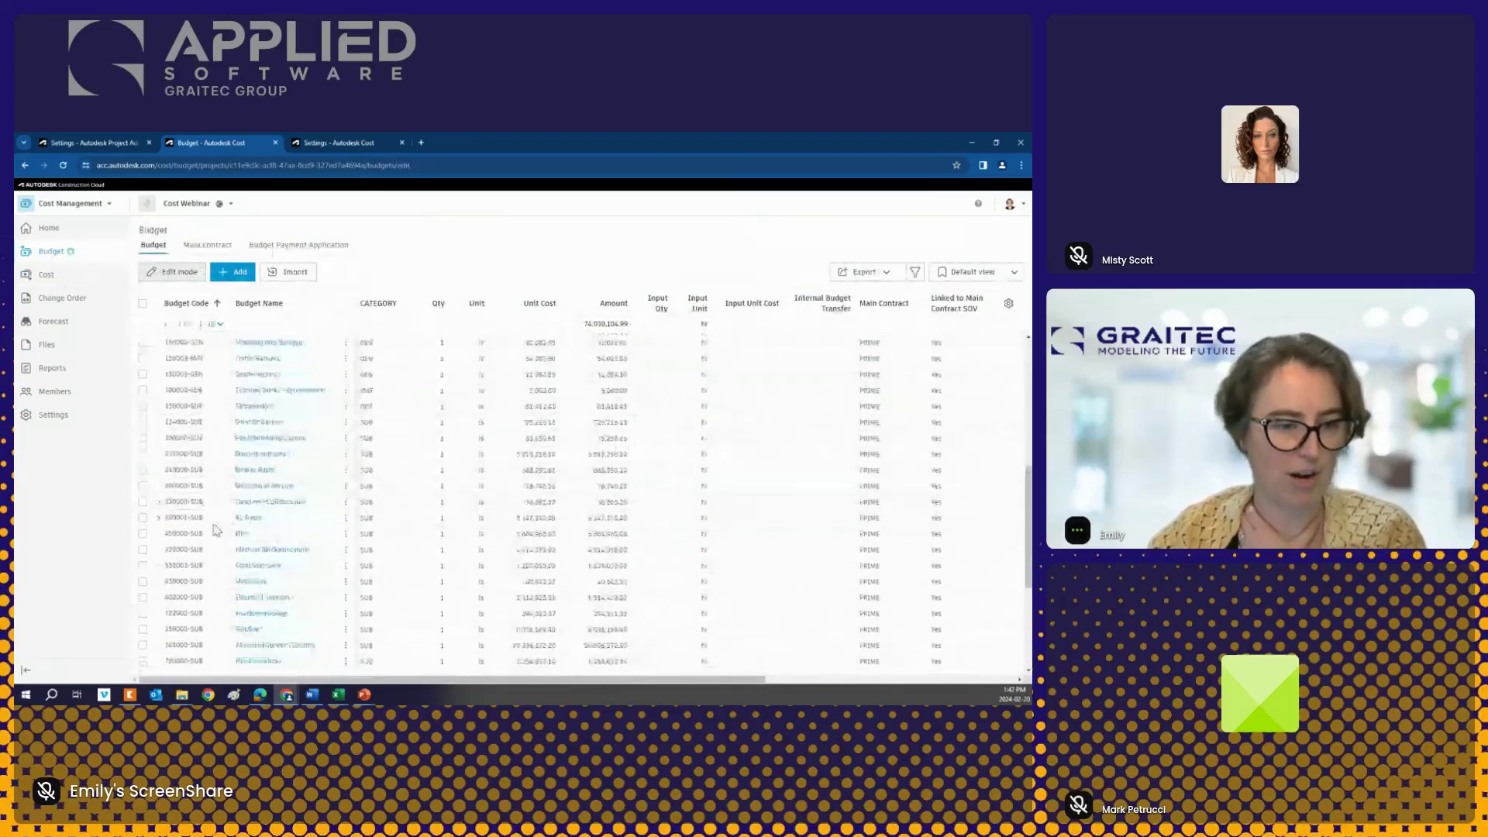
pyautogui.click(142, 404)
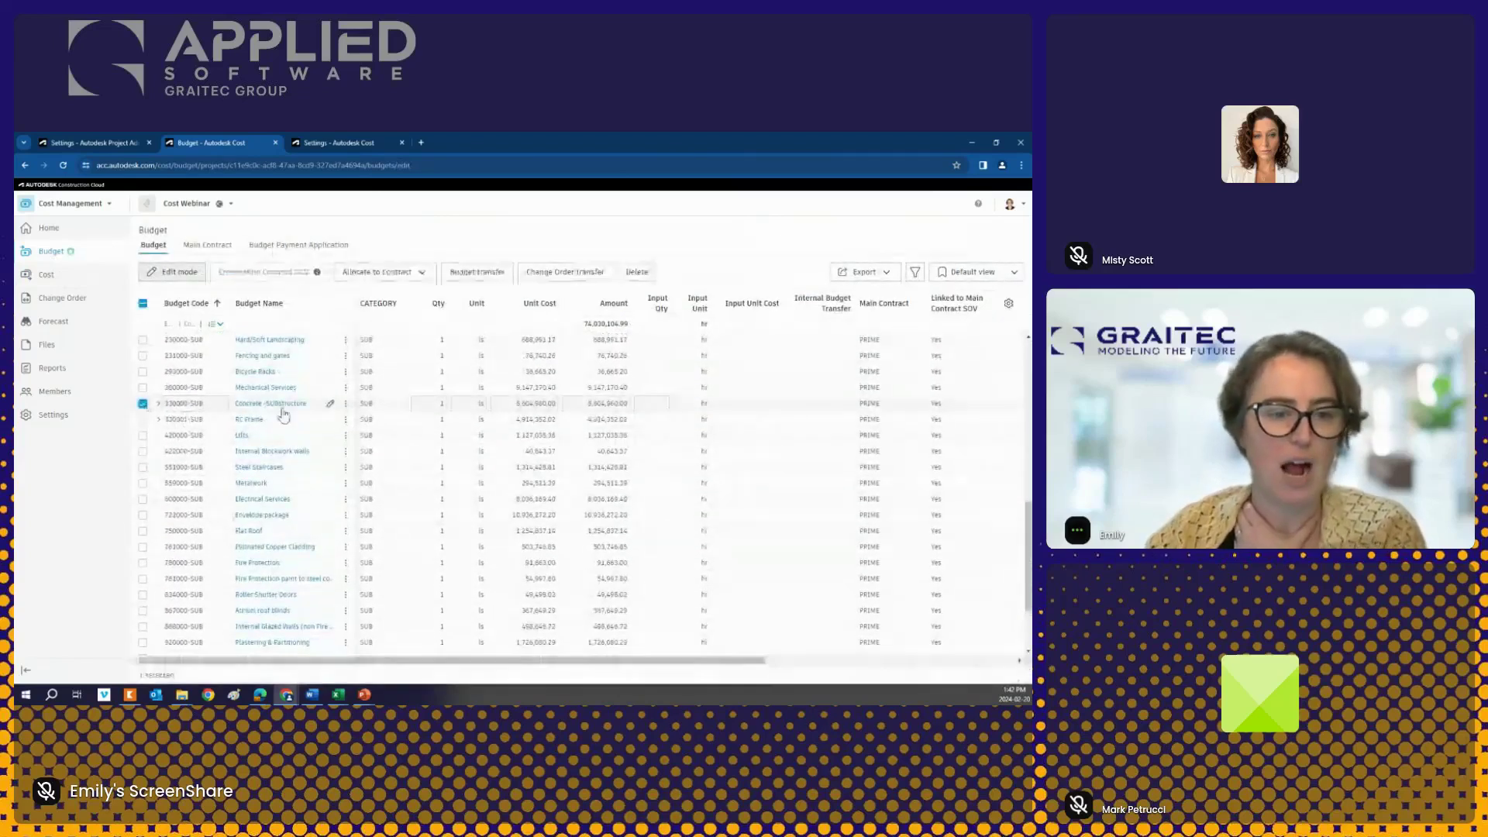
pyautogui.click(142, 419)
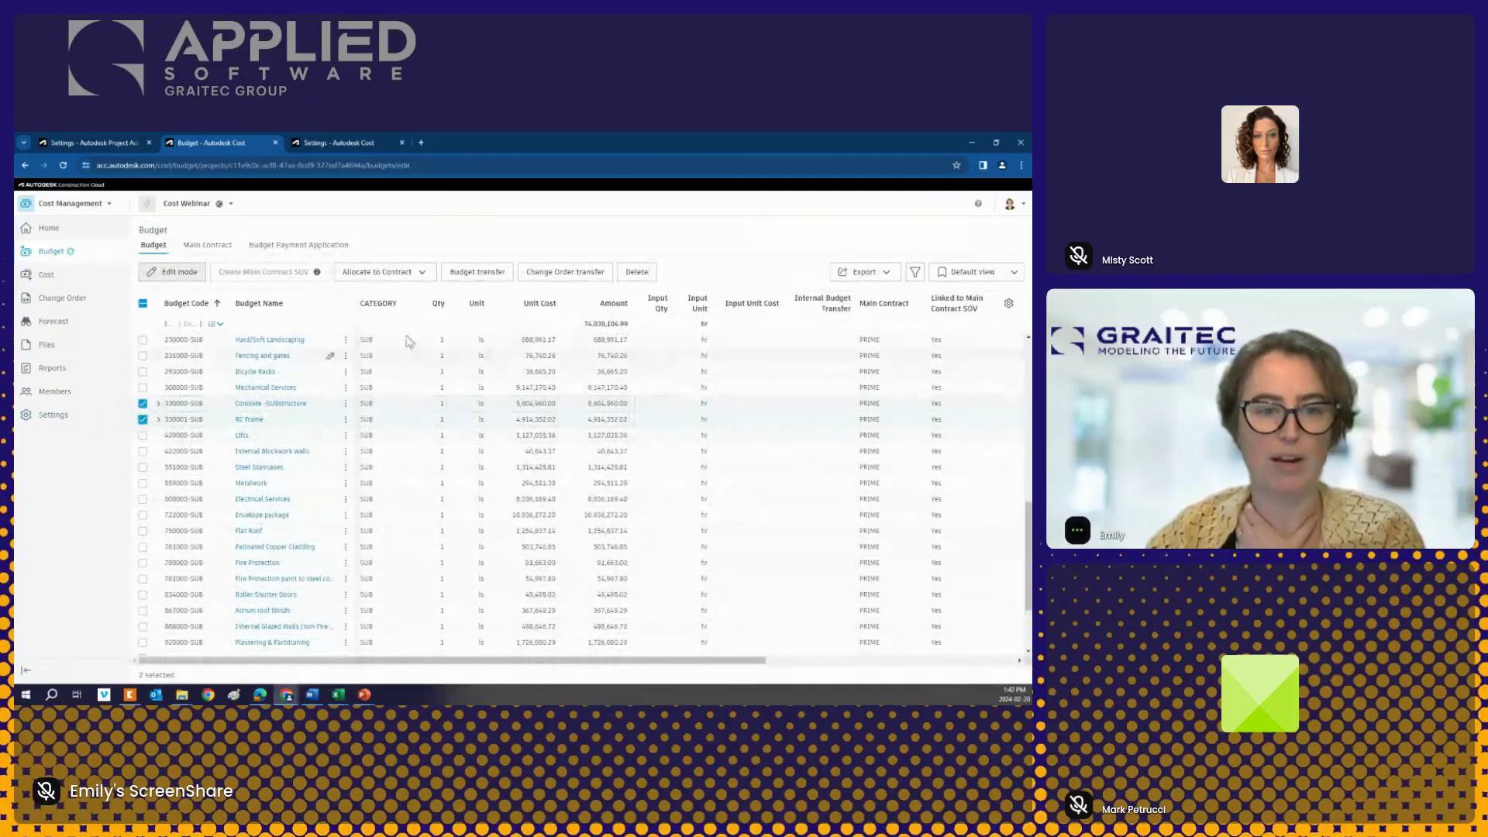
pyautogui.click(388, 277)
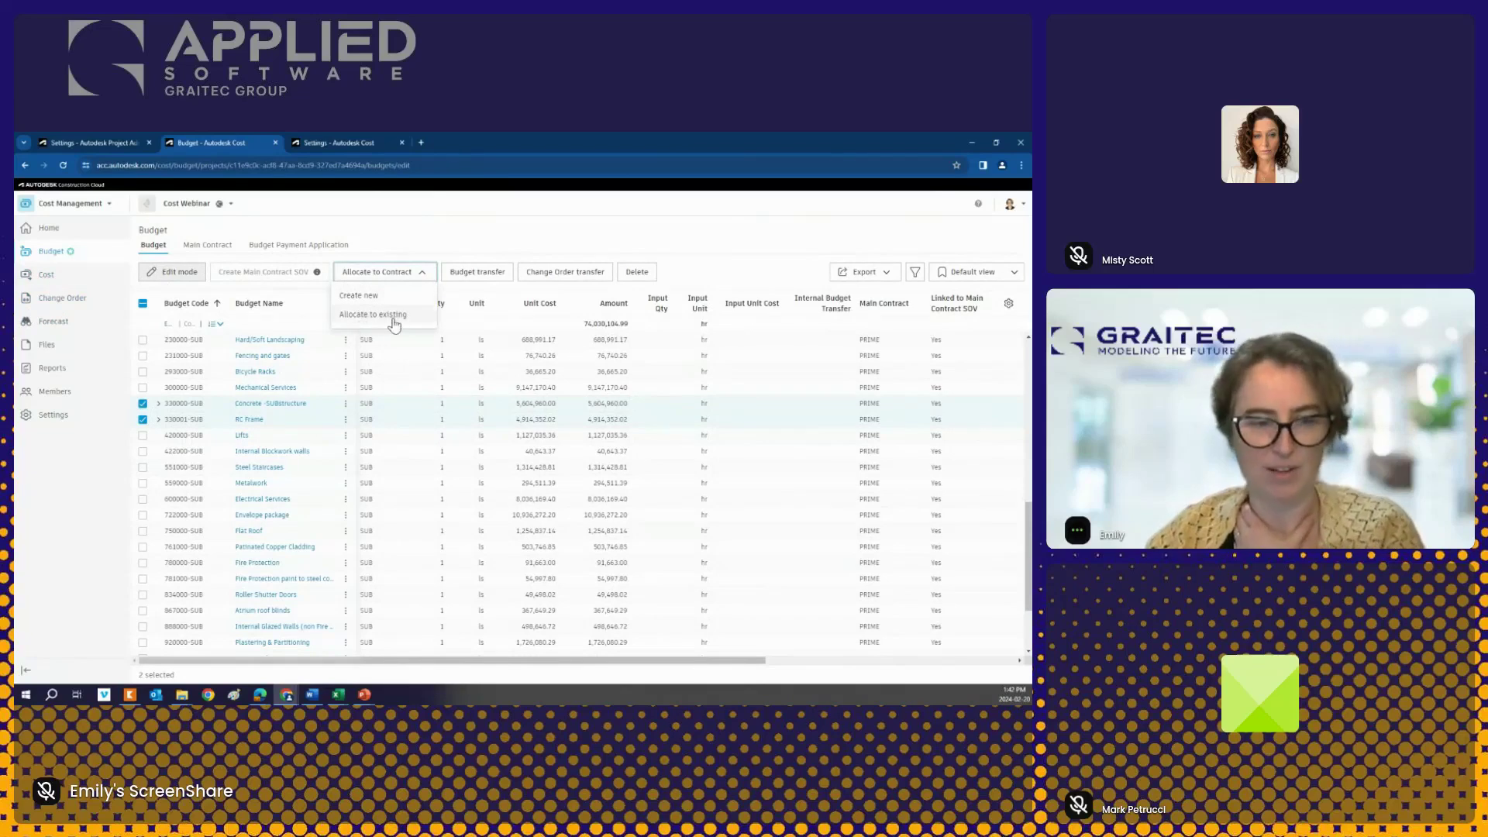
pyautogui.click(373, 302)
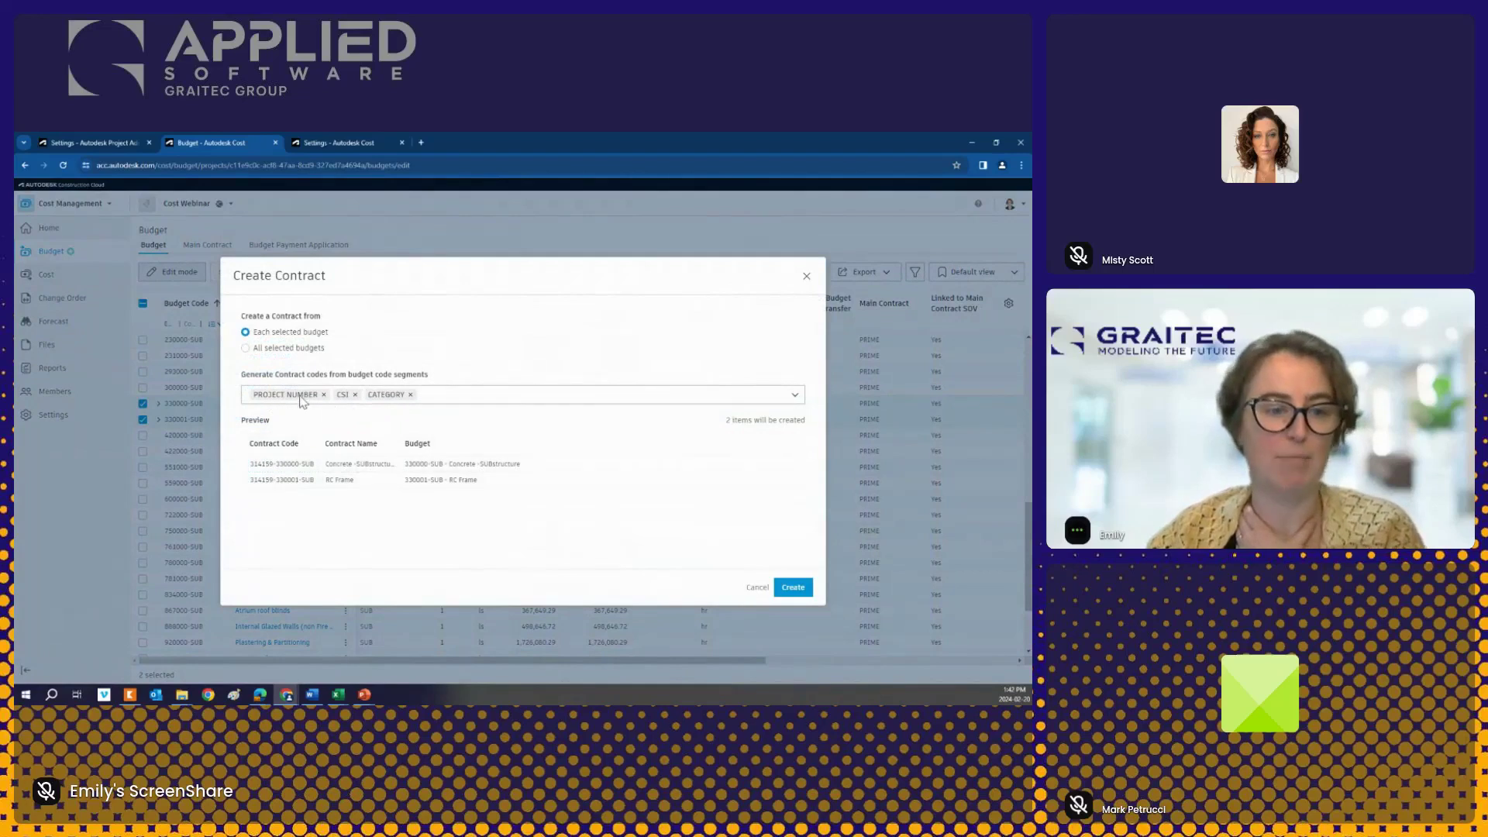
# Step: Create a contract for each selected budget, with code AC01 for Concrete -SUBstructure and AC02 for RC Frame
pyautogui.click(294, 464)
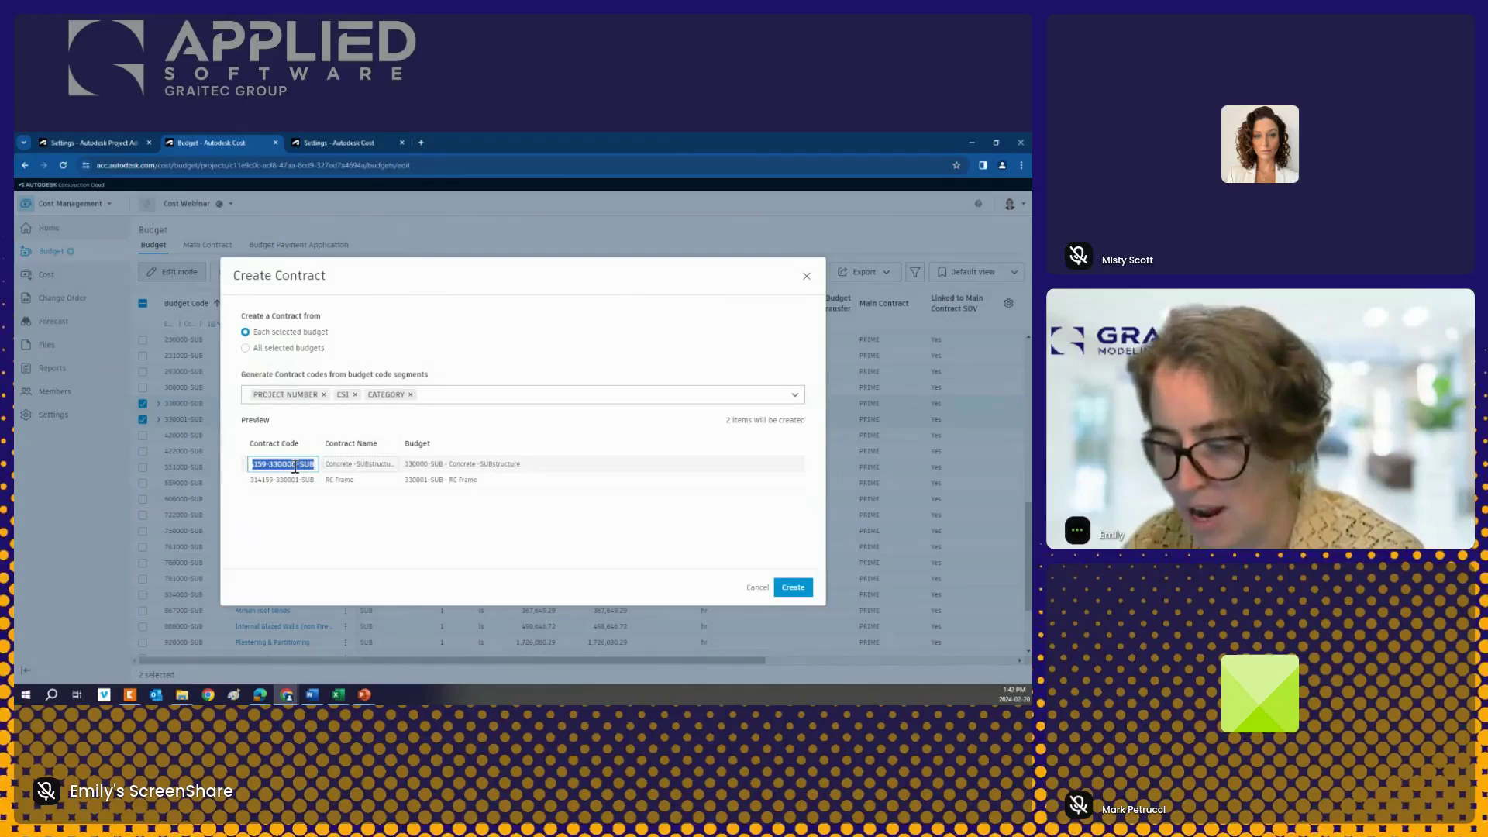
pyautogui.write('ACO')
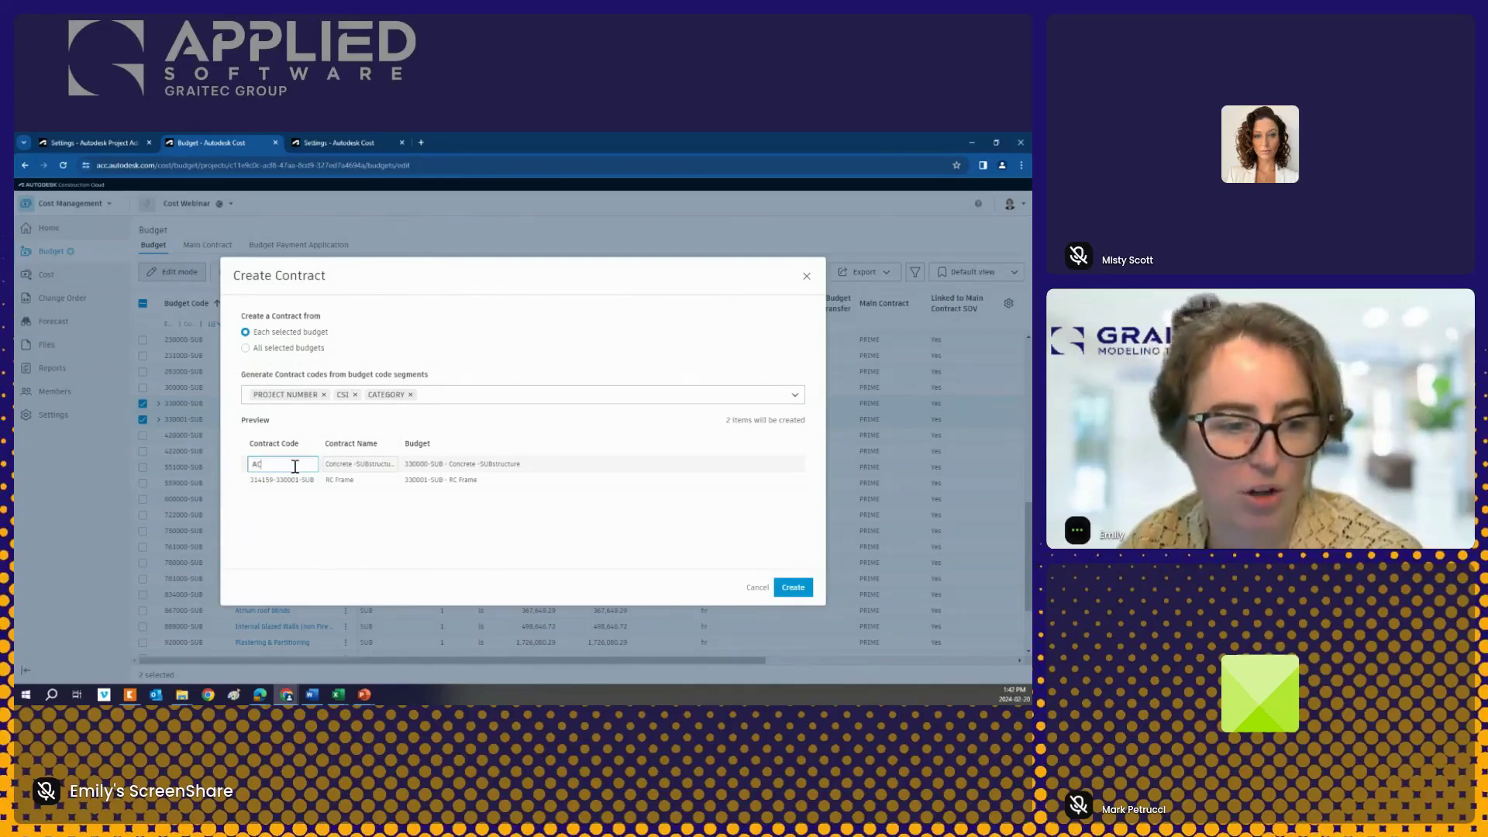
pyautogui.click(304, 481)
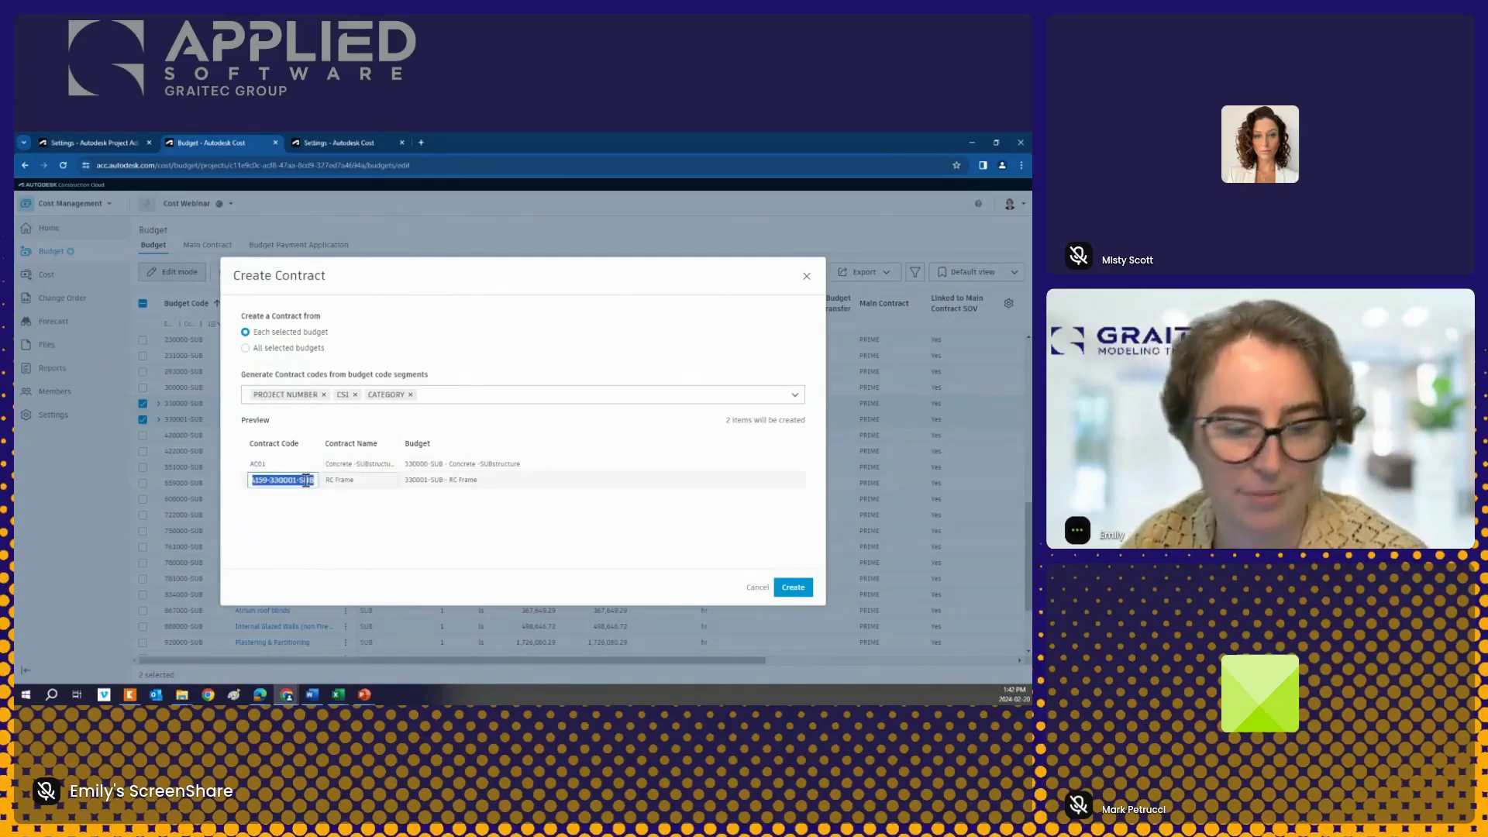
pyautogui.write('AC02')
pyautogui.click(372, 462)
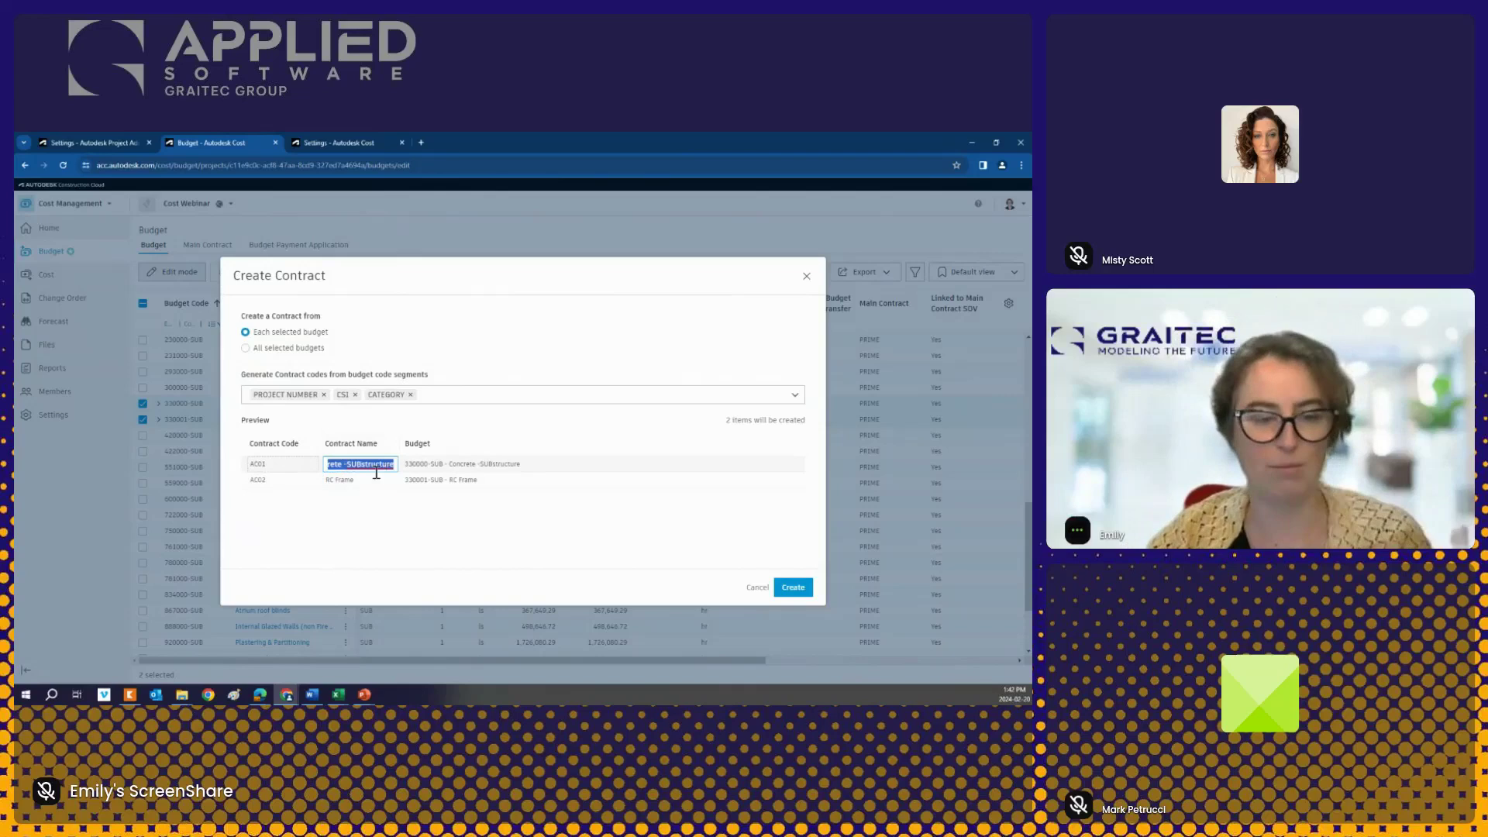
pyautogui.click(450, 551)
pyautogui.click(790, 588)
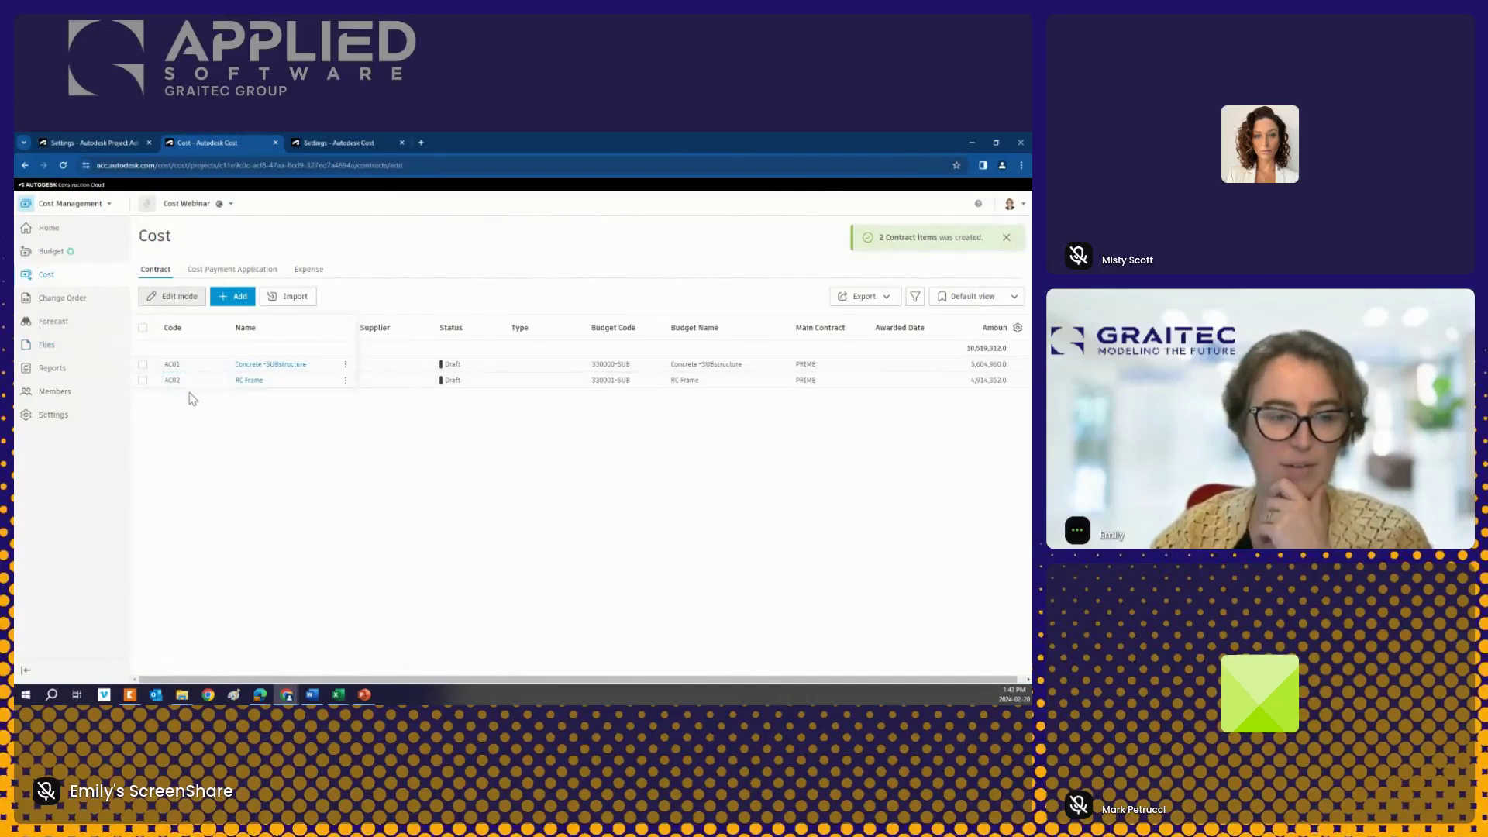
# Step: Open the AC01 Concrete -SUBstructure contract and examine its details, supplier and scope of work fields
pyautogui.click(258, 365)
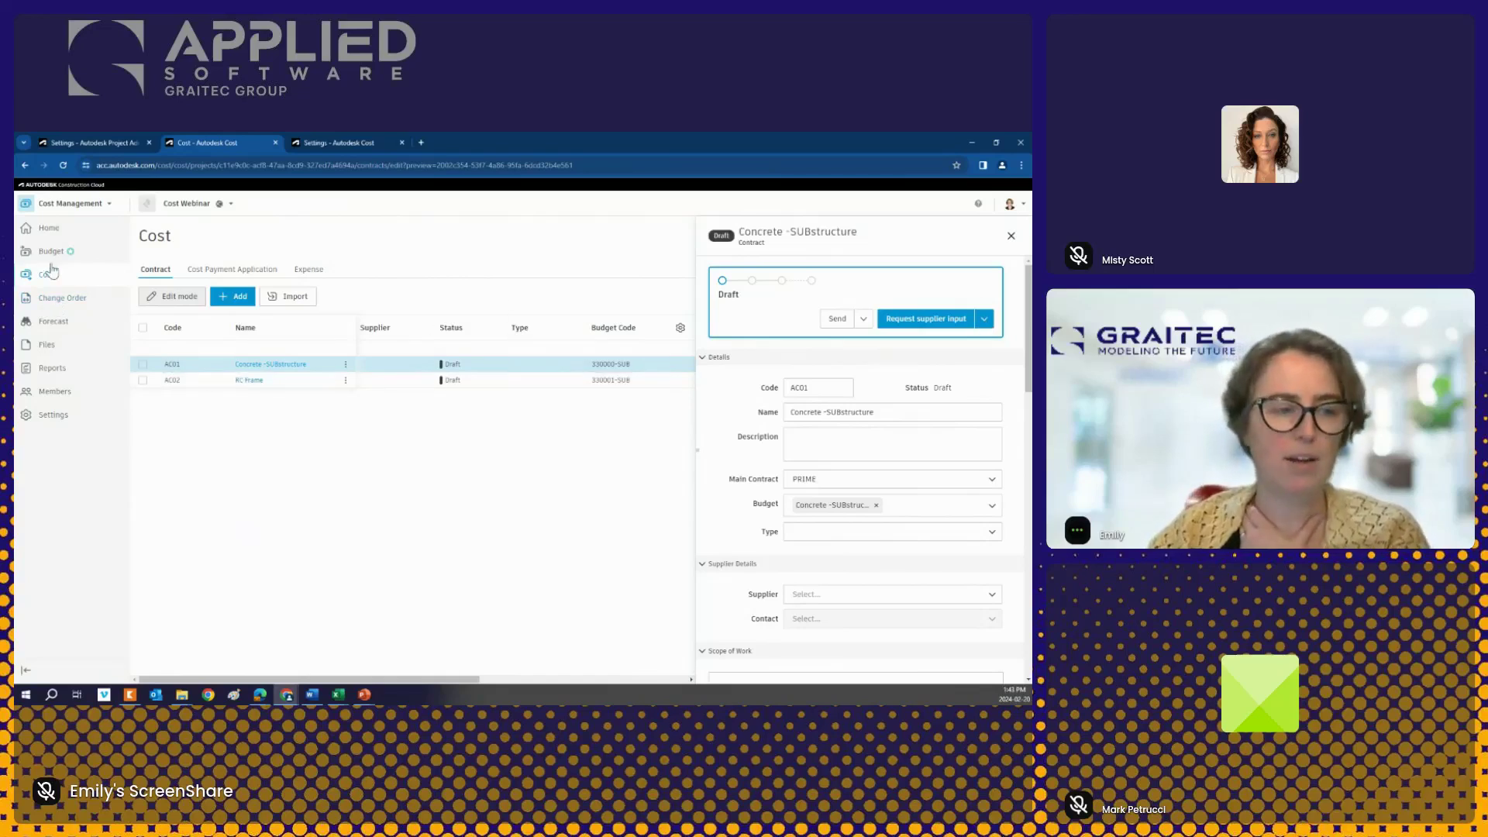
pyautogui.click(275, 365)
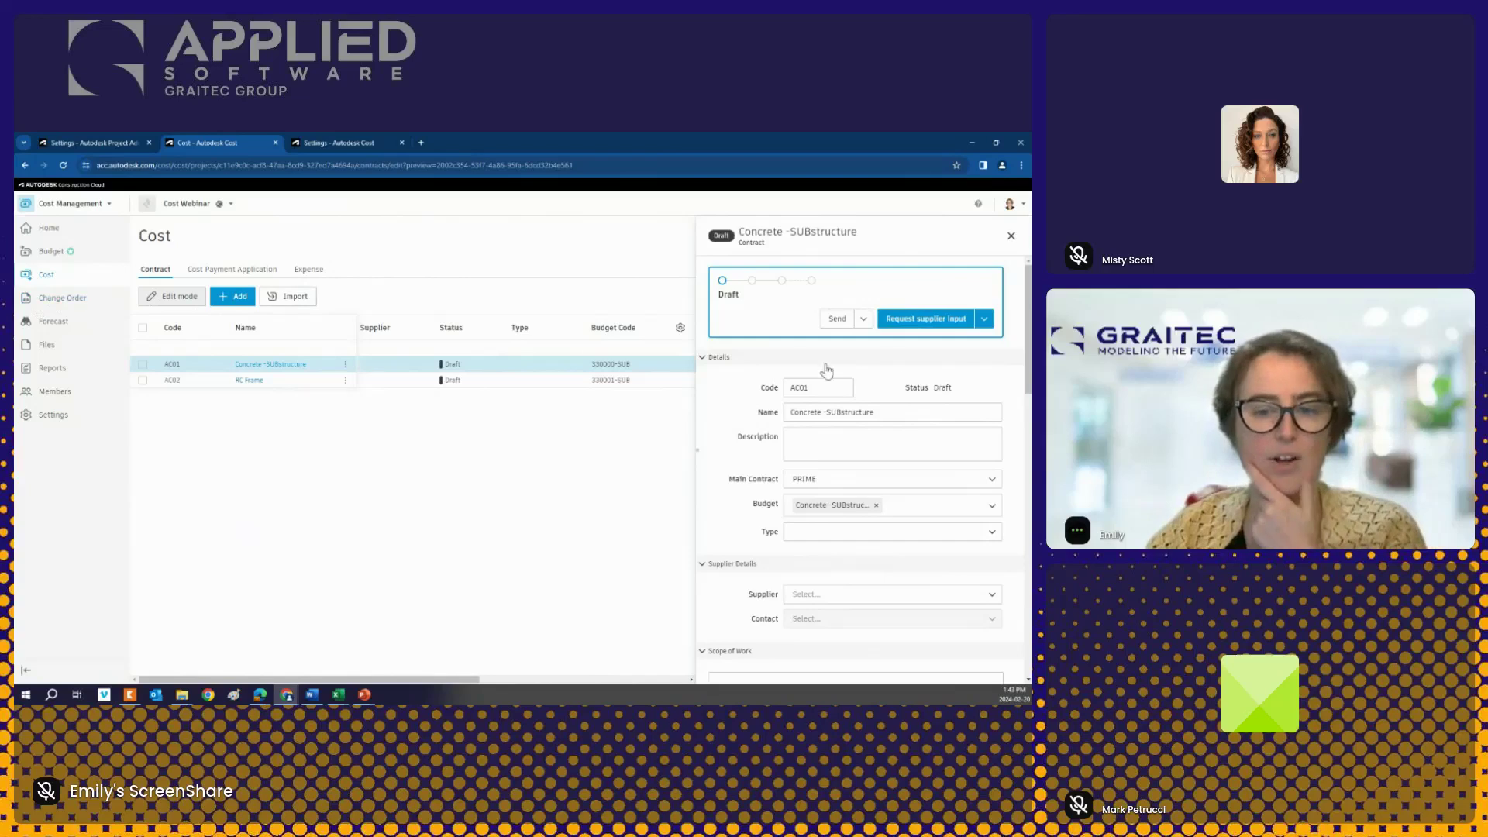
pyautogui.scroll(-1, 804, 360)
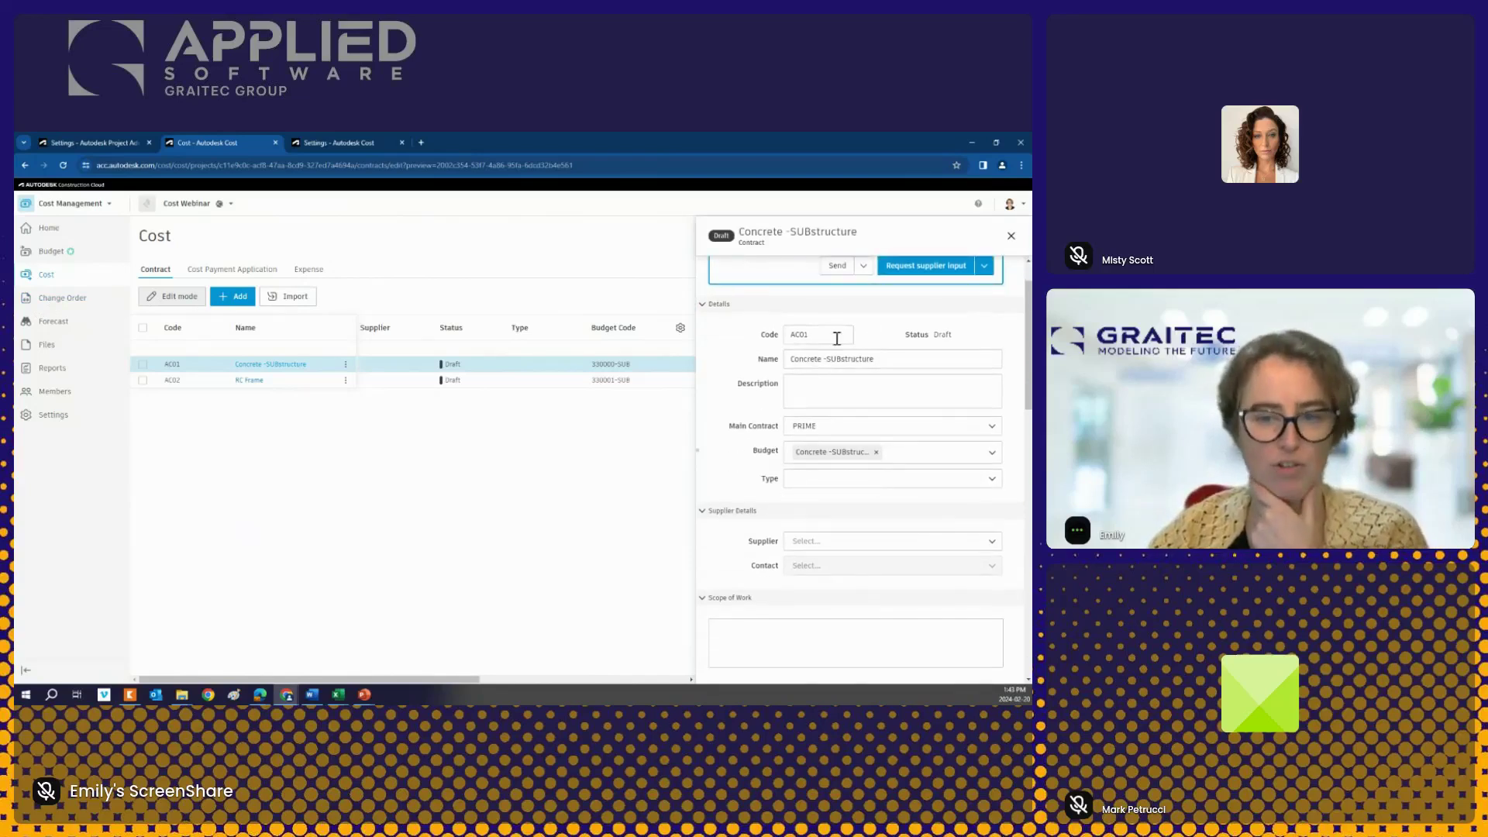
pyautogui.scroll(-1, 829, 414)
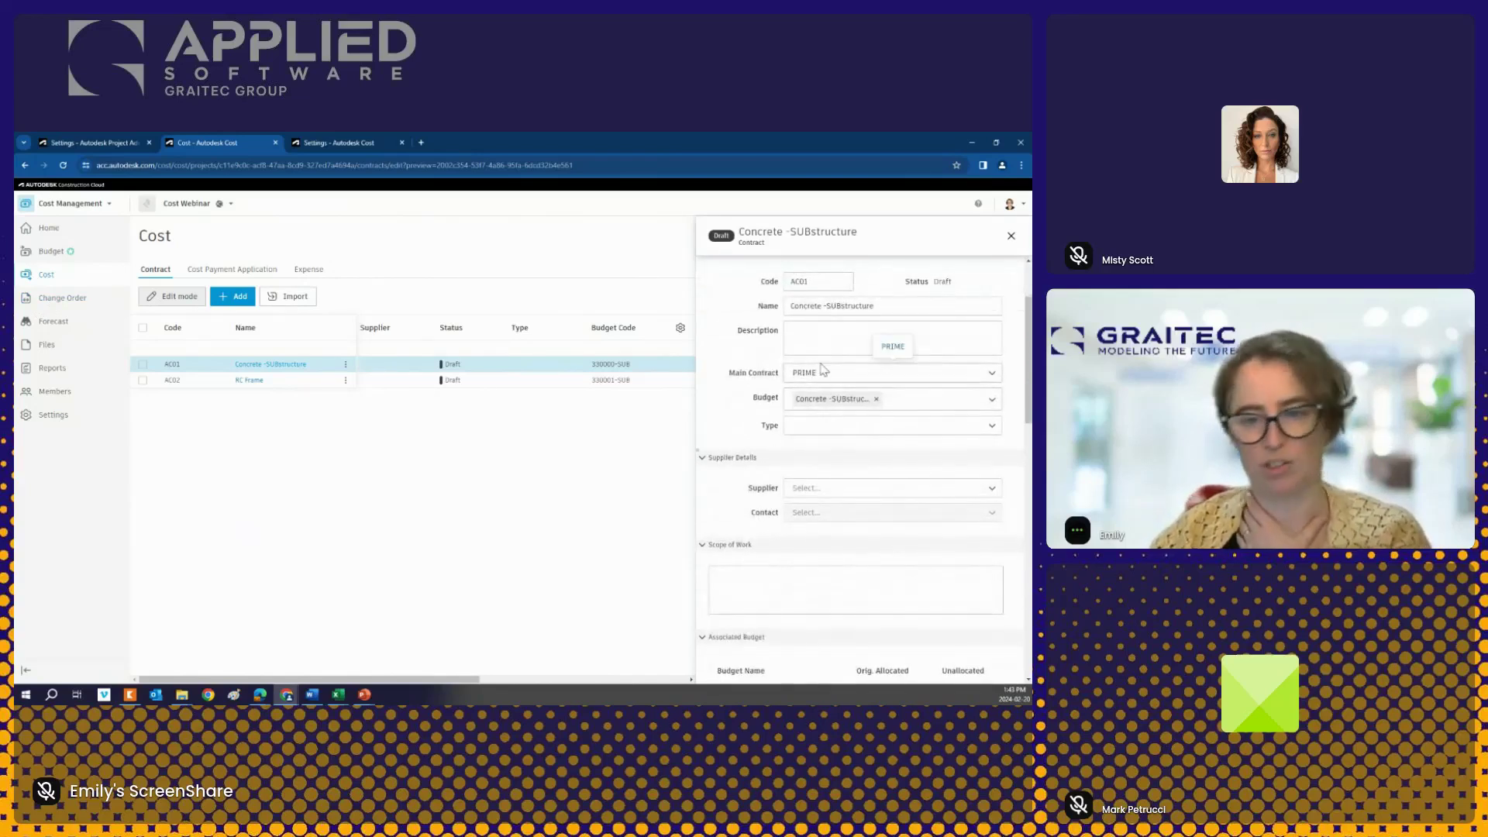
# Step: Classify the AC01 contract as Subcontract and assign Vandalay Contractors as its supplier, along with the company's available contact
pyautogui.click(814, 427)
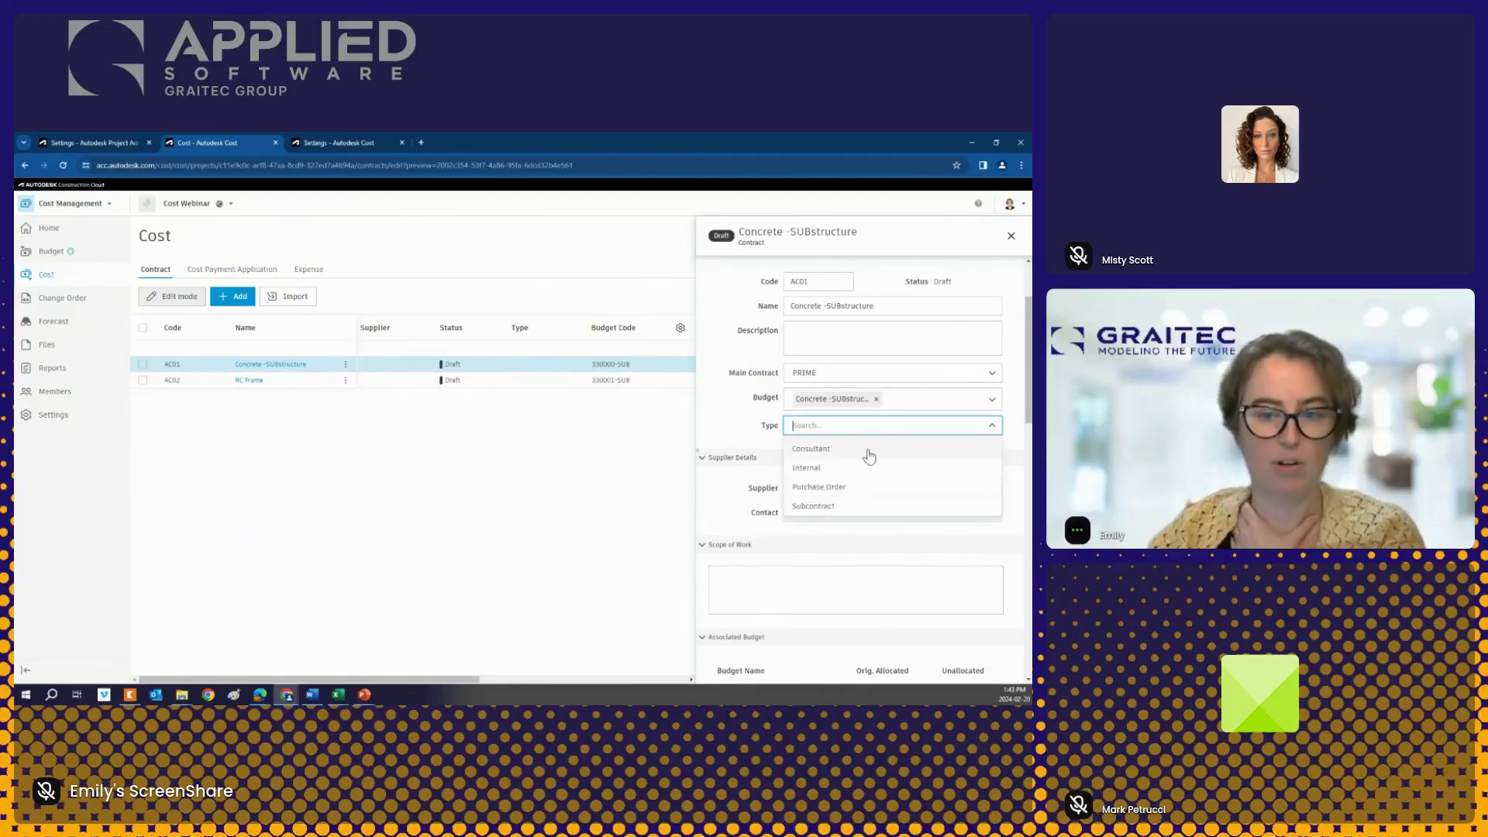
pyautogui.click(830, 506)
pyautogui.scroll(-2, 732, 455)
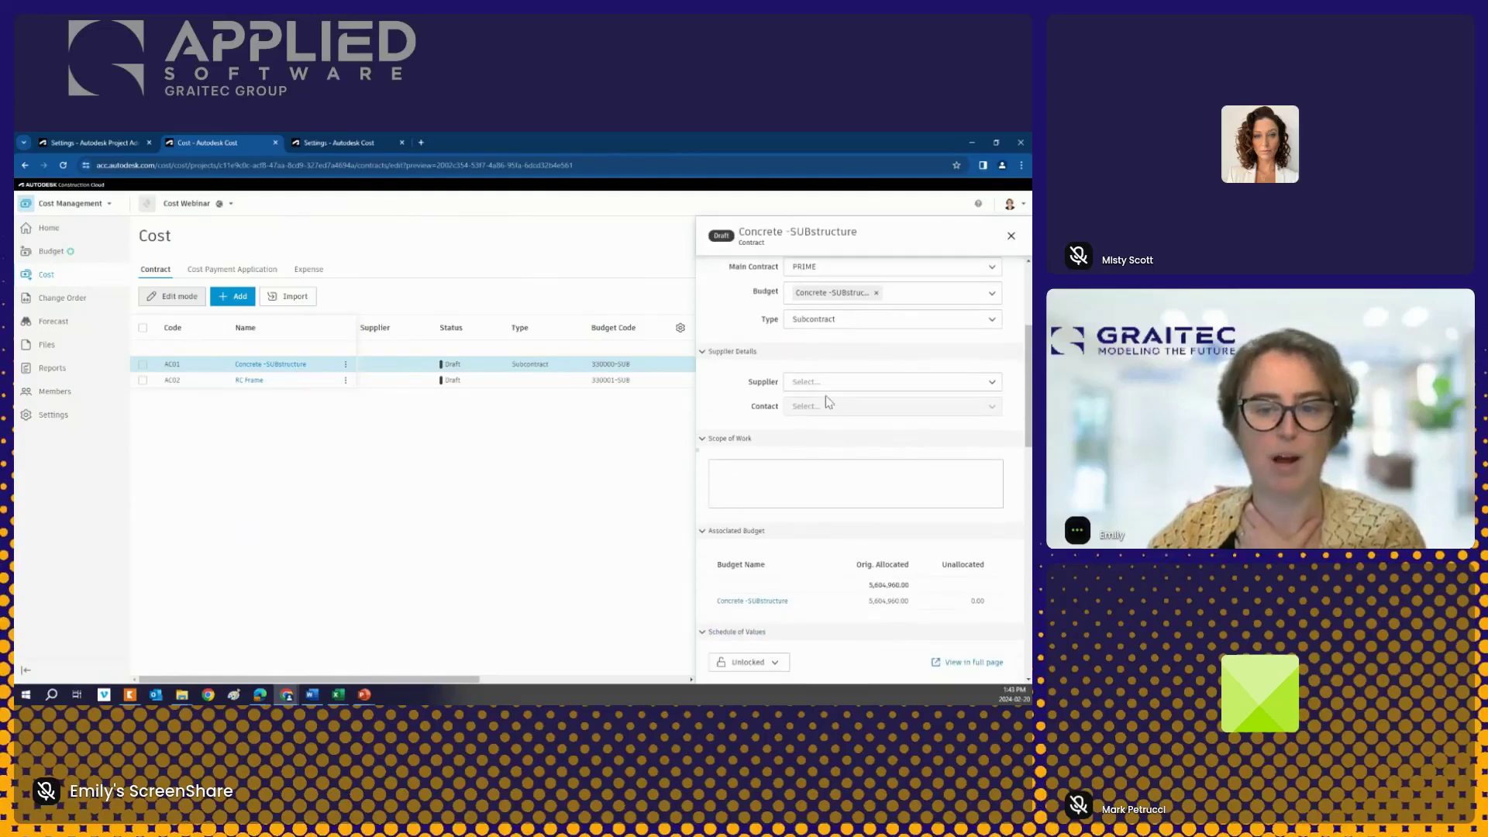
pyautogui.click(837, 385)
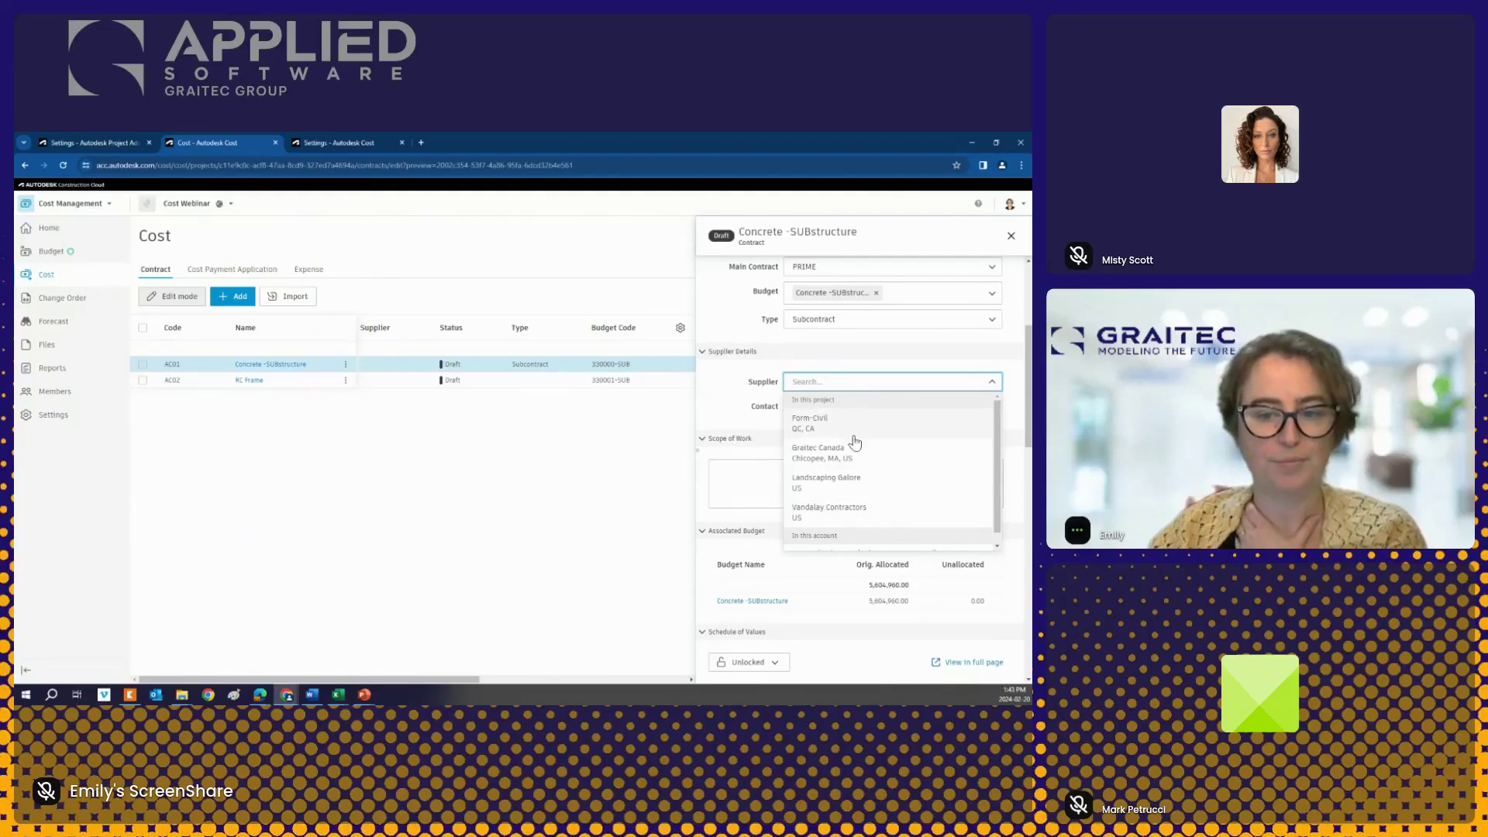
pyautogui.scroll(-1, 854, 496)
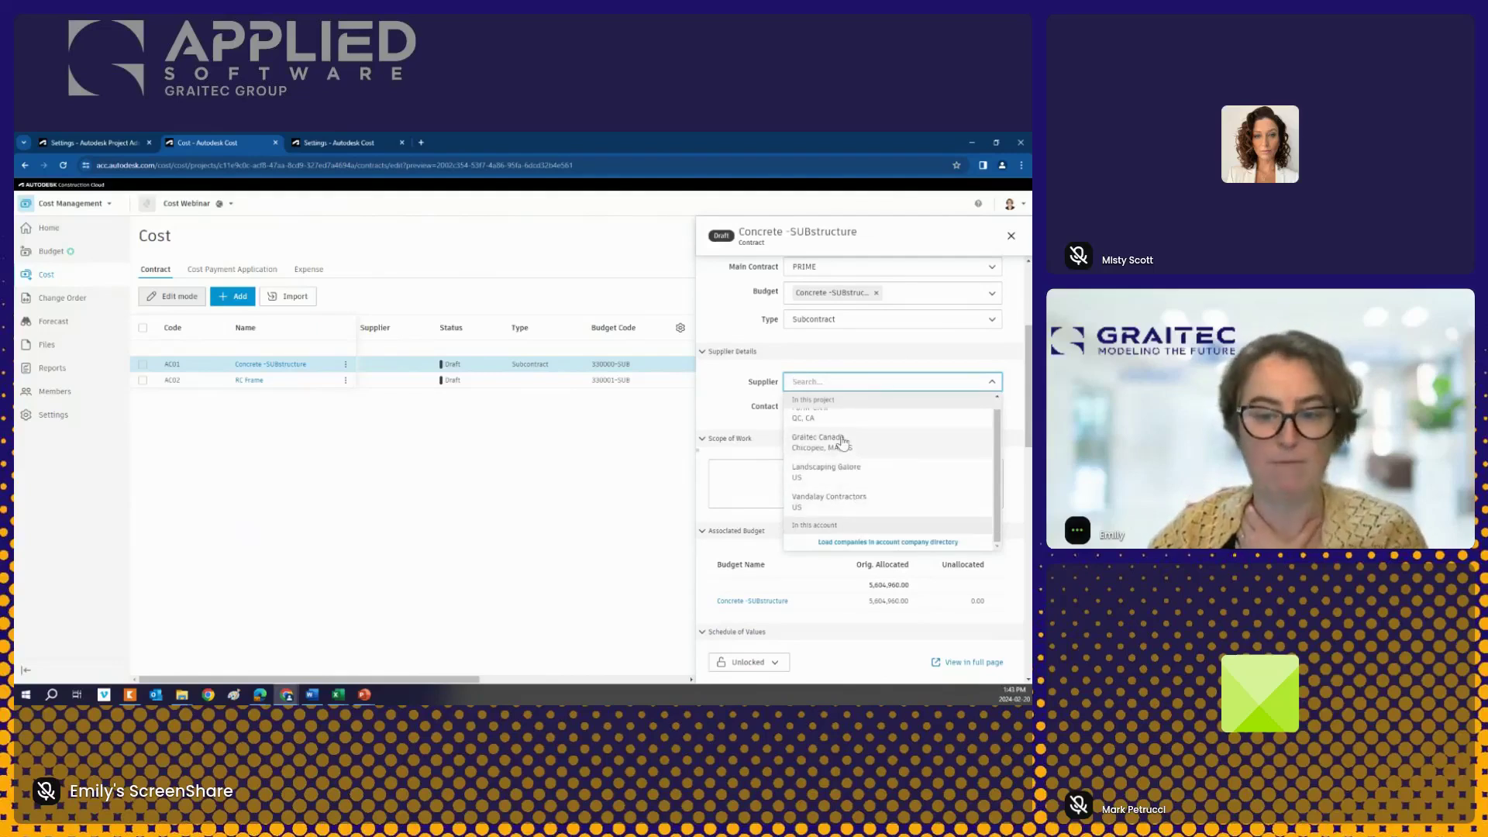
pyautogui.scroll(1, 850, 499)
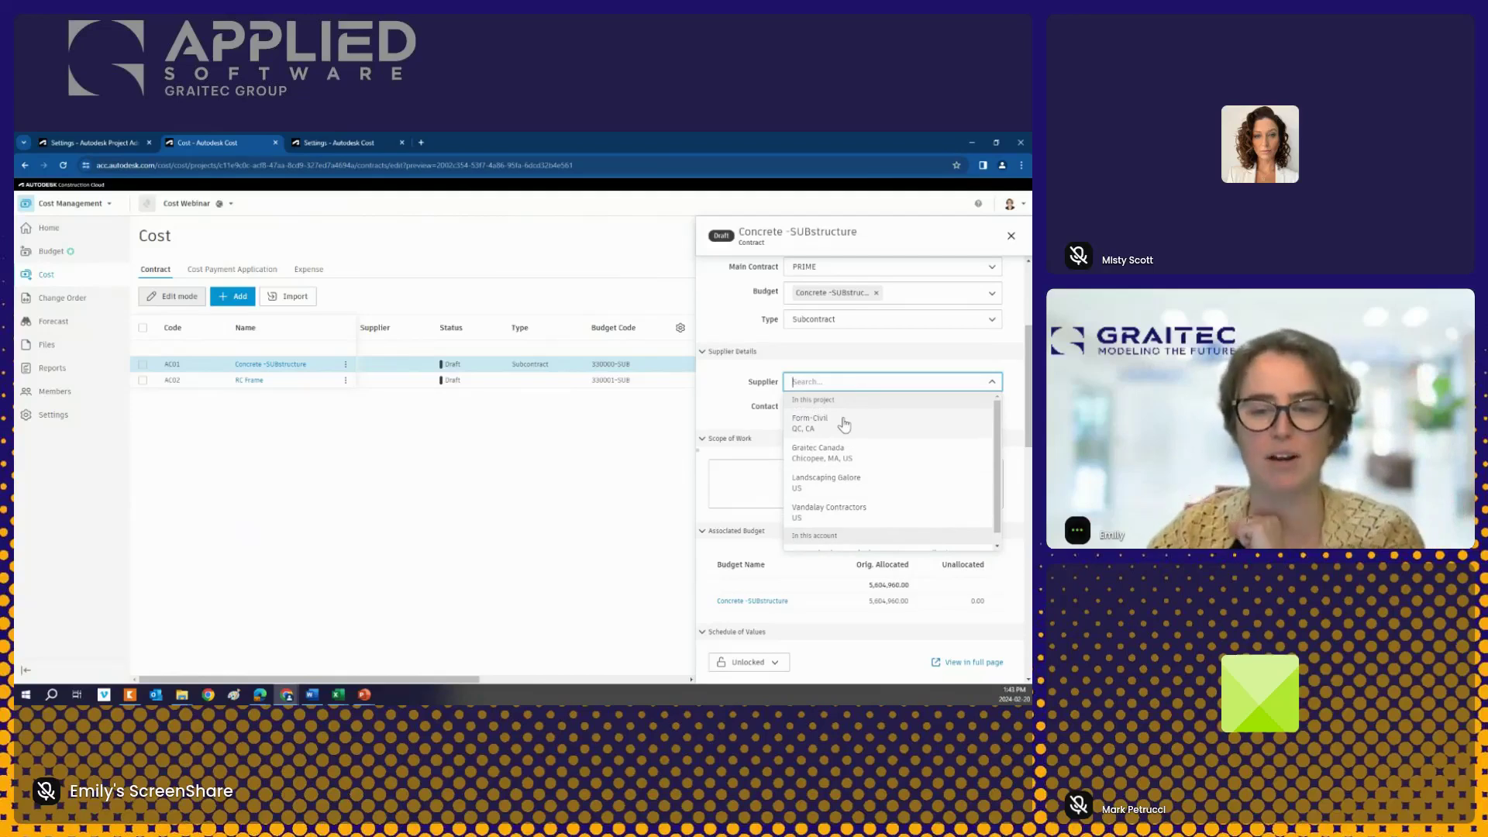
pyautogui.click(869, 514)
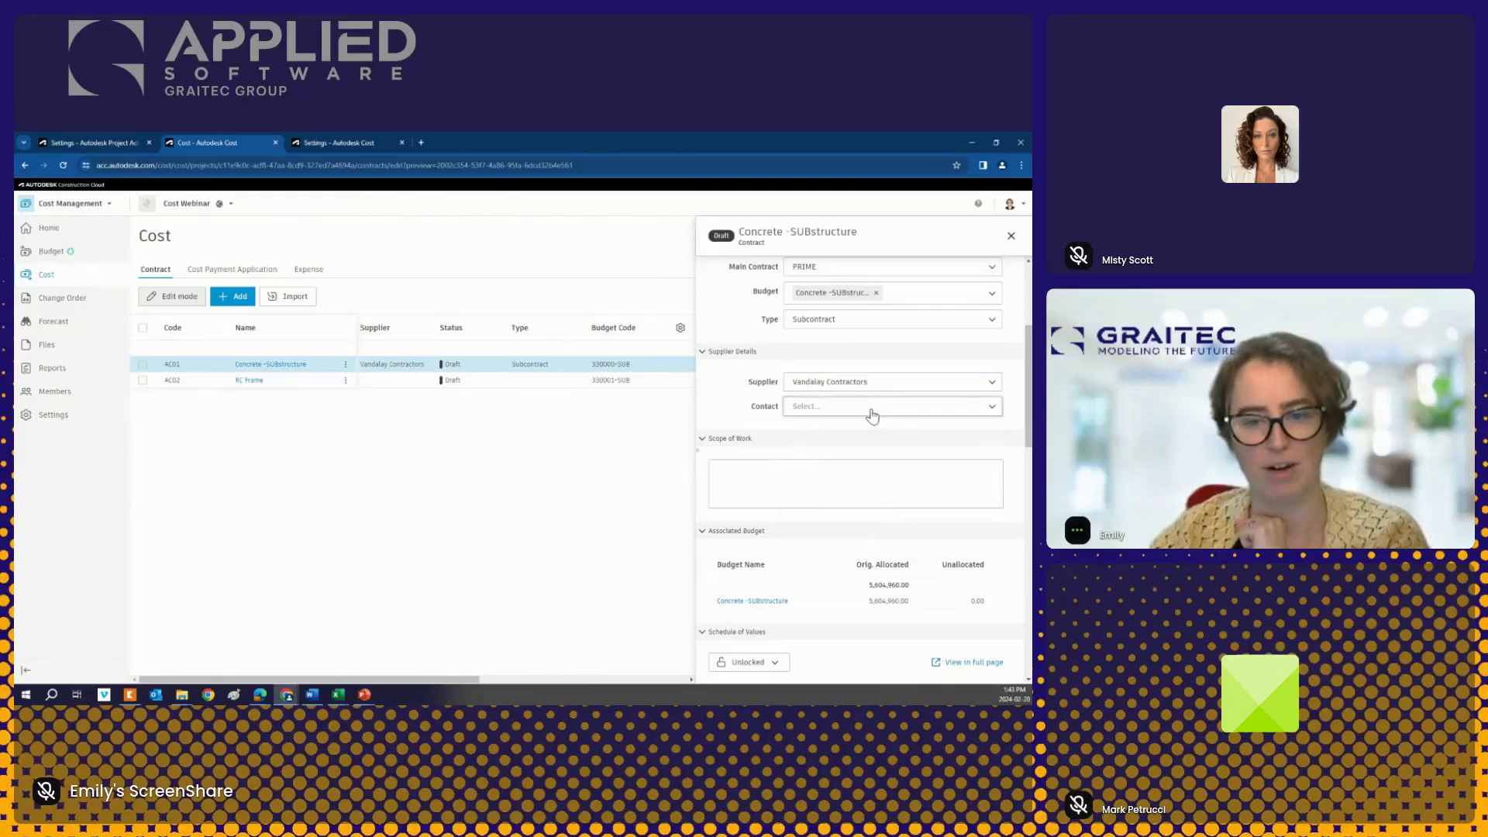
pyautogui.click(872, 408)
pyautogui.click(852, 459)
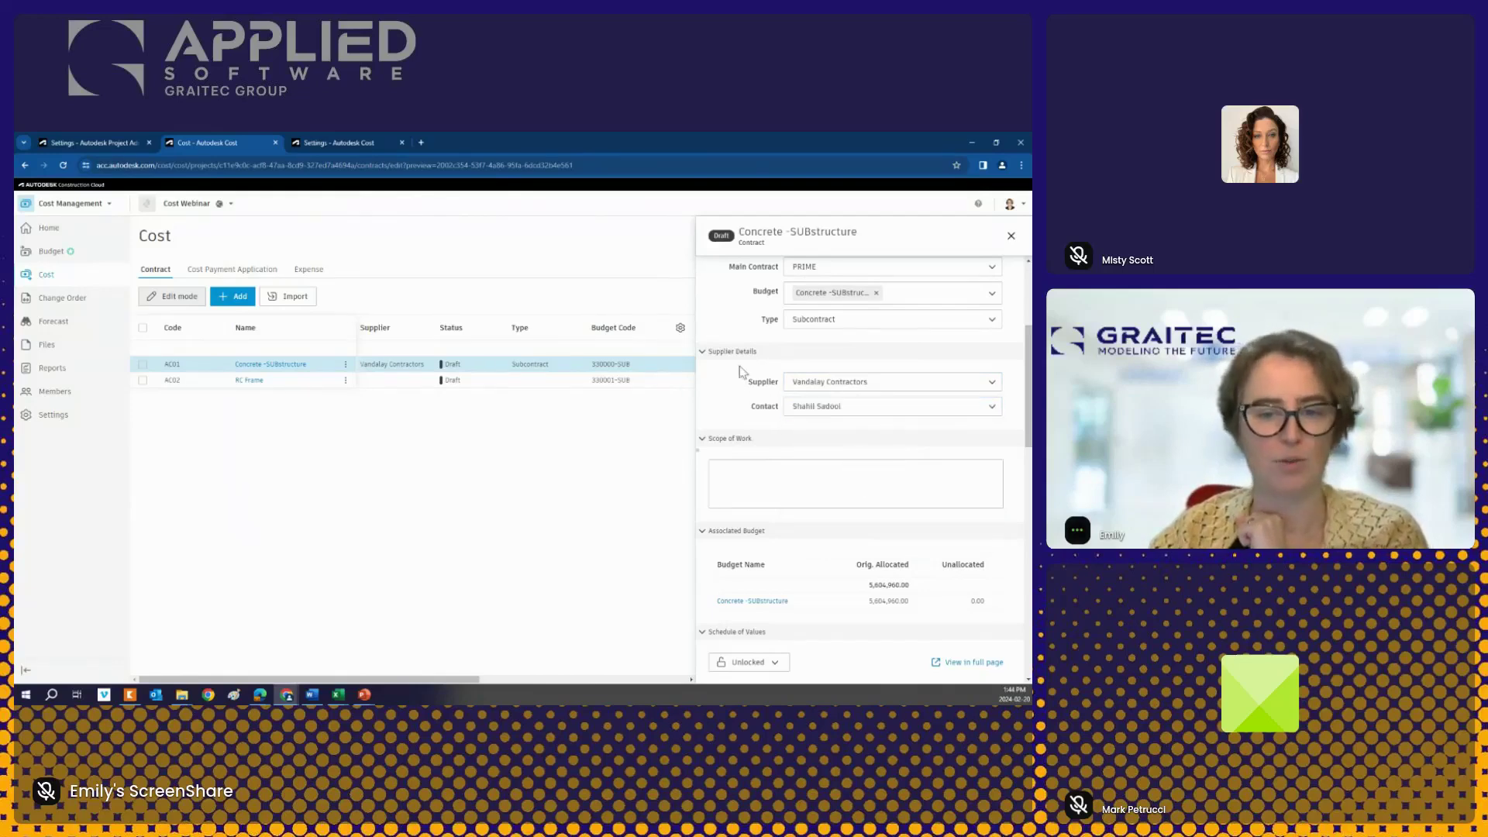
# Step: Review the contract's scope of work, schedule of values and tax sections, expanding the Concrete -SUBstructure item down to the Pile Caps sub-items
pyautogui.scroll(-2, 726, 407)
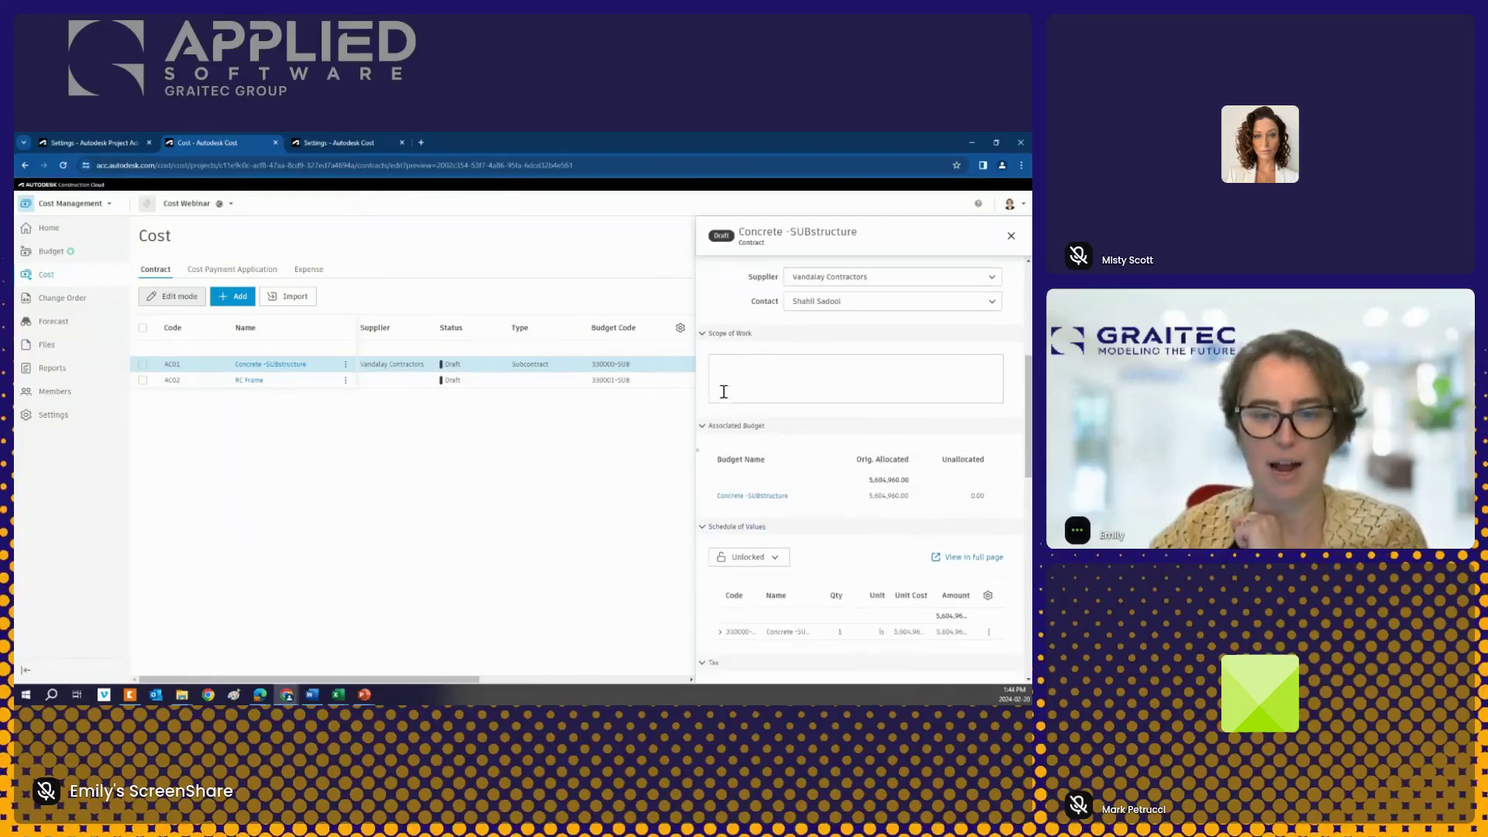
pyautogui.click(784, 338)
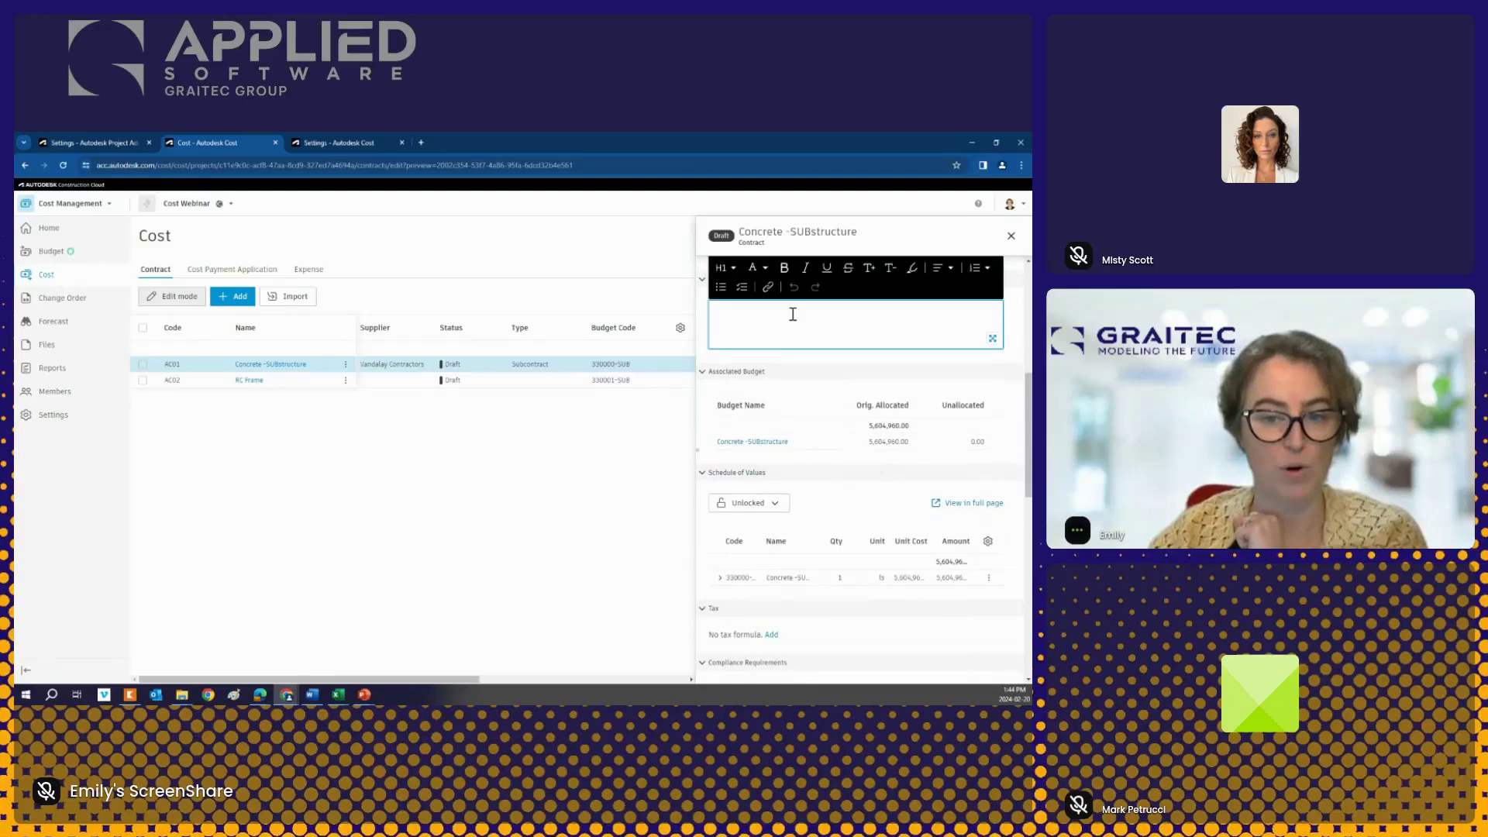
pyautogui.scroll(-2, 825, 484)
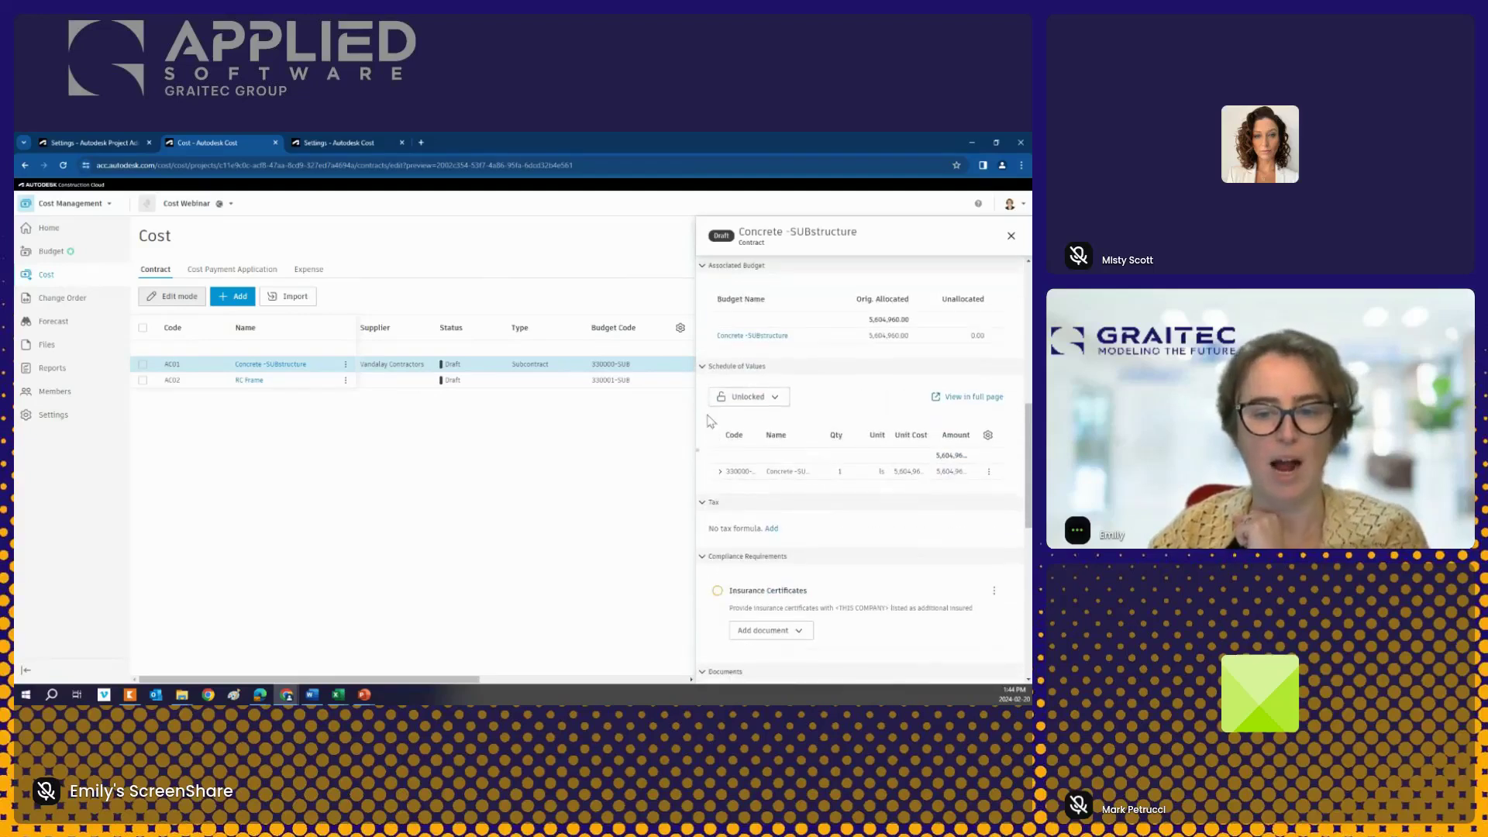
pyautogui.scroll(-2, 757, 449)
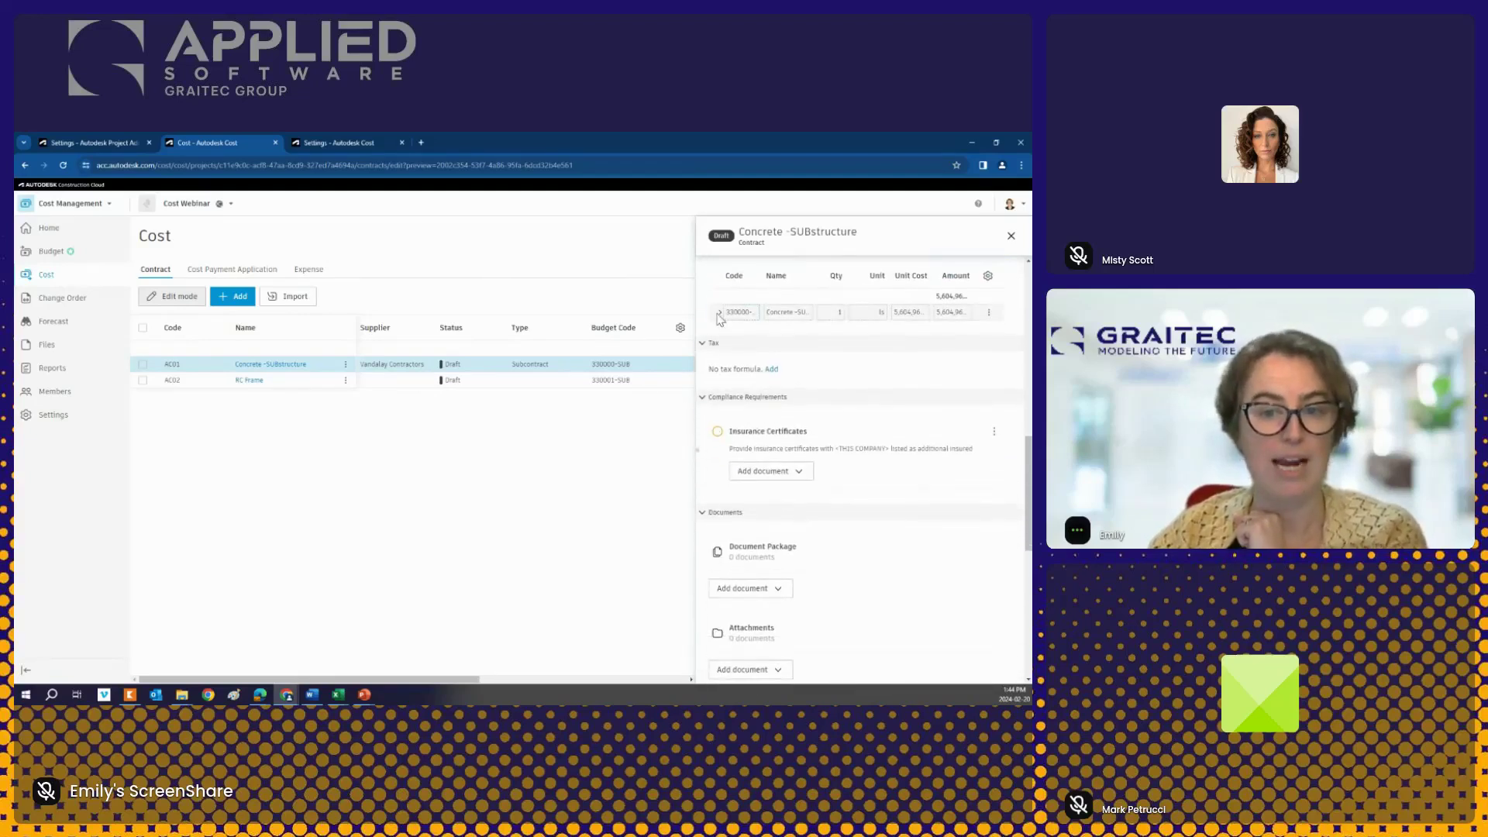
pyautogui.click(720, 313)
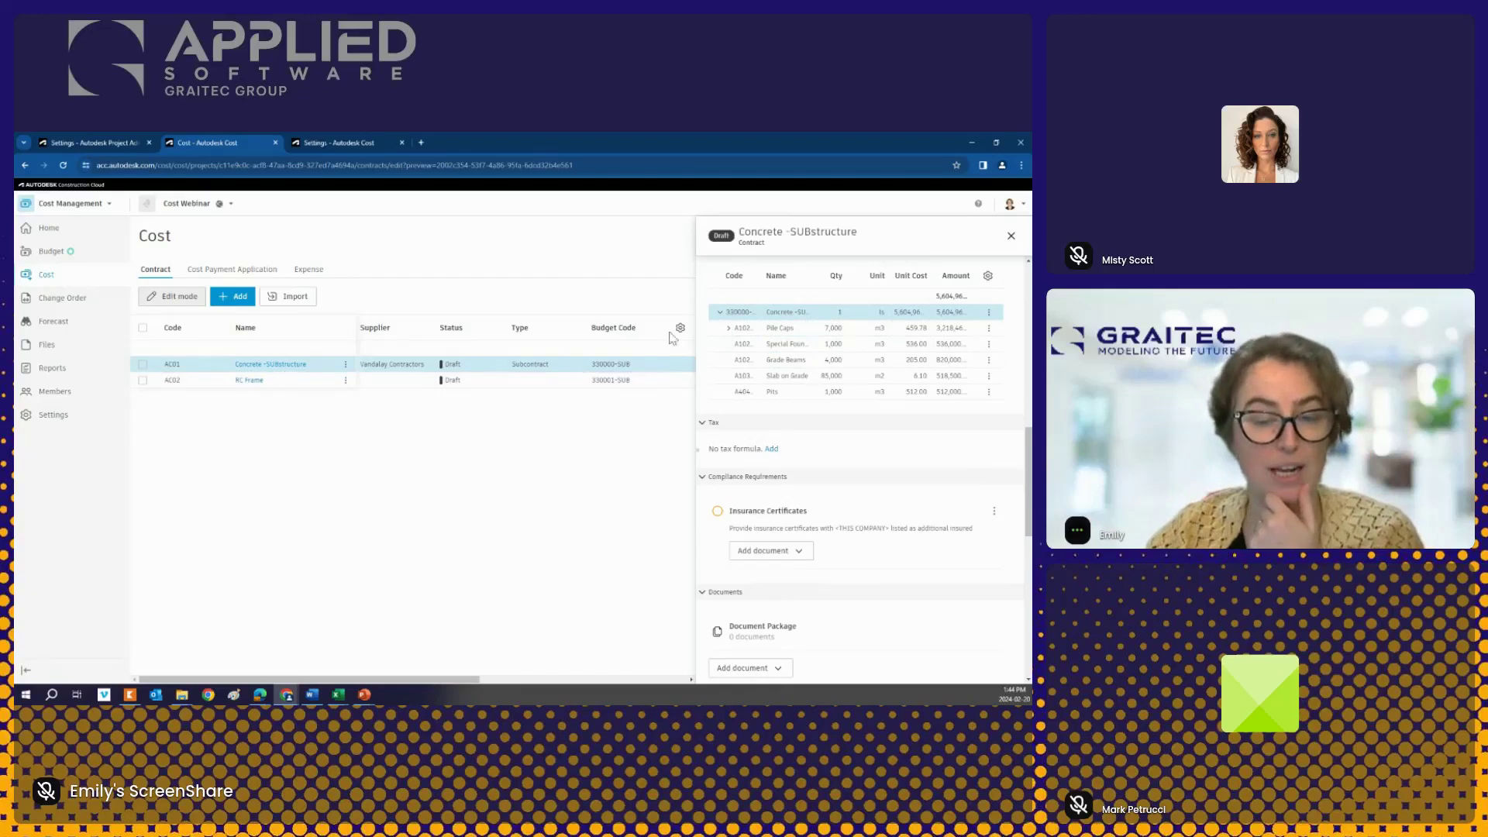
pyautogui.click(728, 328)
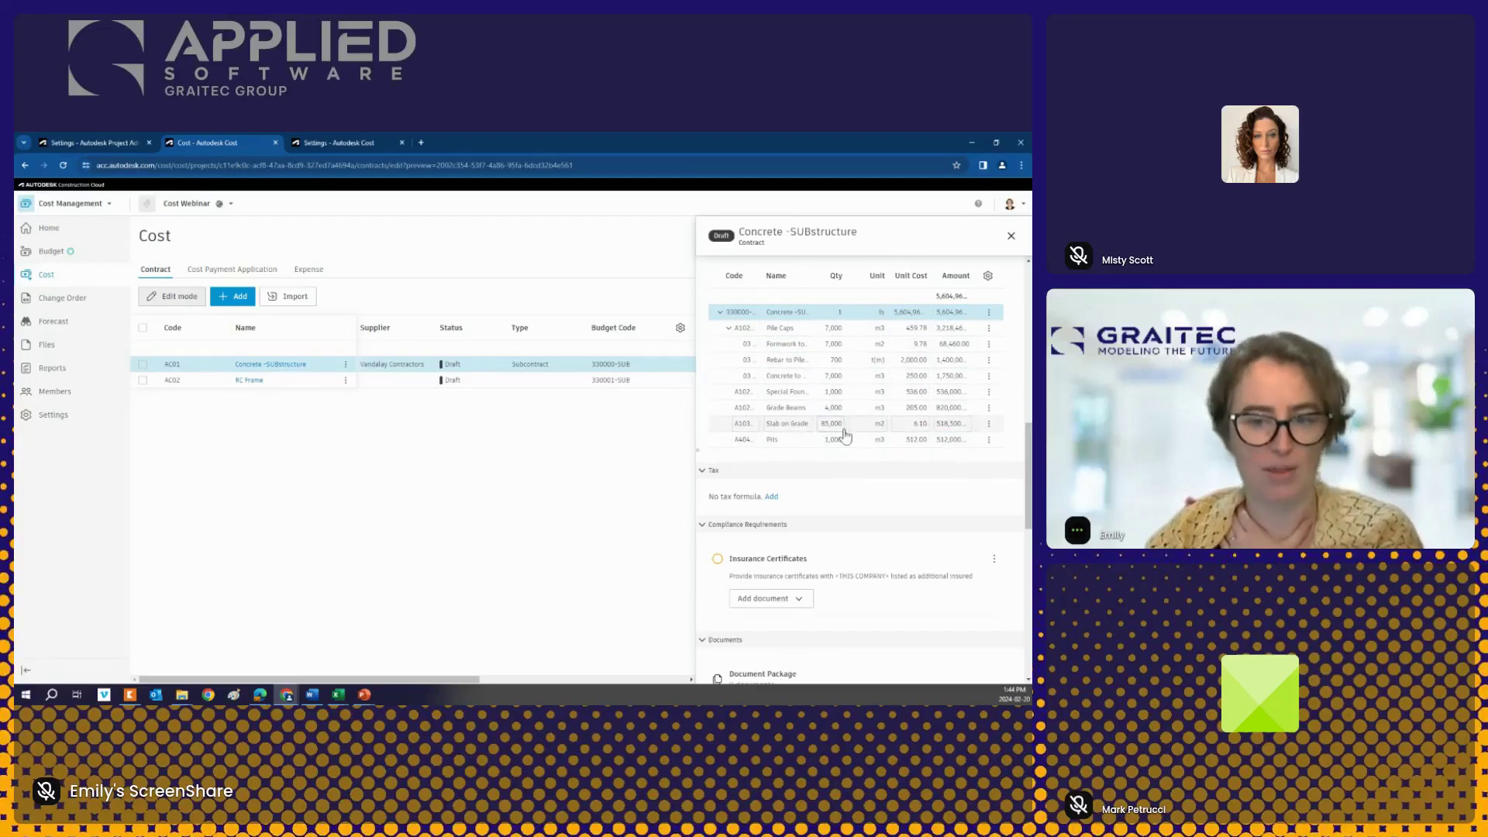
pyautogui.click(961, 471)
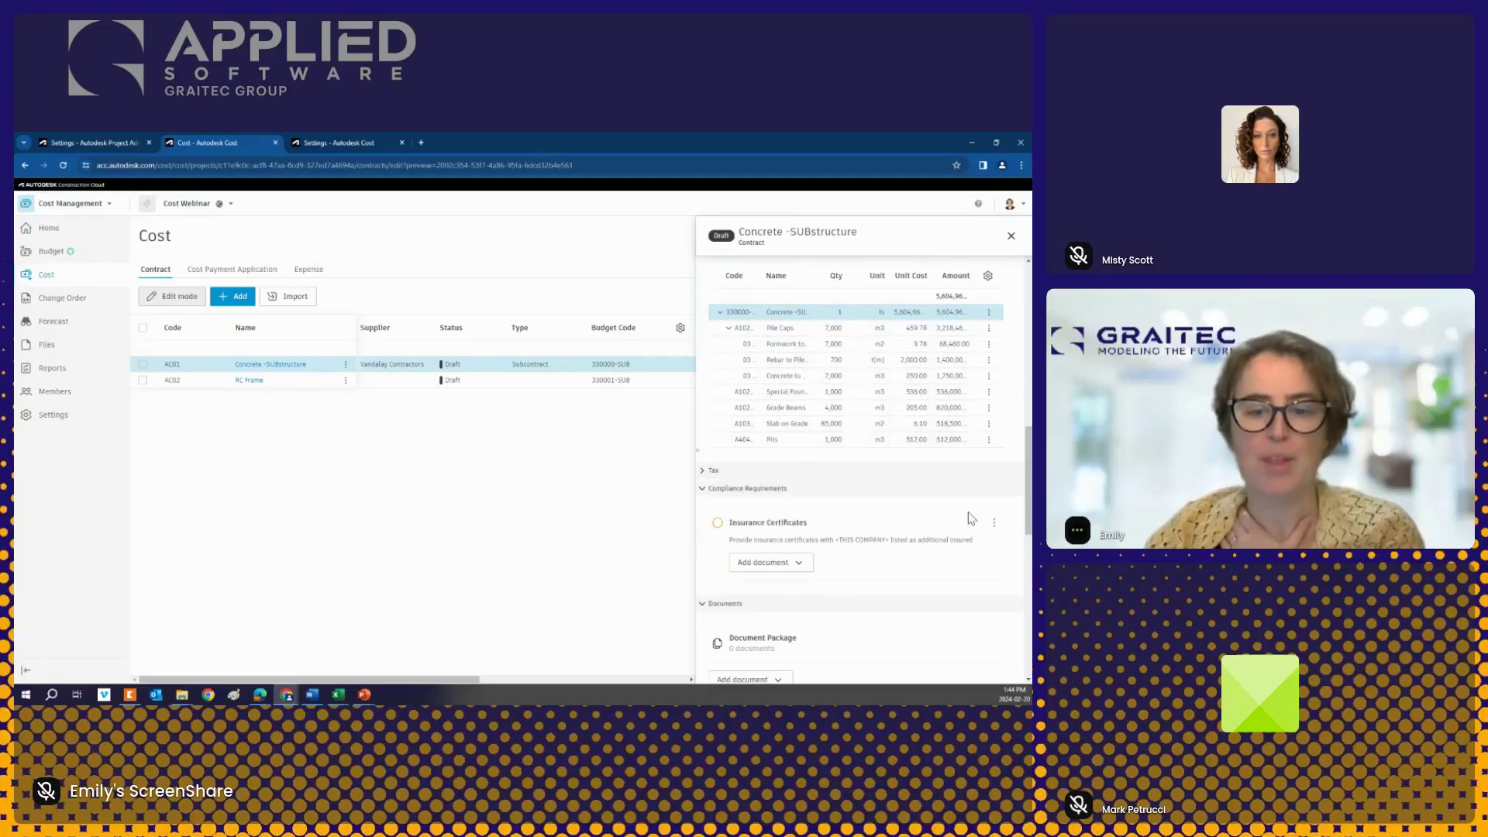
pyautogui.click(999, 473)
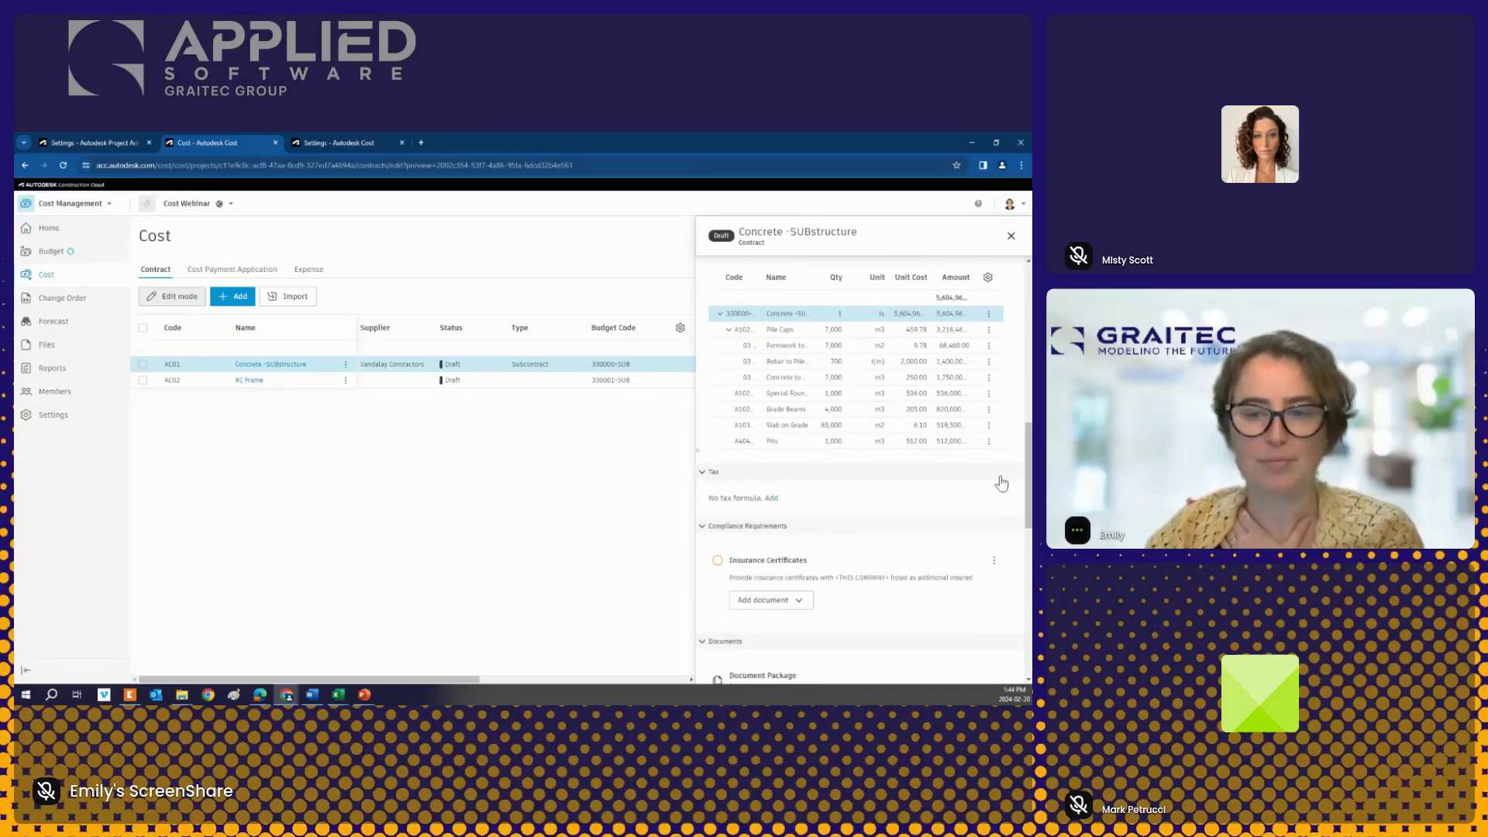
# Step: Set the Concrete -SUBstructure contract's status to Pending Supplier Input without sending a supplier request
pyautogui.scroll(5, 997, 473)
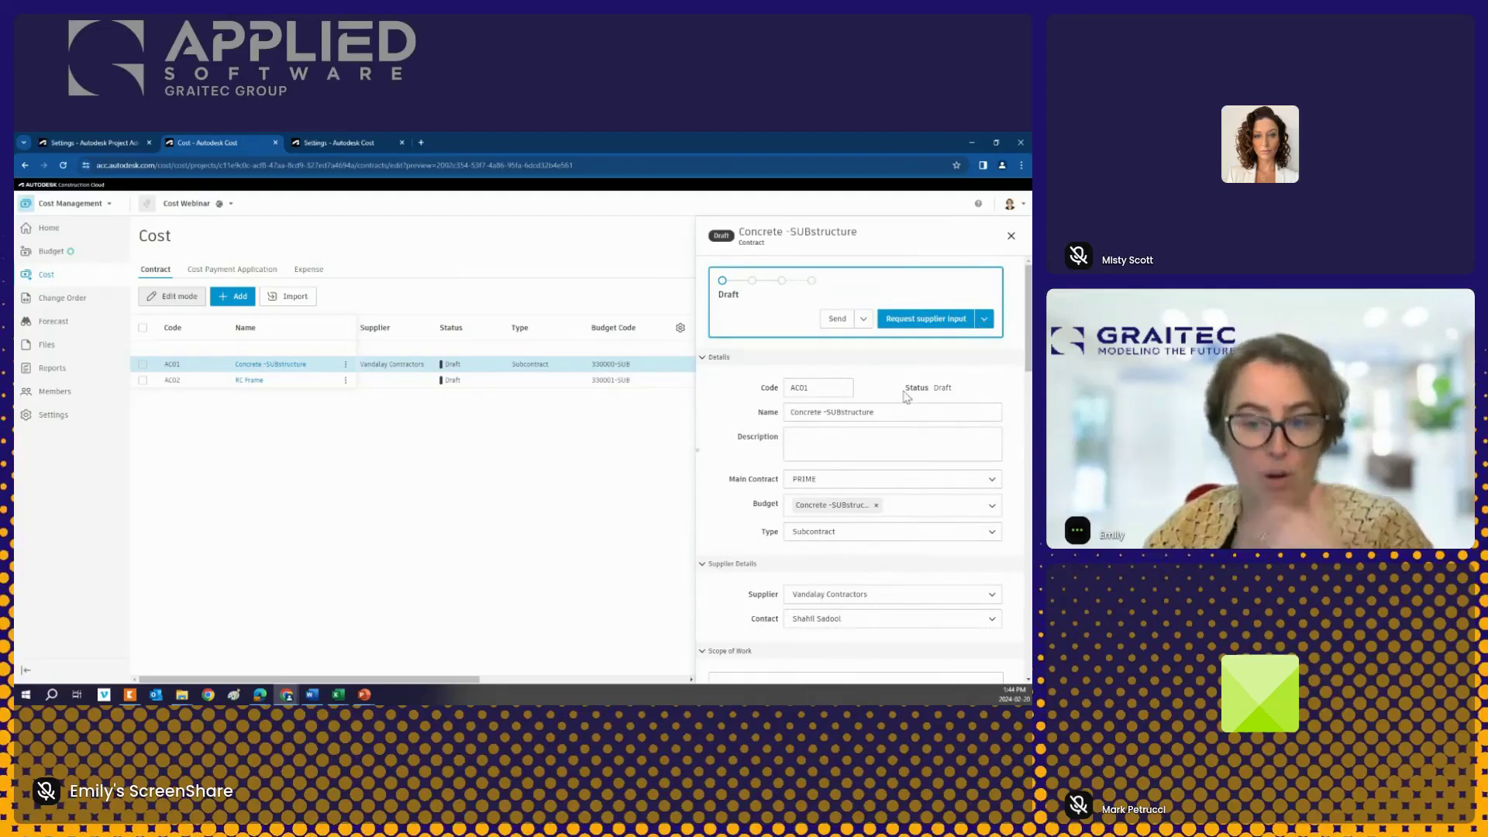
pyautogui.scroll(-7, 903, 397)
pyautogui.scroll(4, 881, 610)
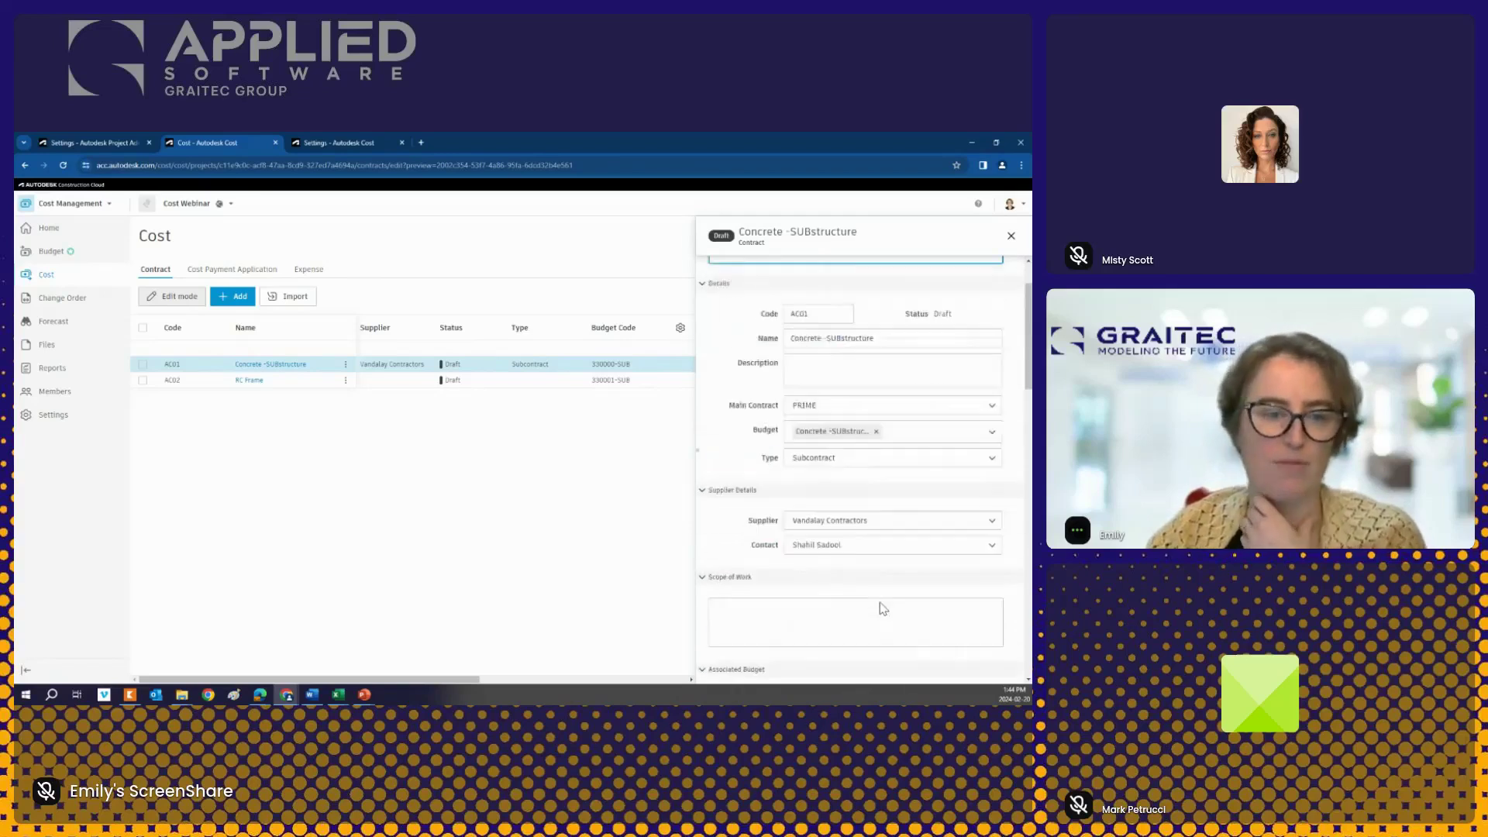
pyautogui.scroll(4, 881, 610)
pyautogui.click(985, 319)
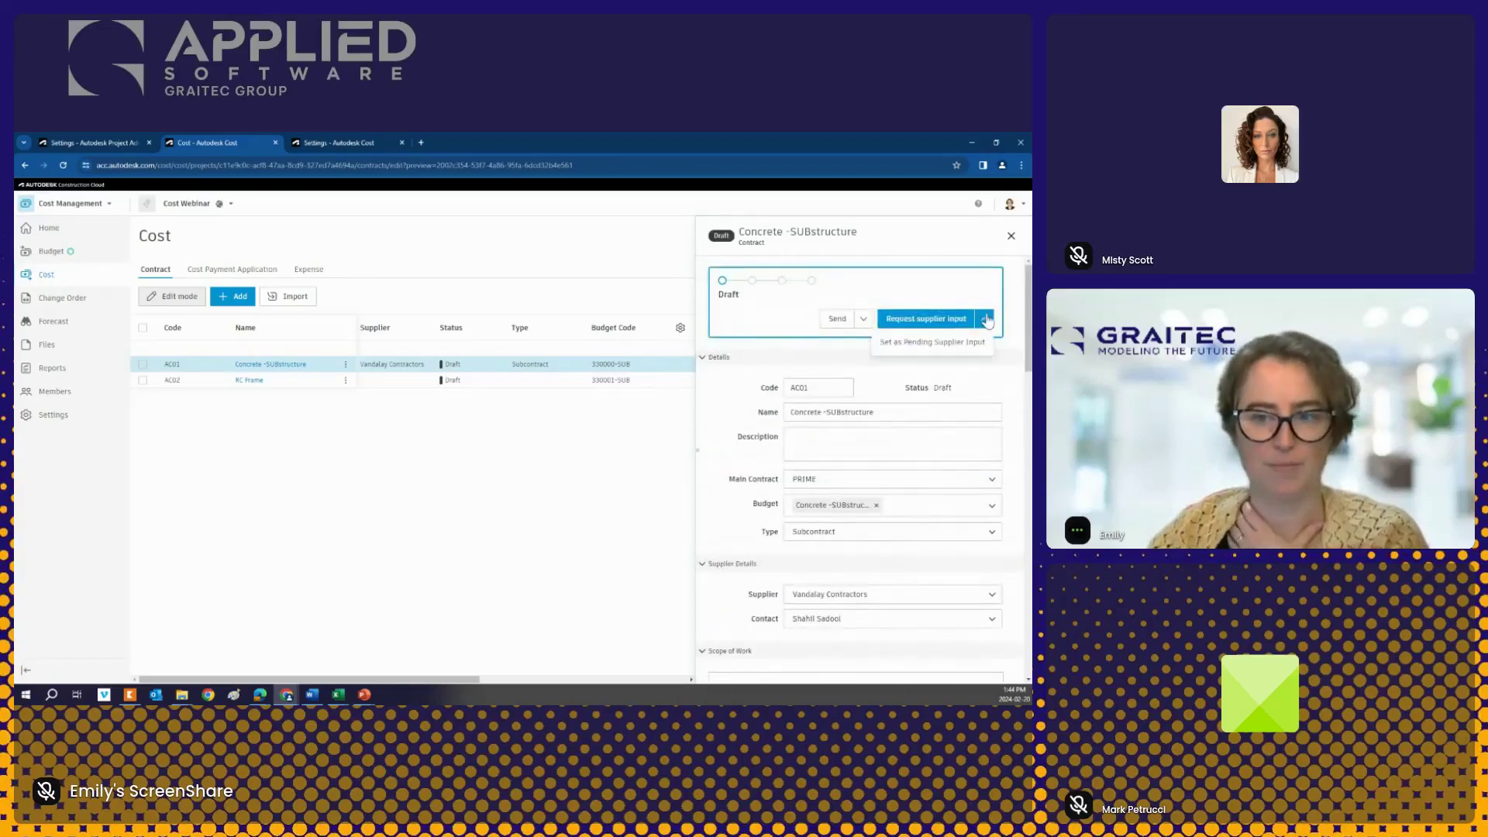
pyautogui.click(926, 344)
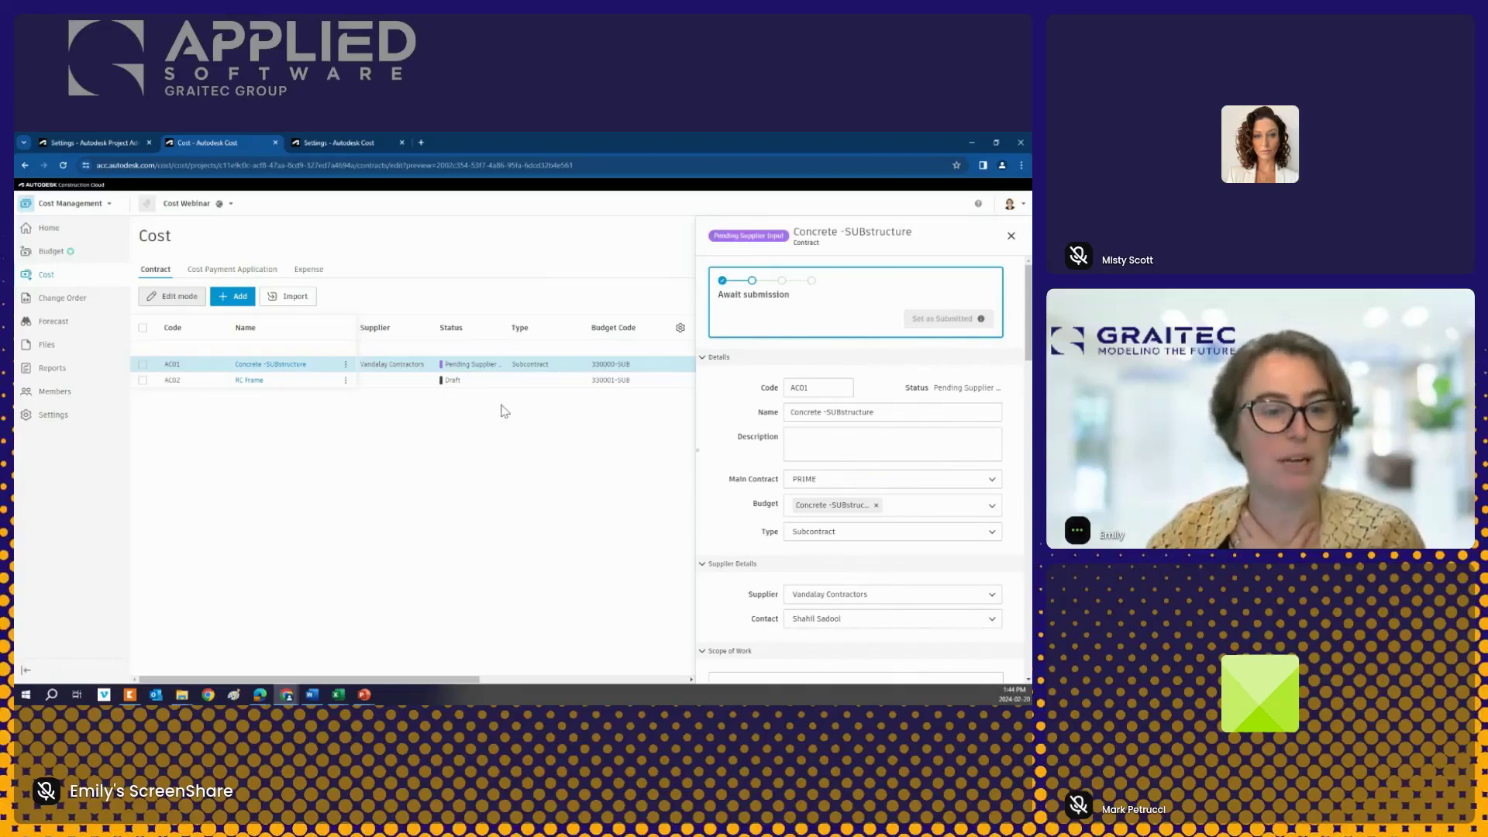
# Step: View the compliance requirements needed for submission and upload Lien waiver.pdf from the Lien Waiver folder for Schedule of Values
pyautogui.moveTo(964, 326)
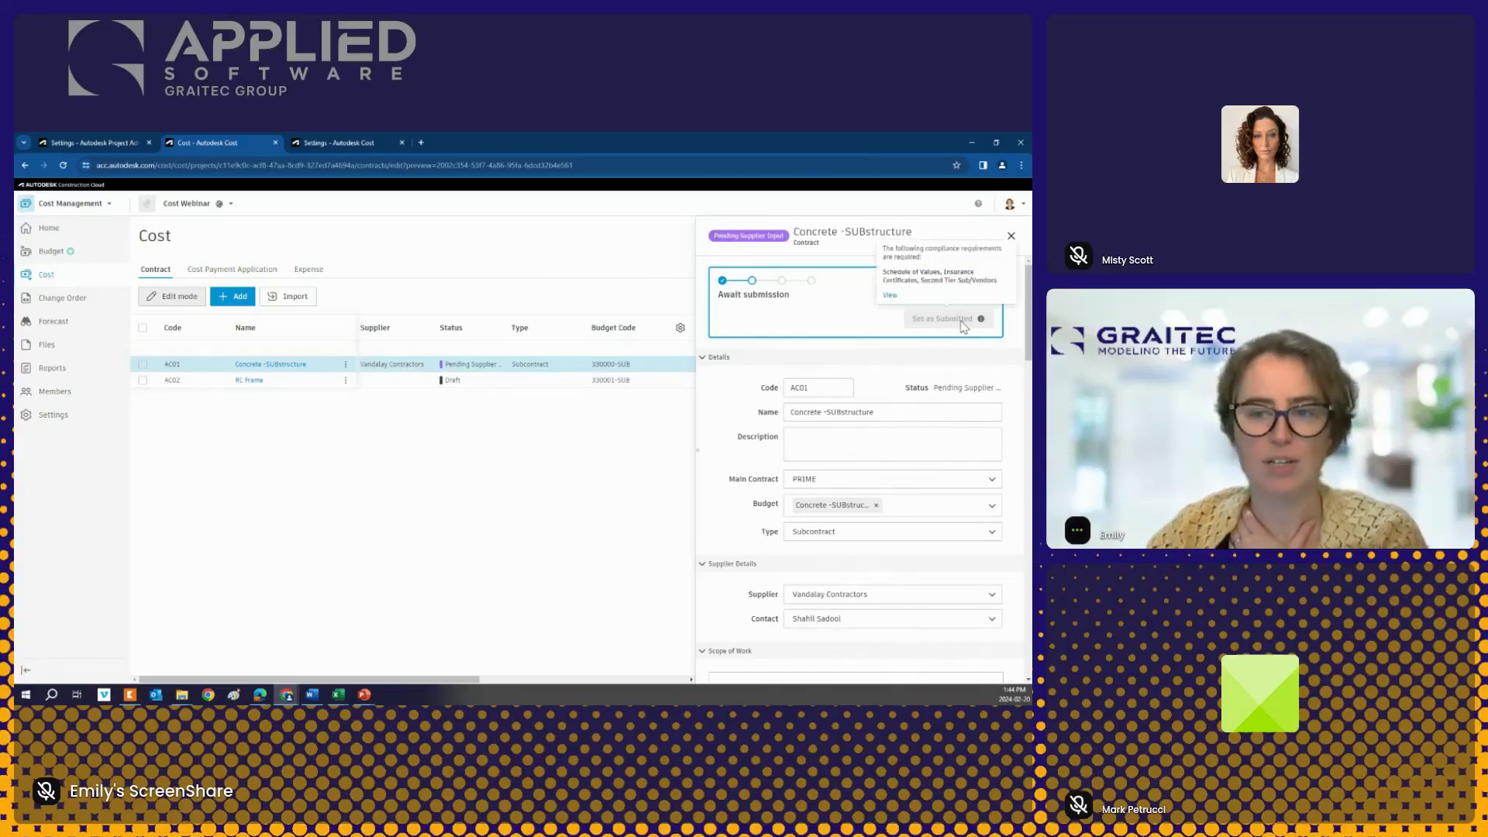
pyautogui.click(890, 295)
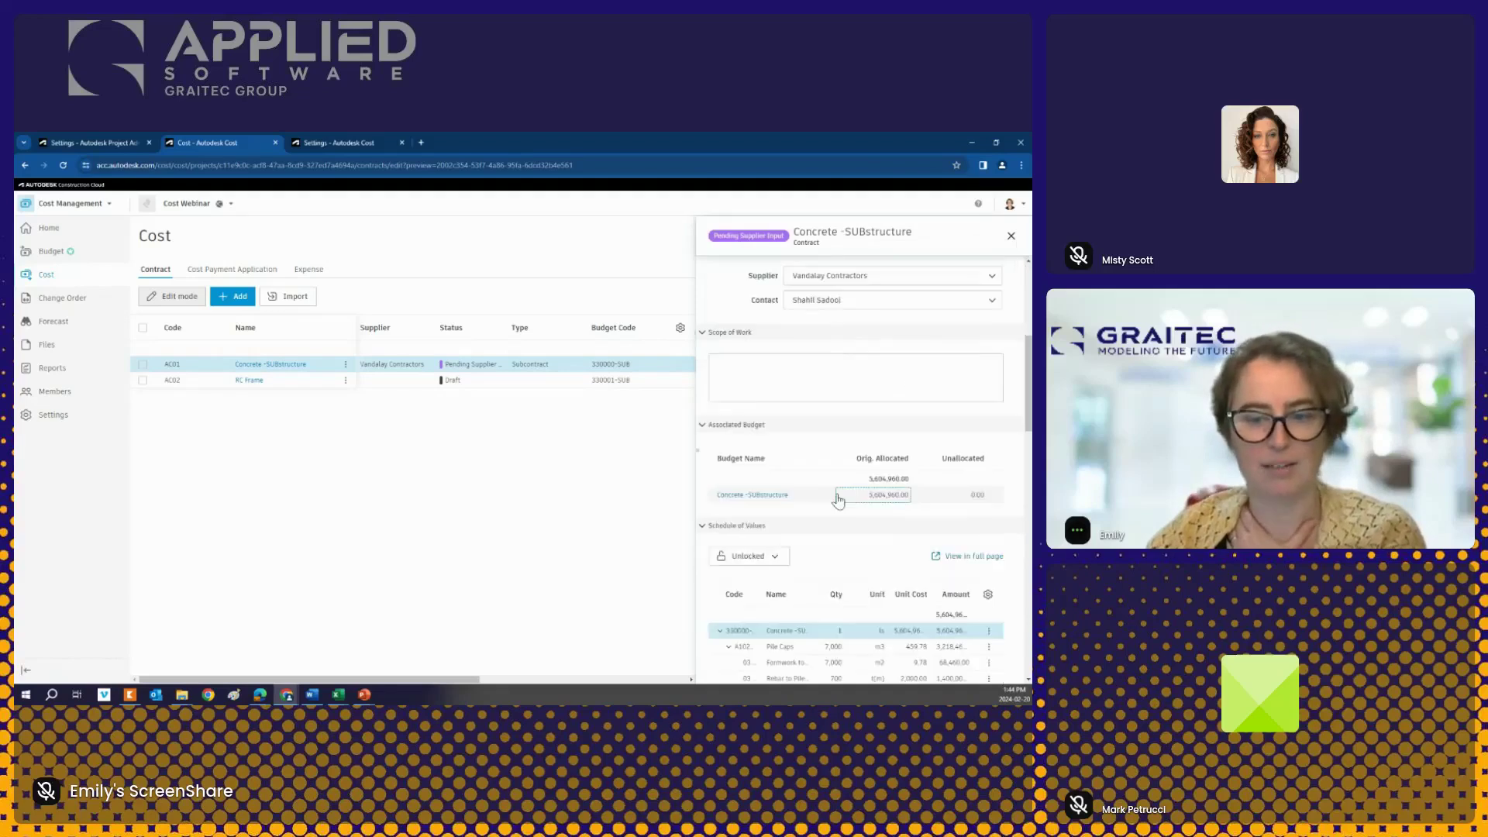
pyautogui.scroll(-3, 892, 529)
pyautogui.scroll(2, 850, 515)
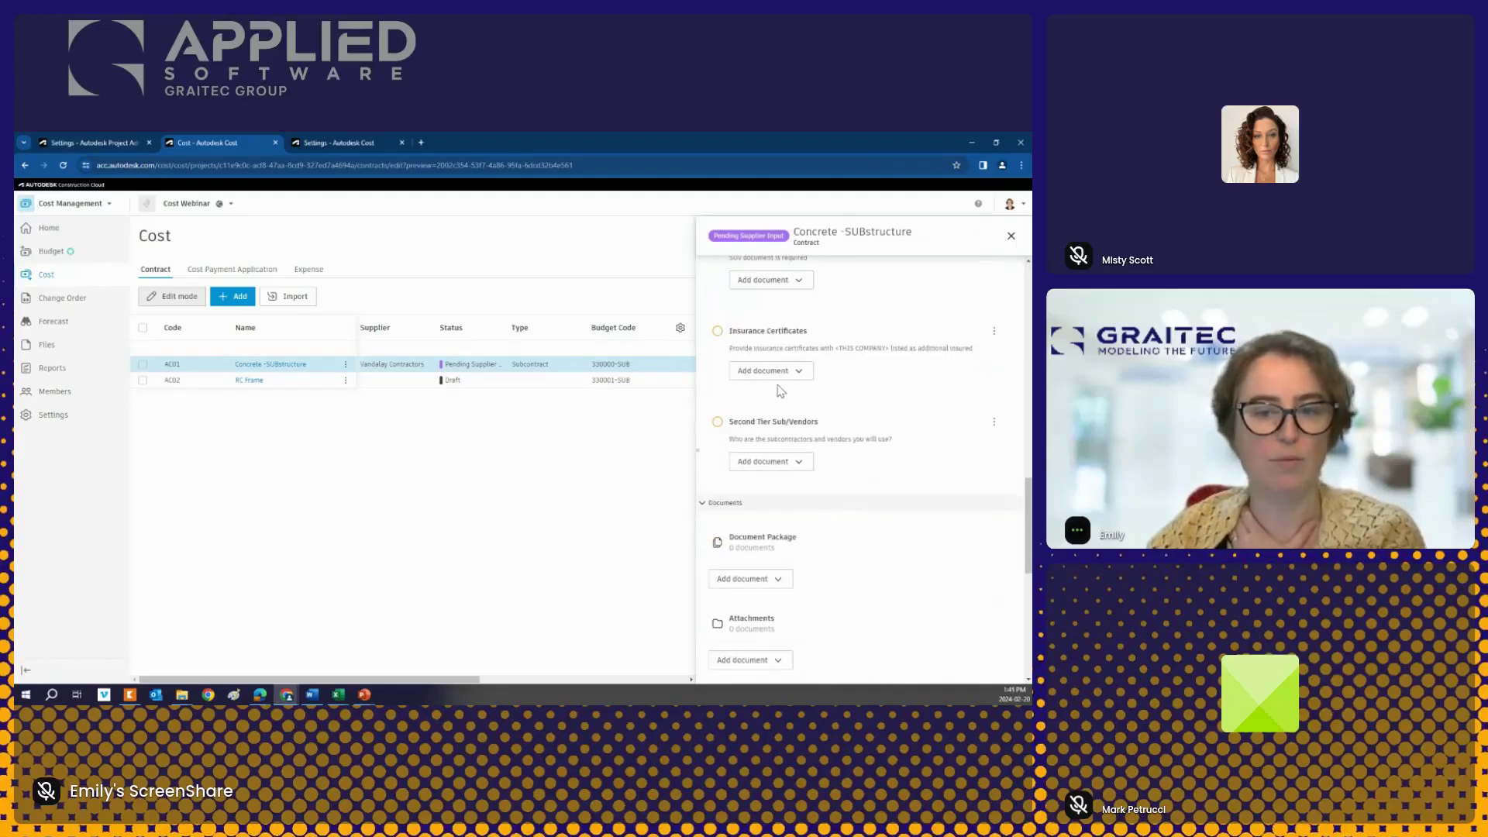
pyautogui.scroll(-1, 779, 376)
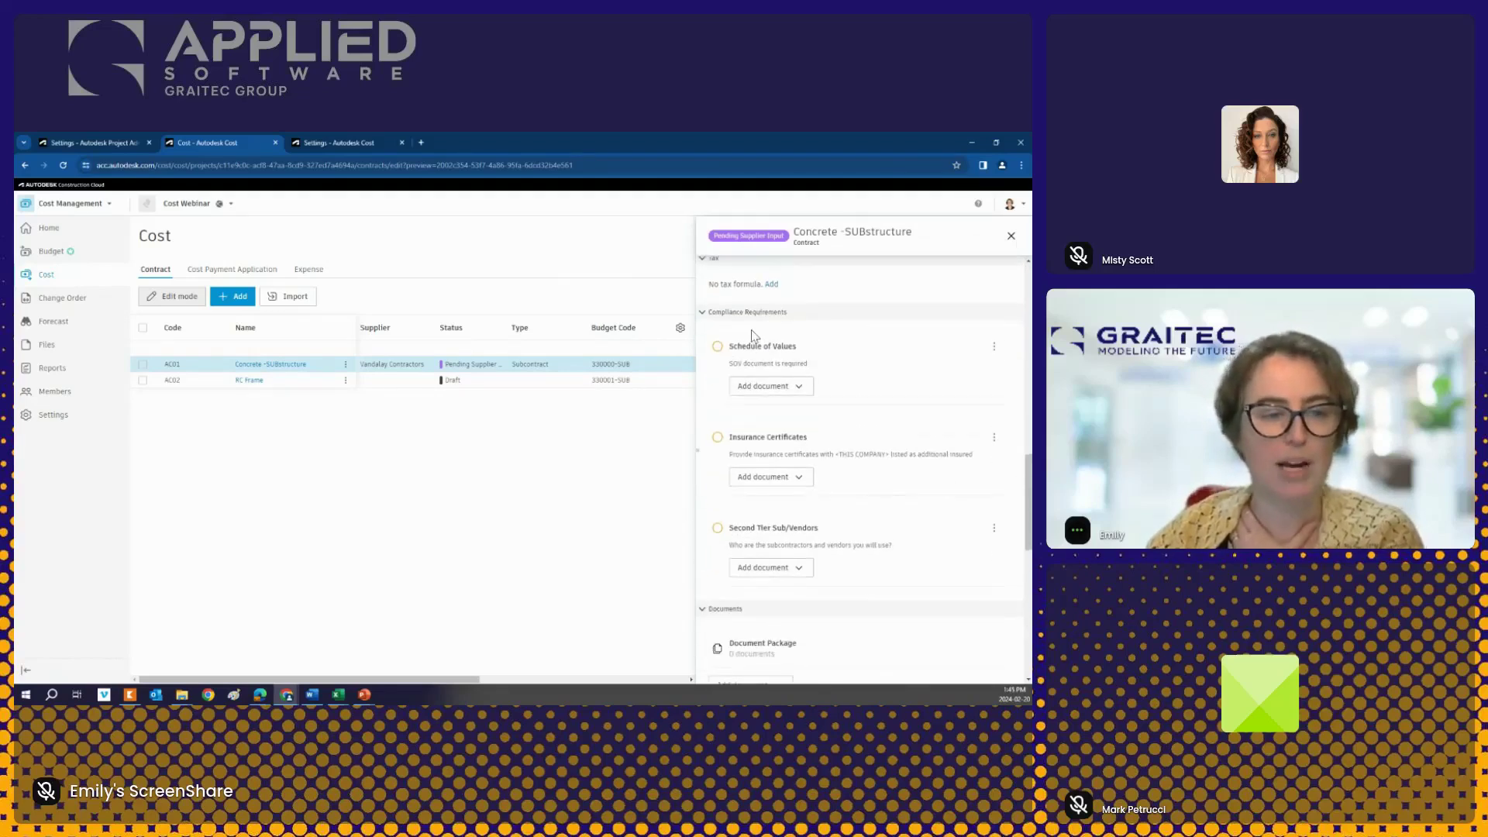
pyautogui.click(800, 384)
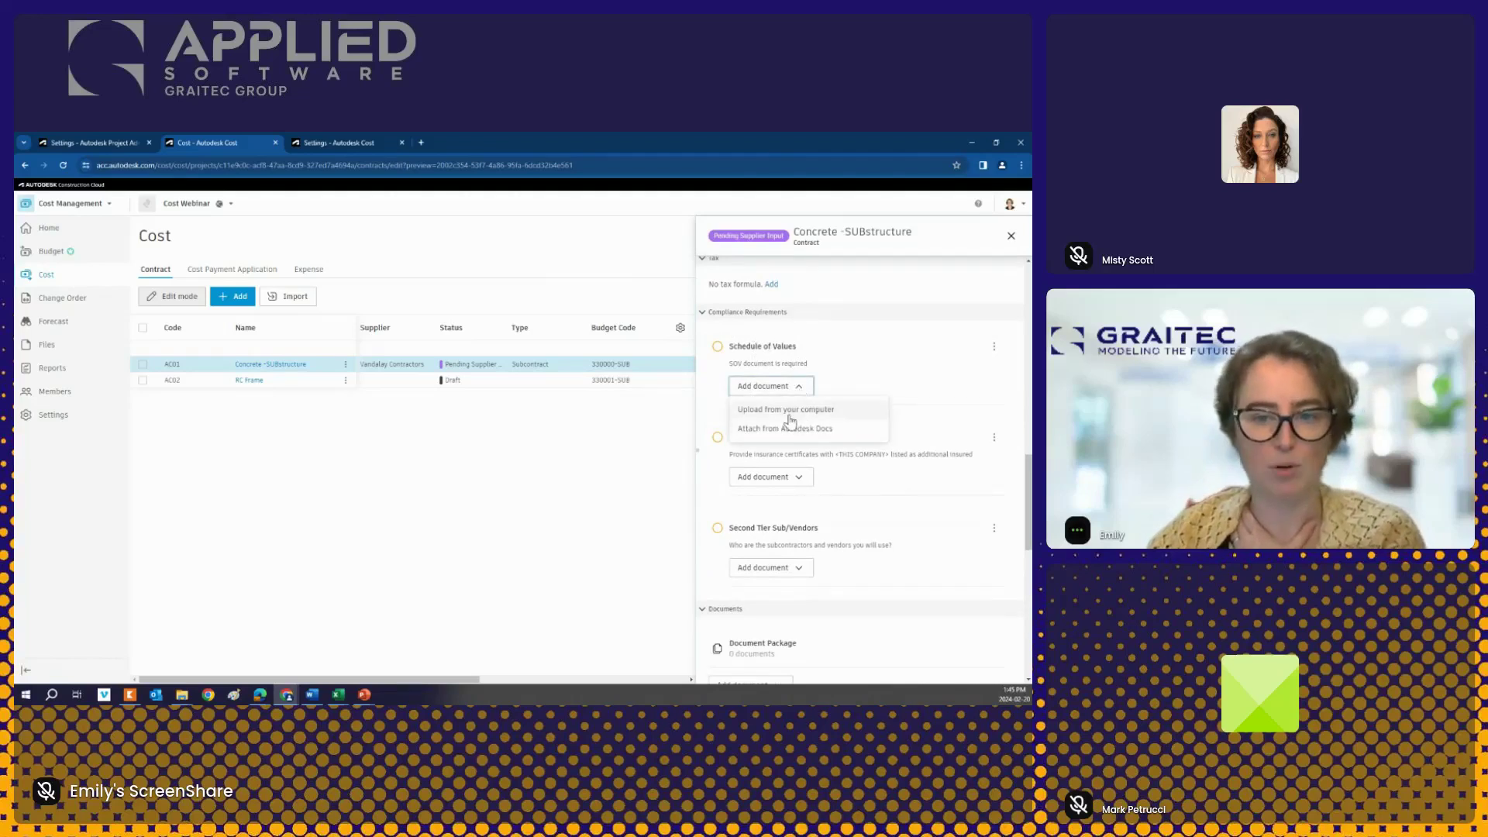
pyautogui.click(787, 410)
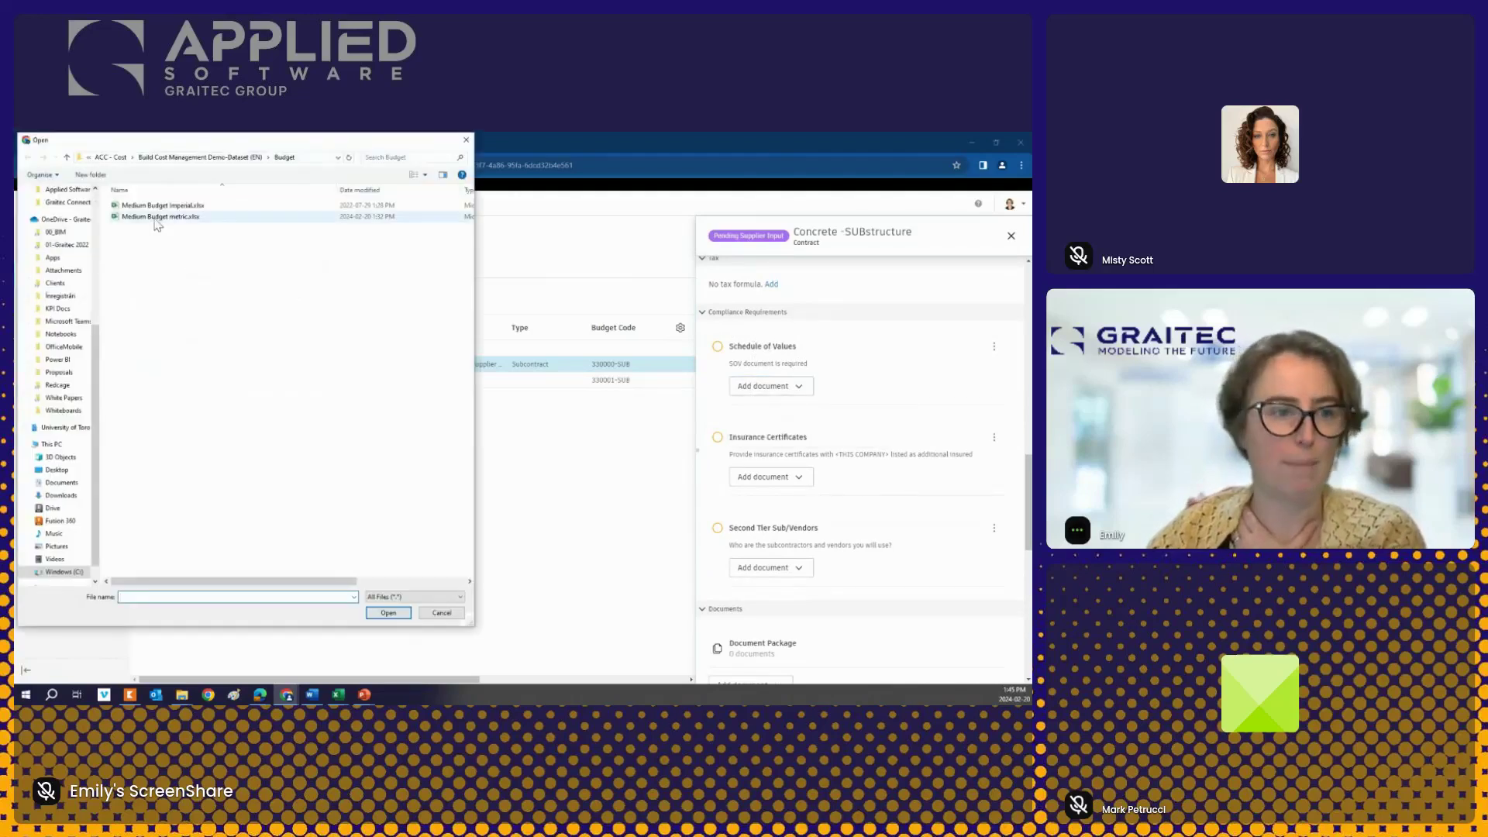
pyautogui.click(228, 158)
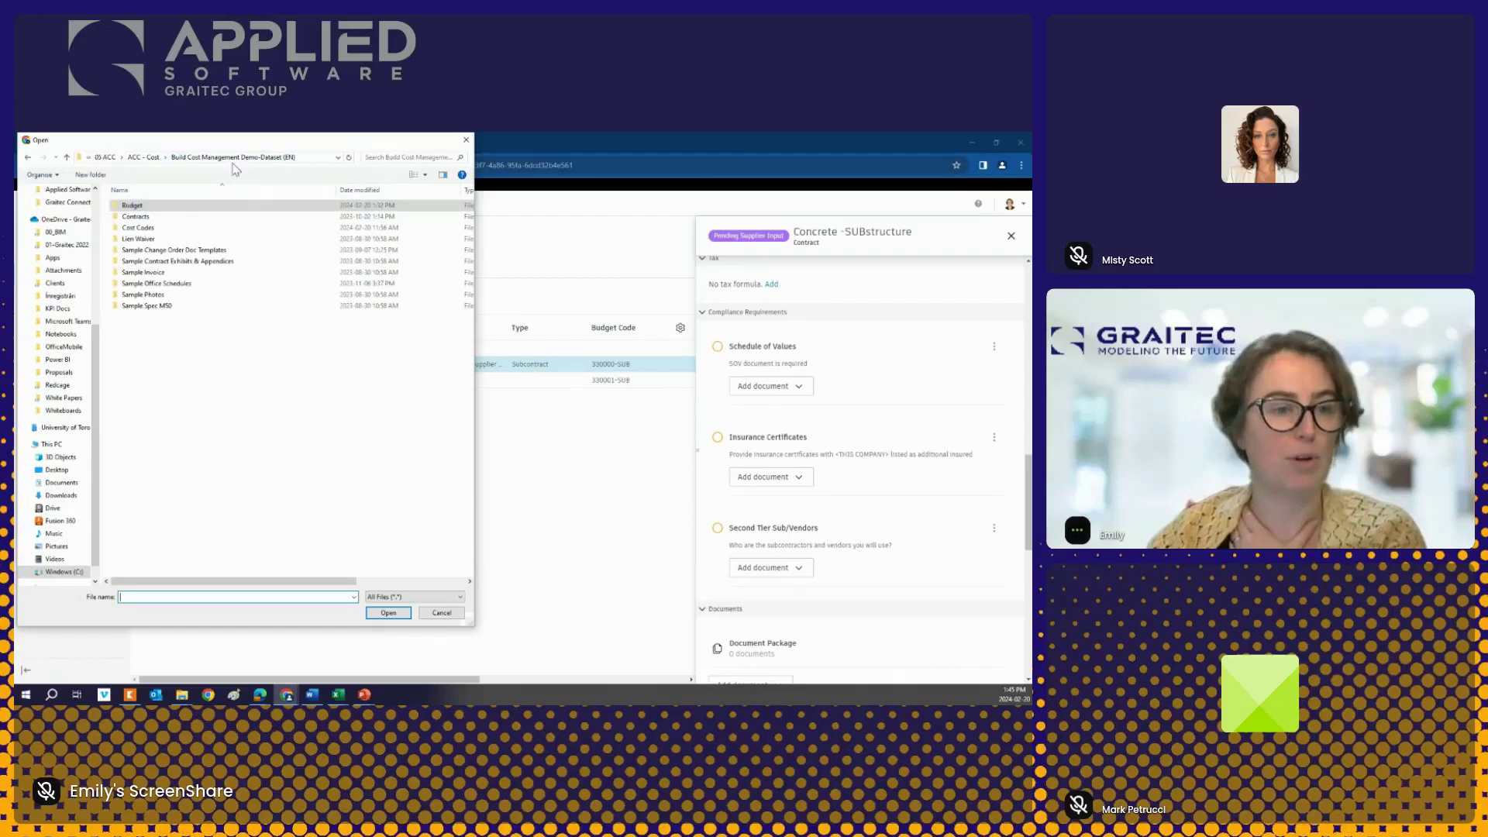
pyautogui.doubleClick(138, 239)
pyautogui.click(144, 206)
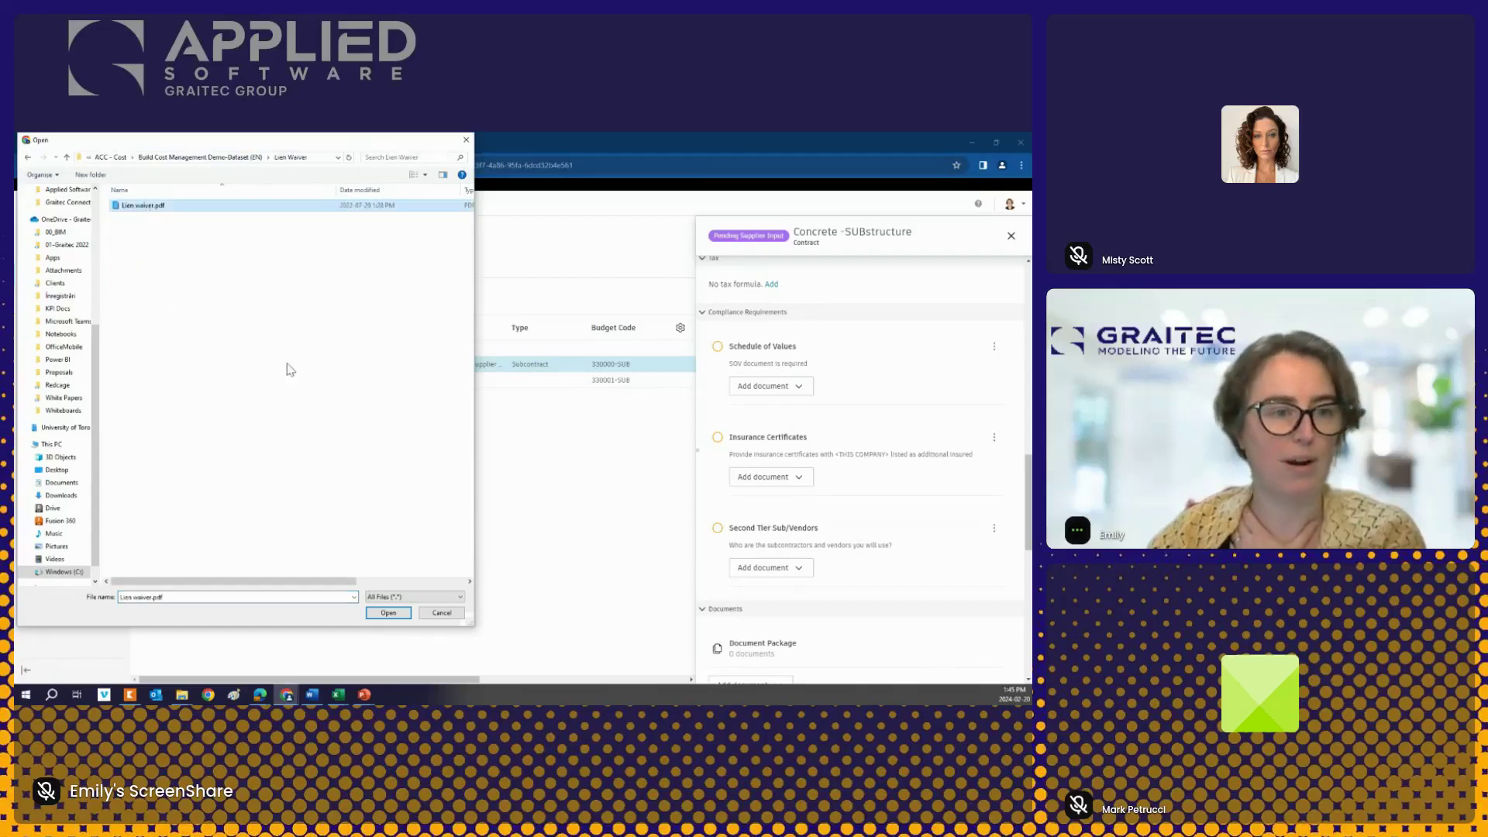
pyautogui.click(387, 613)
# Step: Upload Lien waiver.pdf for both the Insurance Certificates and the Second Tier Sub/Vendors compliance requirements
pyautogui.click(775, 505)
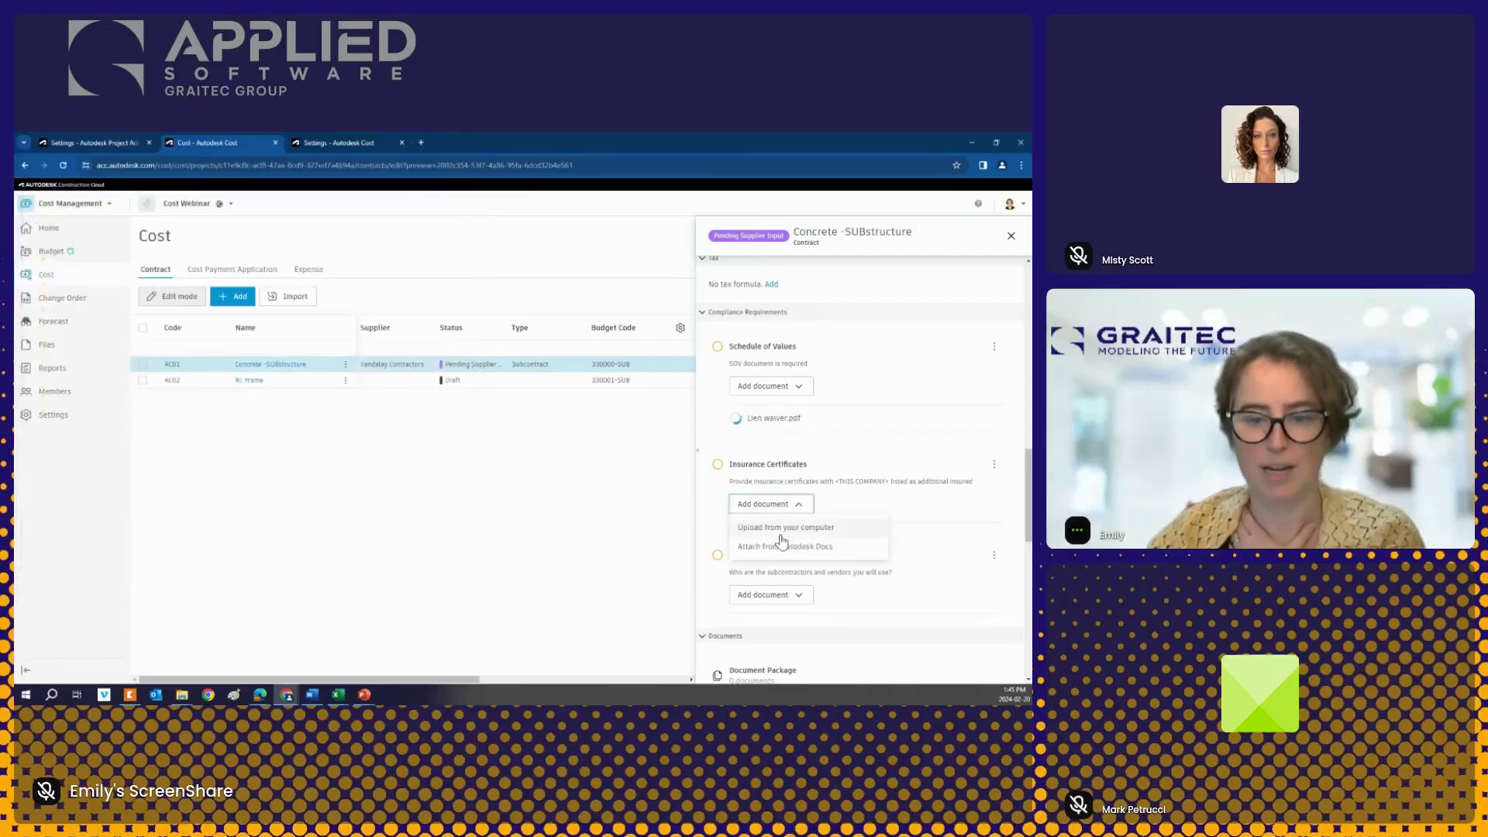
pyautogui.click(783, 529)
pyautogui.click(166, 206)
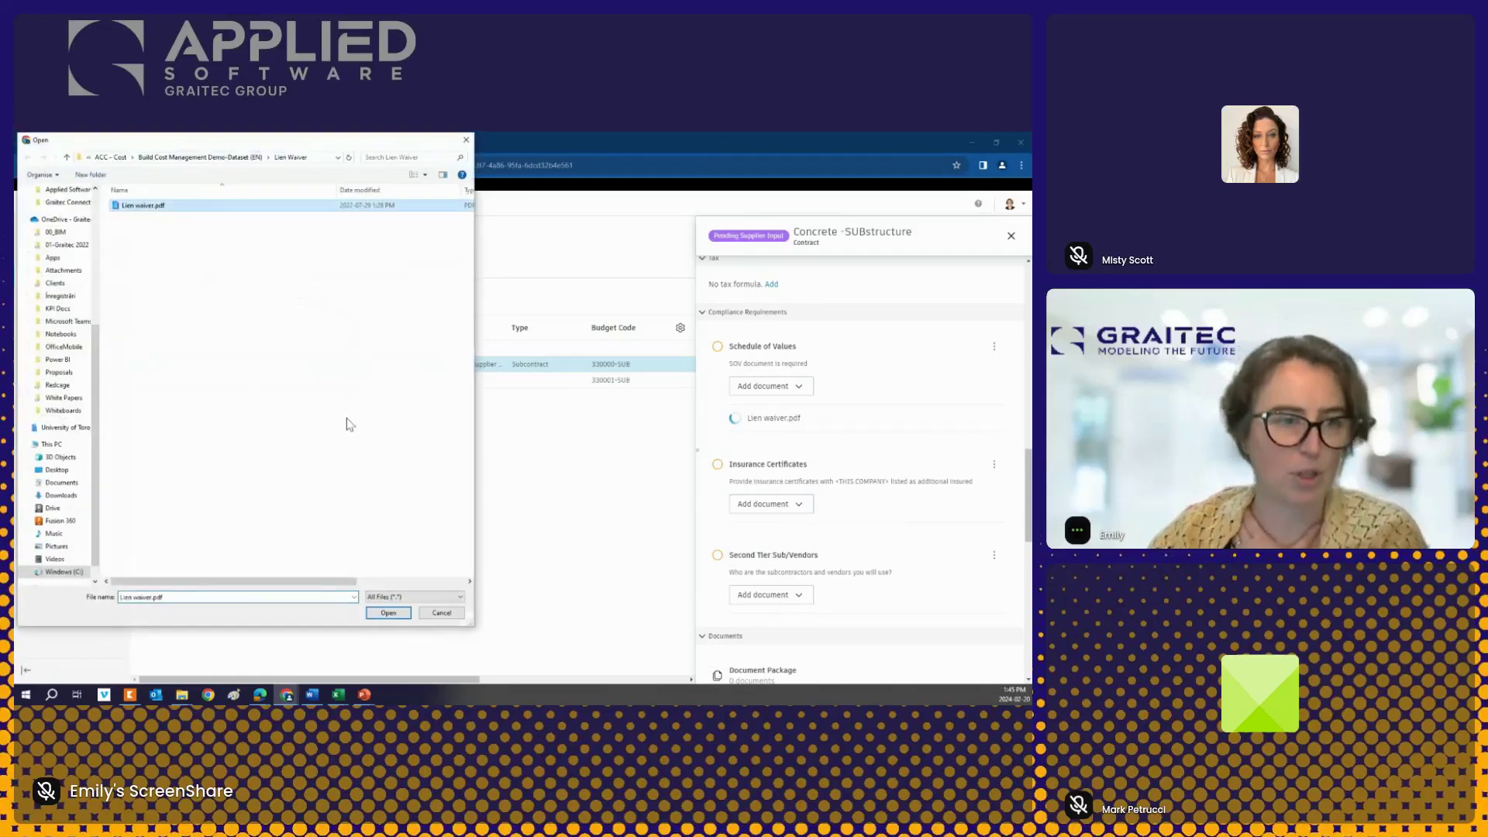
pyautogui.click(400, 616)
pyautogui.click(771, 622)
pyautogui.click(783, 645)
pyautogui.click(143, 205)
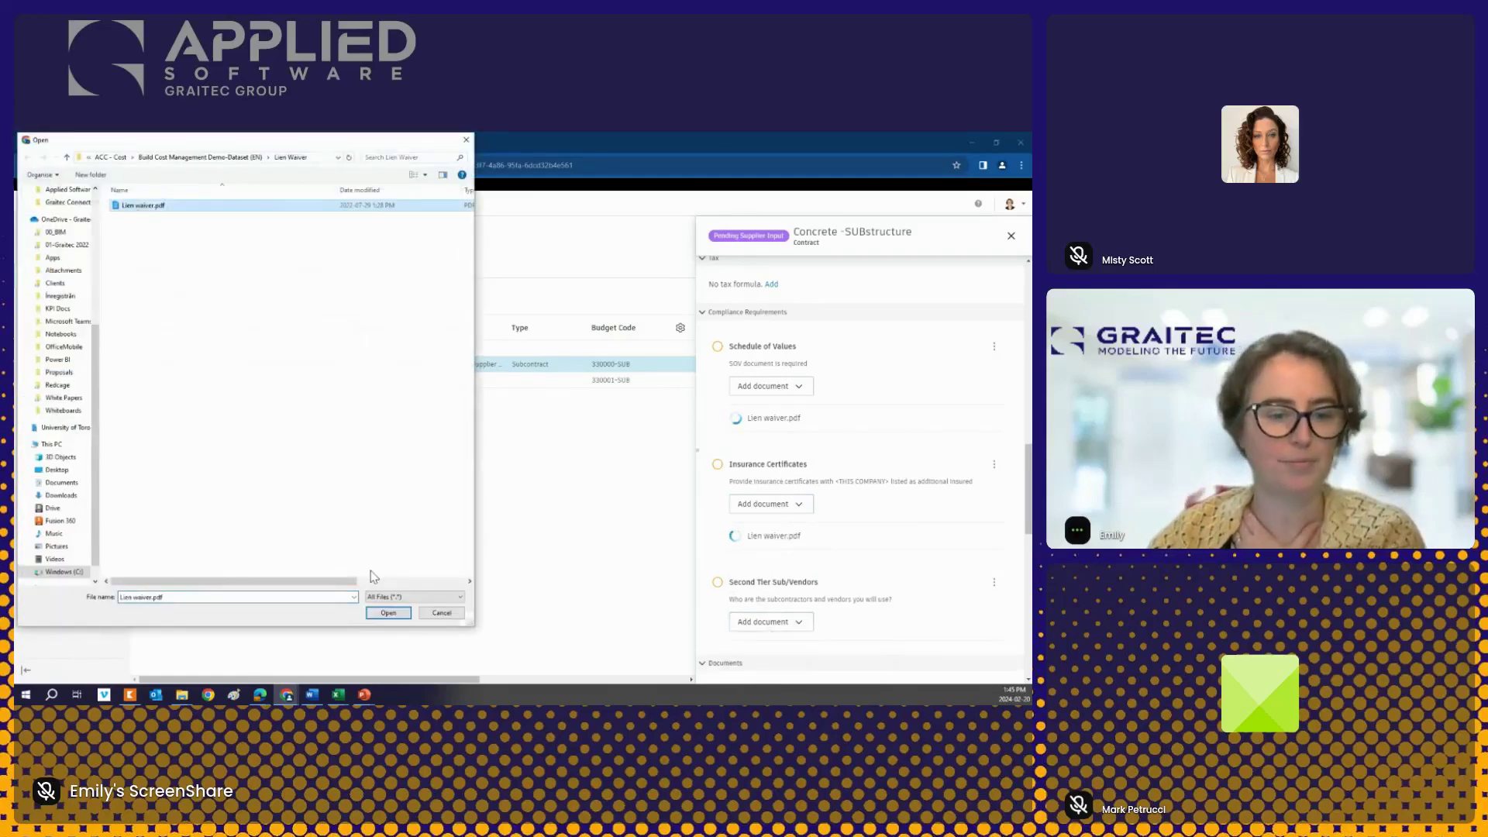
pyautogui.click(388, 613)
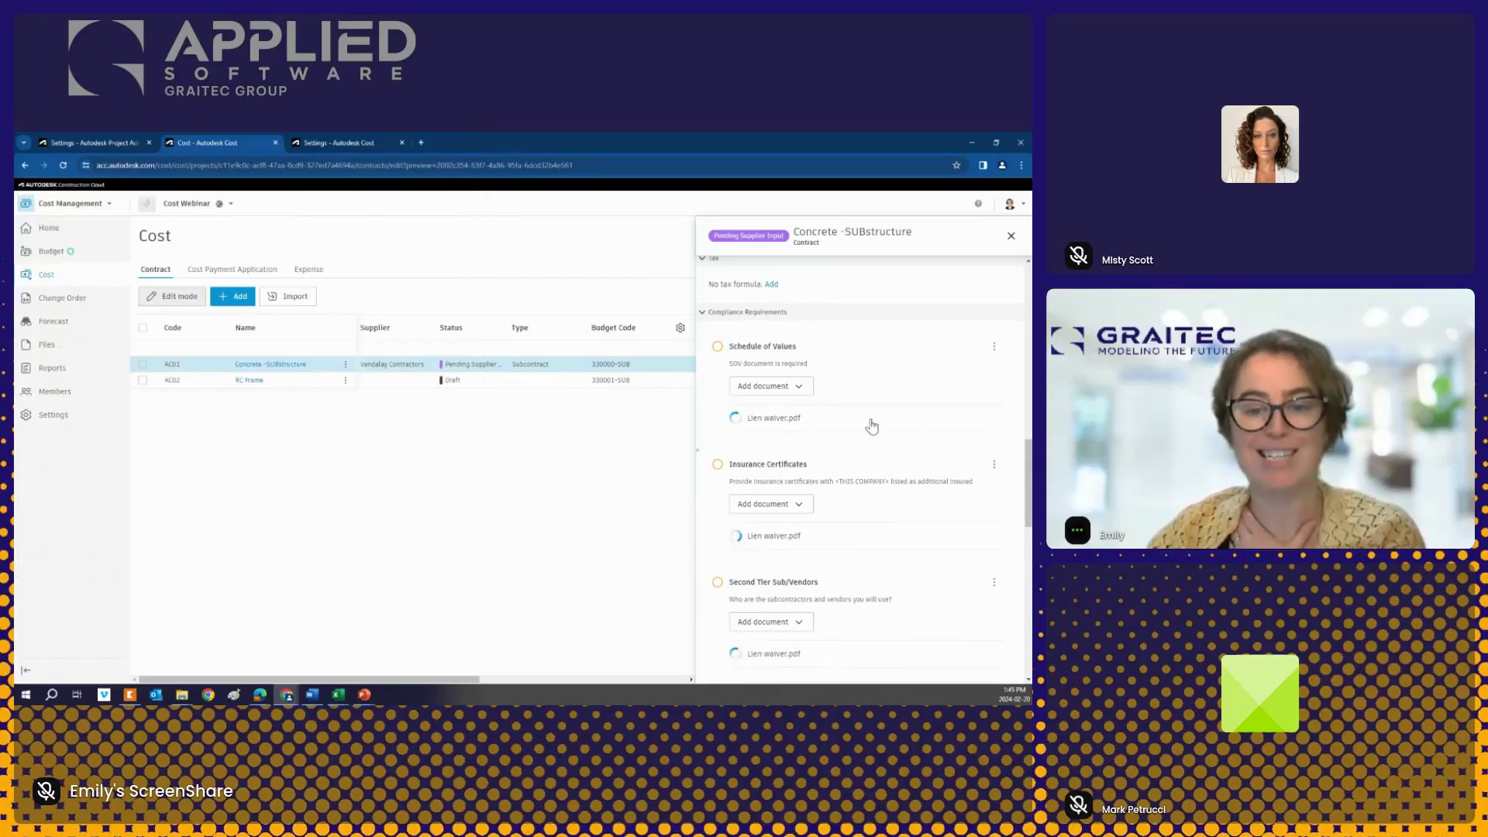
# Step: Generate CONTRACT.docx from the document template into the contract's Document Package
pyautogui.scroll(-1, 867, 422)
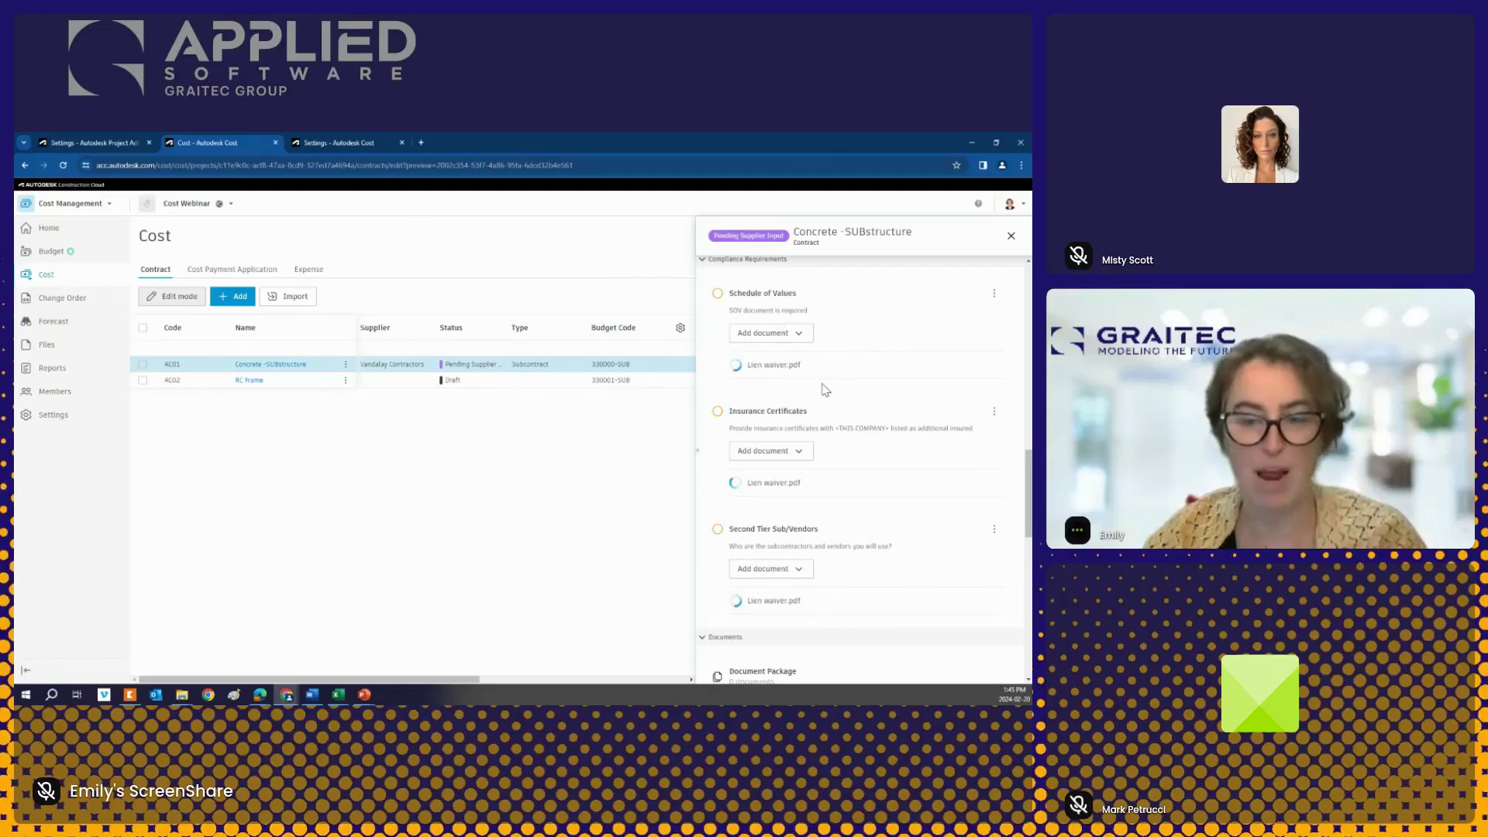
pyautogui.scroll(-6, 853, 504)
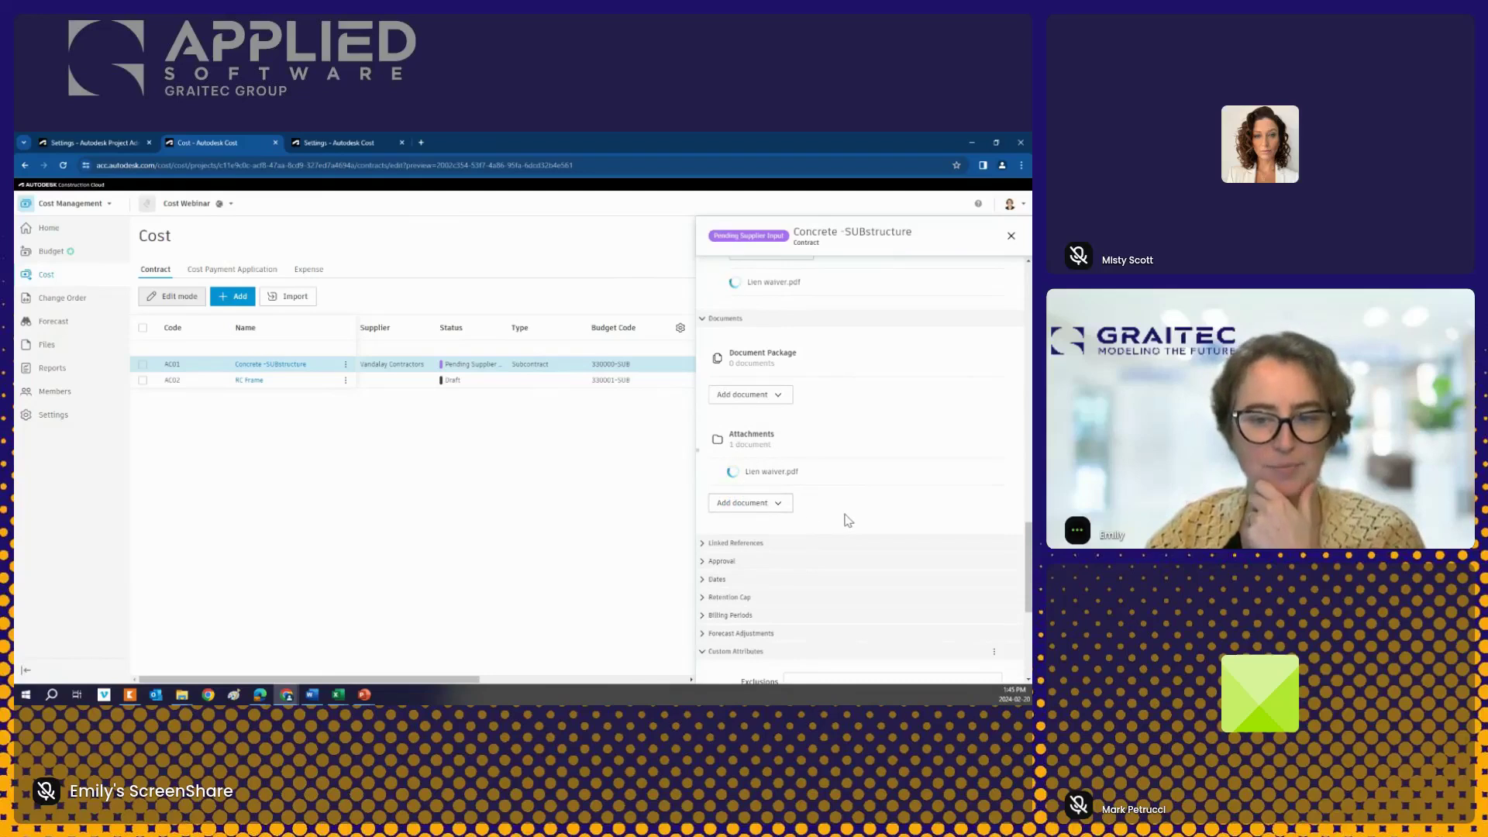
pyautogui.scroll(1, 848, 519)
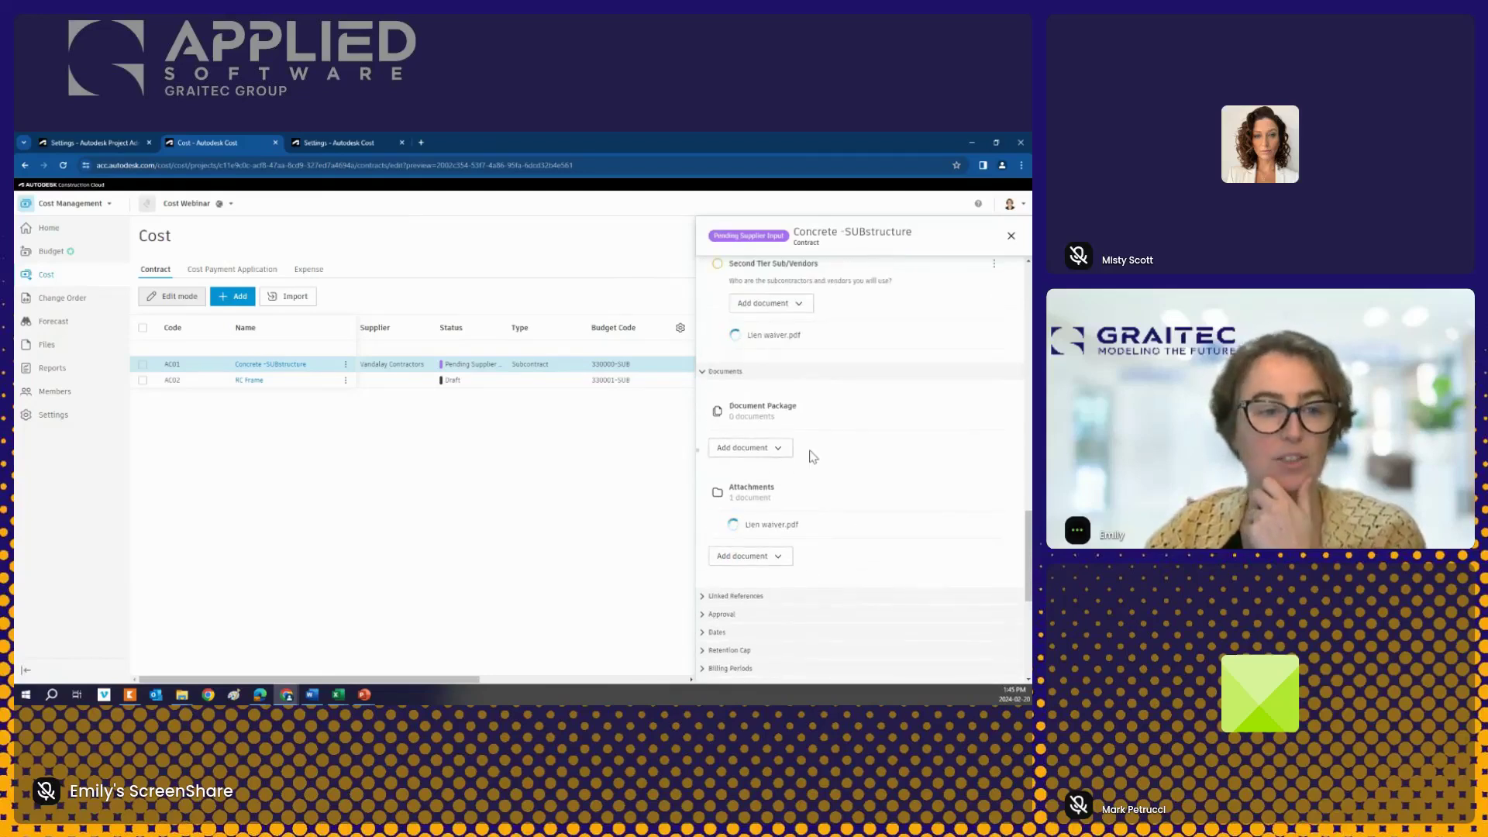
pyautogui.click(763, 453)
pyautogui.moveTo(791, 478)
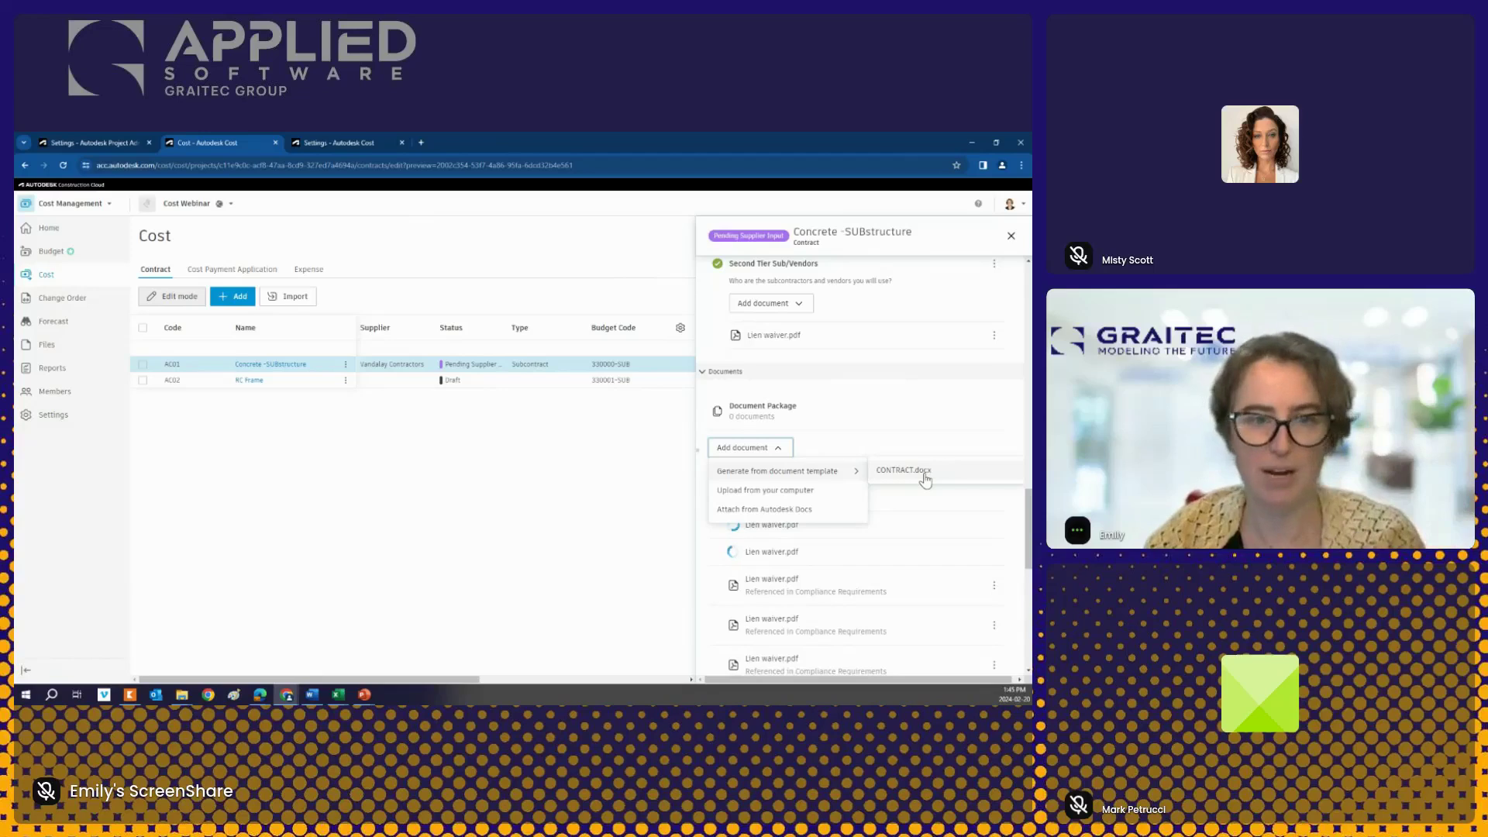
pyautogui.click(925, 474)
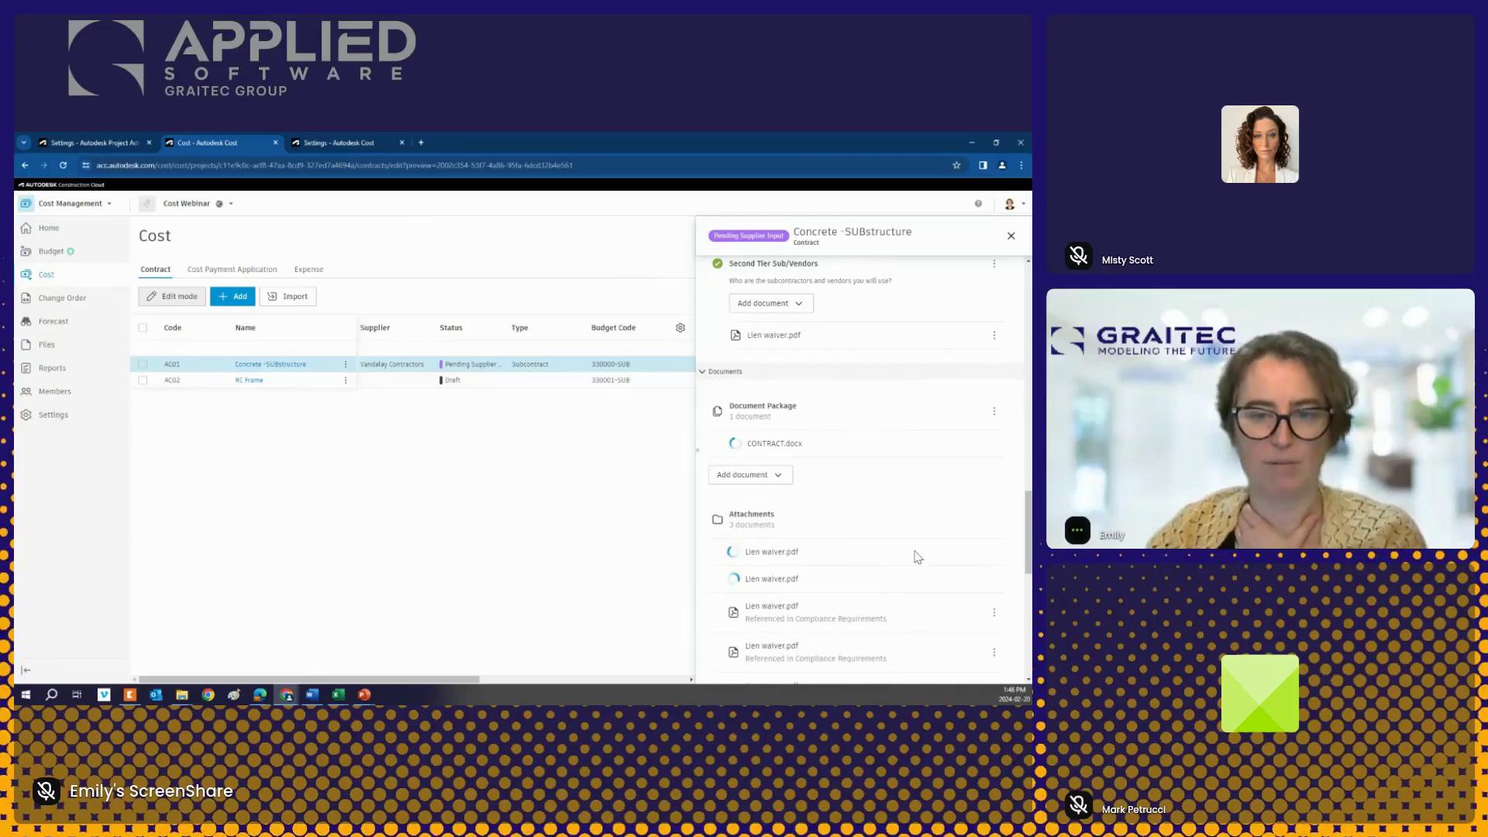
# Step: Review the contract's completed compliance requirements and set the Concrete -SUBstructure contract as Submitted
pyautogui.scroll(3, 852, 495)
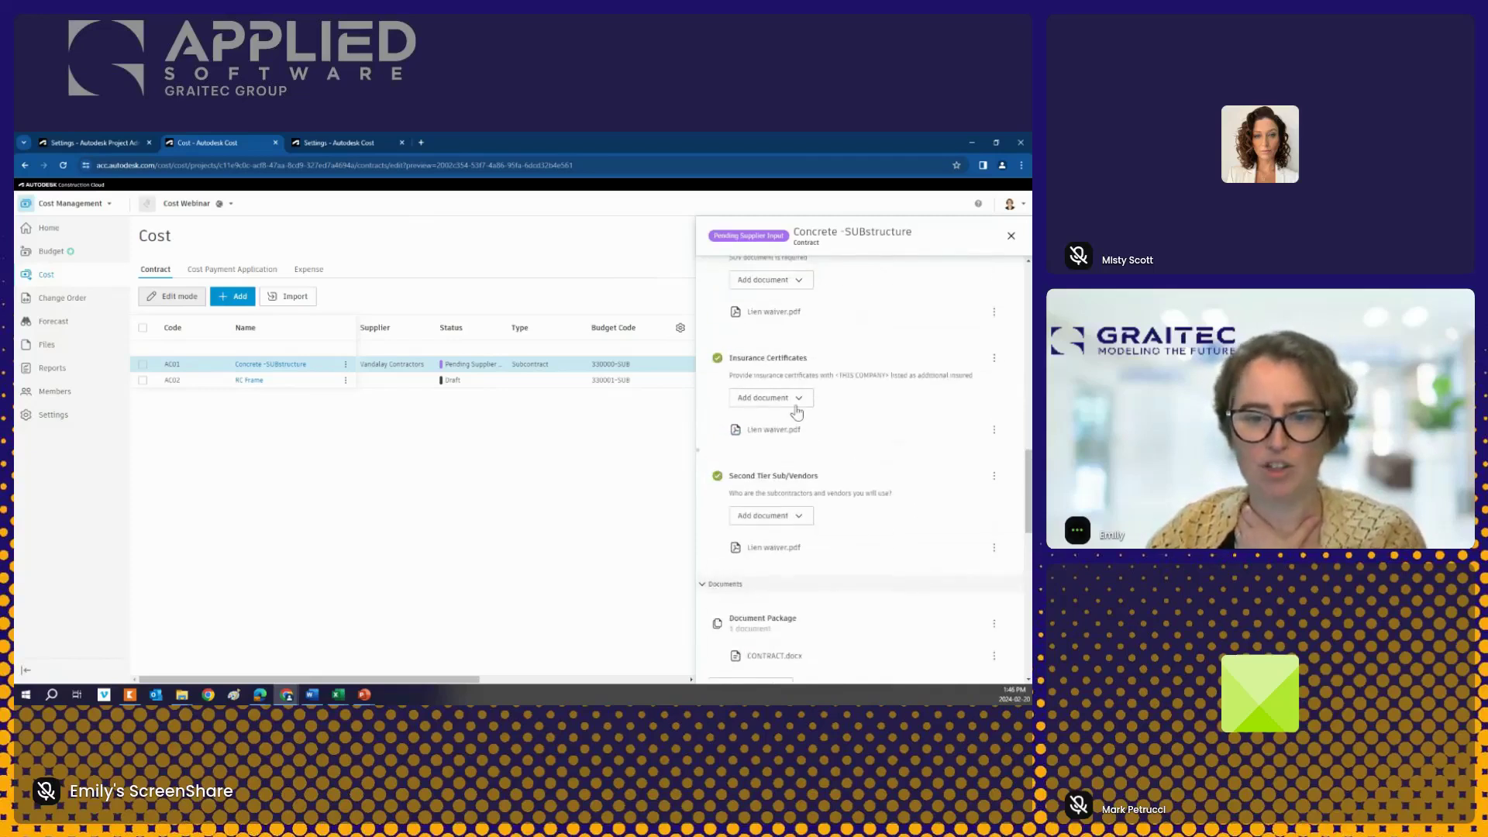
pyautogui.scroll(2, 742, 358)
pyautogui.scroll(10, 870, 518)
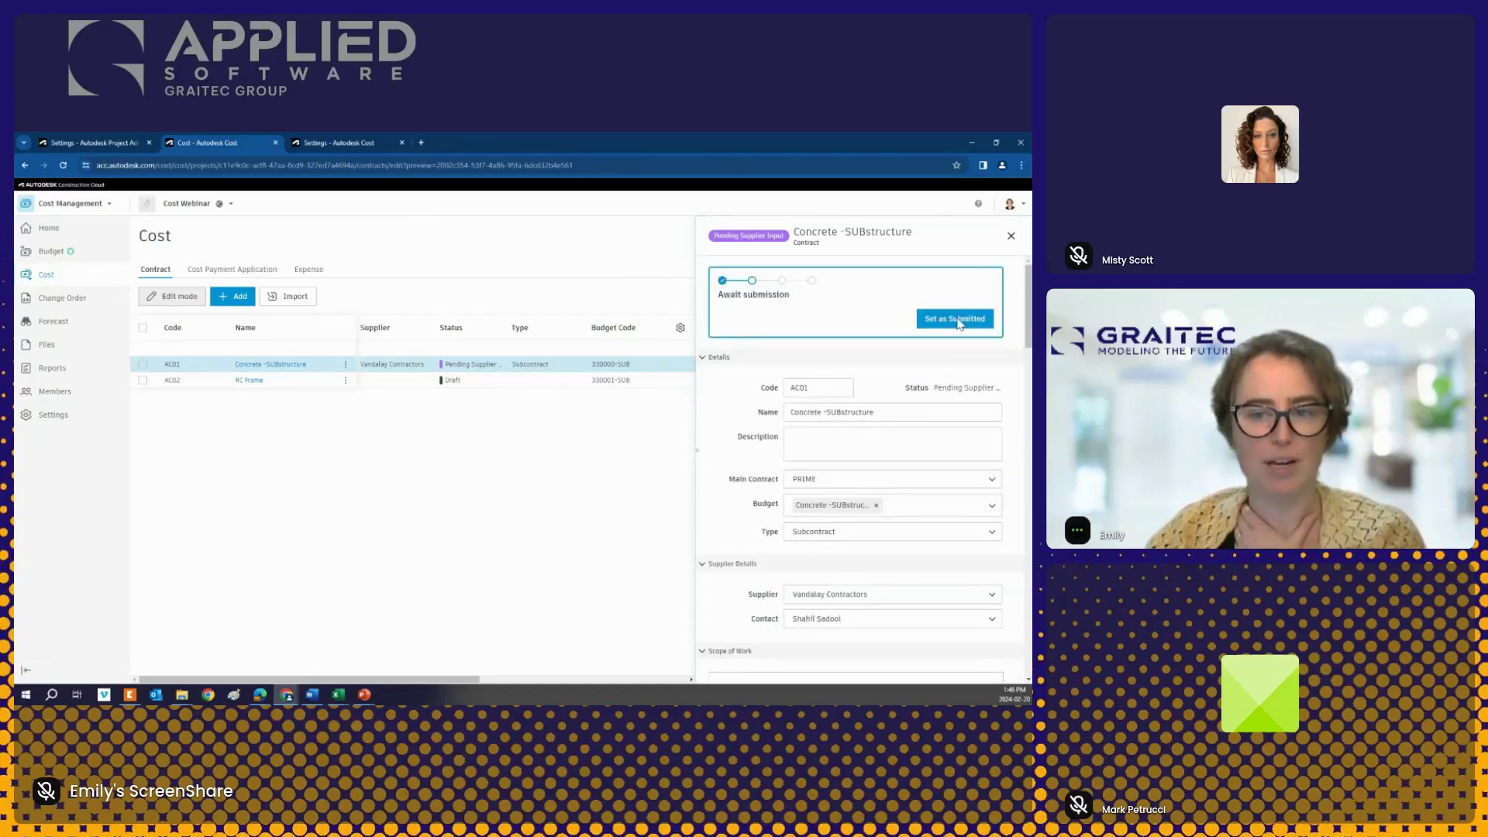
pyautogui.scroll(-10, 894, 519)
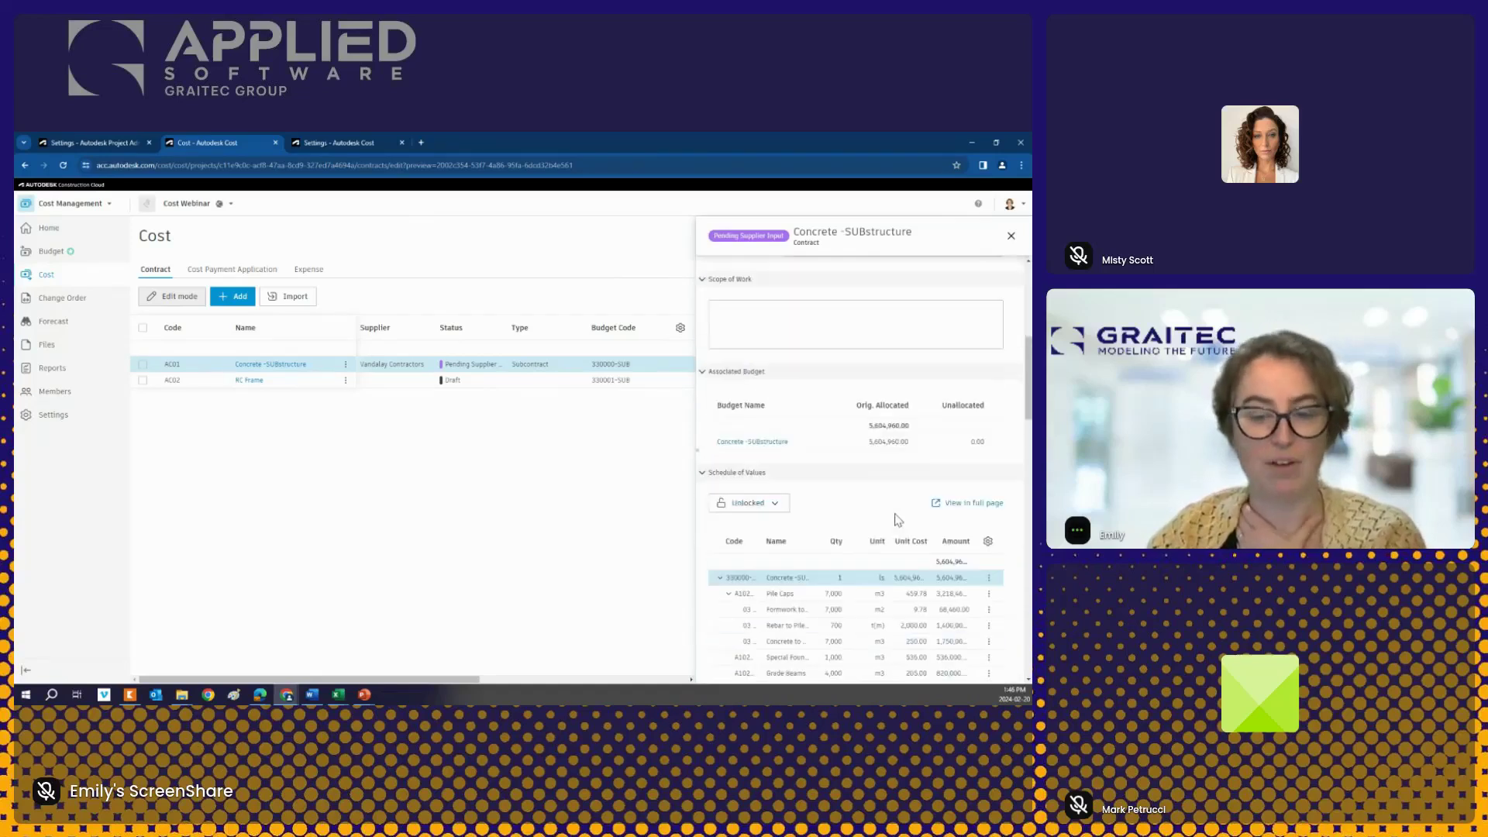
pyautogui.scroll(10, 876, 571)
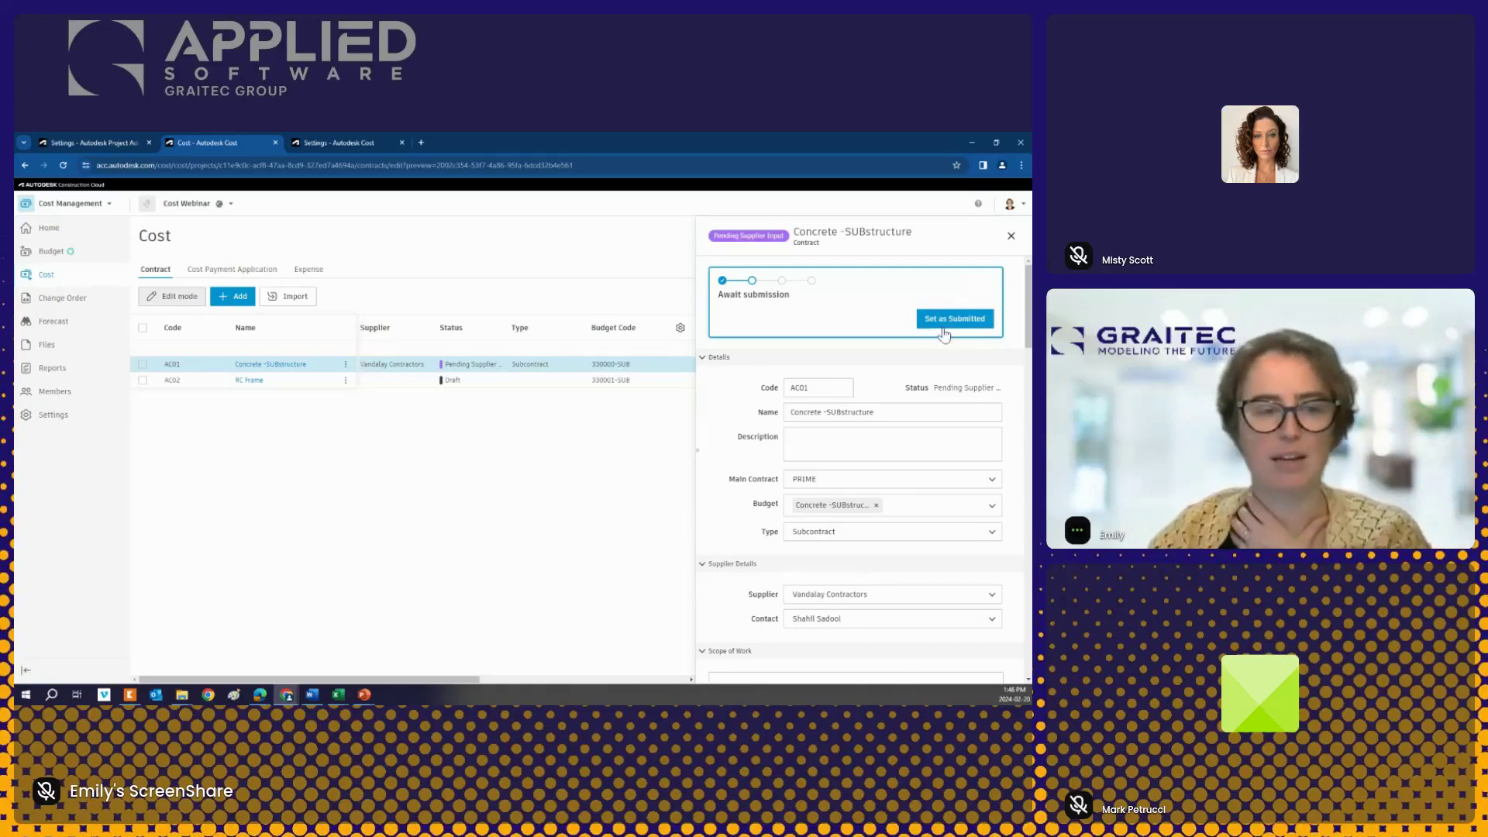
pyautogui.click(959, 321)
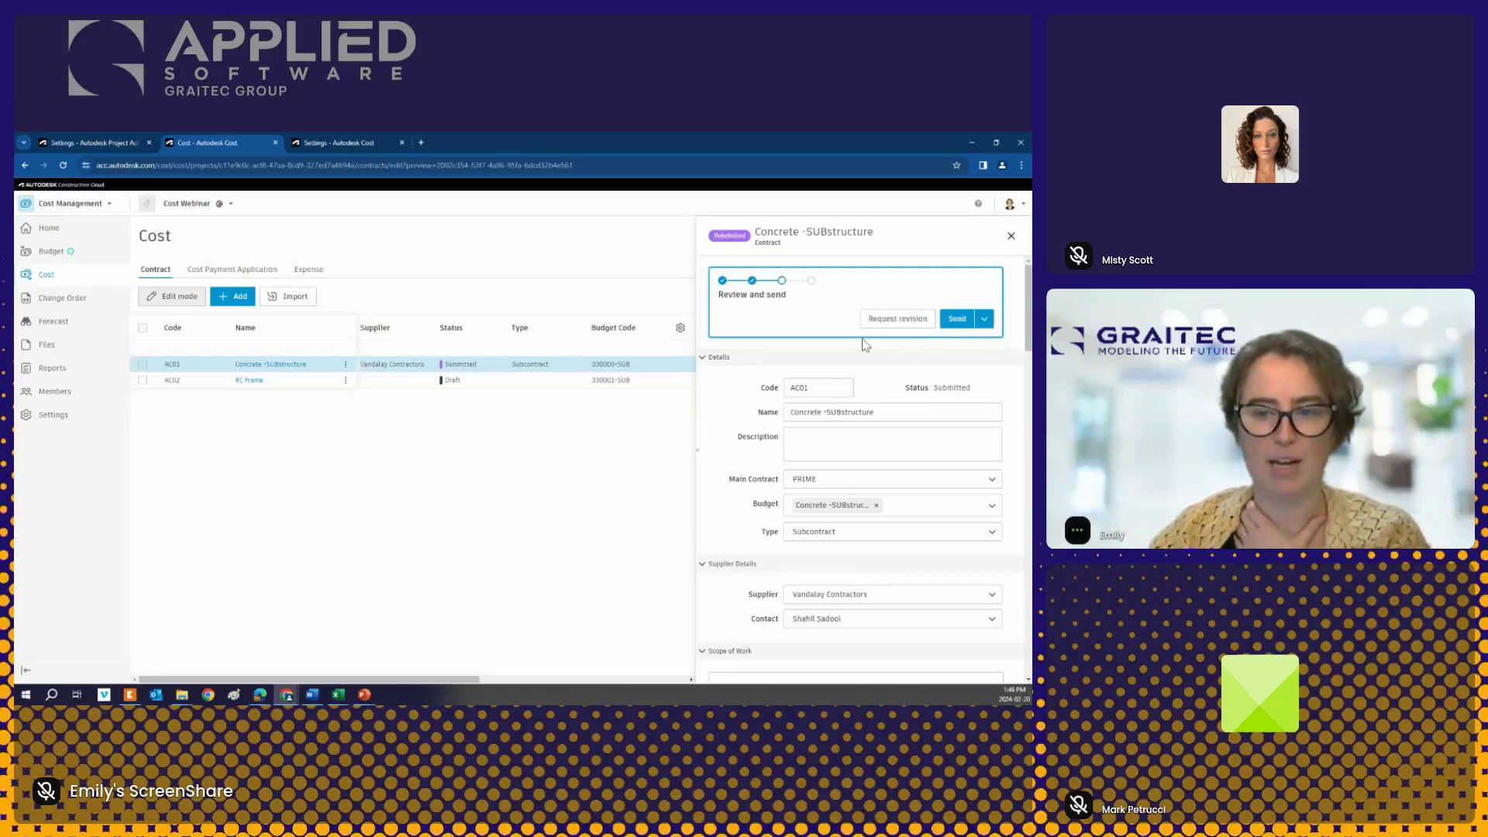
# Step: Advance the Concrete -SUBstructure contract to Sent without emailing the supplier, set it as Executed and close its details
pyautogui.click(957, 322)
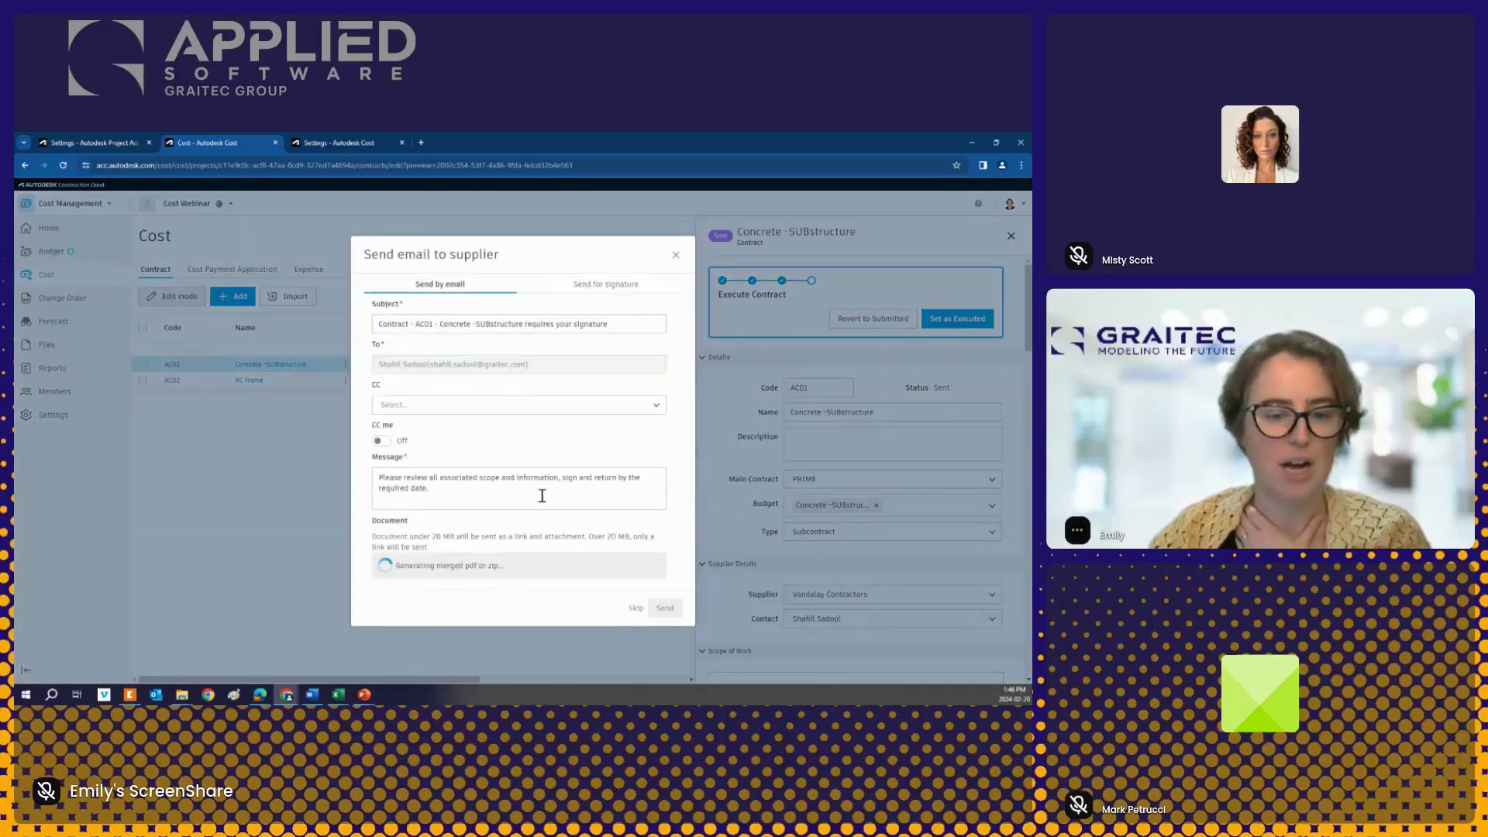
pyautogui.click(636, 609)
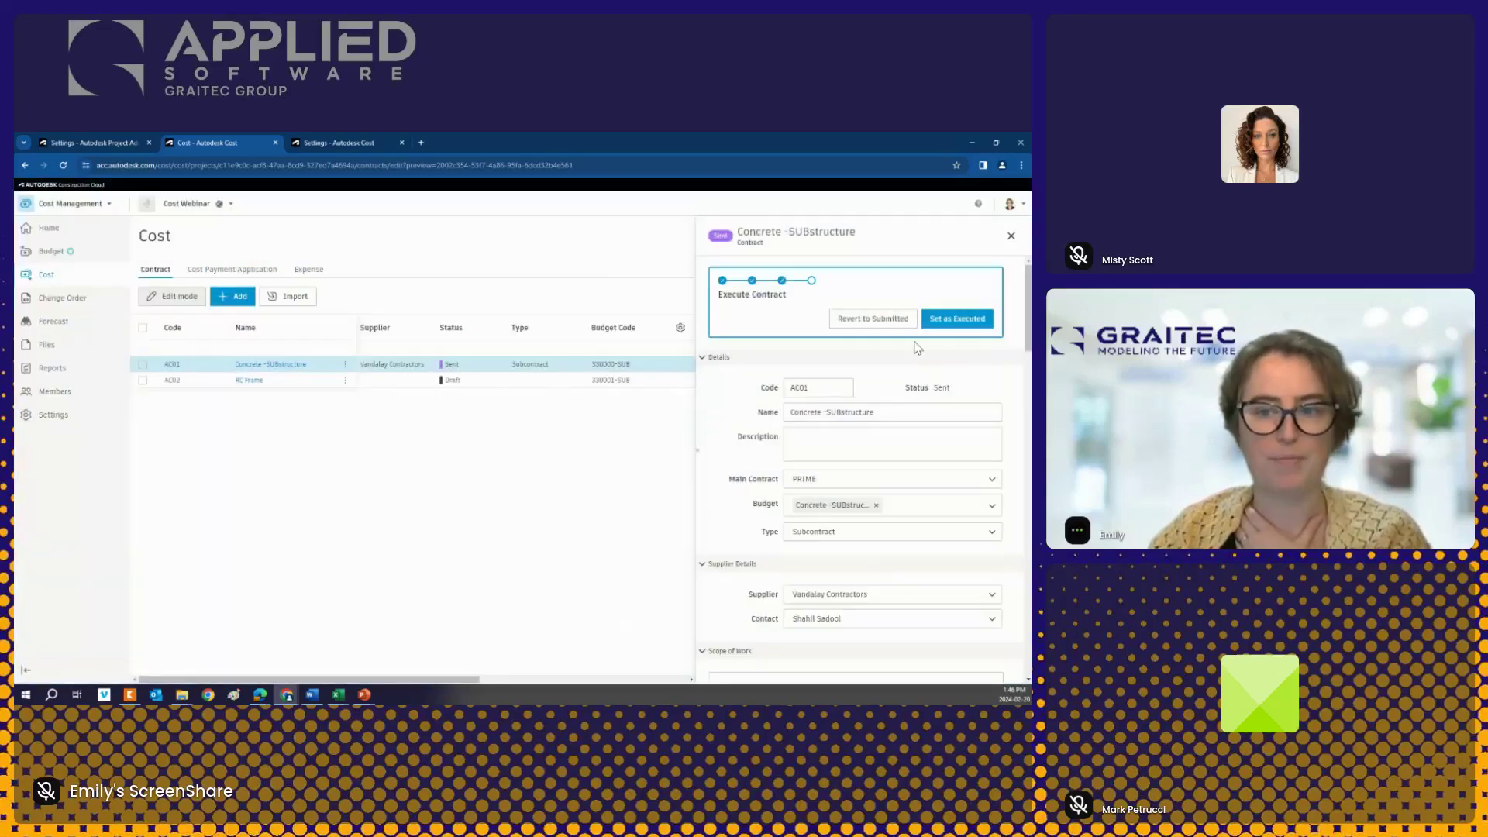
pyautogui.click(948, 321)
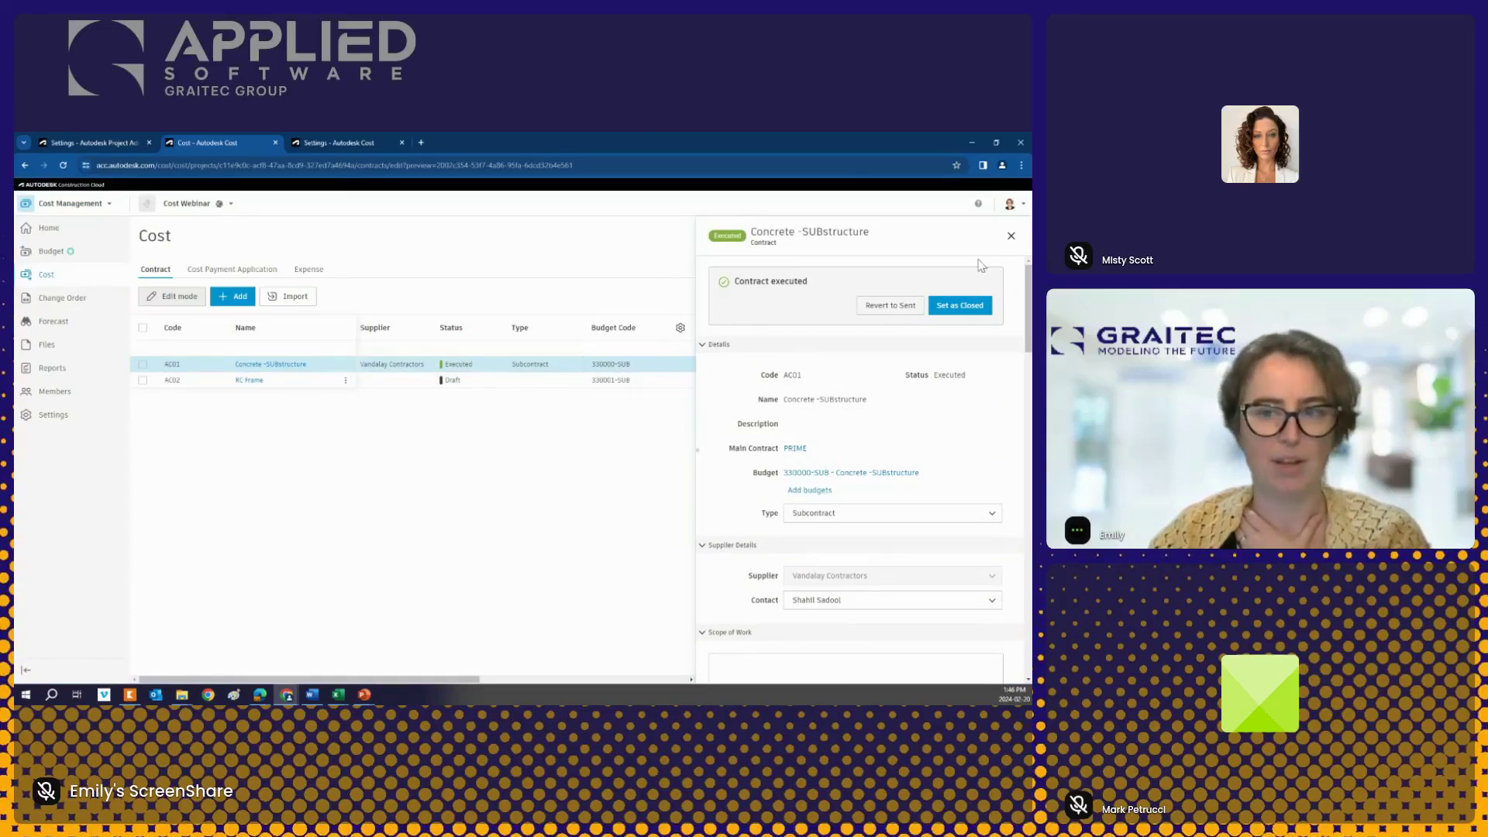
pyautogui.click(1010, 235)
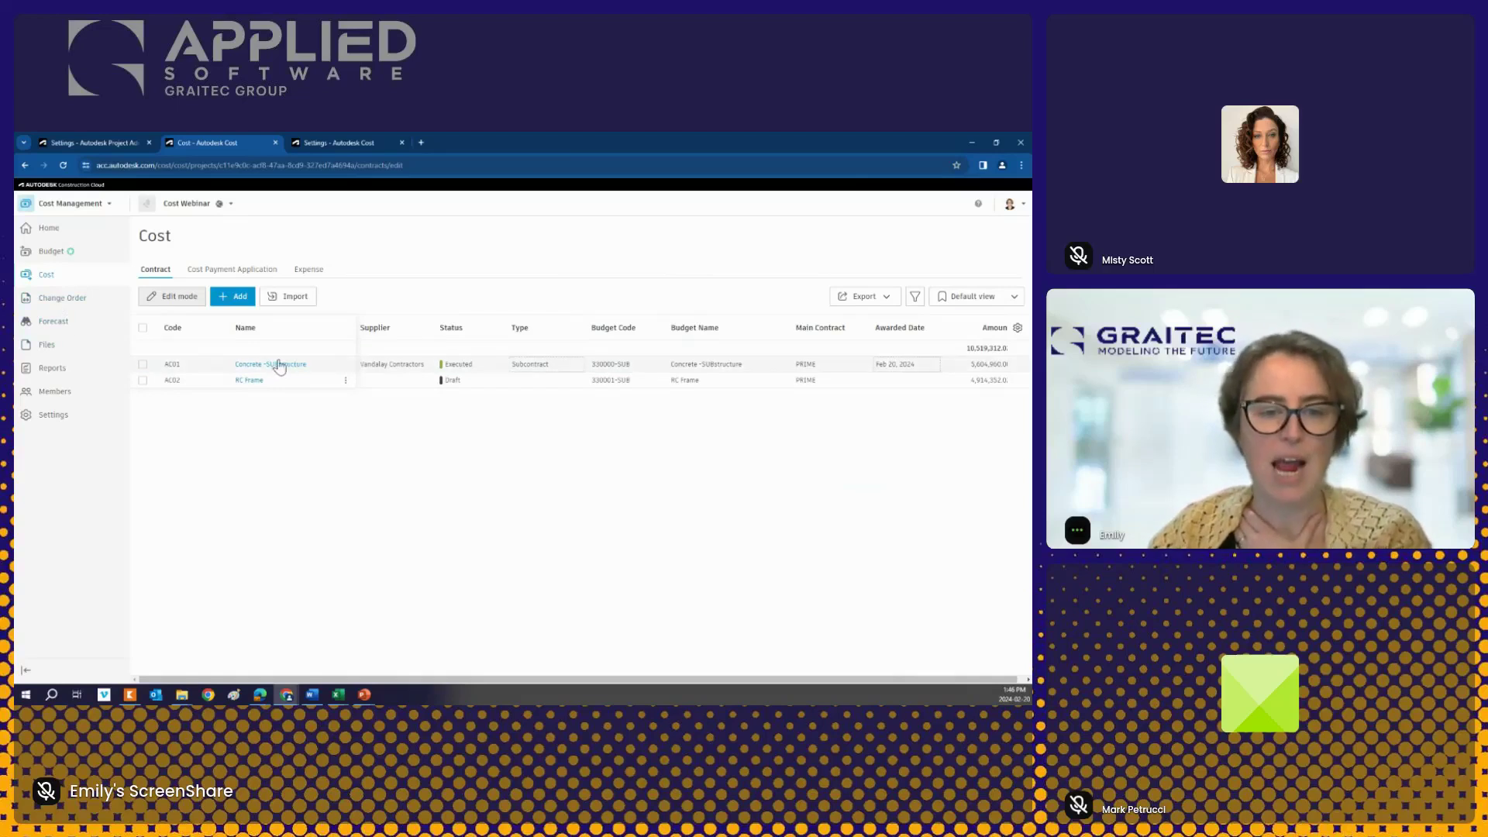
# Step: Go to the project's change orders and look through the PCO, RFQ, COR and SCO lists, ending on PCO
pyautogui.click(68, 299)
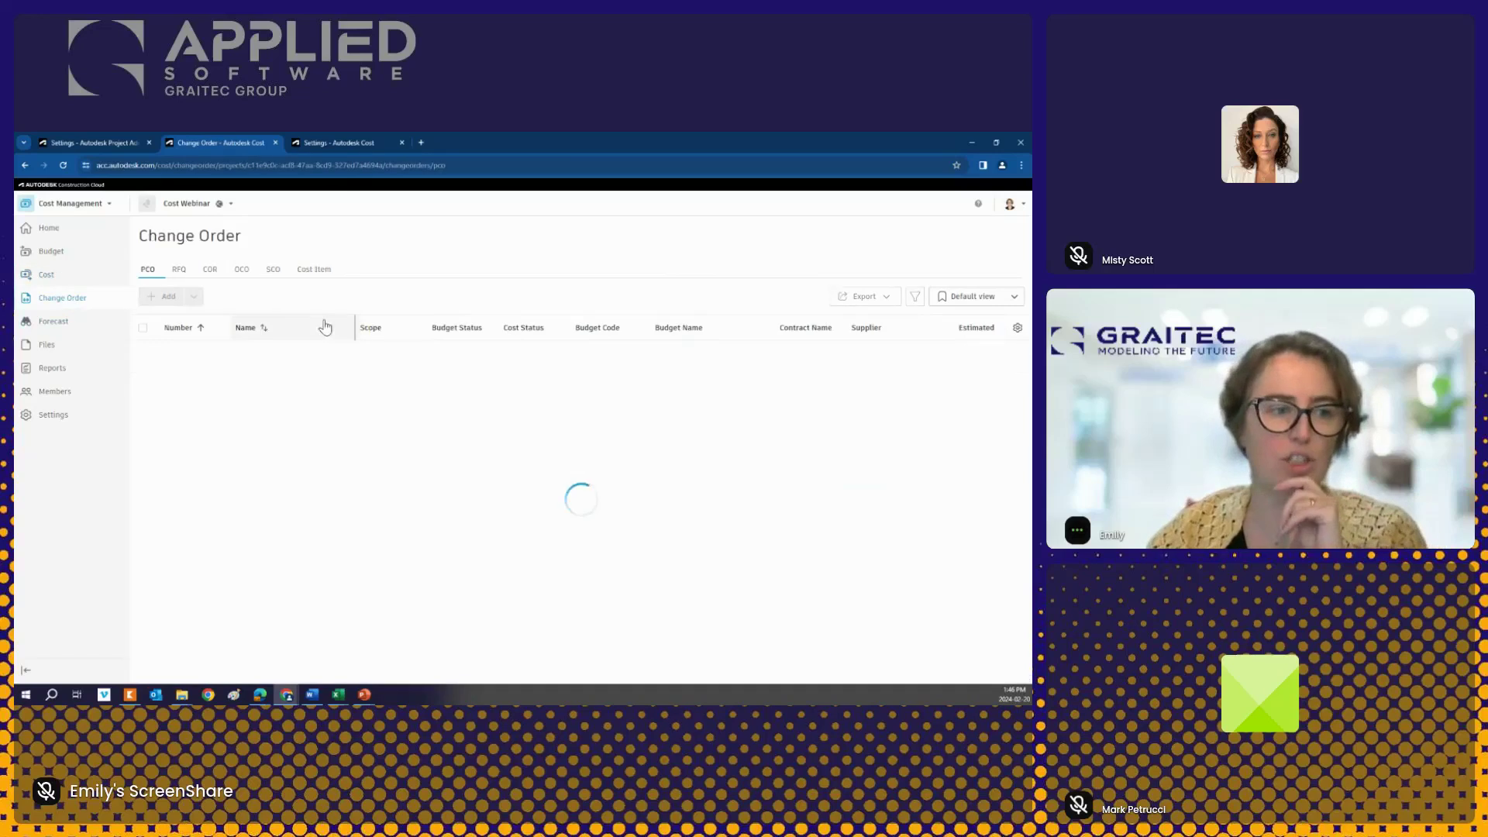
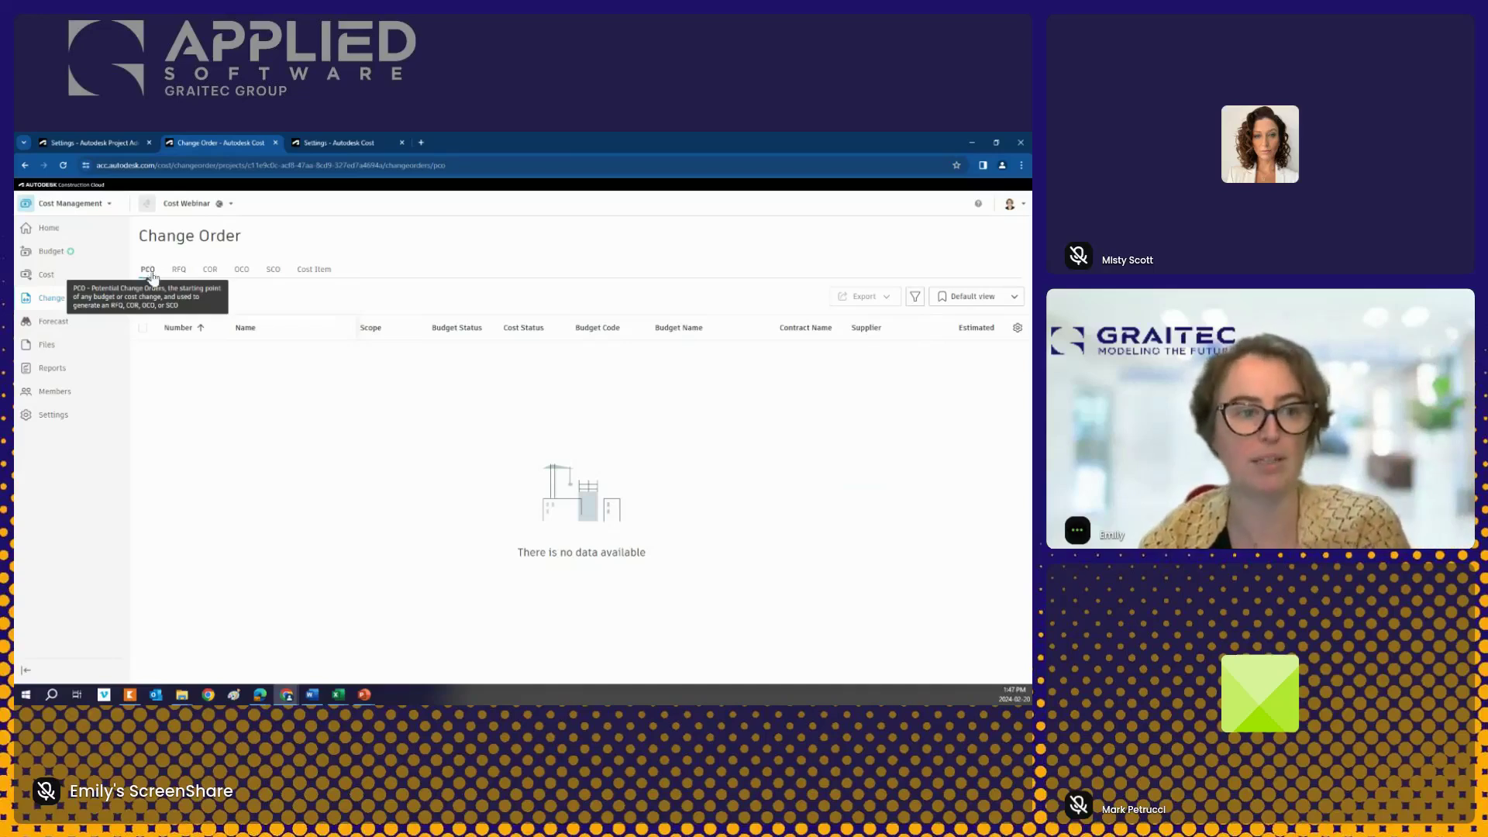
pyautogui.click(151, 278)
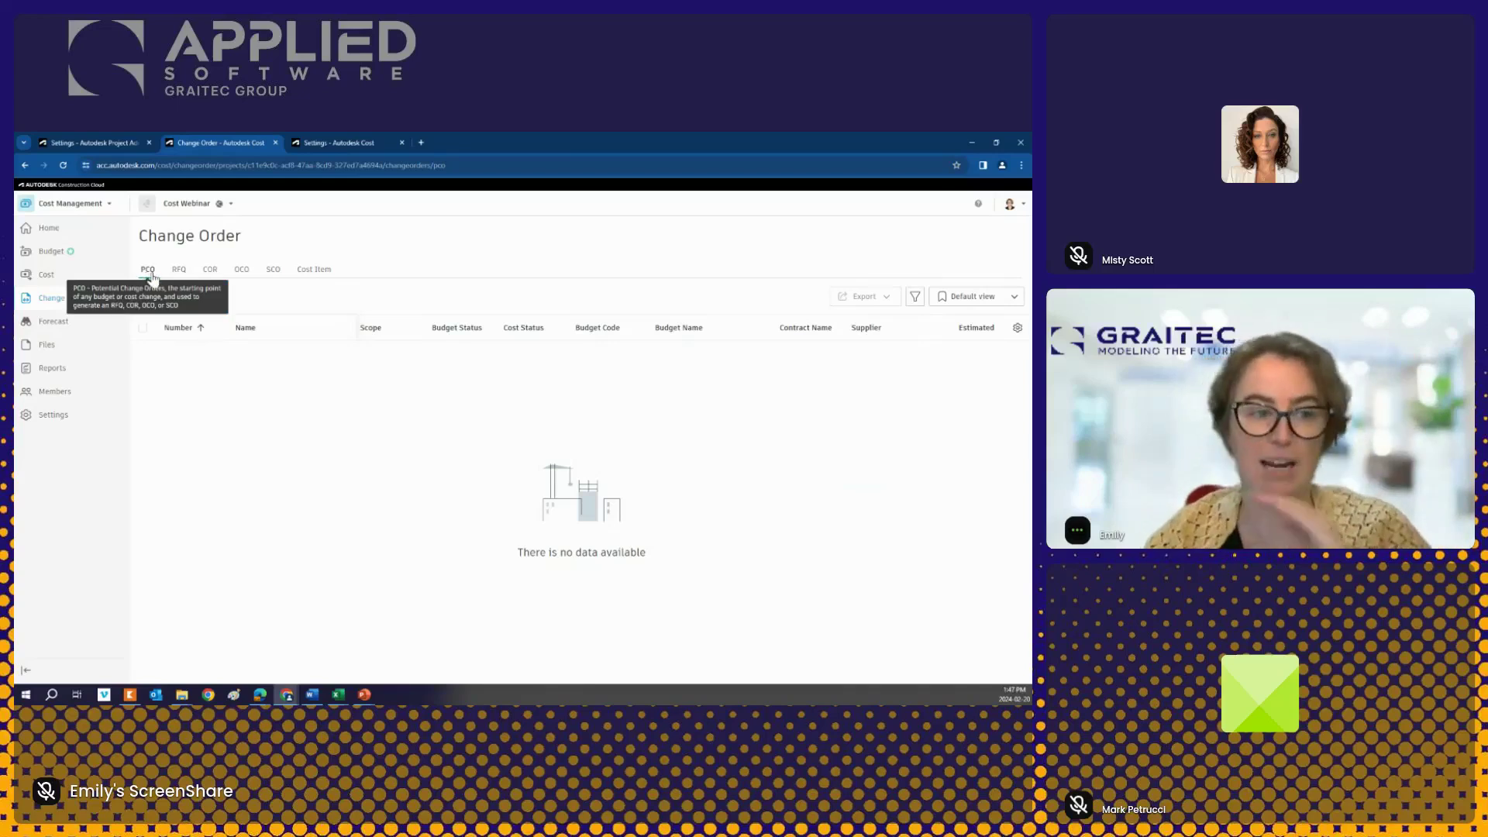
pyautogui.click(179, 270)
pyautogui.click(213, 273)
pyautogui.click(284, 276)
pyautogui.click(147, 273)
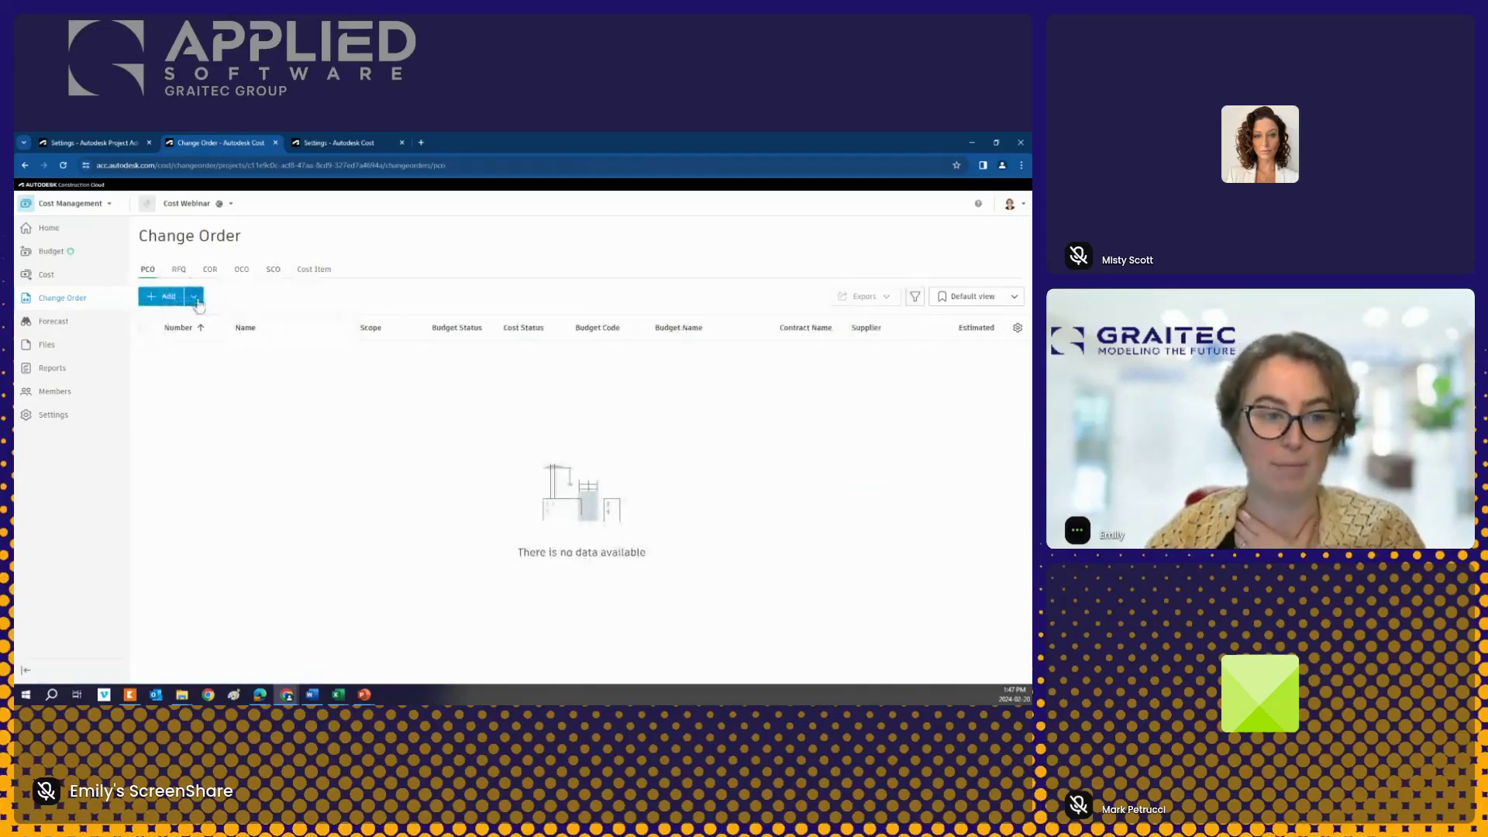
# Step: Create a potential change order named THE THING THAT NEEDS TO CHANGE with the scope Out of Scope
pyautogui.click(166, 302)
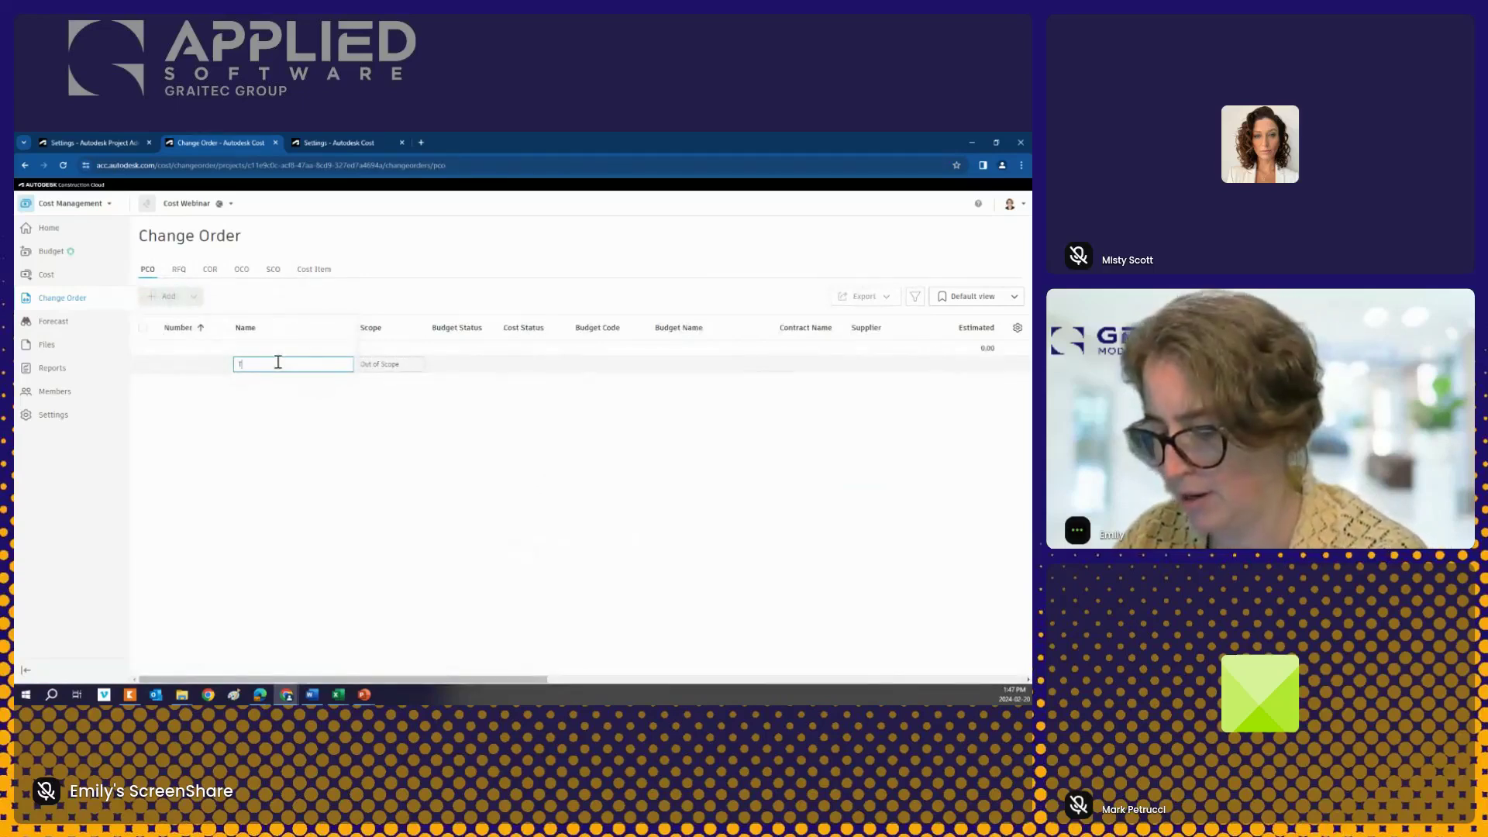
pyautogui.write('THE THING THAT NEEDS TO CHA')
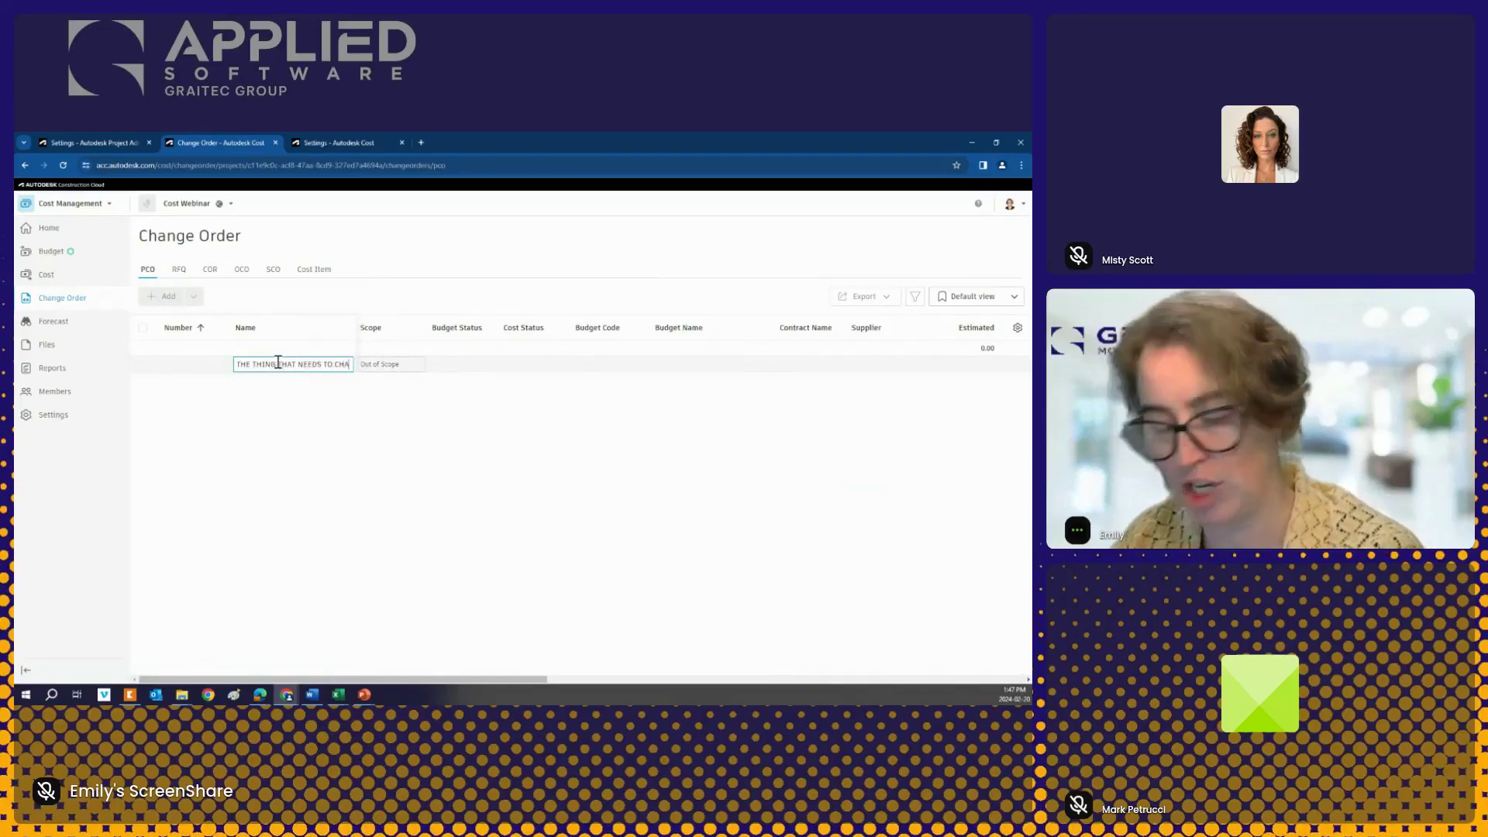
pyautogui.press('Tab')
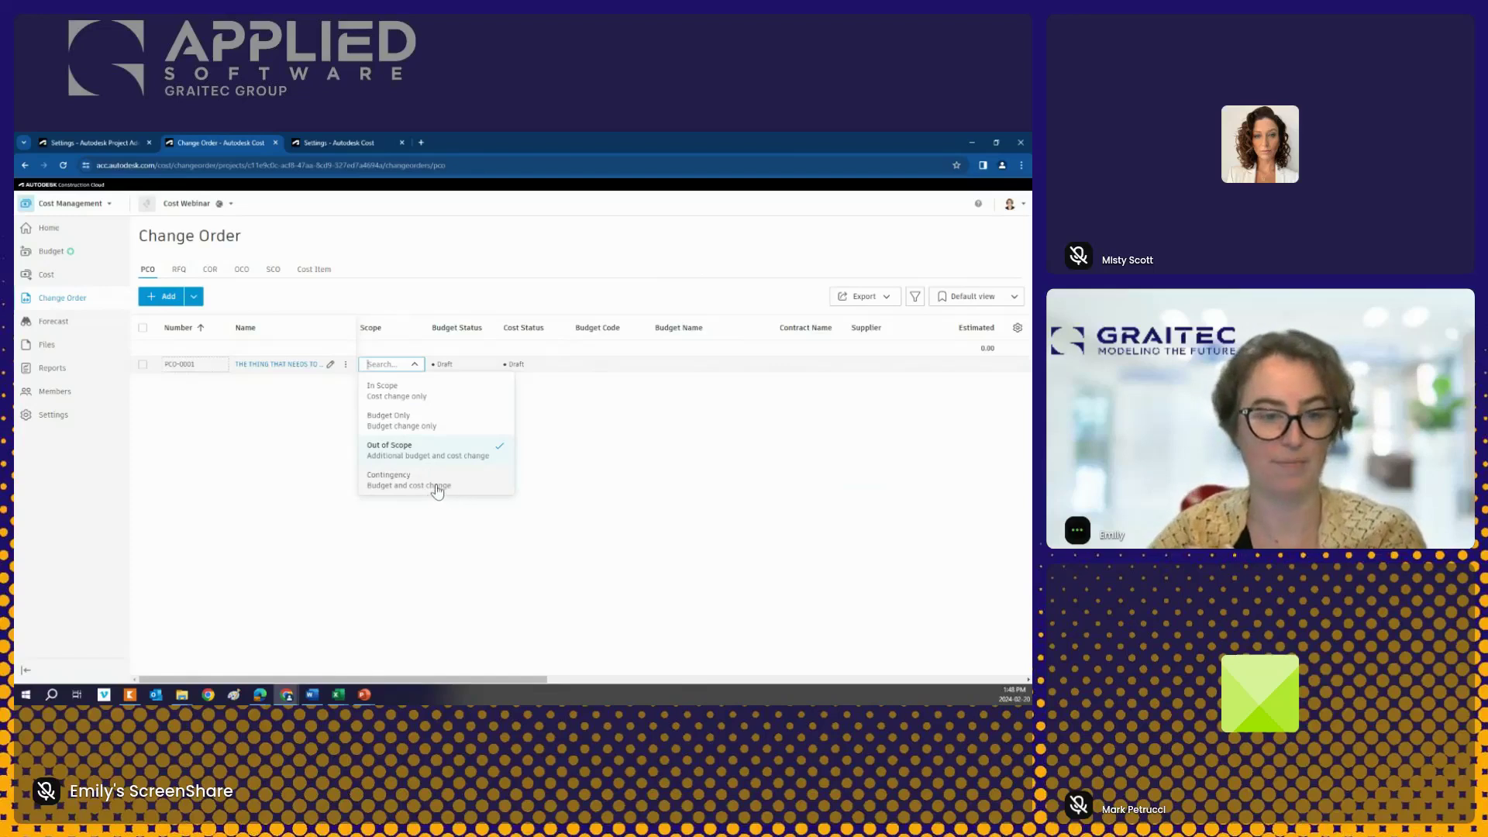
pyautogui.click(434, 450)
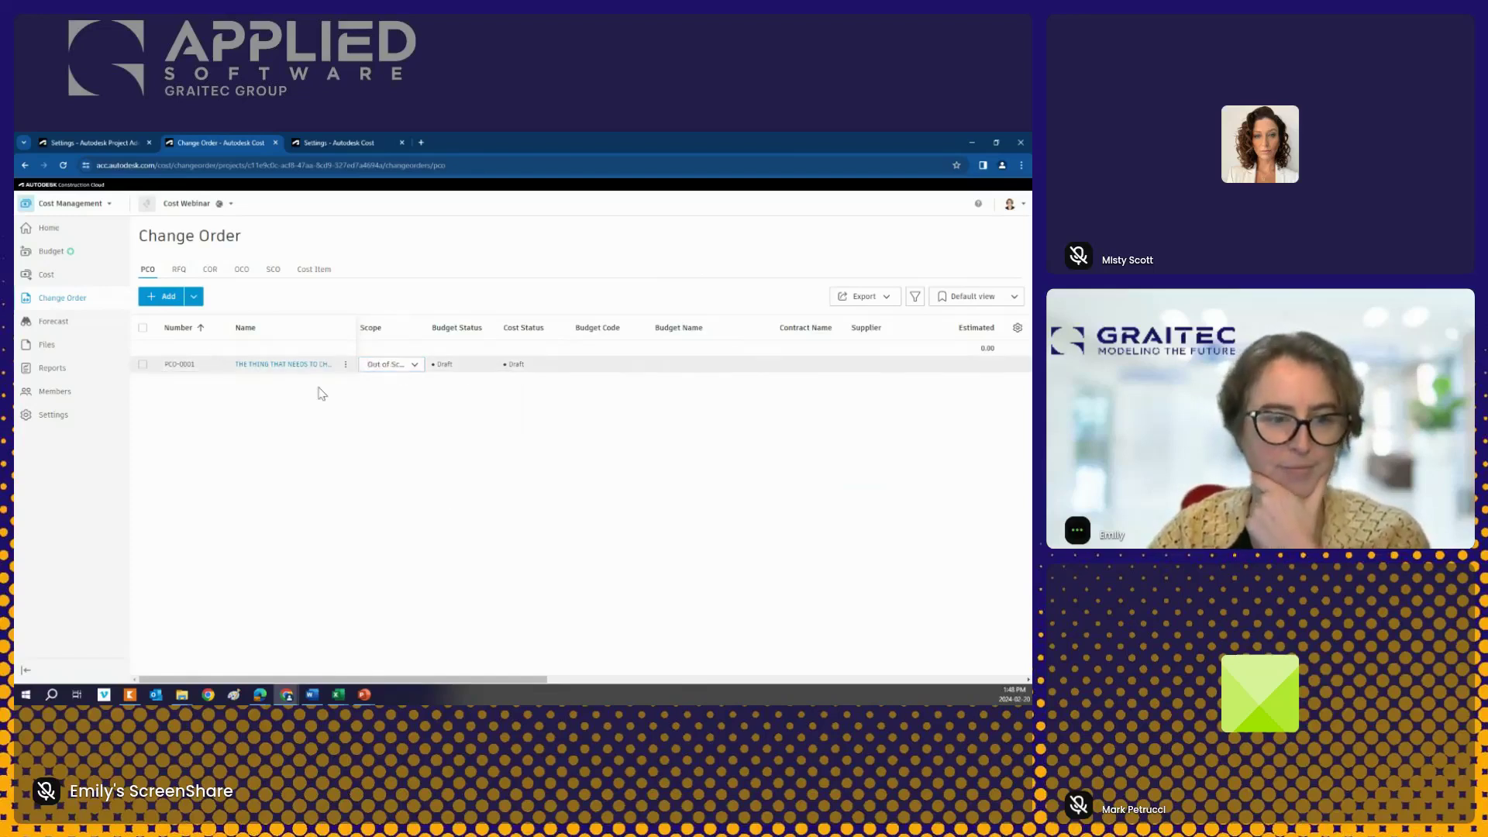
# Step: Add a cost item named THE THING THAT COSTS to the potential change order
pyautogui.click(347, 365)
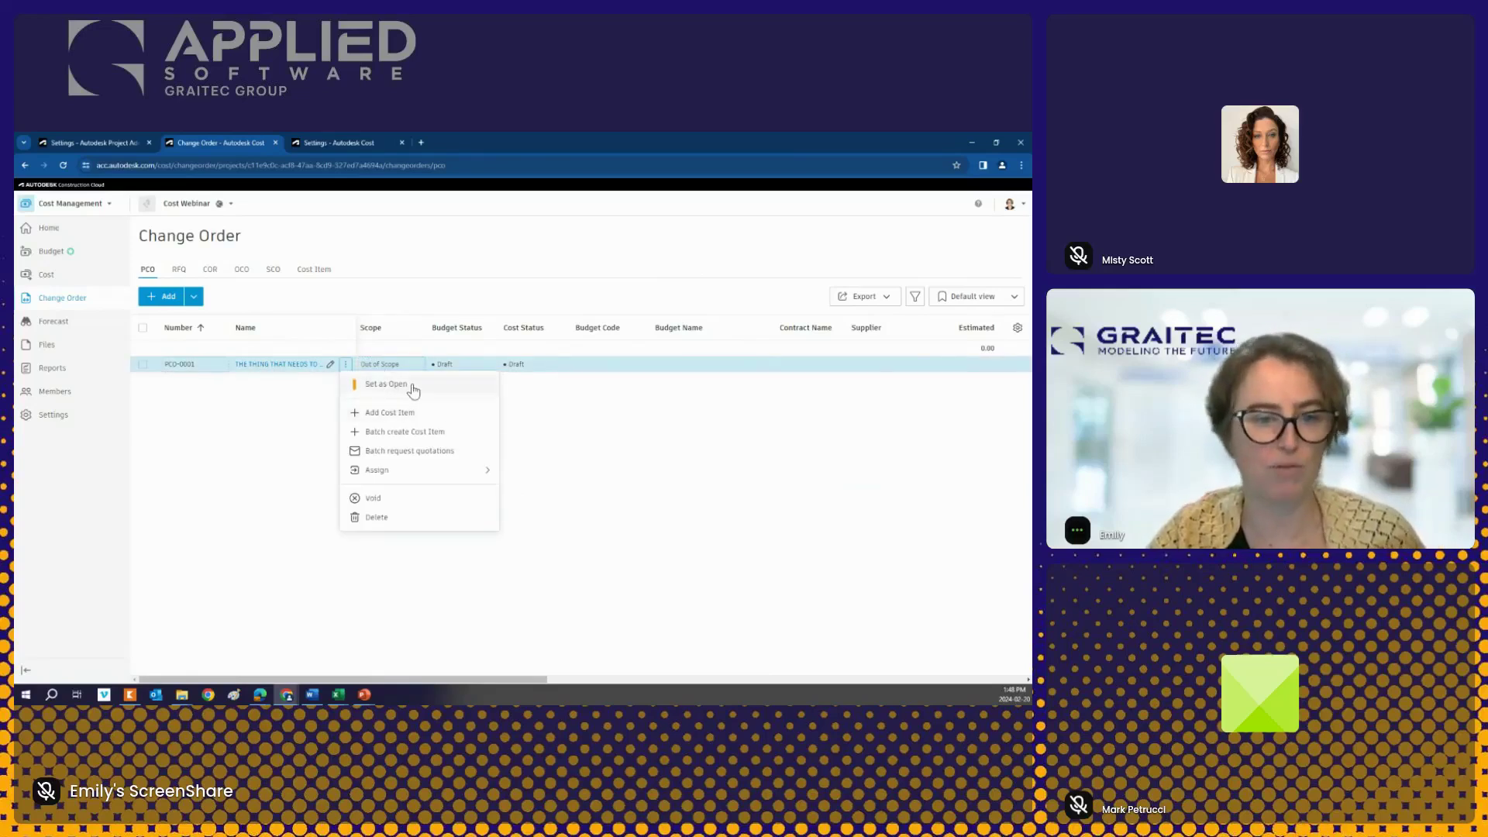
pyautogui.click(407, 419)
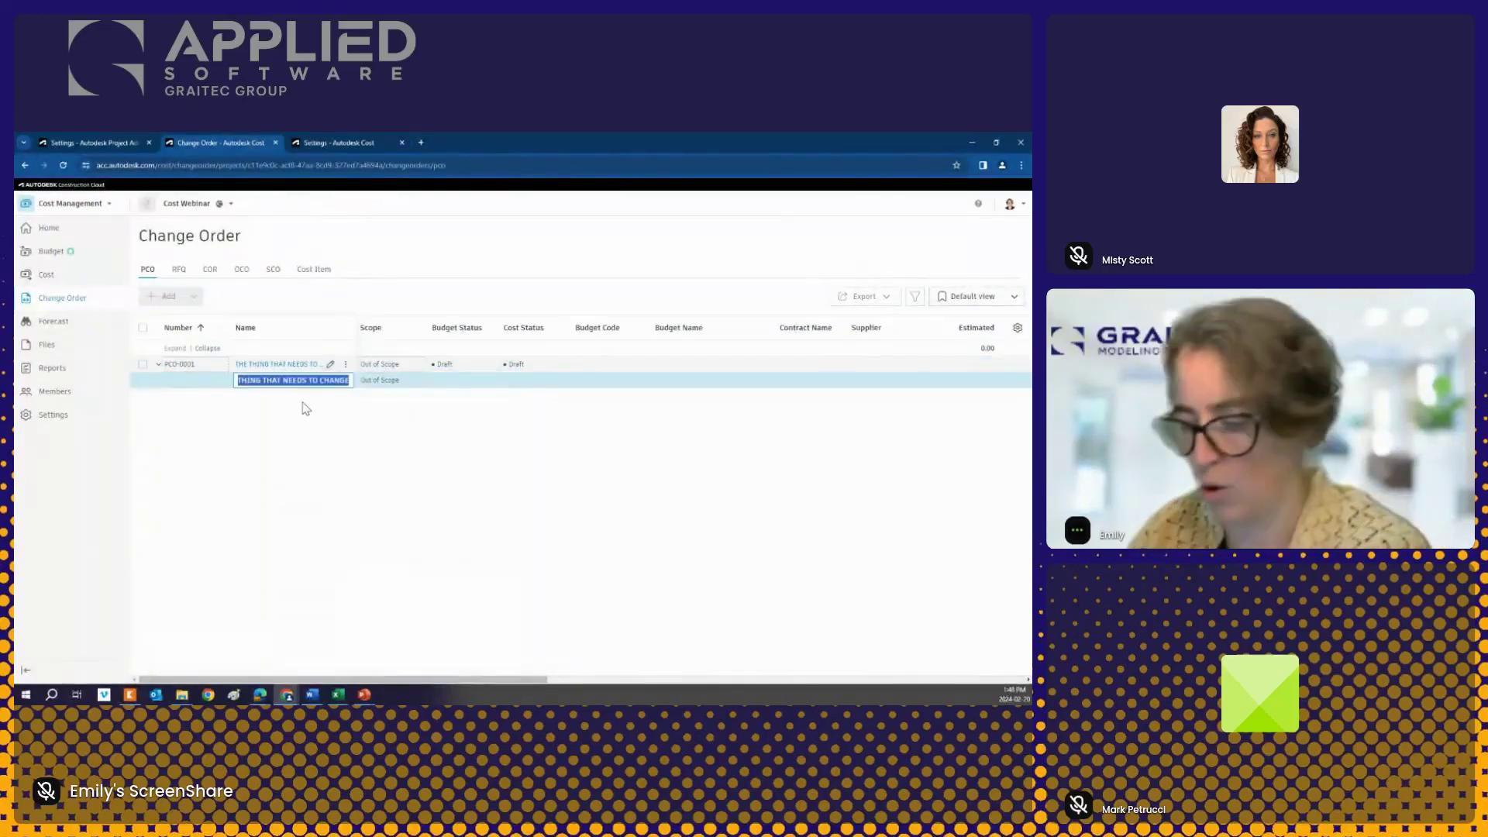
pyautogui.write('THE THING THAT COSTS')
pyautogui.press('Tab')
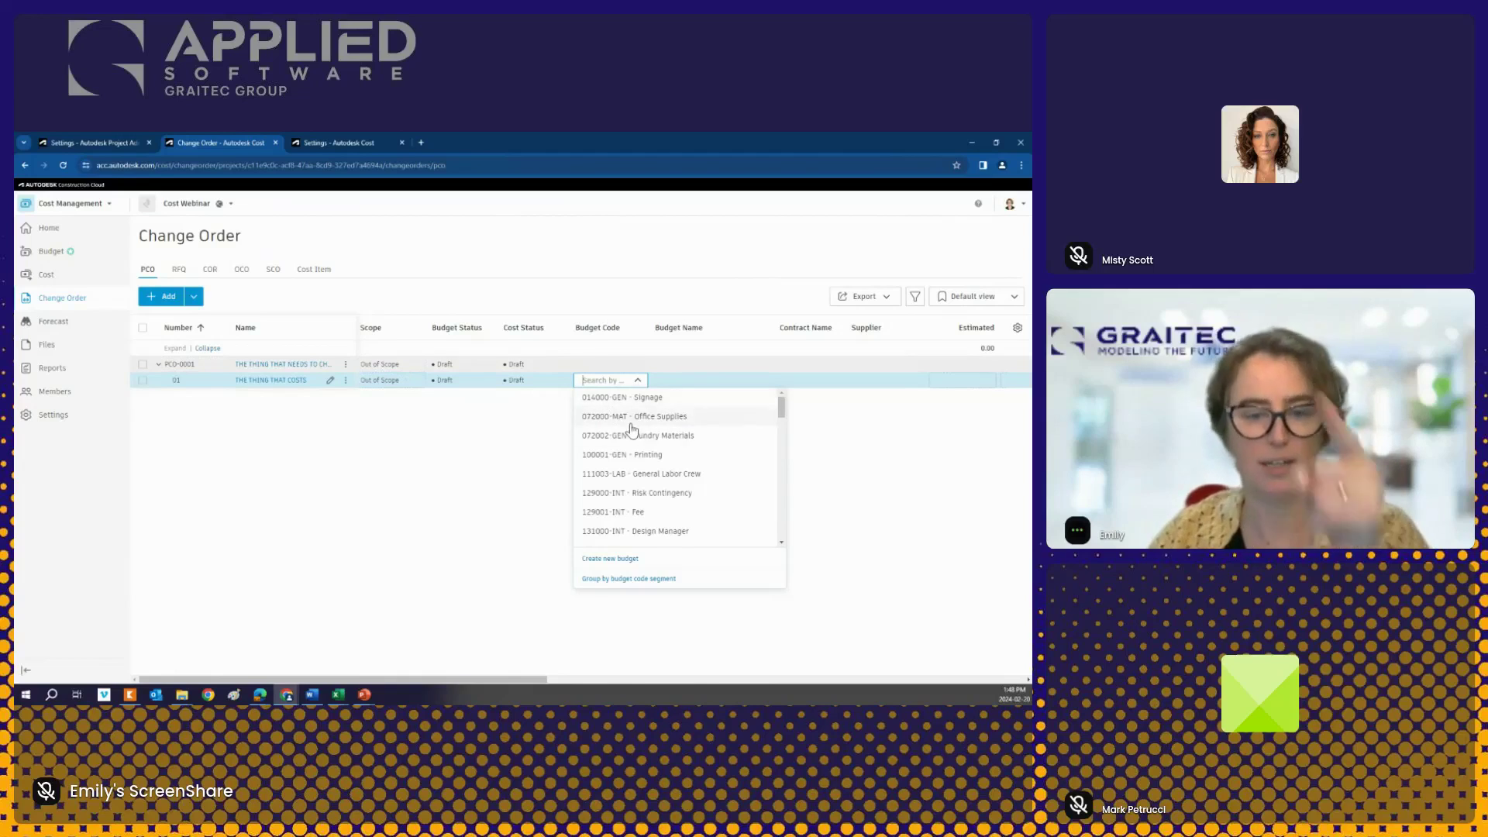
# Step: Assign budget code 072002-GEN Sundry Materials to the cost item and check its contract options
pyautogui.scroll(-5, 635, 437)
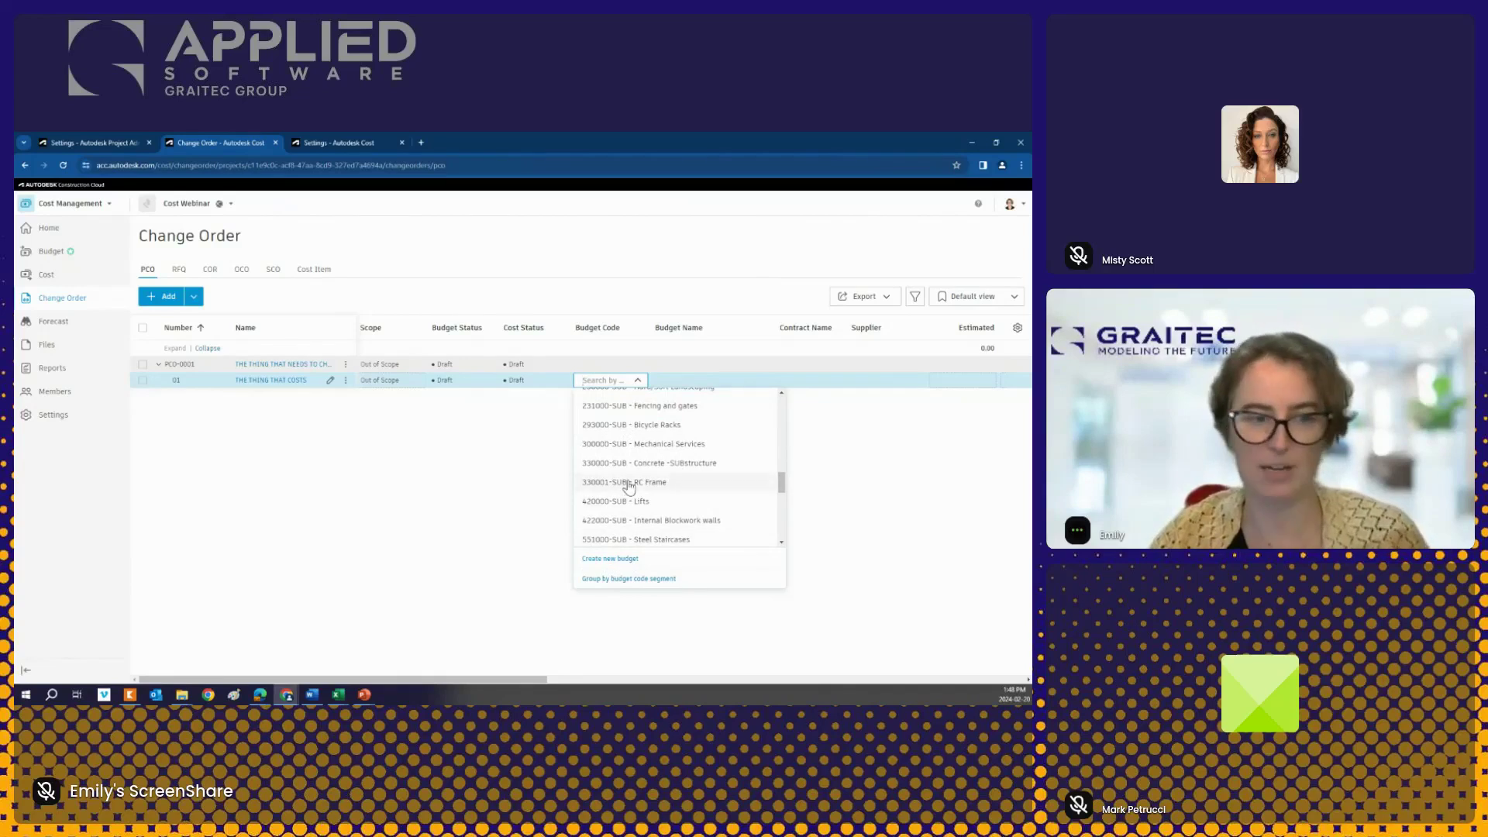
pyautogui.scroll(5, 658, 527)
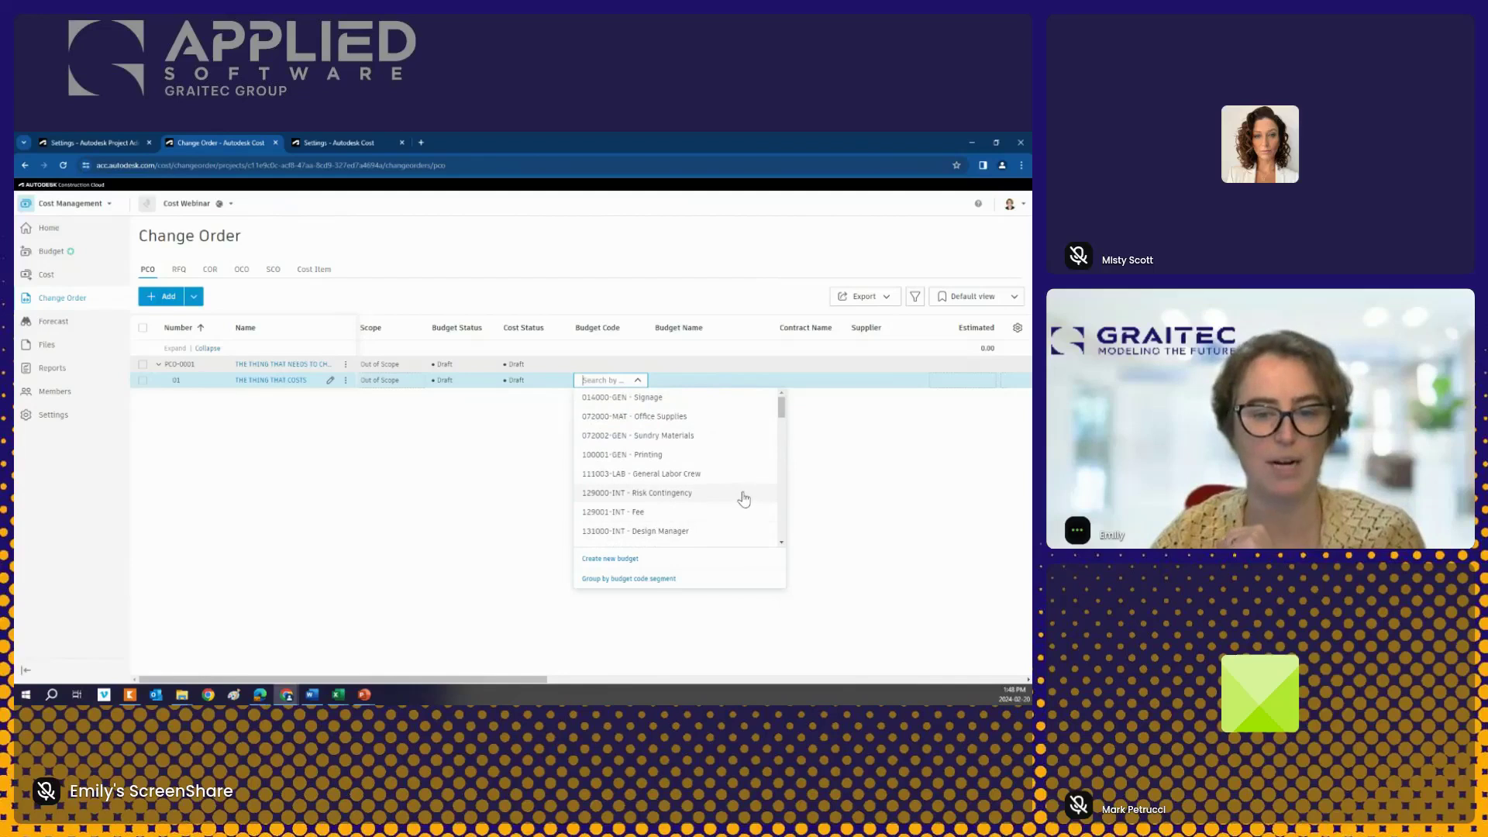
pyautogui.click(697, 440)
pyautogui.click(787, 383)
pyautogui.click(829, 383)
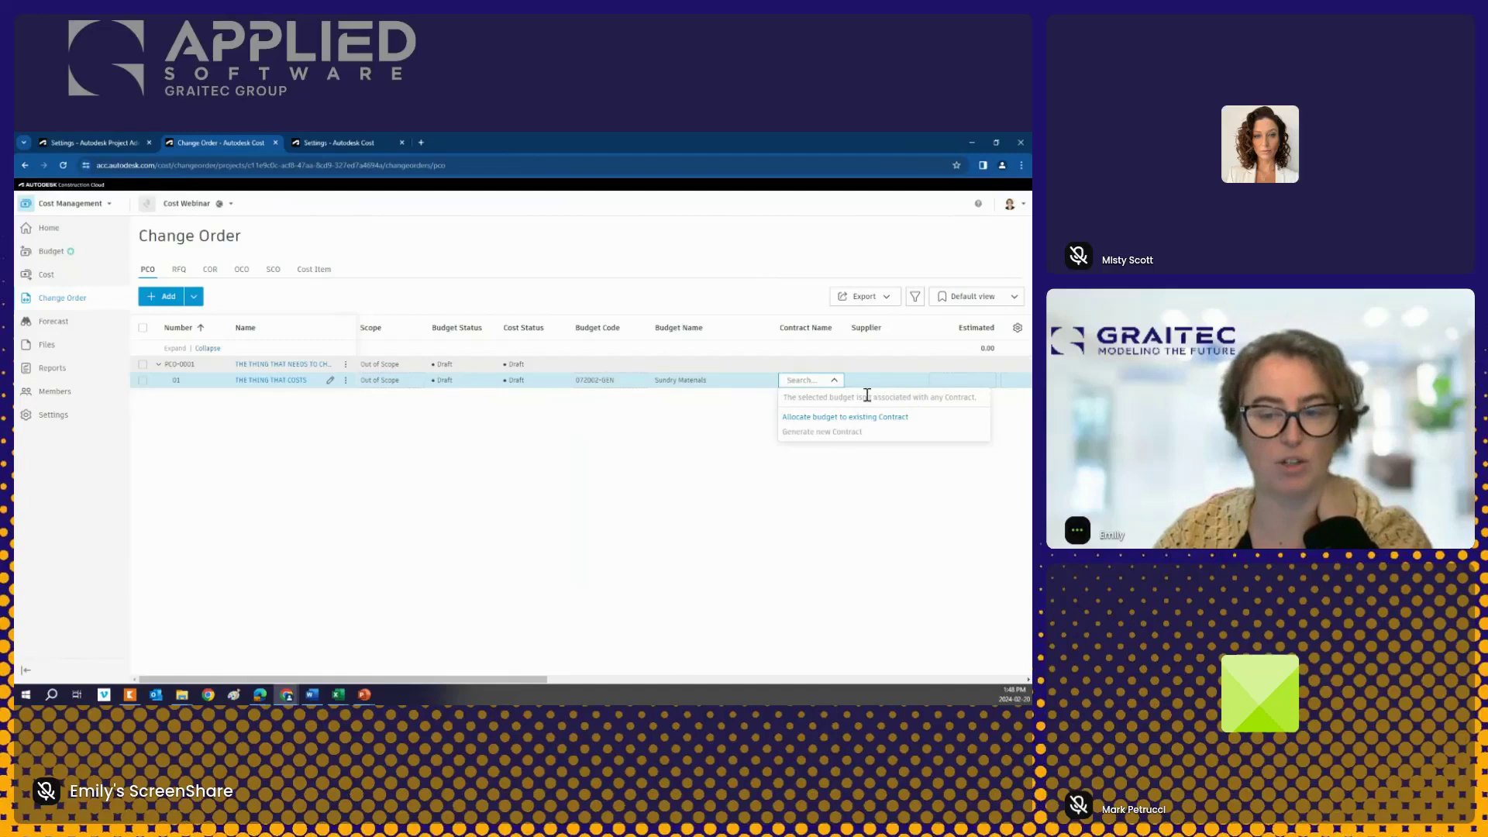
pyautogui.click(719, 432)
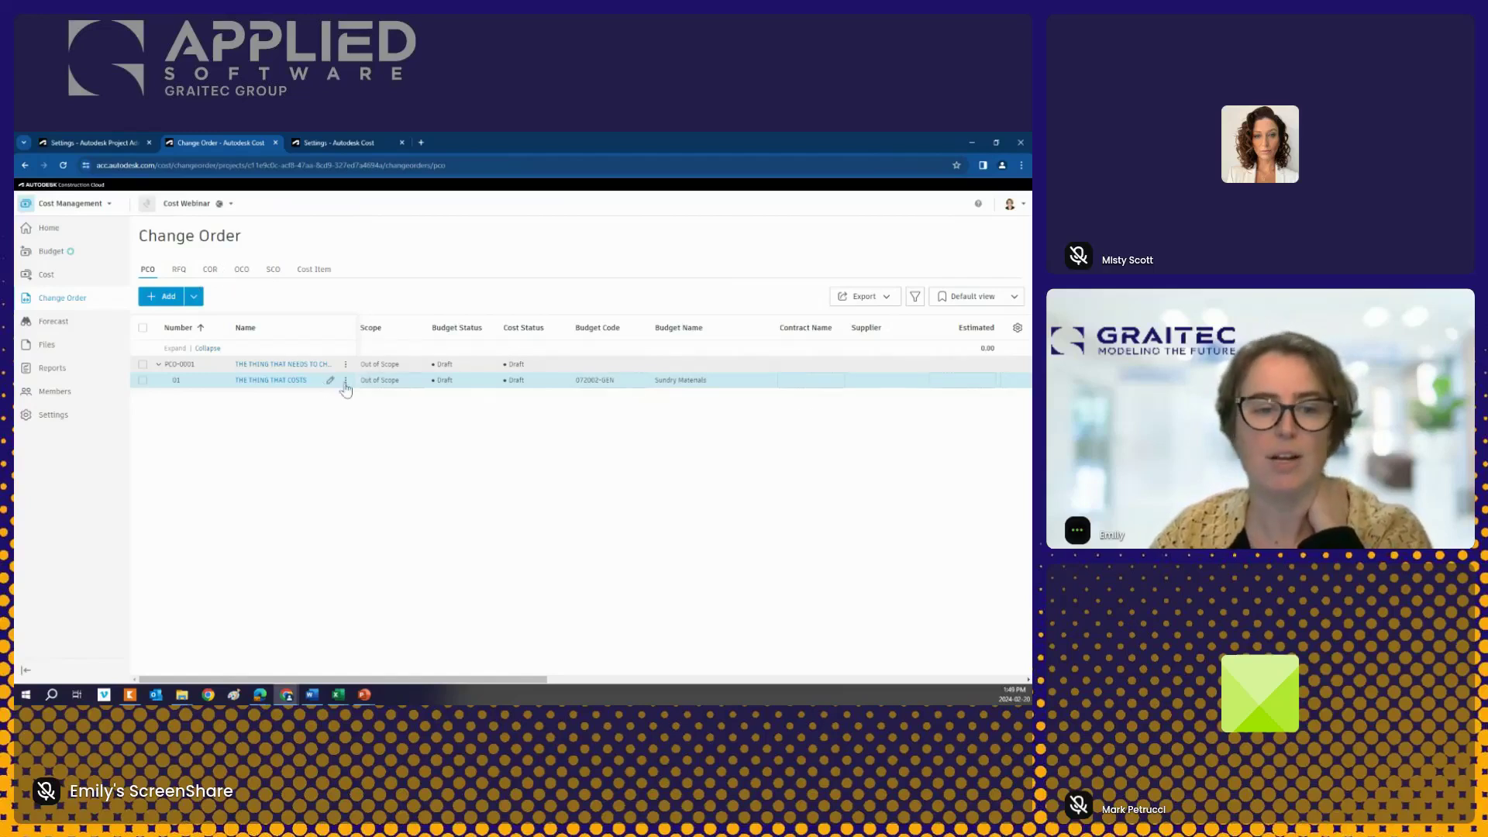
# Step: Set the cost item's budget code to 330000-SUB Concrete -SUBstructure and check its scope options, keeping Out of Scope
pyautogui.click(640, 384)
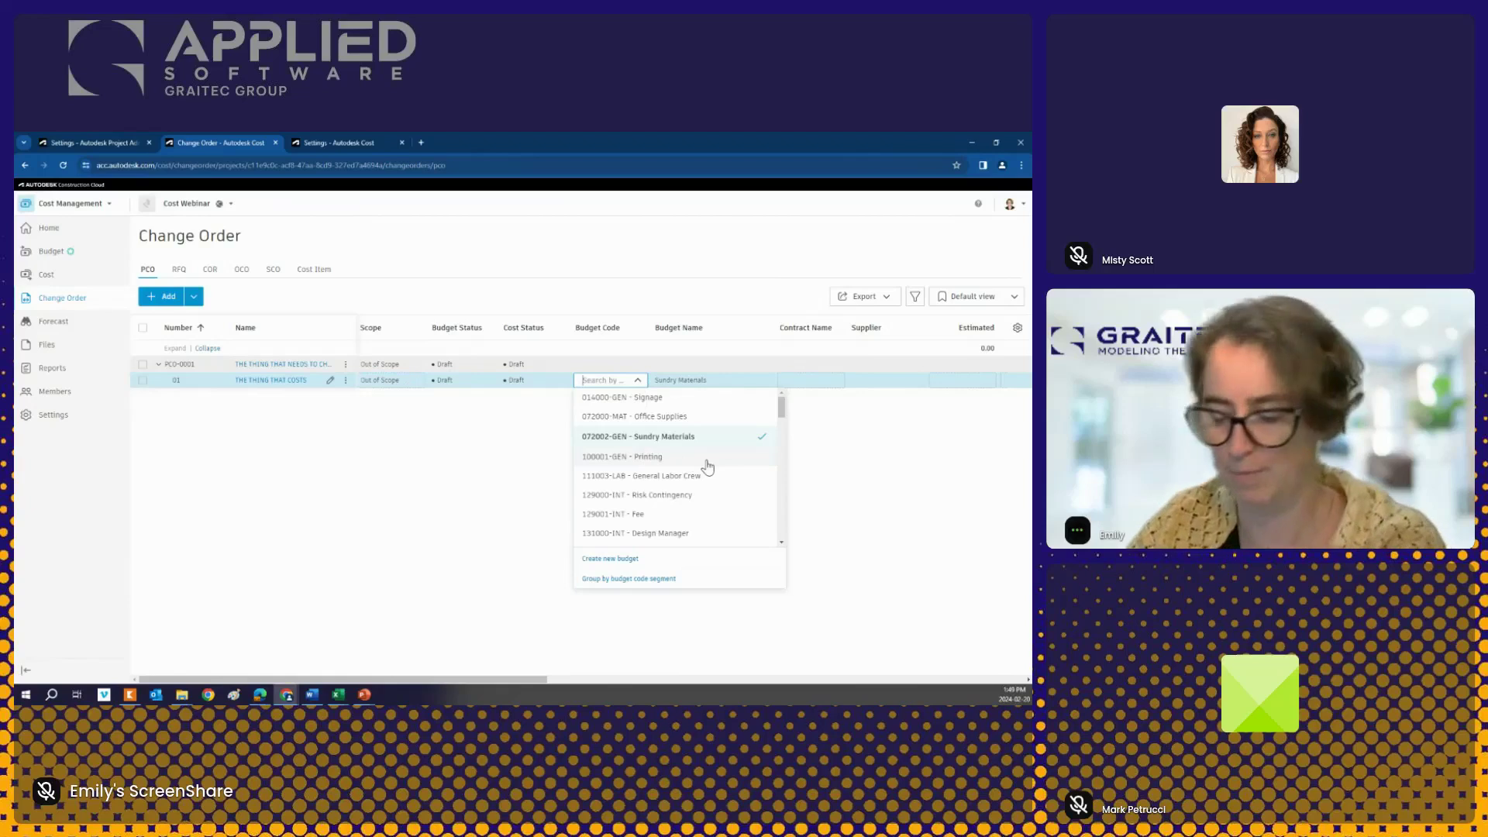
pyautogui.write('SUB')
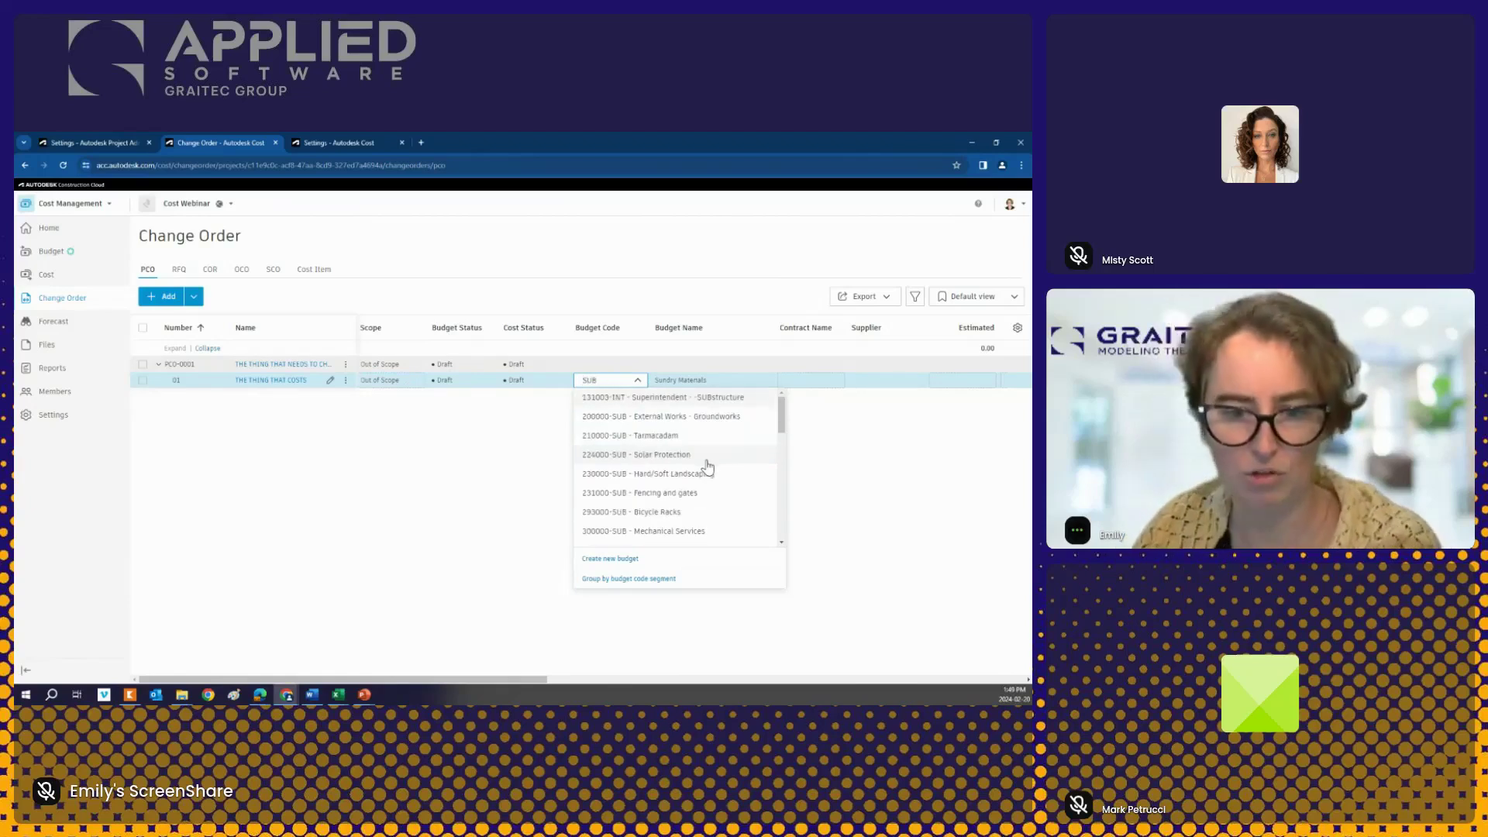
pyautogui.scroll(-5, 707, 465)
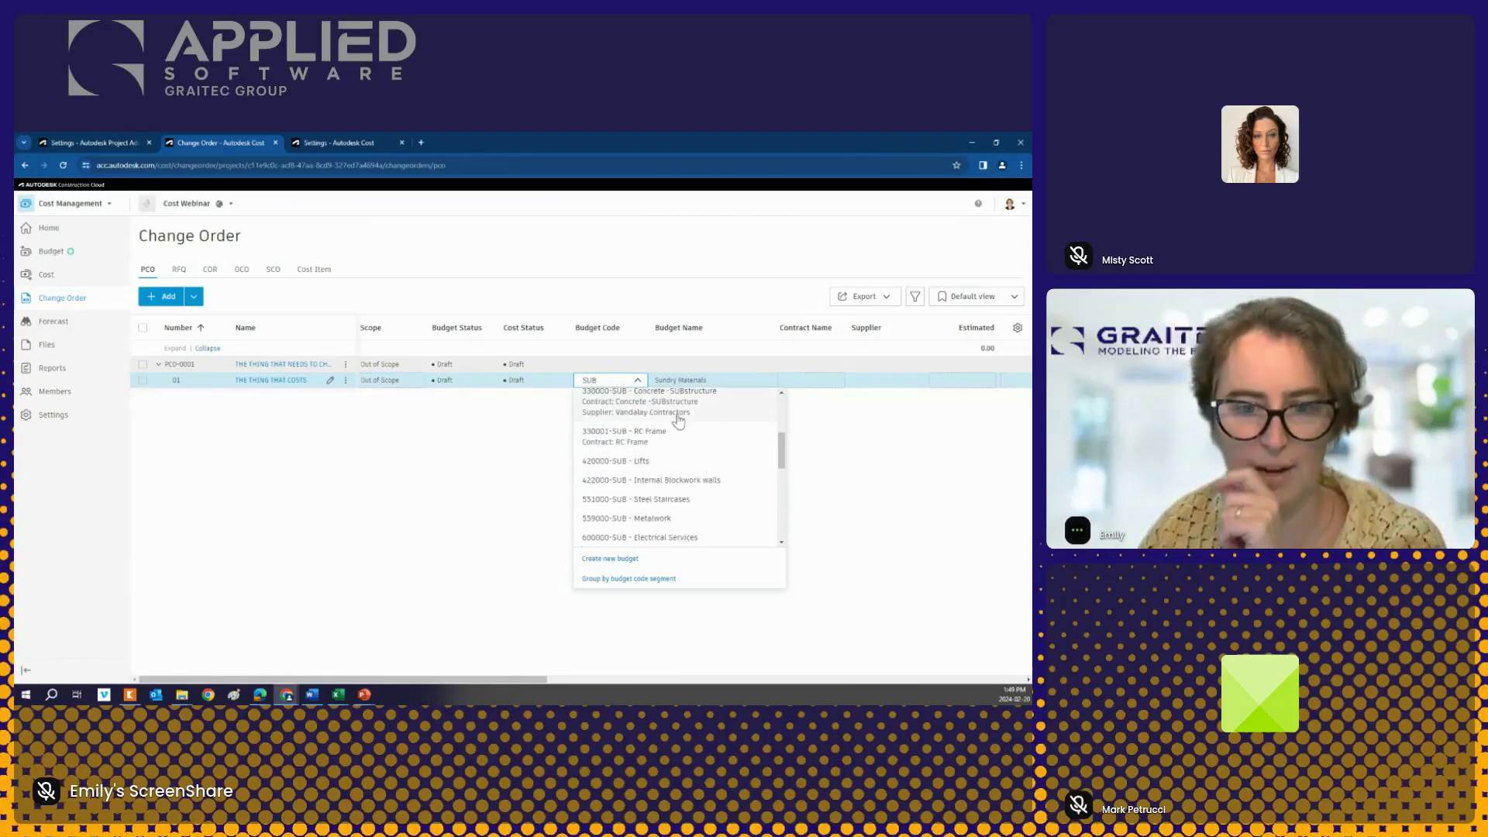
pyautogui.click(681, 402)
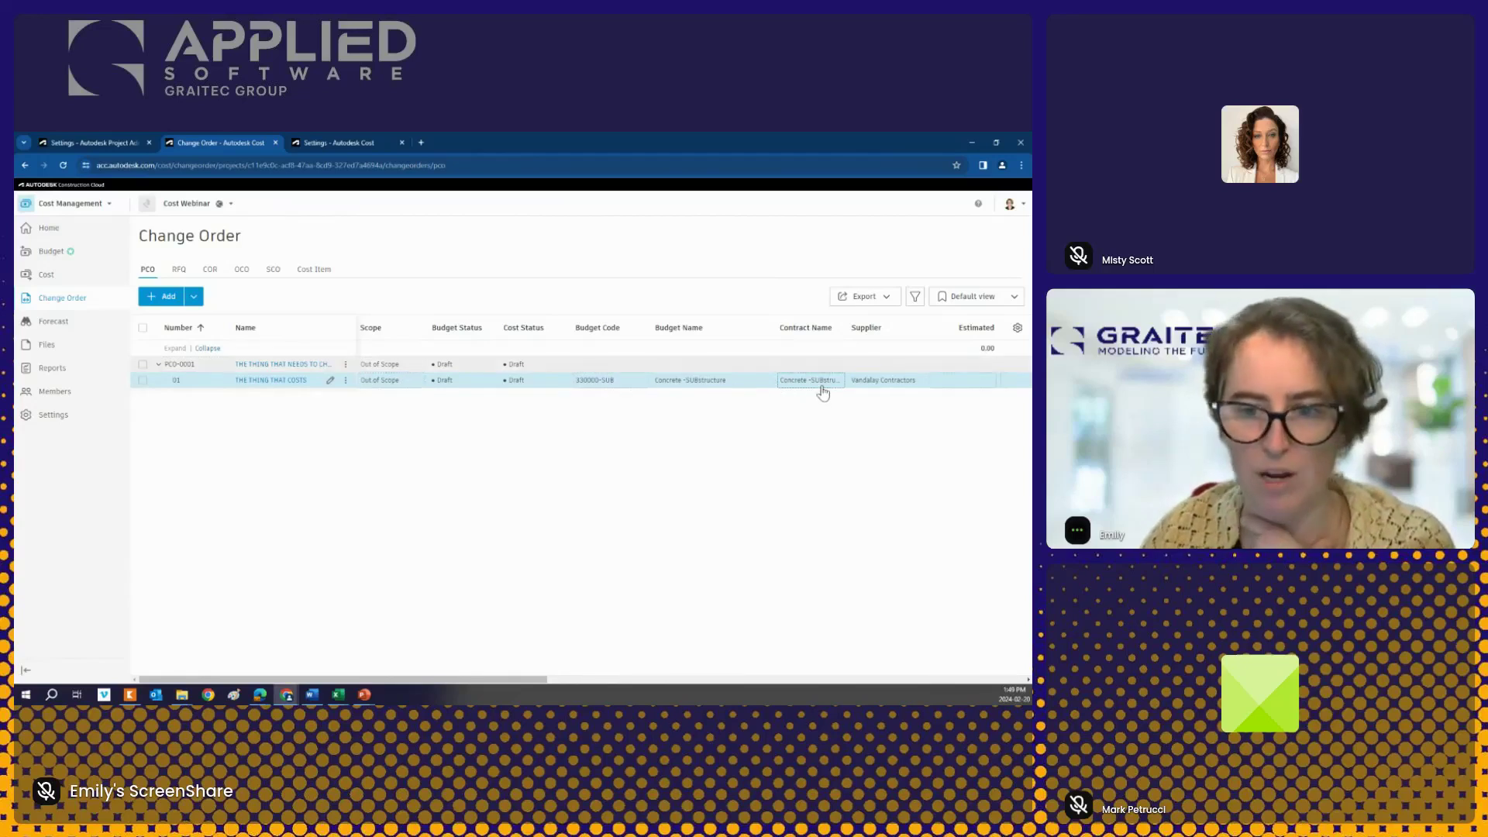
pyautogui.click(385, 381)
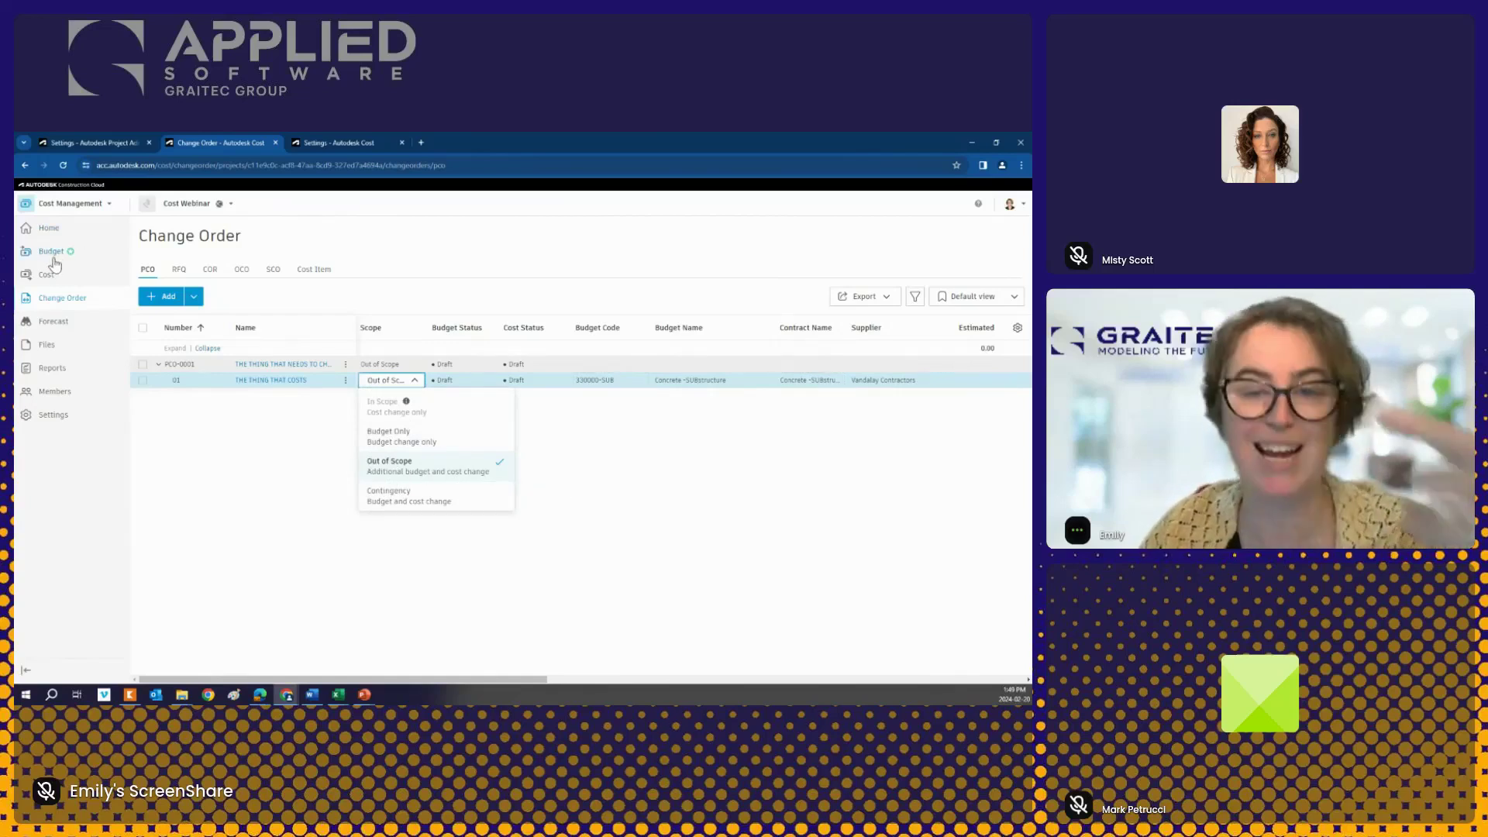
pyautogui.click(820, 453)
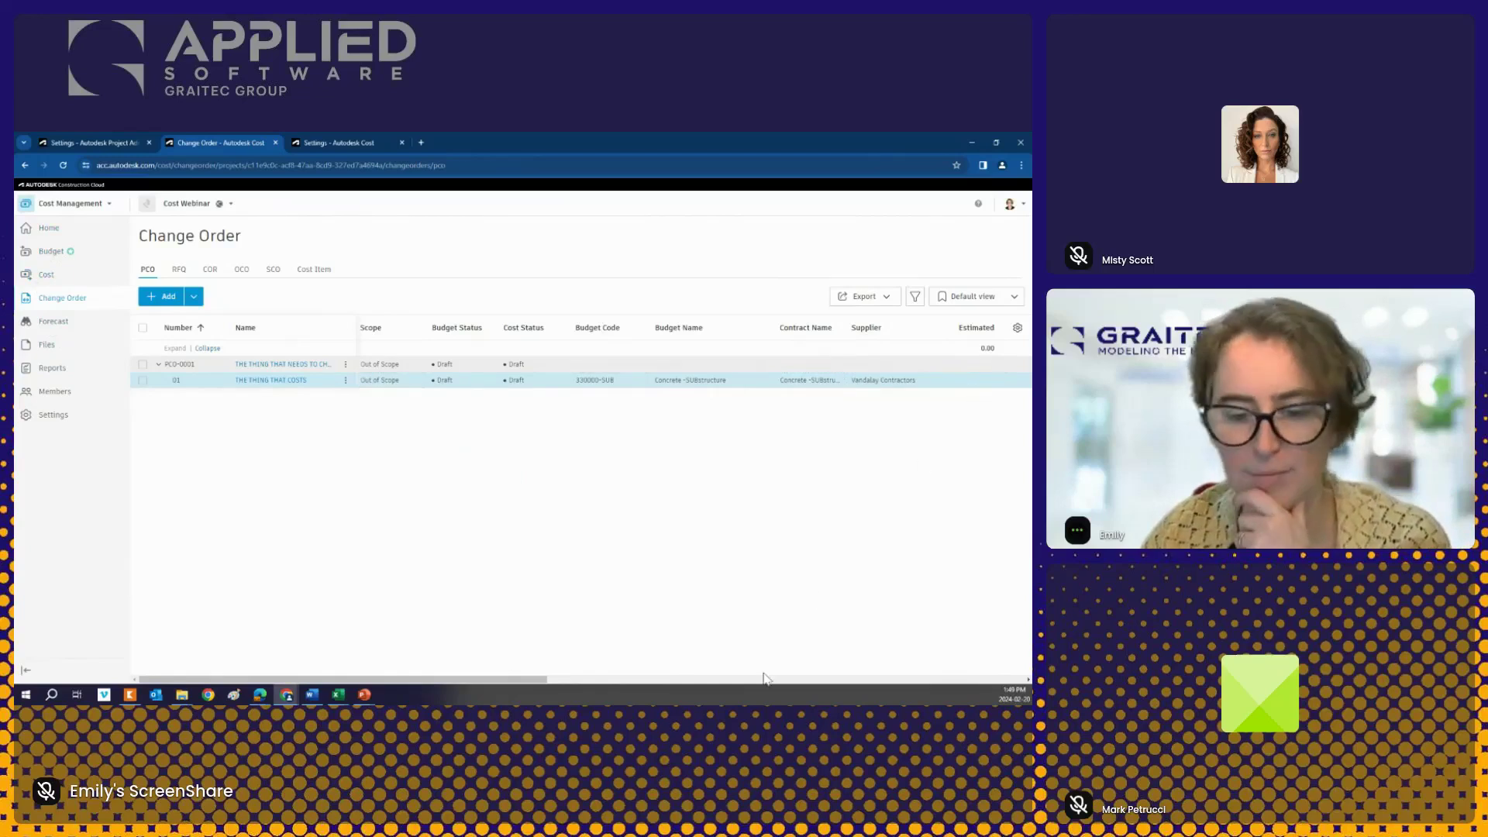
# Step: Set the estimated value of the cost item THE THING THAT COSTS to 5,000
pyautogui.moveTo(484, 679); pyautogui.dragTo(627, 682)
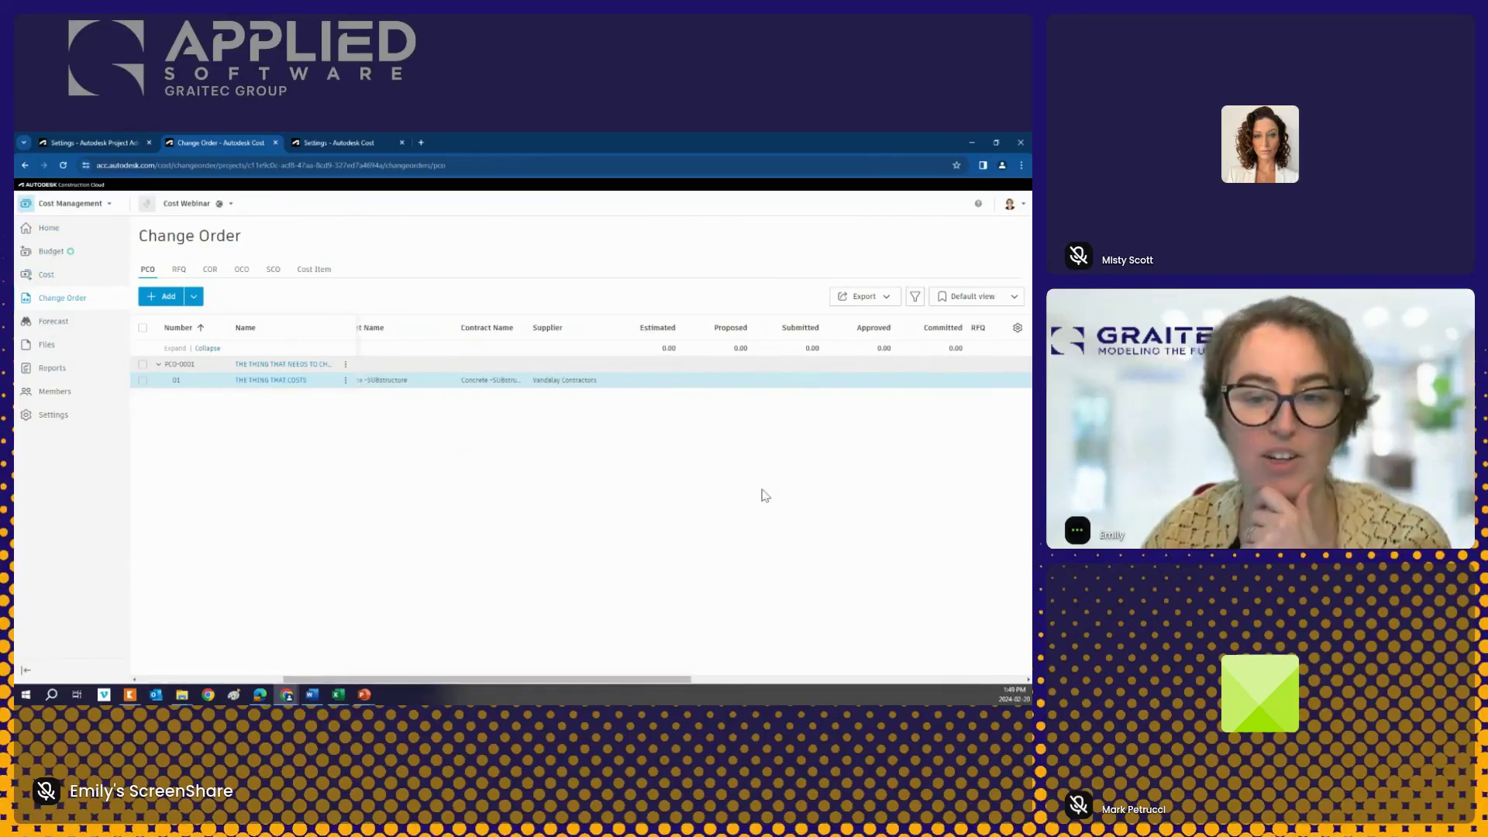
pyautogui.click(668, 381)
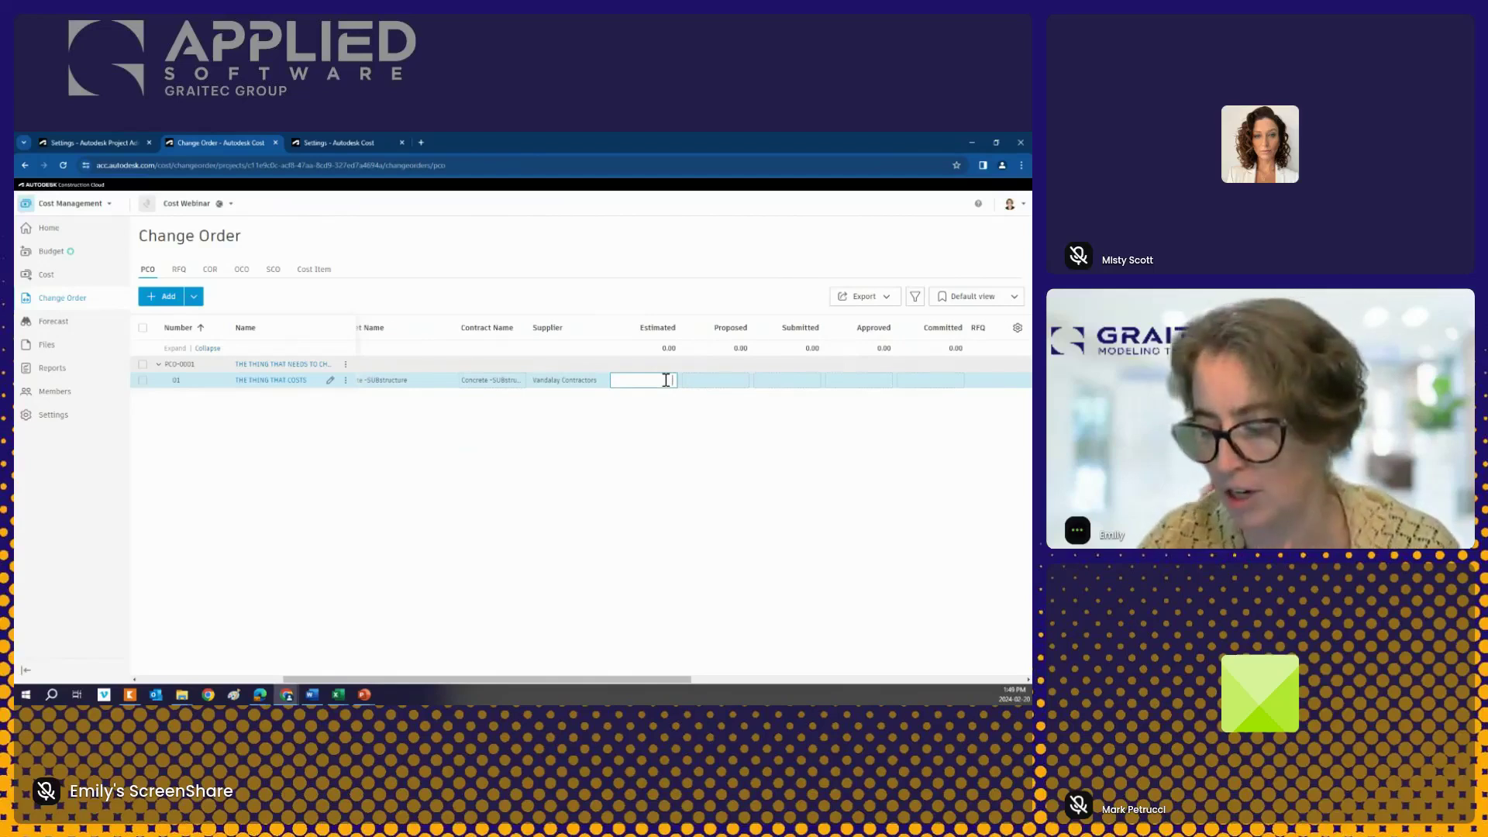
pyautogui.press('Return')
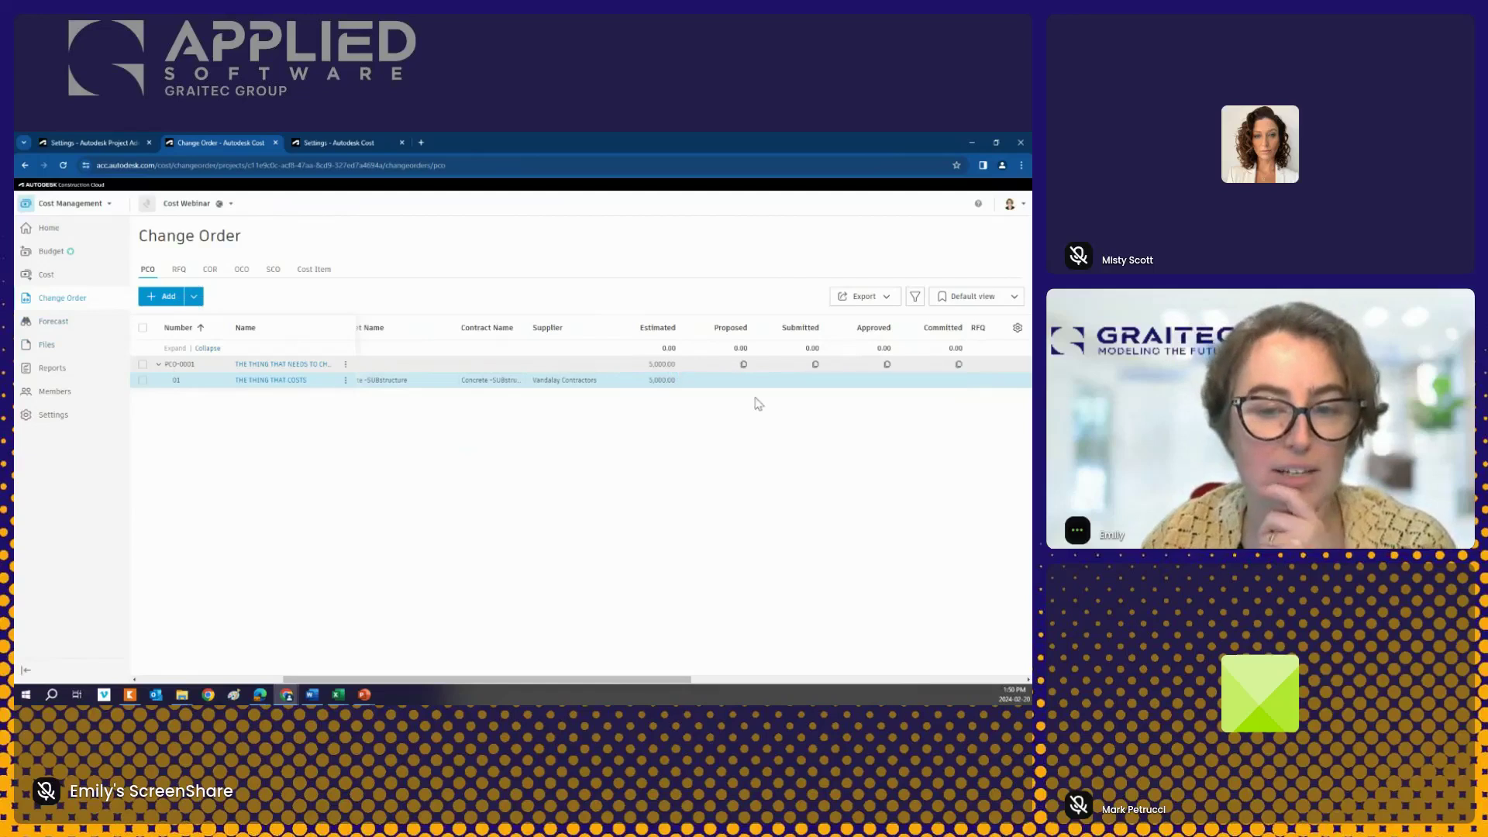
# Step: Set the potential change order THE THING THAT NEEDS TO CHANGE as Open and check its budget and cost statuses
pyautogui.click(346, 365)
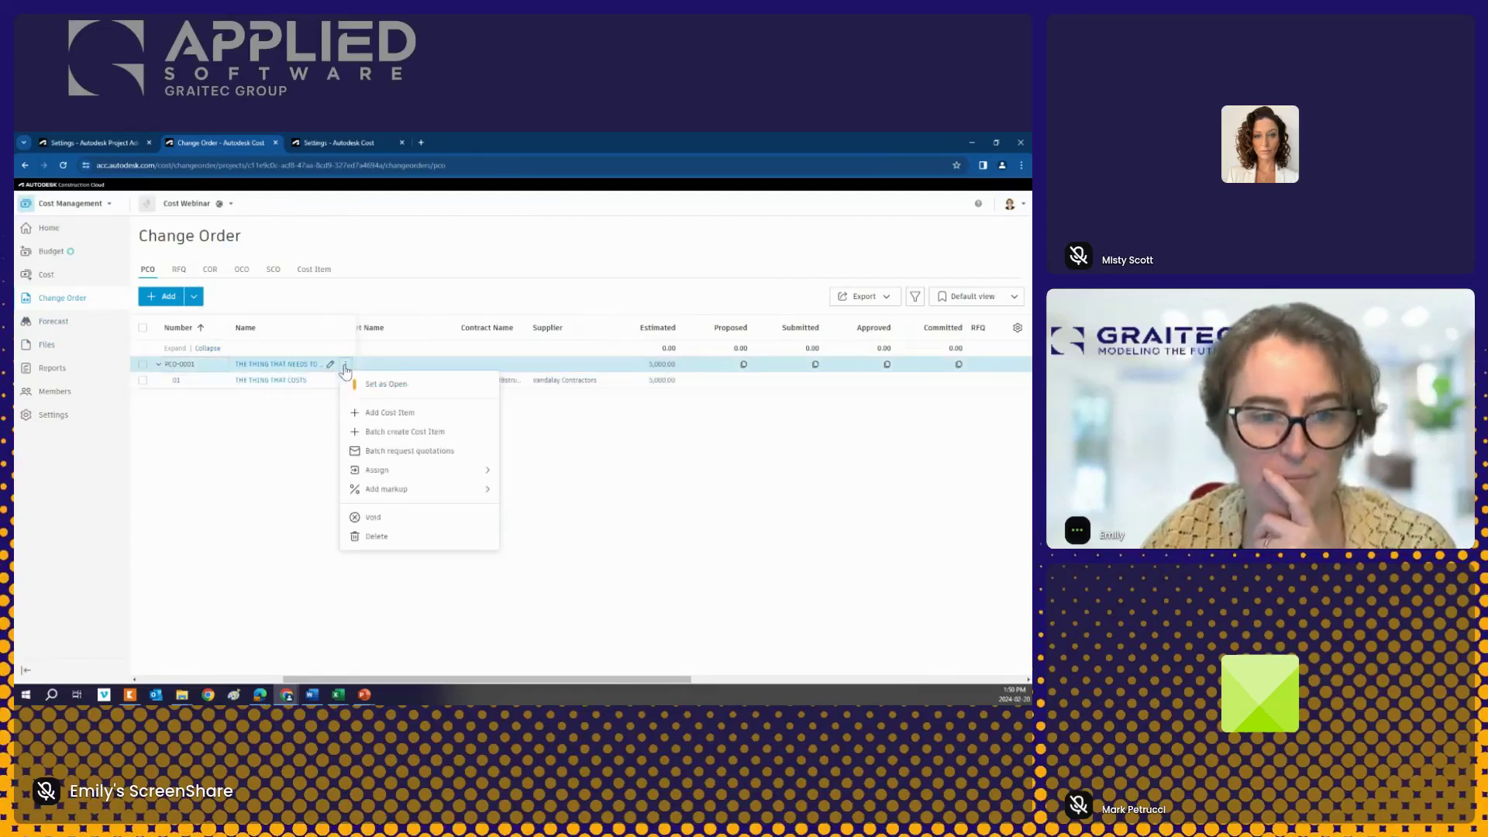
pyautogui.click(406, 384)
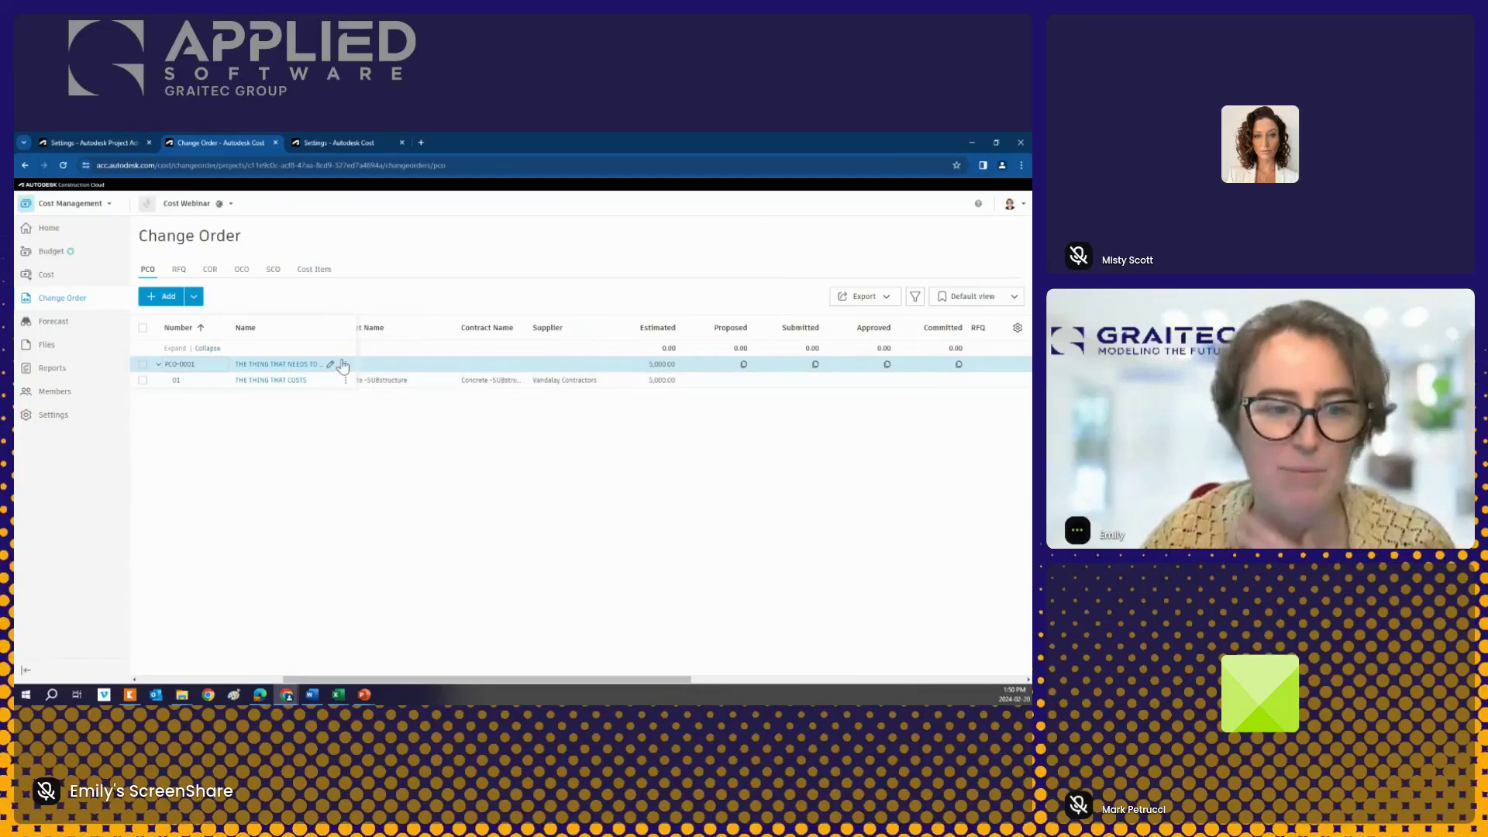
pyautogui.moveTo(431, 679); pyautogui.dragTo(284, 679)
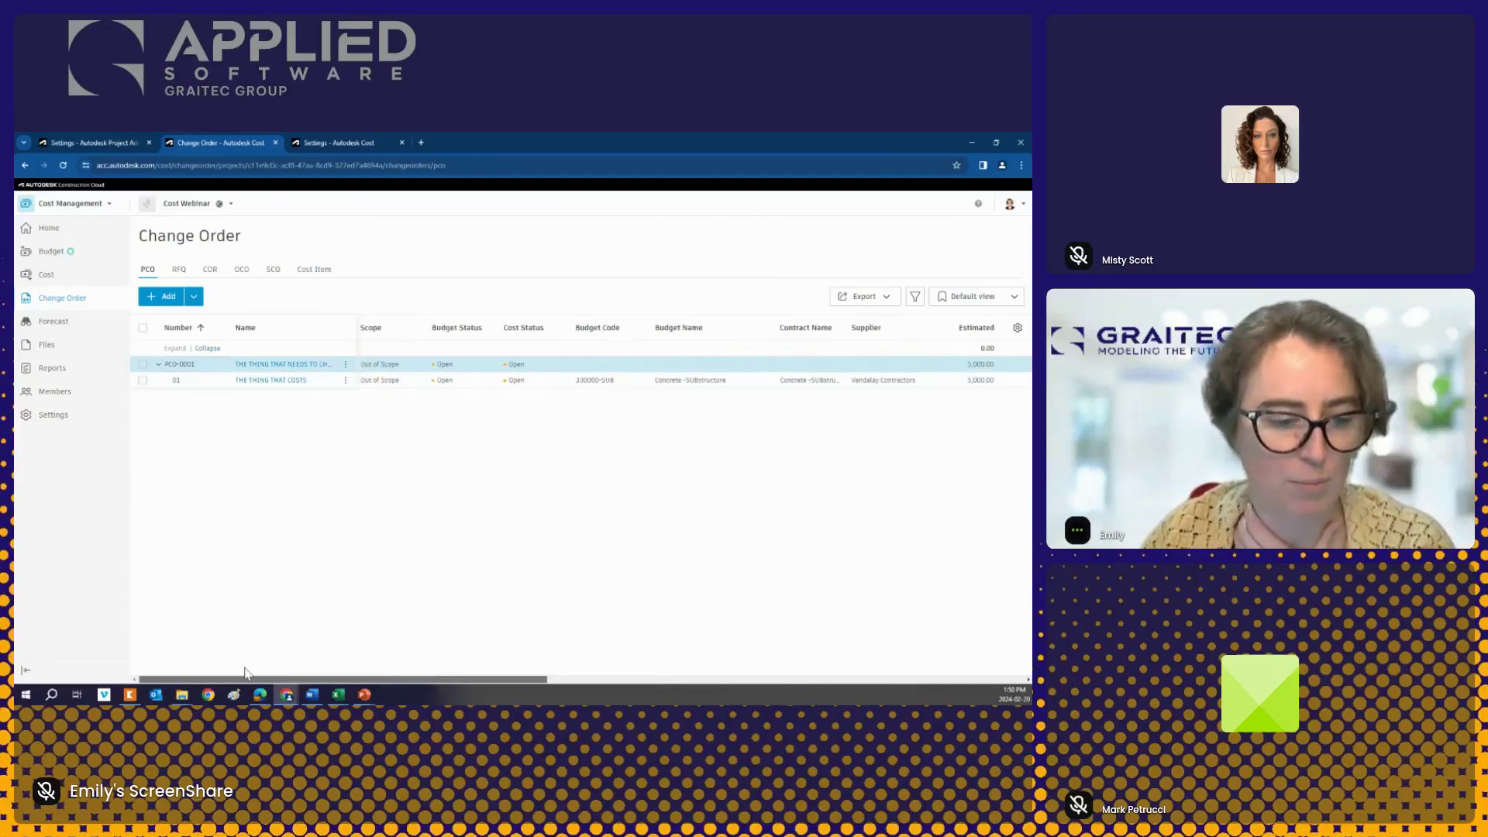
# Step: Examine the budget change options available for the open potential change order
pyautogui.click(346, 364)
pyautogui.moveTo(462, 388)
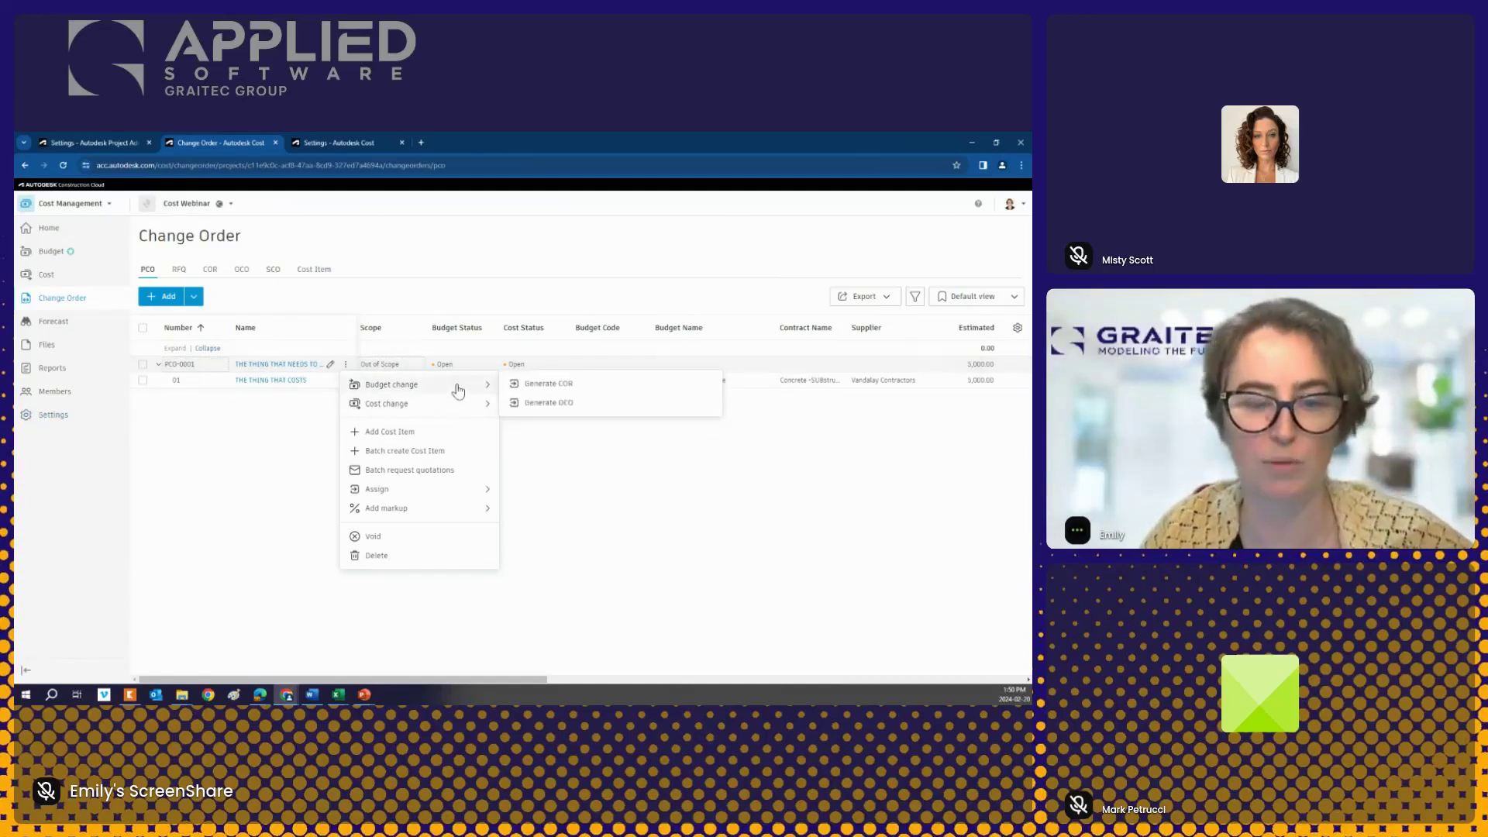
pyautogui.click(618, 479)
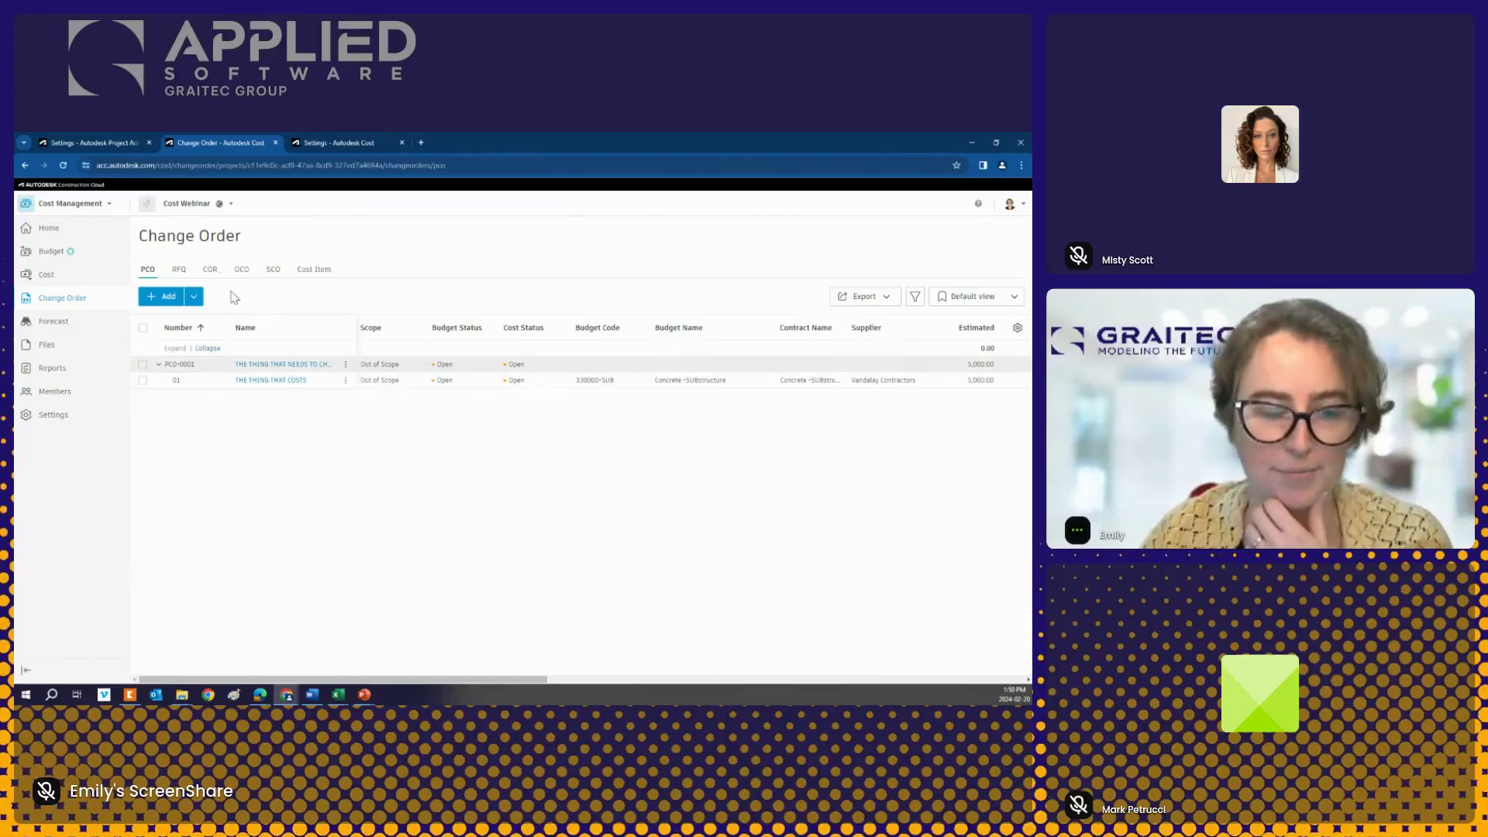
pyautogui.click(346, 367)
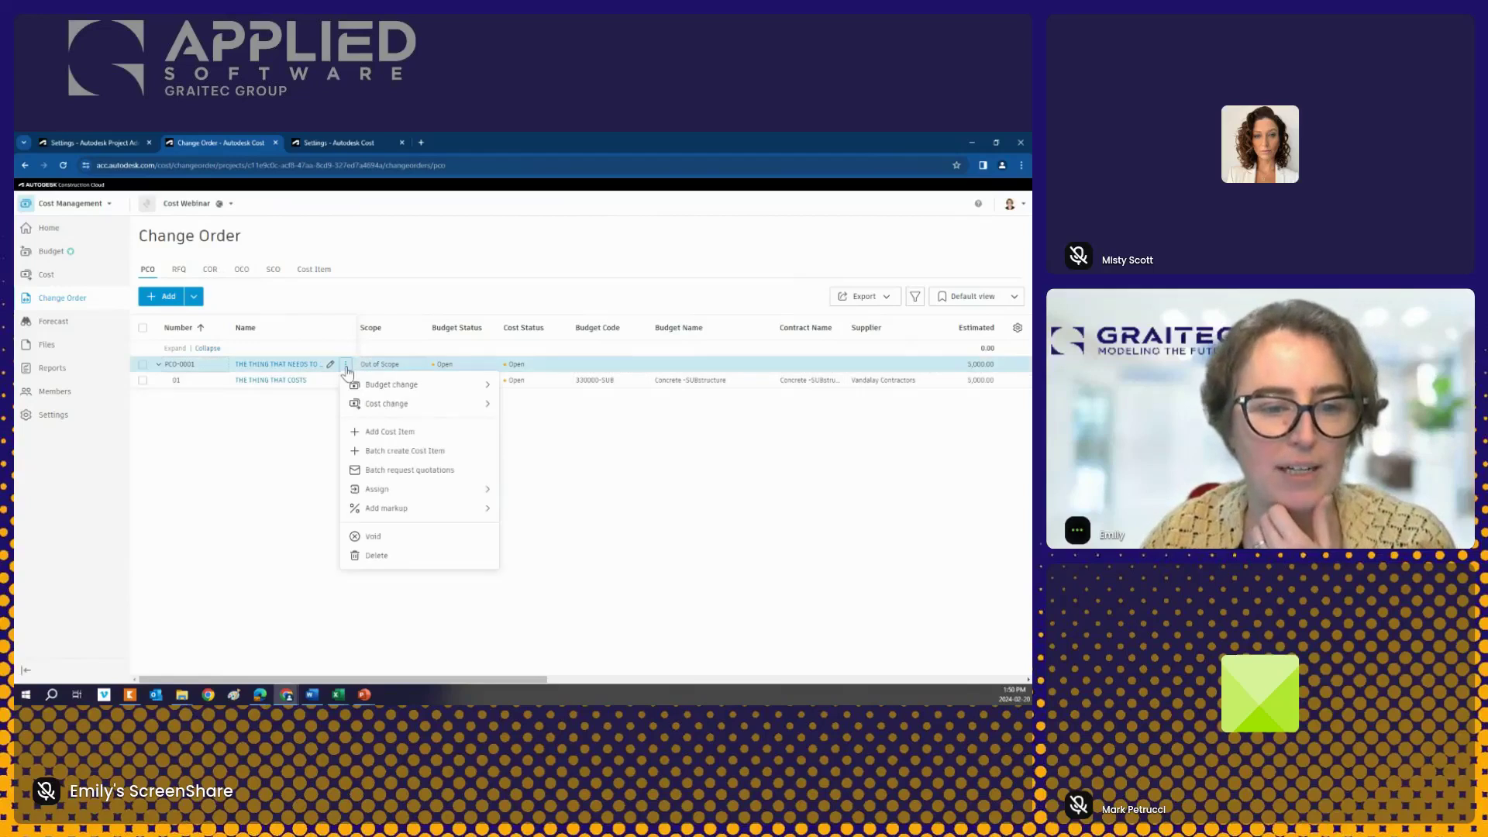
# Step: Generate a document from pco_sample_document_template.docx in the potential change order's document package
pyautogui.click(288, 368)
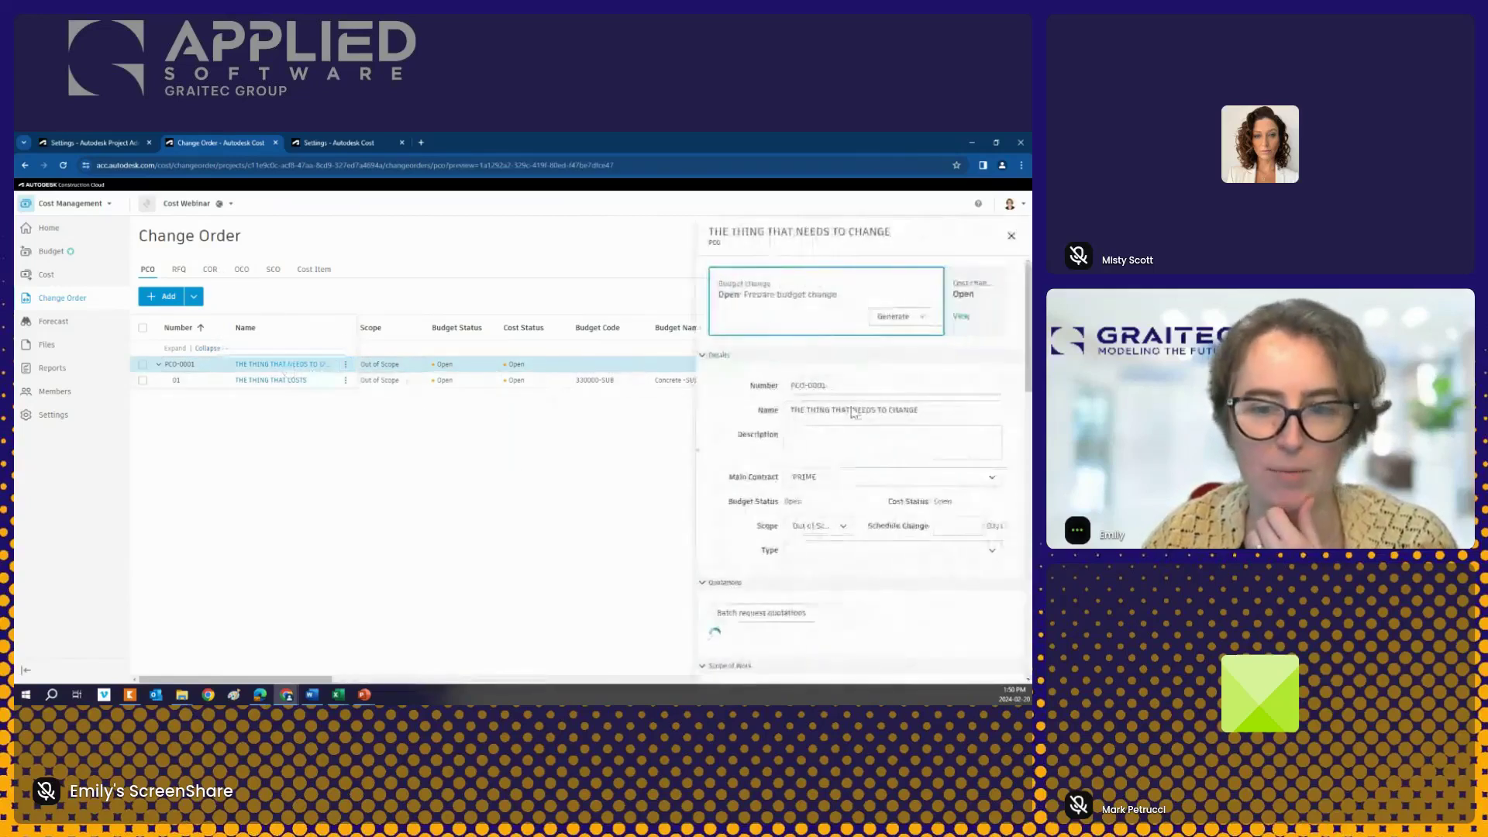
pyautogui.scroll(-5, 864, 415)
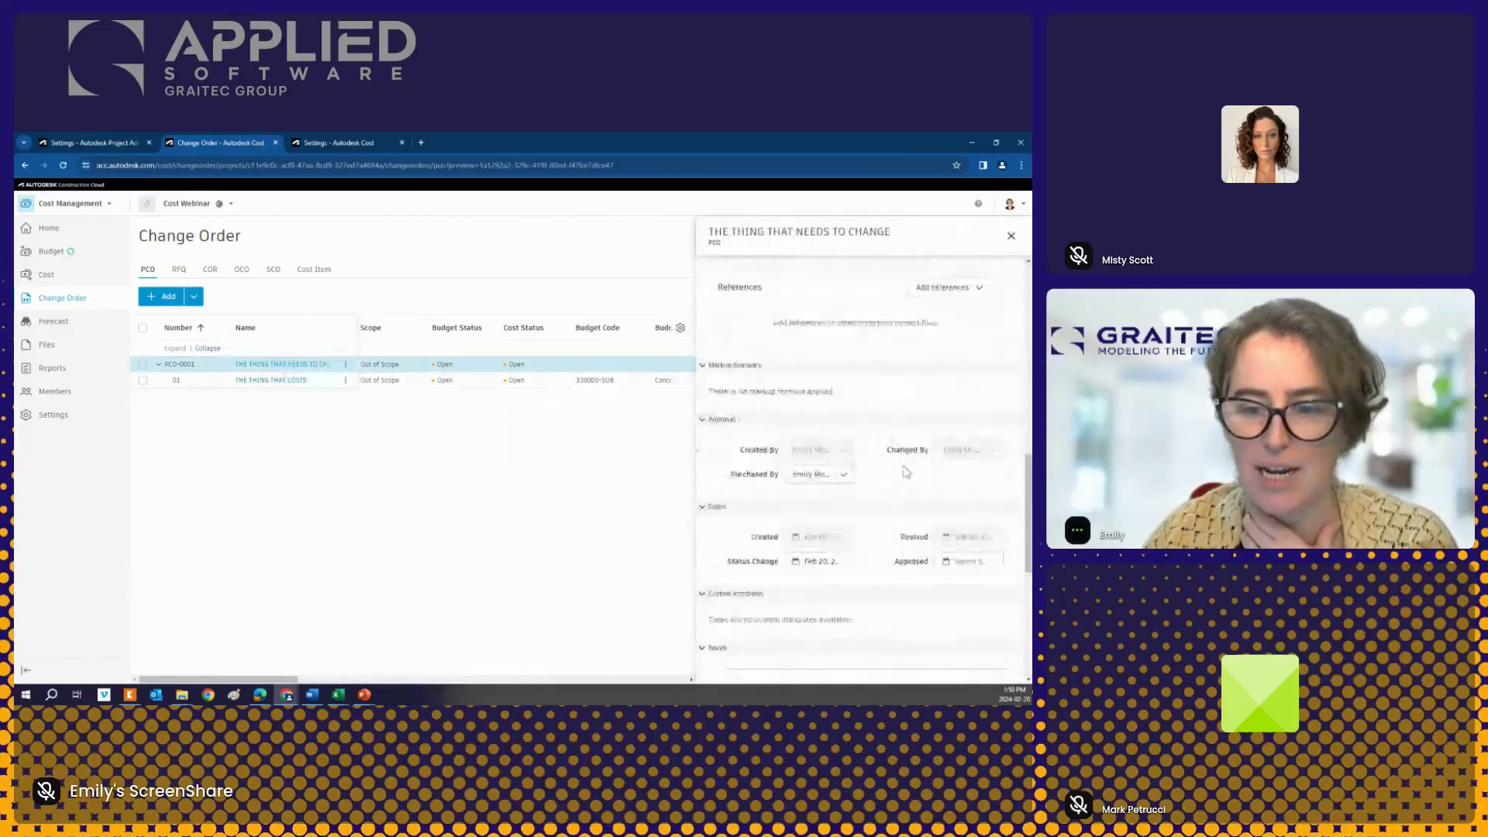
pyautogui.scroll(2, 905, 474)
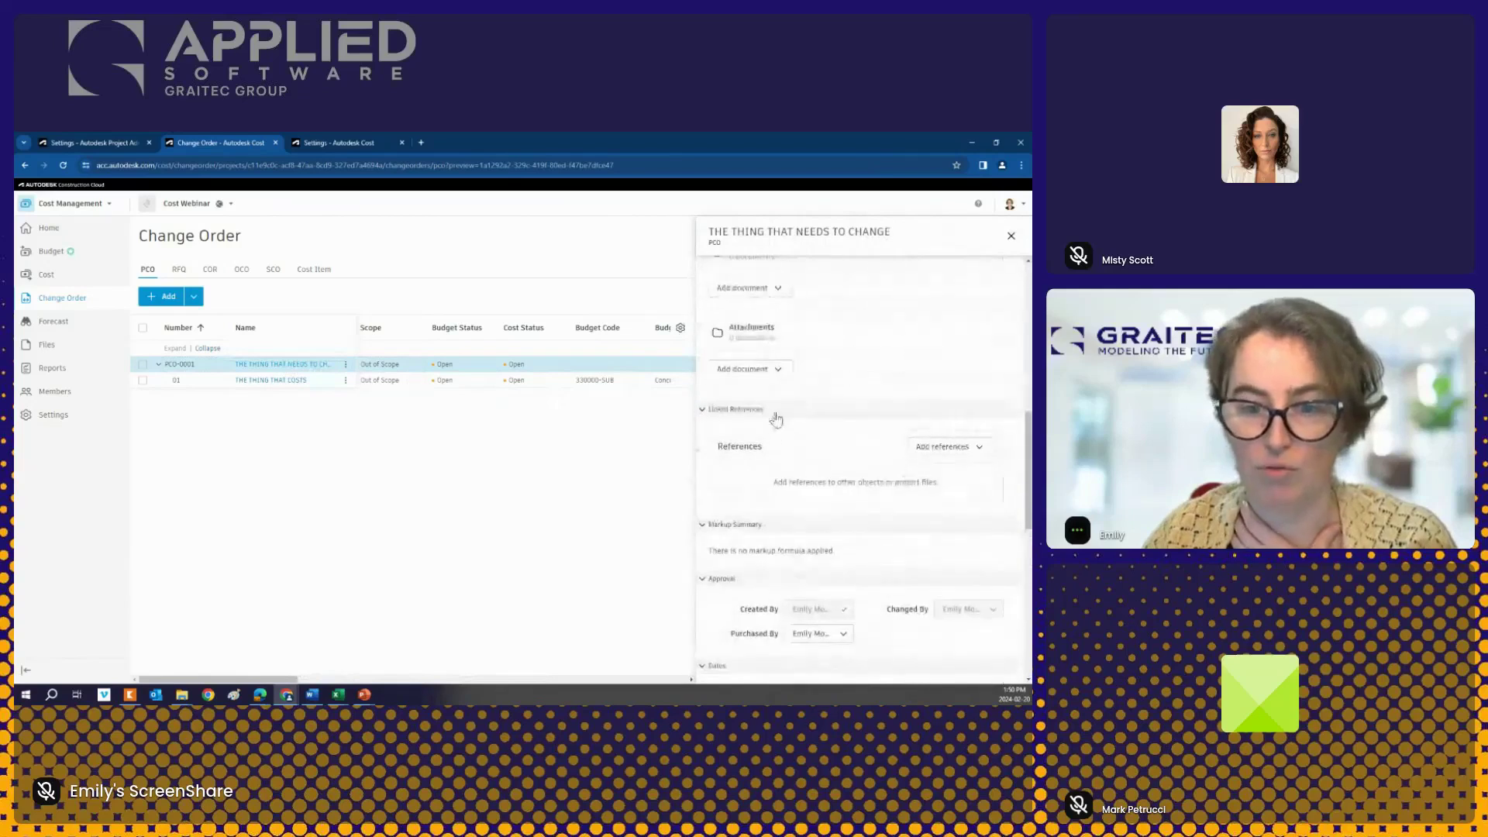
pyautogui.scroll(2, 774, 415)
pyautogui.click(774, 448)
pyautogui.moveTo(805, 505)
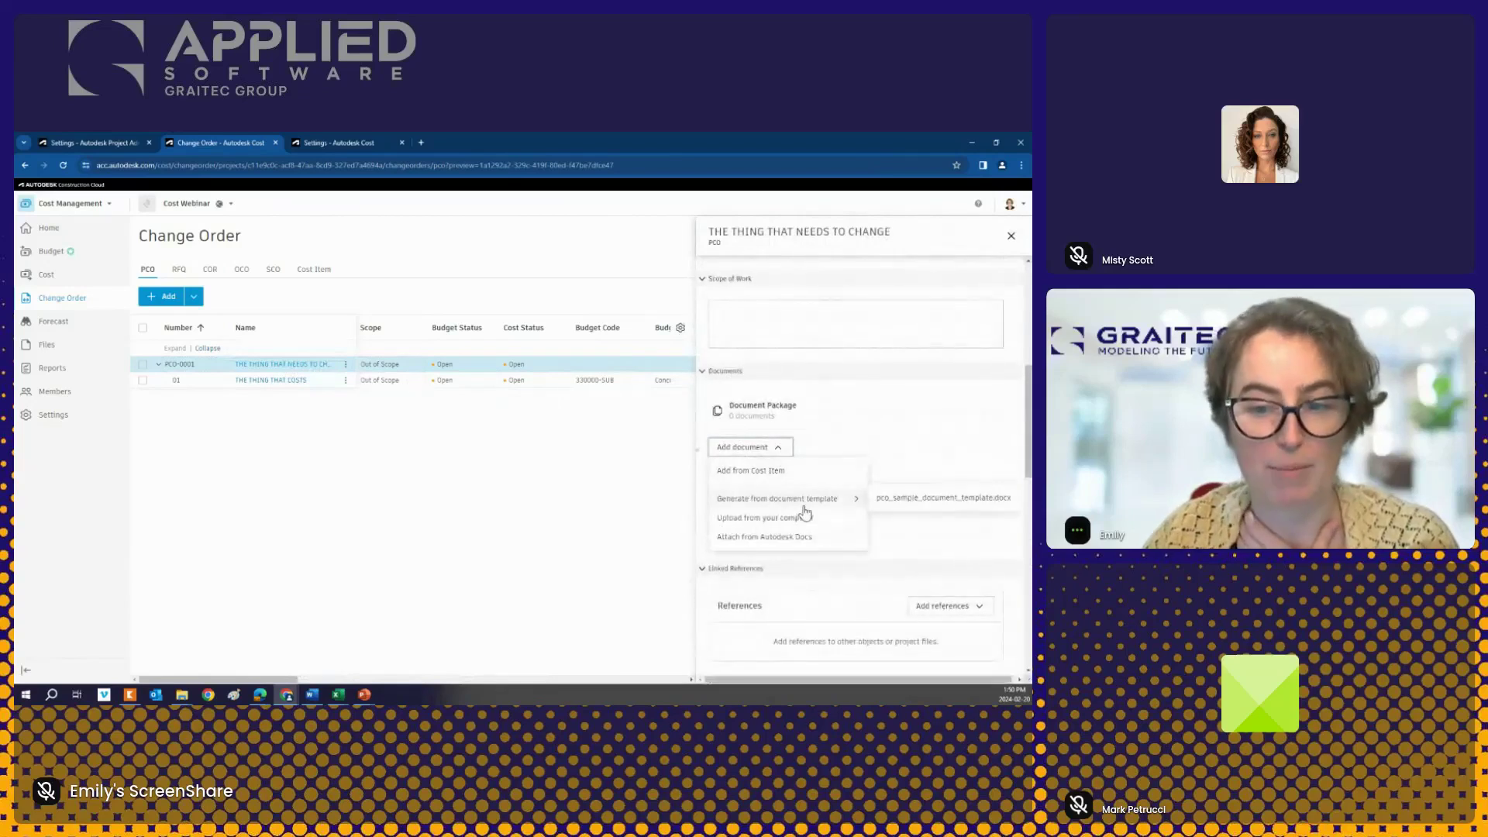
pyautogui.click(923, 501)
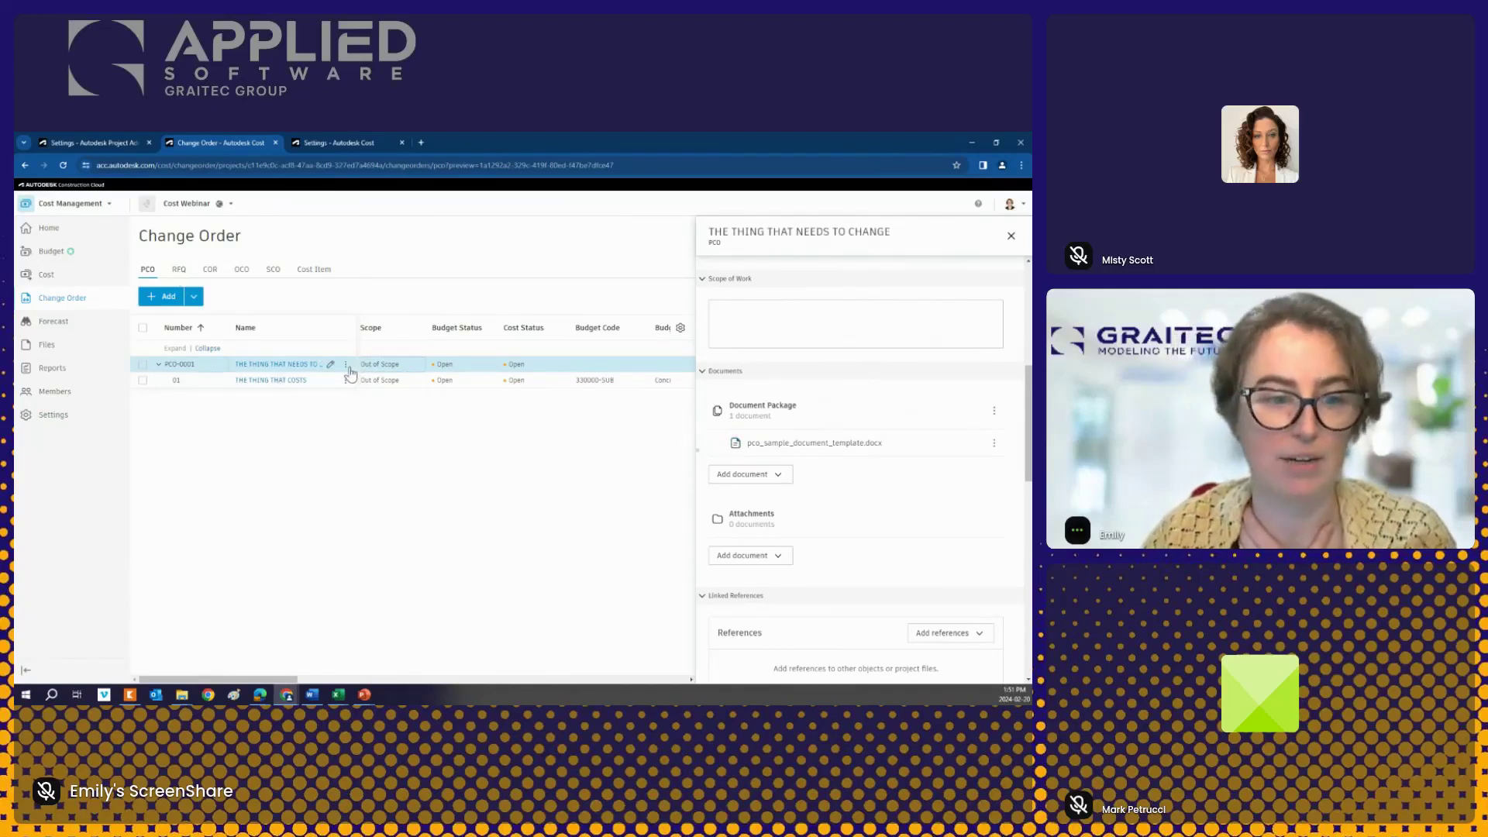
# Step: Review the approved value entry for generating an OCO from the potential change order, and cancel without generating it
pyautogui.click(346, 366)
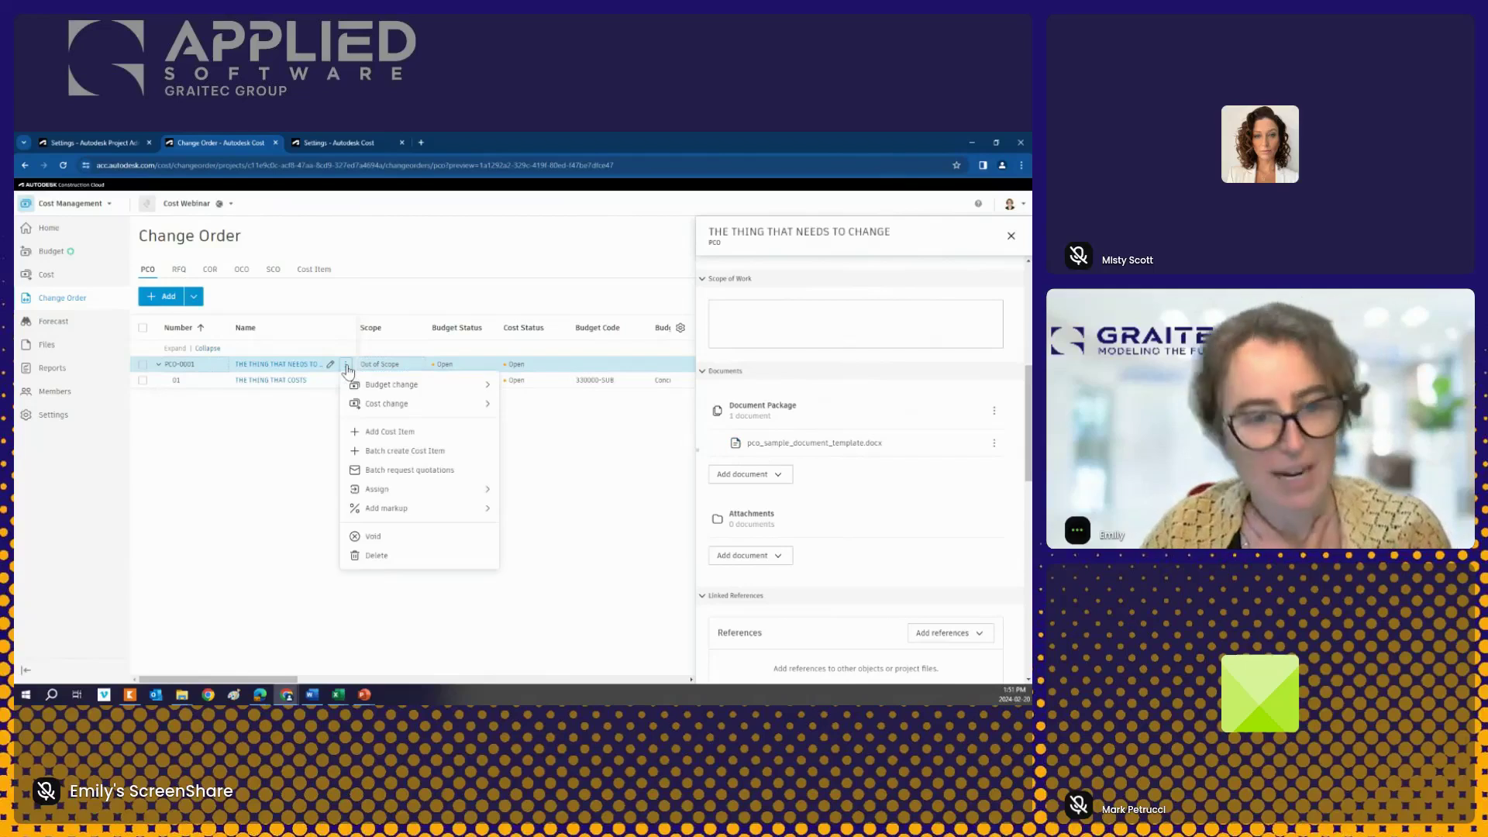
pyautogui.moveTo(415, 385)
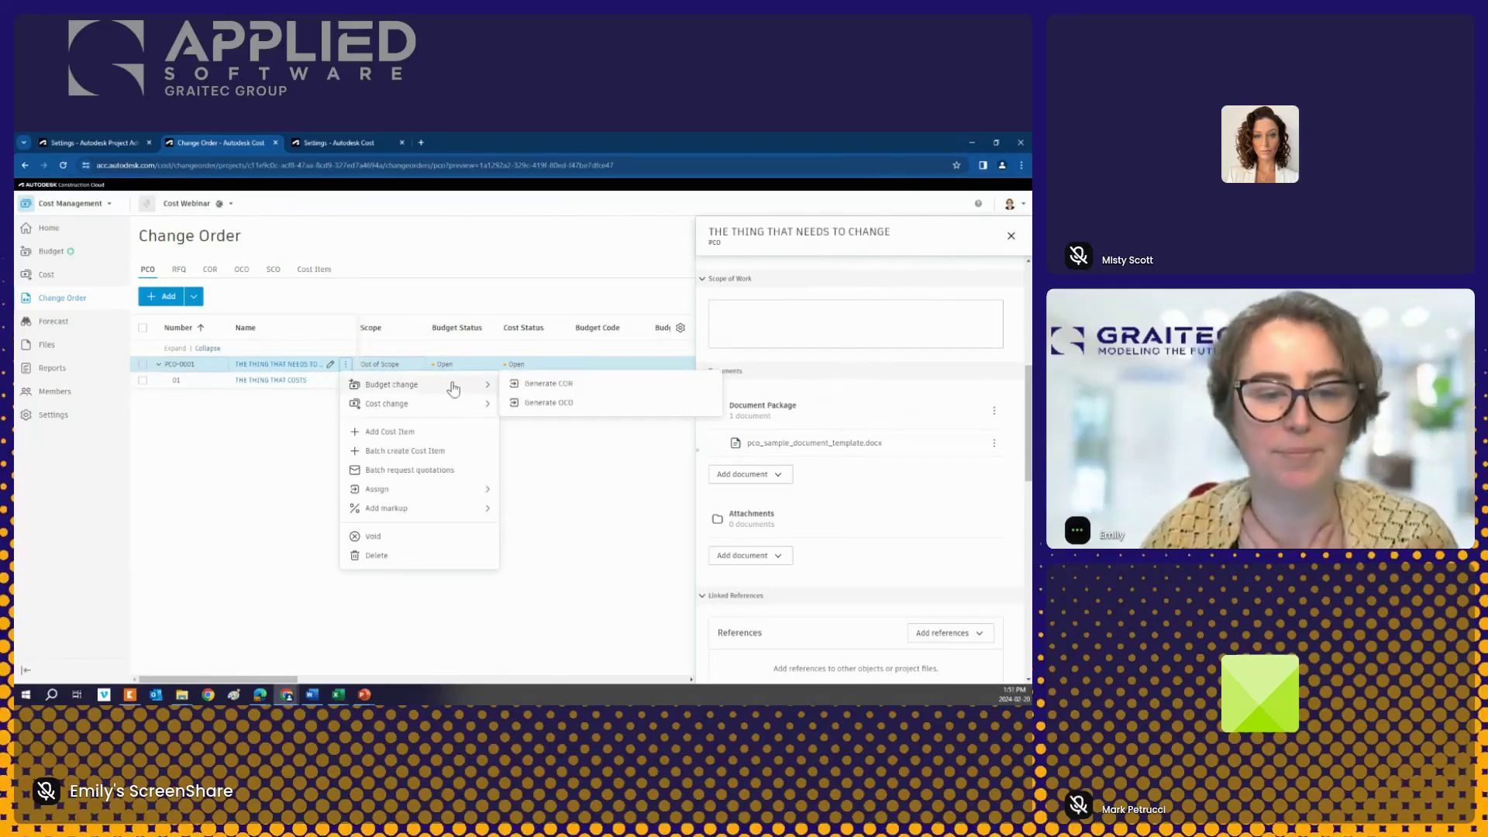
pyautogui.click(542, 403)
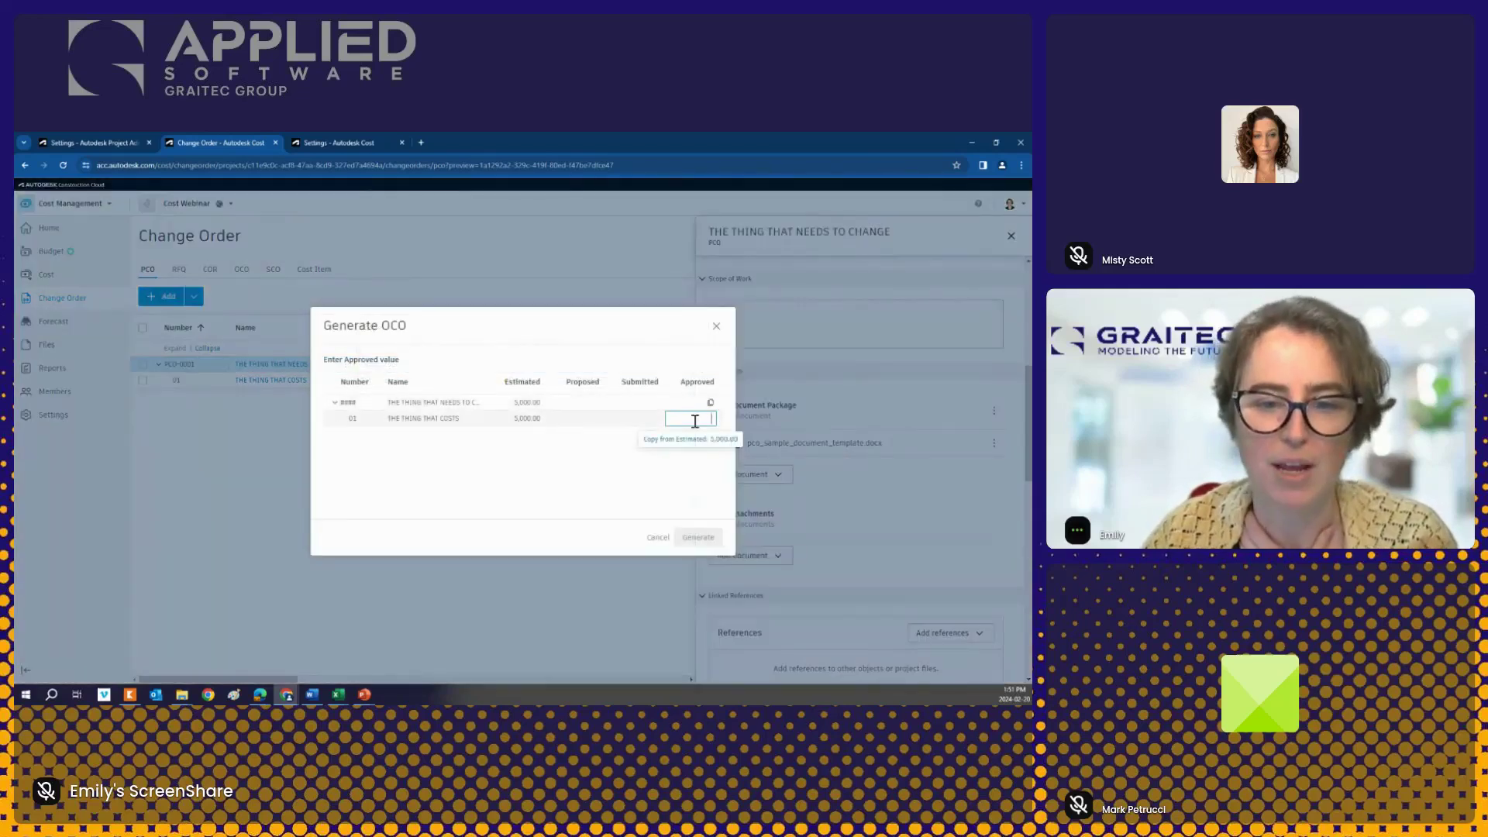
pyautogui.click(657, 537)
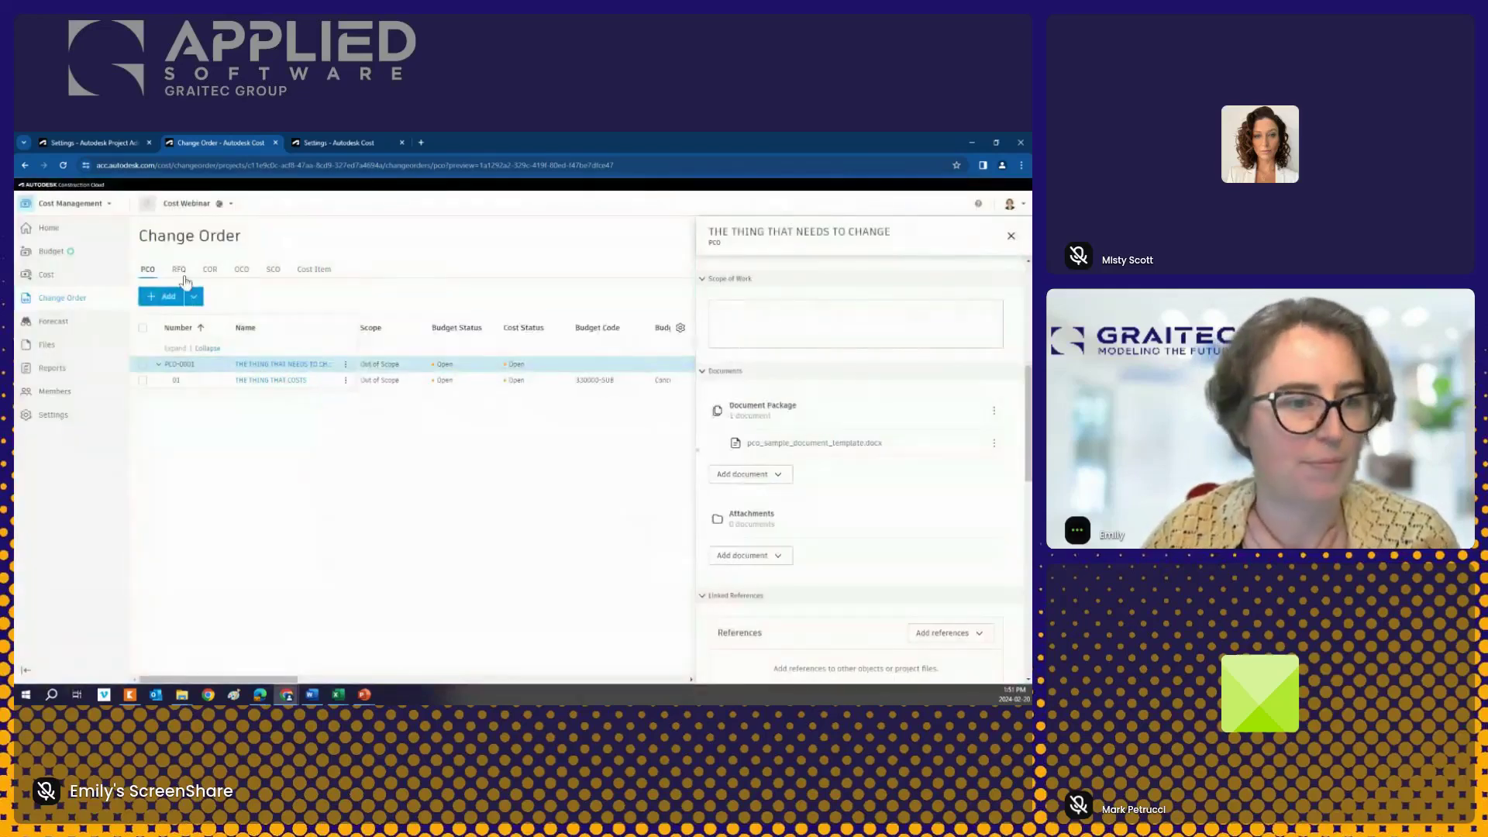
# Step: Generate an SCO from the potential change order with a committed value of 4,800 for its cost item
pyautogui.click(346, 364)
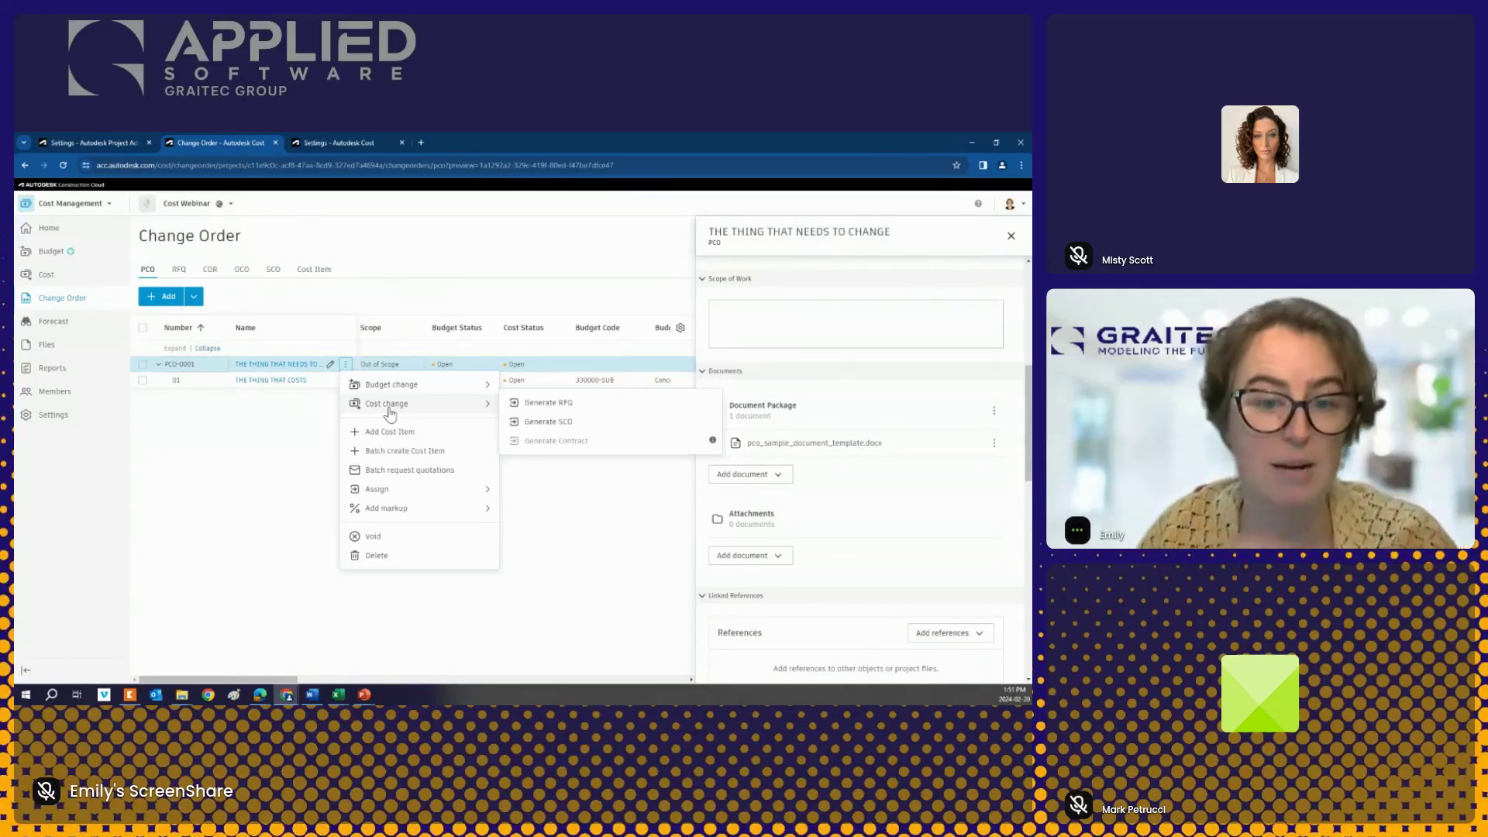
pyautogui.click(547, 424)
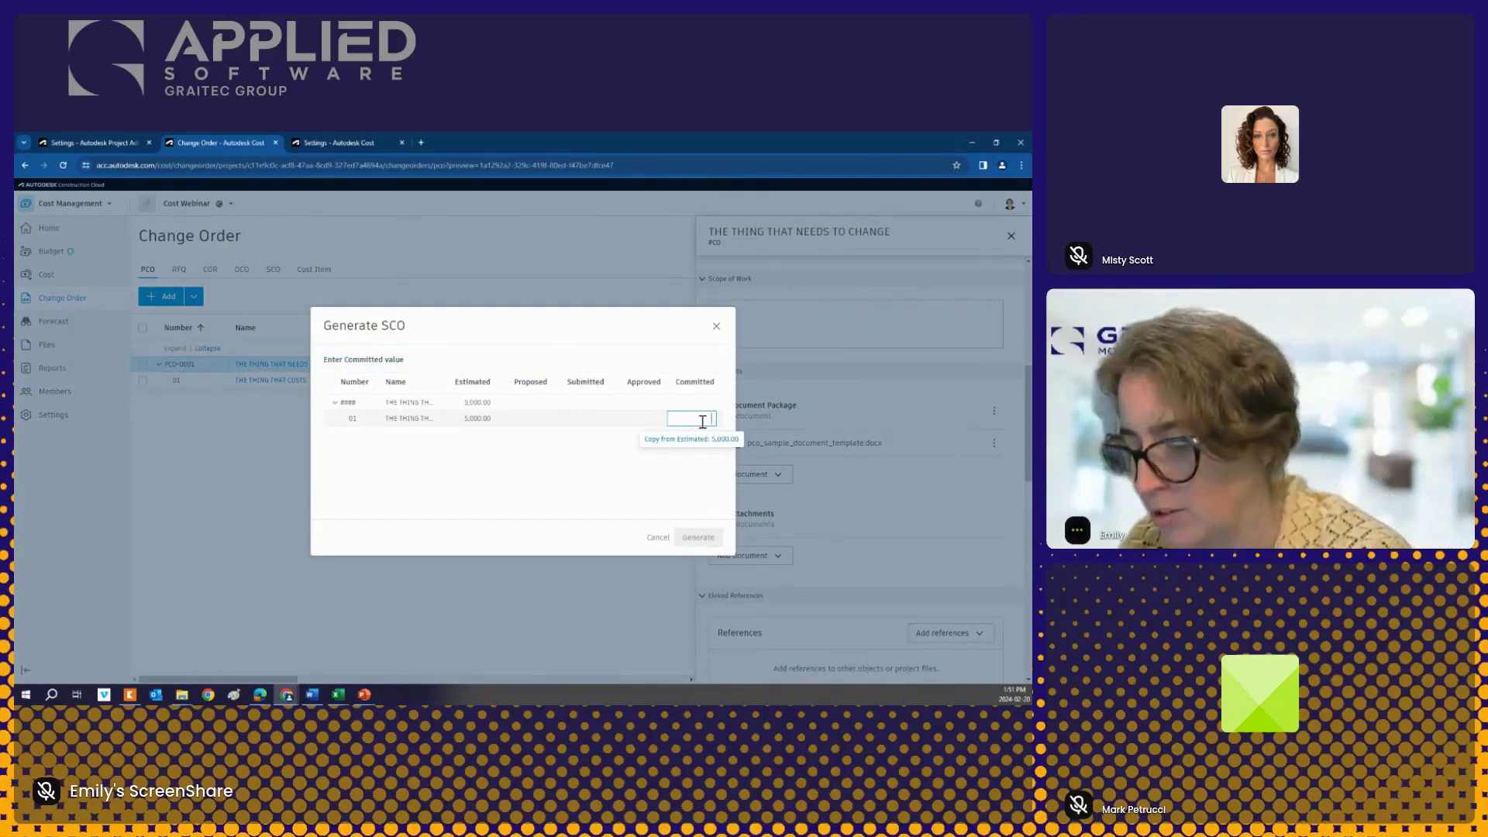
pyautogui.click(701, 418)
pyautogui.write('45800')
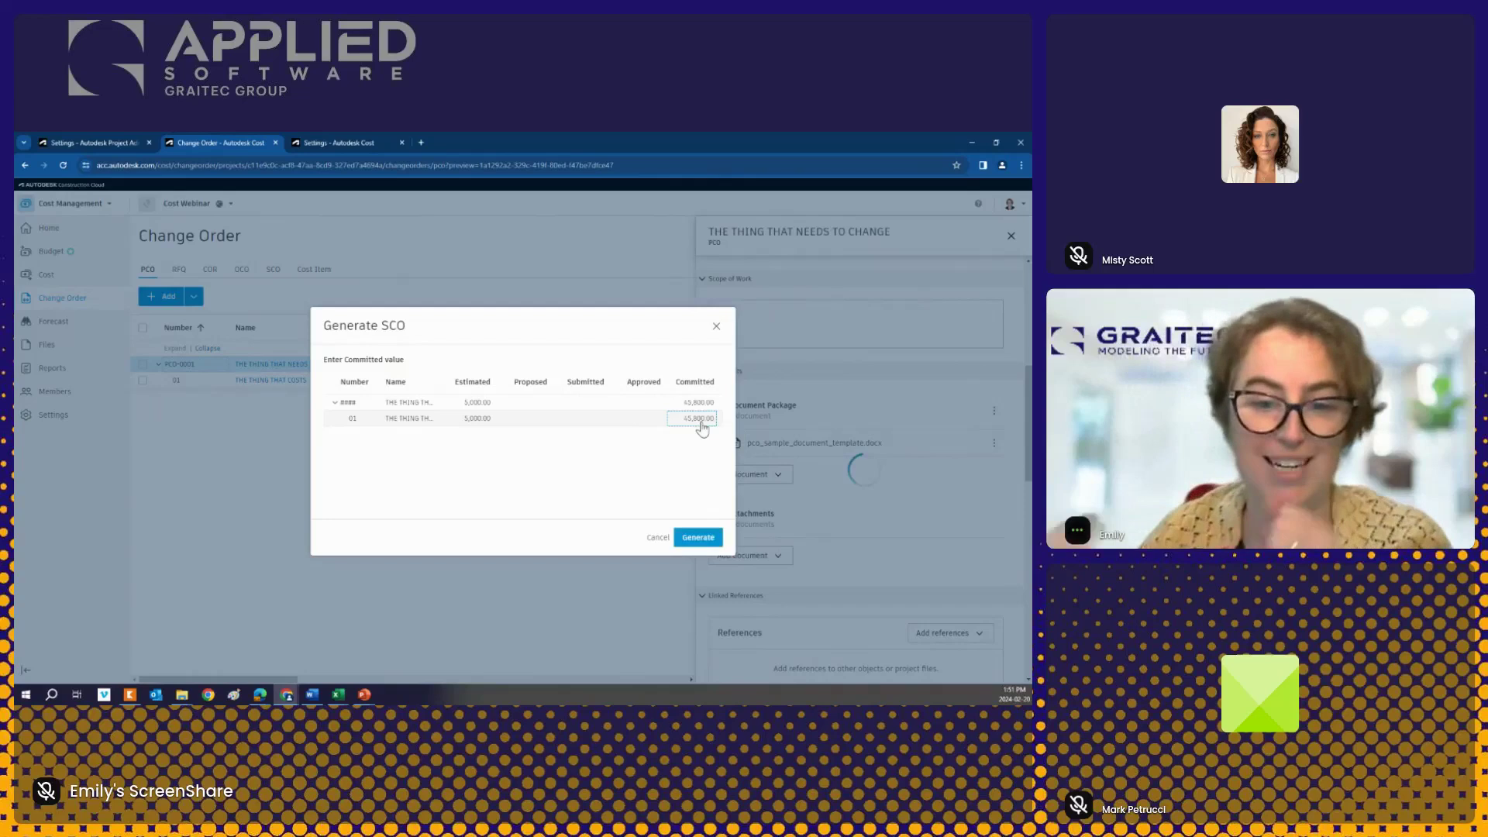
pyautogui.click(701, 420)
pyautogui.click(685, 418)
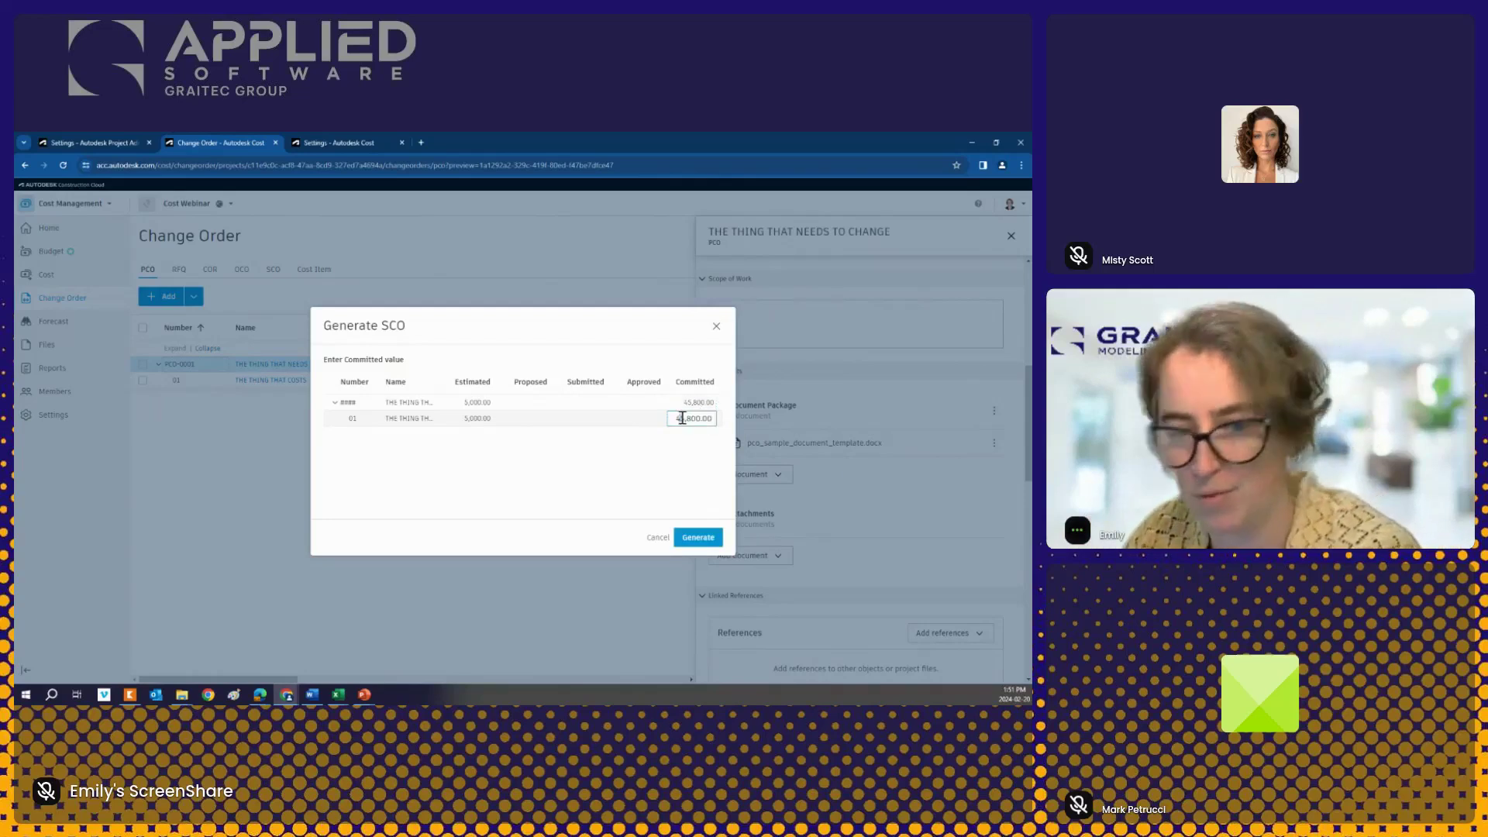
pyautogui.press('Delete')
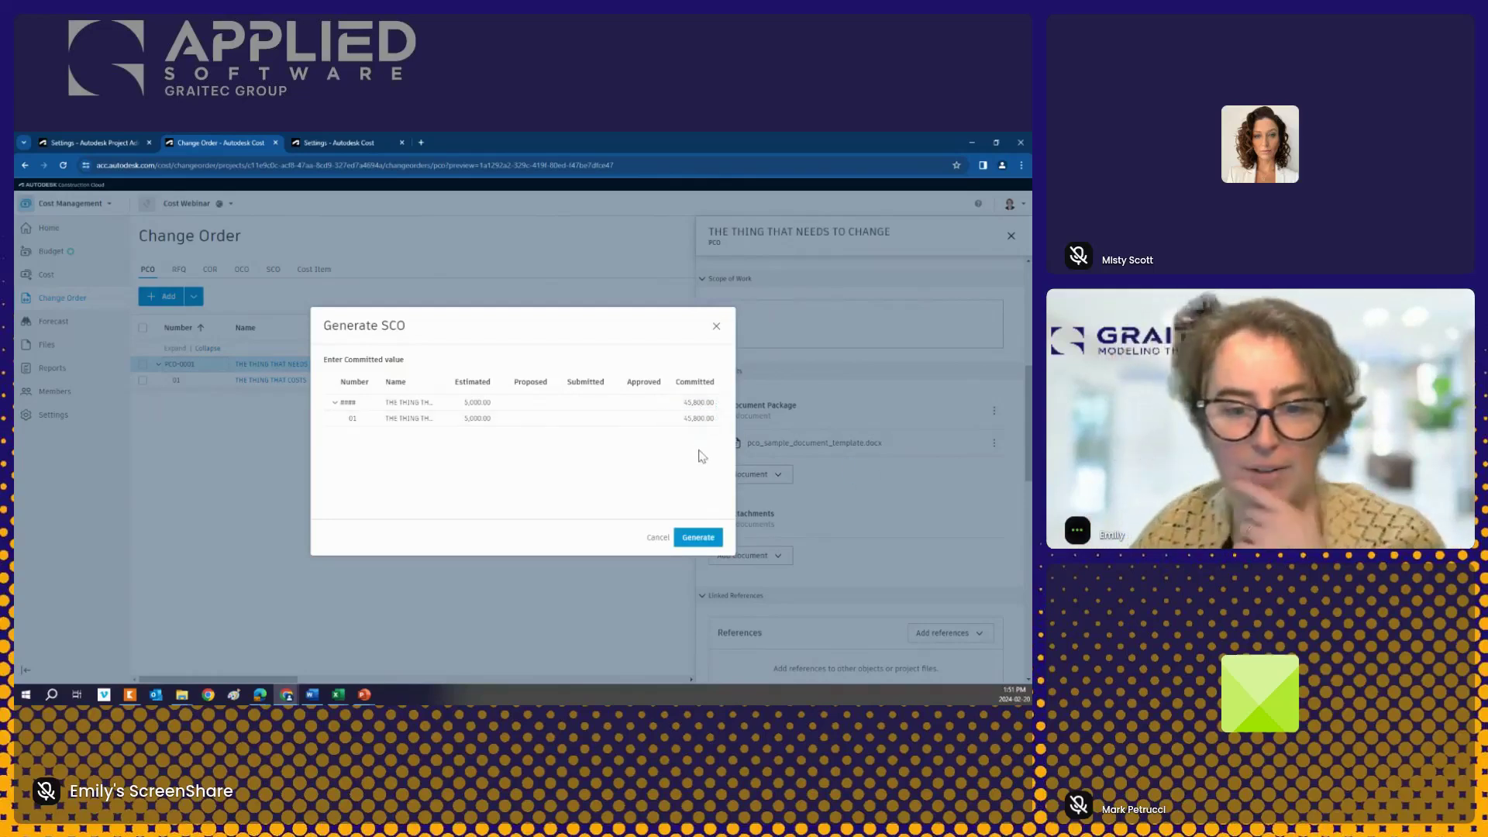
pyautogui.click(432, 418)
pyautogui.click(708, 541)
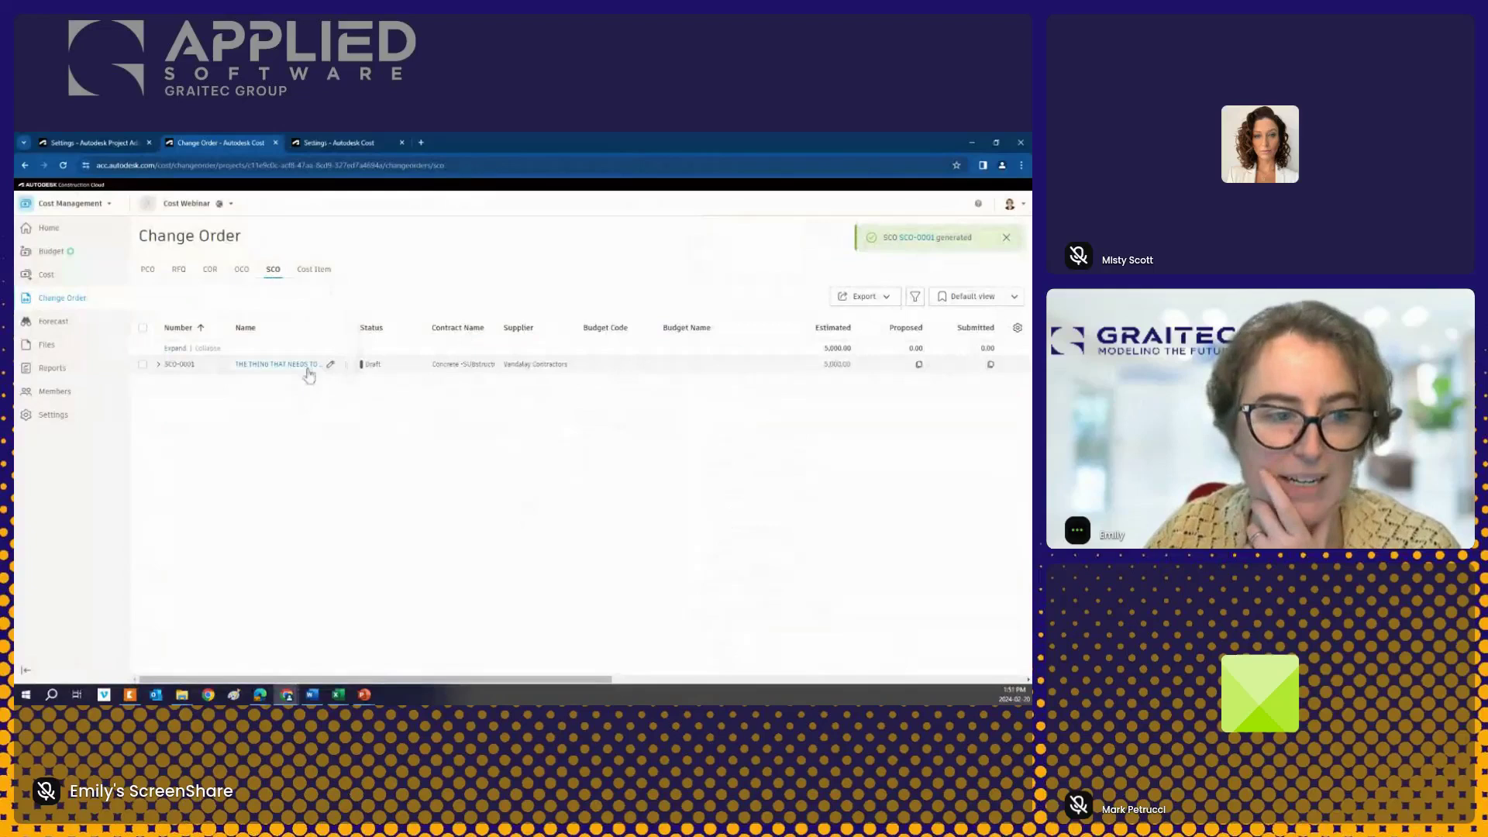
# Step: Expand the new SCO and check its committed value and the fields required for setting it as open
pyautogui.click(157, 365)
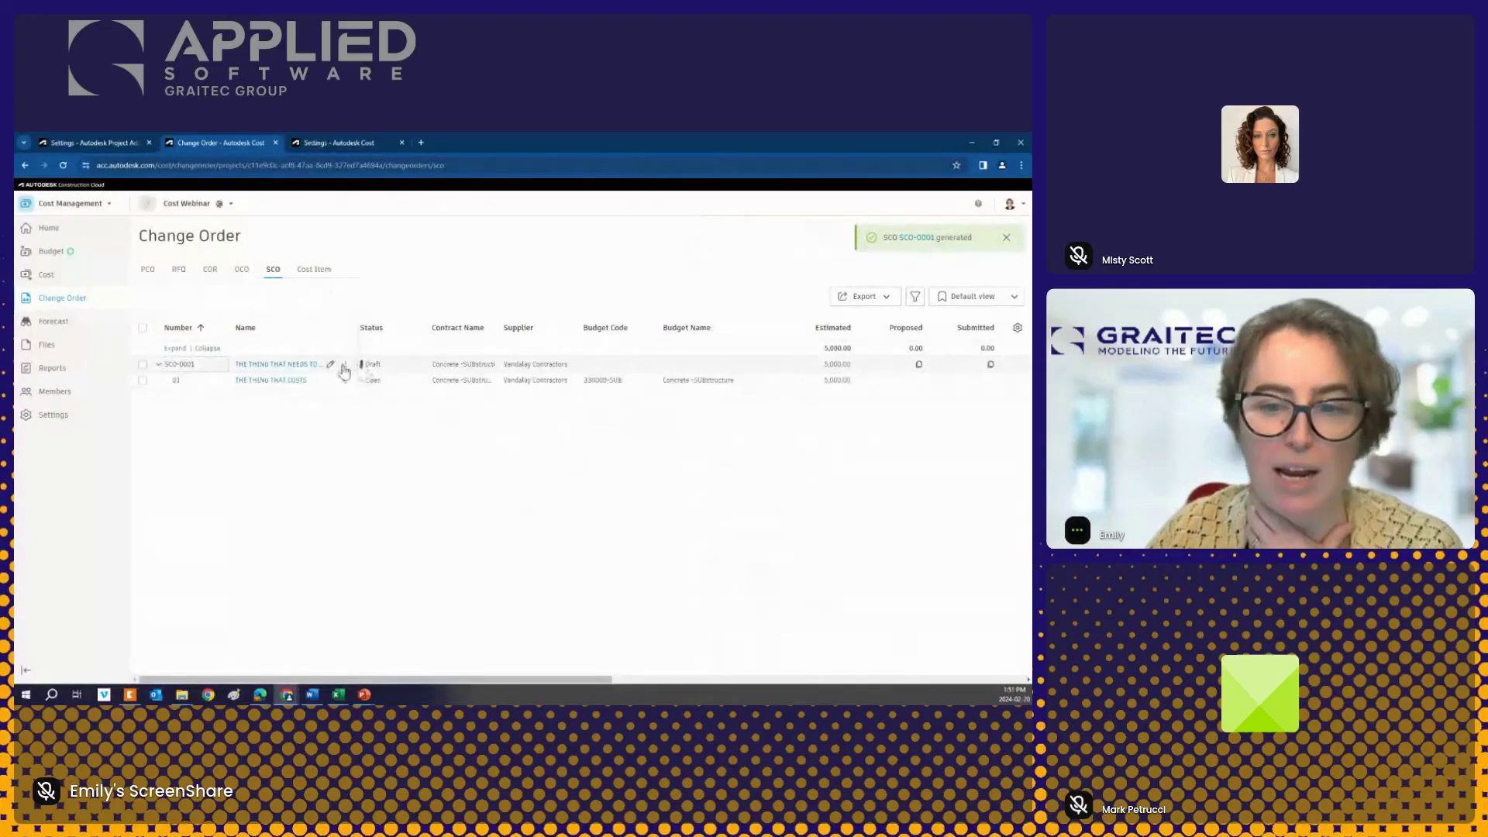
pyautogui.hscroll(5, 500, 406)
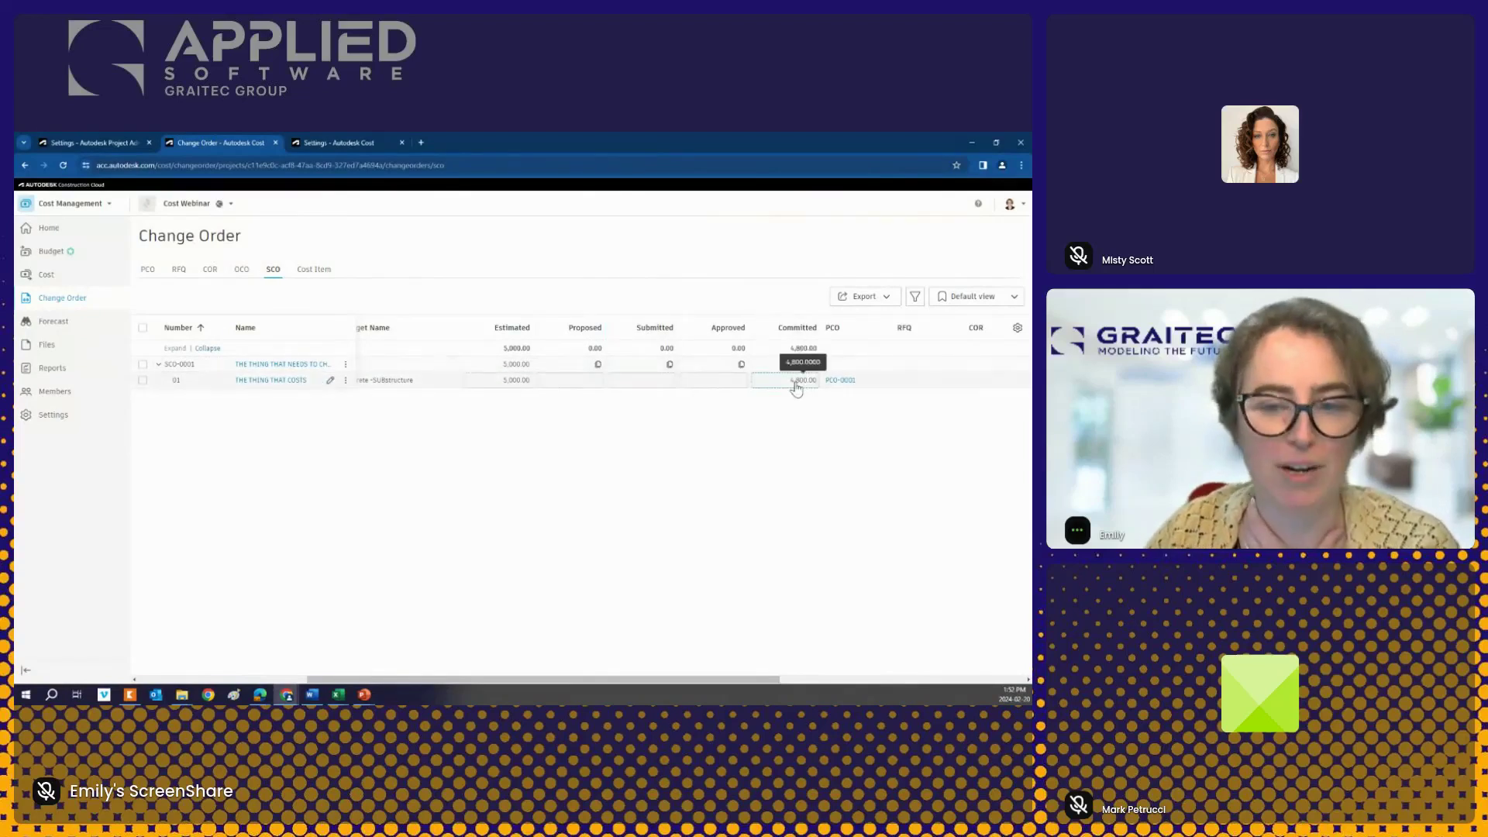
pyautogui.click(346, 365)
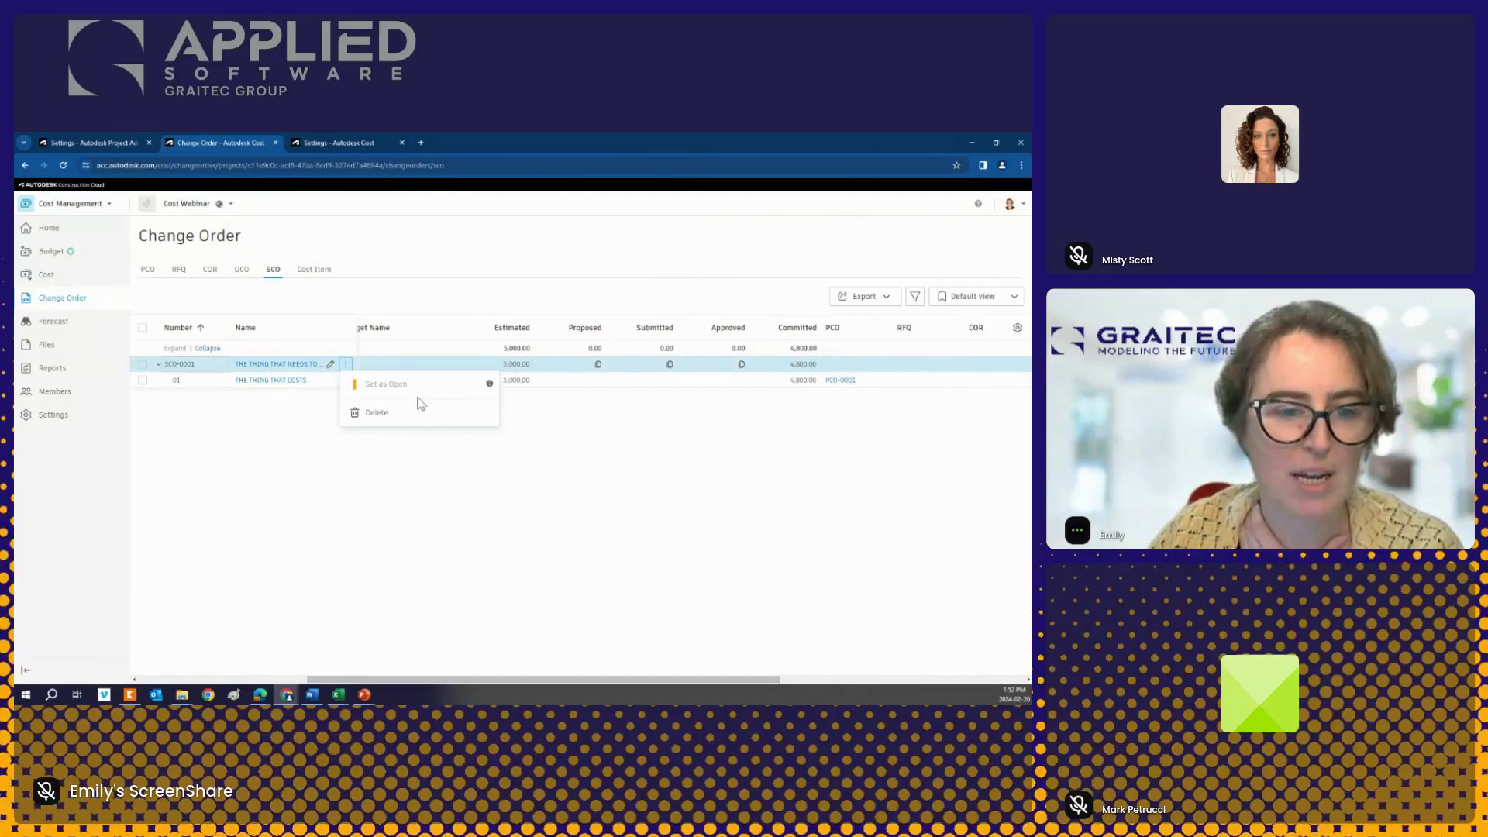
pyautogui.moveTo(491, 387)
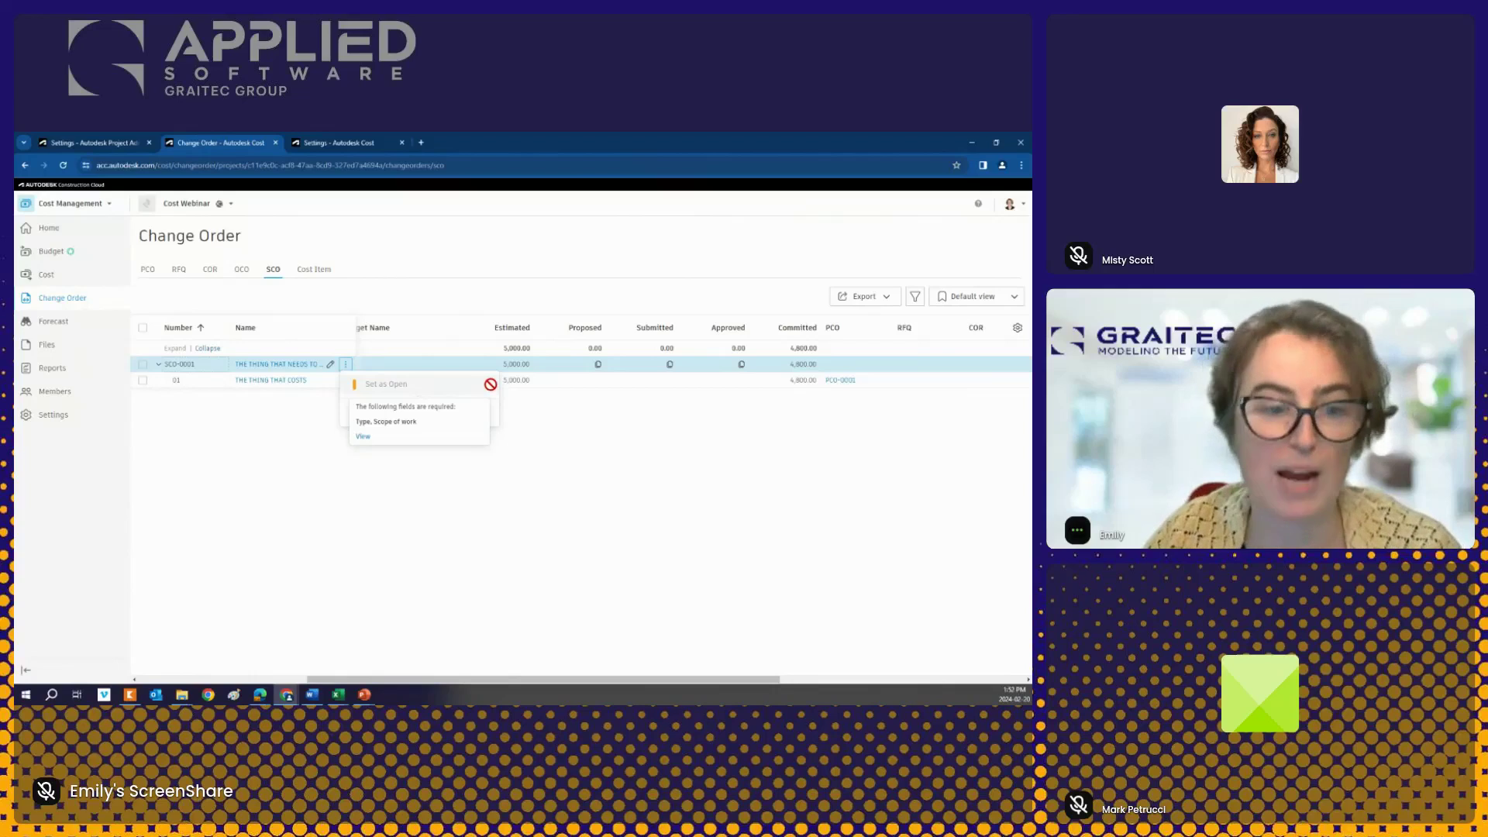
# Step: Open the details of the SCO THE THING THAT NEEDS TO CHANGE and set its type to Internal Change
pyautogui.click(278, 365)
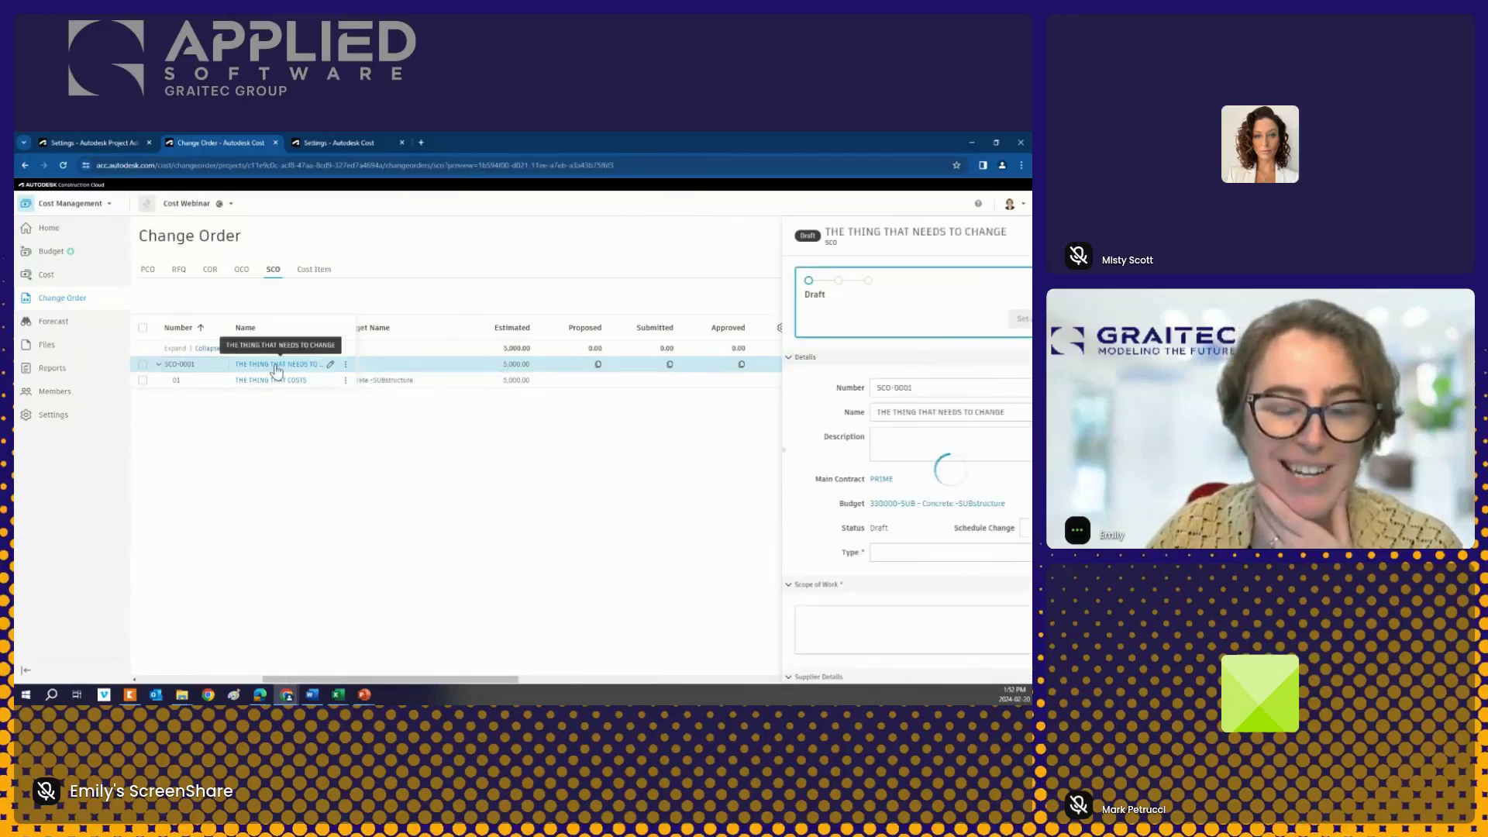
pyautogui.scroll(-3, 721, 389)
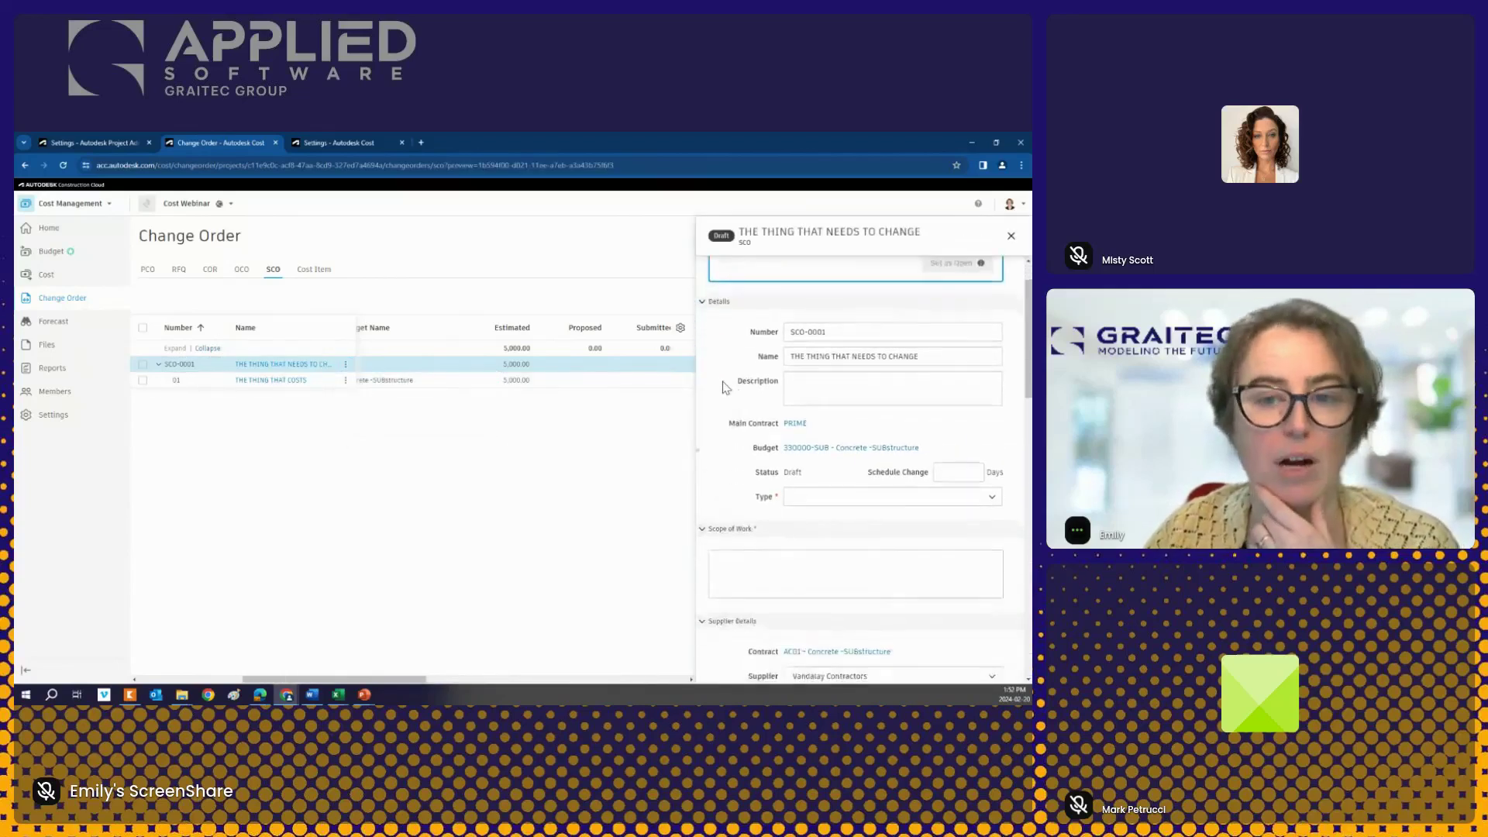
pyautogui.scroll(-3, 813, 375)
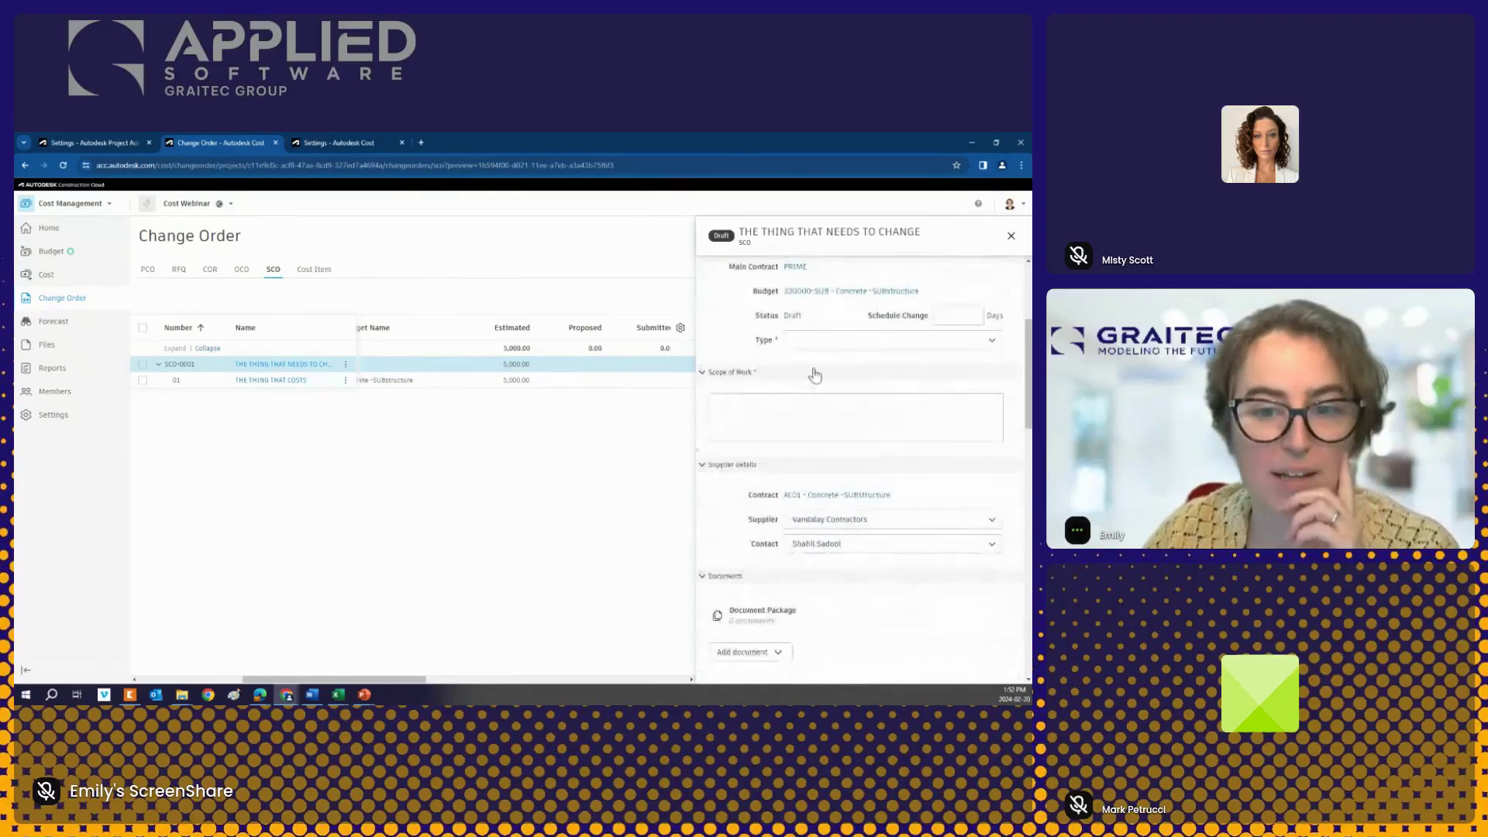
pyautogui.scroll(5, 813, 365)
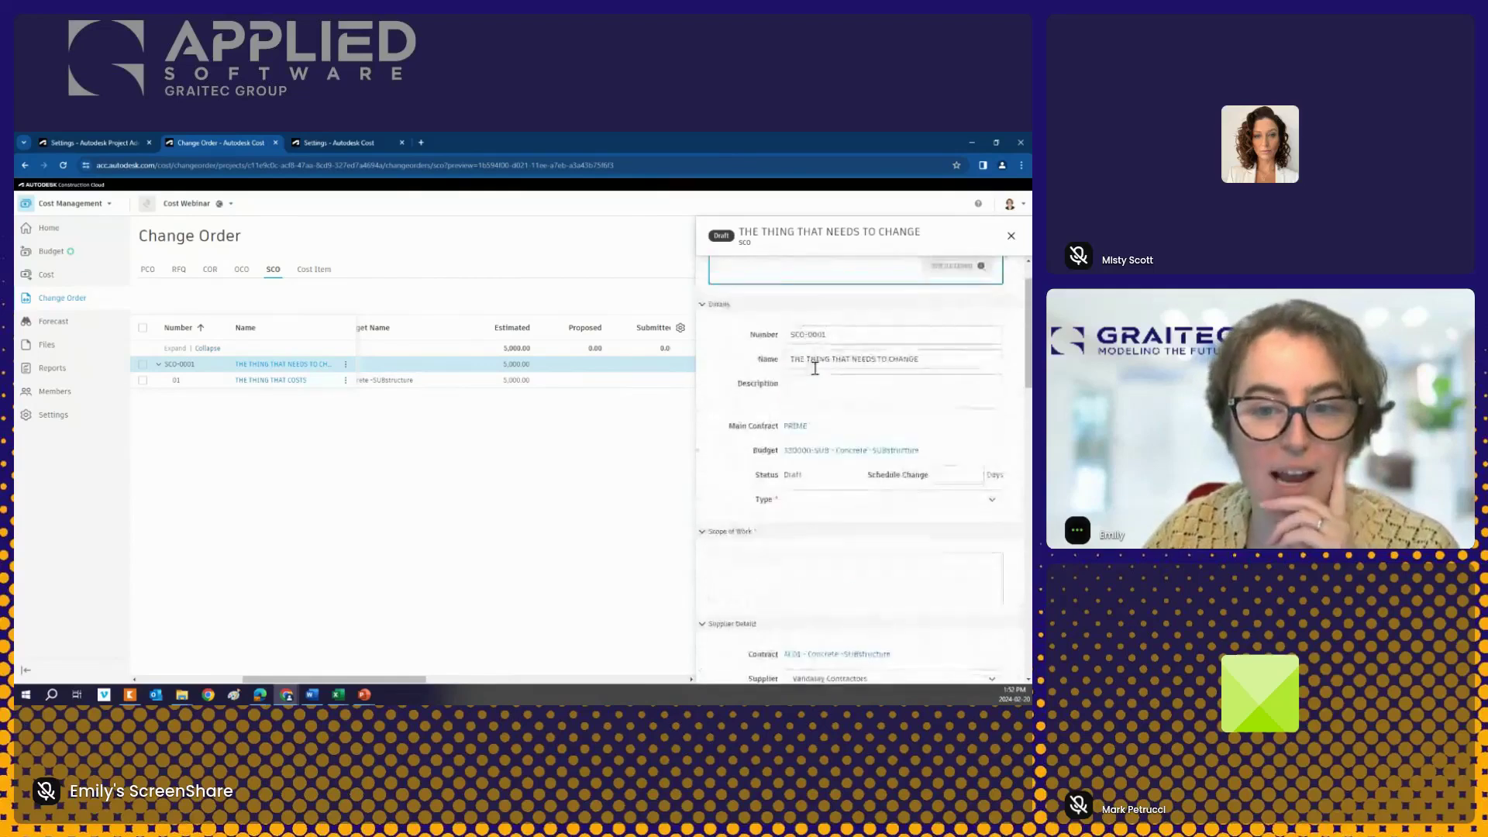
pyautogui.click(831, 508)
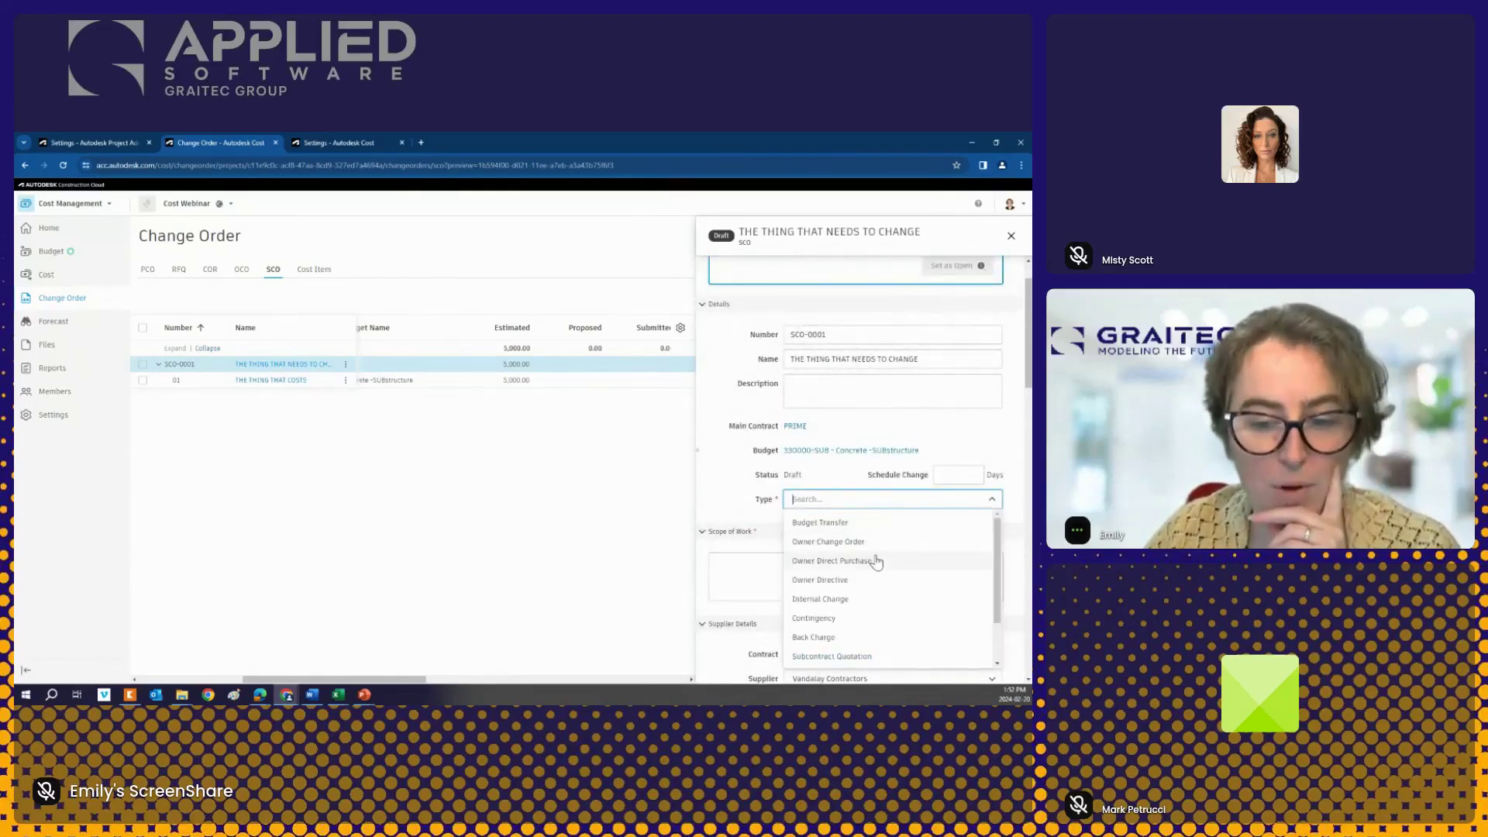
pyautogui.scroll(-1, 881, 573)
pyautogui.click(855, 548)
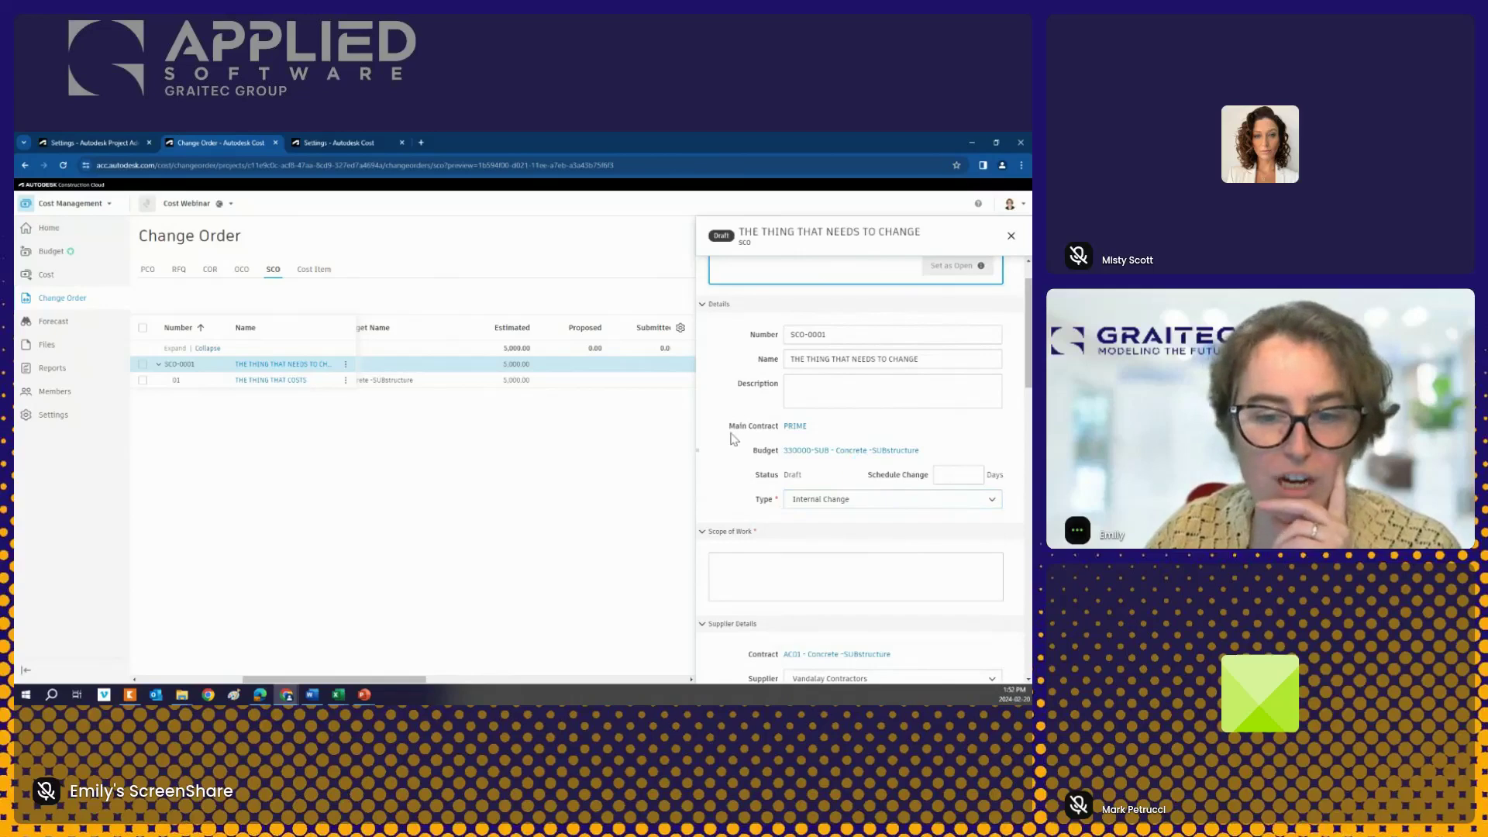
# Step: Enter AT LEAST SOME INFO HERE as the SCO's scope of work
pyautogui.scroll(-1, 719, 441)
pyautogui.scroll(-1, 716, 442)
pyautogui.click(773, 416)
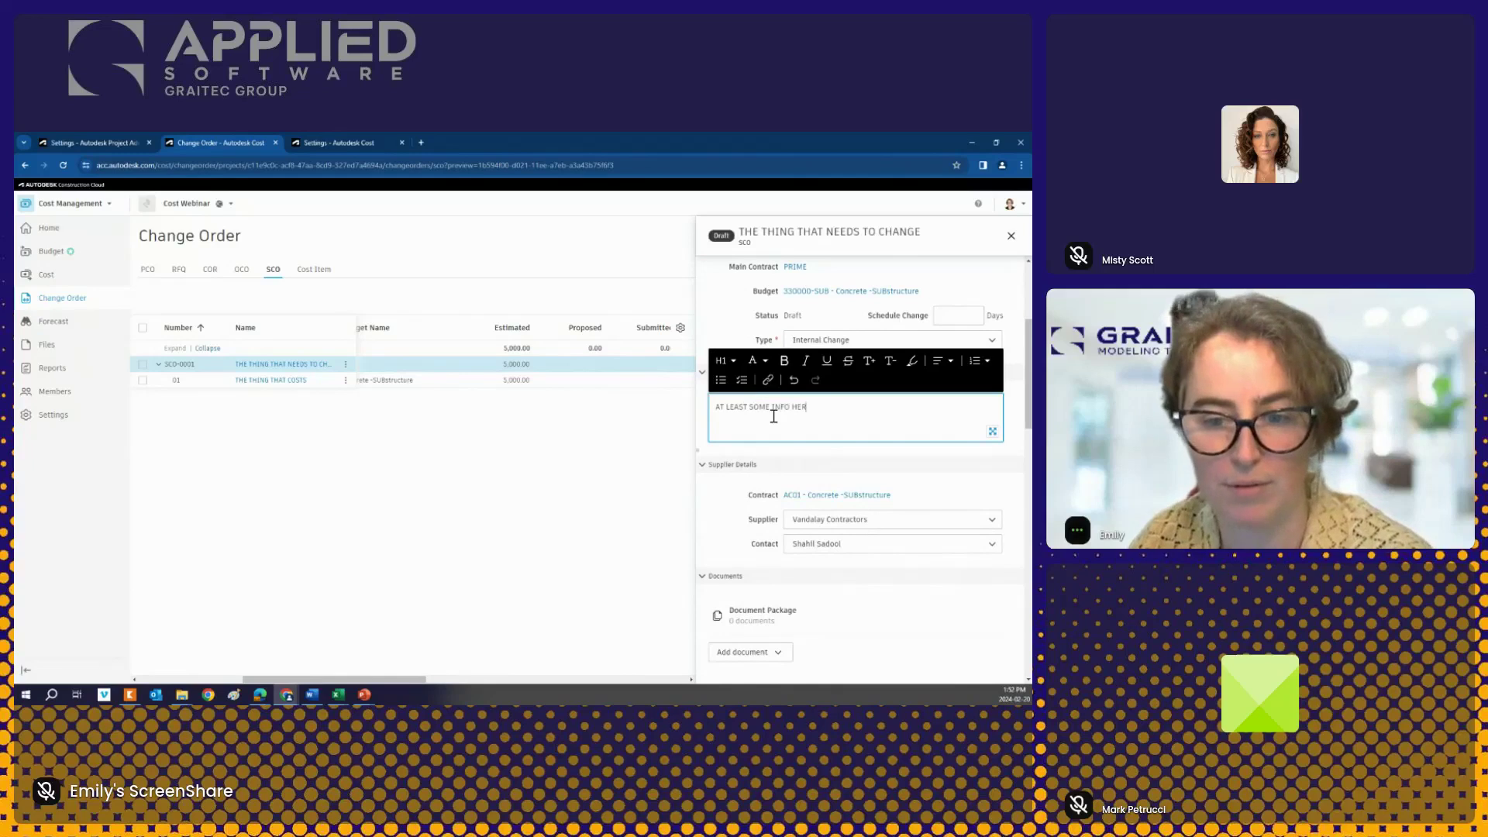
pyautogui.write('ERE')
pyautogui.press('Return')
pyautogui.click(713, 548)
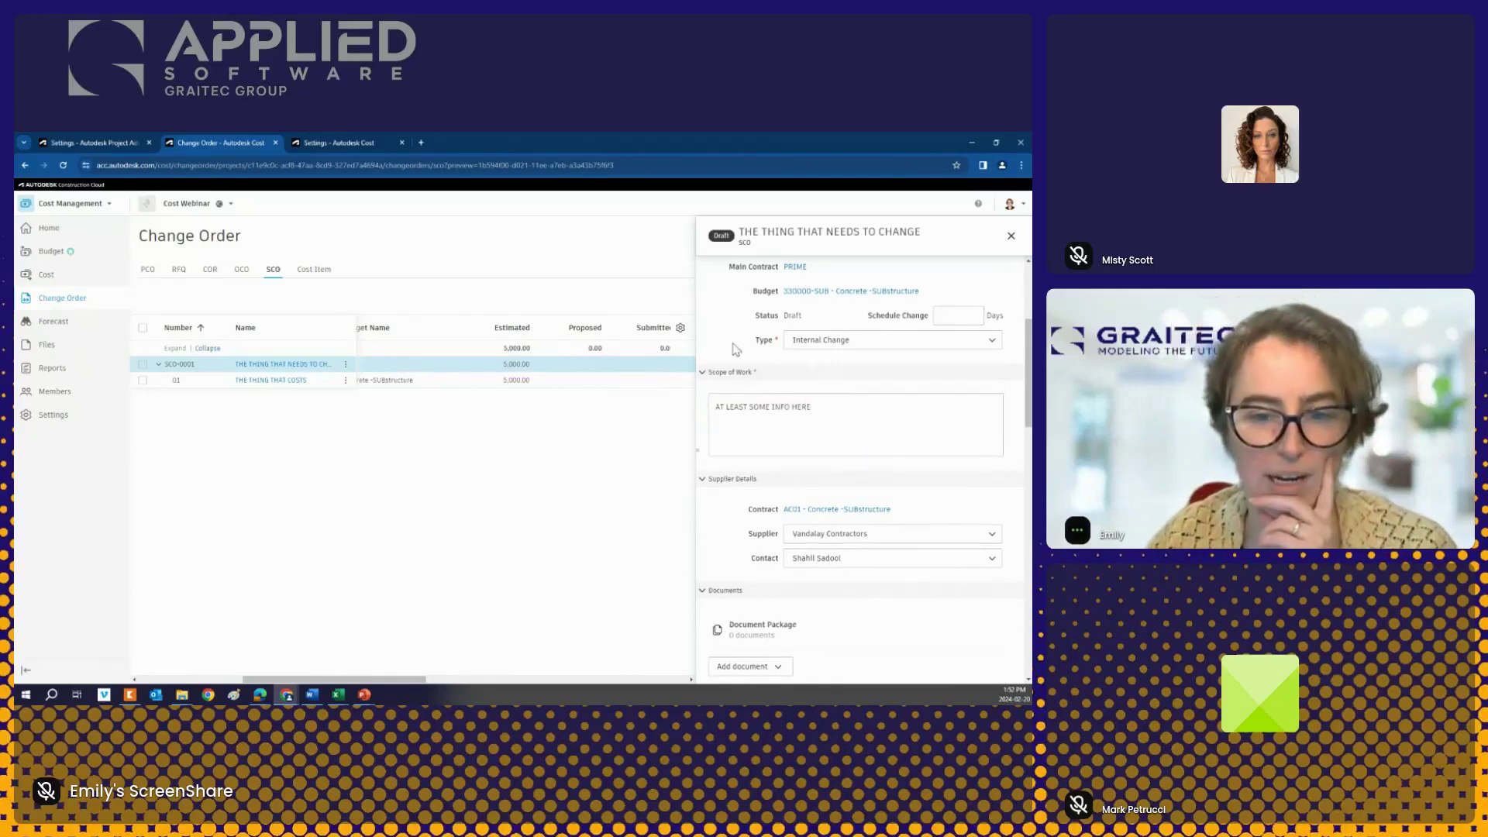
# Step: Advance the SCO's status through Open and Sent to Executed, confirm the locking, and close its details
pyautogui.click(346, 364)
pyautogui.click(409, 388)
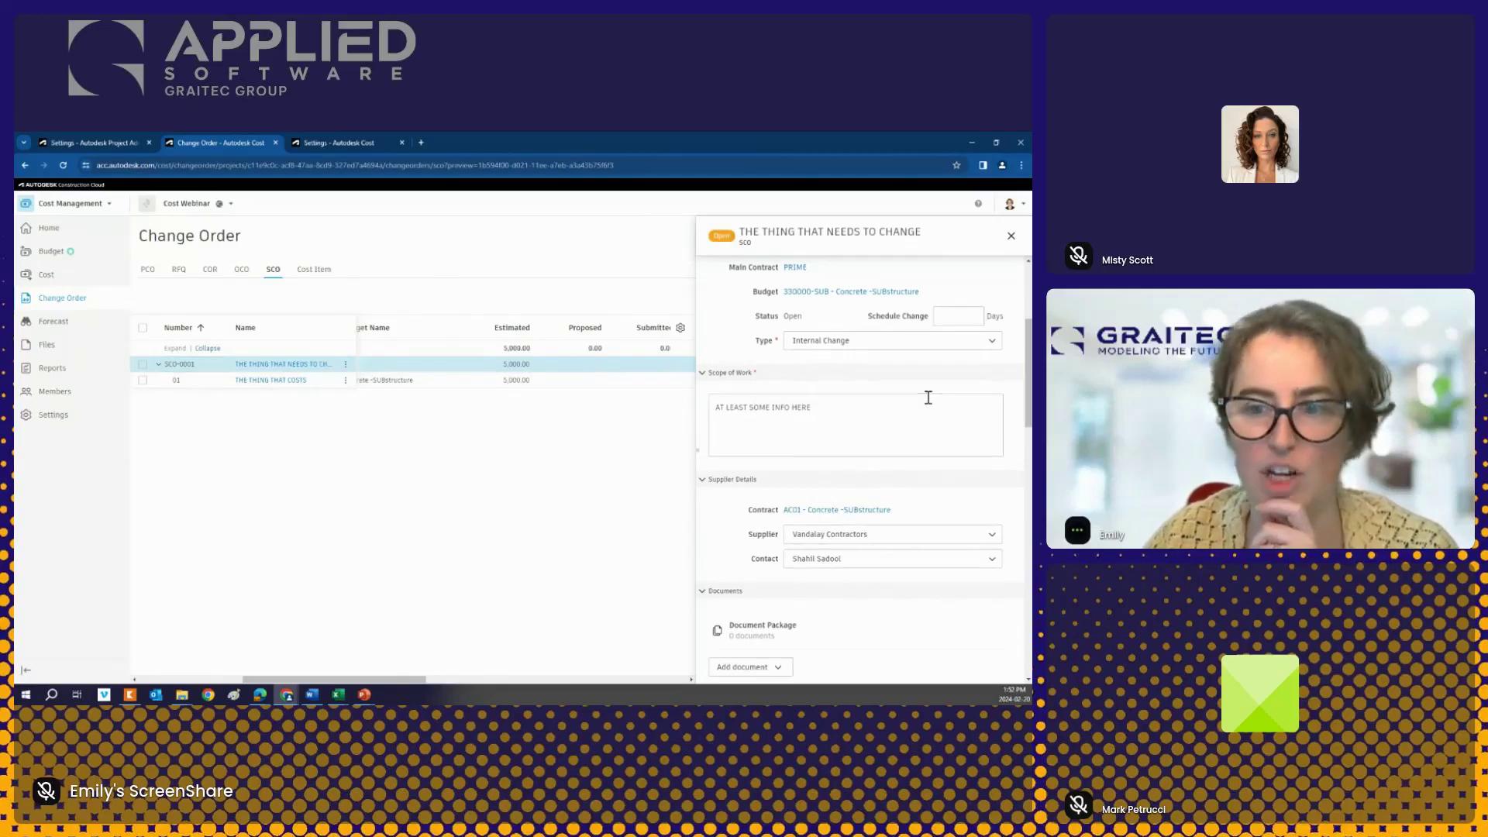
pyautogui.click(983, 319)
pyautogui.click(959, 355)
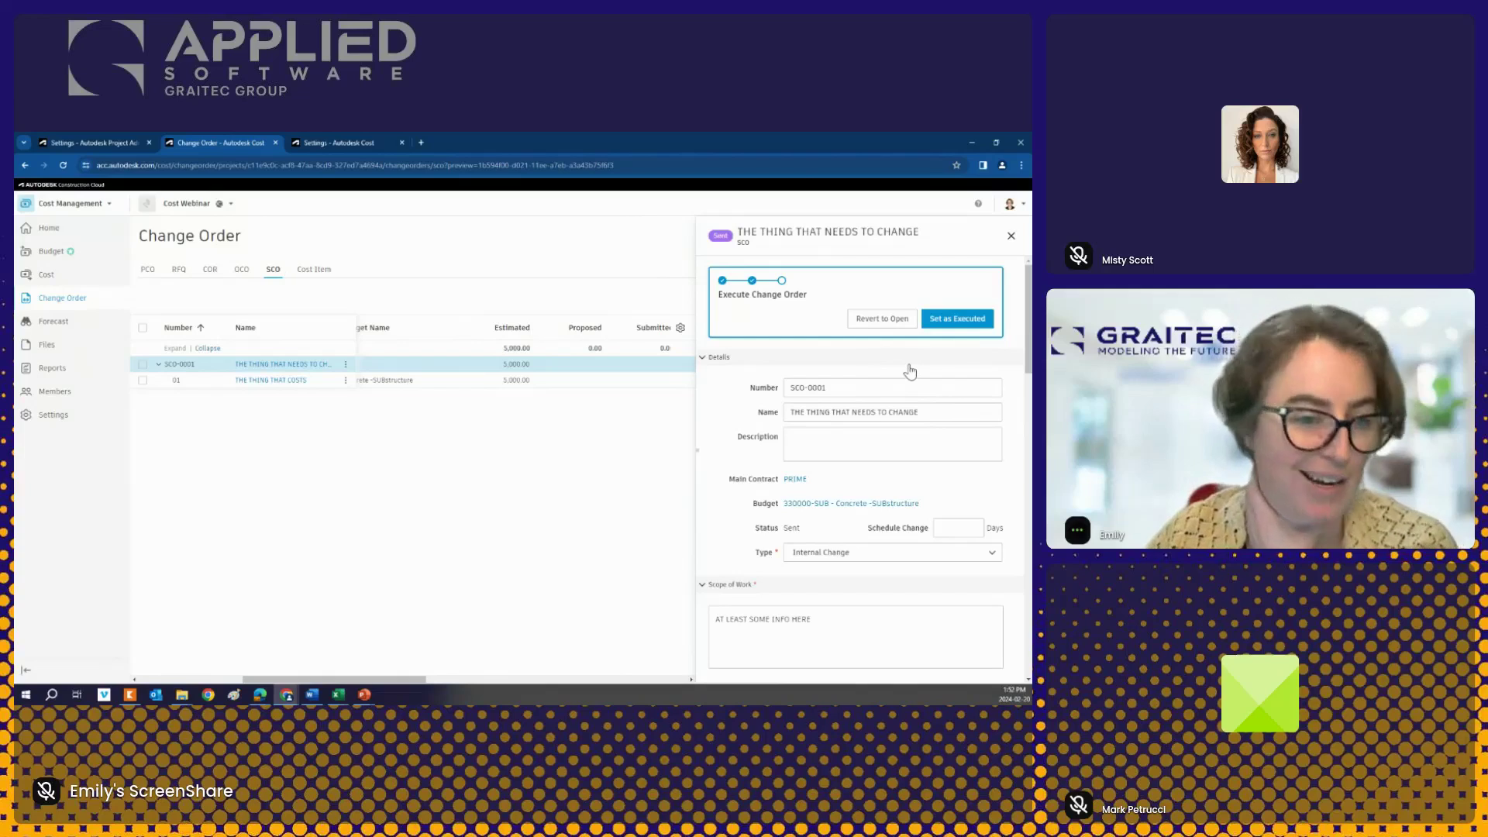
pyautogui.click(966, 325)
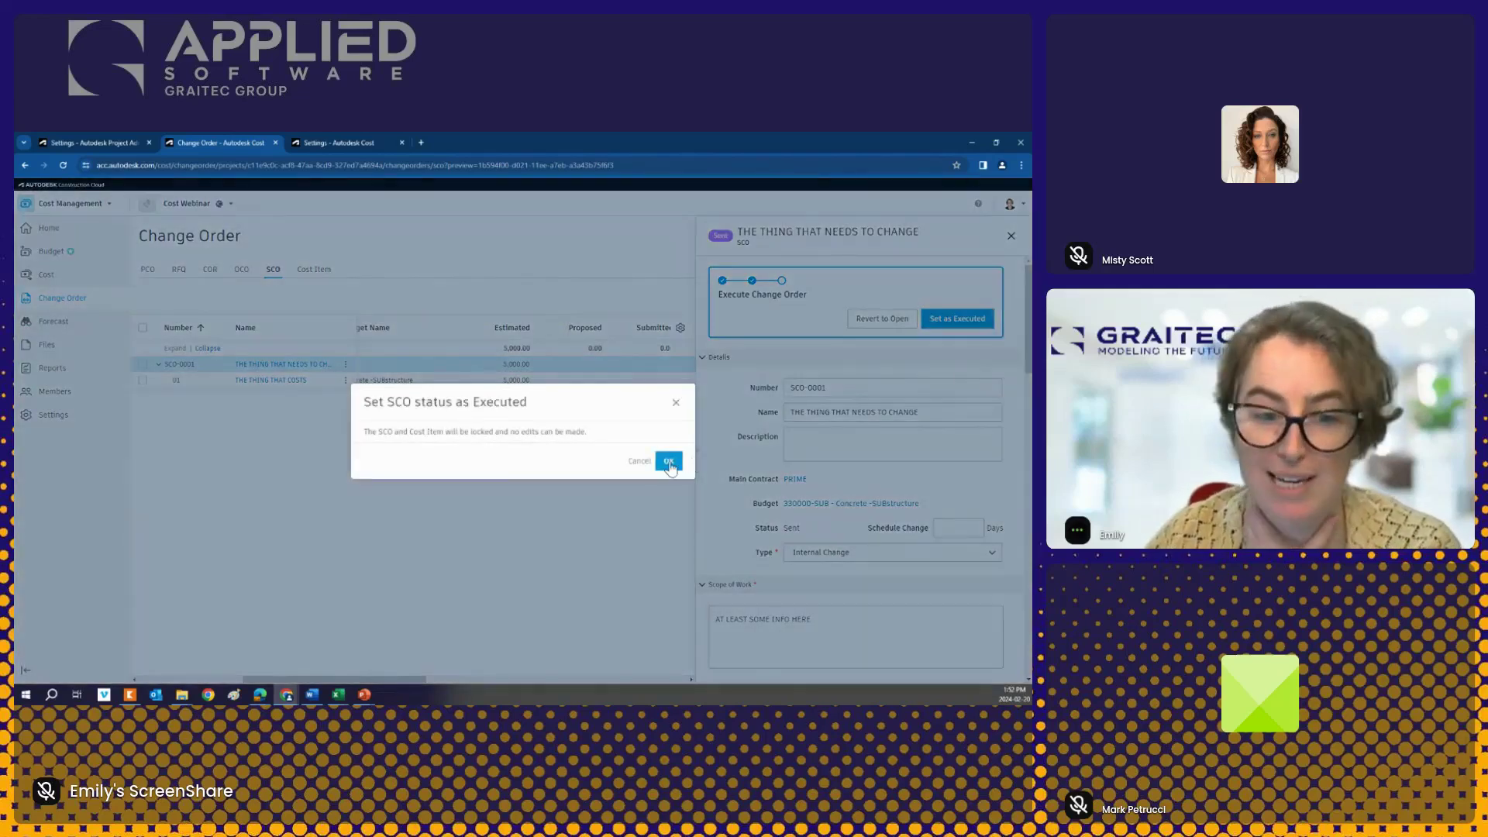
pyautogui.click(668, 461)
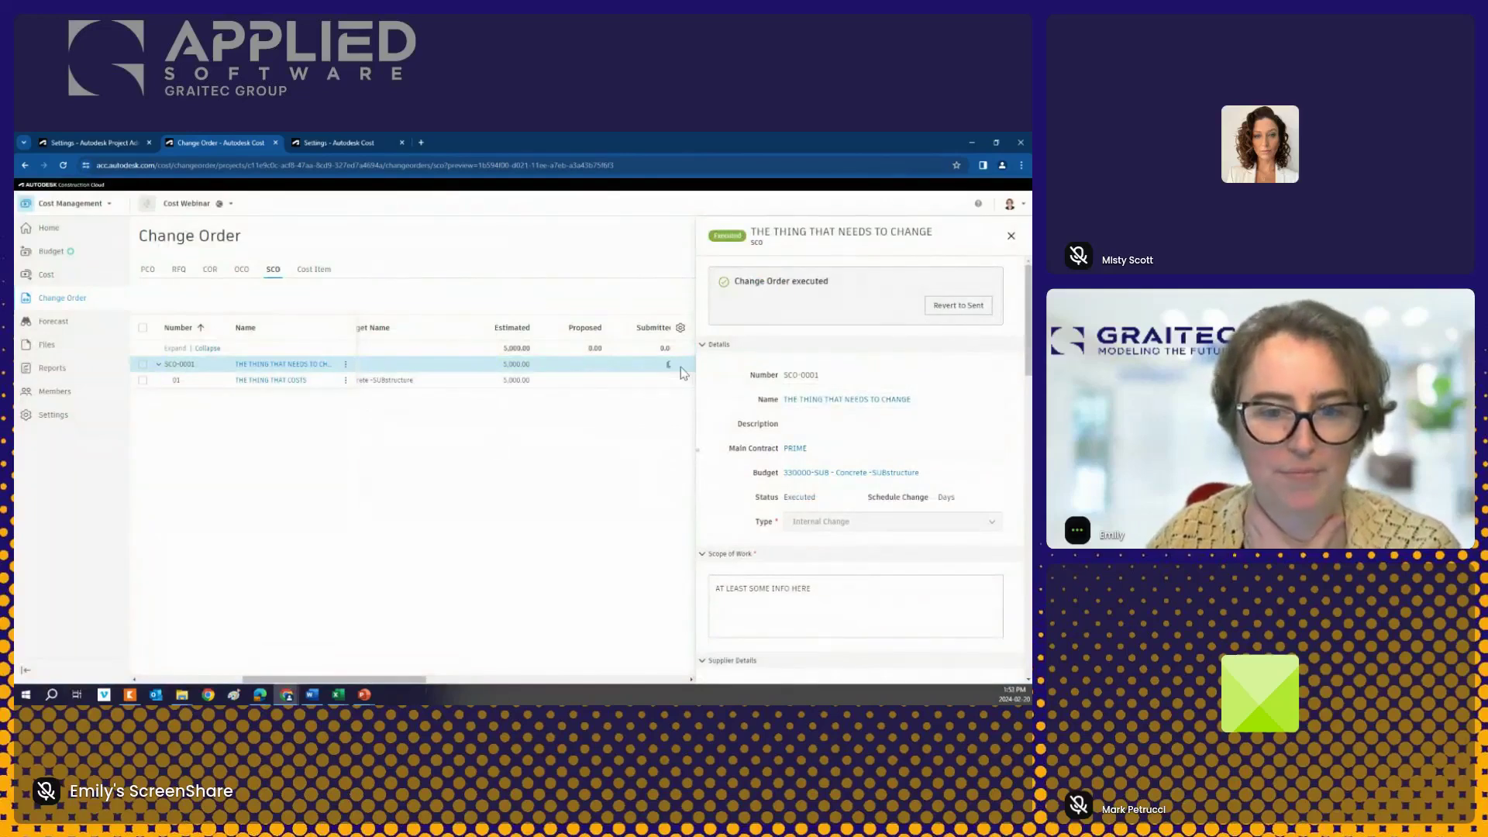
pyautogui.click(1011, 236)
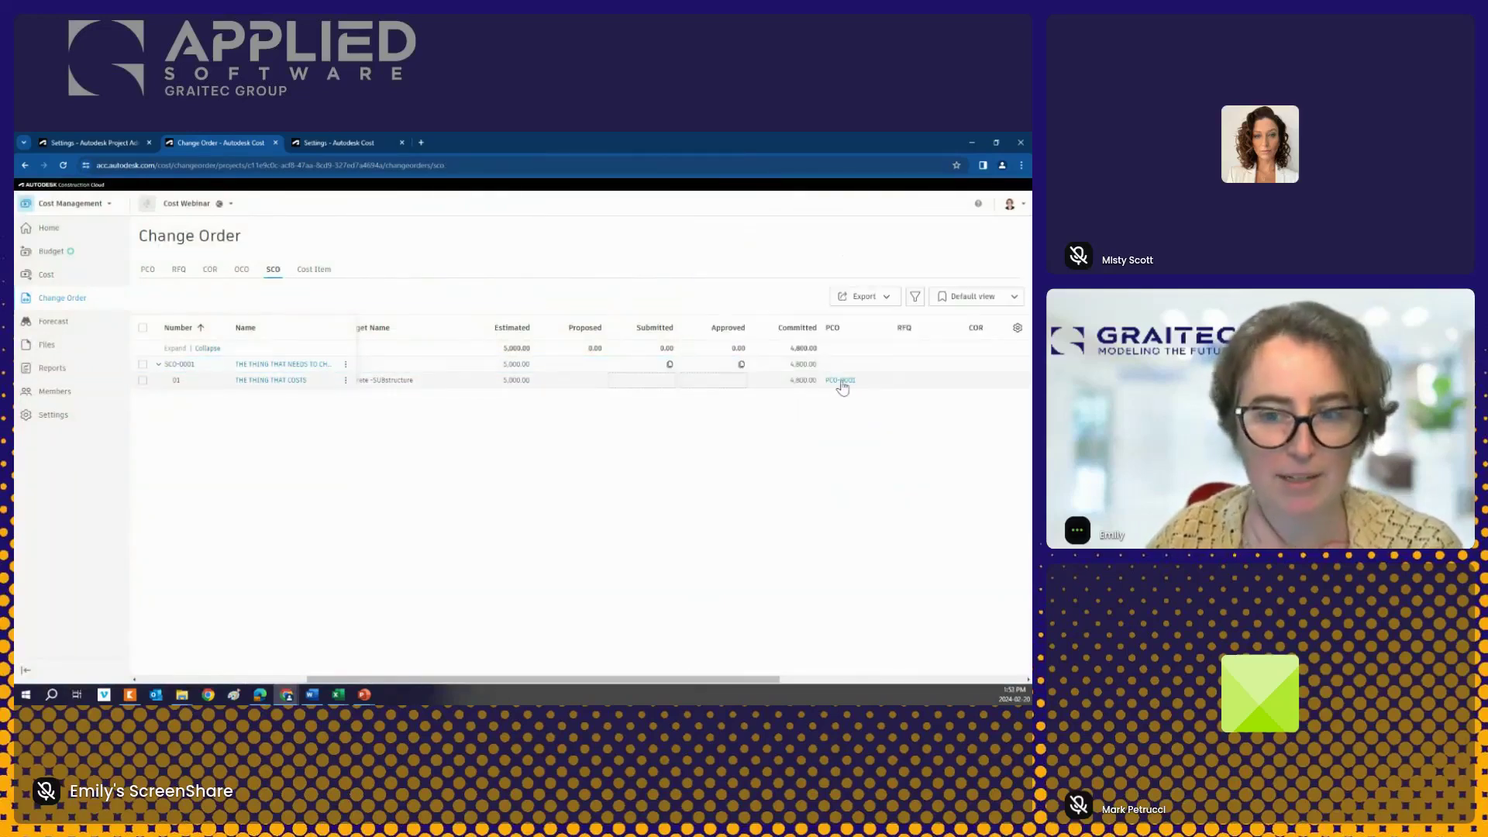
# Step: Generate an OCO from the potential change order THE THING THAT NEEDS TO CHANGE with an approved value of 5,000 for its cost item
pyautogui.click(346, 364)
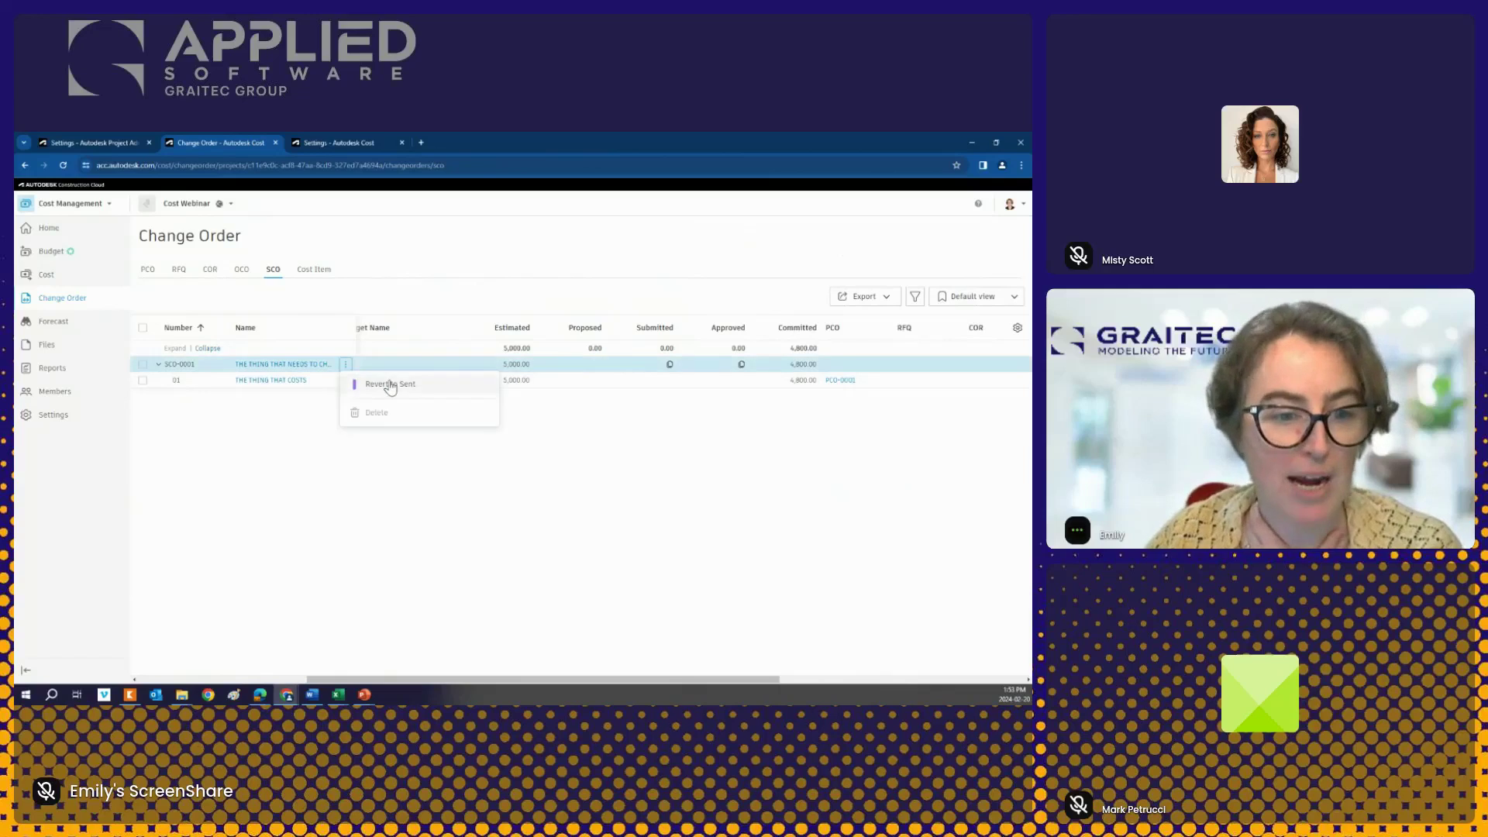
pyautogui.click(298, 392)
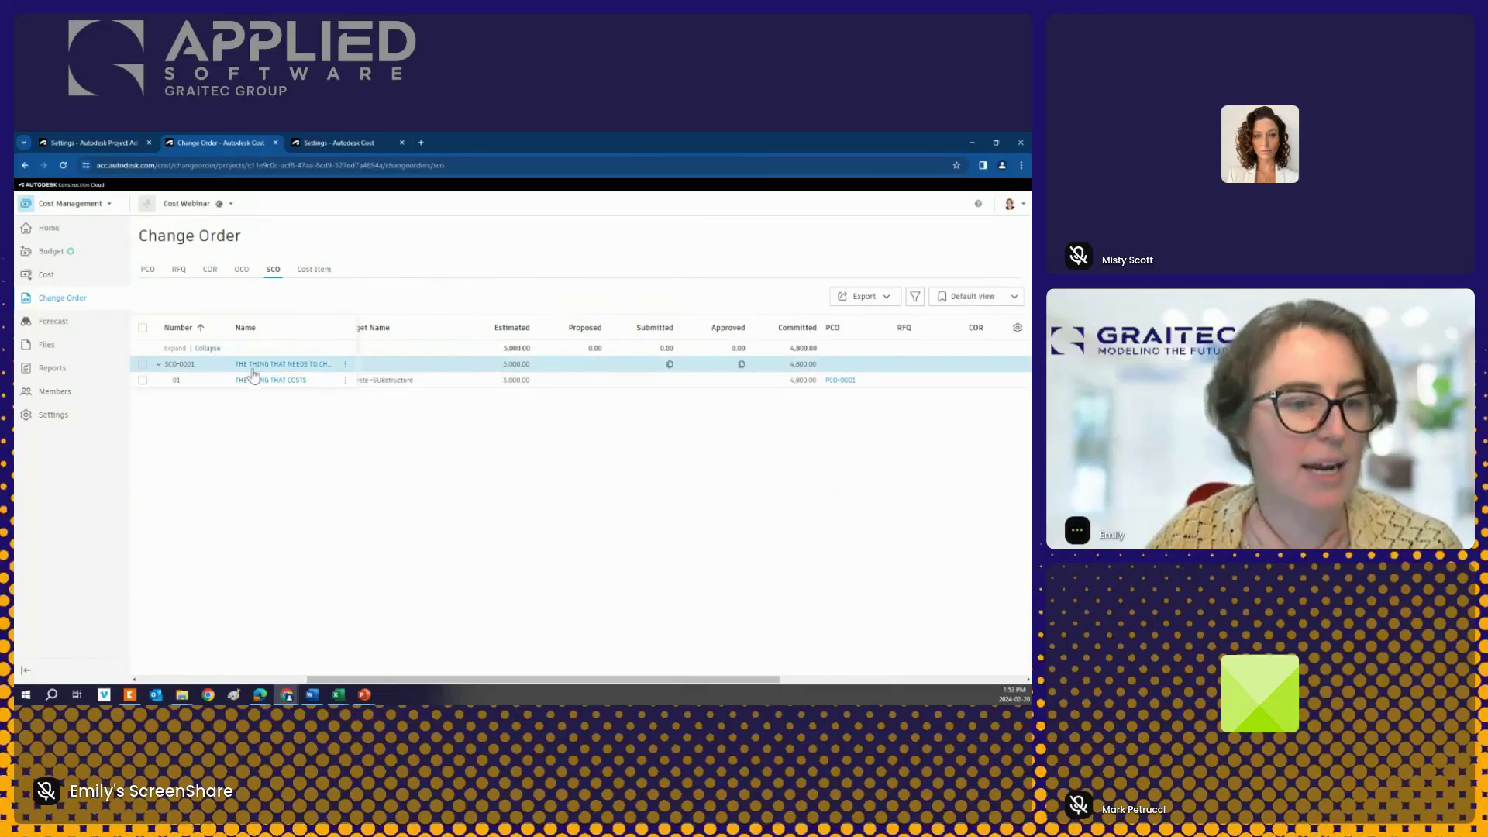
pyautogui.click(147, 271)
pyautogui.click(346, 364)
pyautogui.moveTo(406, 386)
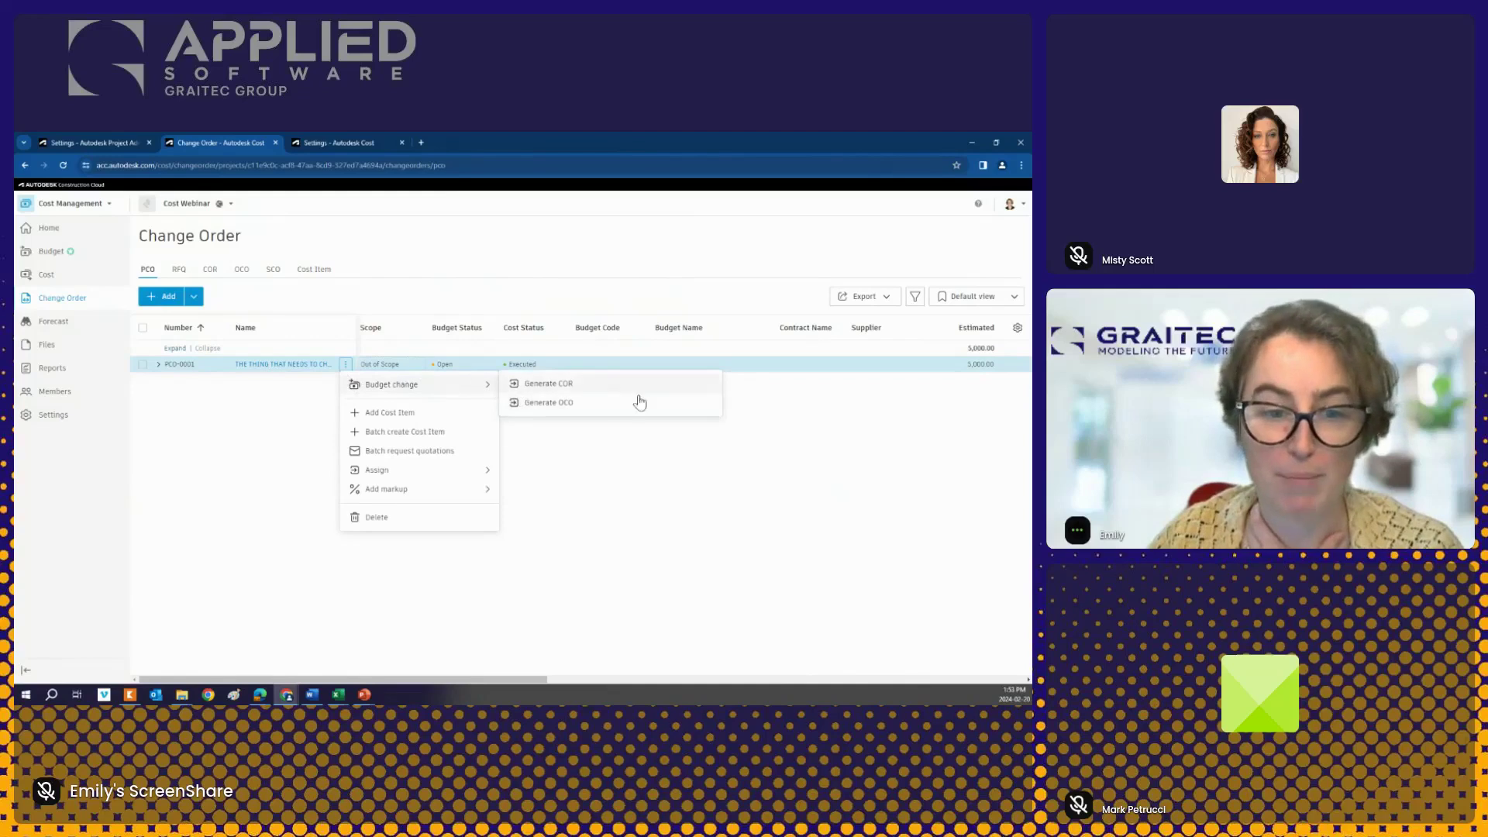
pyautogui.click(583, 406)
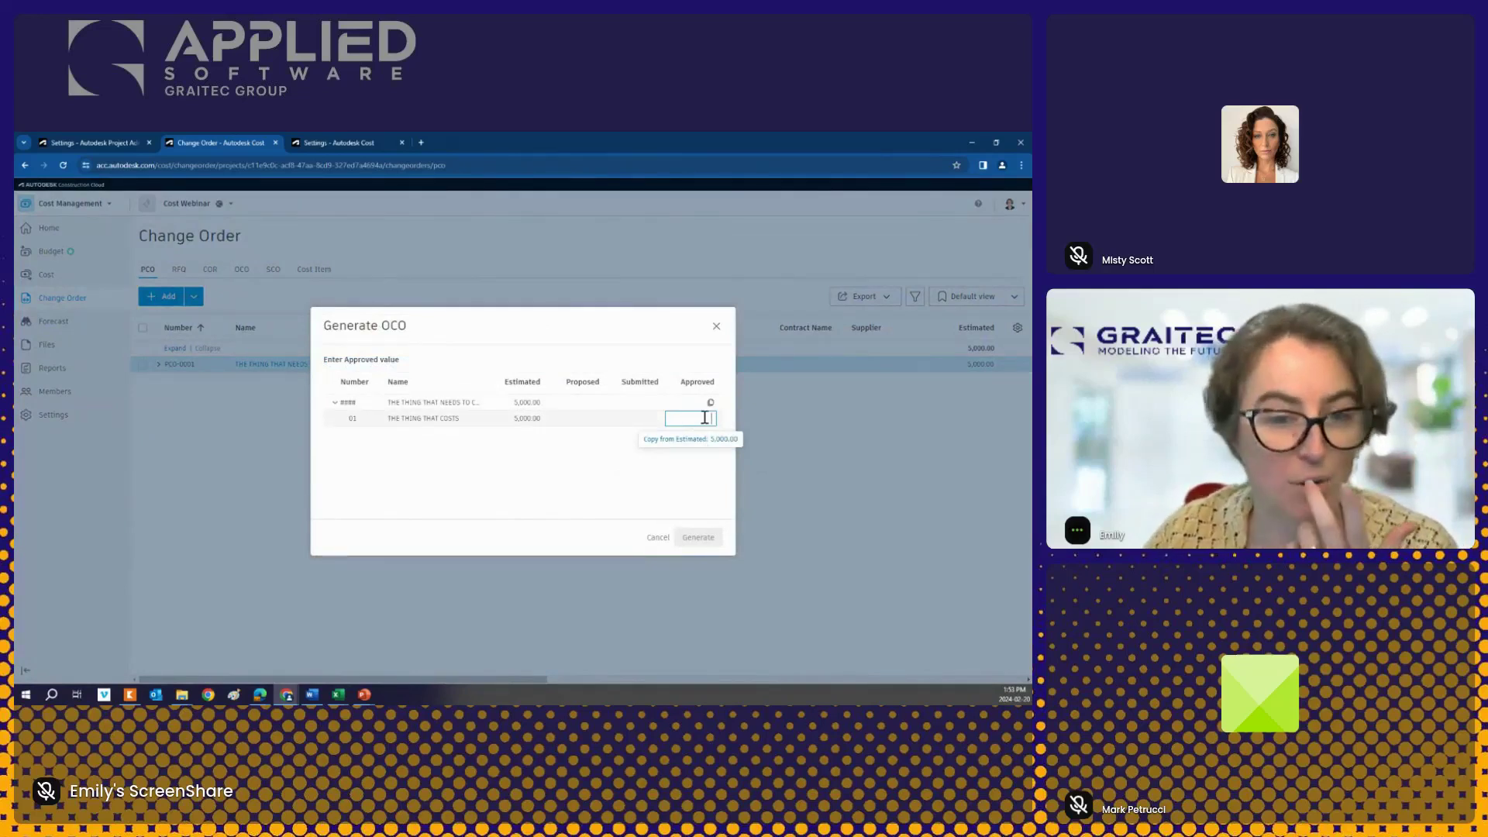
pyautogui.write('5,')
pyautogui.write('000')
pyautogui.click(698, 448)
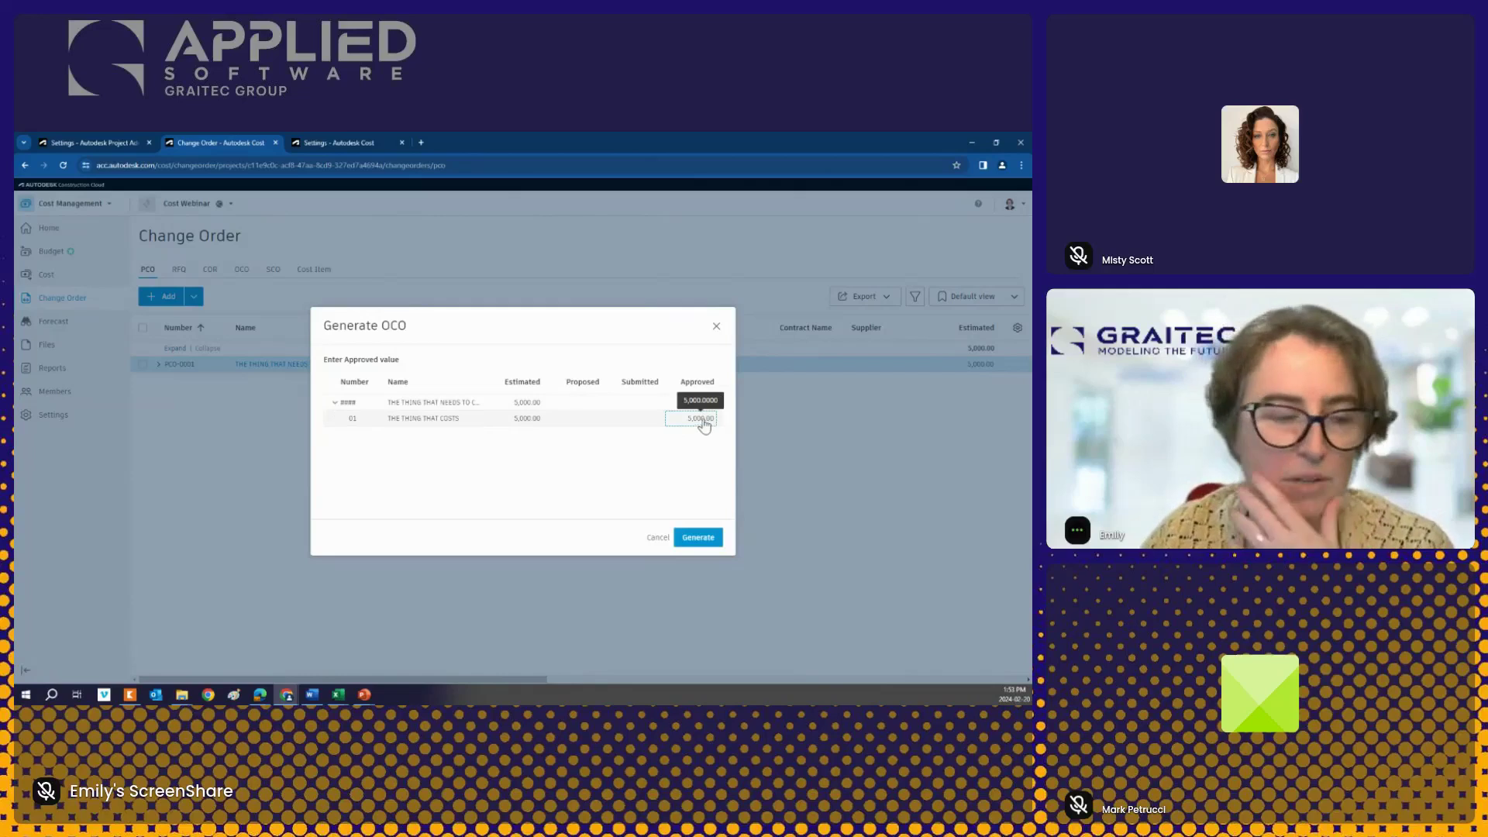
pyautogui.click(698, 537)
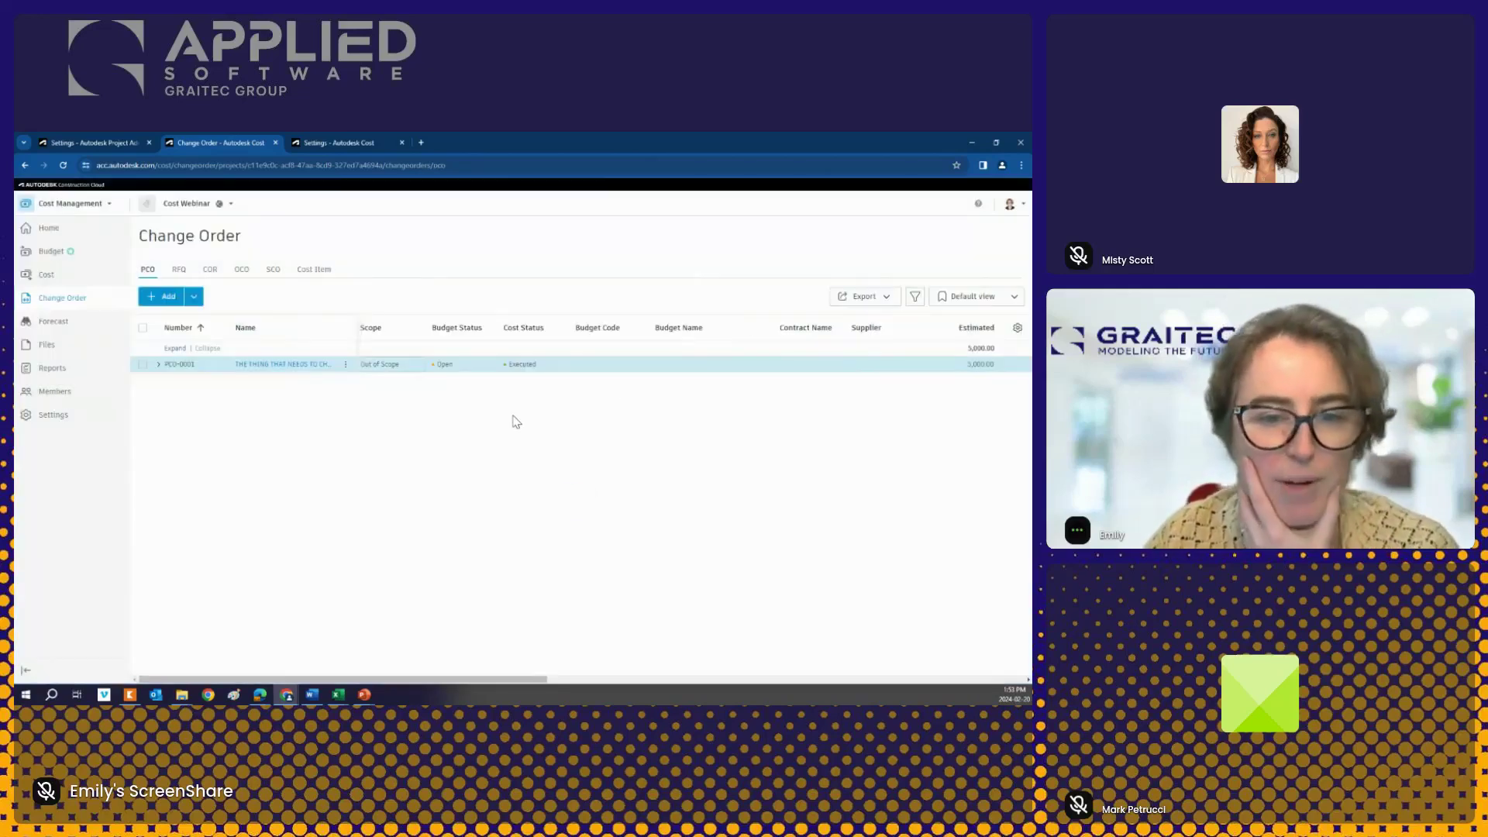
# Step: Add the Fee on Fee markup to the newly generated OCO
pyautogui.click(345, 366)
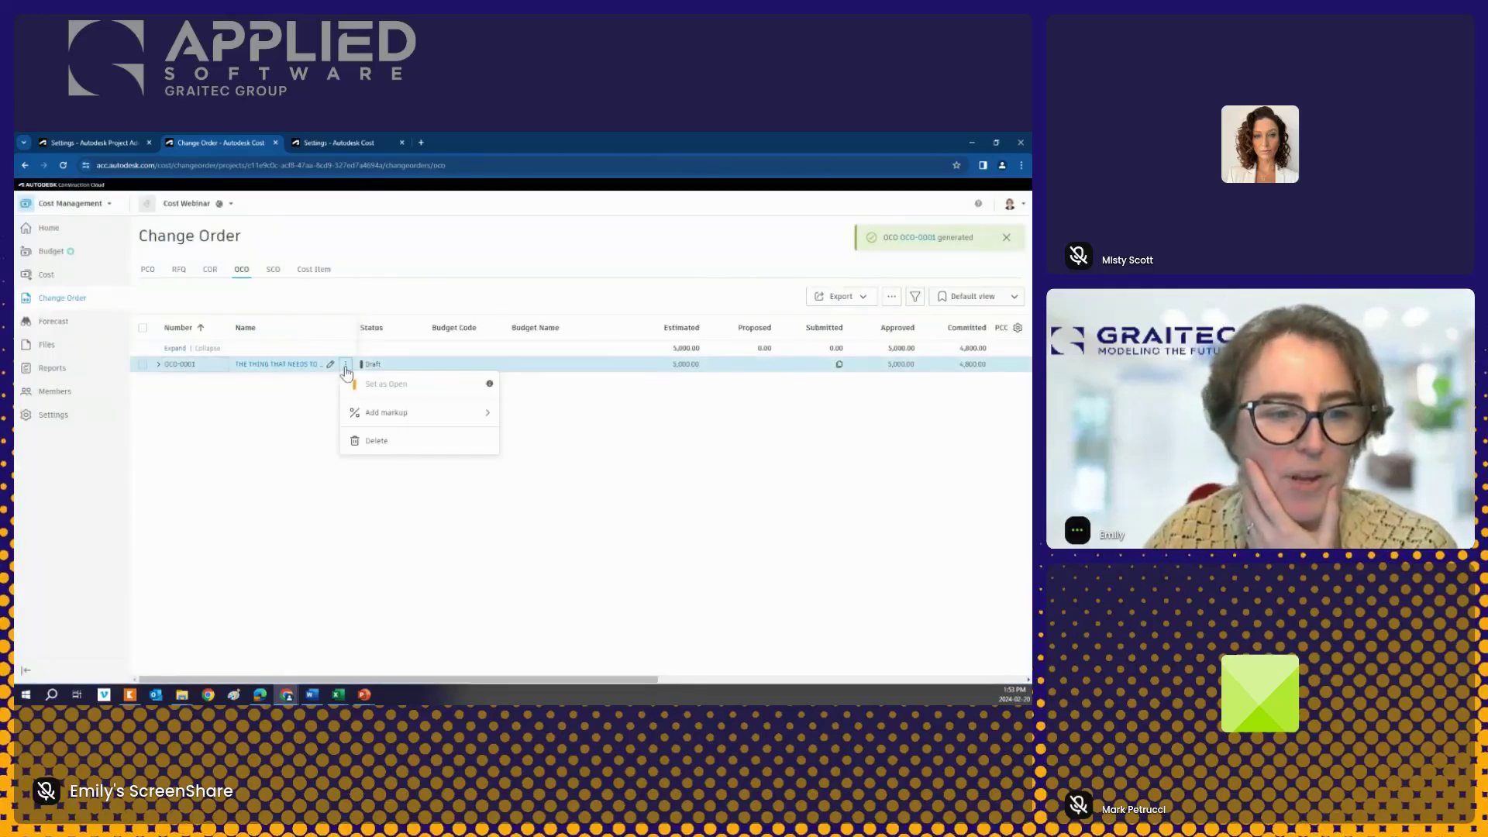
pyautogui.moveTo(405, 422)
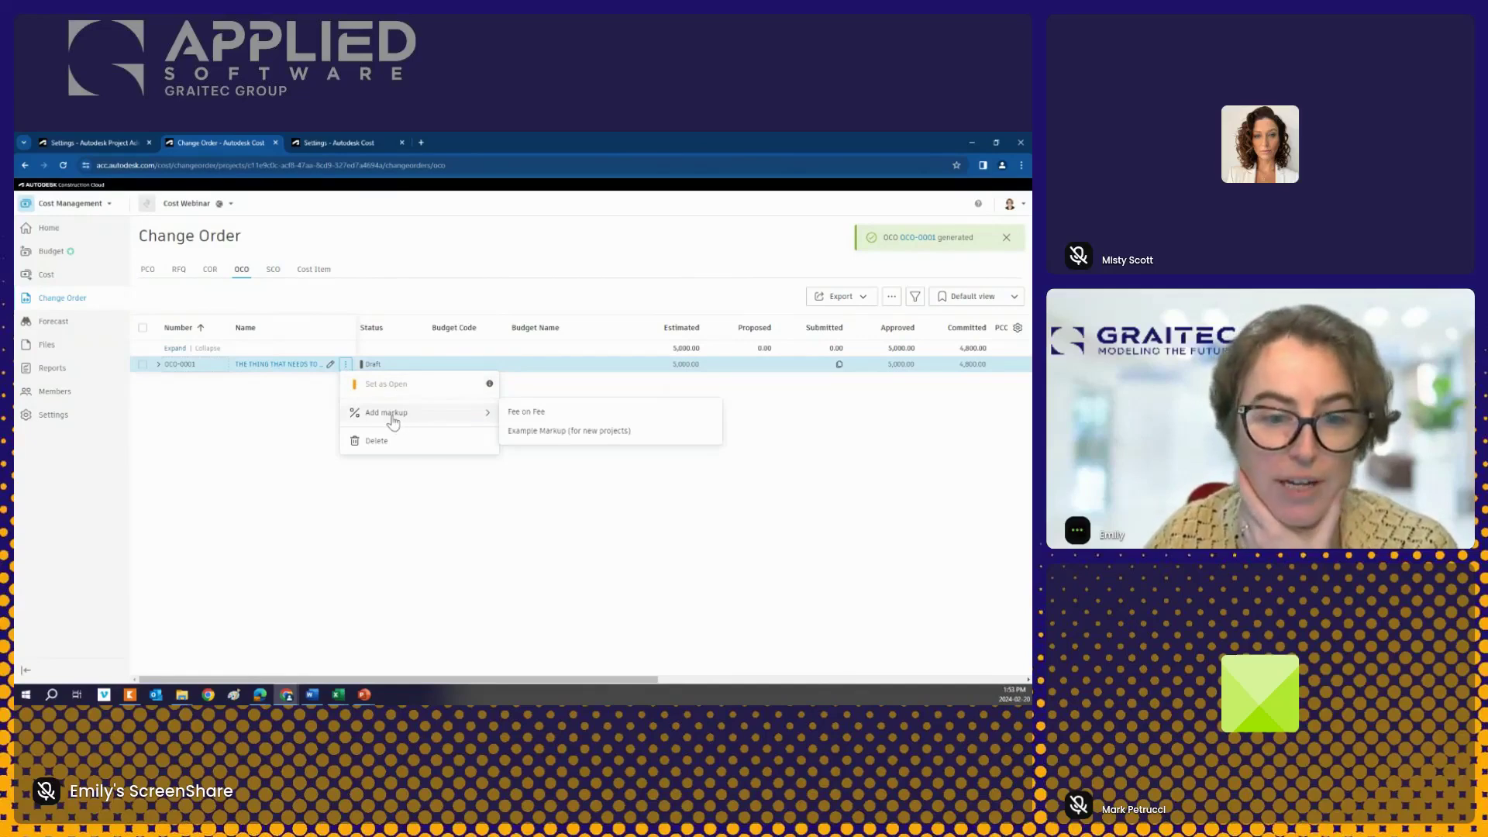
pyautogui.click(534, 419)
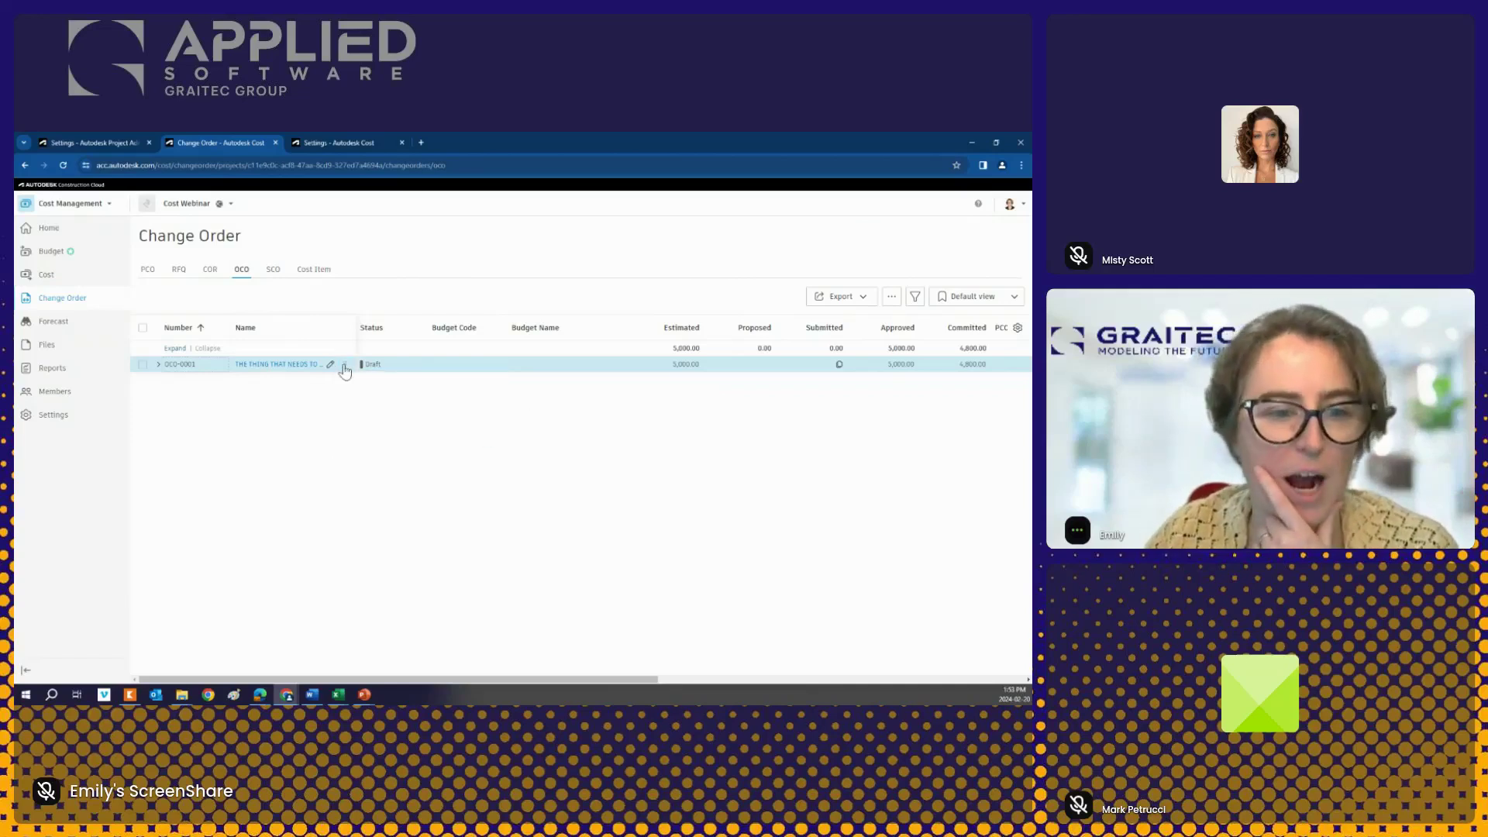
# Step: Expand the OCO and its markups, view the details of the New markup cost item, and close them
pyautogui.click(158, 364)
pyautogui.click(165, 397)
pyautogui.click(266, 429)
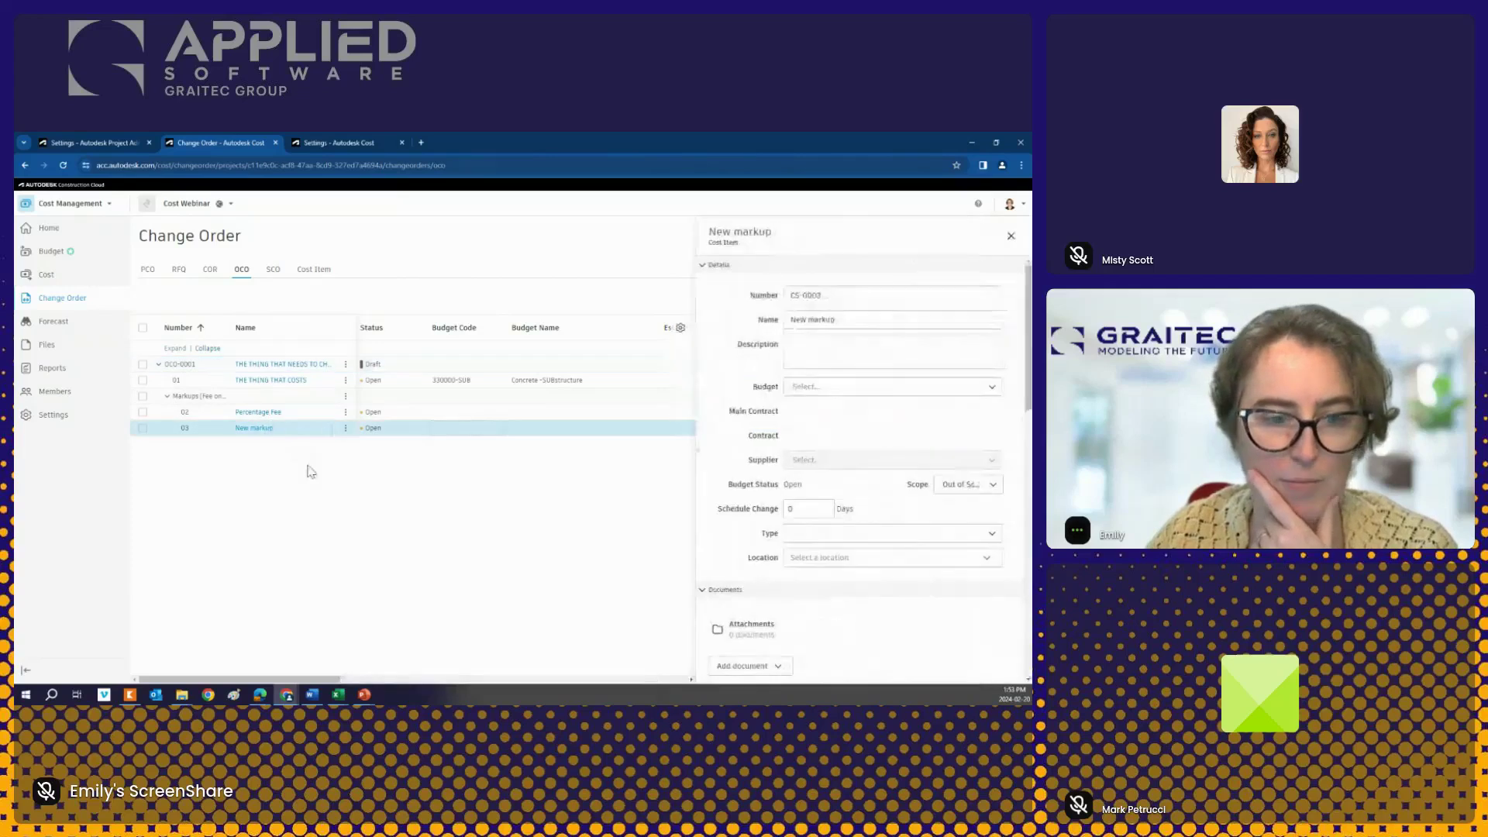
pyautogui.click(1011, 235)
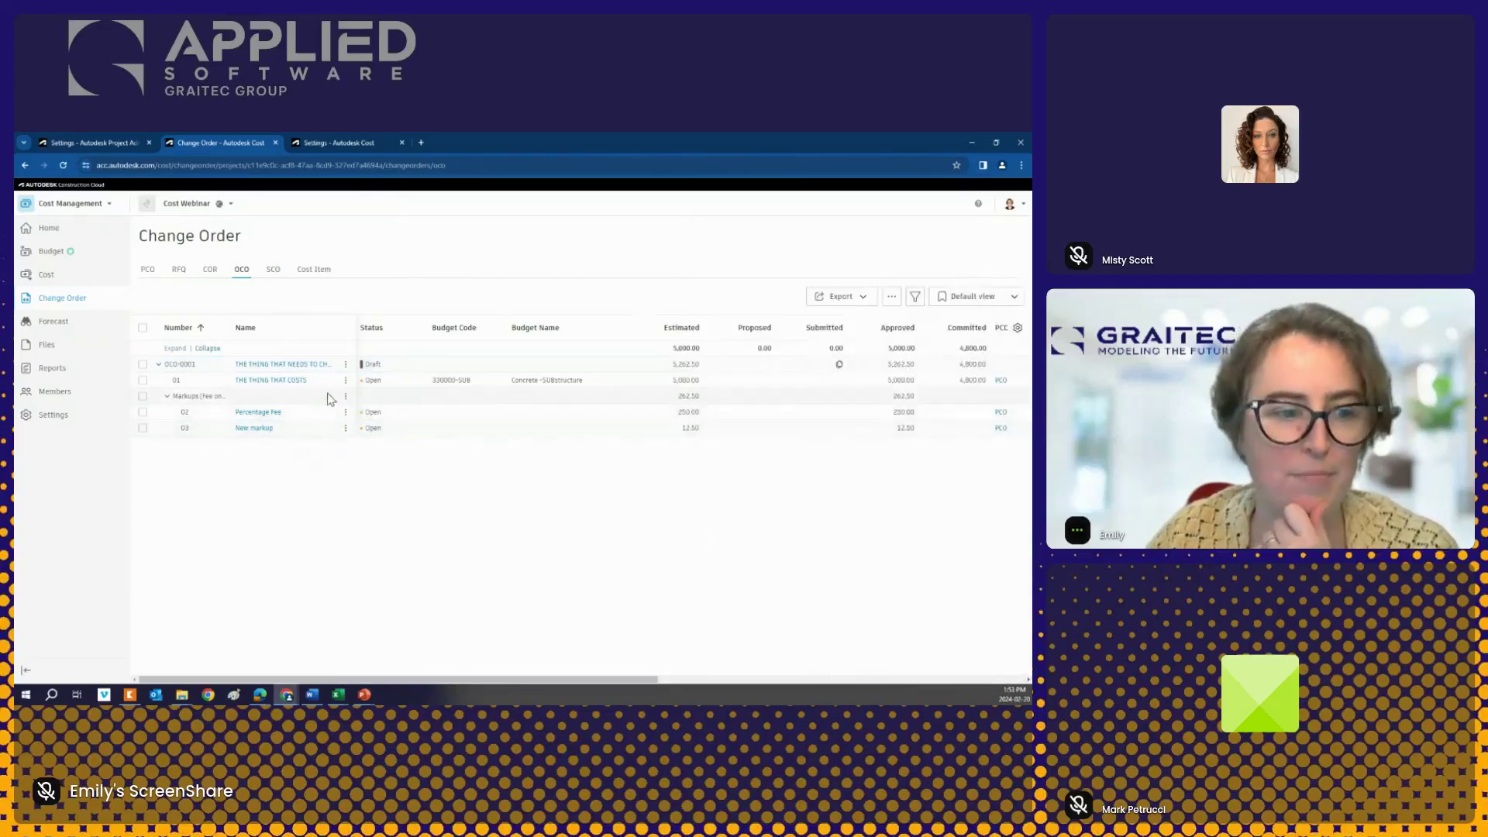
# Step: Set the OCO's type to Internal Change and enter SOME INFO HERE as its scope of work
pyautogui.click(346, 364)
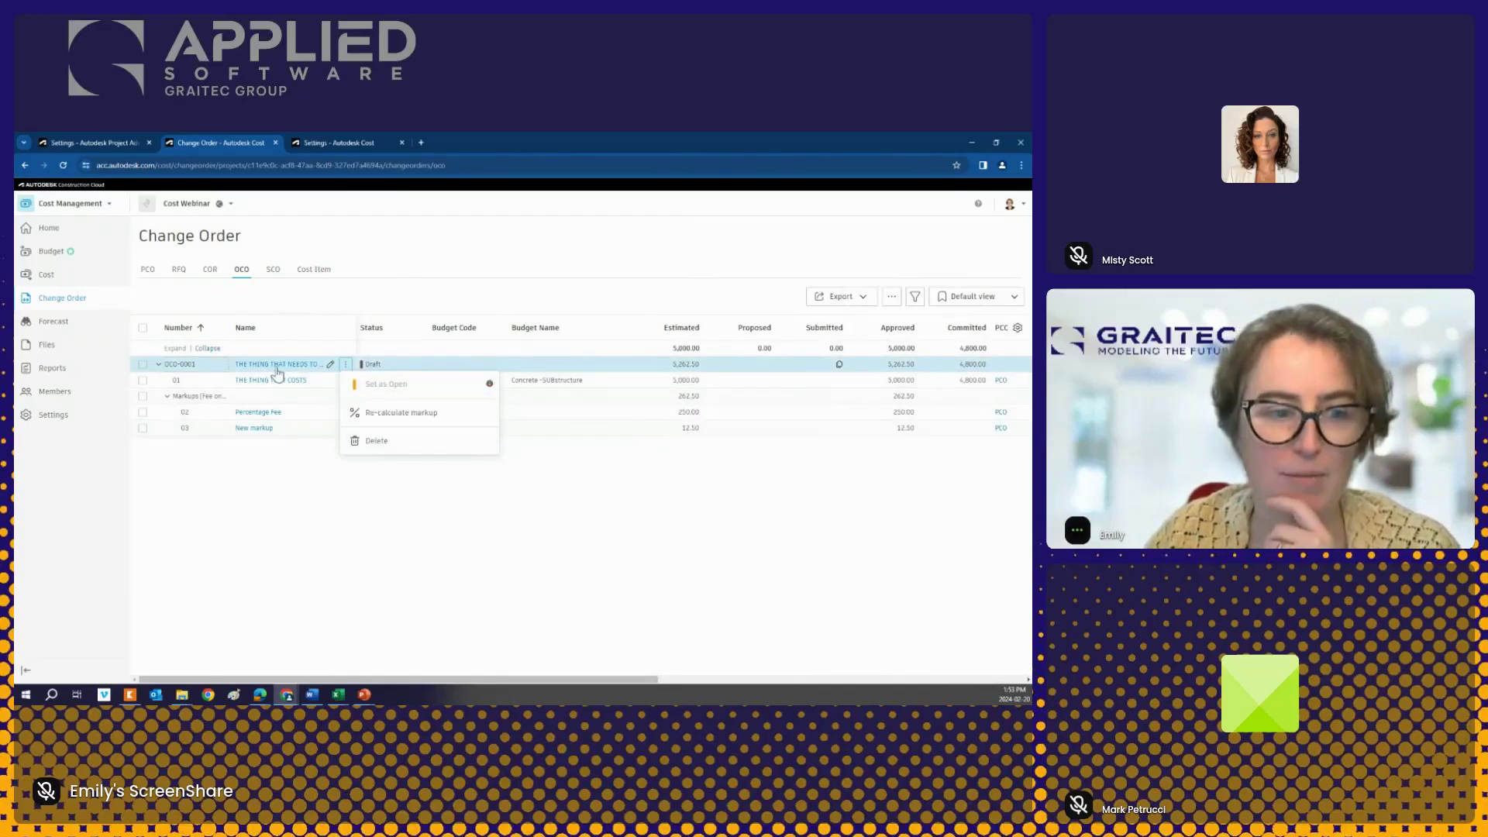
pyautogui.click(363, 436)
pyautogui.click(825, 427)
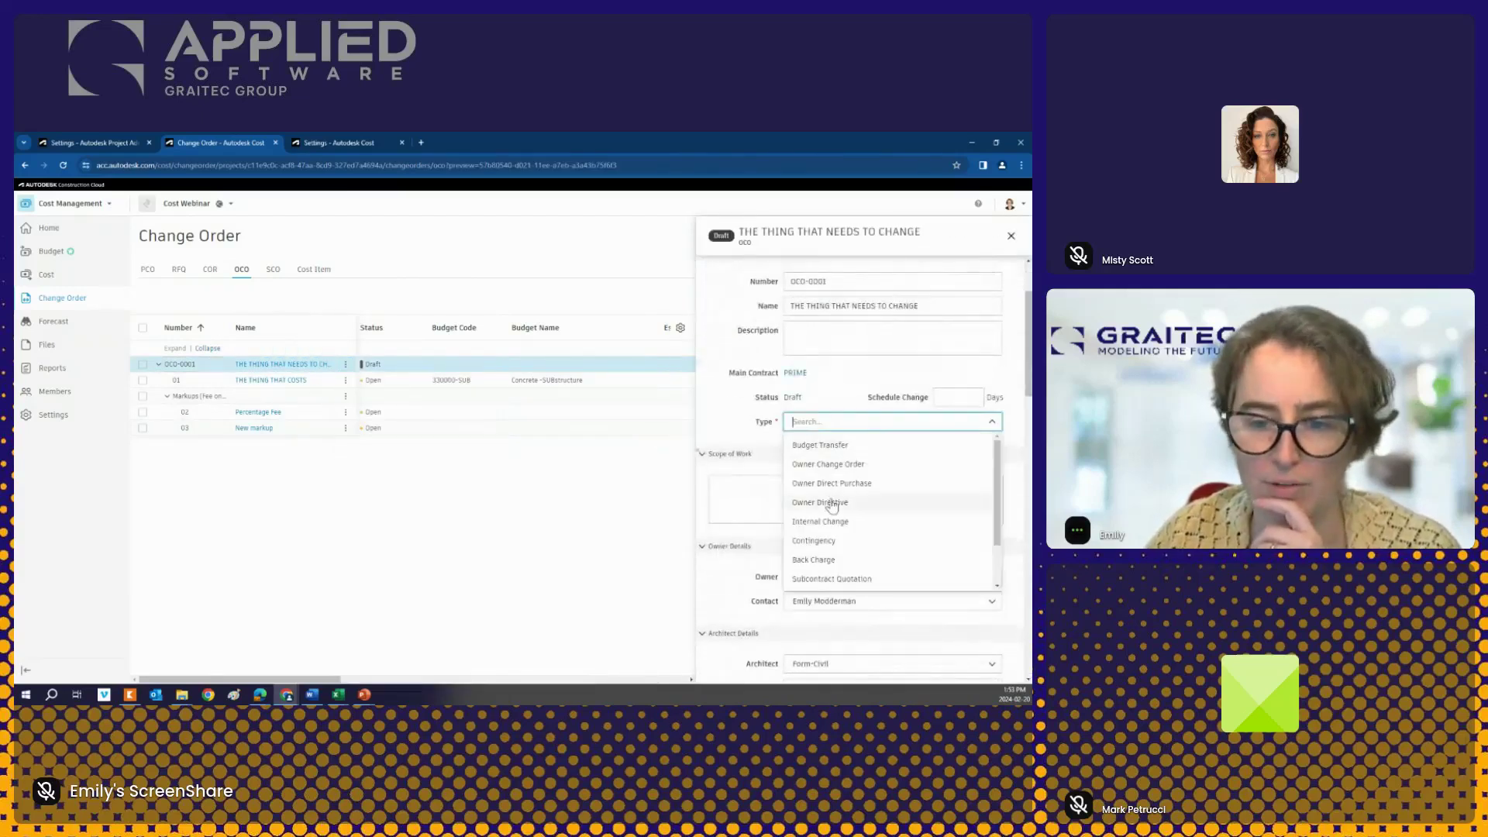
pyautogui.click(839, 523)
pyautogui.scroll(-2, 736, 433)
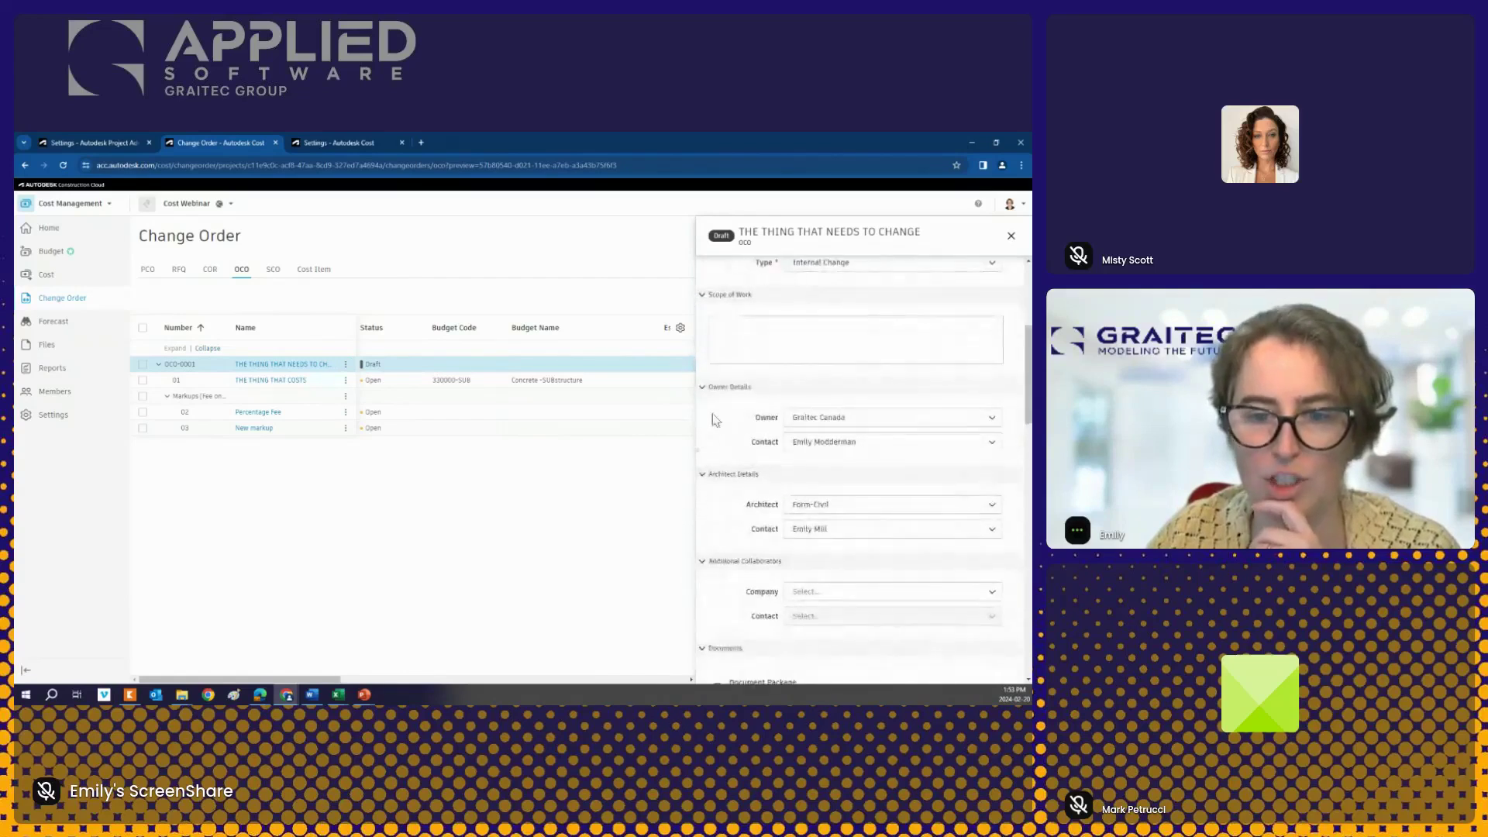
pyautogui.click(771, 336)
pyautogui.write('SOME INFOR')
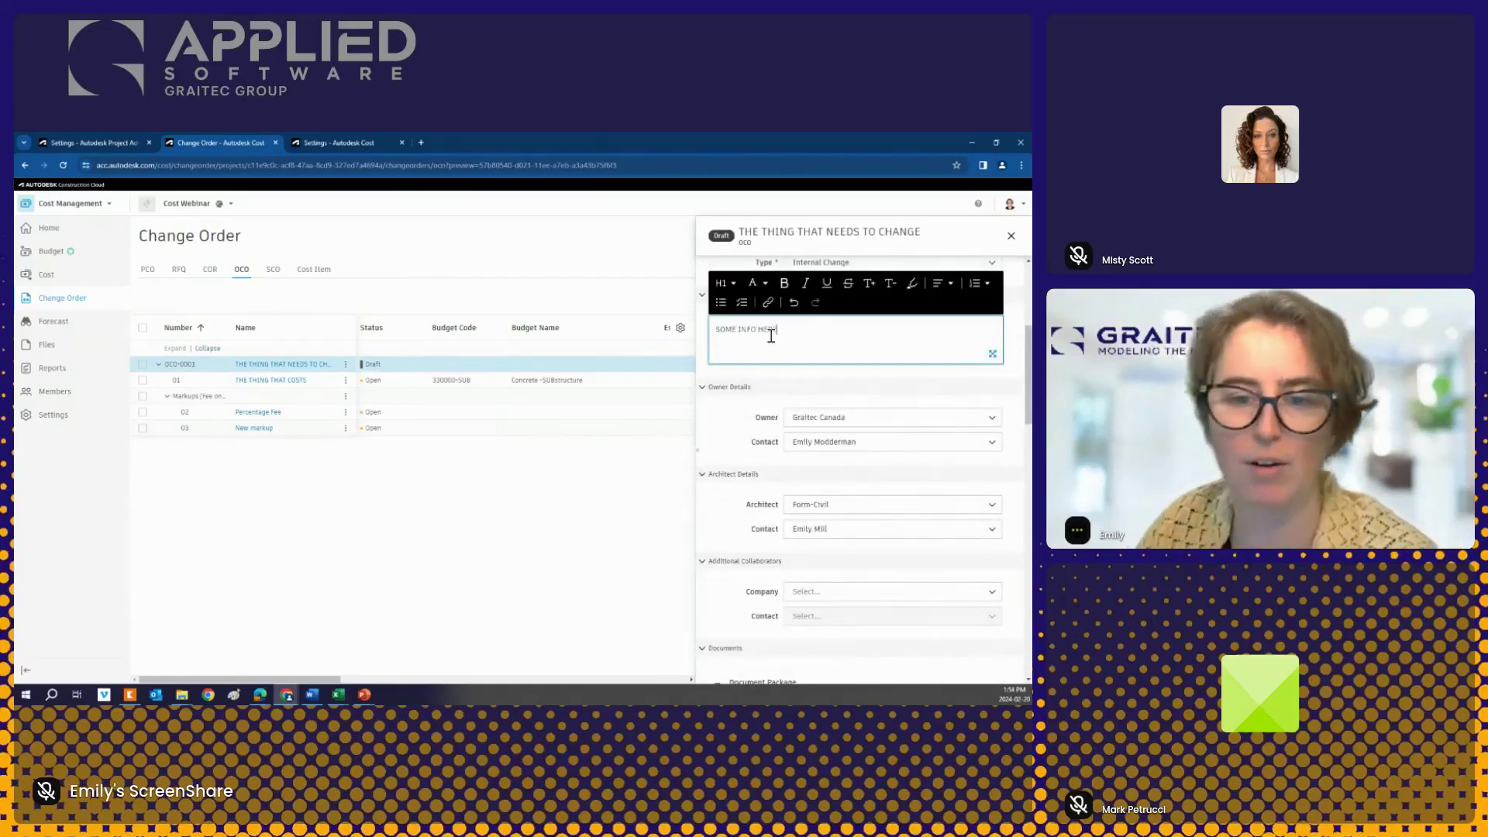
pyautogui.click(544, 537)
# Step: Check which fields are still required for setting the OCO as open, and review its markup summary and approval details
pyautogui.click(346, 366)
pyautogui.moveTo(476, 384)
pyautogui.click(721, 442)
pyautogui.scroll(-3, 723, 441)
pyautogui.scroll(-10, 806, 473)
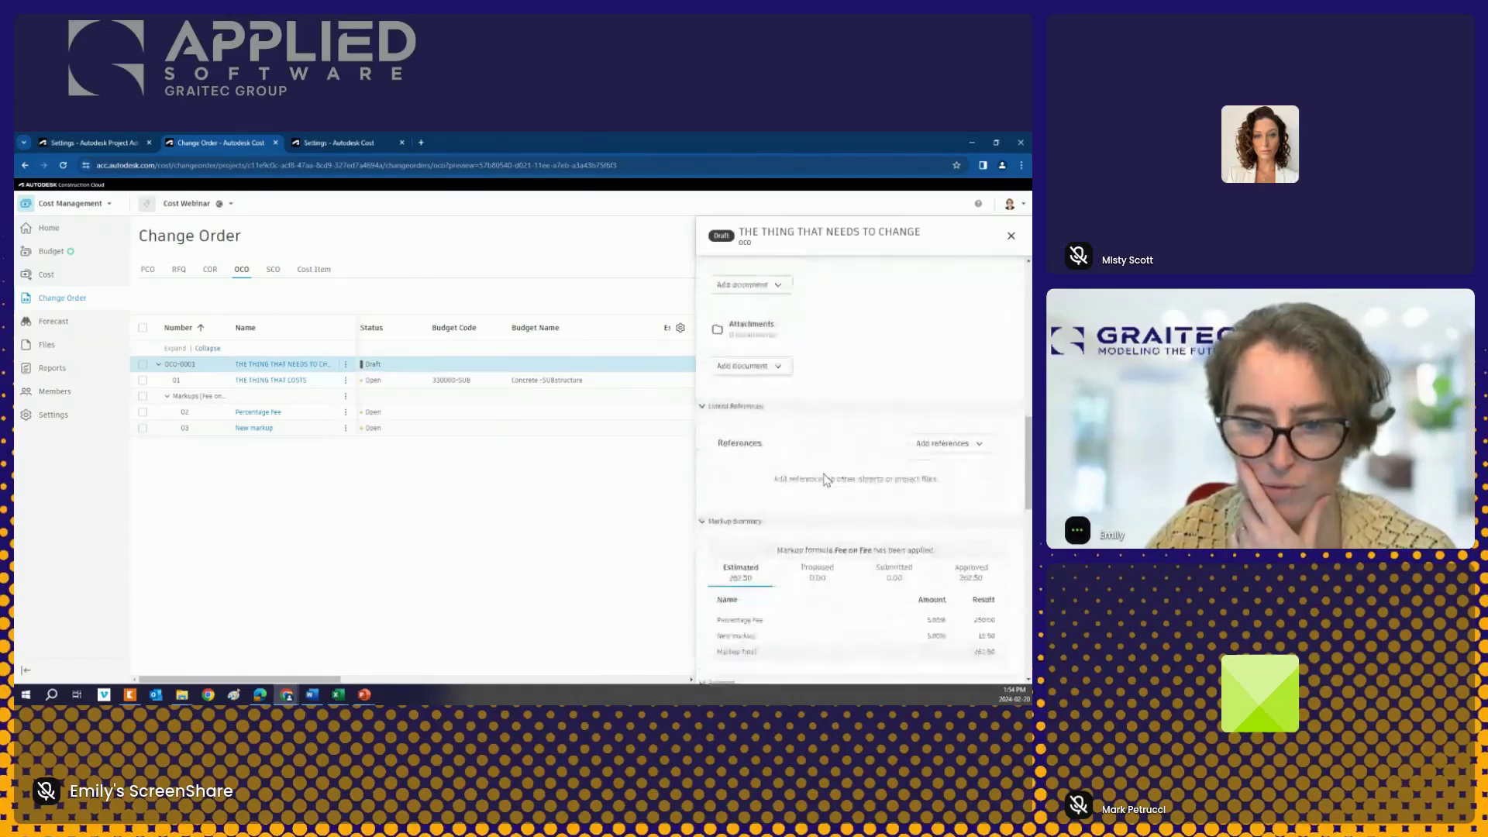
pyautogui.scroll(2, 862, 470)
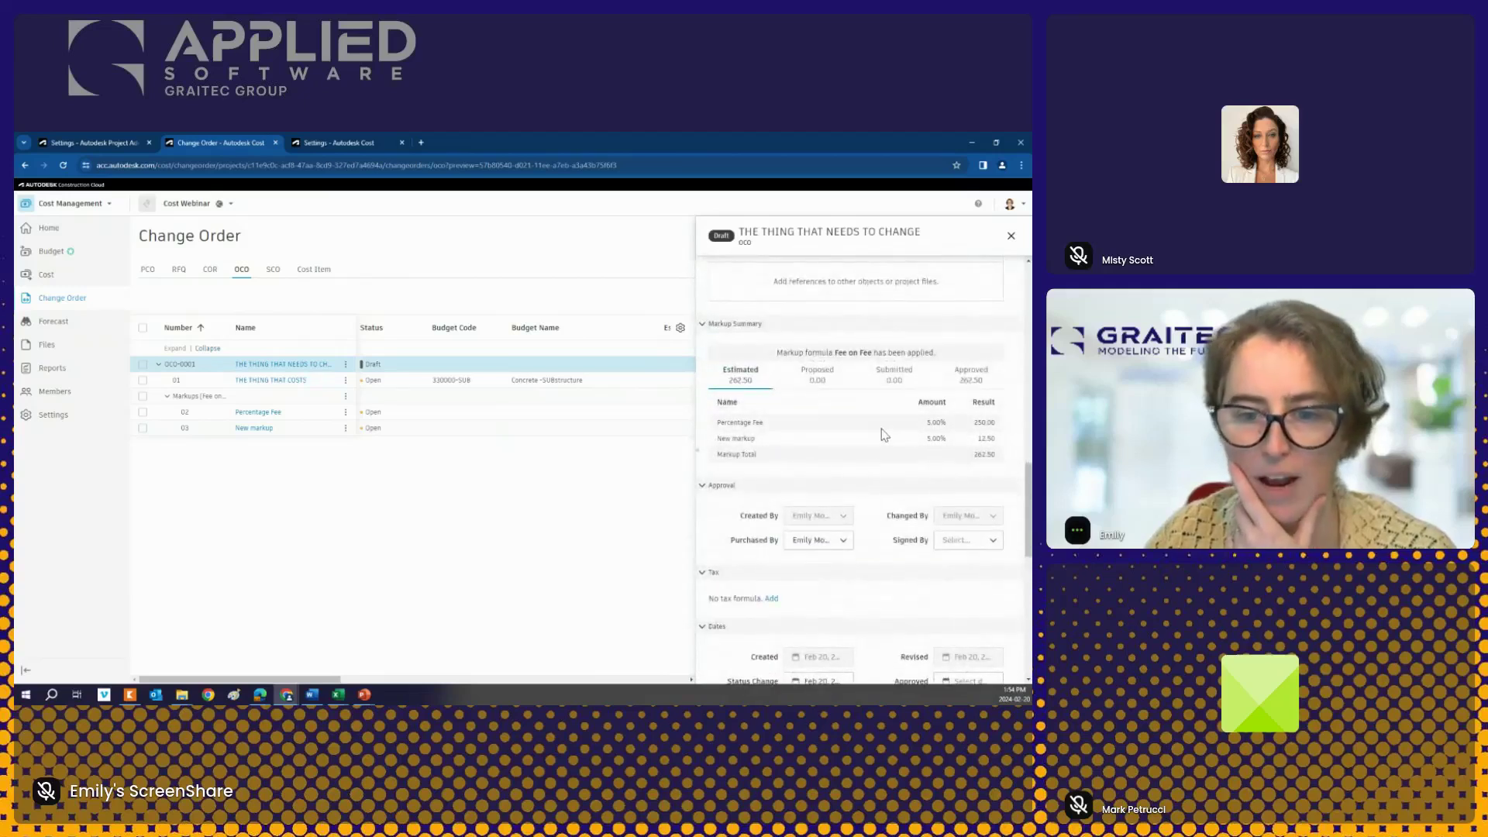
pyautogui.click(293, 365)
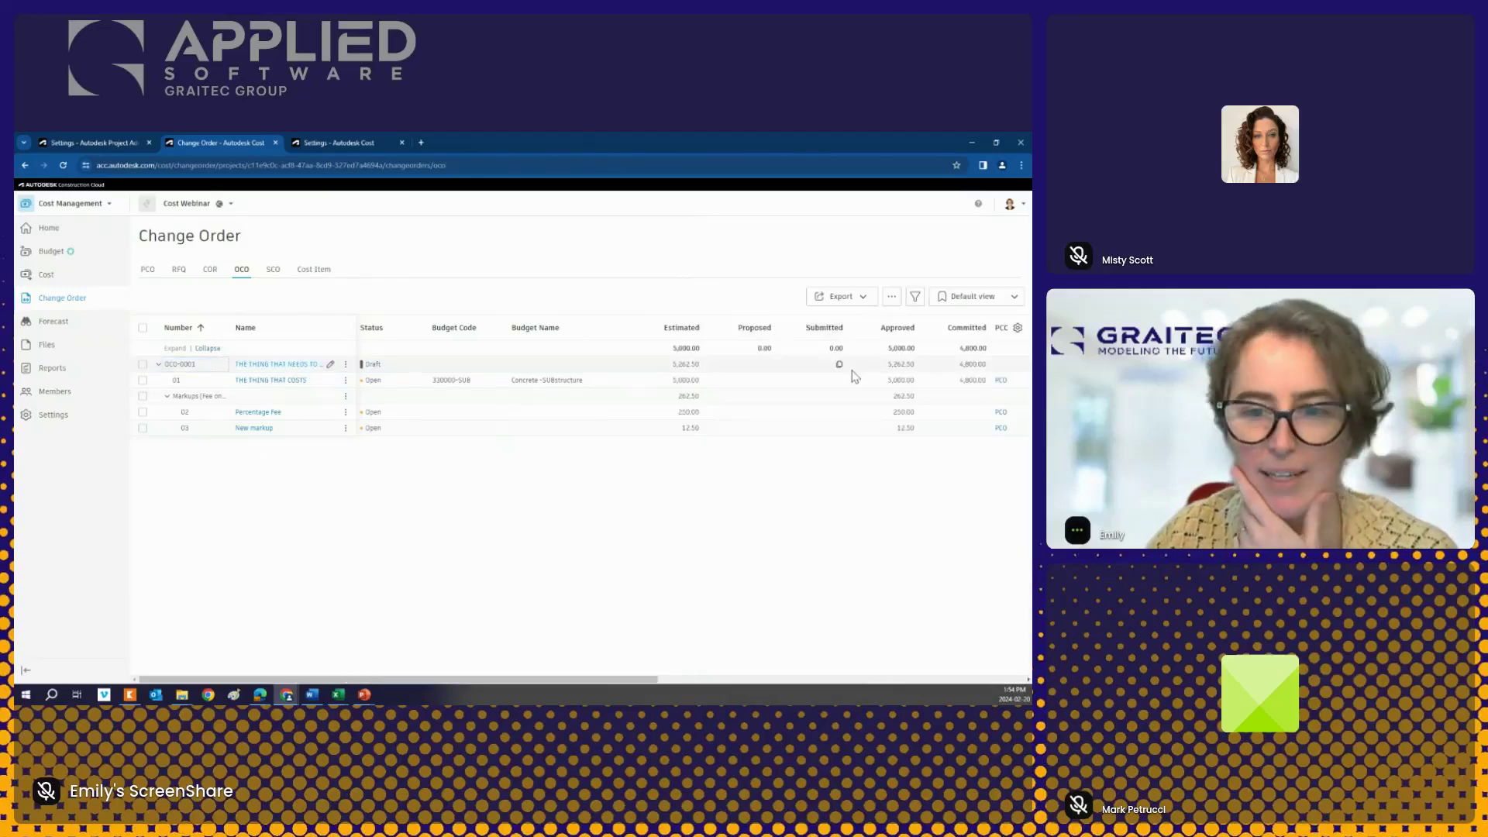
# Step: Fill in a submitted value of 5,000 for the OCO's cost item and recalculate the OCO's markup
pyautogui.click(838, 364)
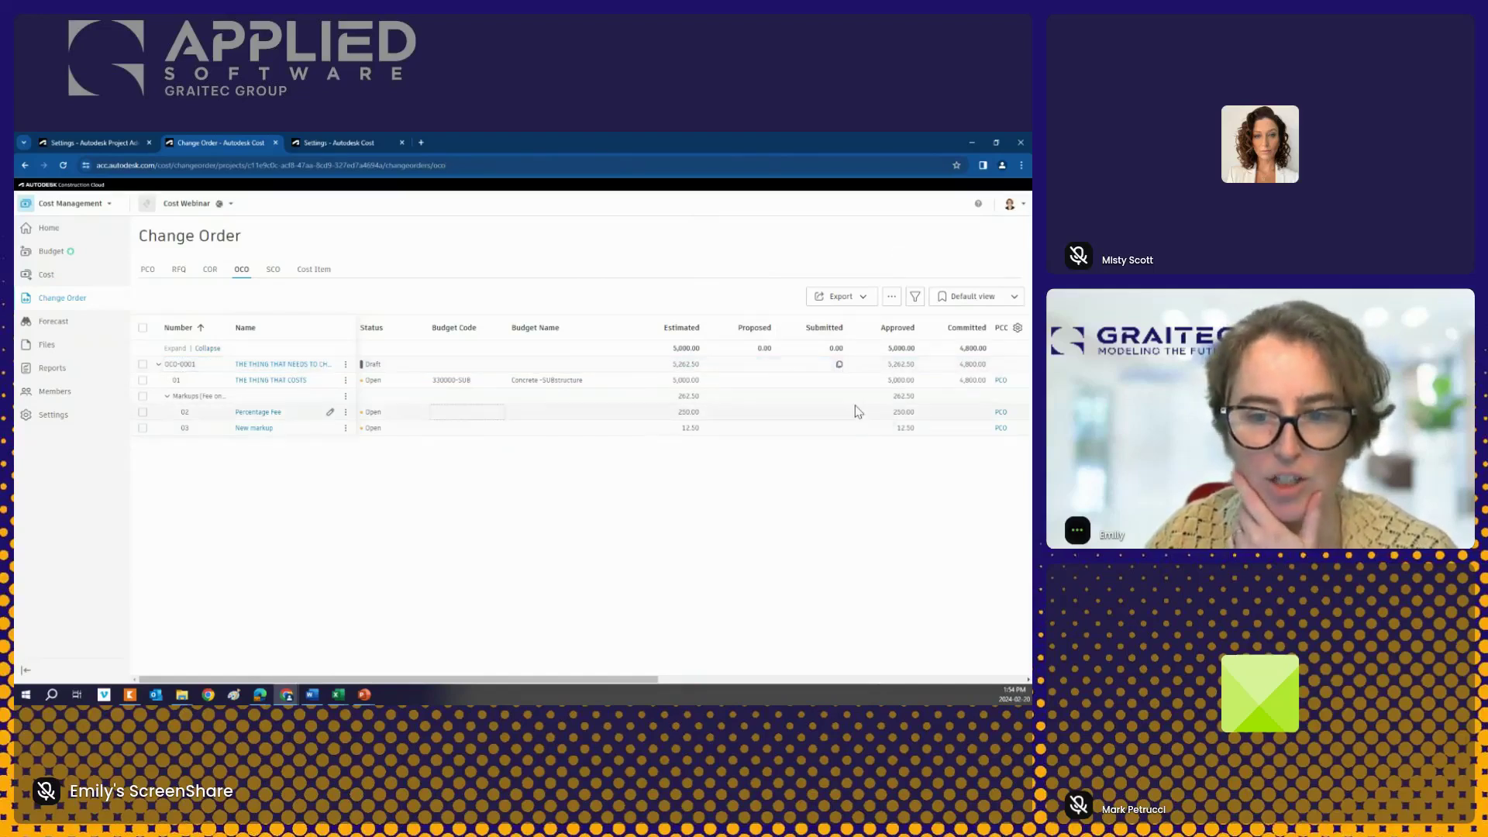
pyautogui.click(839, 365)
pyautogui.click(866, 402)
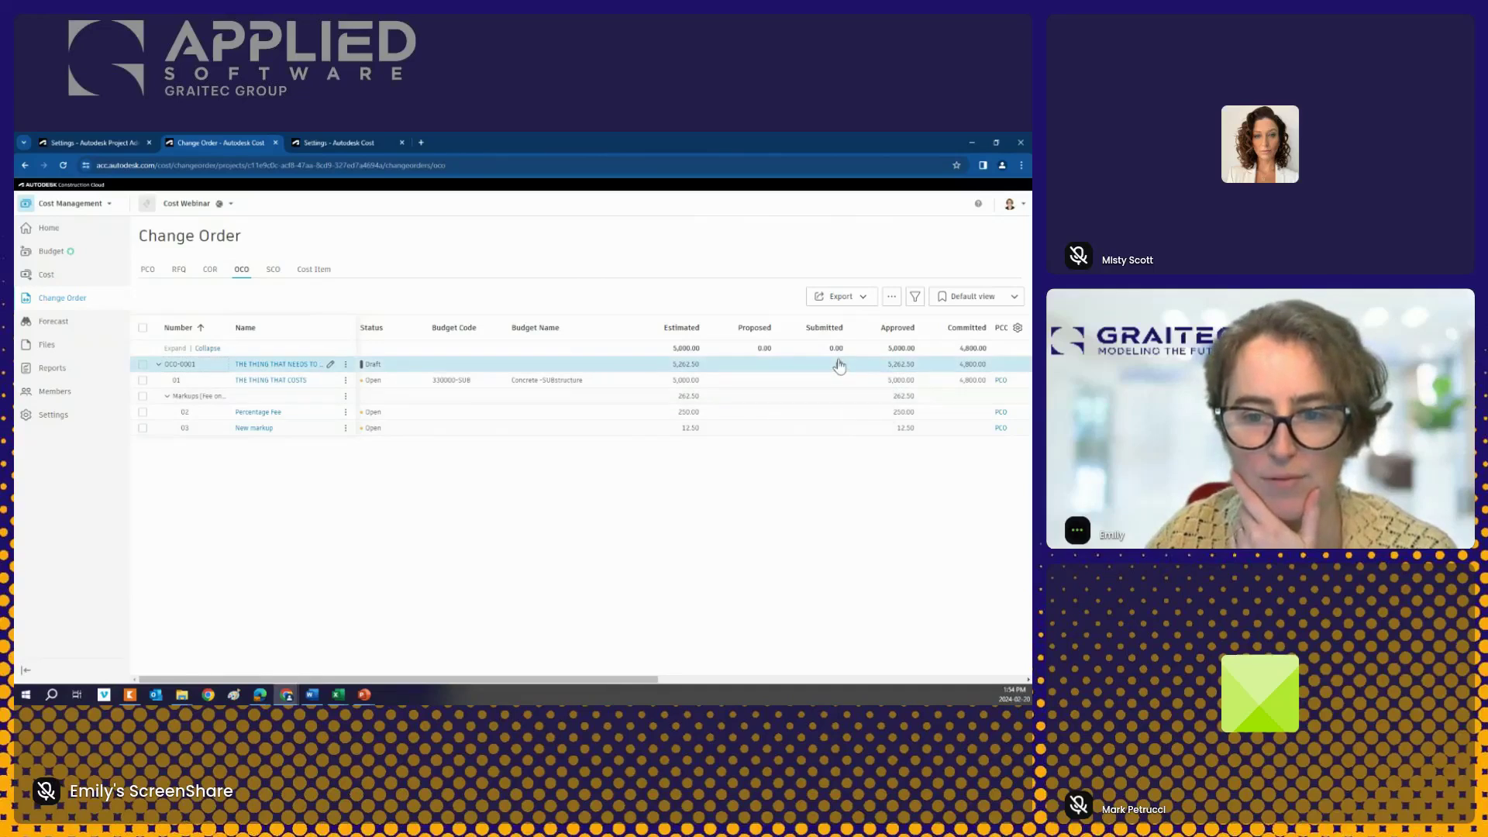
pyautogui.click(838, 364)
pyautogui.click(866, 401)
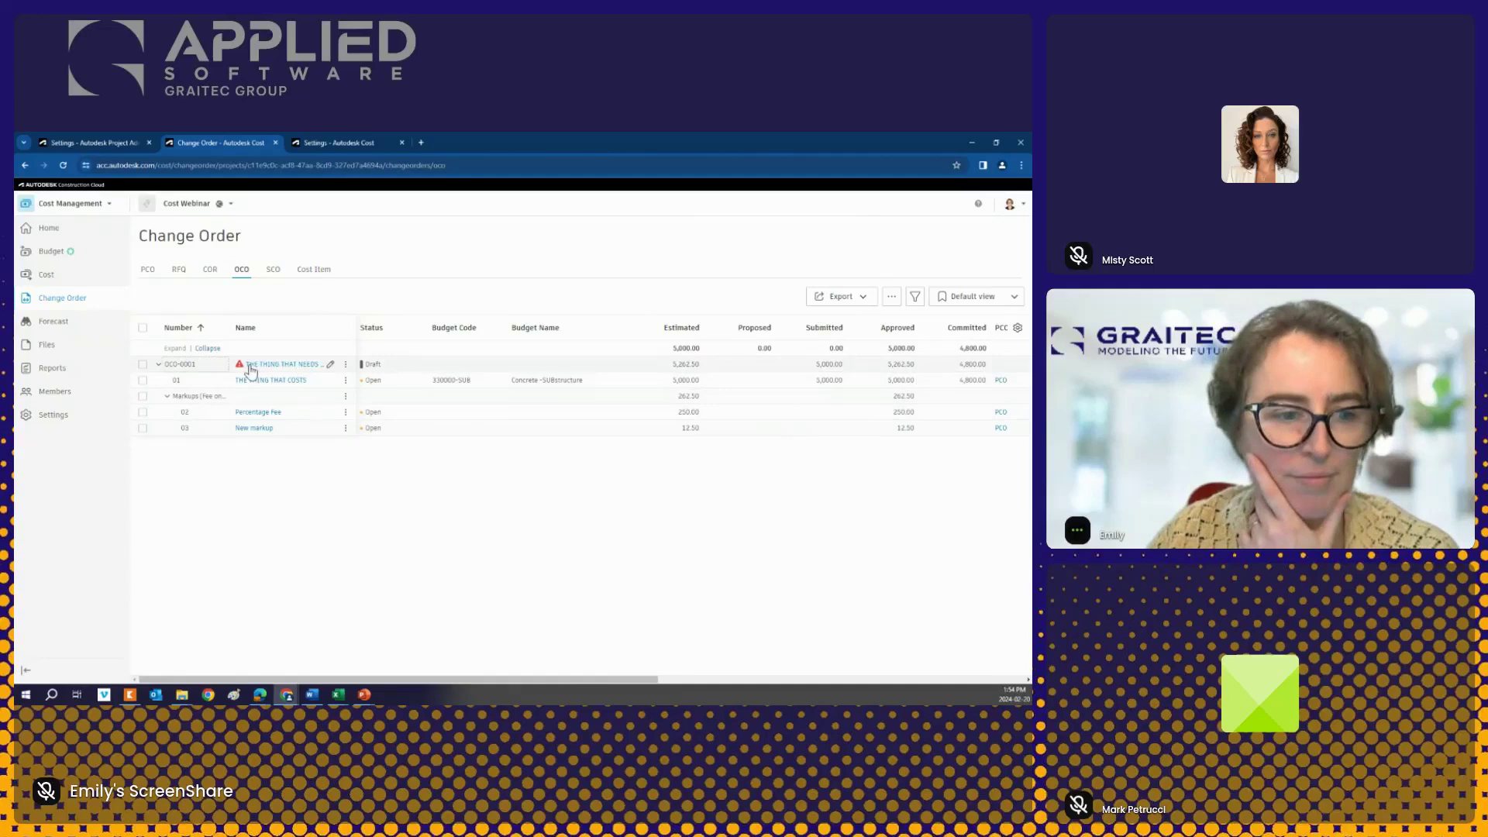
pyautogui.click(346, 364)
pyautogui.click(391, 411)
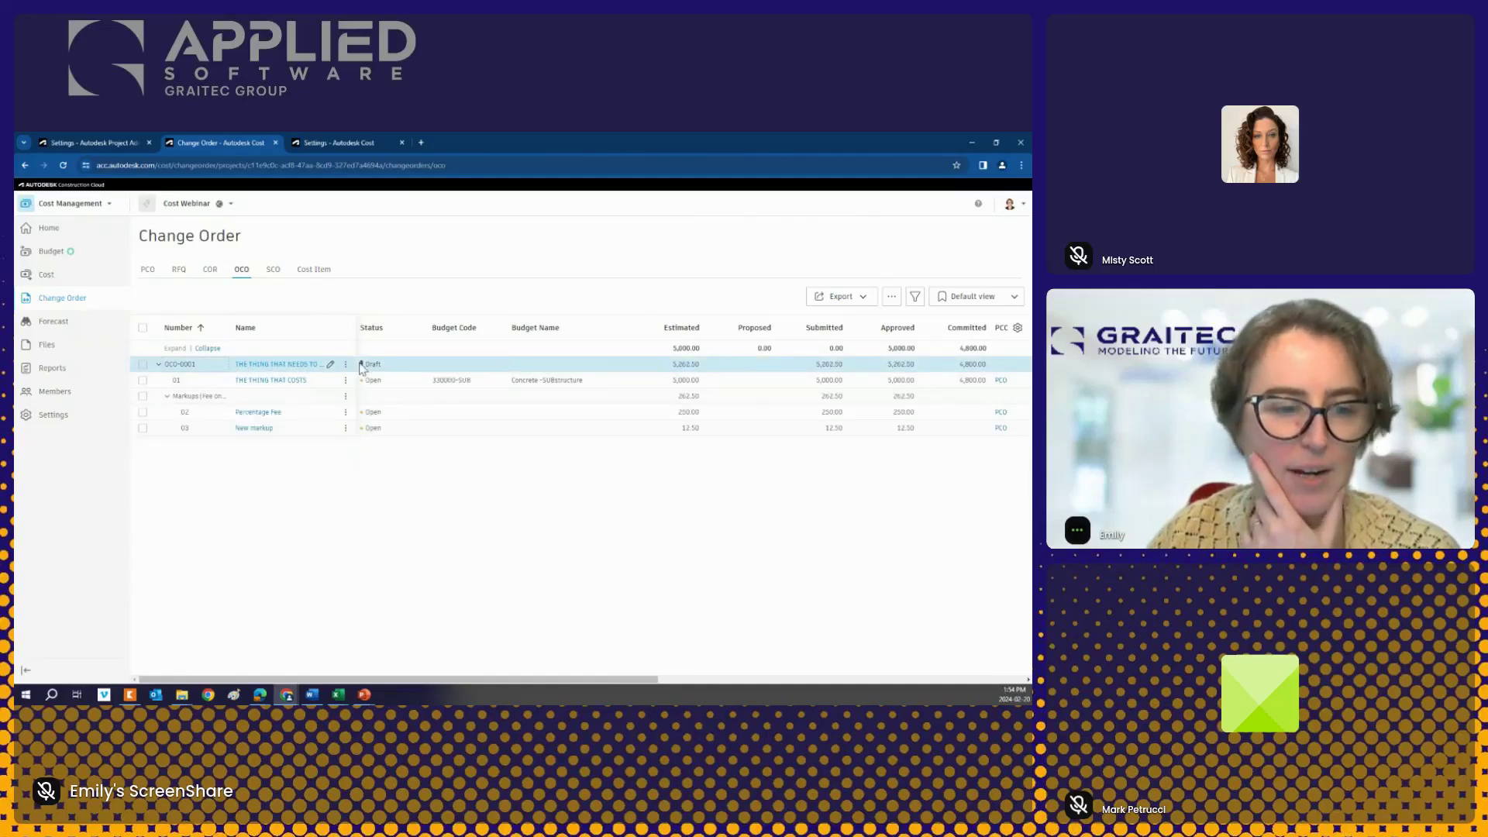
# Step: Set the OCO's Submitted date to Feb 29 and try to set the OCO as open
pyautogui.click(347, 367)
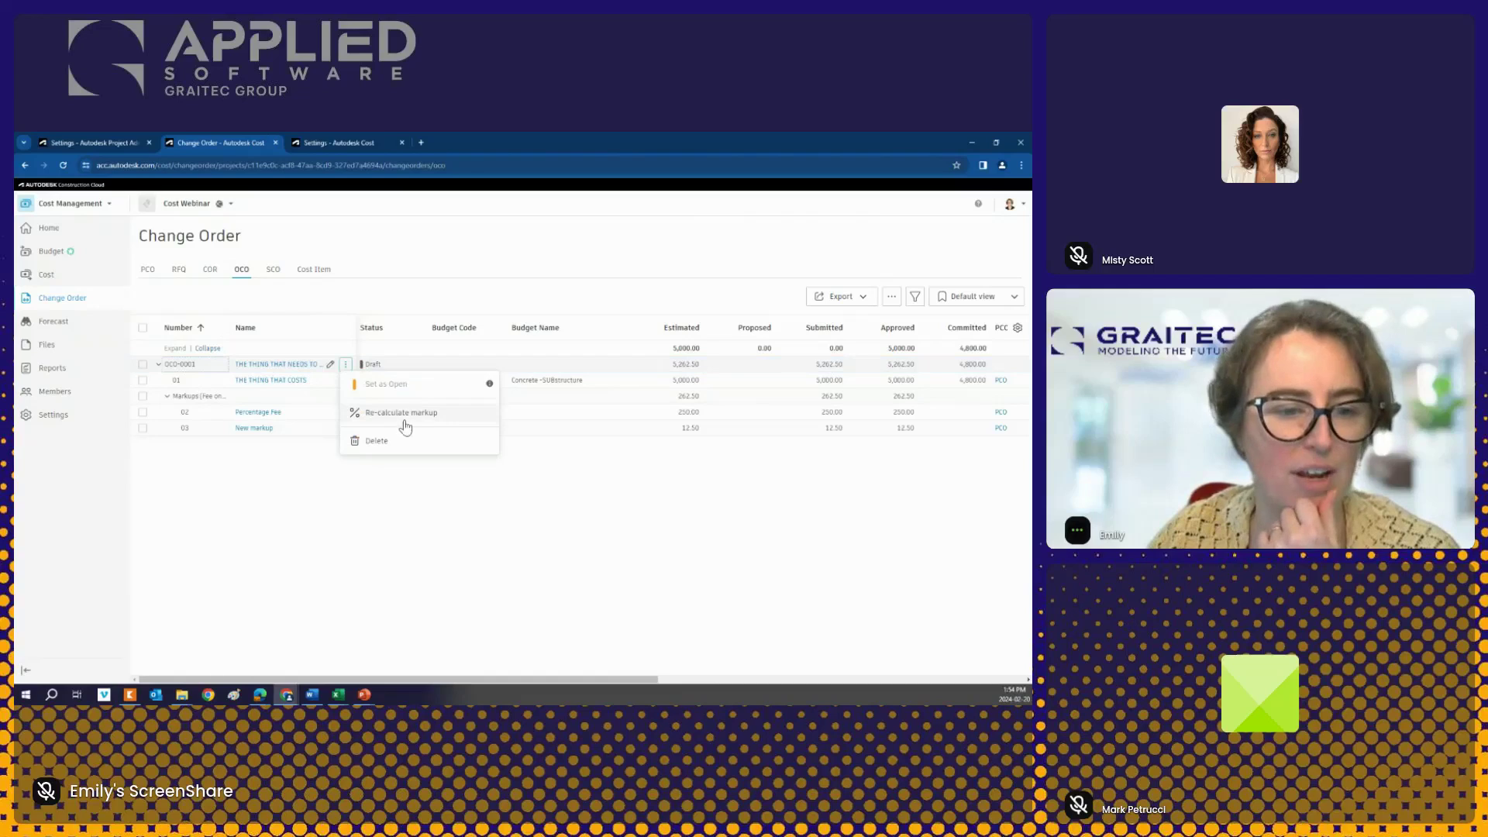
pyautogui.moveTo(488, 384)
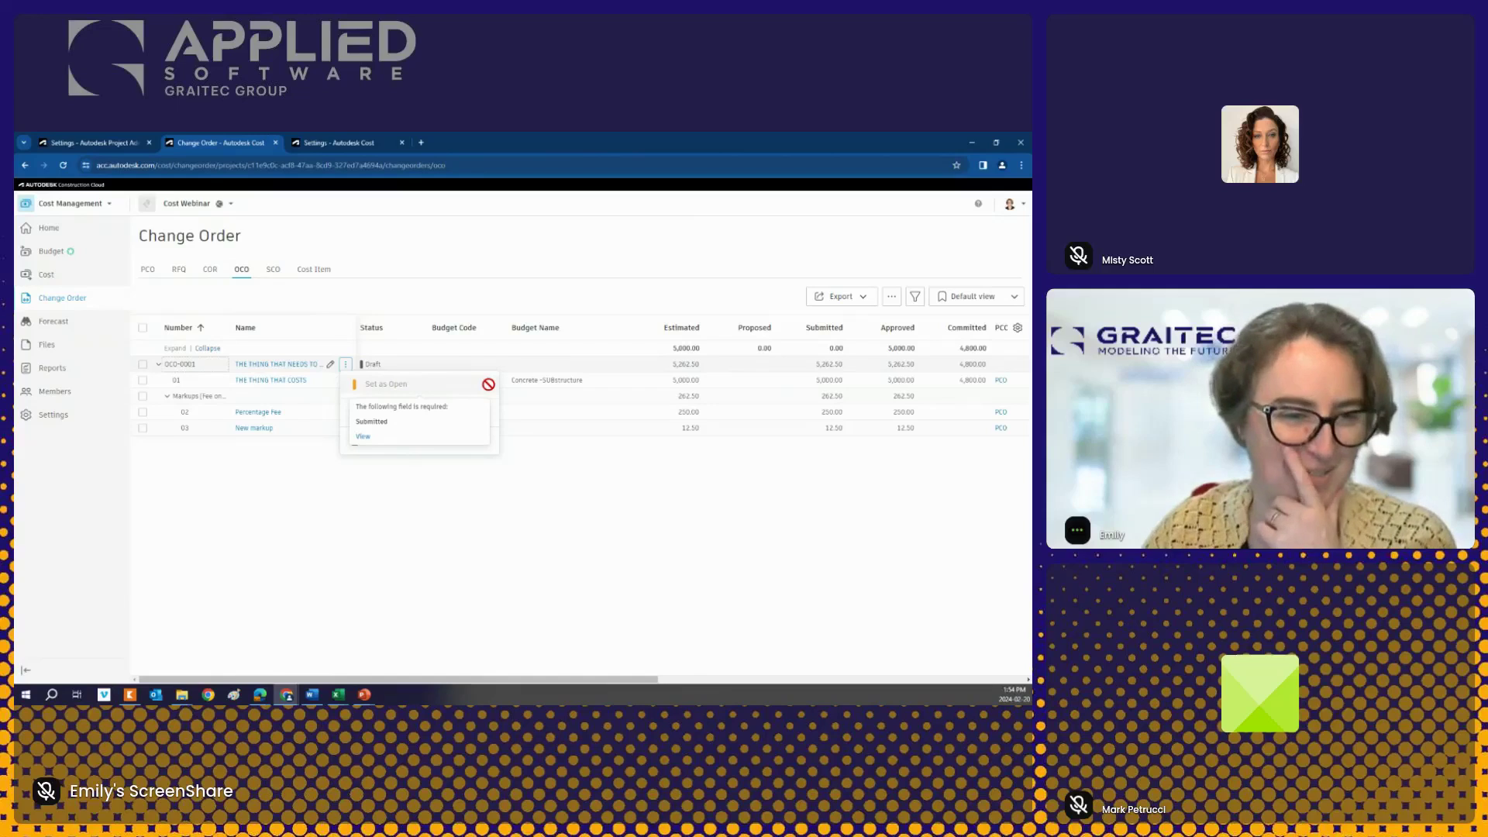
pyautogui.click(286, 364)
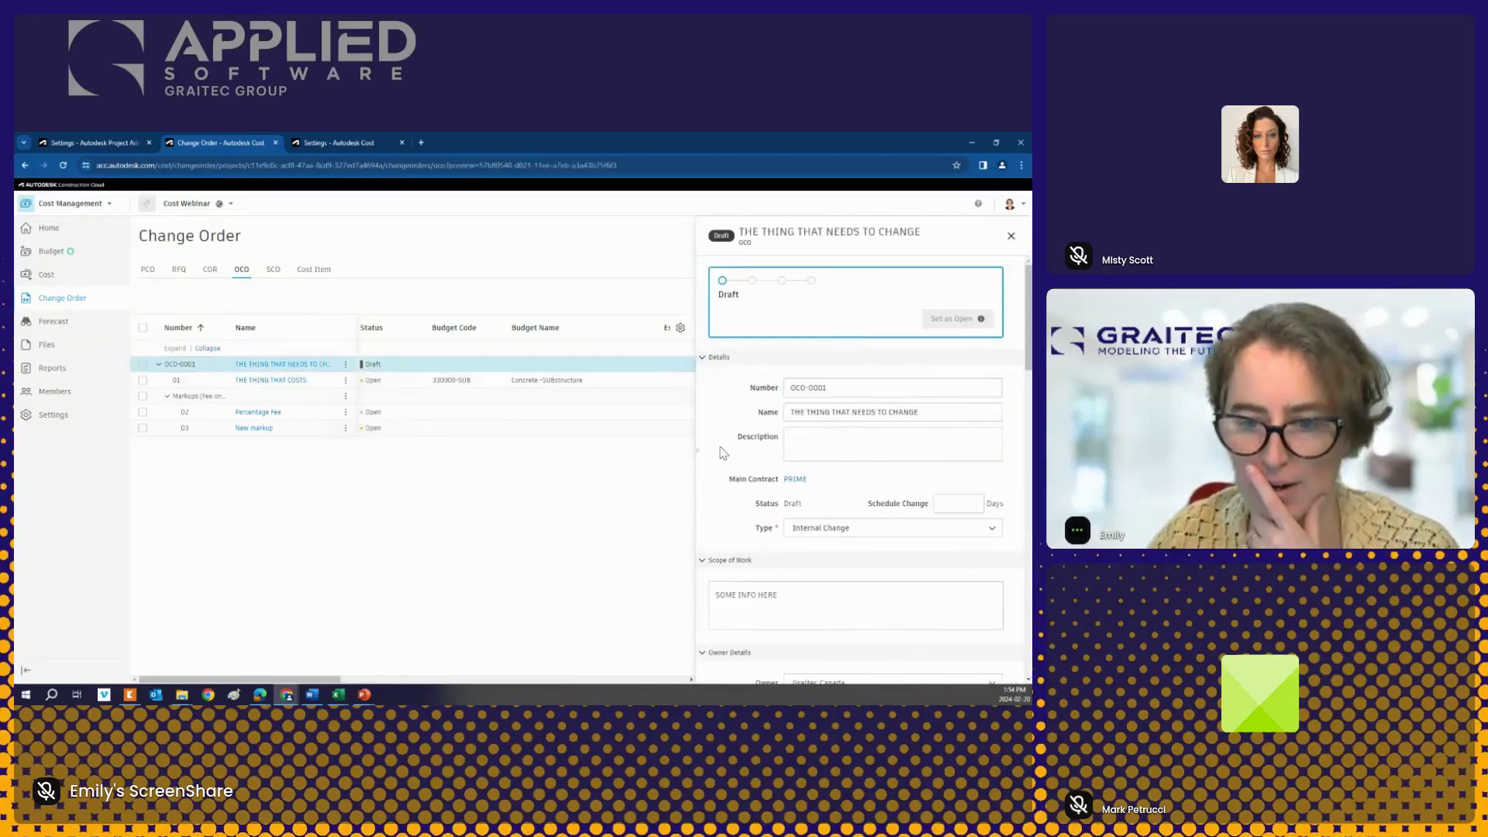
pyautogui.scroll(-10, 722, 453)
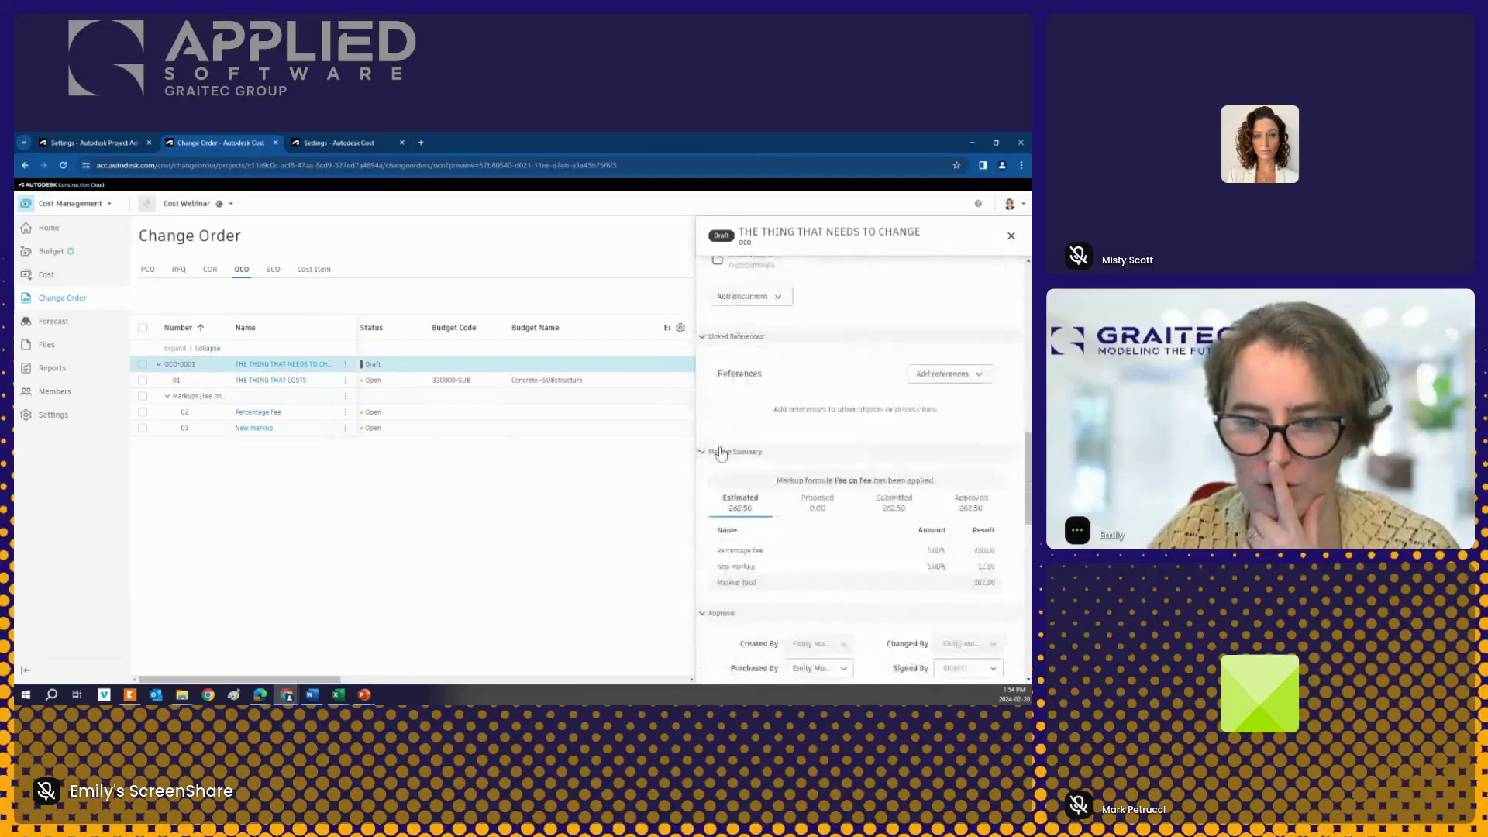
pyautogui.scroll(-5, 723, 453)
pyautogui.click(822, 444)
pyautogui.click(888, 605)
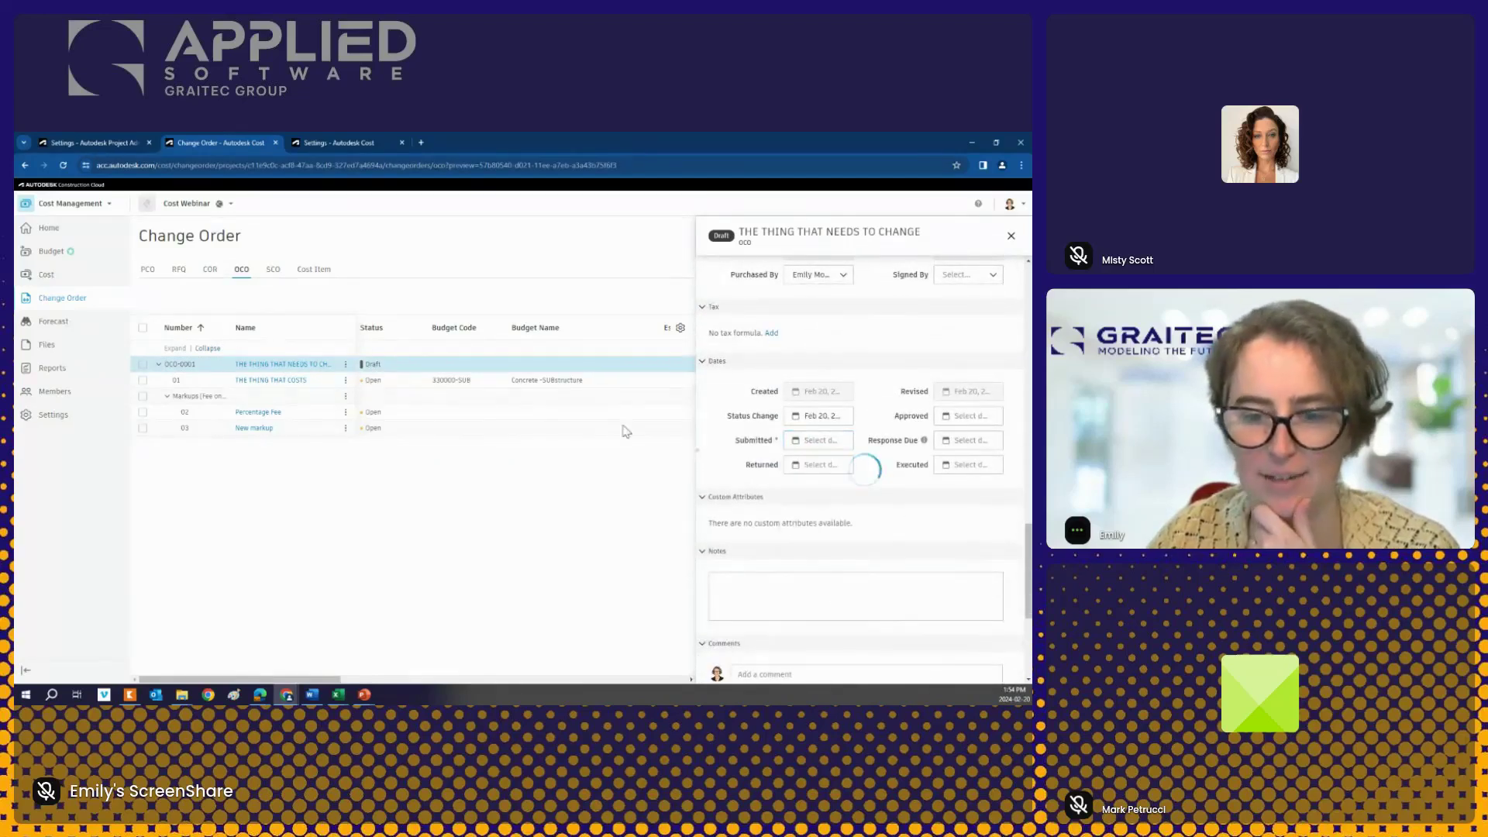
pyautogui.click(345, 363)
pyautogui.click(397, 392)
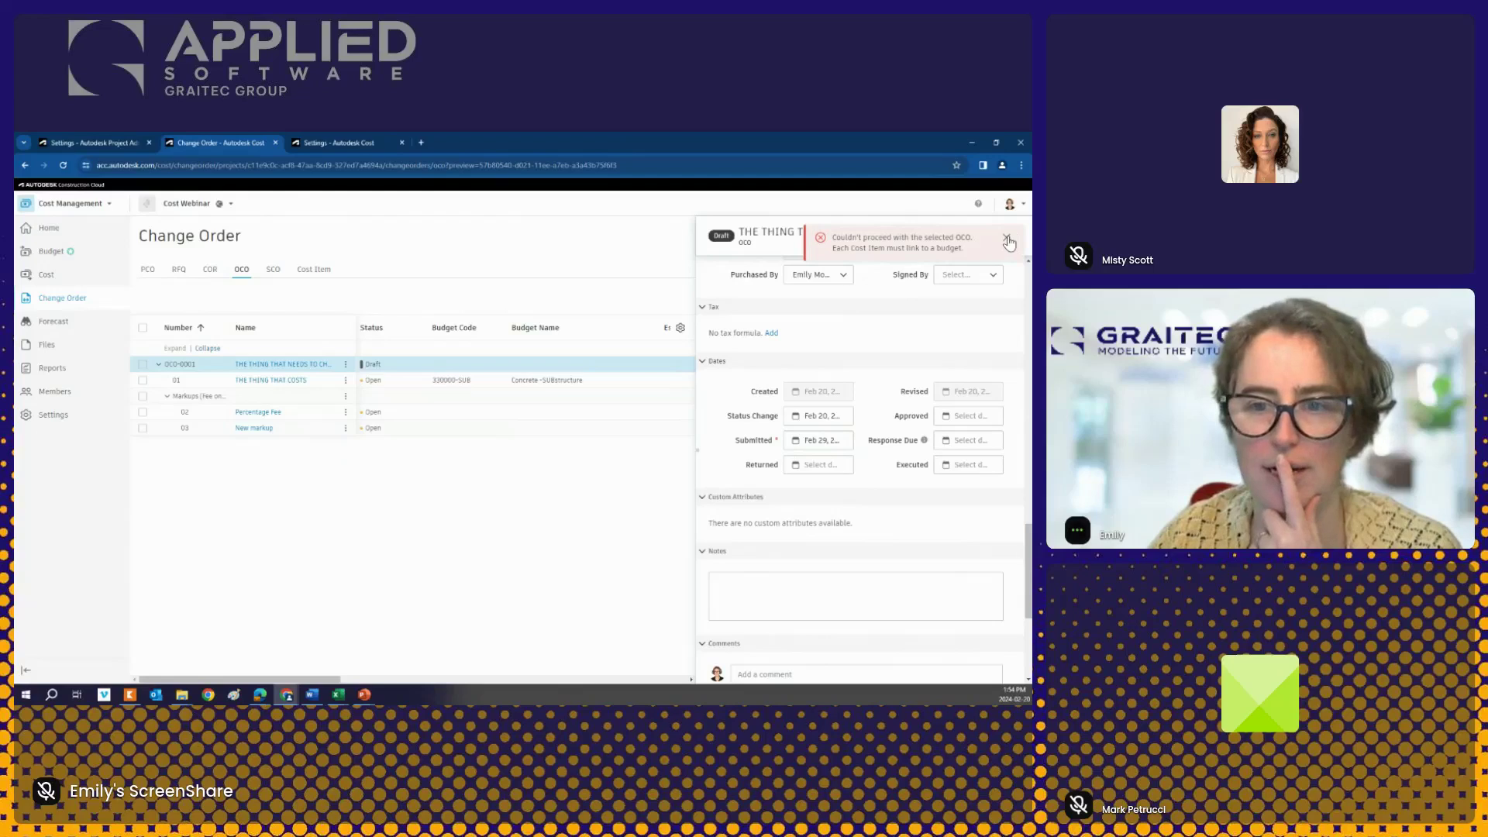
# Step: Link both the Percentage Fee and New markup items of OCO-0001 to the 129001-INT - Fee budget
pyautogui.click(1008, 239)
pyautogui.click(1010, 237)
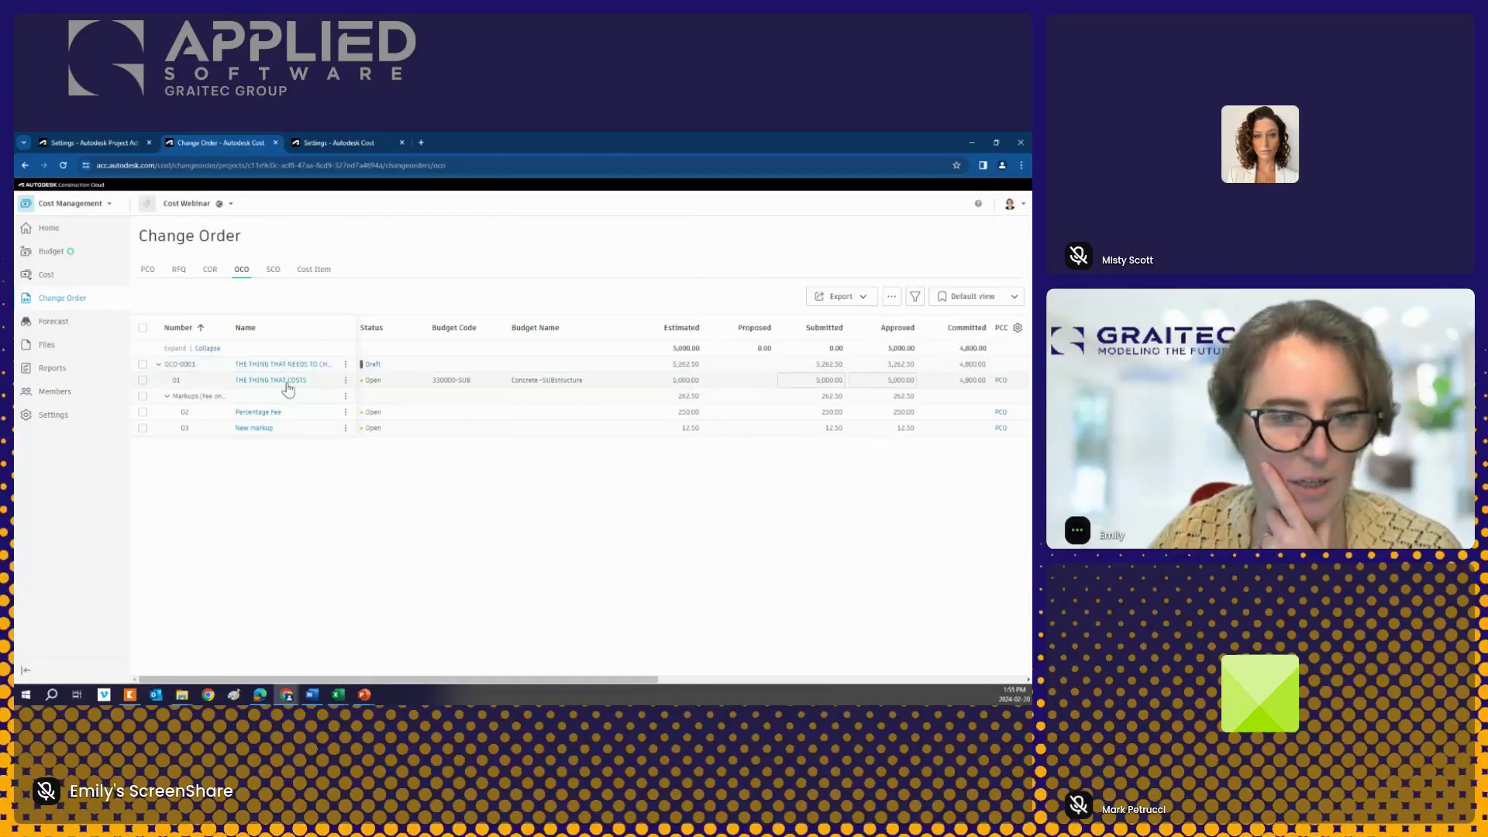
pyautogui.click(478, 415)
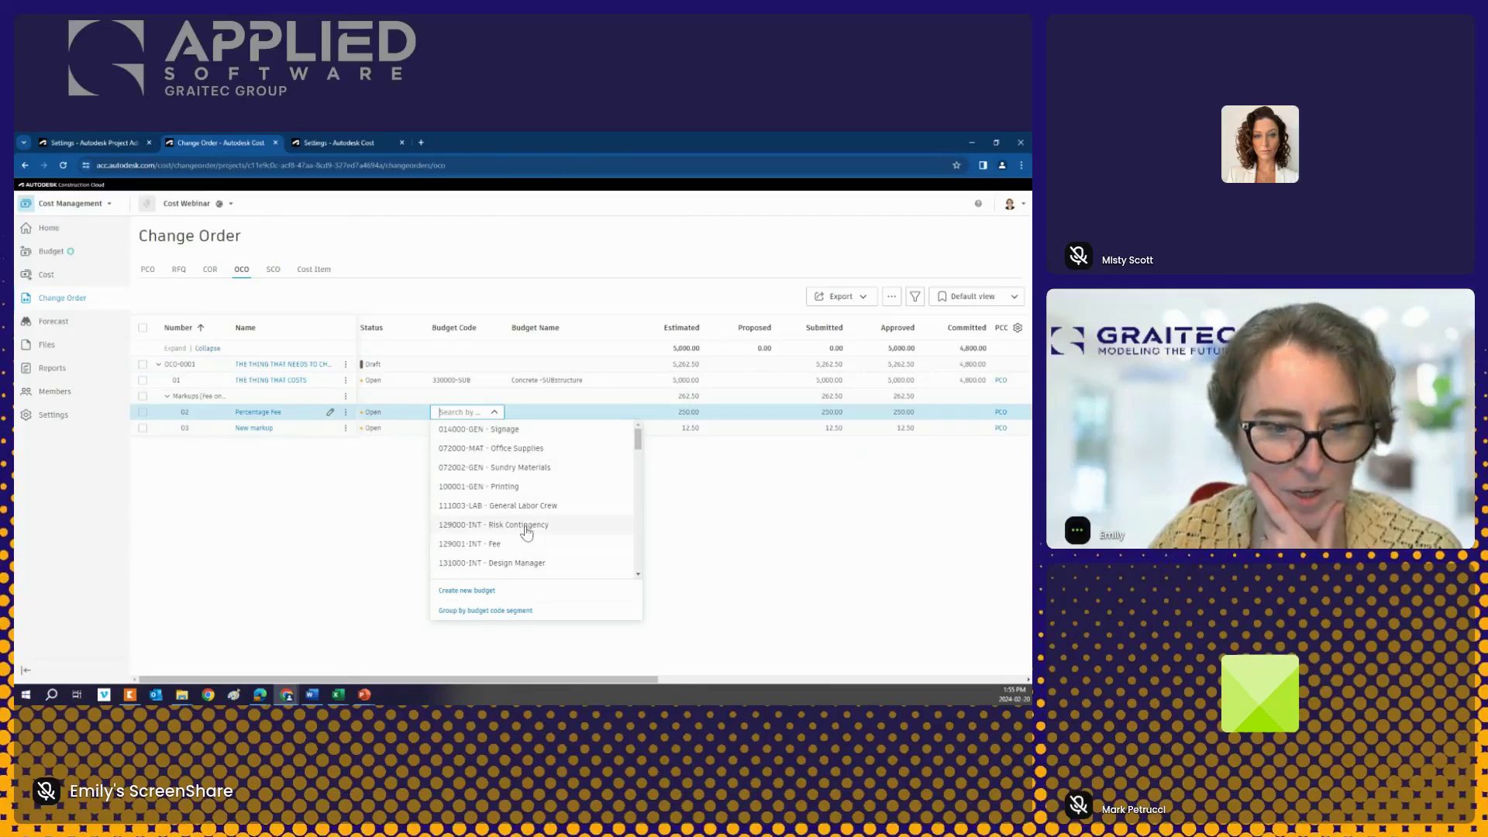
pyautogui.scroll(-2, 526, 543)
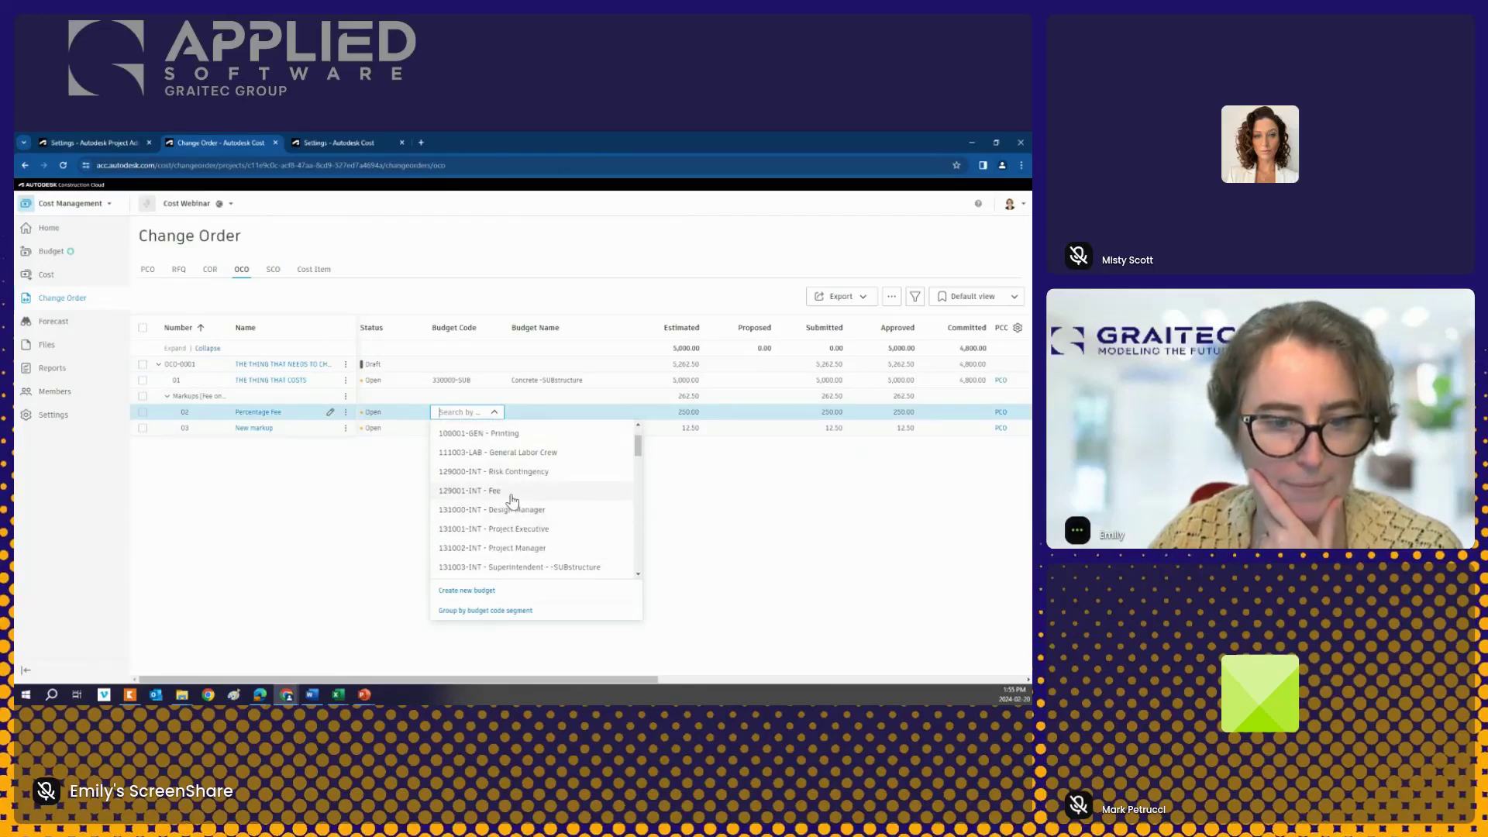
pyautogui.click(496, 481)
pyautogui.click(476, 429)
pyautogui.click(505, 559)
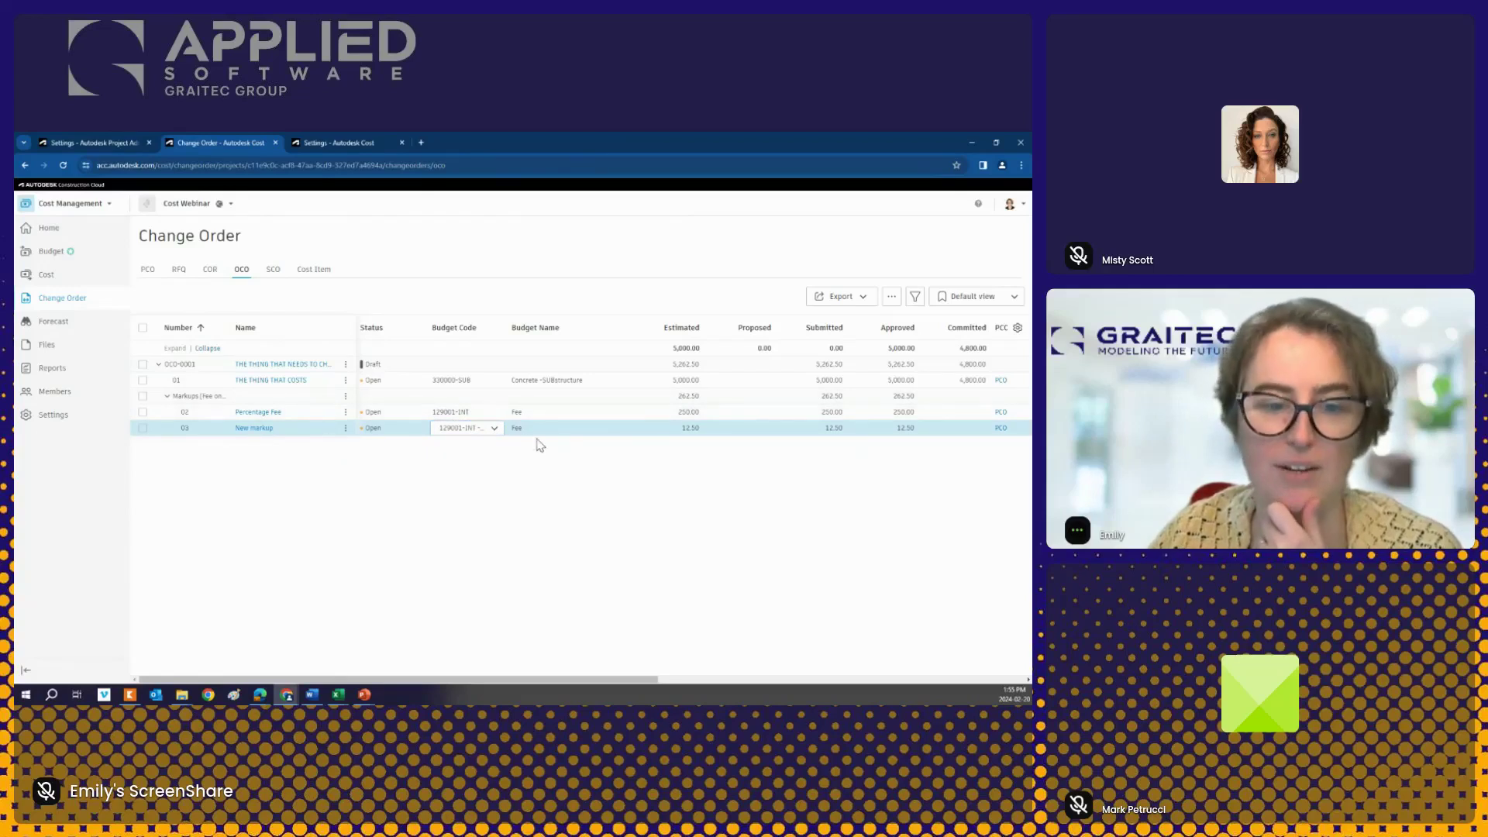
# Step: Set OCO-0001 as open and submit it for owner review, skipping the notification email
pyautogui.click(346, 364)
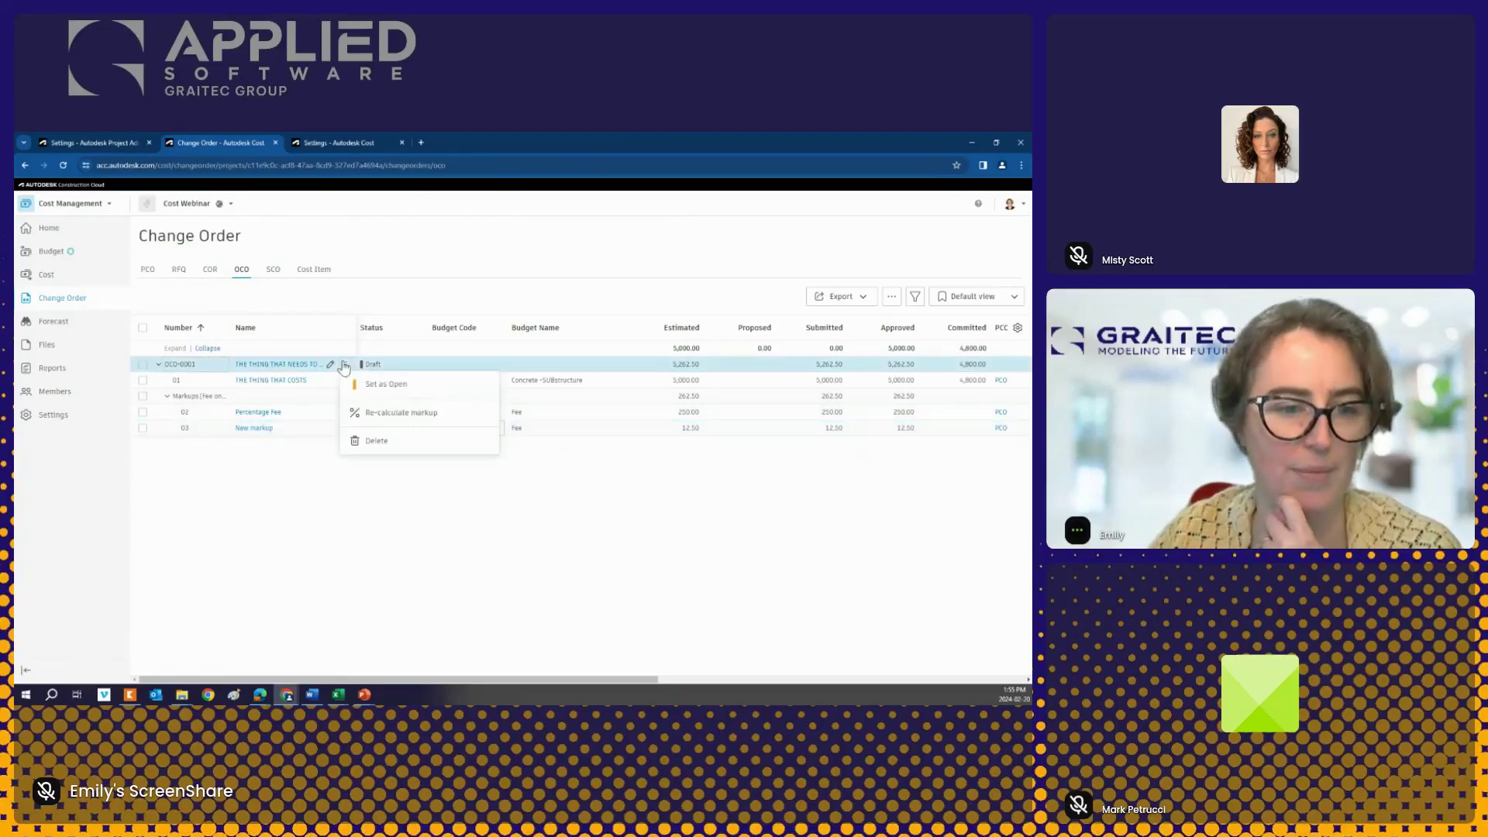
pyautogui.click(589, 436)
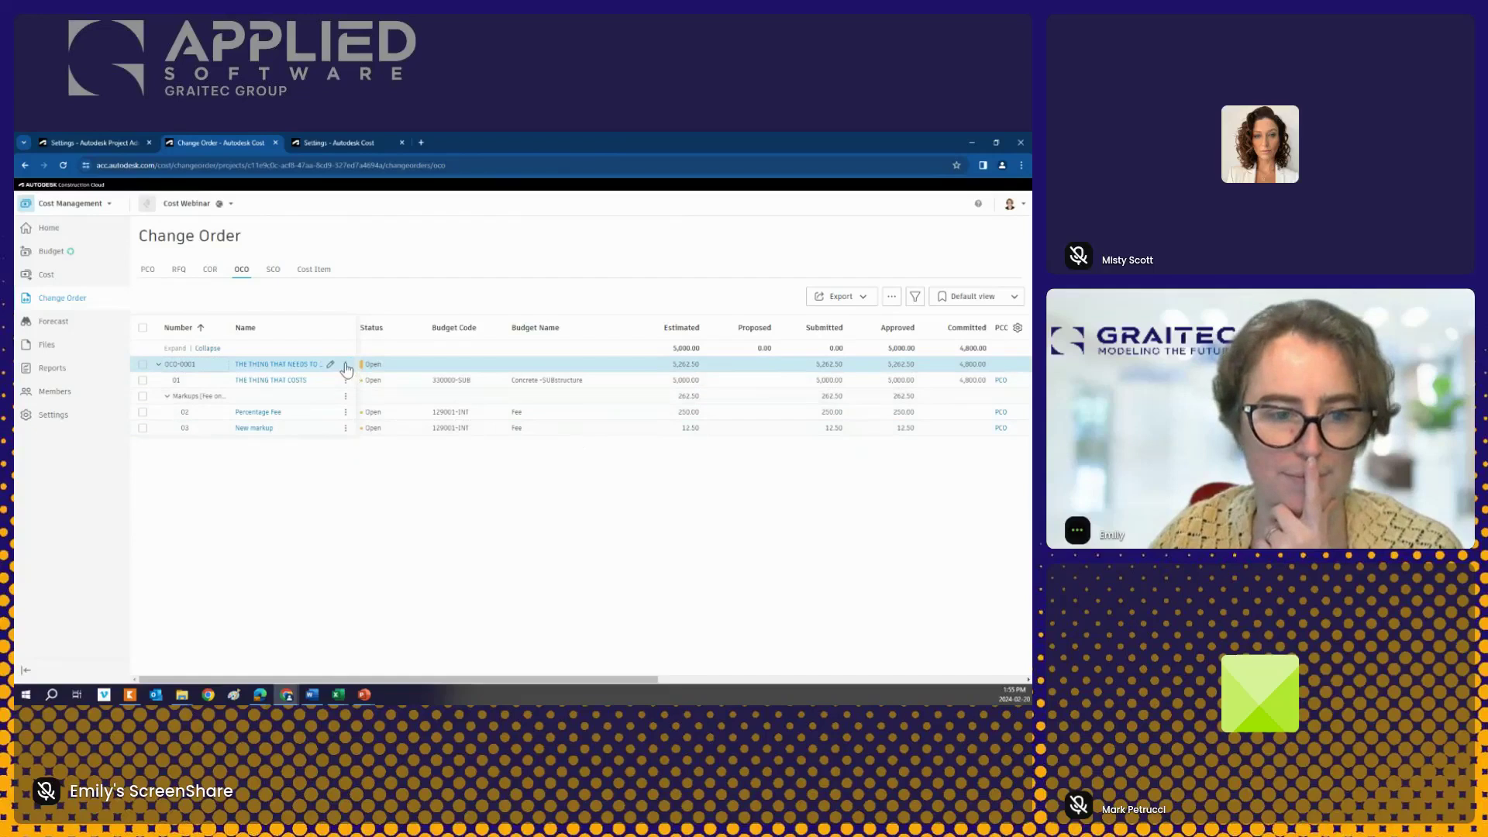
pyautogui.click(302, 365)
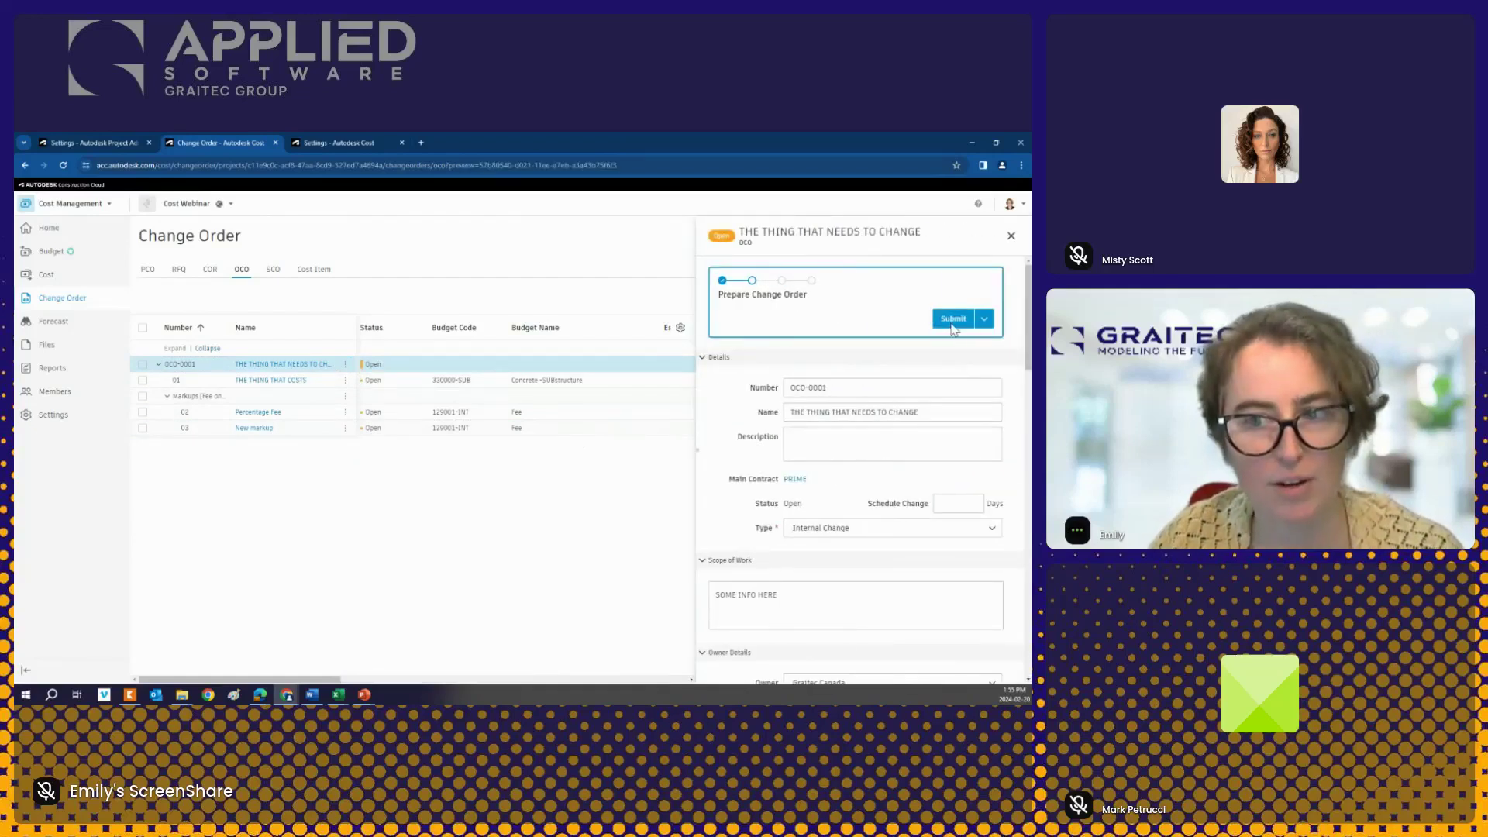
pyautogui.click(952, 326)
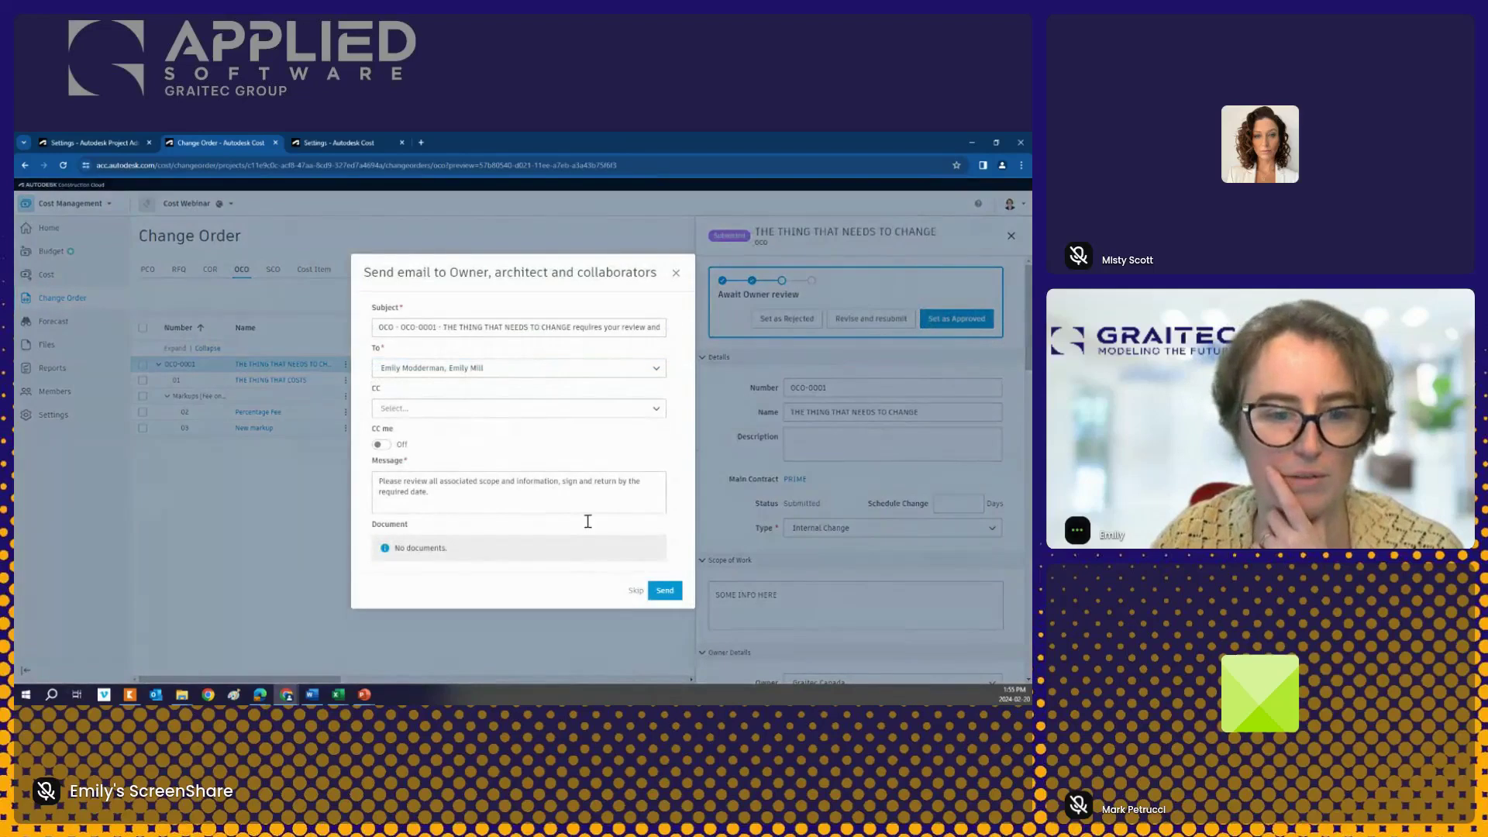
pyautogui.click(635, 591)
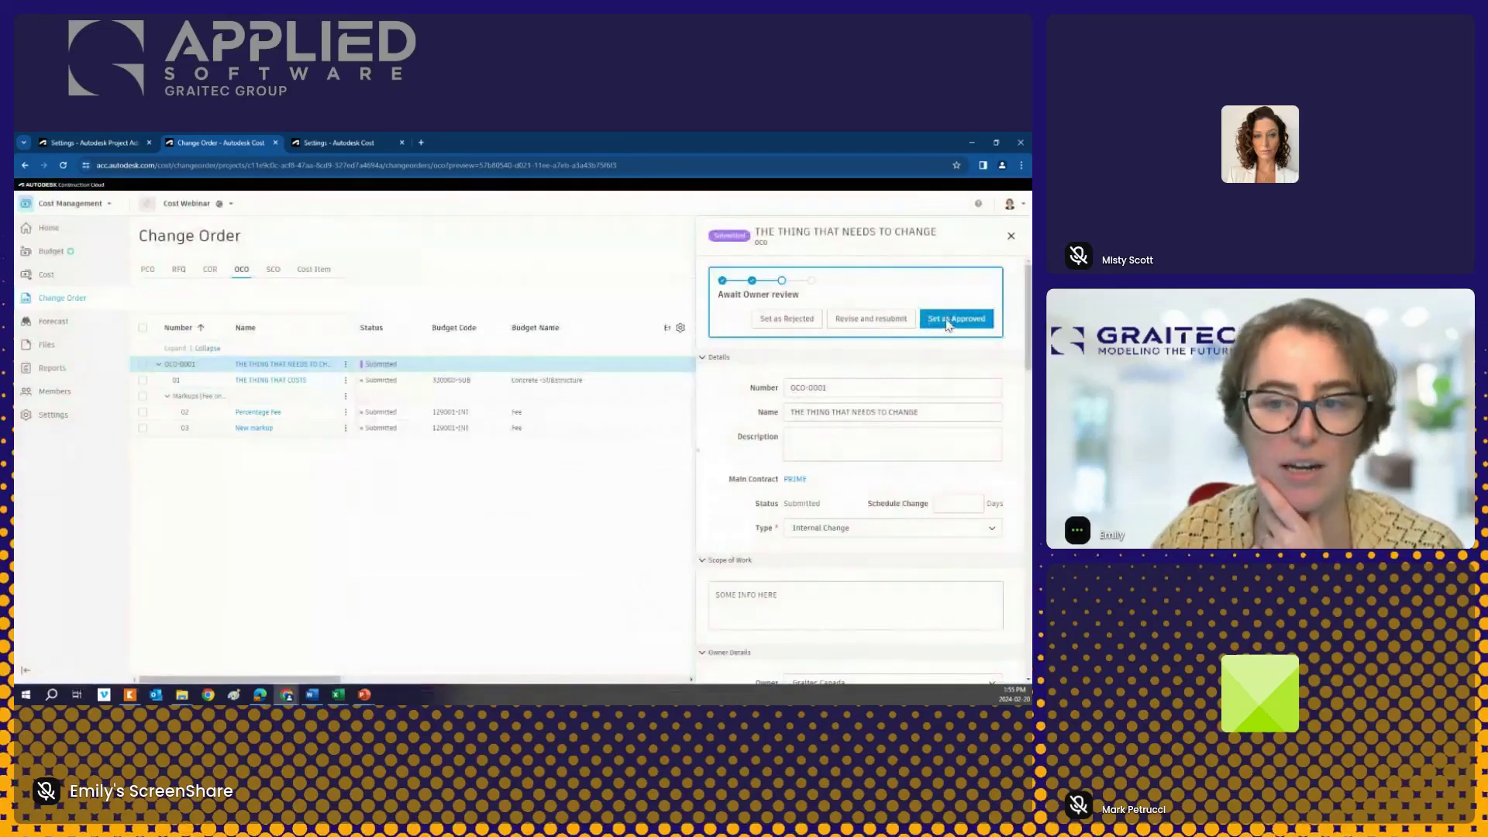
# Step: Set OCO-0001 as approved and as executed, and close its details
pyautogui.click(947, 321)
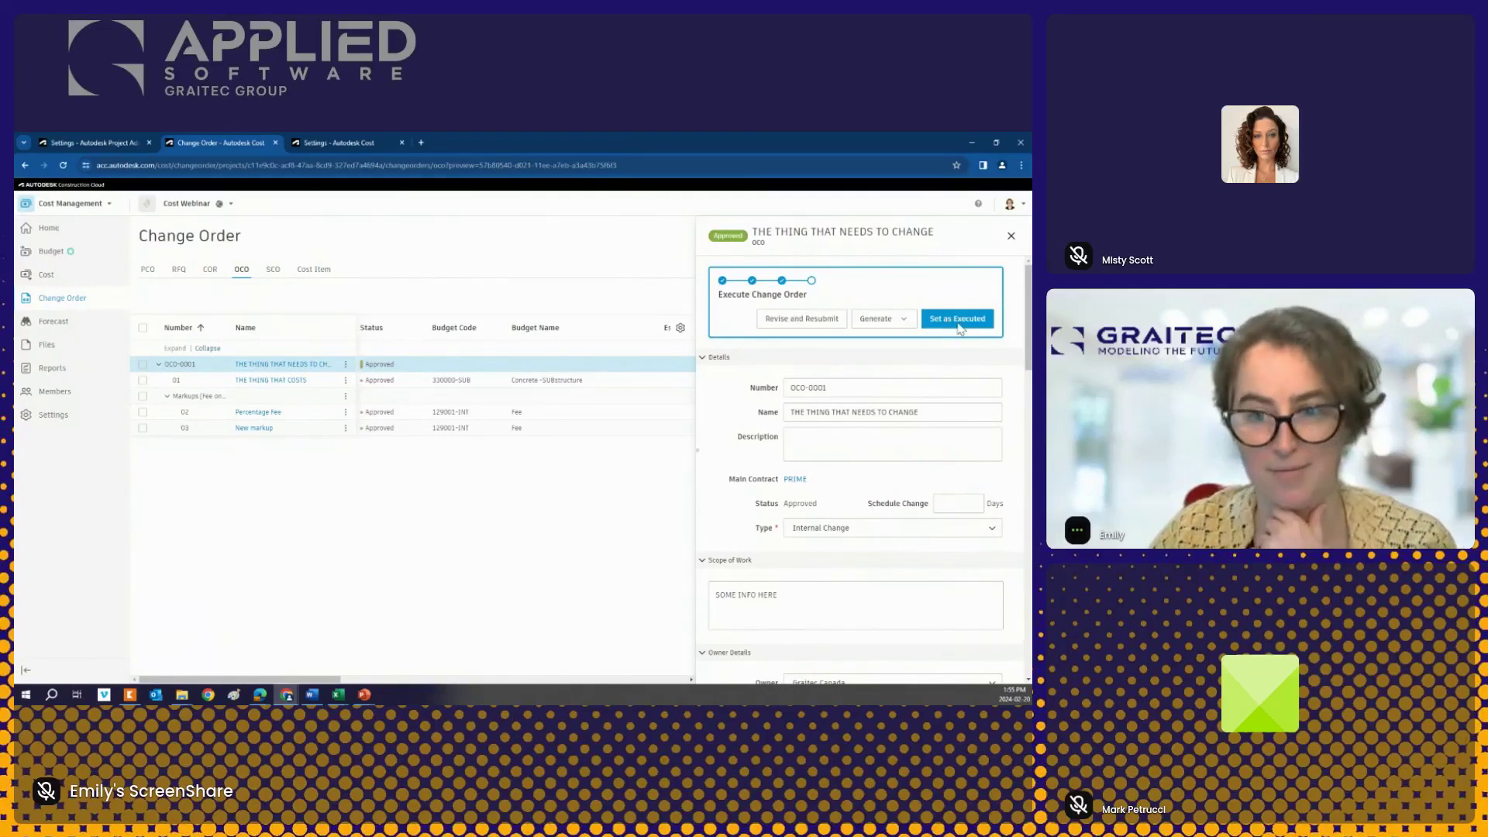
pyautogui.click(964, 323)
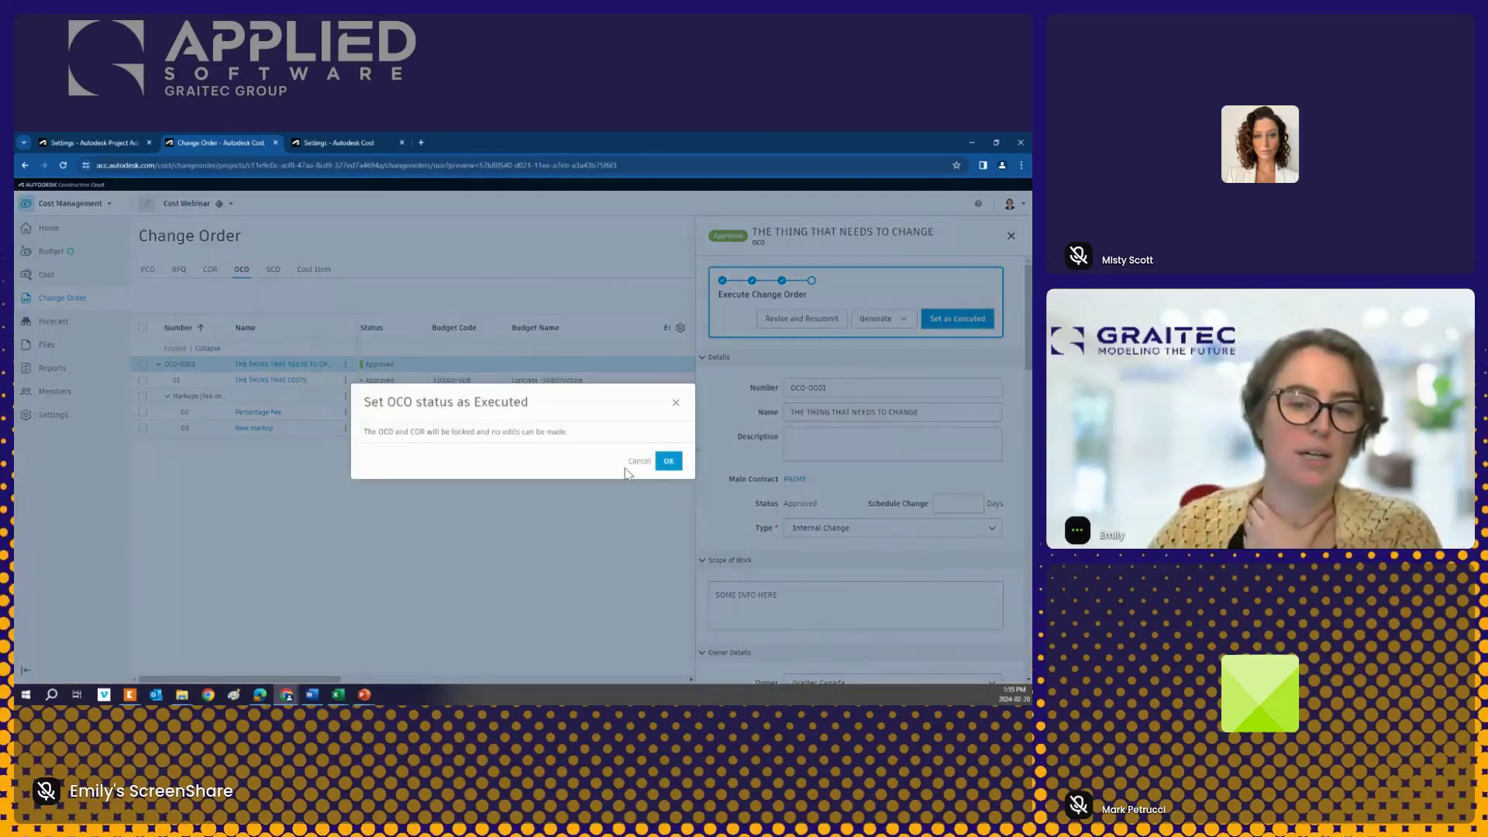
pyautogui.click(667, 463)
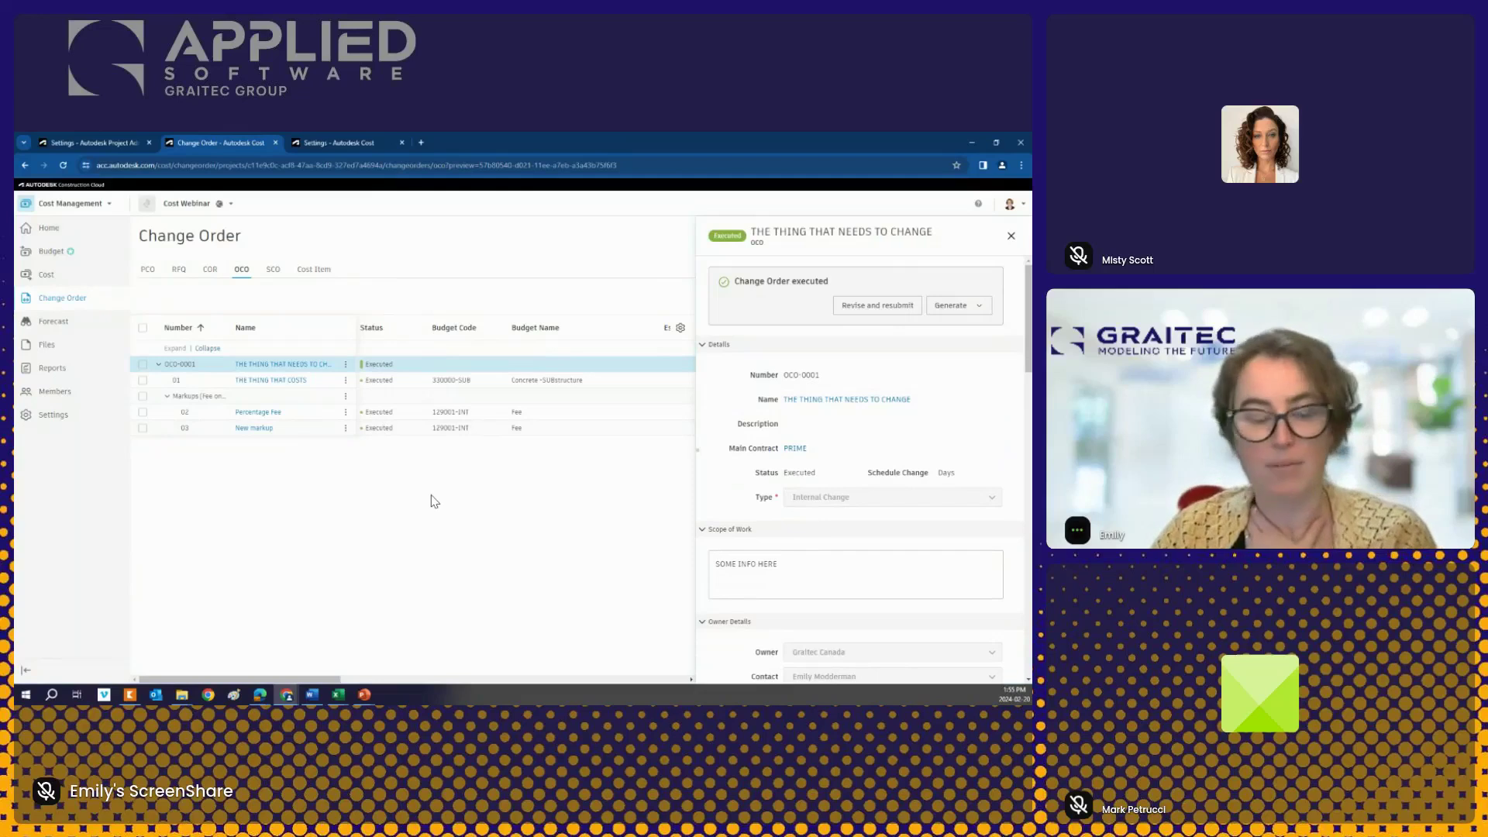
pyautogui.click(1011, 236)
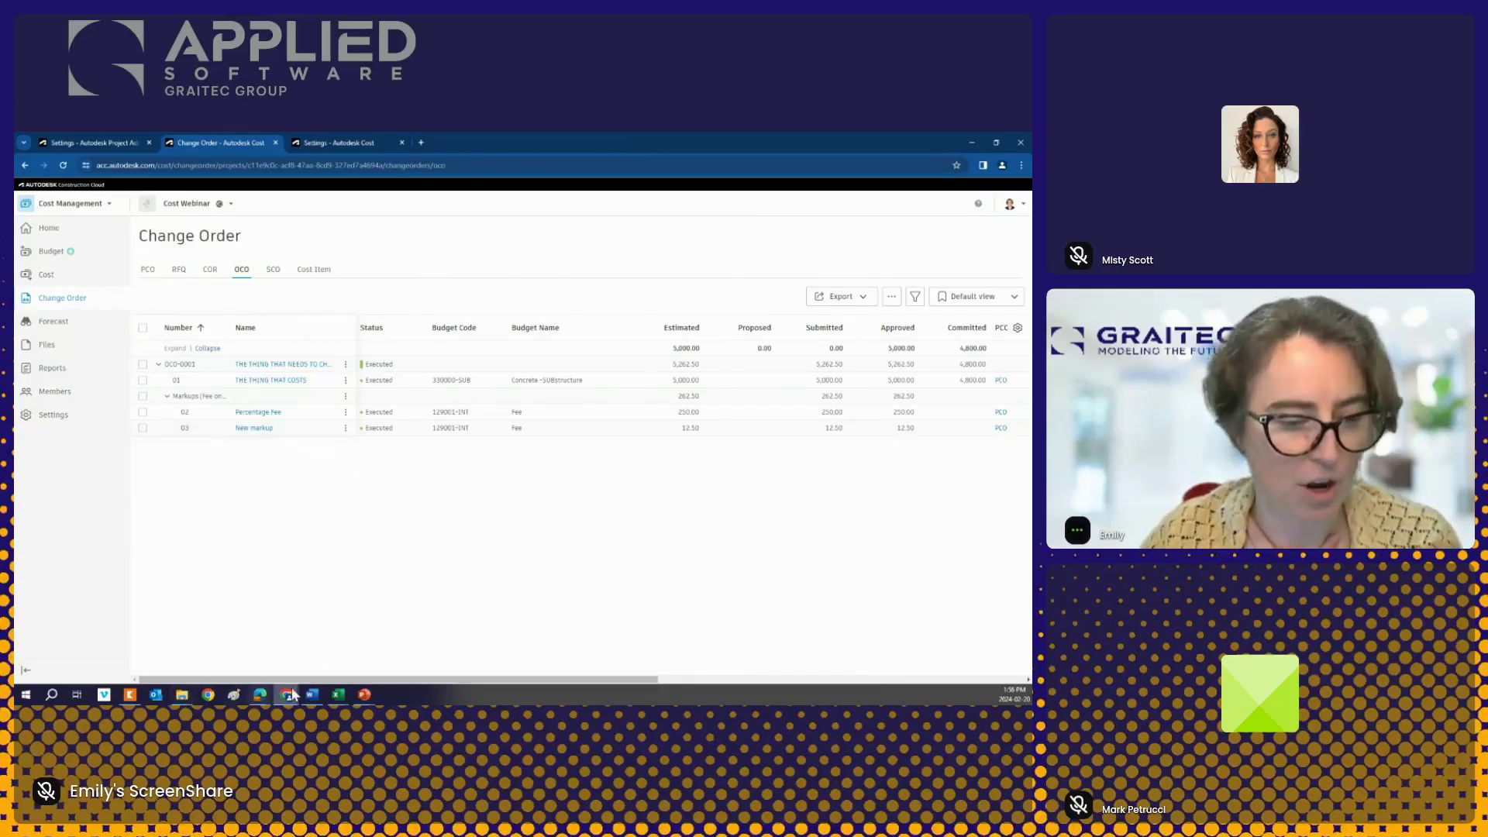
# Step: Switch to the running PowerPoint slide show and advance past the DEMO! slide to the next one
pyautogui.moveTo(366, 696)
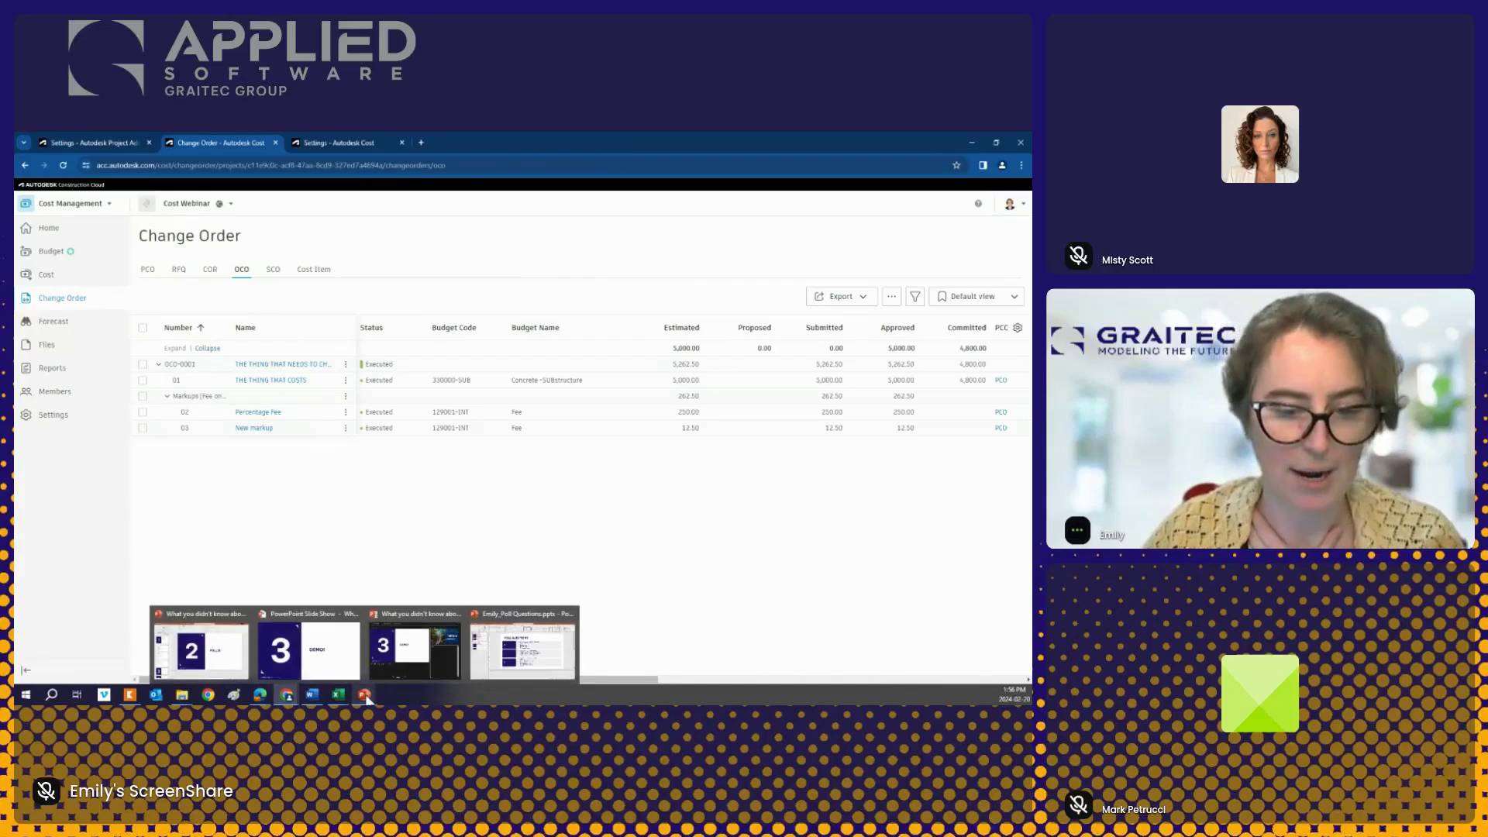
pyautogui.click(303, 643)
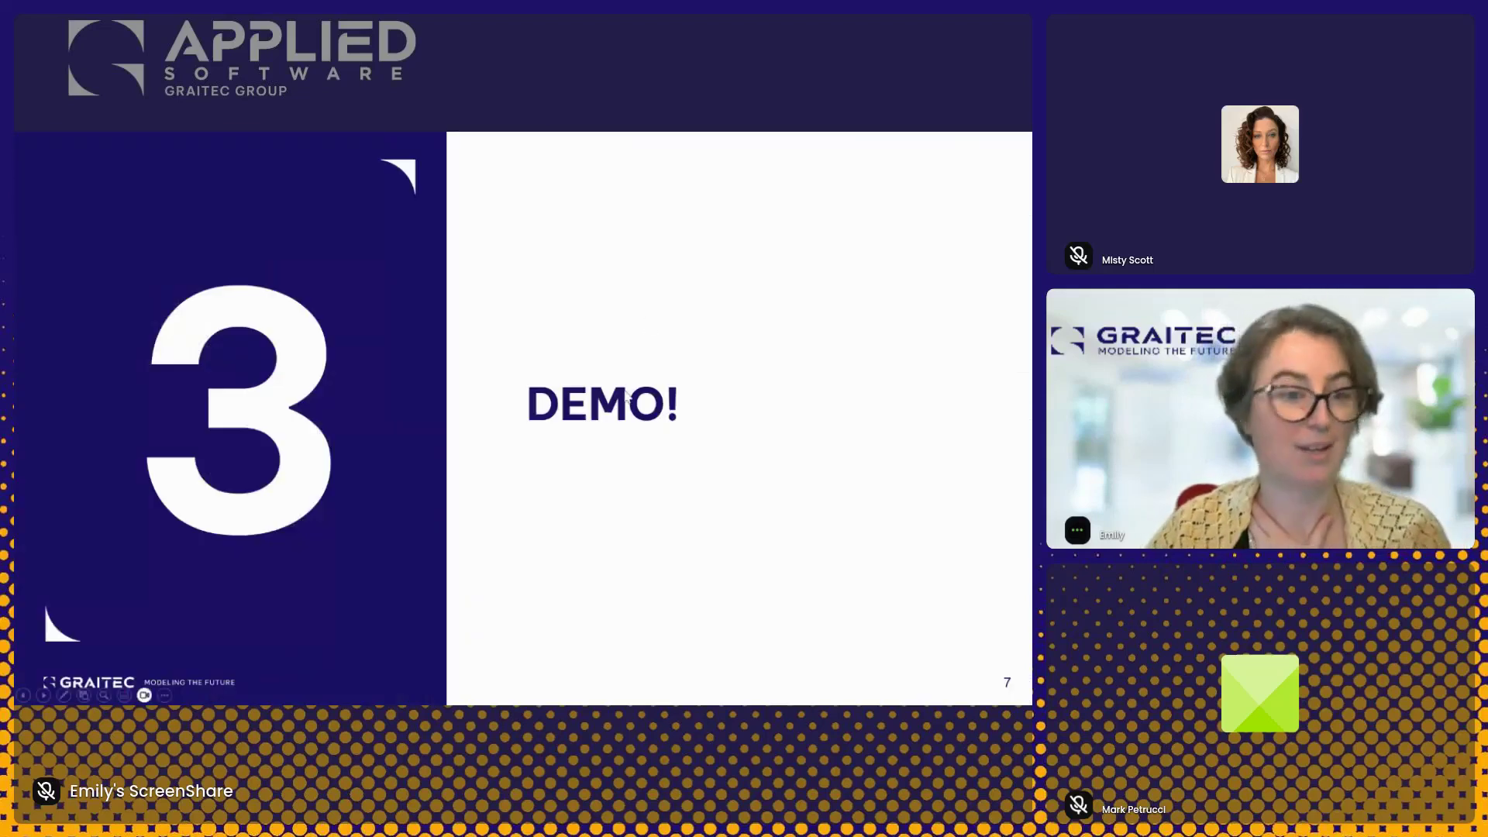
pyautogui.click(629, 399)
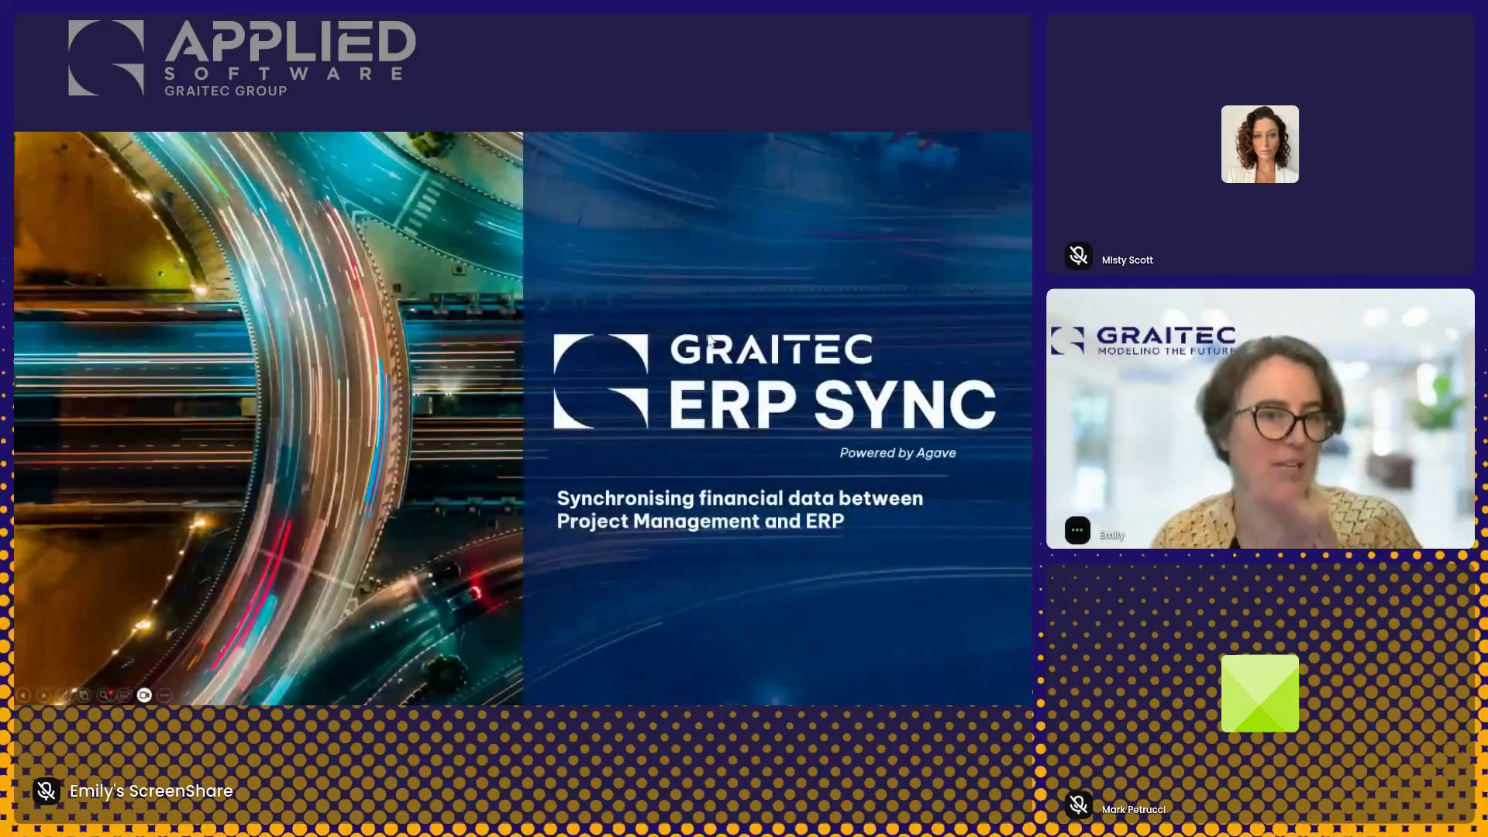